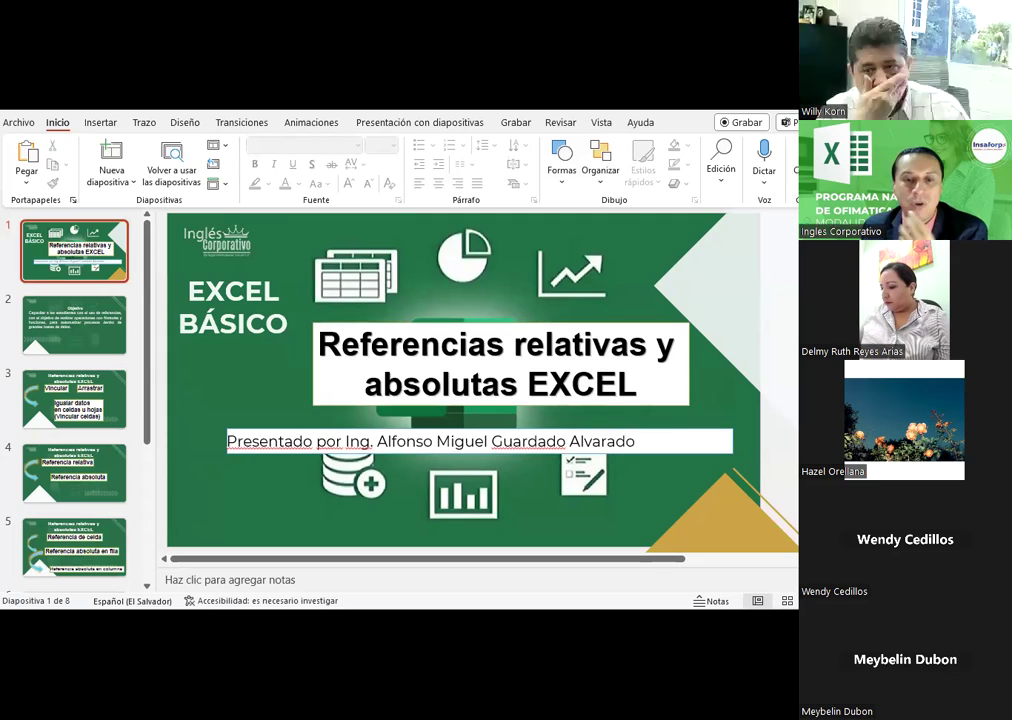
Step through slides 2, 3 and 4 to reach slide 5 on cell and absolute row/column references
left_click(112, 327)
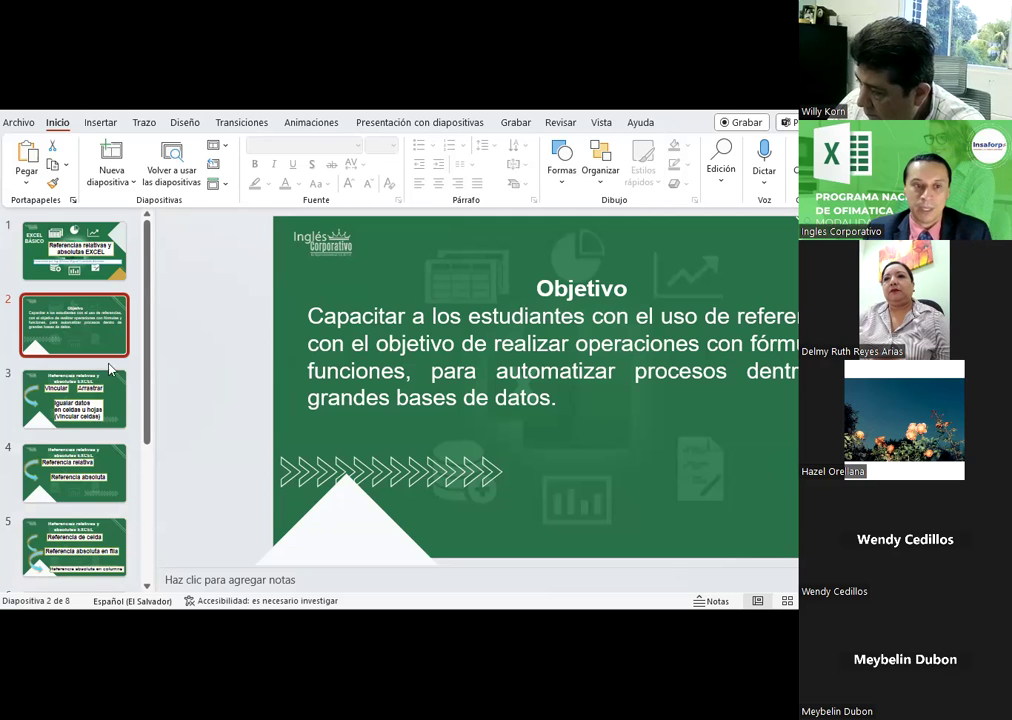
left_click(114, 425)
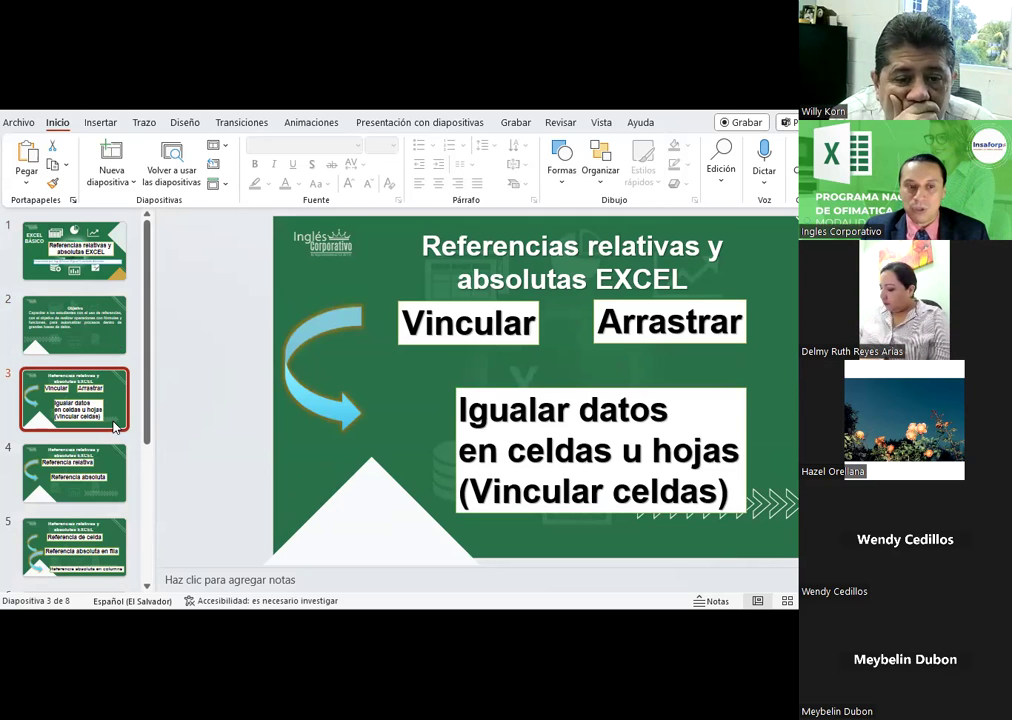
left_click(108, 463)
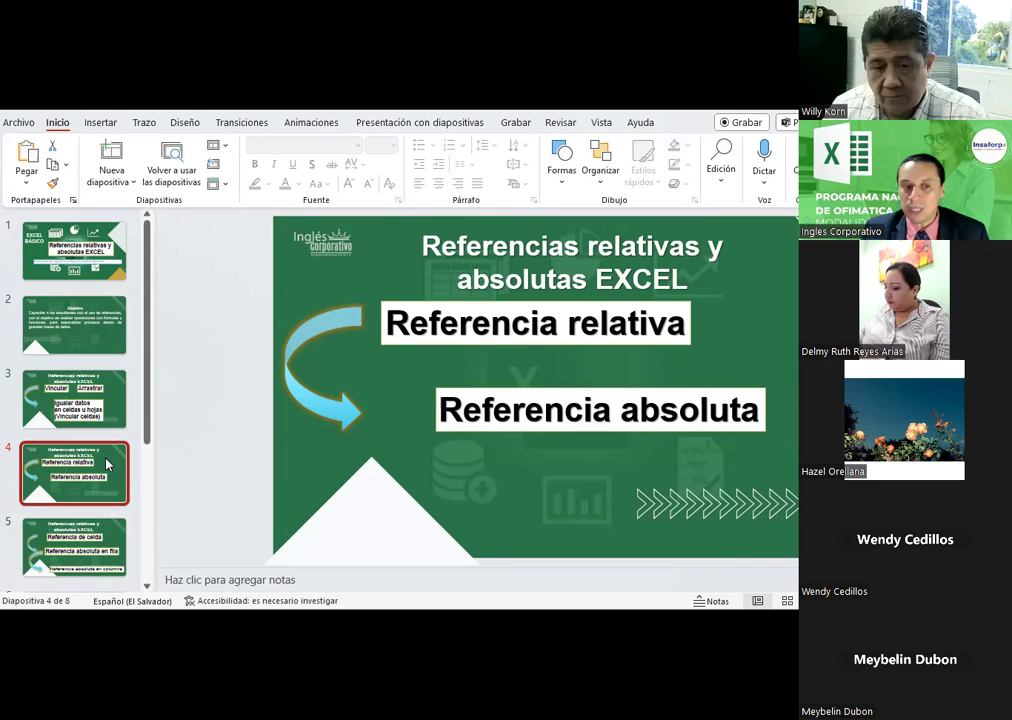
scroll(118, 490, "down", 1)
left_click(123, 509)
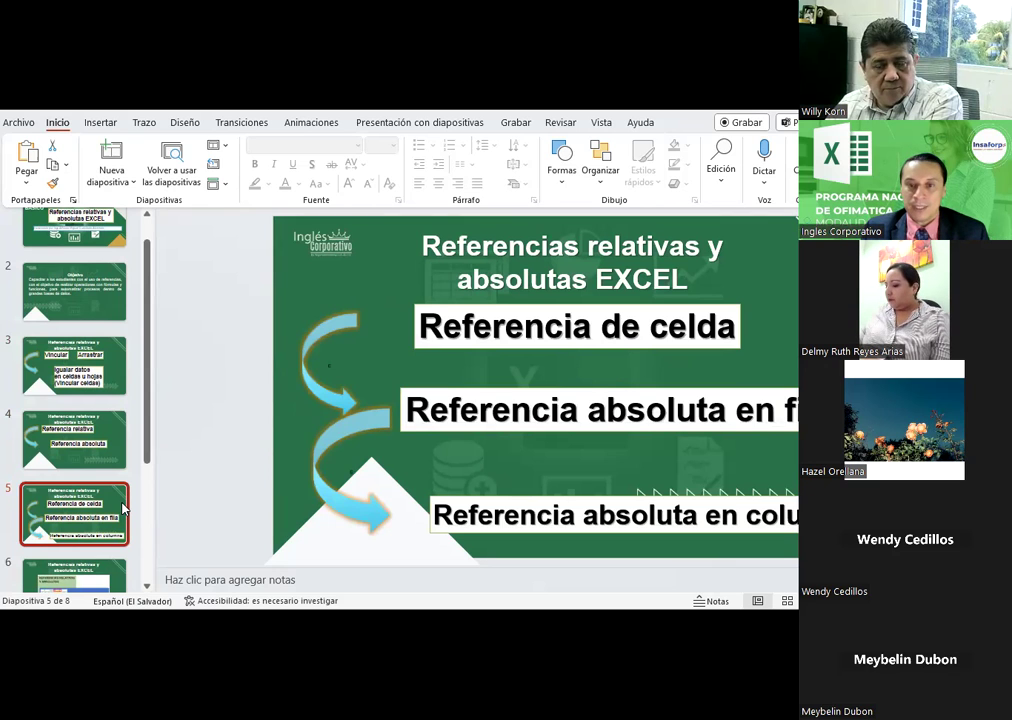
scroll(123, 509, "down", 1)
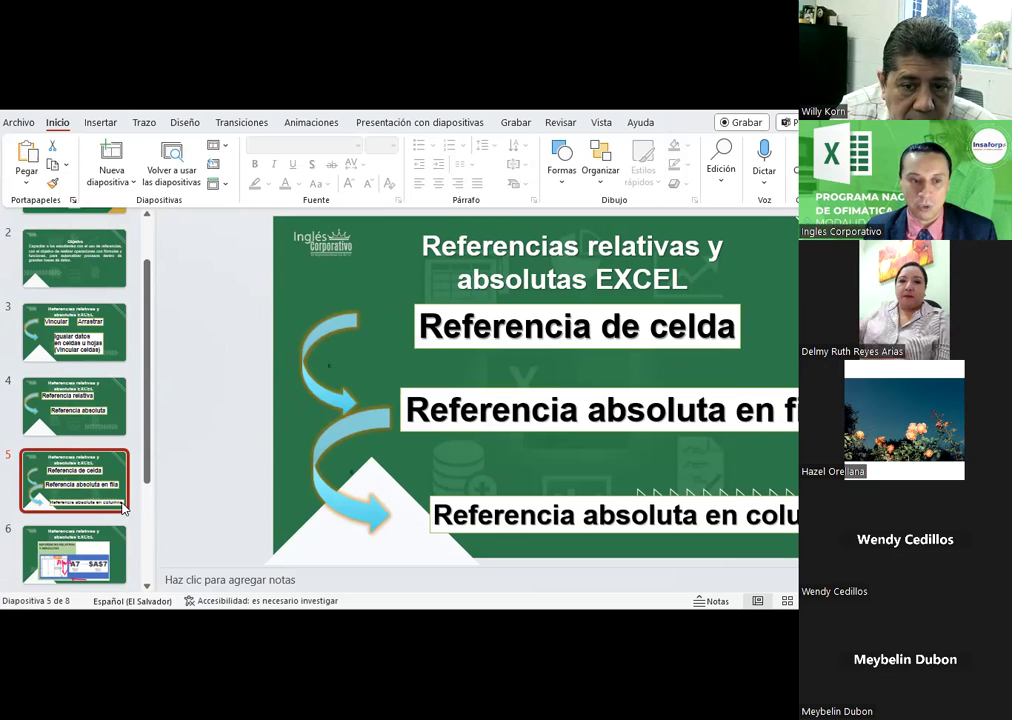
scroll(123, 508, "down", 1)
On slide 6, enlarge the A7 to $A$7 references picture toward the top-left
left_click(113, 494)
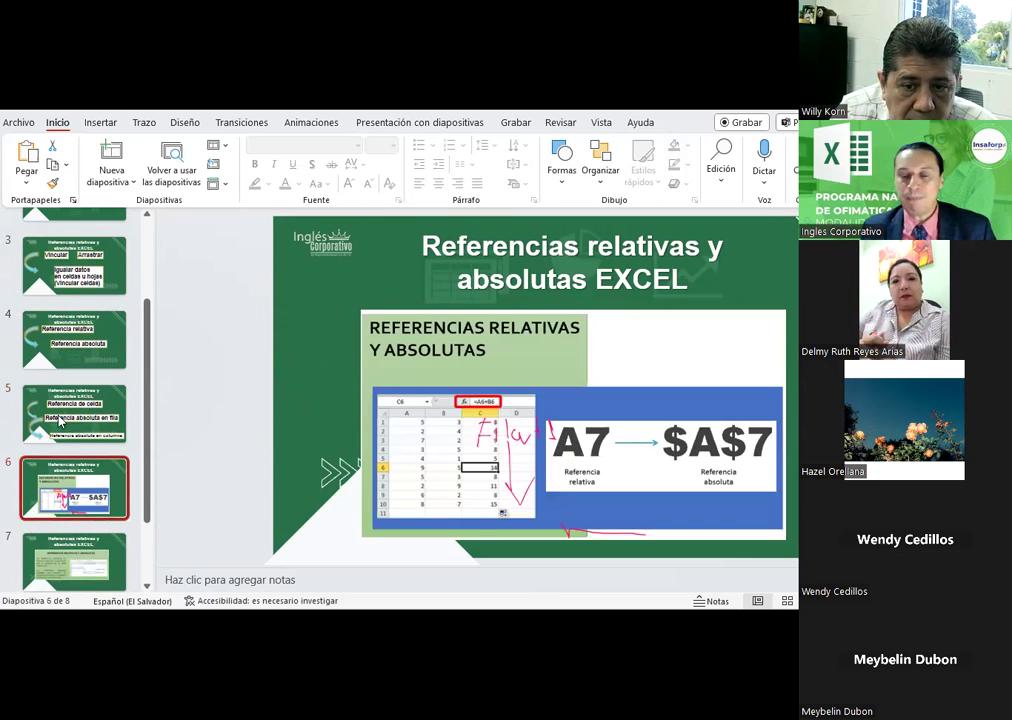
left_click(641, 388)
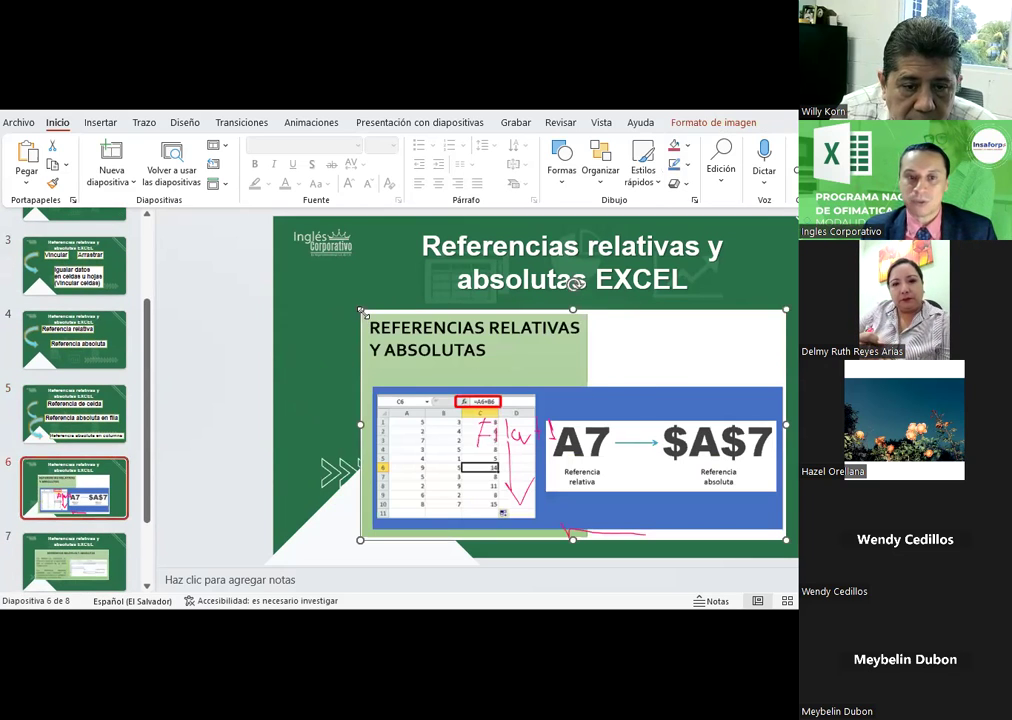
left_click_drag(361, 313, 307, 281)
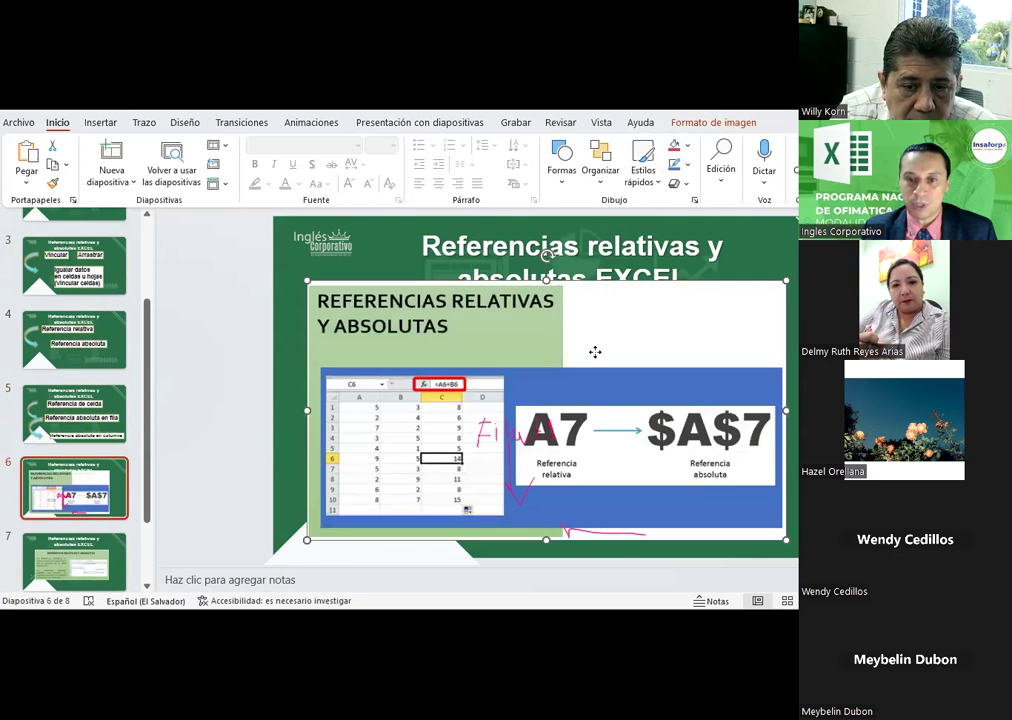
Delete the pink ink marks near A7 and below the picture
left_click_drag(595, 352, 602, 352)
left_click(519, 441)
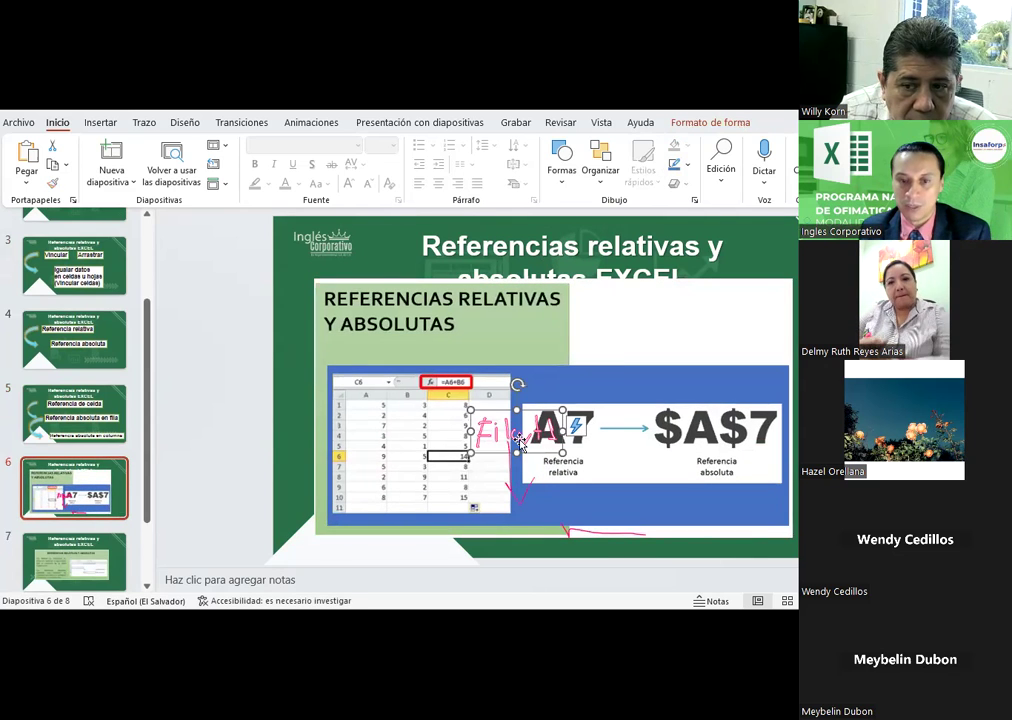
key("Delete")
left_click(592, 532)
key("Delete")
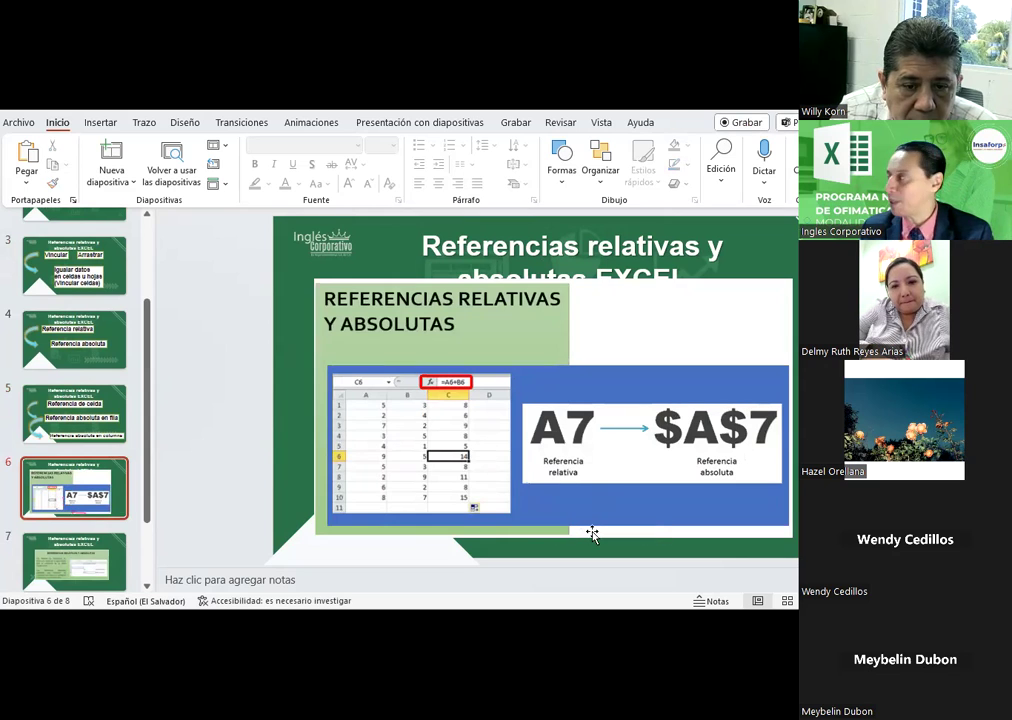
left_click(689, 462)
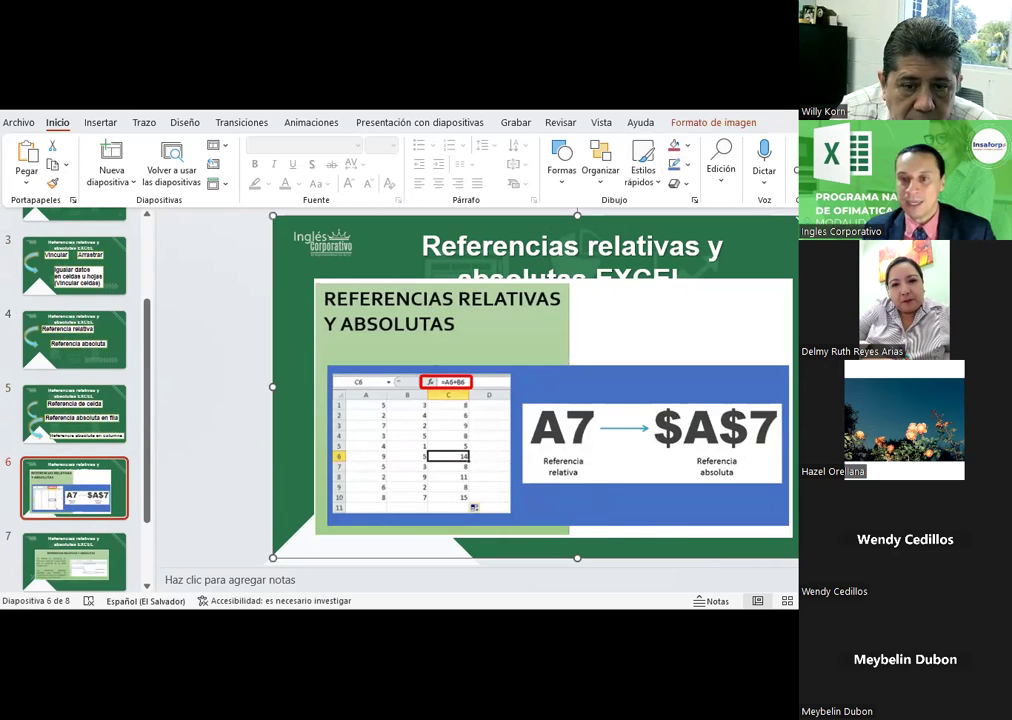
left_click(145, 122)
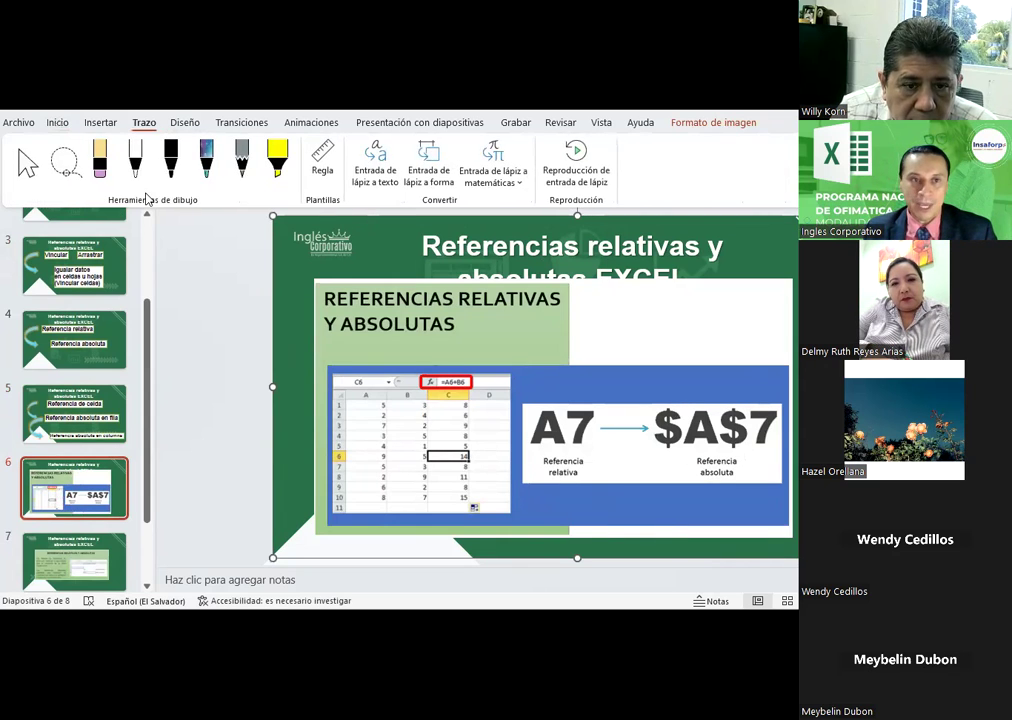
Set the pen to blue ink and draw upward arrows under $A$7
left_click(138, 170)
left_click(138, 172)
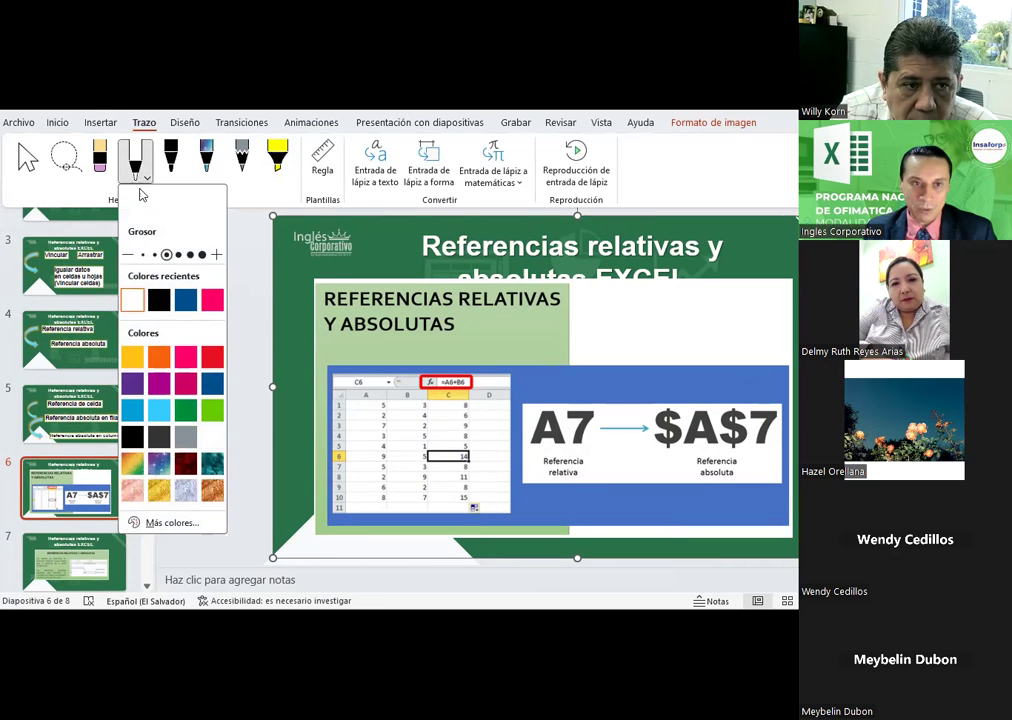
left_click(181, 301)
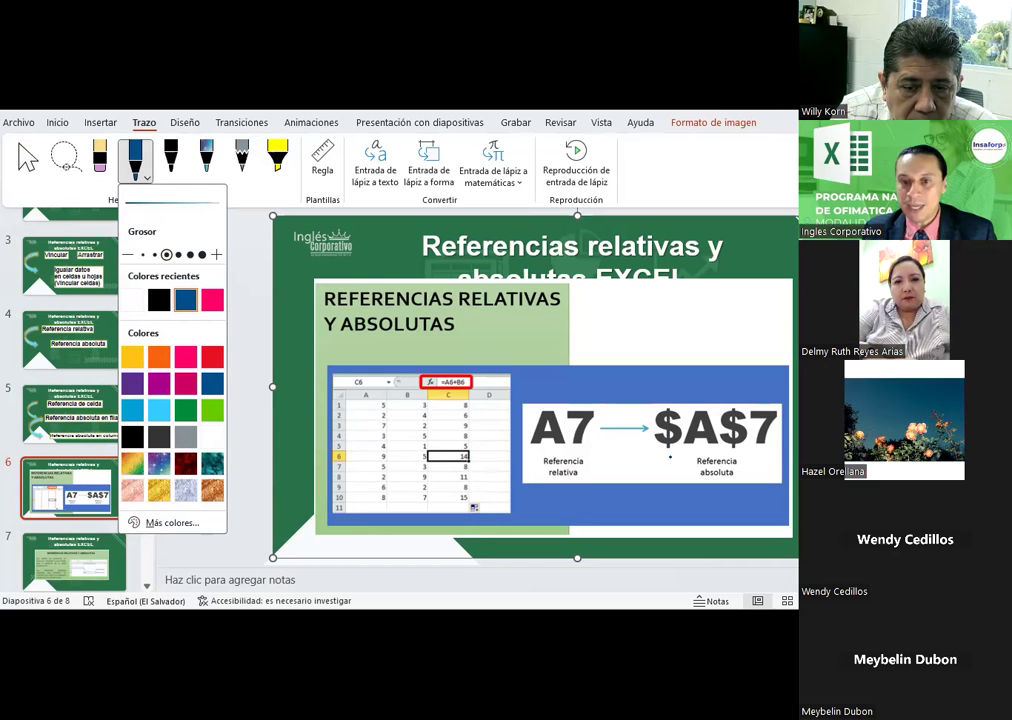
left_click(670, 461)
mouse_move(671, 466)
left_mouse_down()
mouse_move(675, 490)
mouse_move(676, 473)
left_mouse_up()
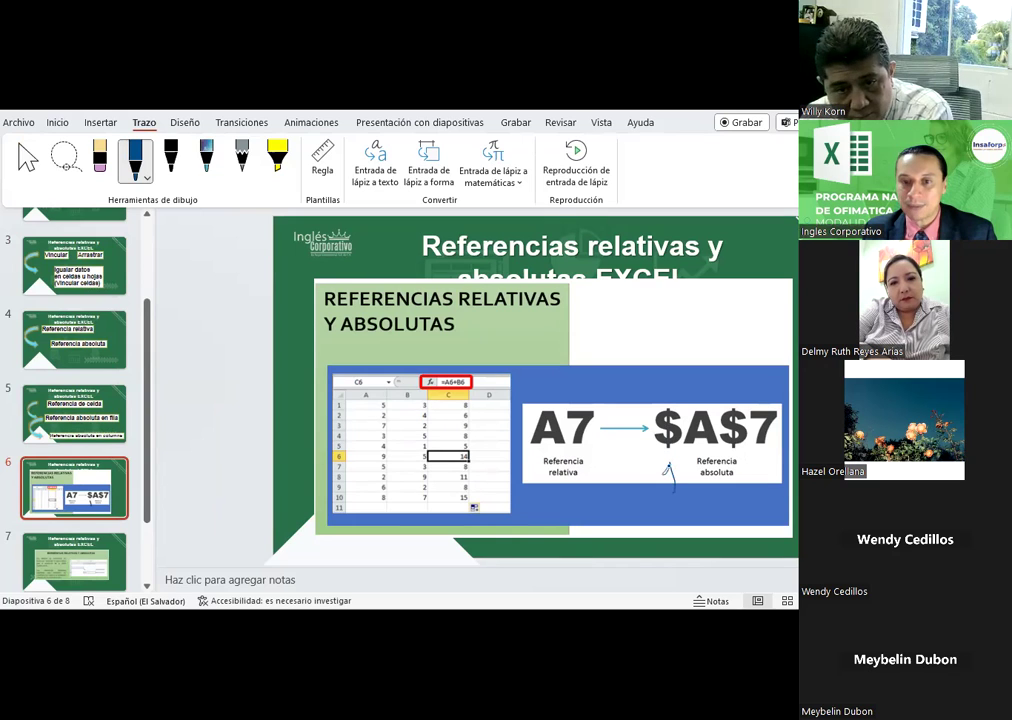
left_click_drag(734, 456, 735, 494)
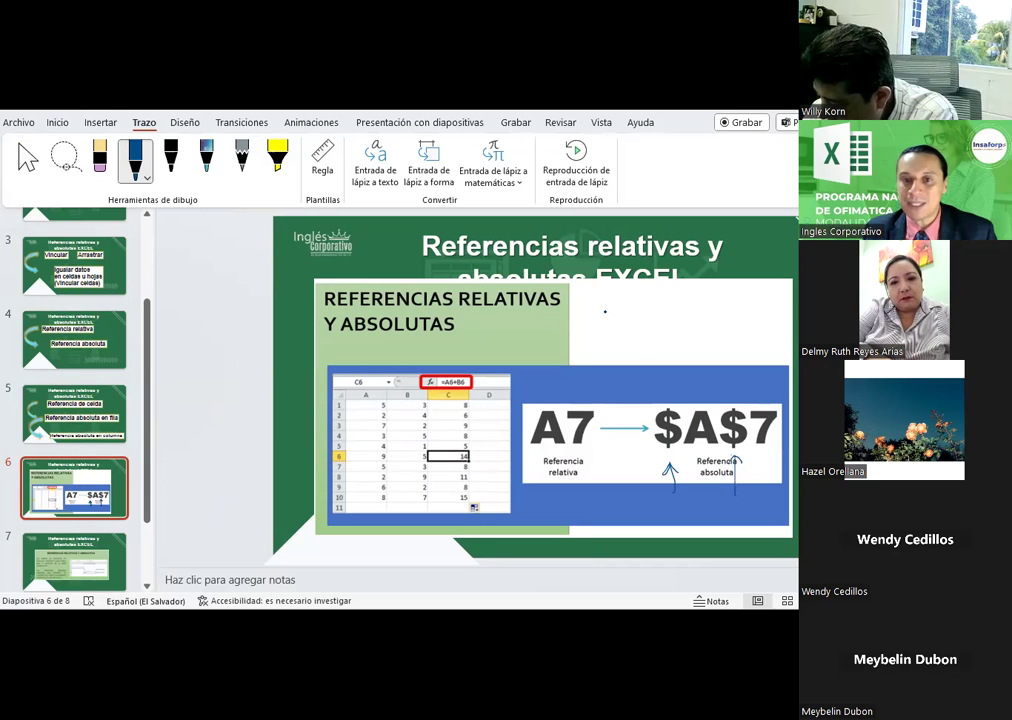
Draw an Izq. → Der. arrow by the picture heading, labelled A B C above
mouse_move(605, 312)
left_mouse_down()
mouse_move(681, 309)
mouse_move(677, 320)
left_mouse_up()
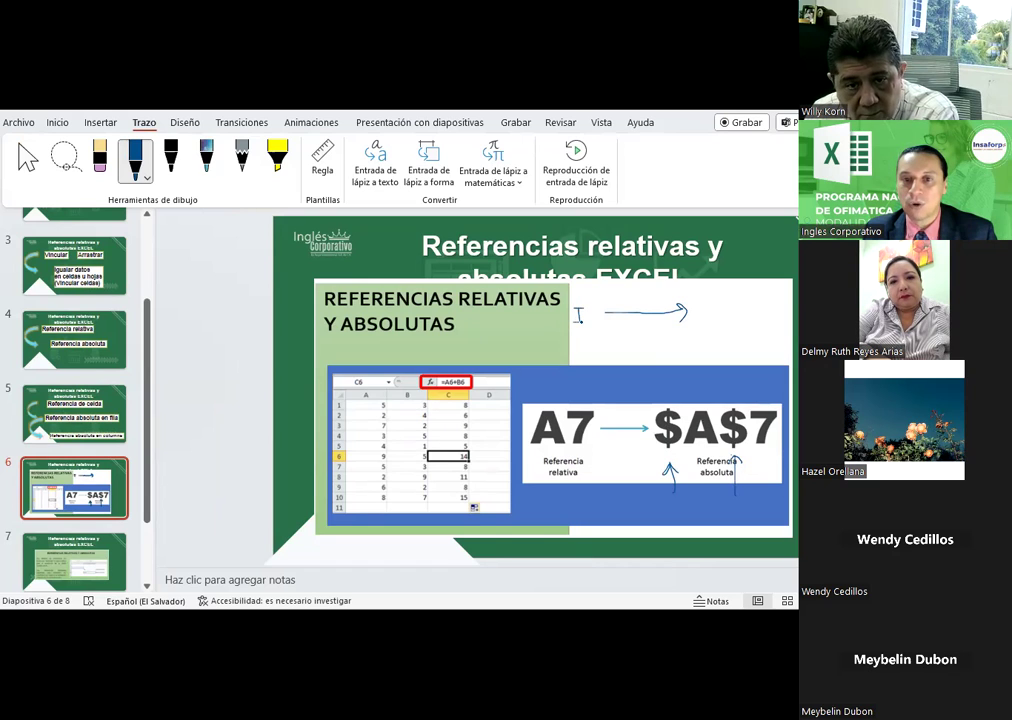
left_click_drag(699, 313, 717, 327)
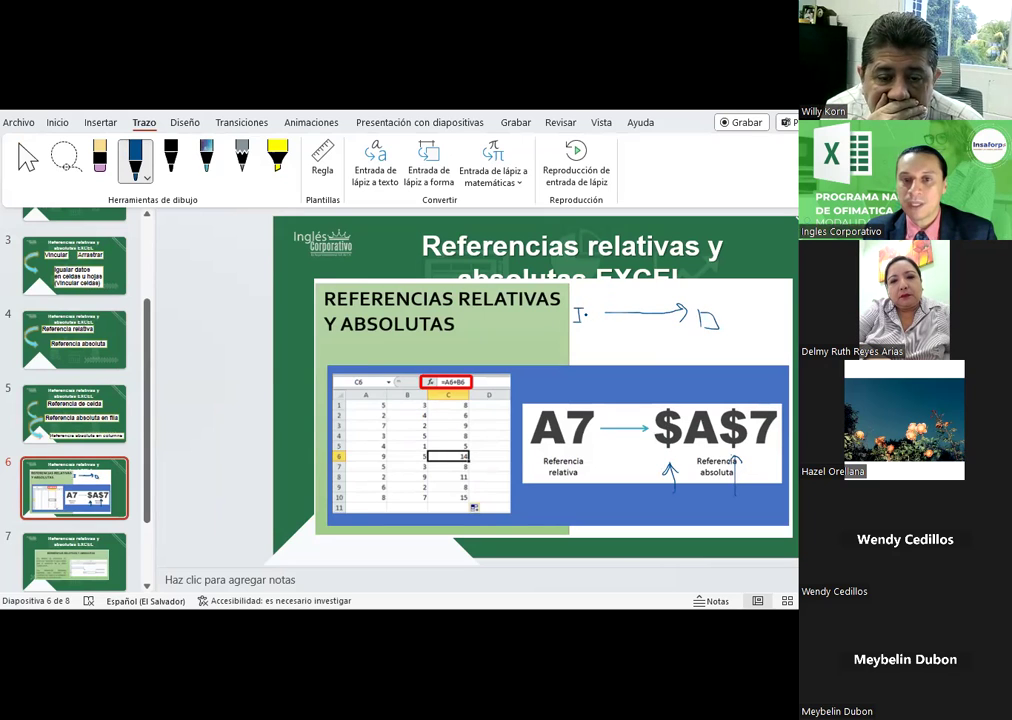
mouse_move(591, 317)
left_mouse_down()
mouse_move(586, 331)
mouse_move(600, 342)
left_mouse_up()
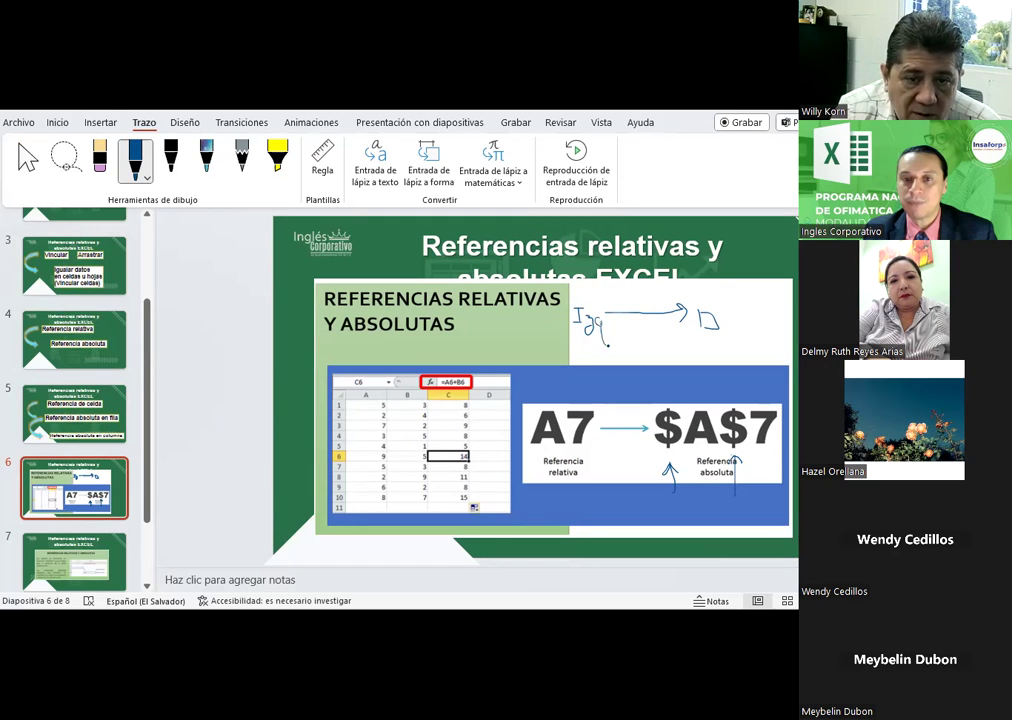
left_click_drag(726, 312, 725, 320)
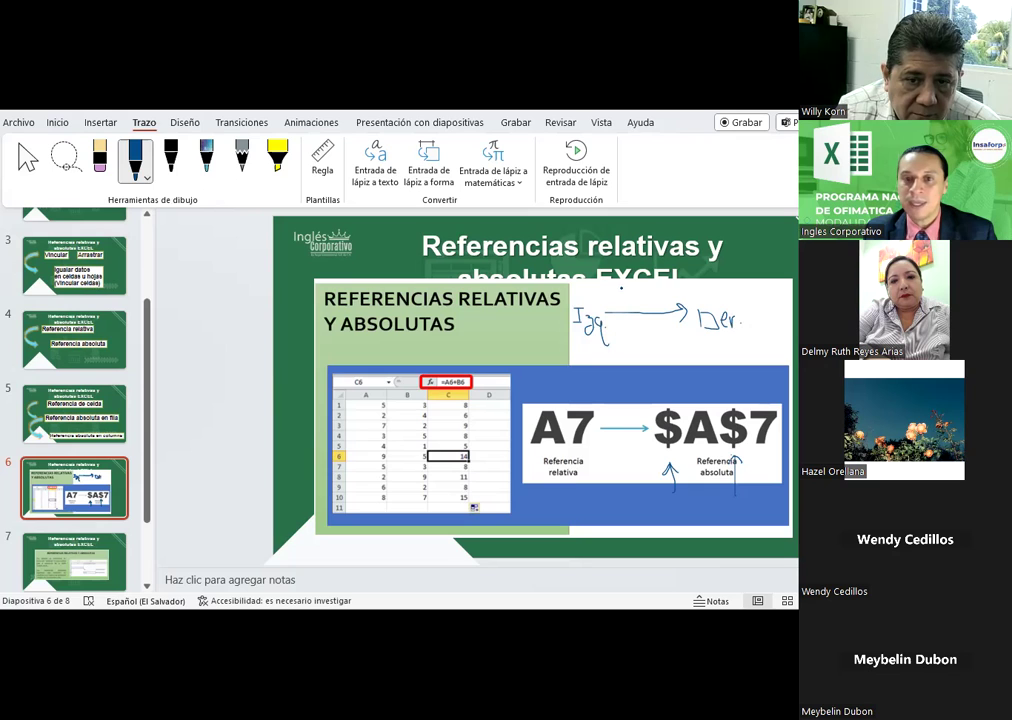
mouse_move(611, 302)
left_mouse_down()
mouse_move(611, 286)
mouse_move(615, 300)
left_mouse_up()
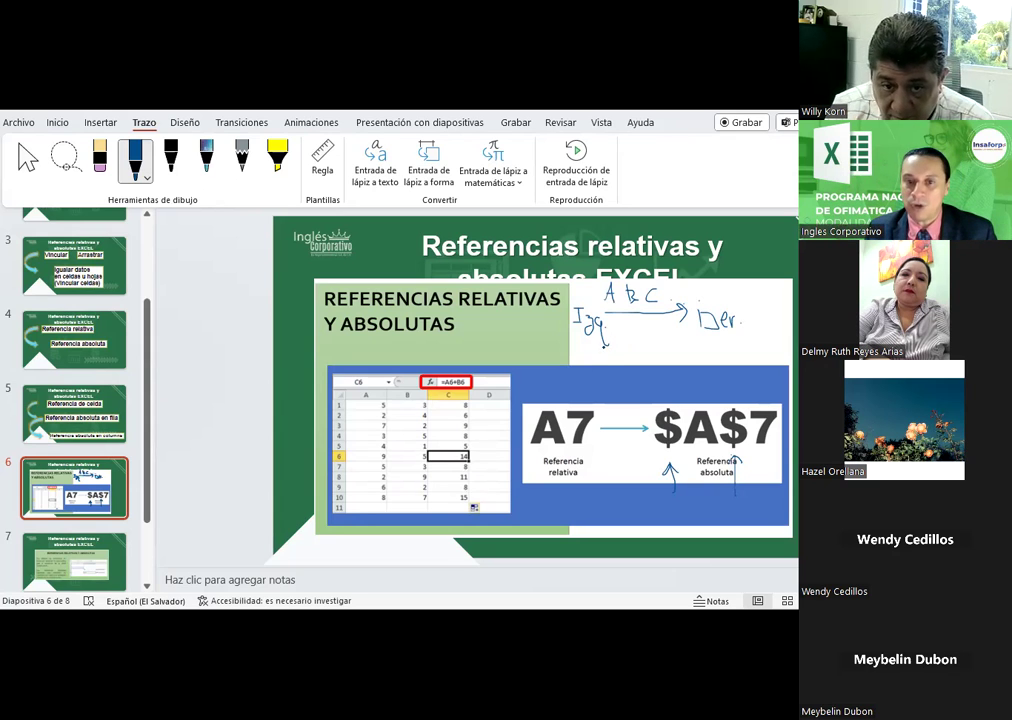
Erase the stray stroke added below Izq. and return to the blue pen
left_click_drag(599, 348, 596, 361)
left_click(604, 356)
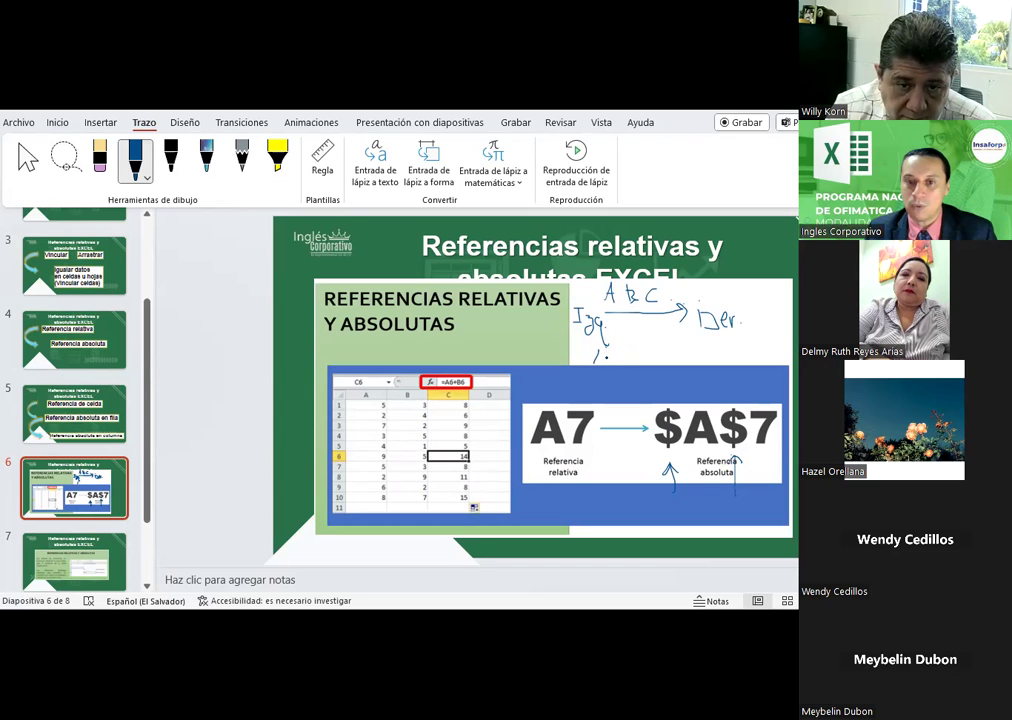
left_click(99, 160)
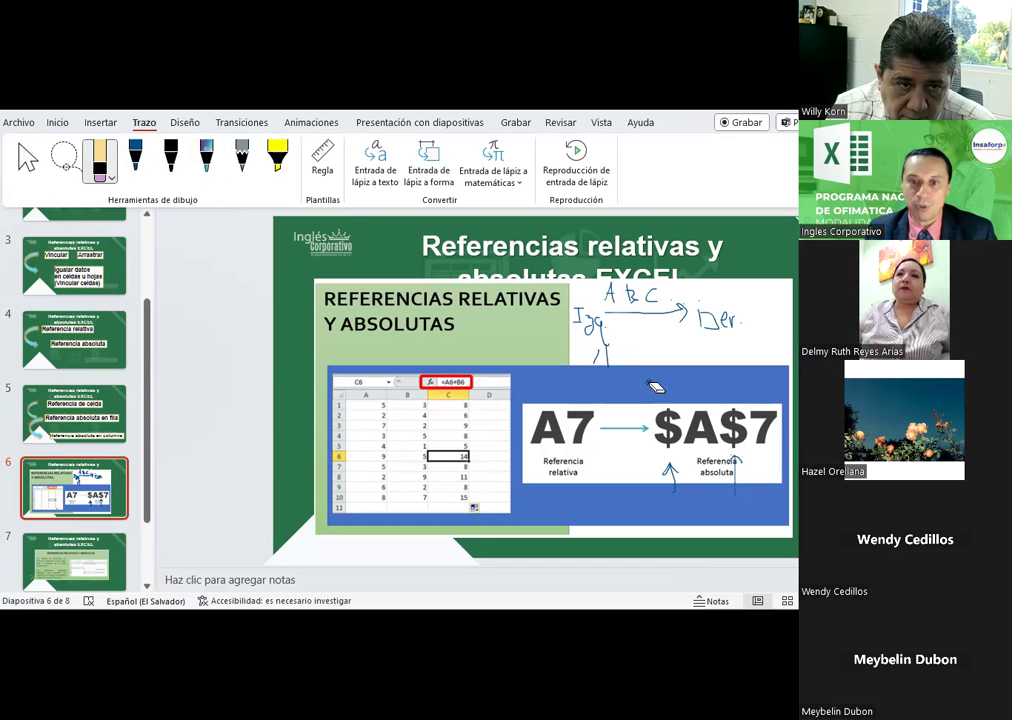
left_click(605, 355)
left_click(135, 160)
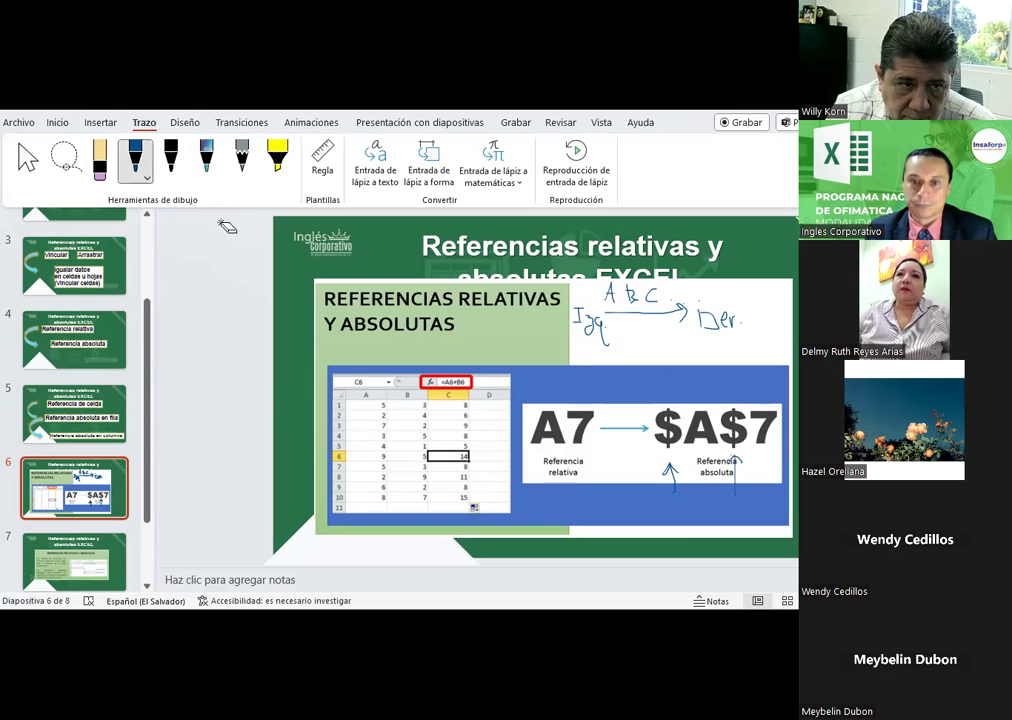
Switch to Excel, add a new blank sheet and select D4:F4
key("alt+Tab")
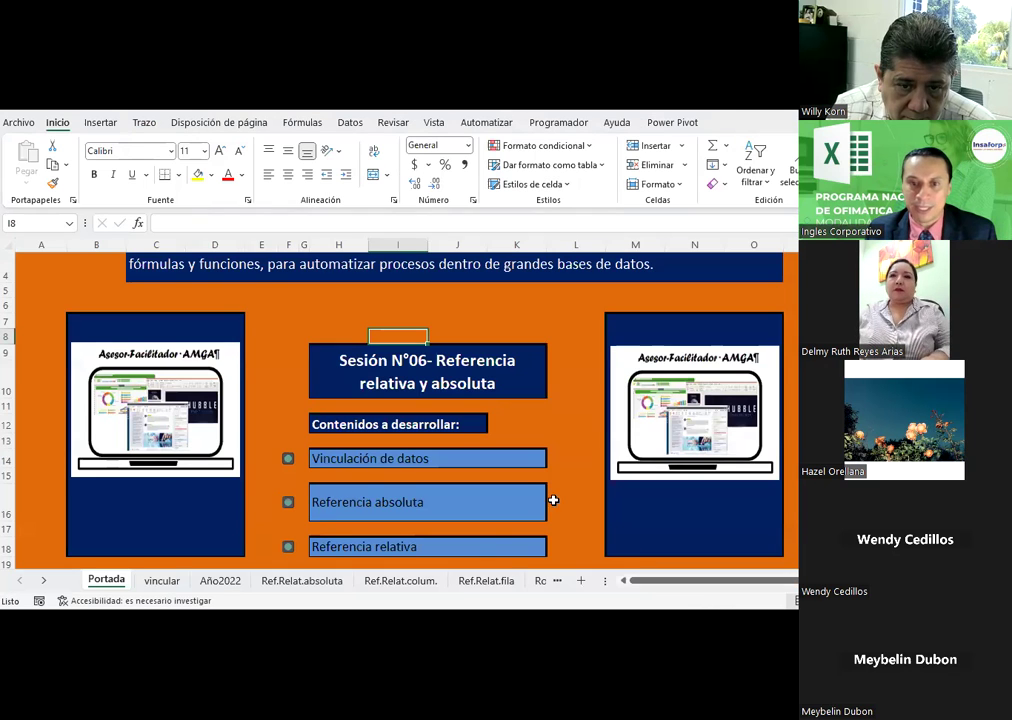
left_click(581, 589)
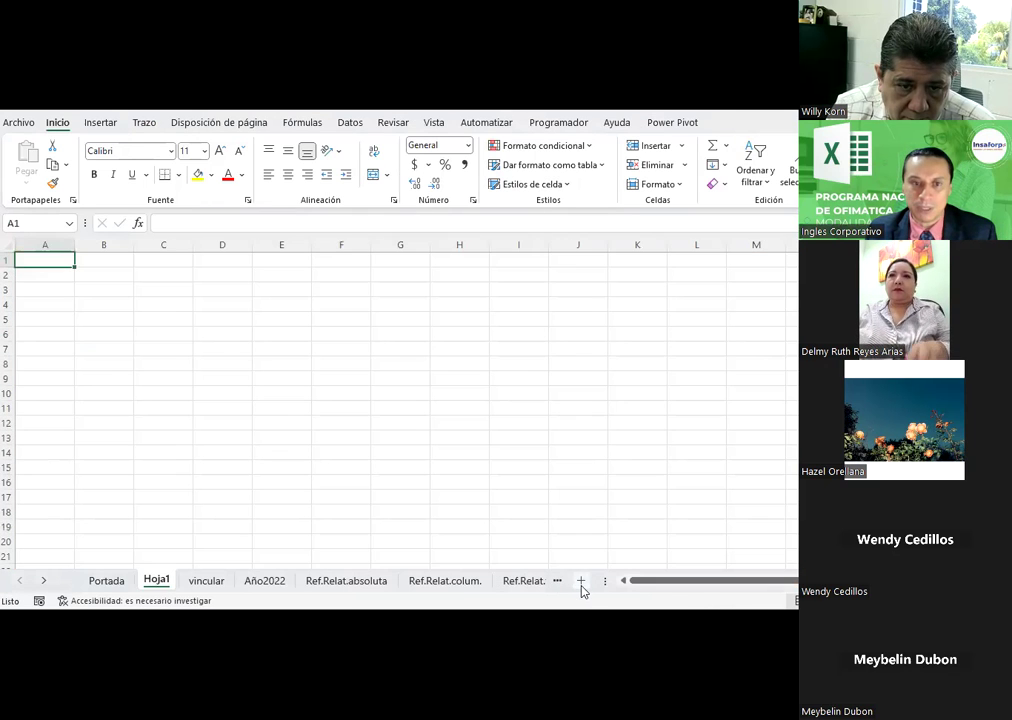
left_click(227, 307)
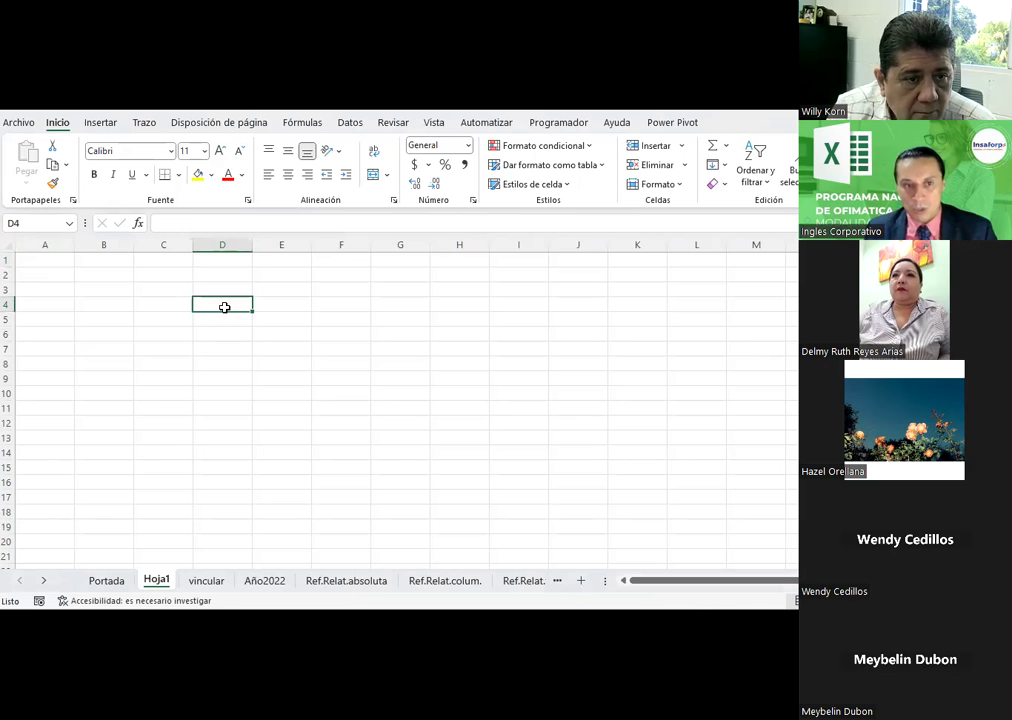
left_click_drag(227, 306, 361, 303)
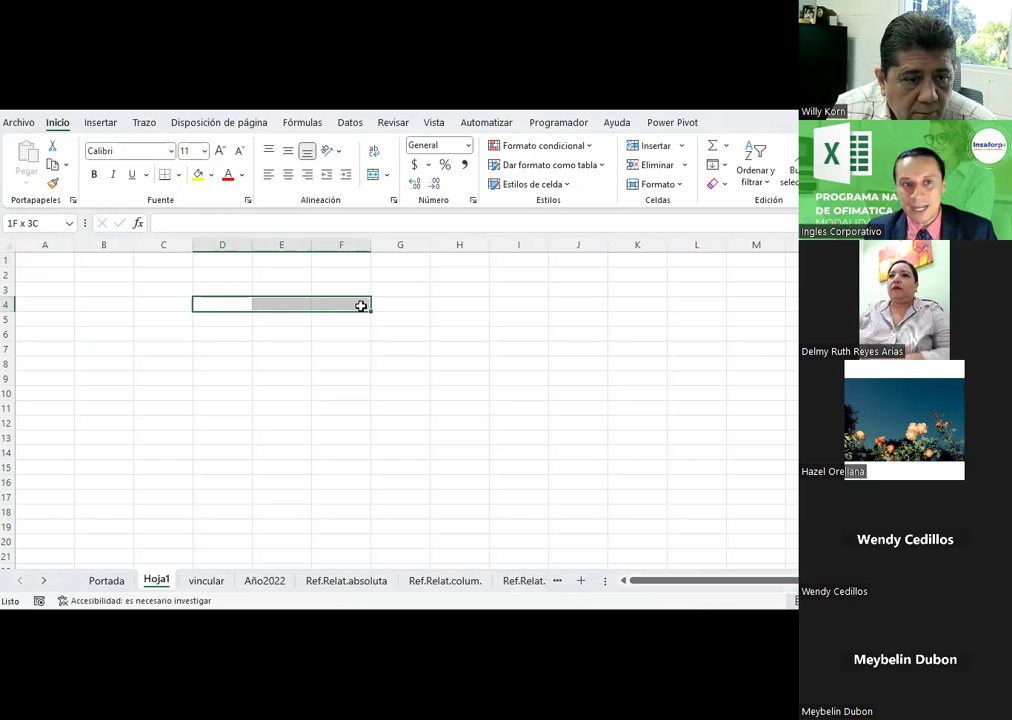
Insert an arrow line shape and lay it along row 4 from D4 to F4
left_click(101, 122)
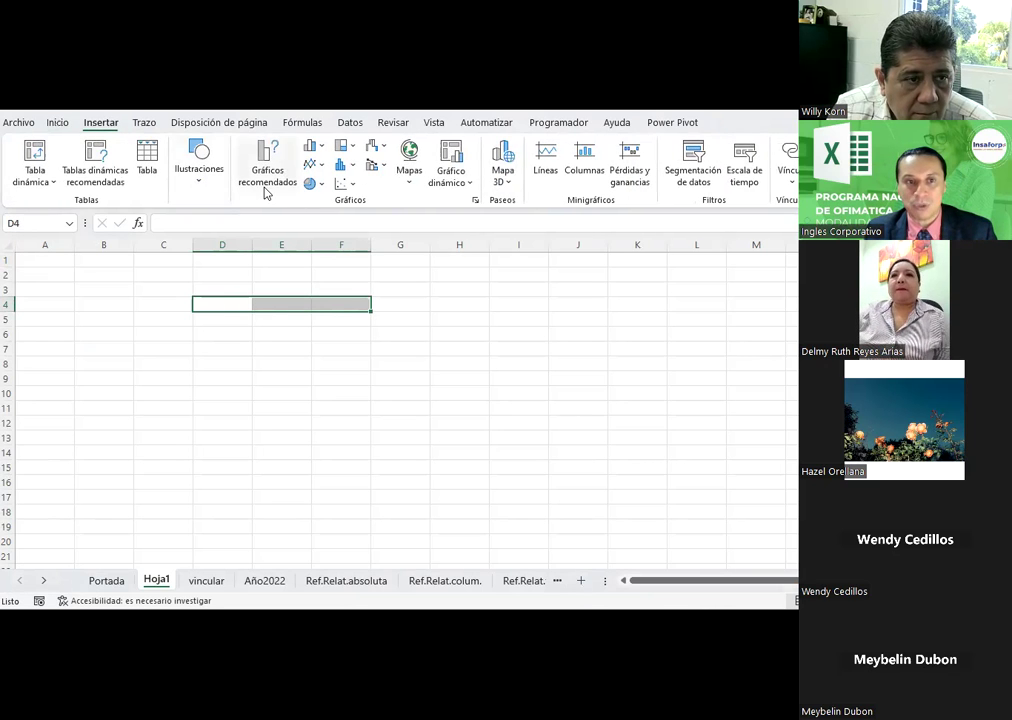
left_click(199, 165)
left_click(233, 240)
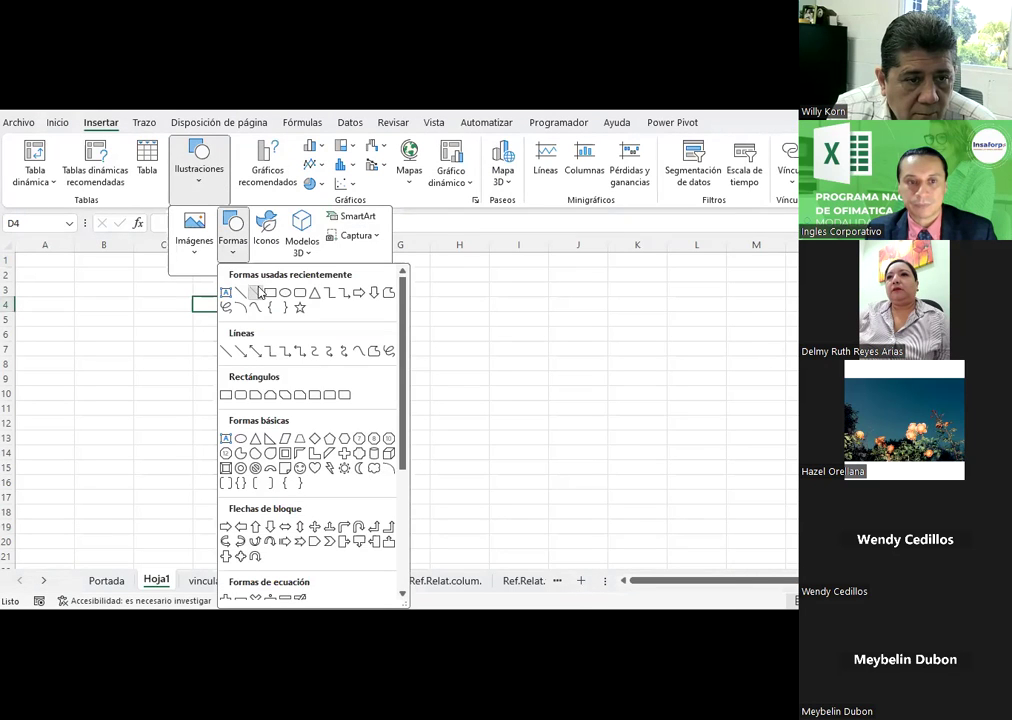
left_click(256, 291)
mouse_move(351, 311)
left_mouse_down()
mouse_move(372, 313)
mouse_move(366, 306)
left_mouse_up()
left_click_drag(194, 308, 194, 305)
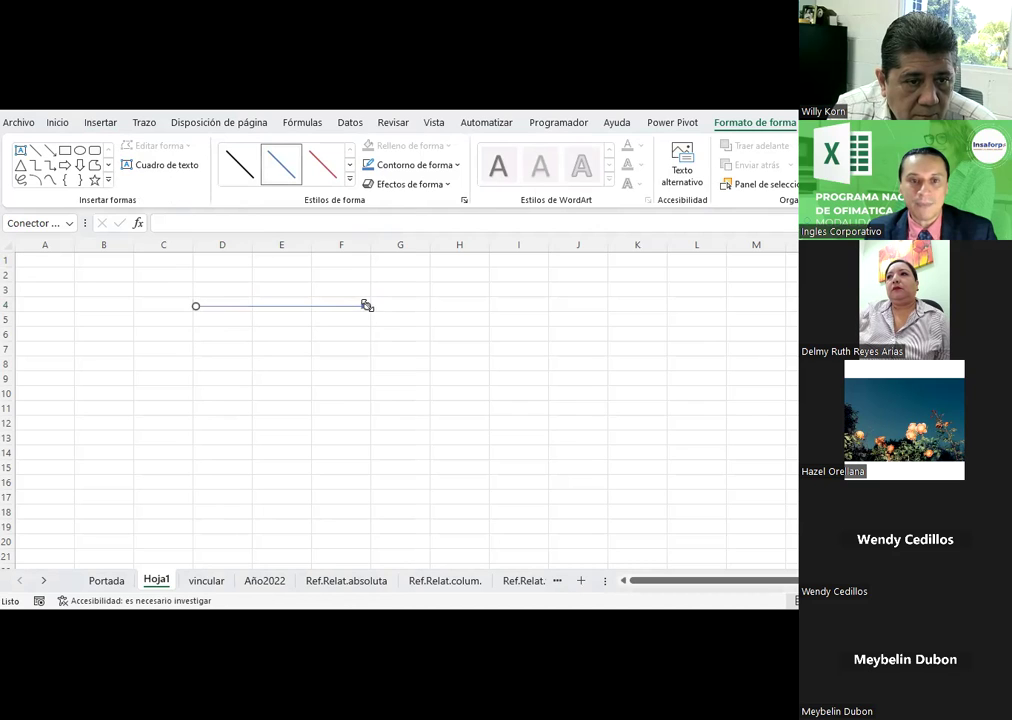
left_click_drag(371, 305, 370, 305)
Label the arrow ends with Izquierda in D3 and Derecha in F3
left_click(224, 291)
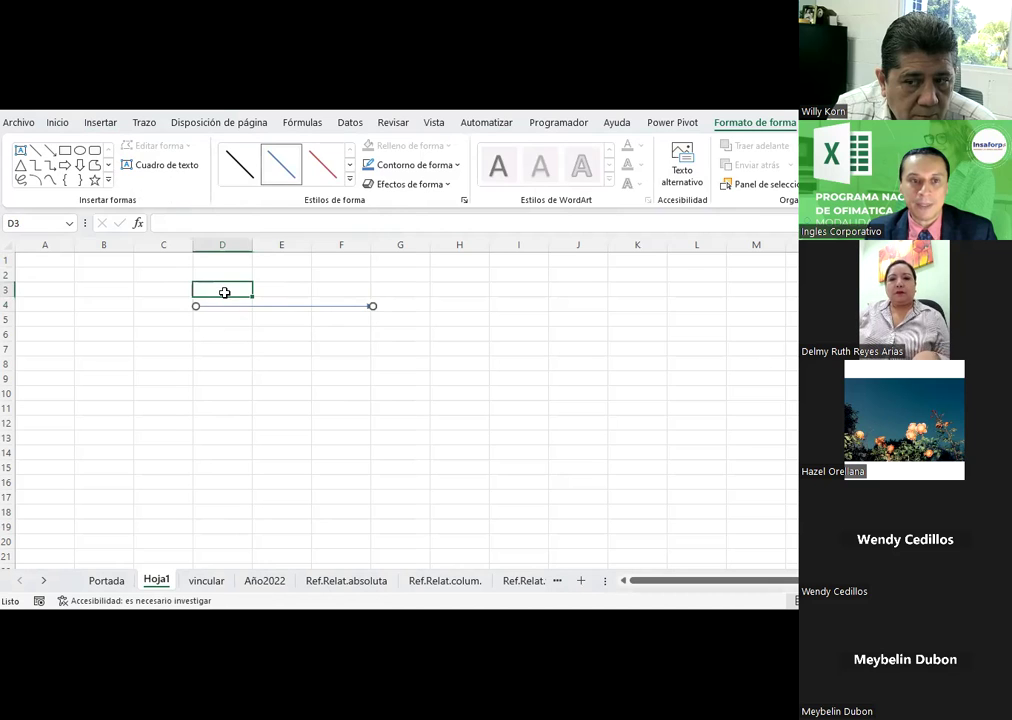
type("iZQUIERDA")
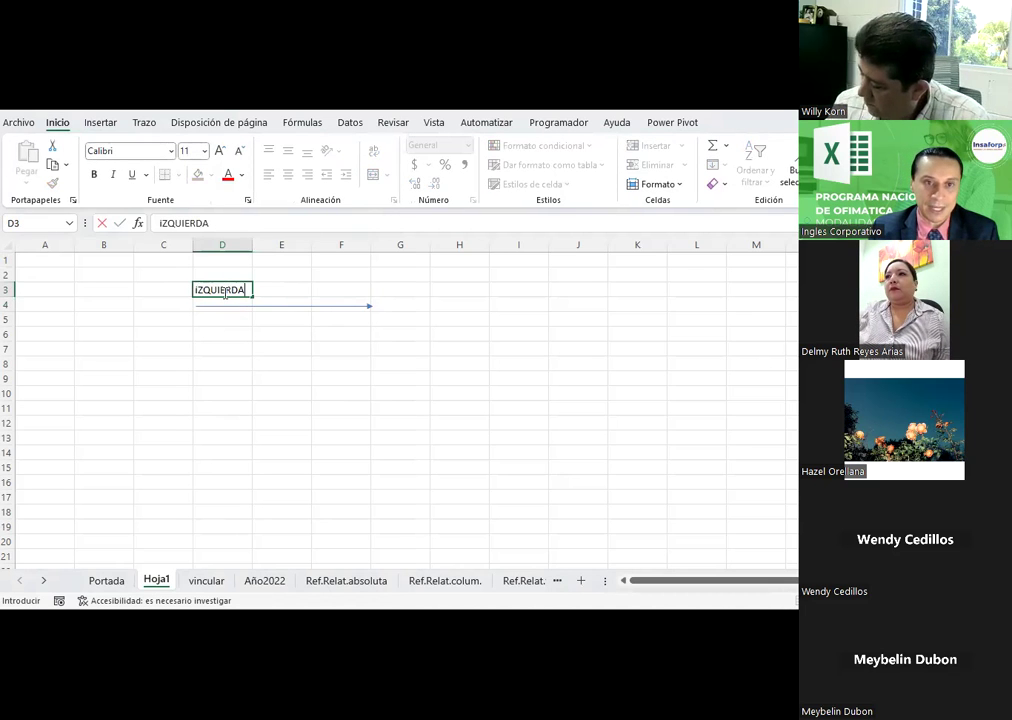
key("Tab")
key("Tab")
type("Derecha")
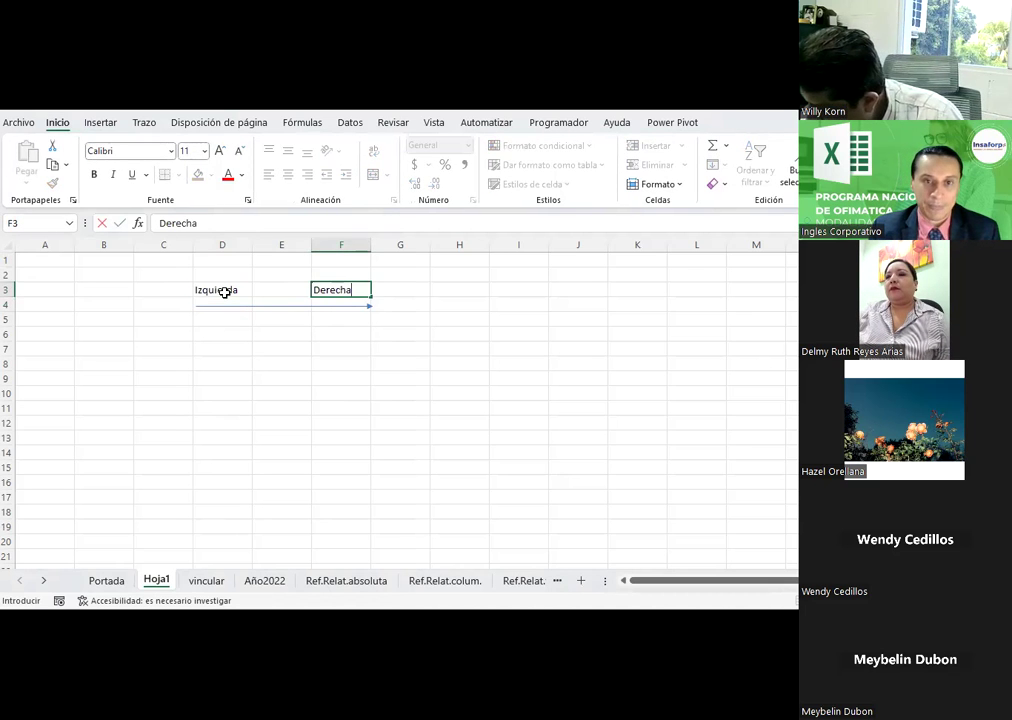
key("Return")
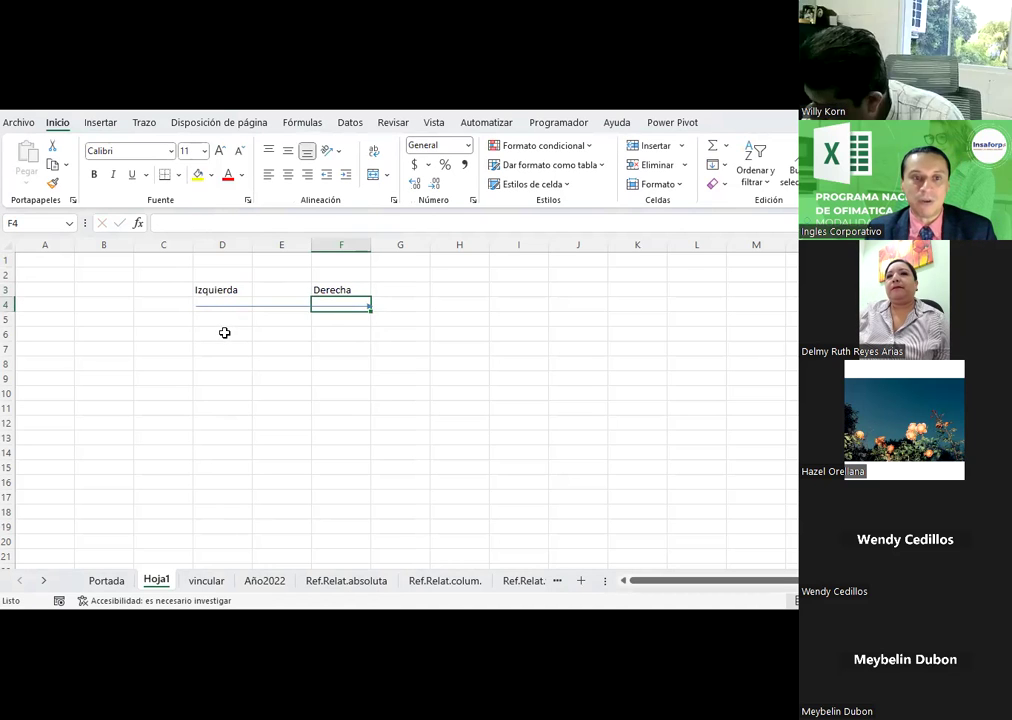
Enter the formula =A6+B6 in D6
left_click(224, 332)
type("A6")
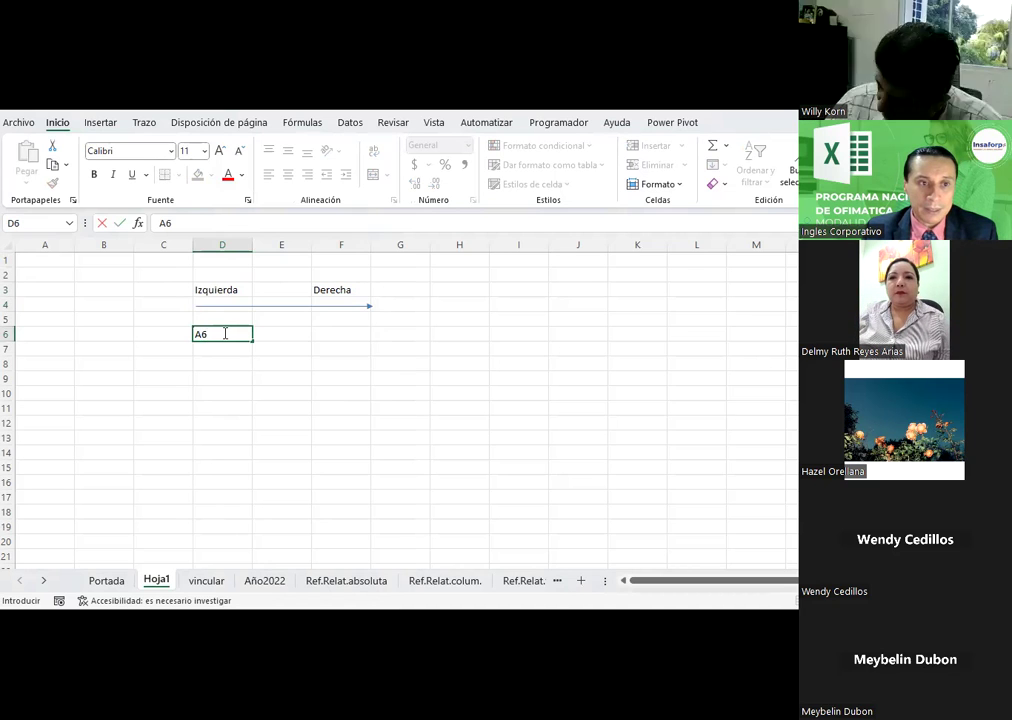
type("+B6")
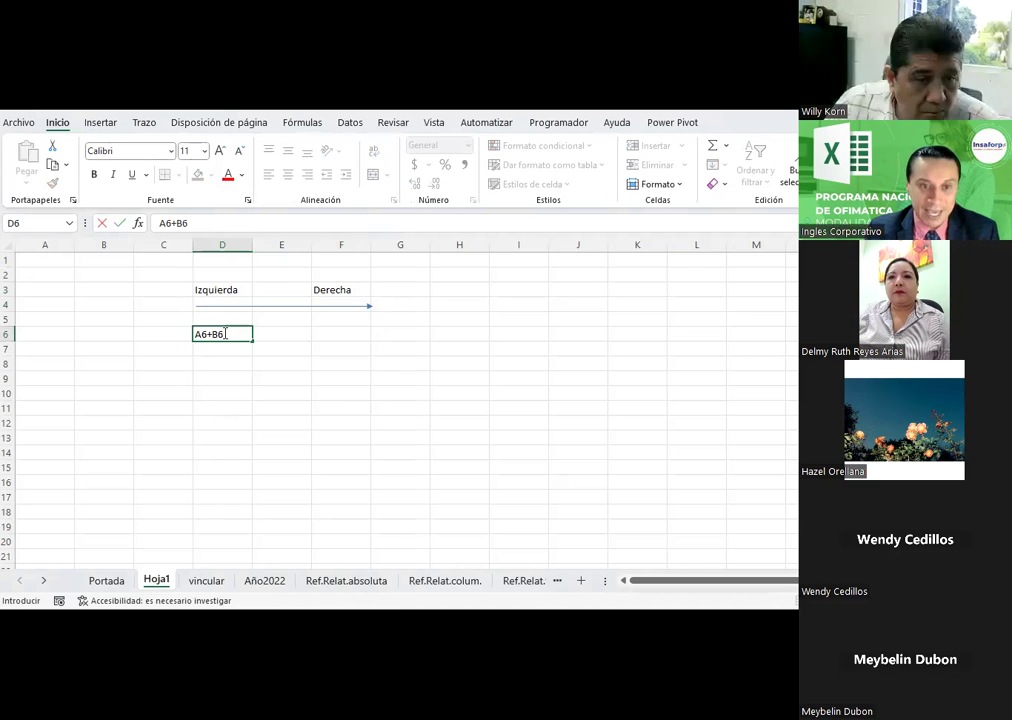
key("Return")
left_click(225, 333)
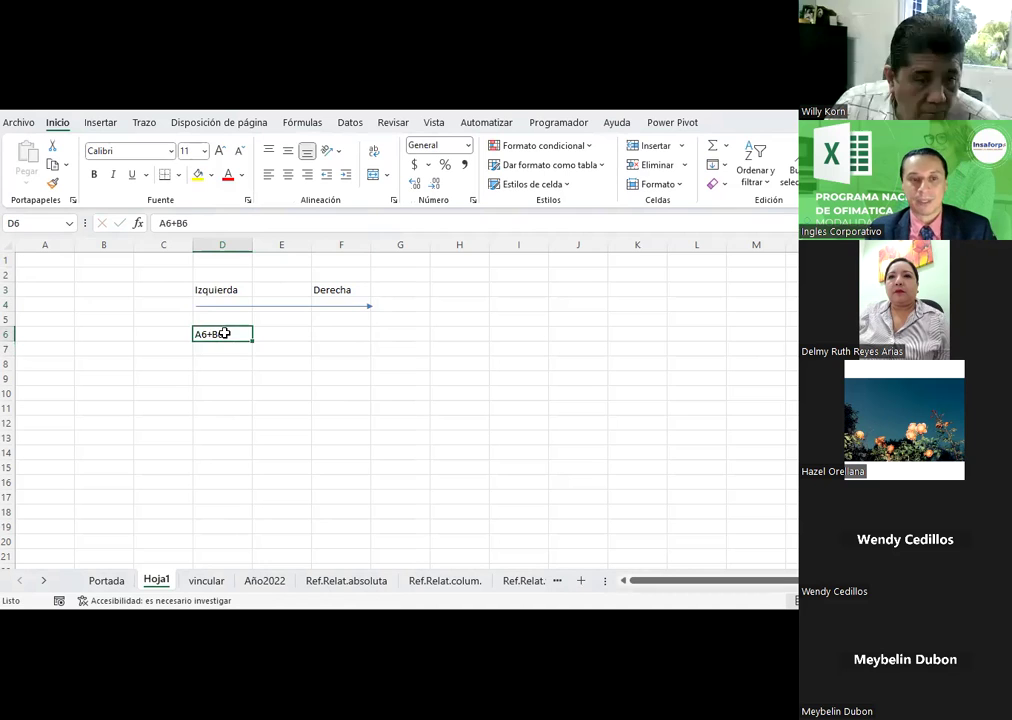
left_click(160, 224)
type("=")
key("Return")
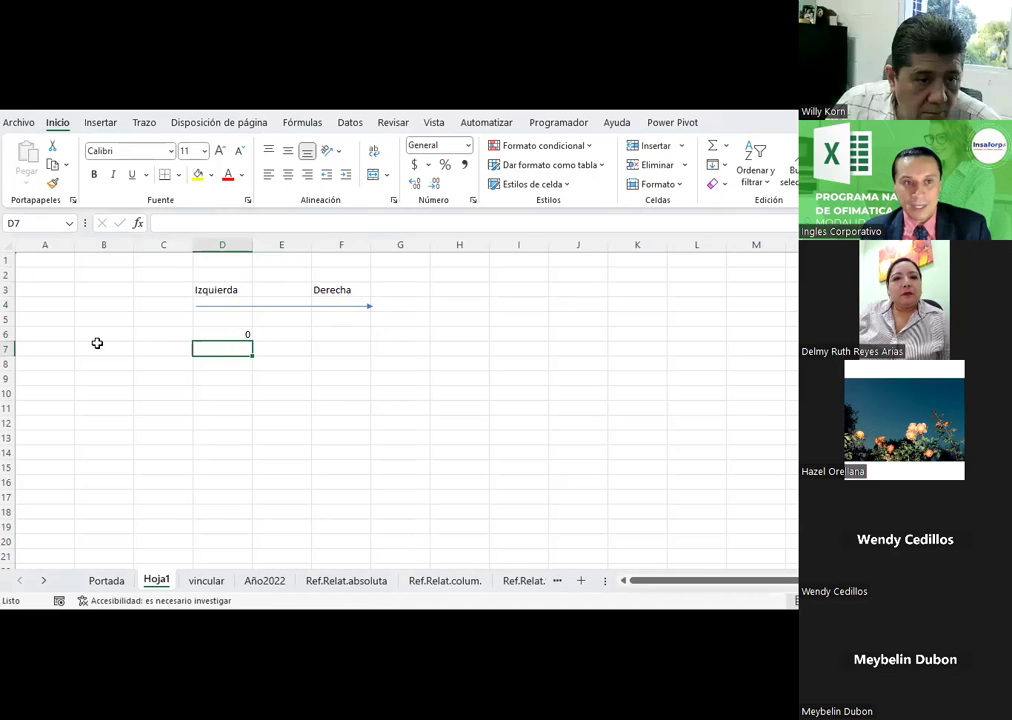
Put 1 in A6 and 2 in B6, then centre D6's result of 3
left_click(59, 337)
type("1")
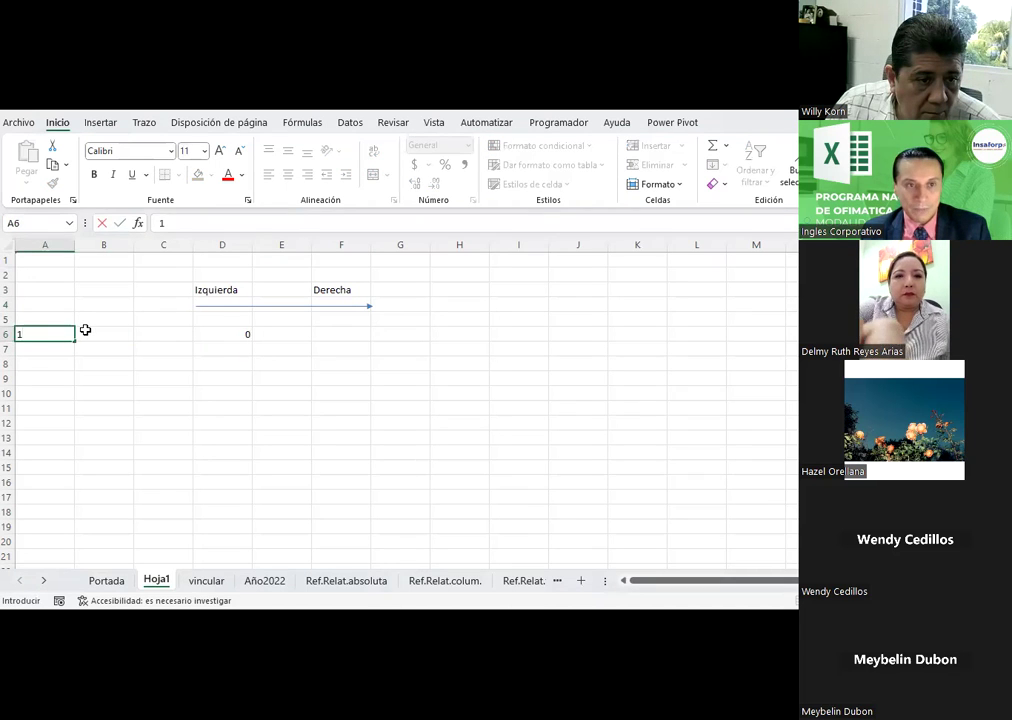
left_click(113, 343)
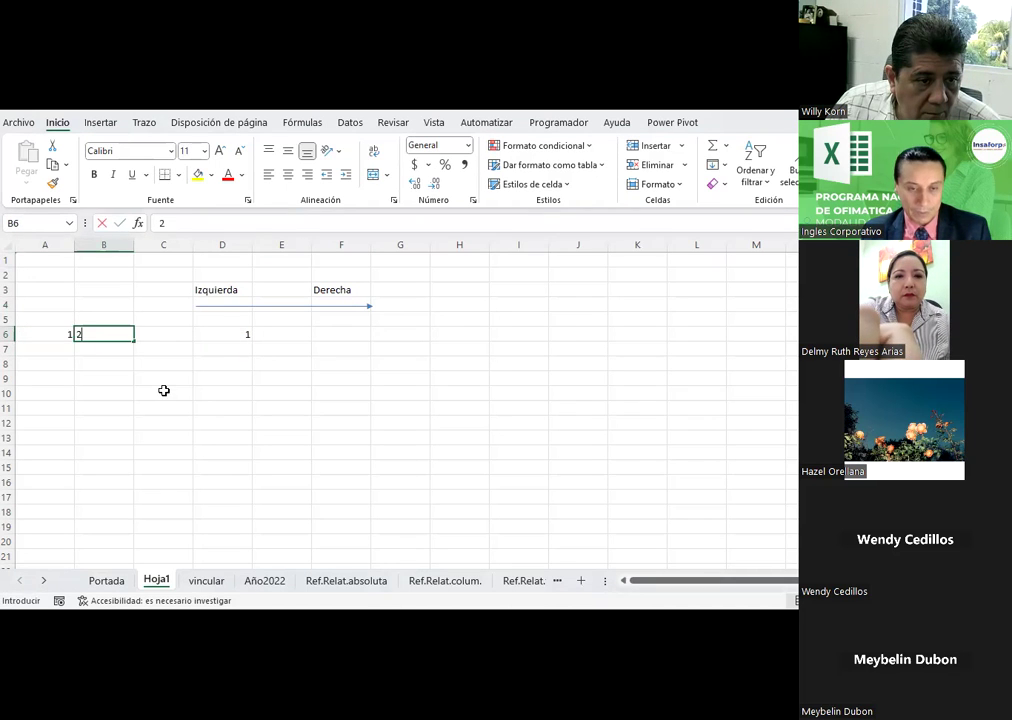
left_click(164, 390)
left_click(236, 333)
left_click(287, 176)
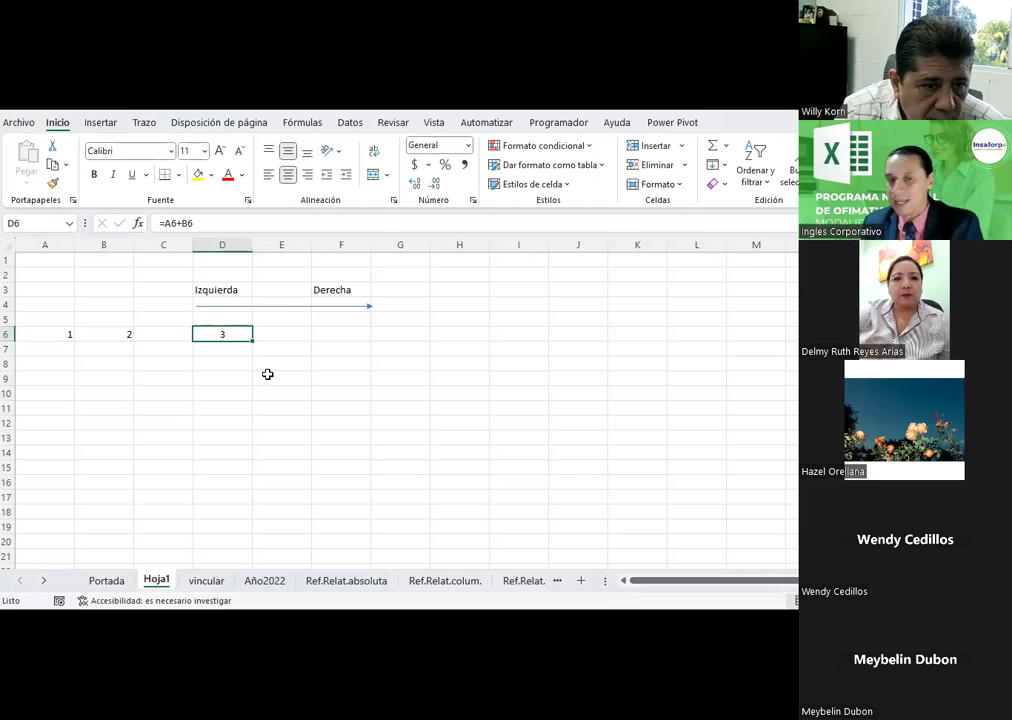
Fill D6's formula into E6:F6 and compare E6's =B6+C6 against D6's =A6+B6
left_click_drag(255, 343, 357, 345)
left_click(336, 392)
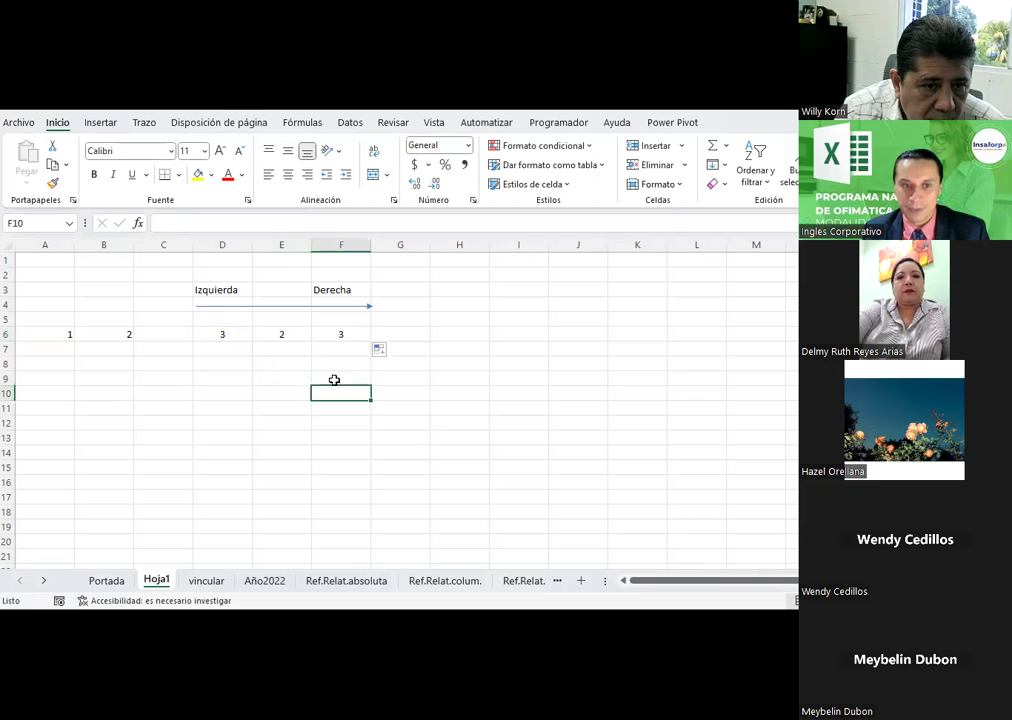
left_click(285, 334)
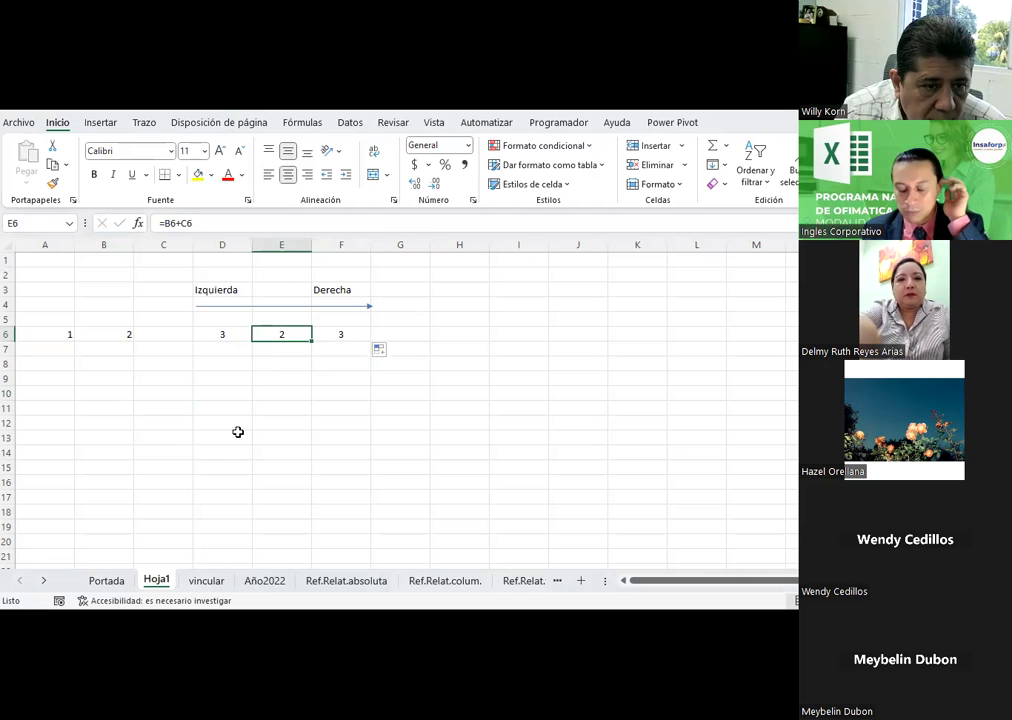
left_click(222, 334)
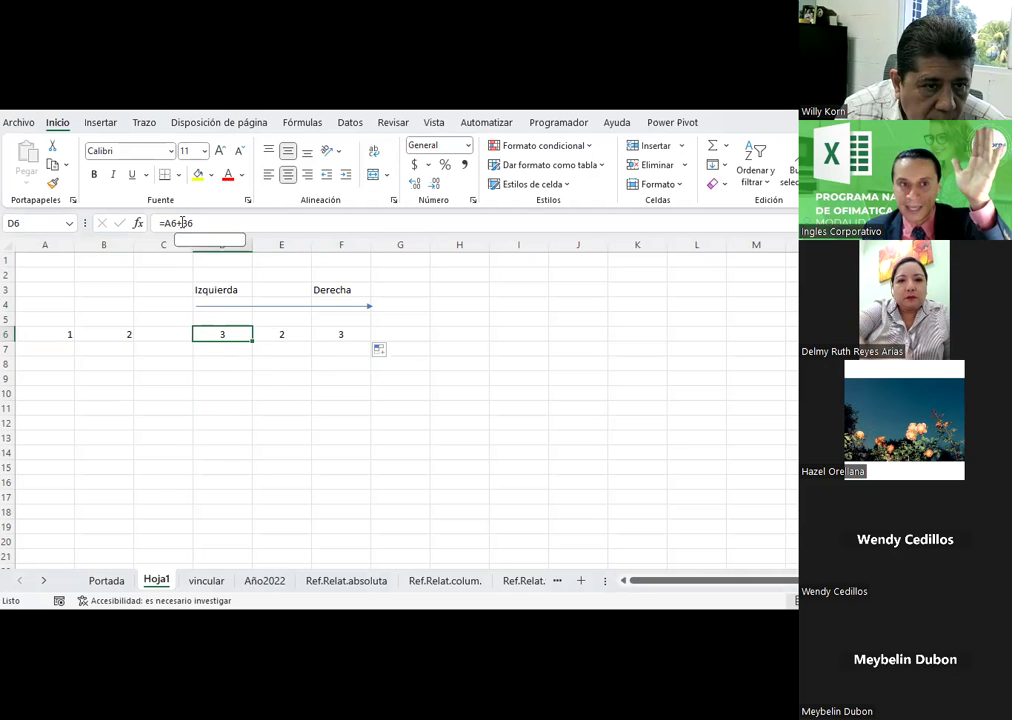
left_click(266, 334)
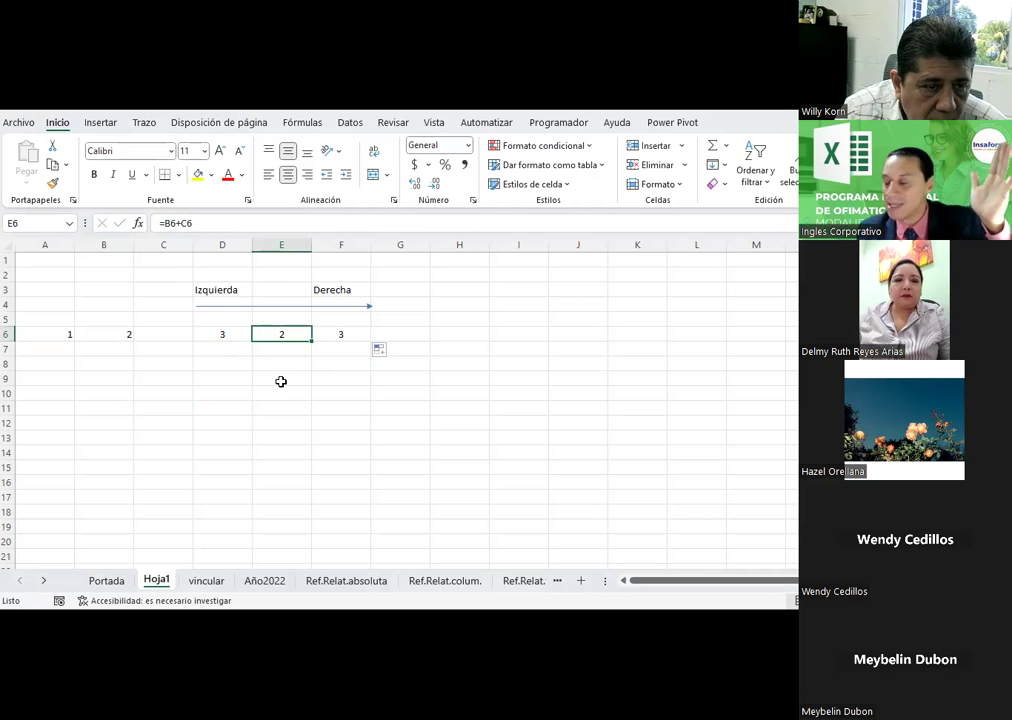
left_click(240, 334)
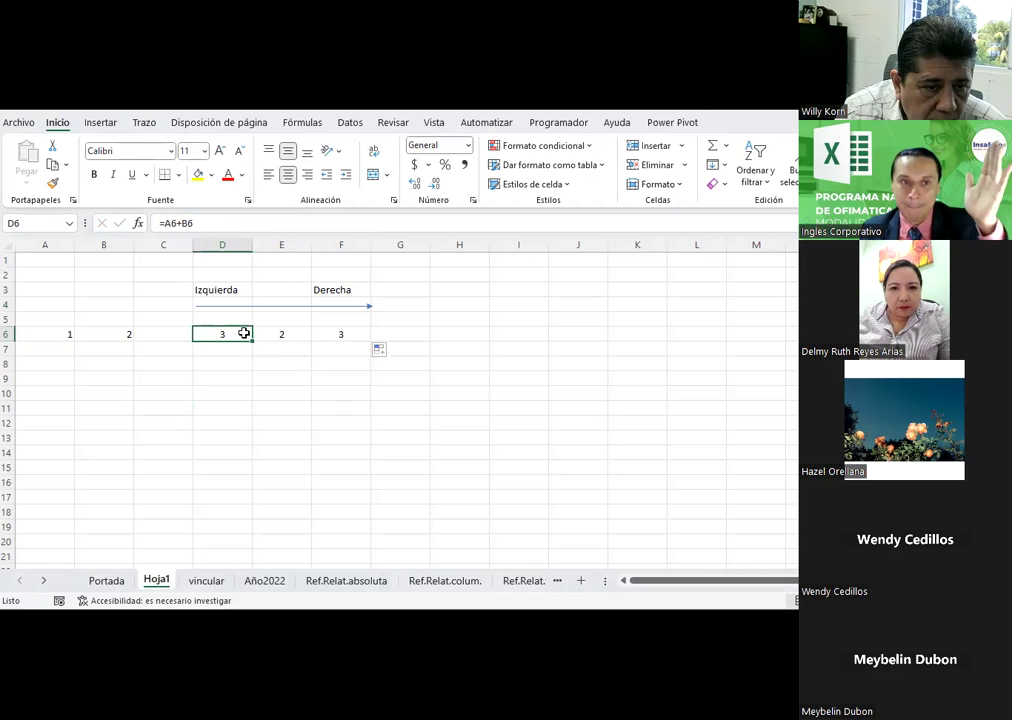
left_click(275, 334)
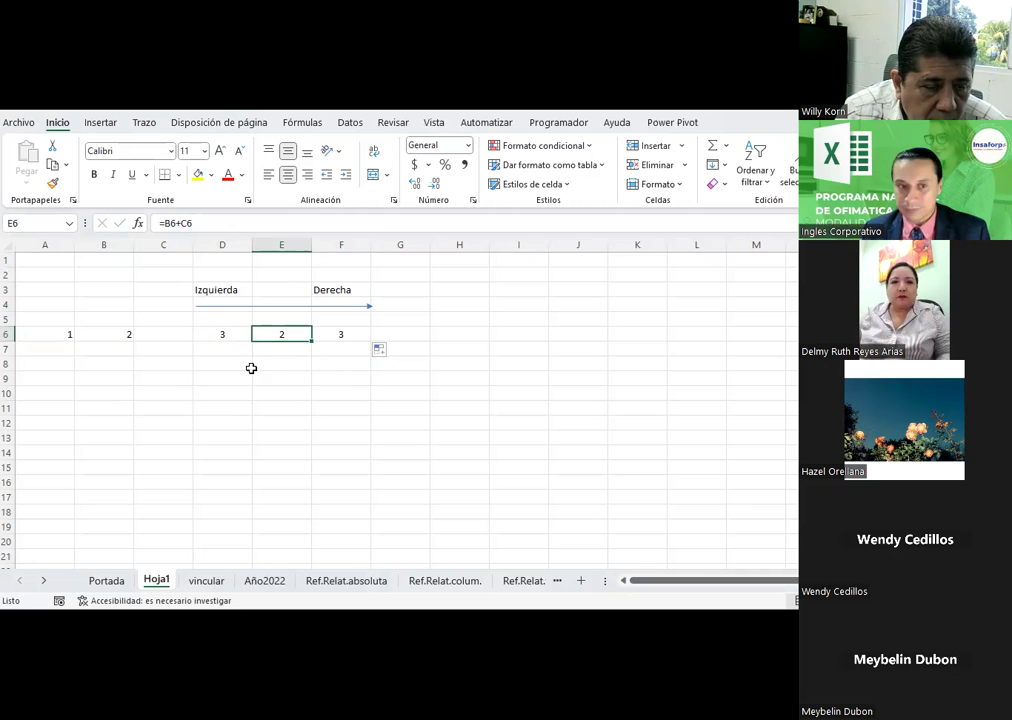
left_click(231, 346)
type("a6+b")
key("BackSpace")
key("BackSpace")
key("BackSpace")
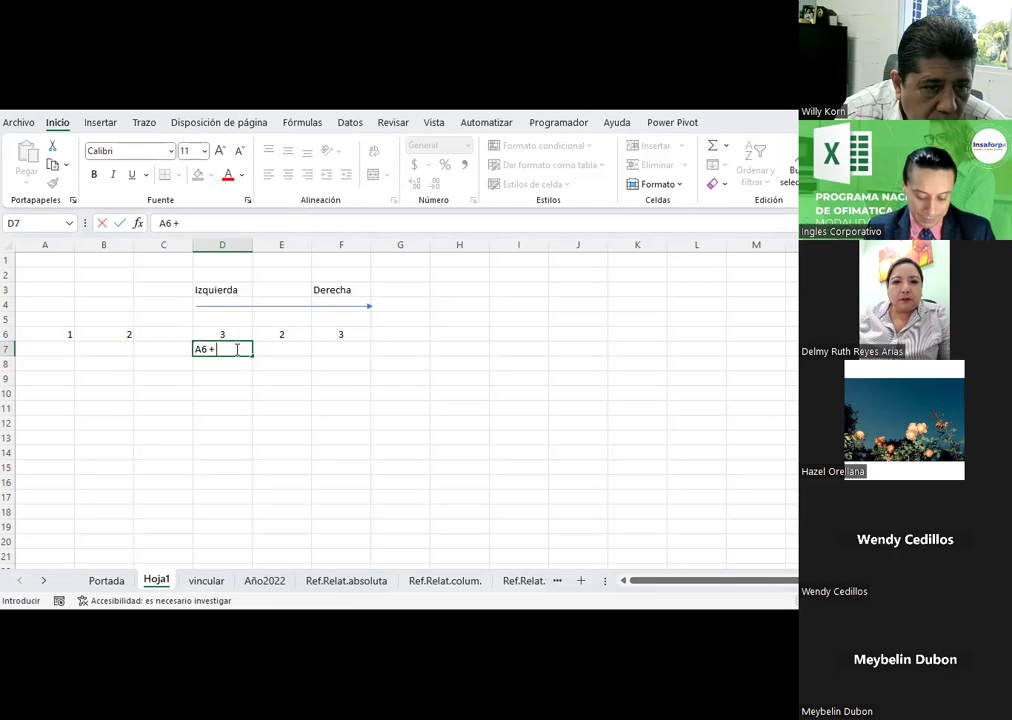
type("6")
key("Return")
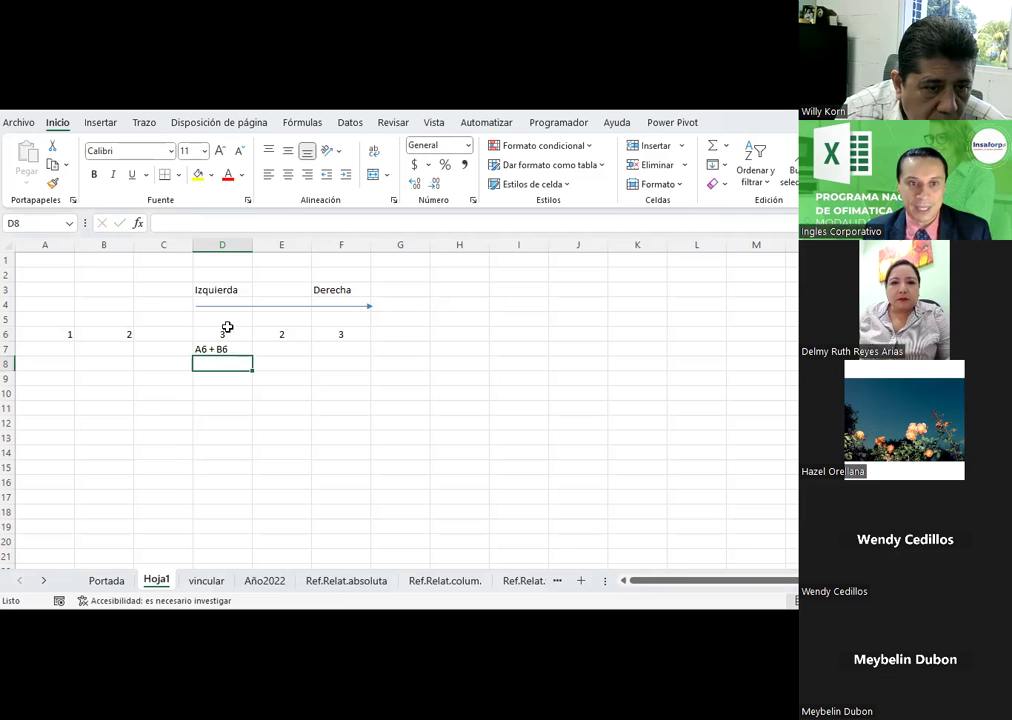
left_click(227, 330)
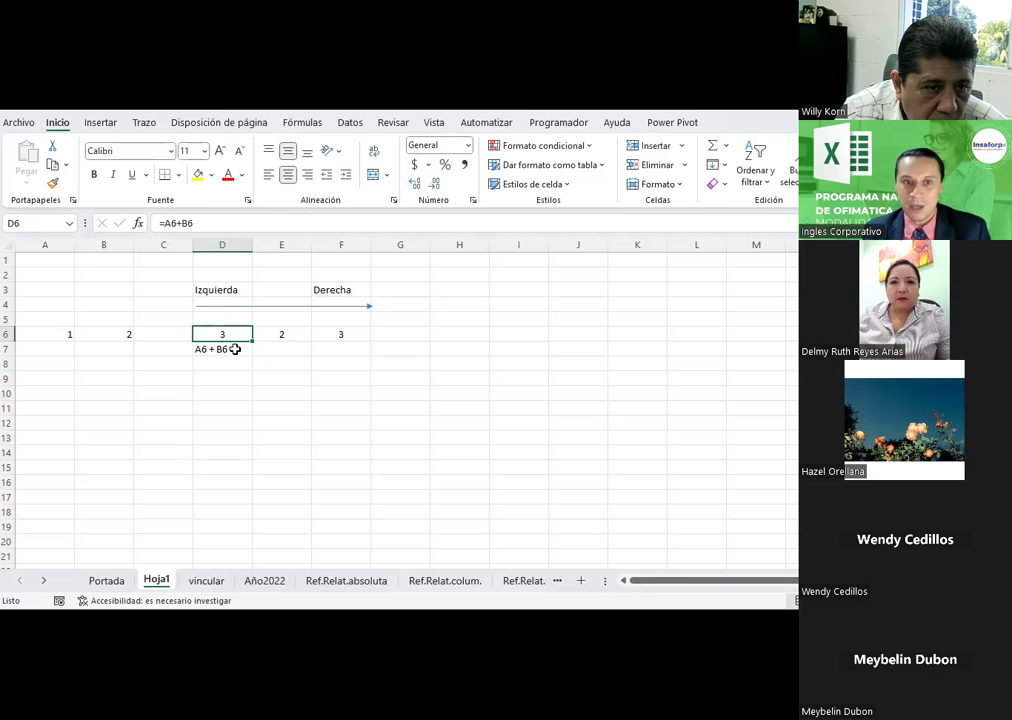
left_click(275, 349)
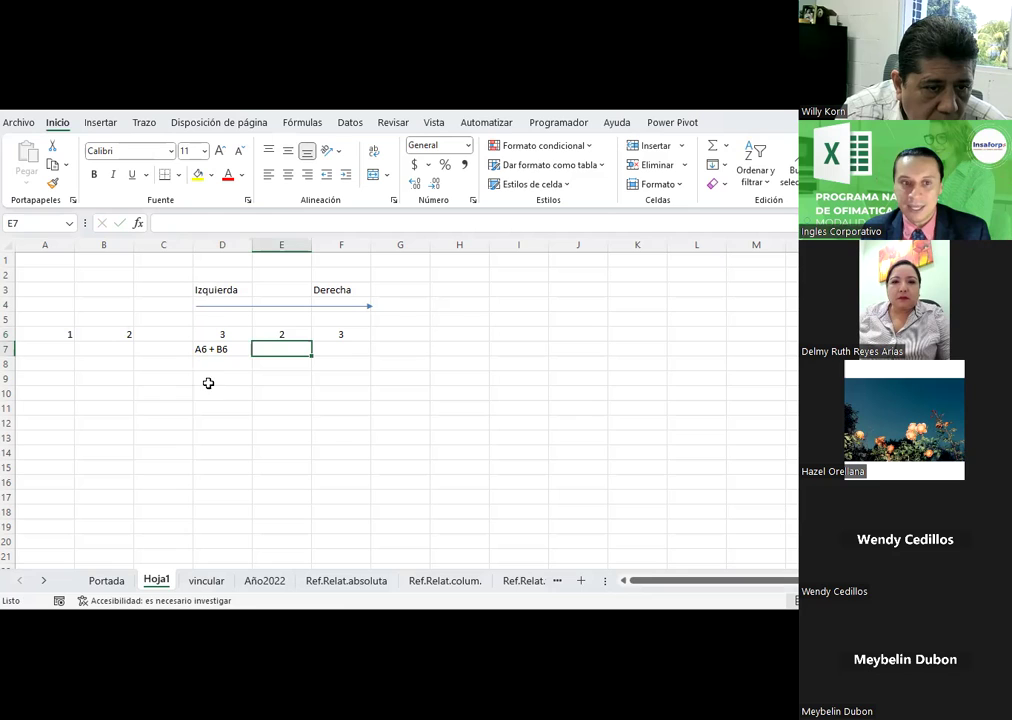
type("B6+C6")
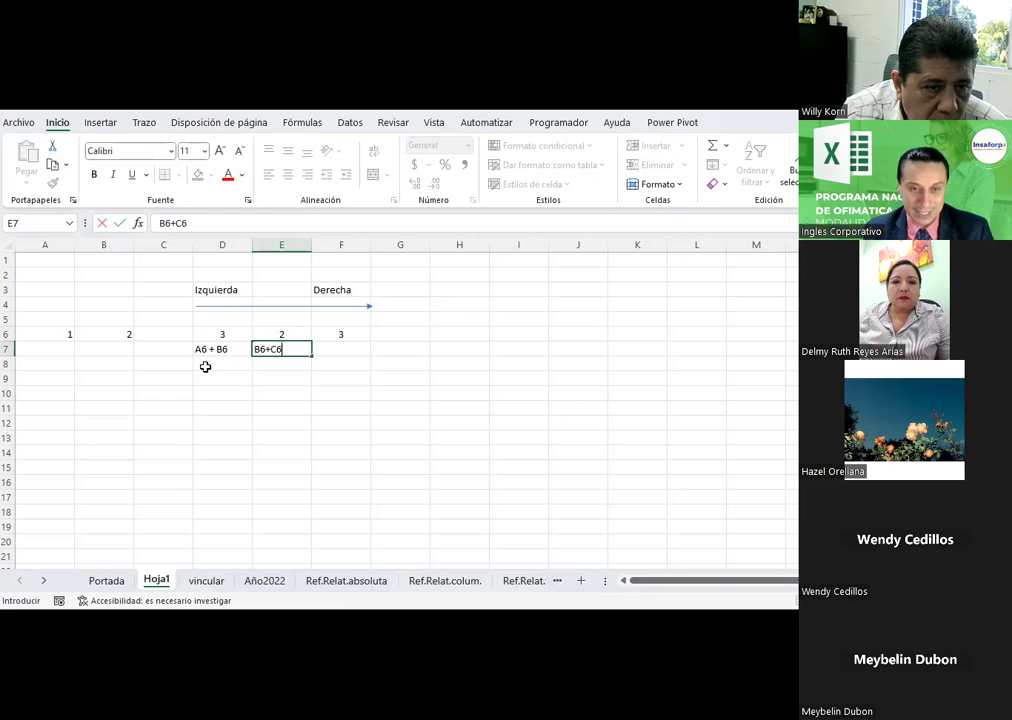
key("Return")
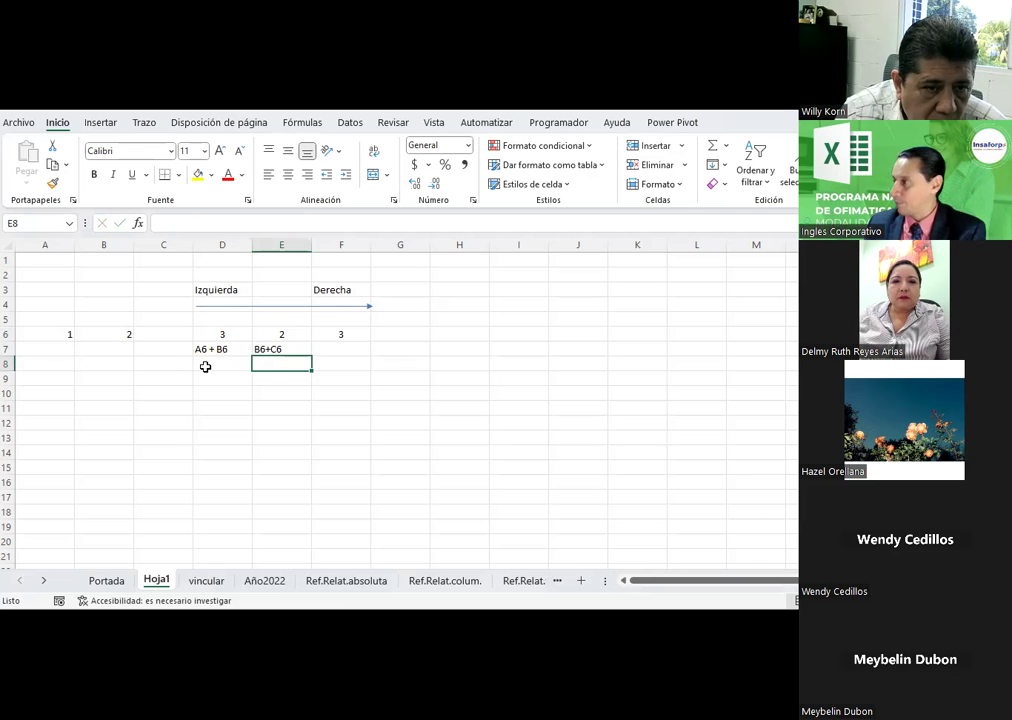
left_click(328, 330)
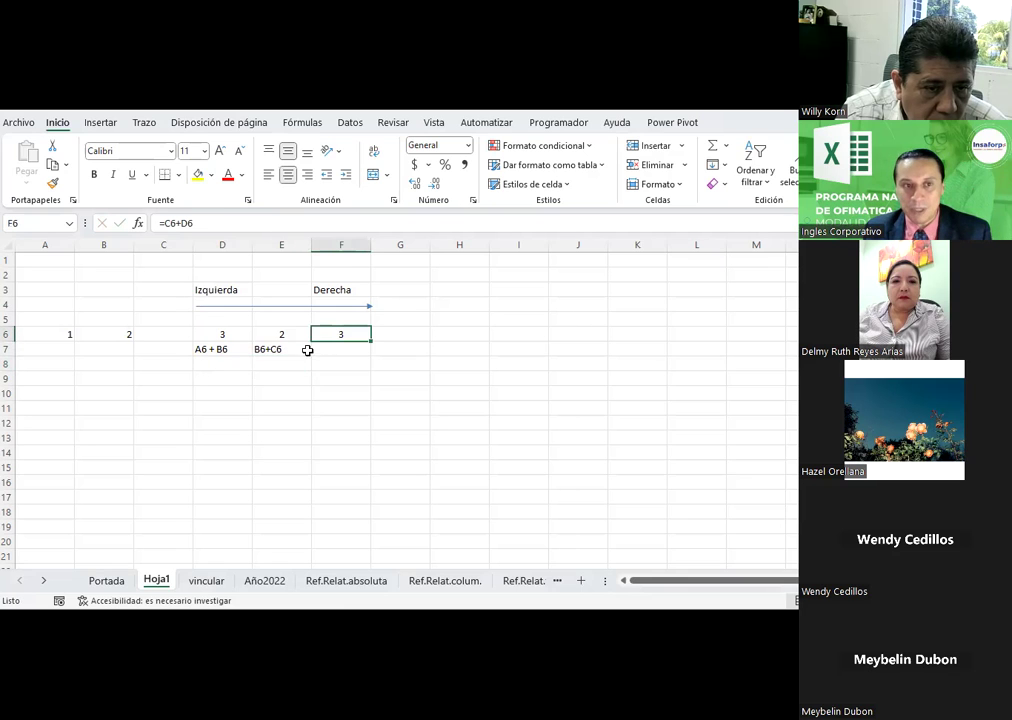
left_click(365, 350)
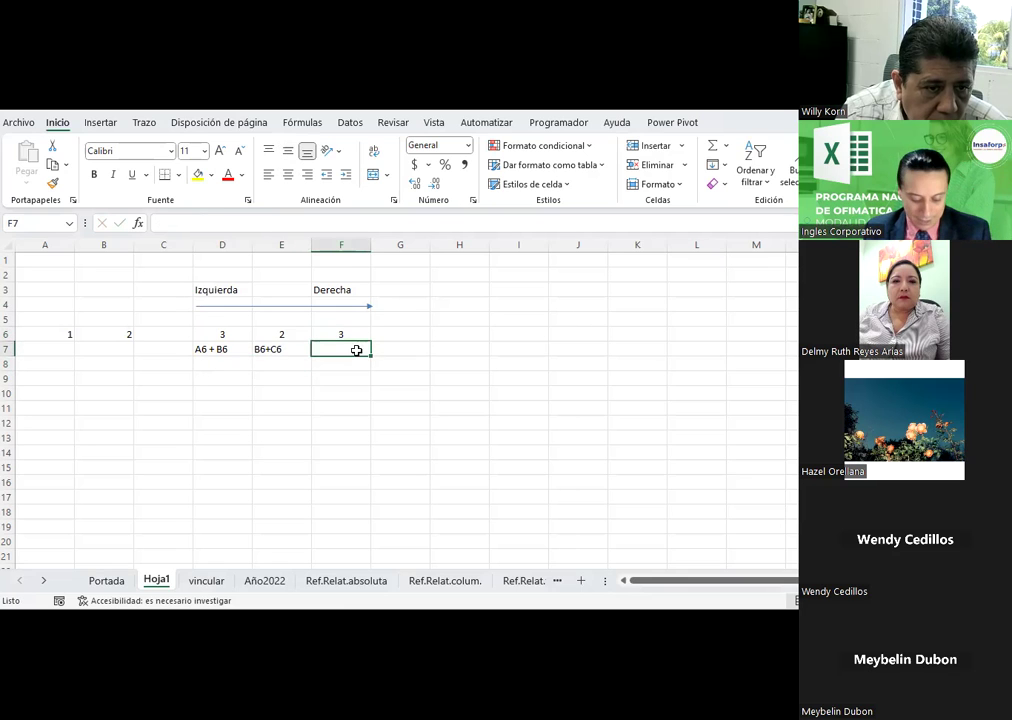
type("C6+D6")
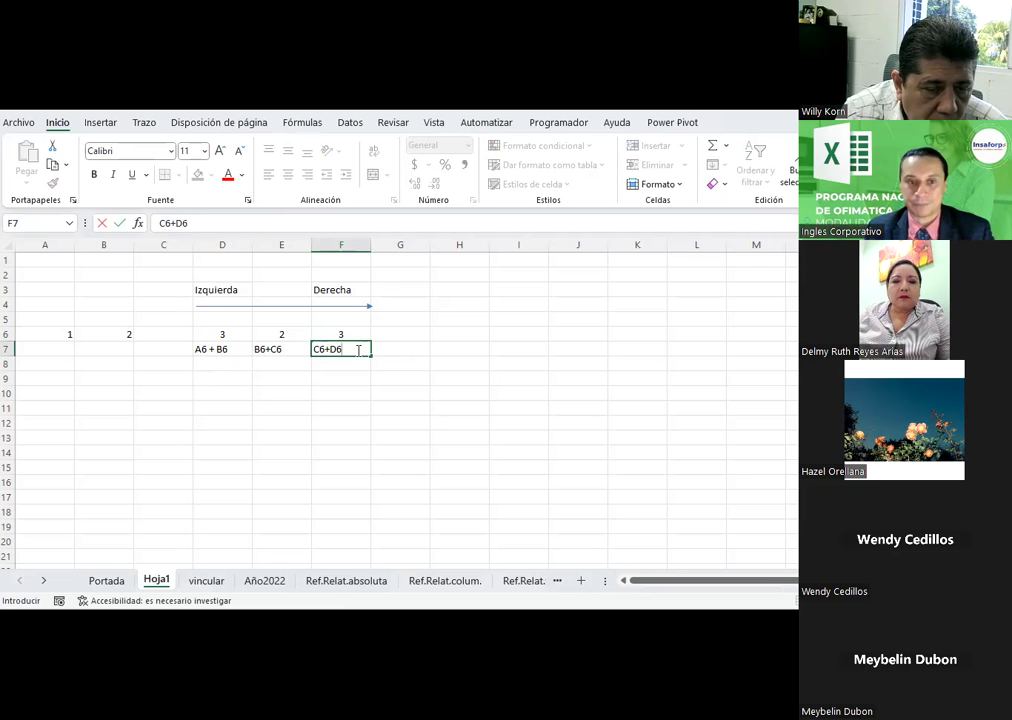
key("Return")
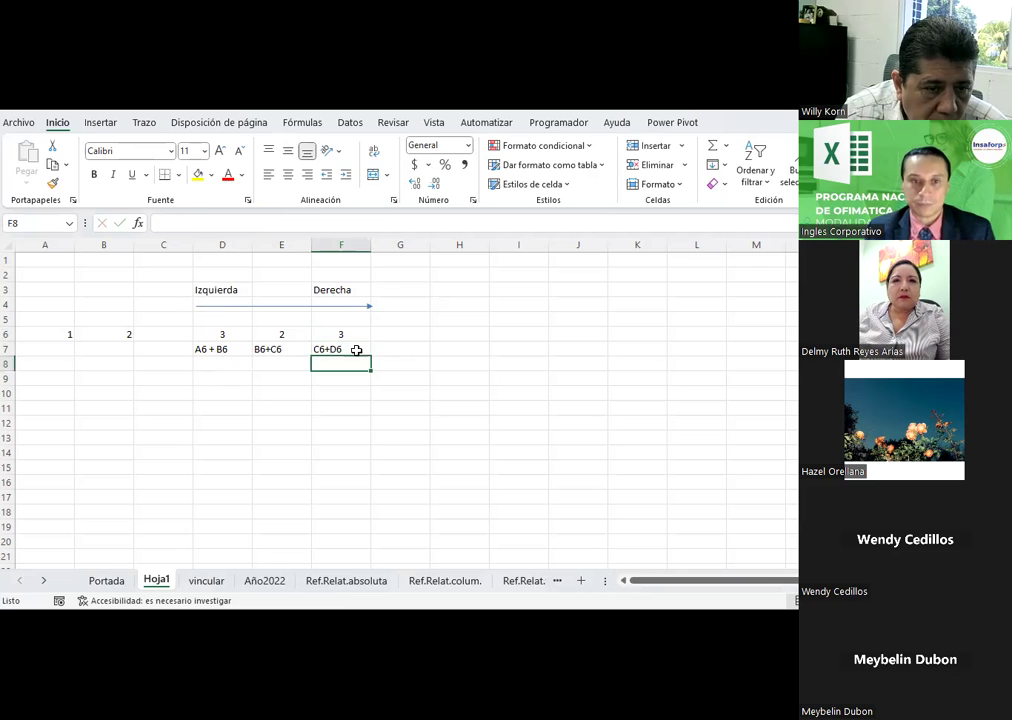
left_click_drag(233, 350, 318, 352)
left_click(288, 174)
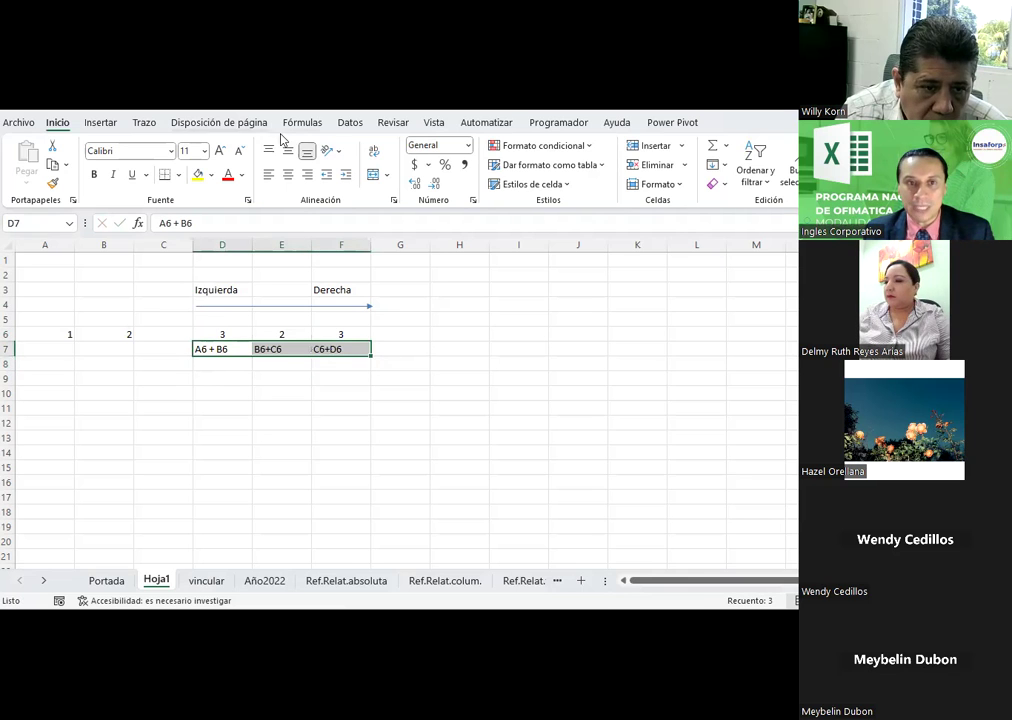
left_click(281, 382)
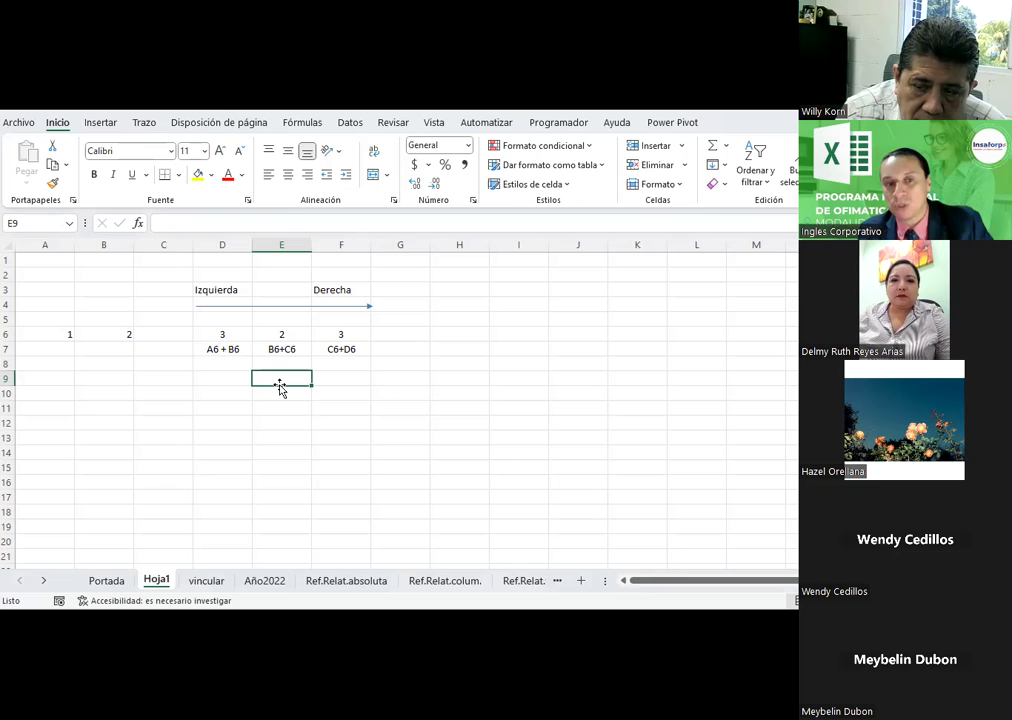
After checking the E6 and F6 formulas, type 'Refrencia relat' into G6
left_click(281, 340)
left_click(340, 335)
left_click(341, 393)
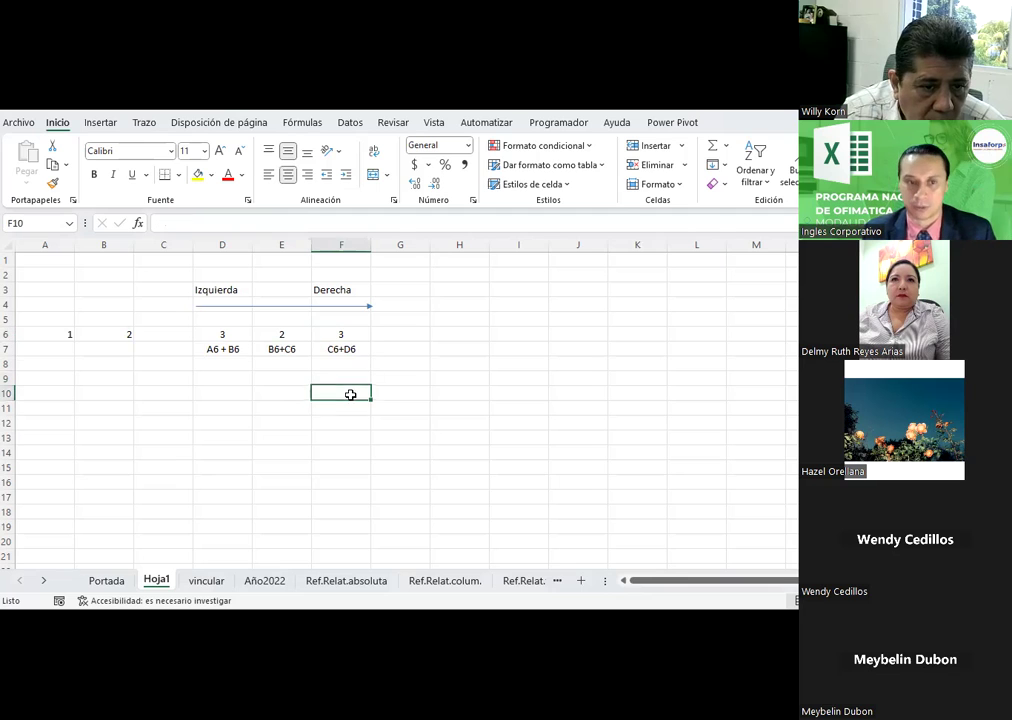
left_click(405, 330)
type("Refrencia relat")
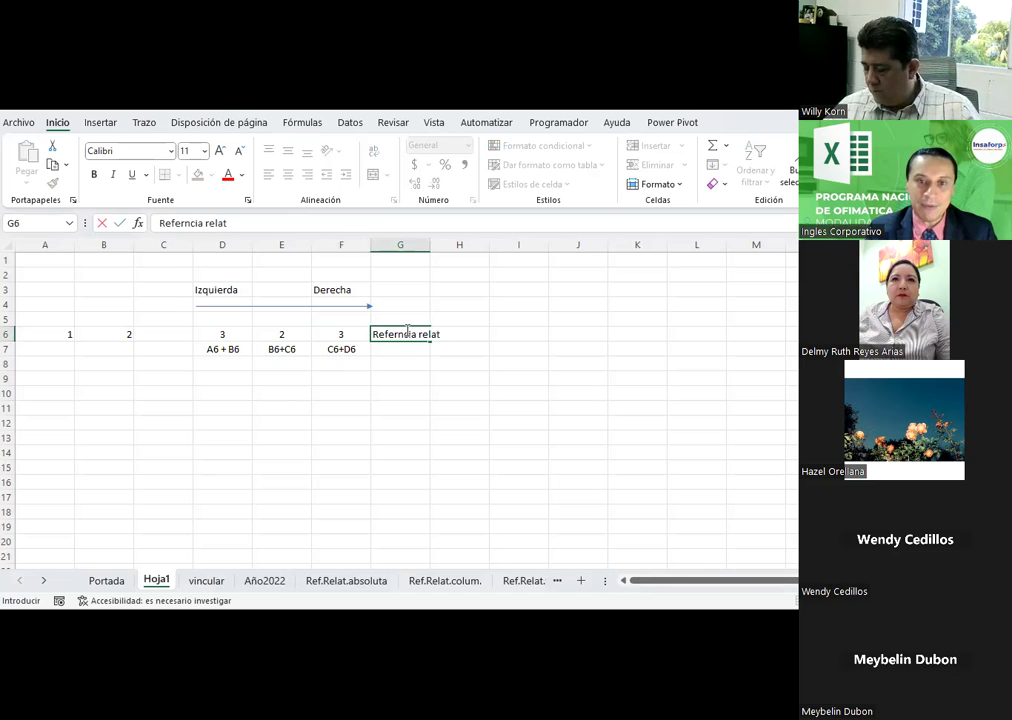
key("Return")
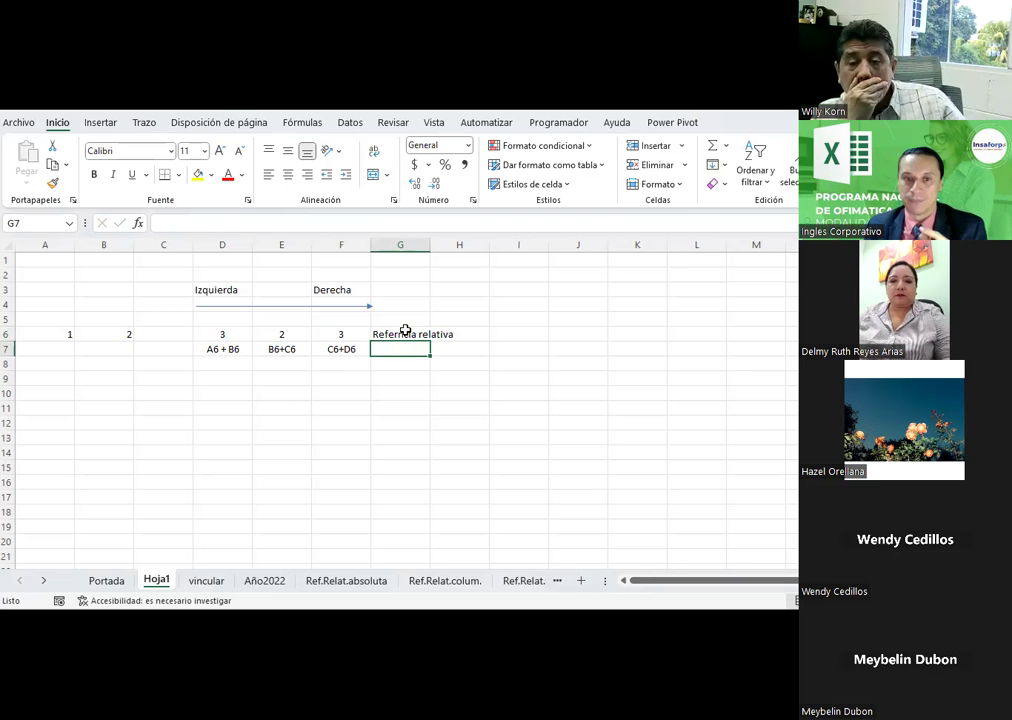
Extend the G6 label by appending 'en columna'
left_click(403, 333)
left_click(309, 225)
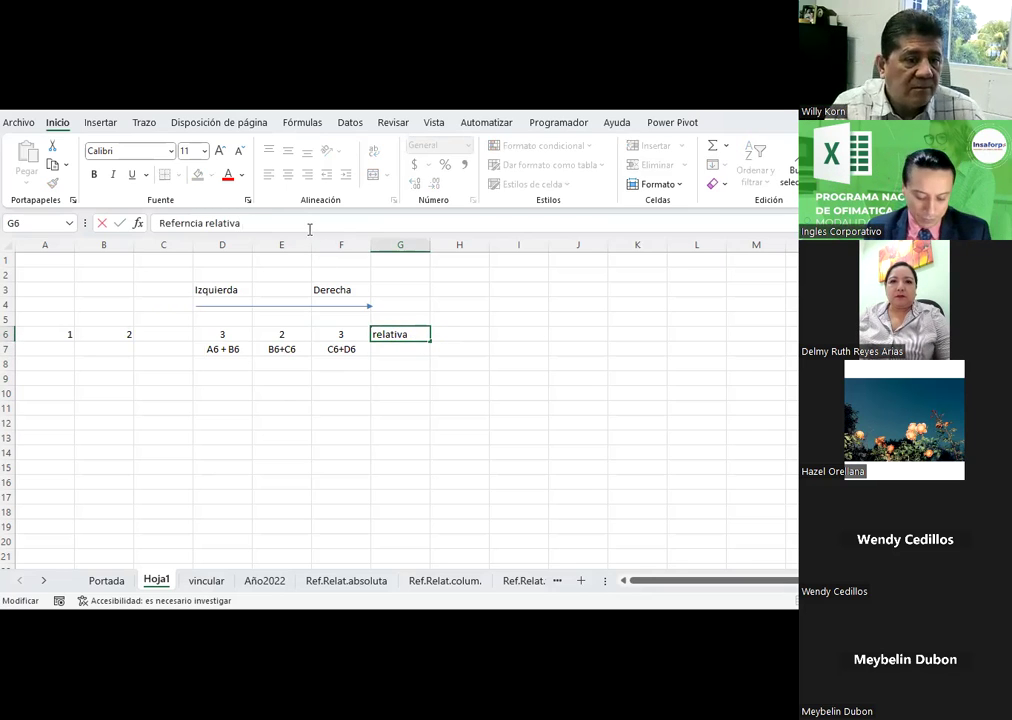
type(" en column")
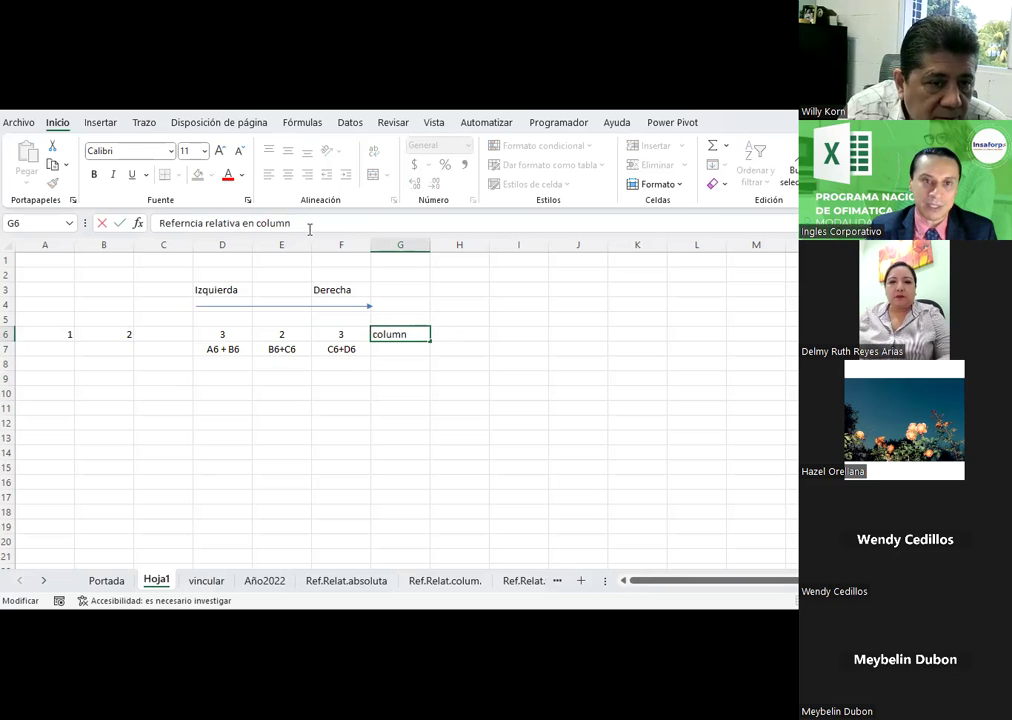
type("a")
key("Return")
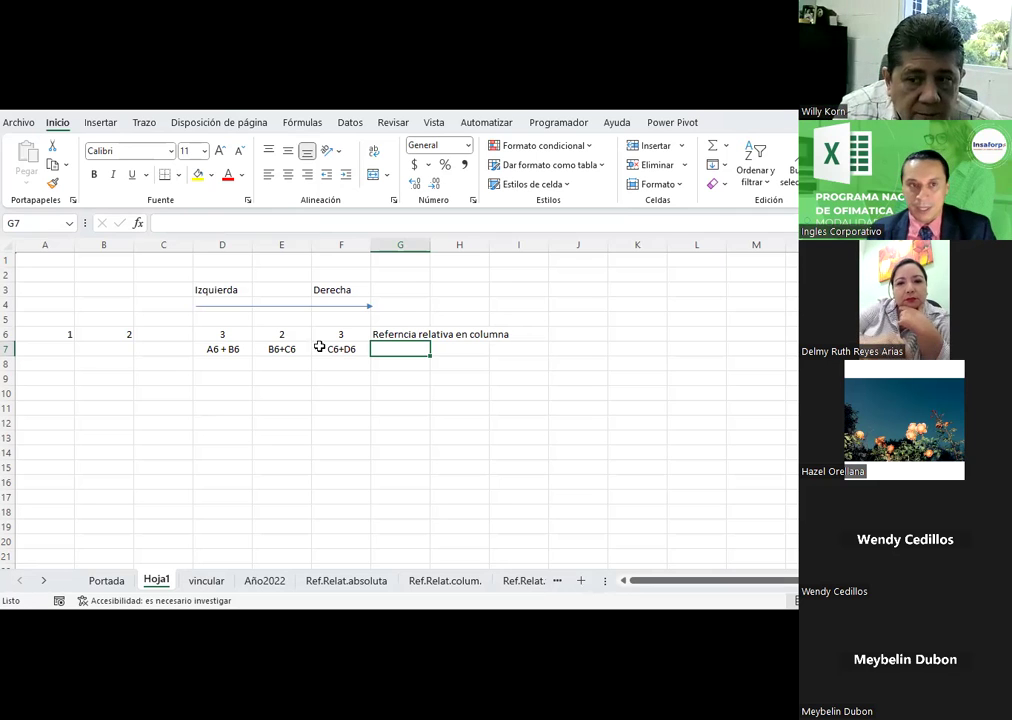
With the black pen, draw an R above D6 and arrows under the A6 + B6 note
left_click(144, 122)
left_click(135, 160)
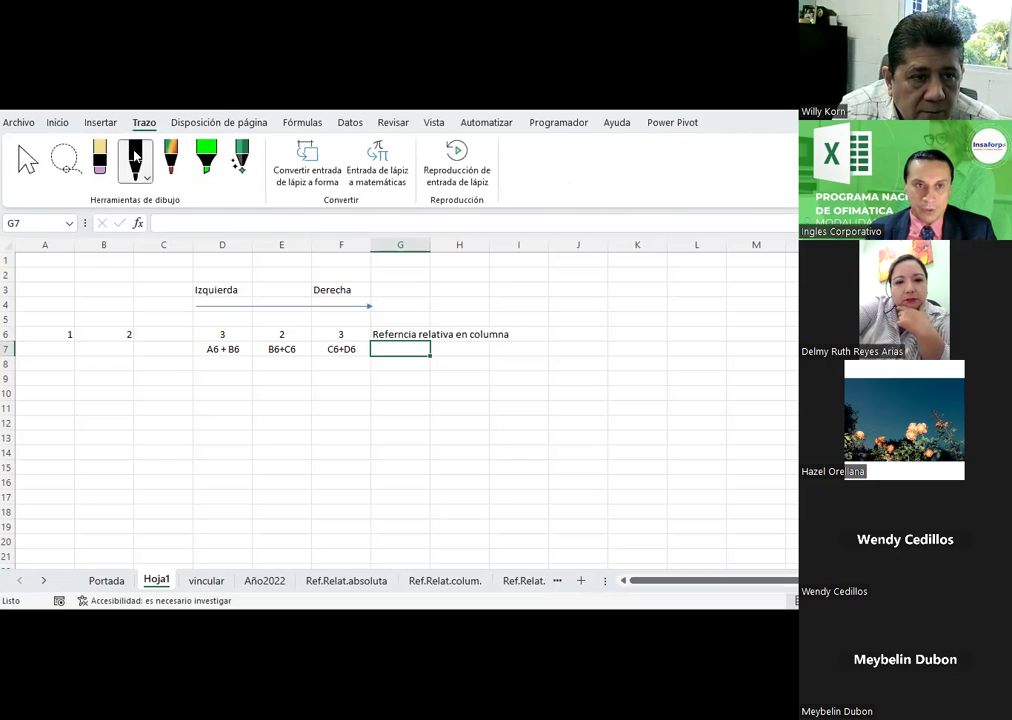
left_click(146, 179)
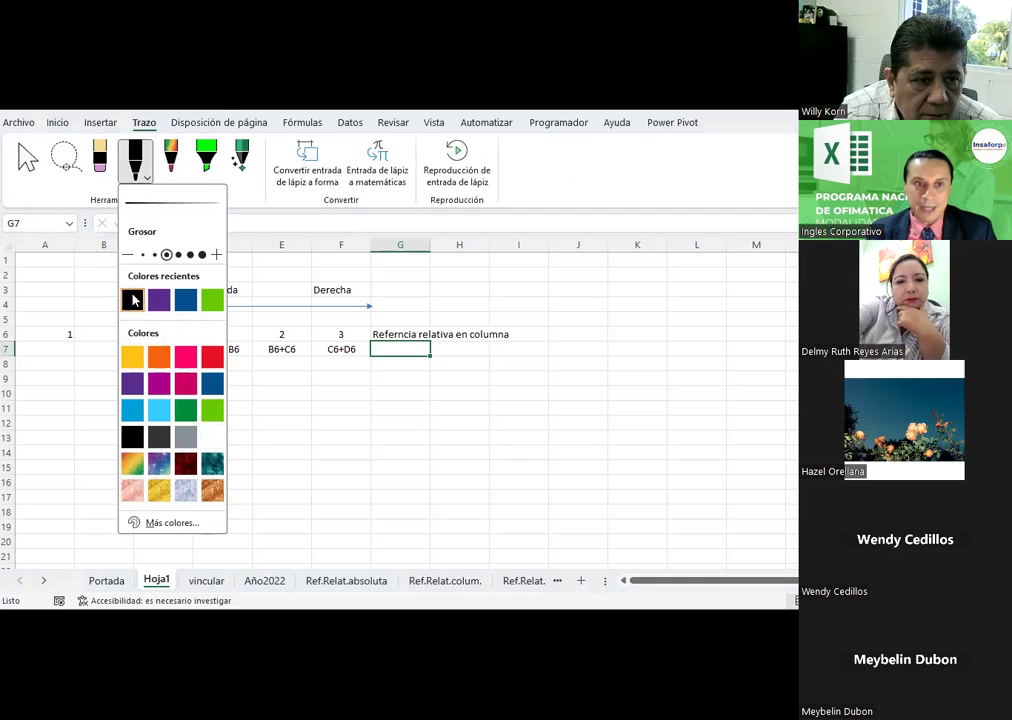
left_click(132, 437)
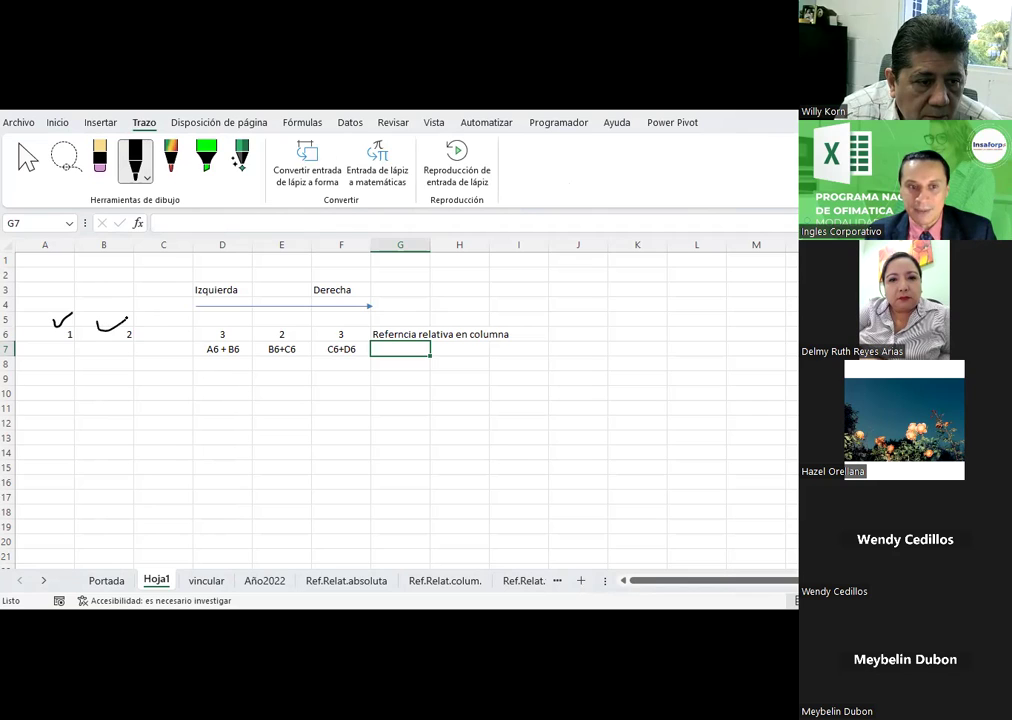
left_click_drag(211, 313, 219, 317)
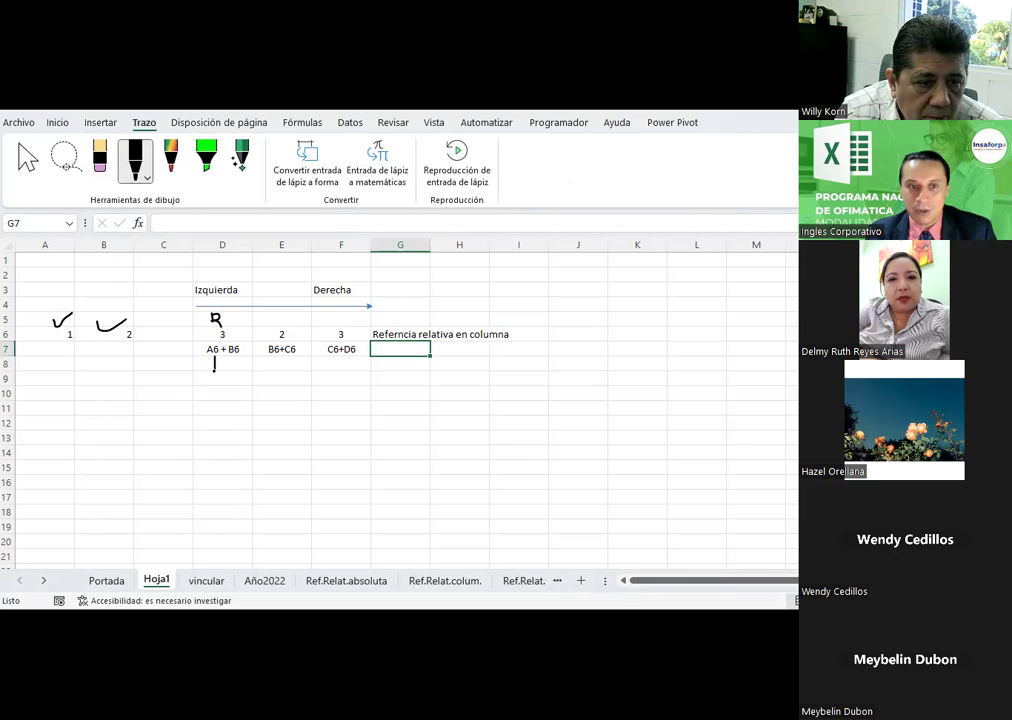
left_click_drag(208, 357, 213, 360)
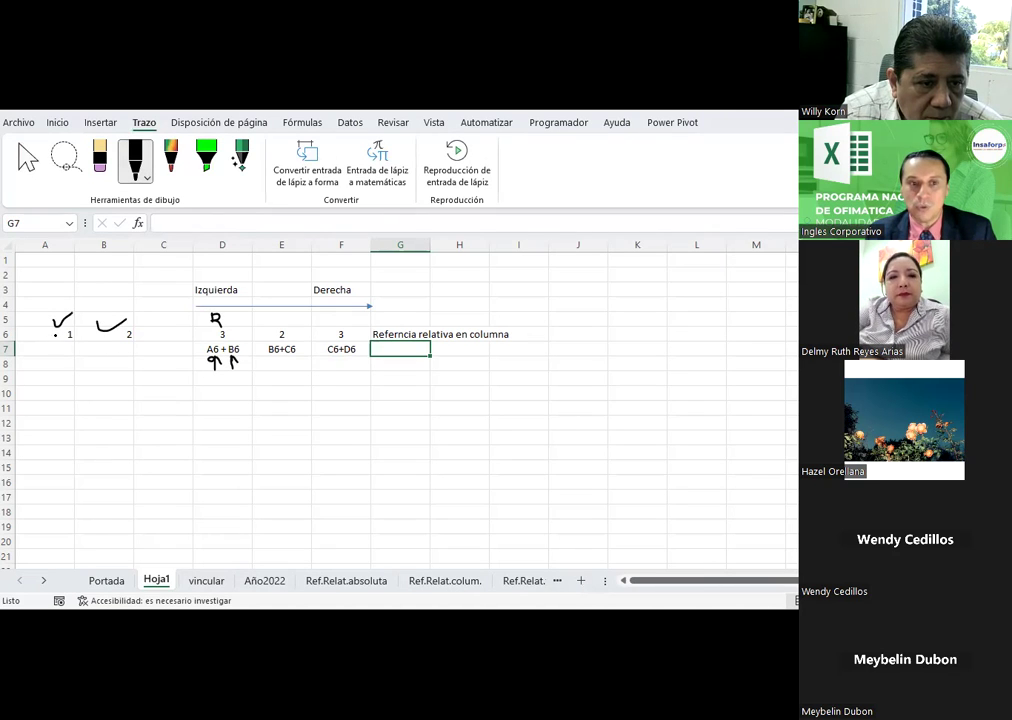
Review D6's =A6+B6 and fill it across to F6
key("Escape")
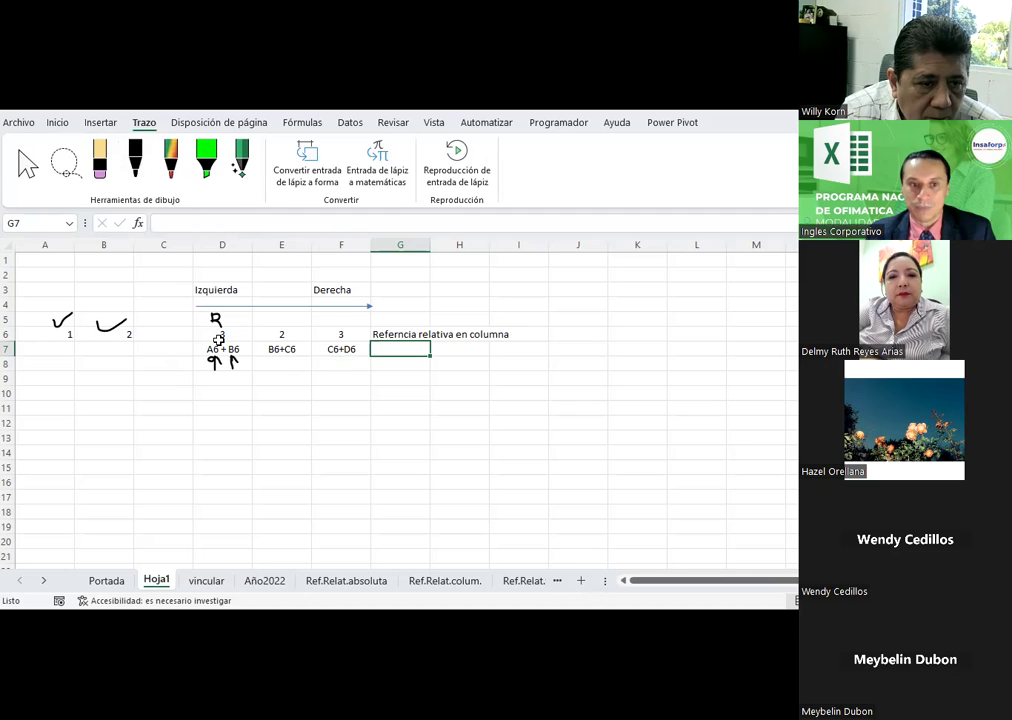
left_click(222, 349)
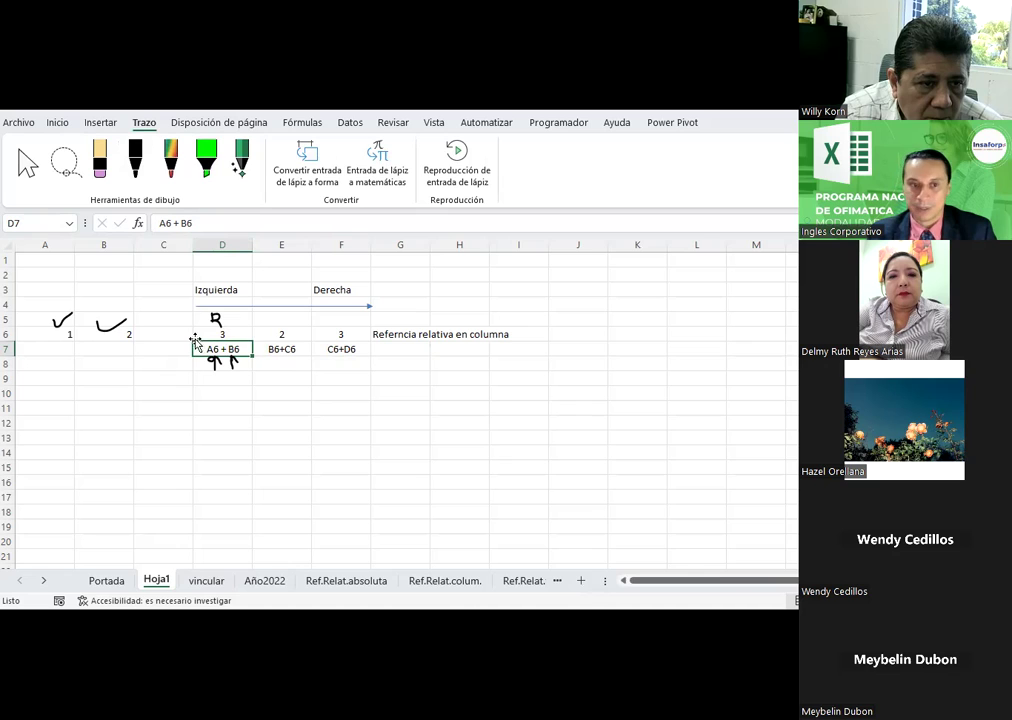
left_click(225, 390)
left_click(221, 336)
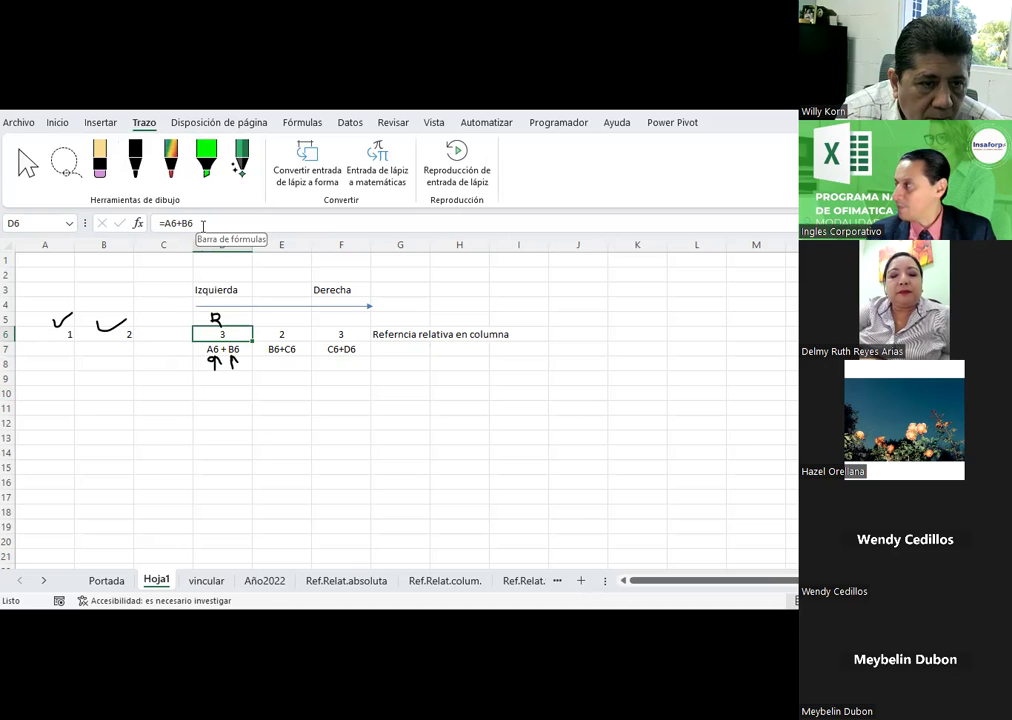
left_click(281, 402)
left_click(229, 350)
left_click(228, 335)
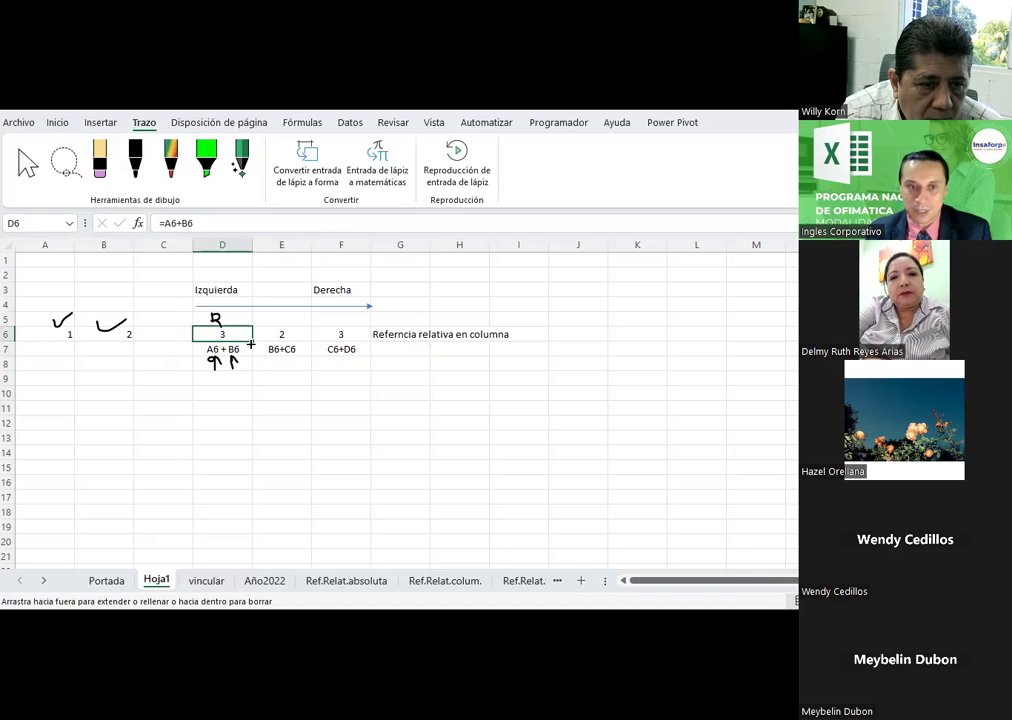
left_click_drag(251, 343, 350, 346)
left_click(356, 384)
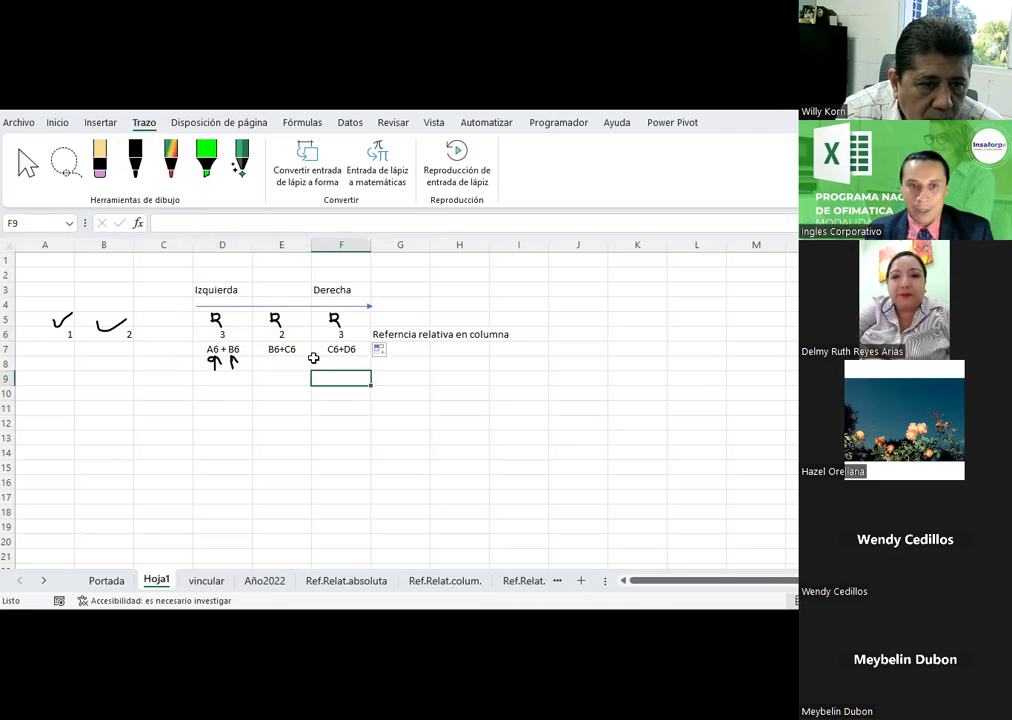
left_click(230, 352)
Circle the D7 note in black ink, arc it to E6, and reveal E6's =B6+C6 references
left_click(133, 158)
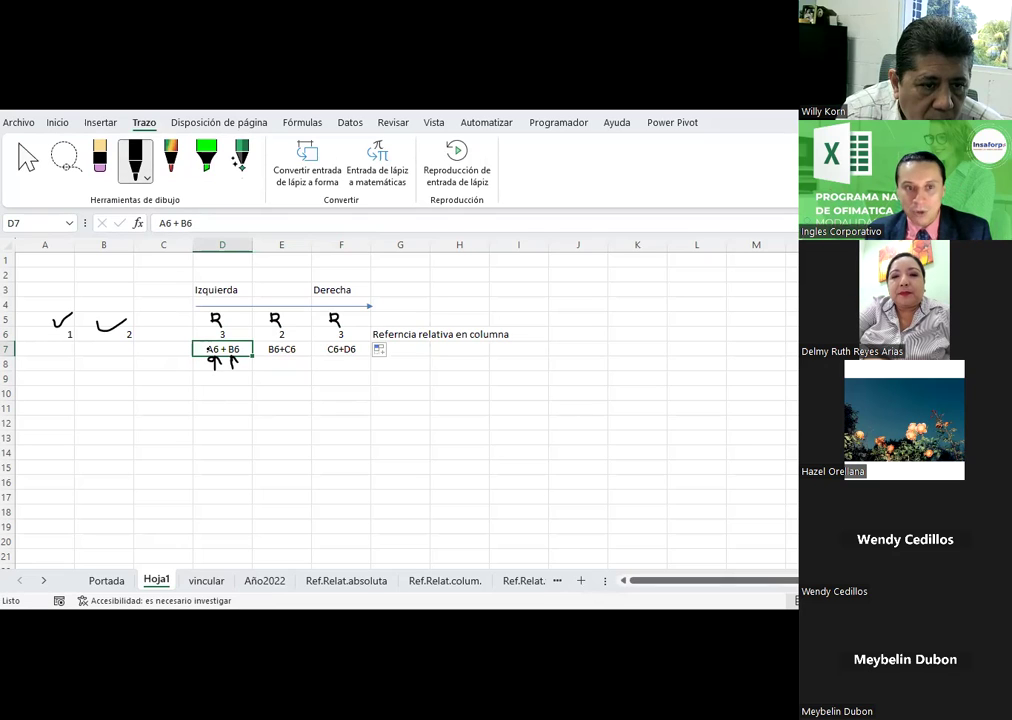
left_click_drag(195, 358, 250, 381)
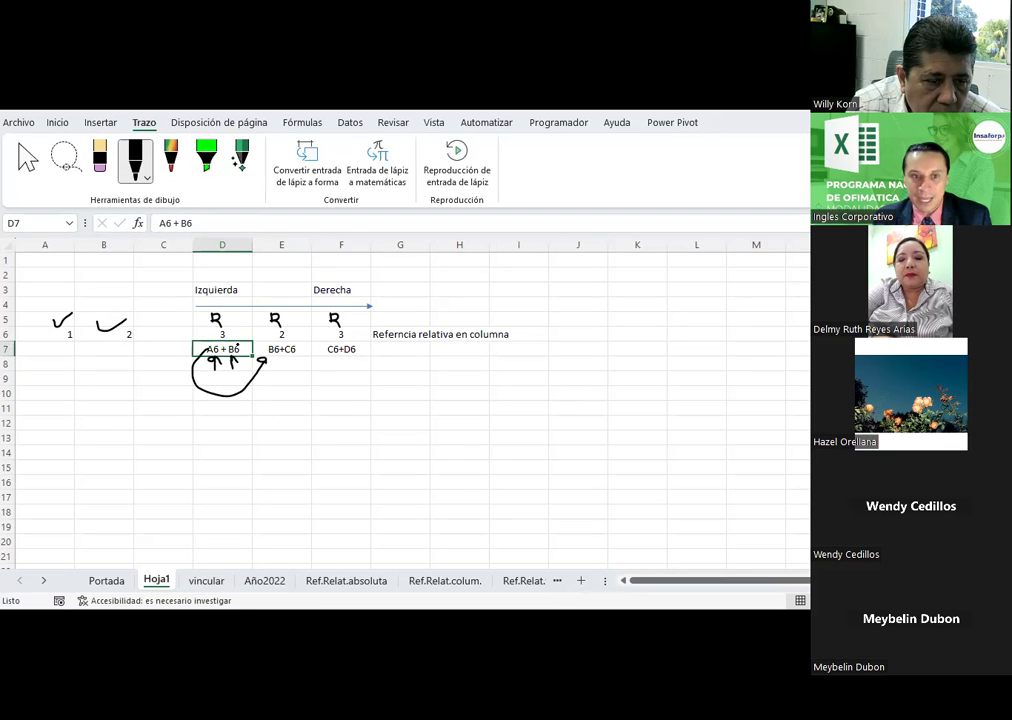
left_click_drag(237, 346, 293, 341)
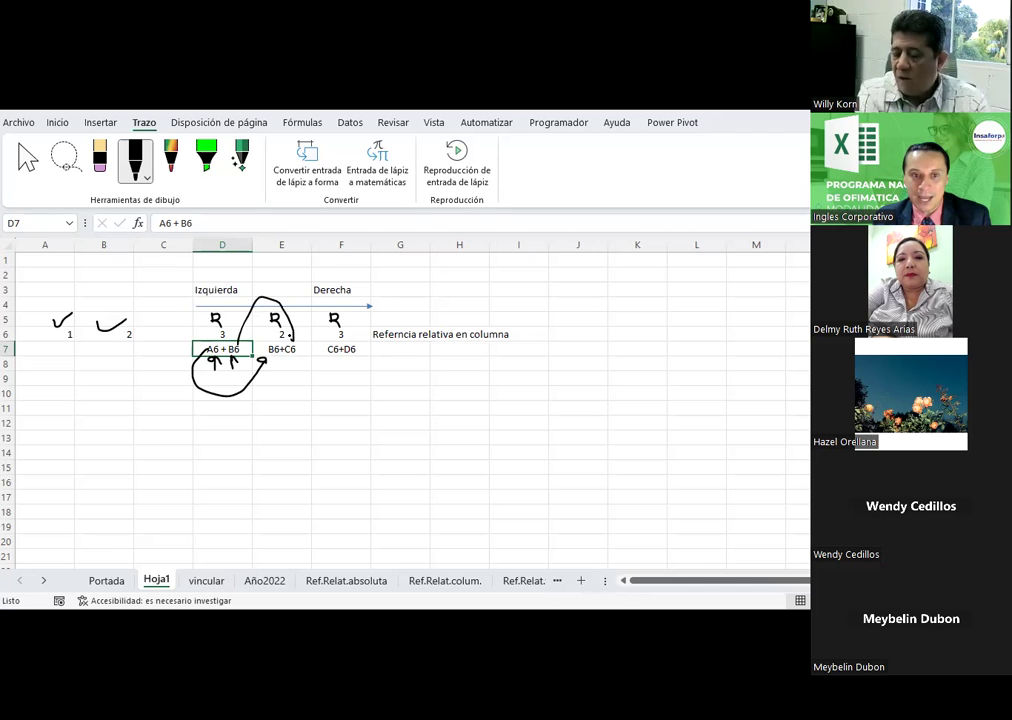
key("Escape")
left_click(277, 330)
double_click(277, 330)
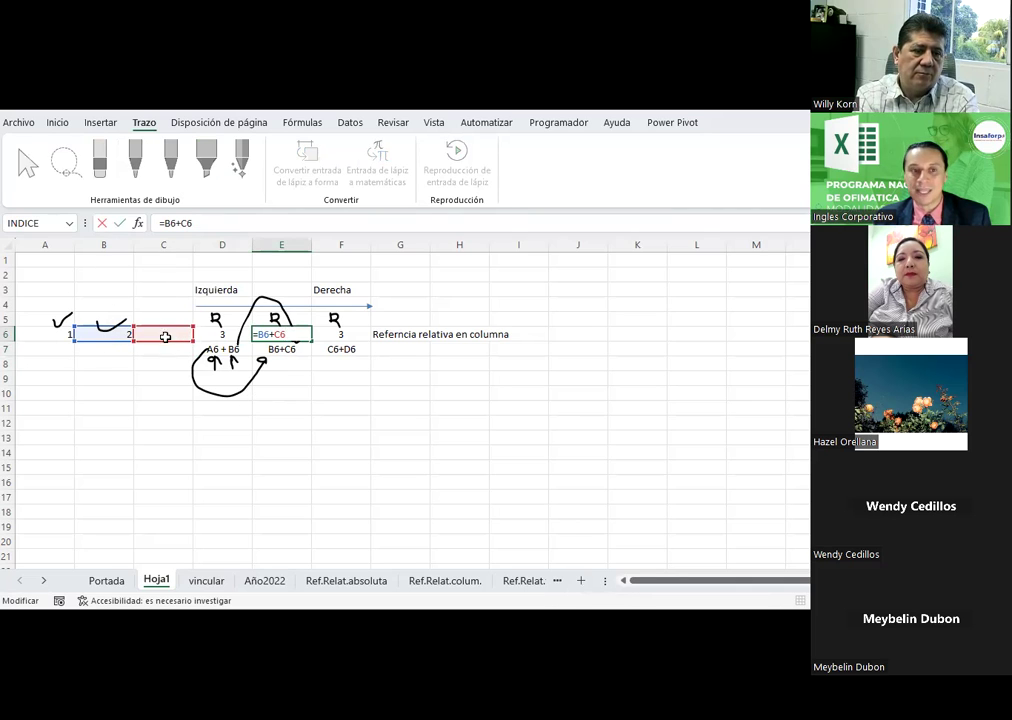
key("ctrl+Return")
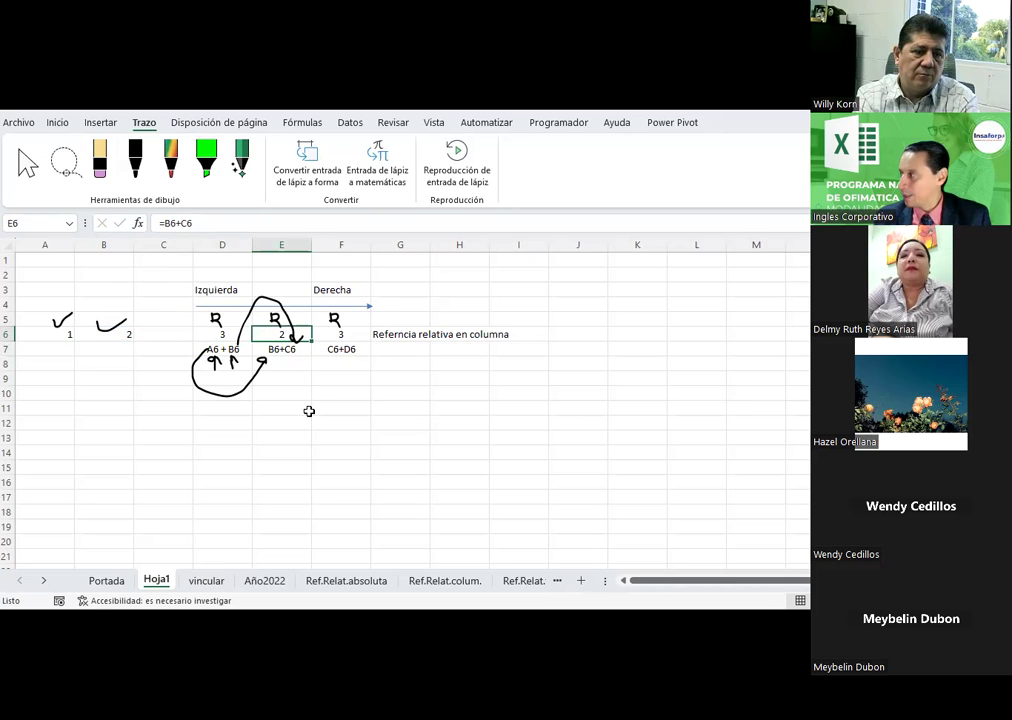
Enter 5, 6, 7 in D12:D14 and 2, 3, 4 in E12:E14
left_click(309, 411)
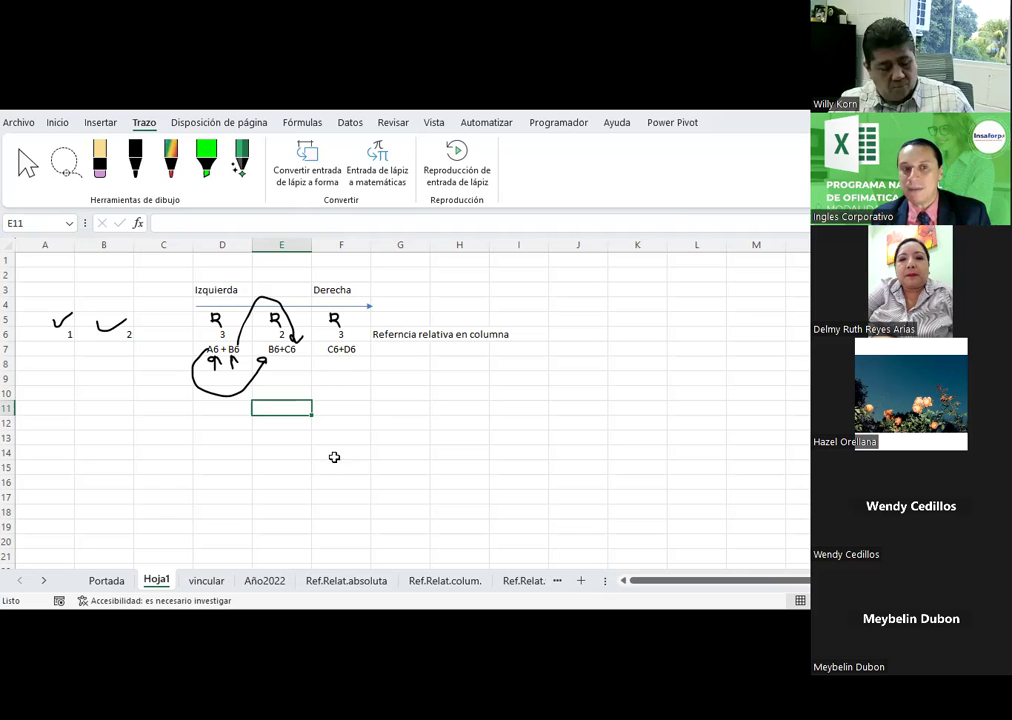
left_click(221, 424)
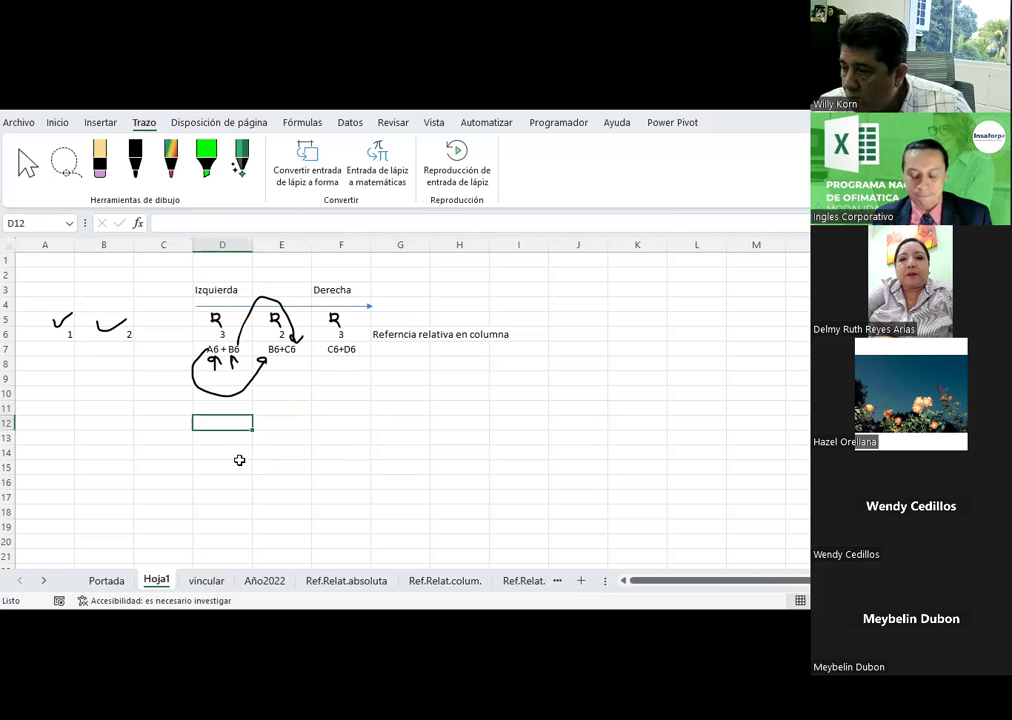
type("5")
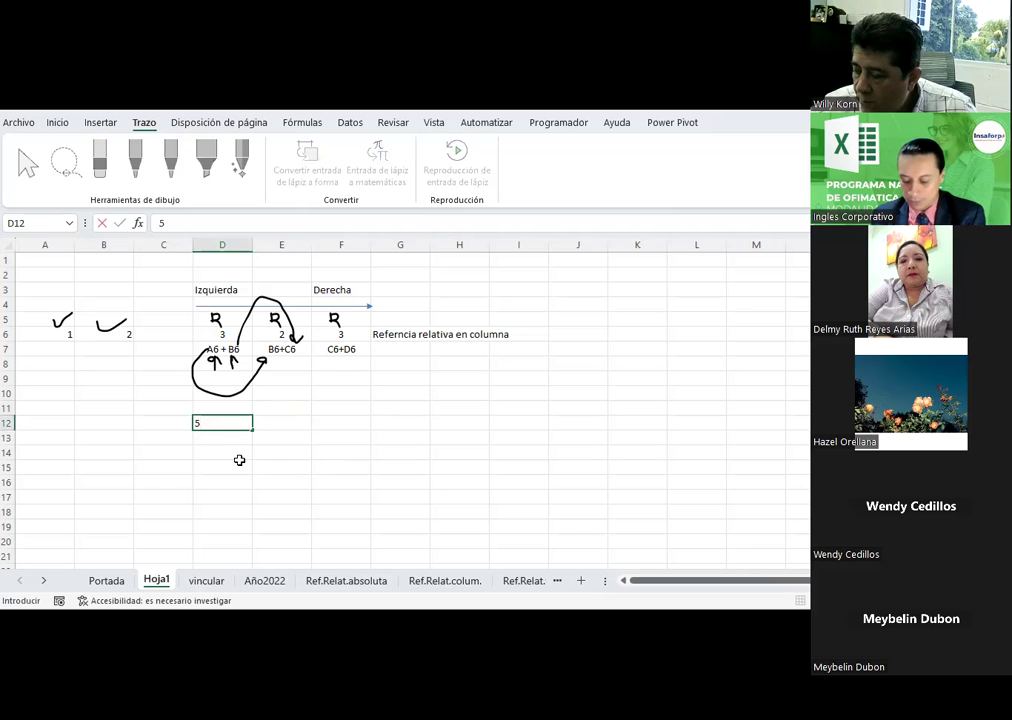
key("Tab")
type("2")
key("Return")
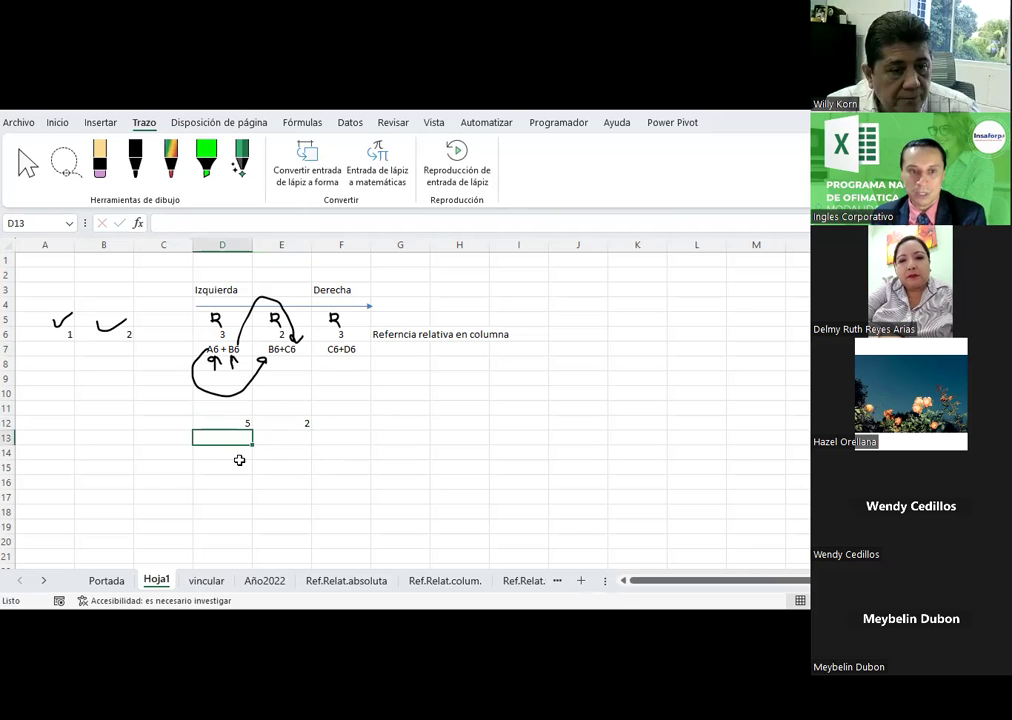
type("6")
key("Tab")
type("3")
key("Return")
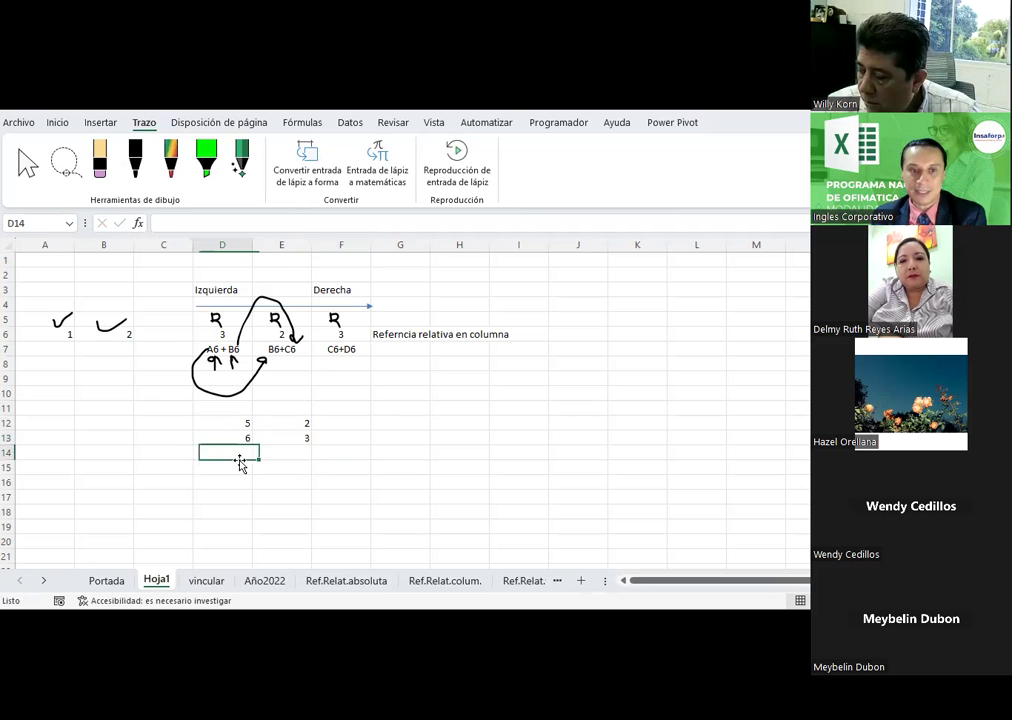
type("7")
key("Tab")
type("4")
key("Down")
Build the formula =D12+E12 in F12, returning 7
left_click(353, 427)
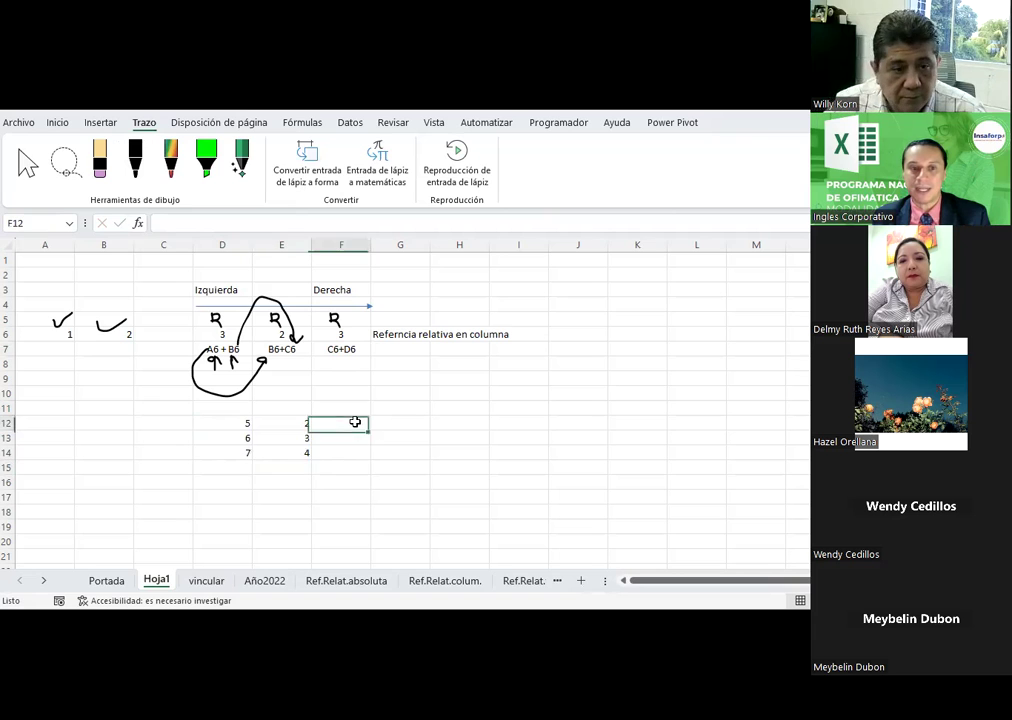
type("=")
key("Left")
key("Left")
type("+")
key("Left")
key("Return")
Centre the 7 in F12 and check it against the values in E12
left_click(355, 422)
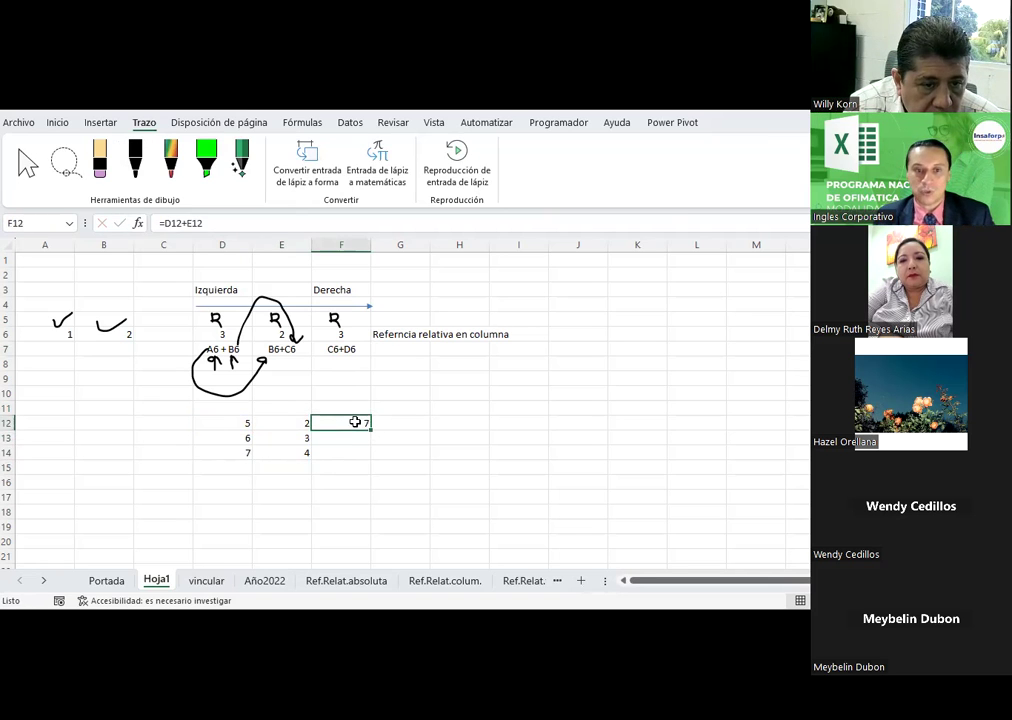
left_click(74, 122)
left_click(287, 174)
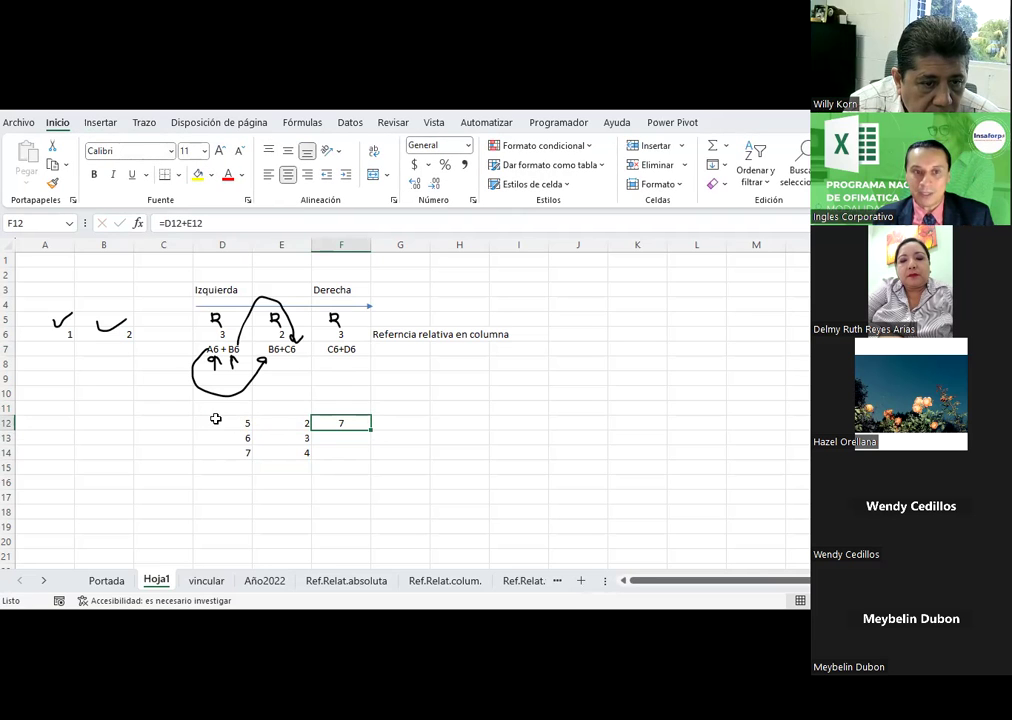
left_click(291, 425)
left_click(323, 423)
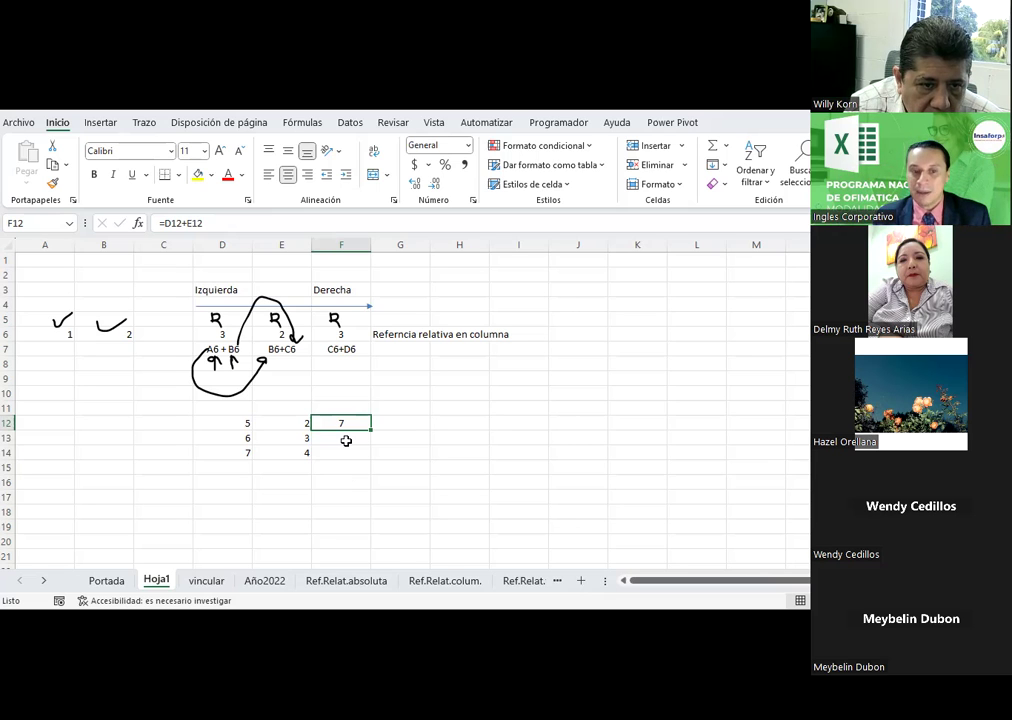
left_click_drag(345, 440, 344, 449)
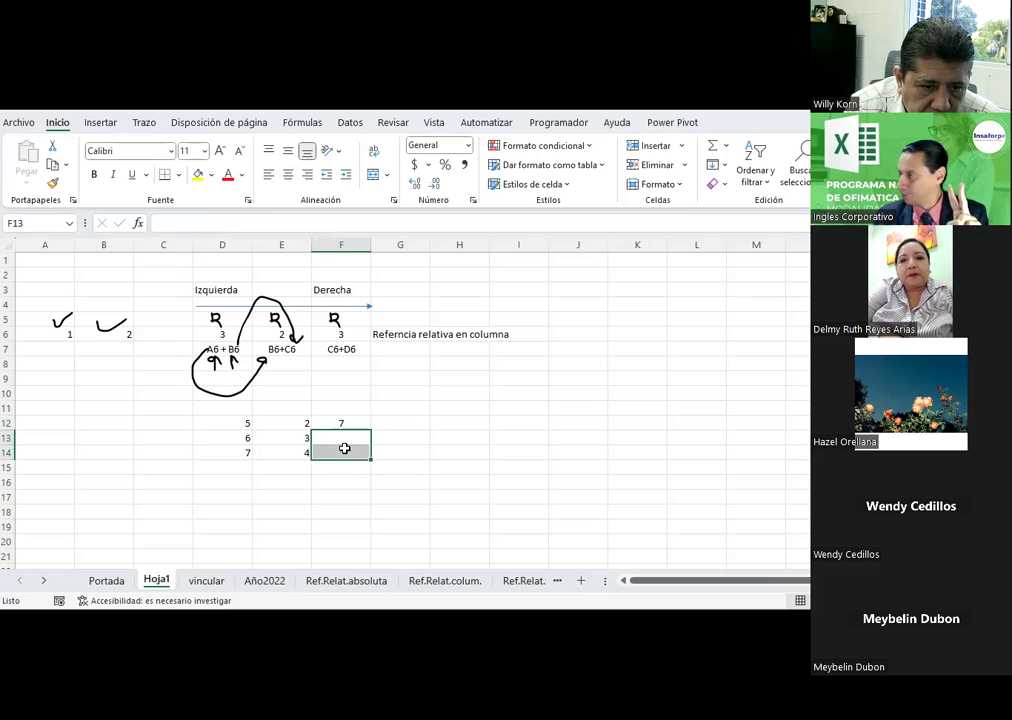
left_click(356, 422)
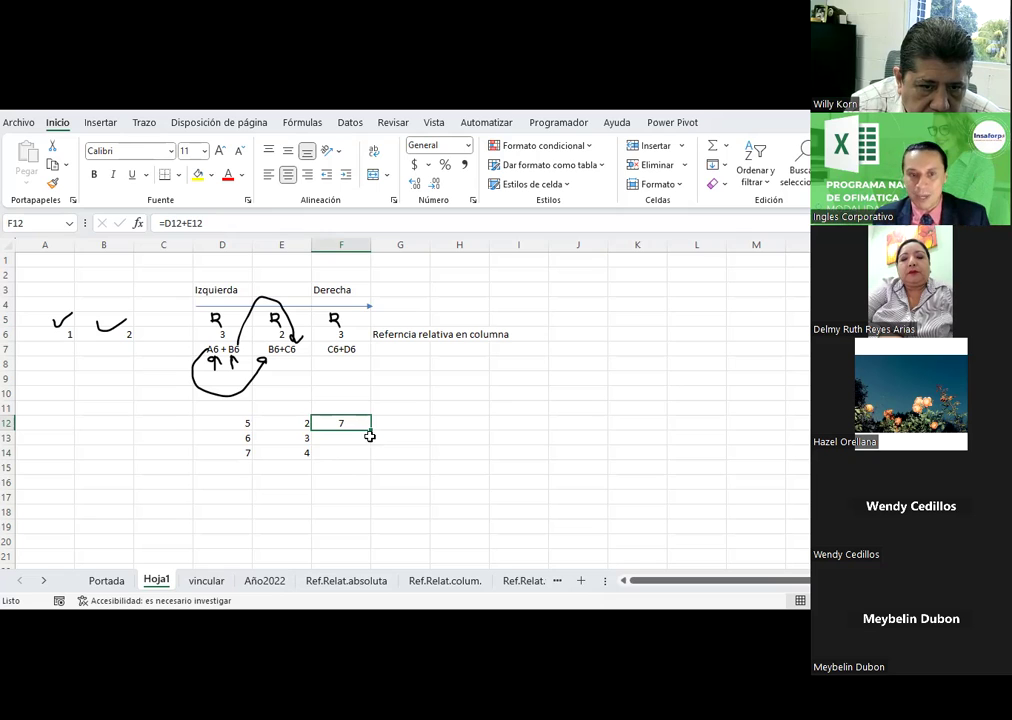
Copy the F12 row sum into F13:F14 so they total 9 and 11
left_click_drag(370, 440, 366, 463)
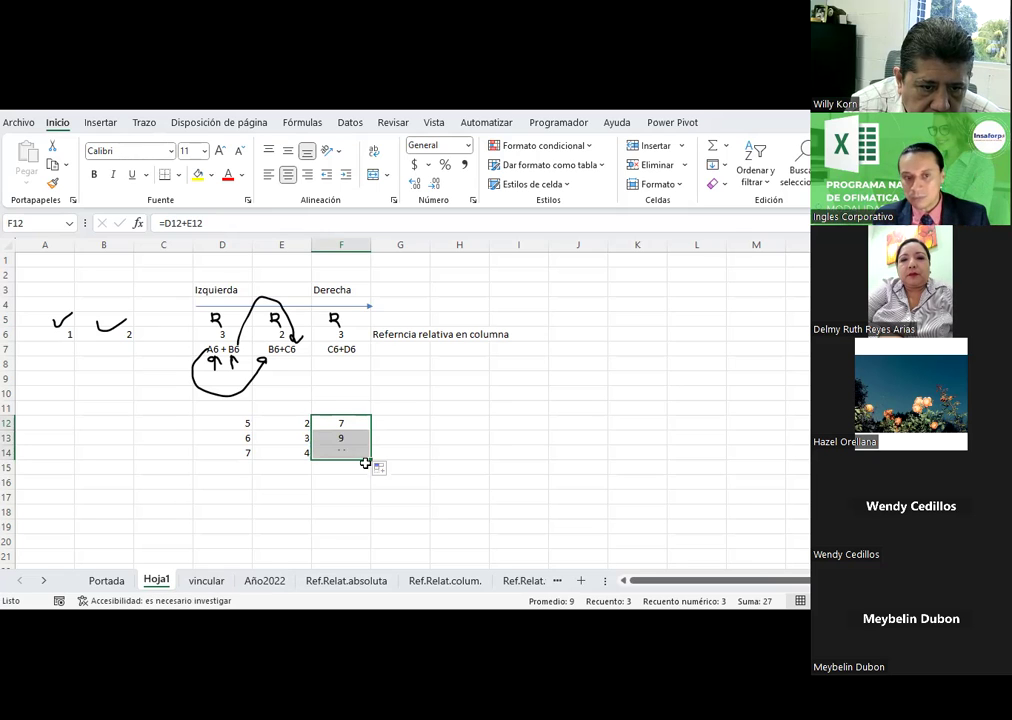
left_click(350, 423)
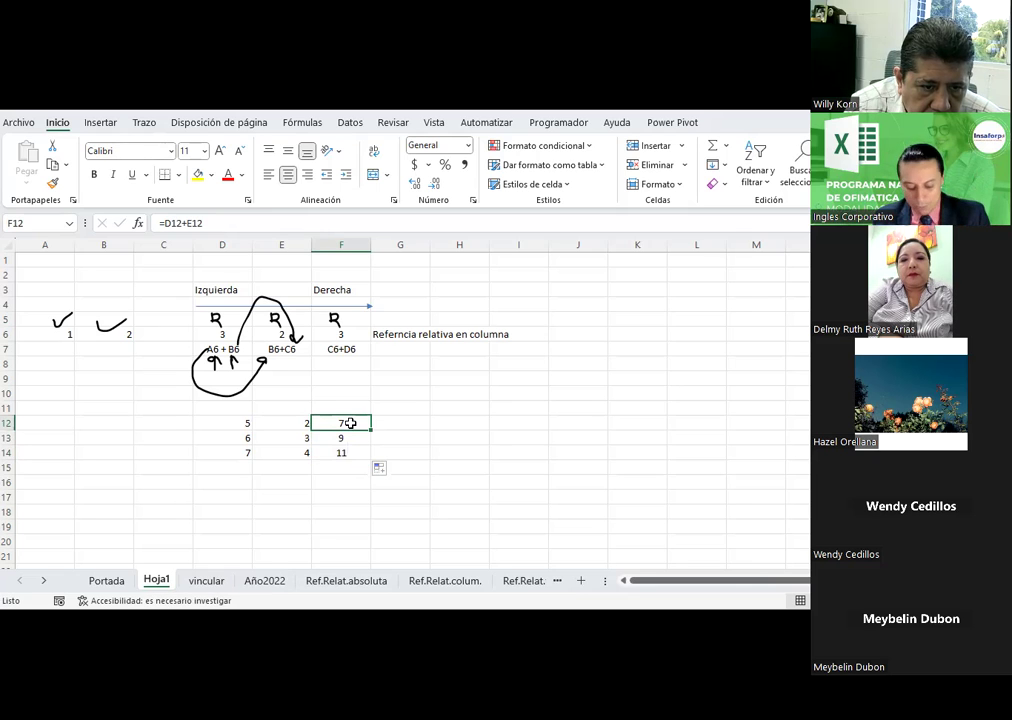
key("ctrl+c")
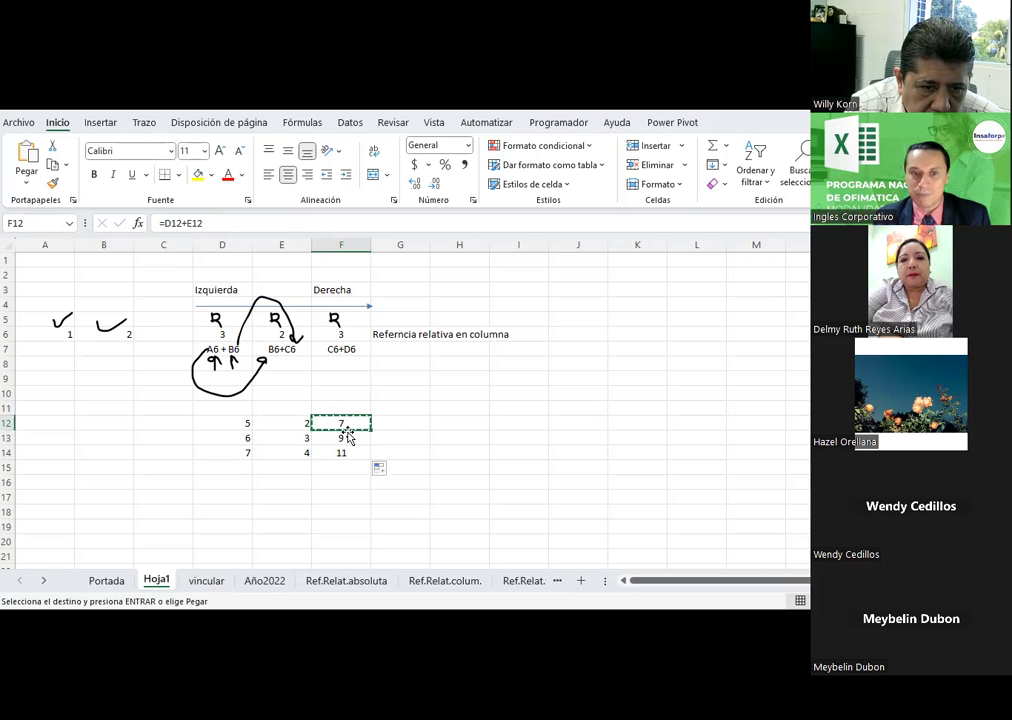
left_click_drag(346, 438, 345, 452)
right_click(345, 452)
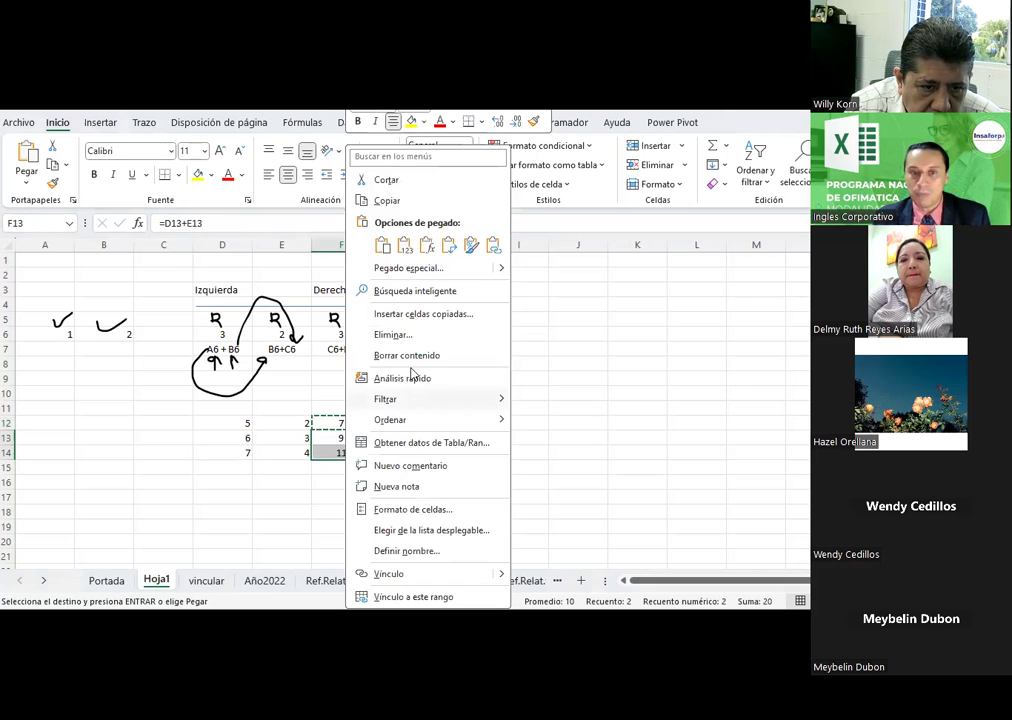
left_click(448, 250)
left_click(459, 408)
key("Escape")
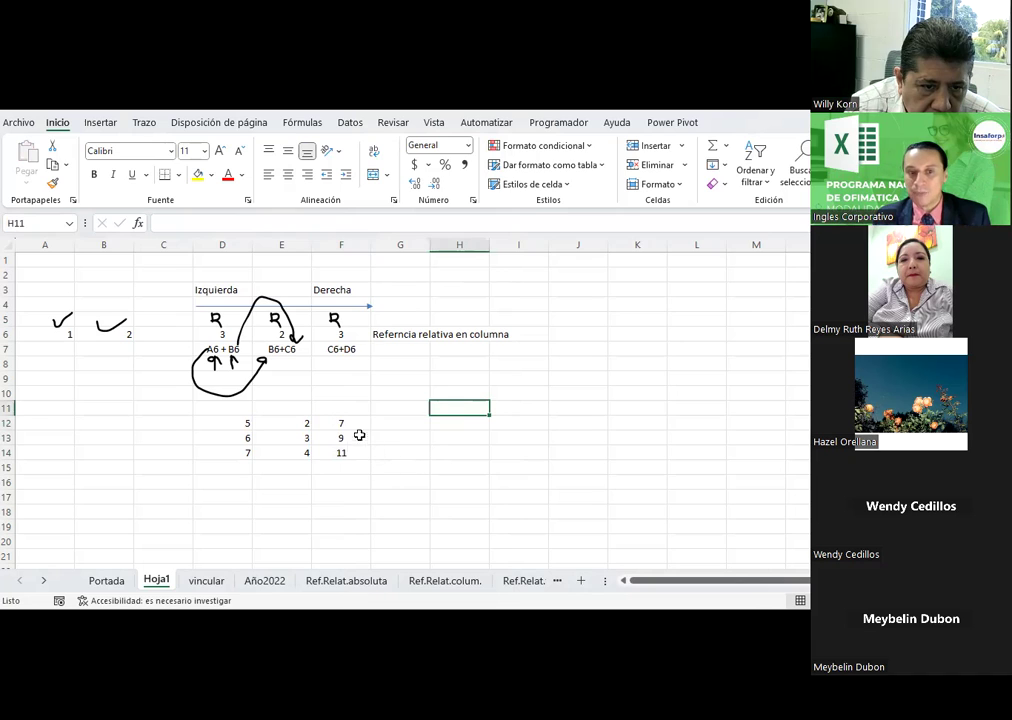
Compare the F12, F13 and F14 formulas with the D13/E13 values and the A6 + B6 note
left_click(349, 423)
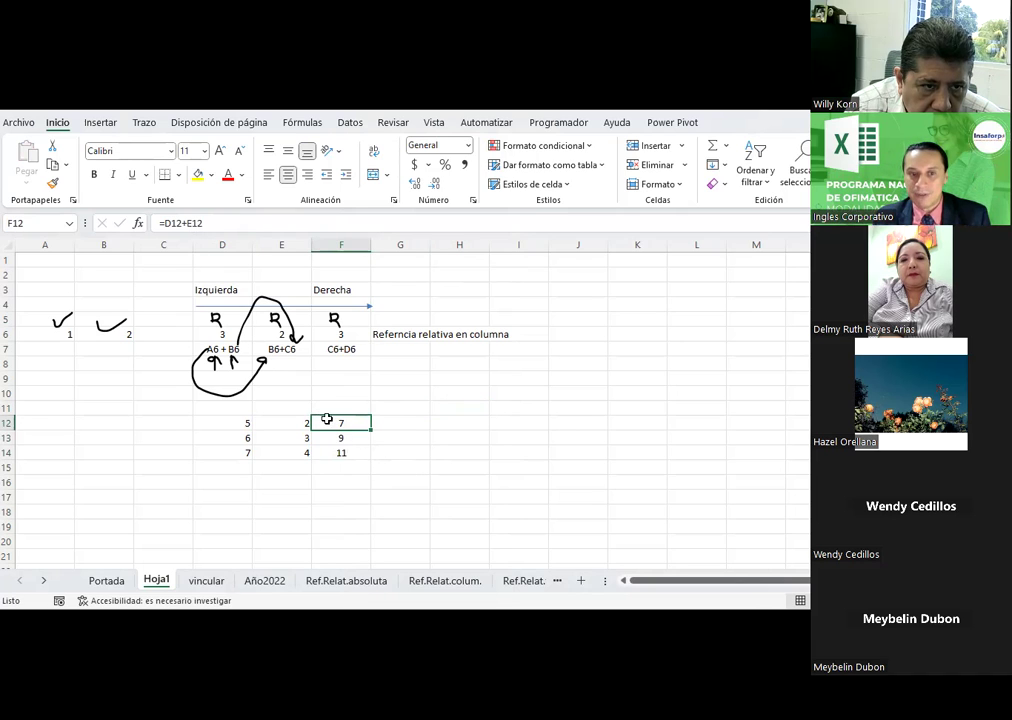
left_click(350, 442)
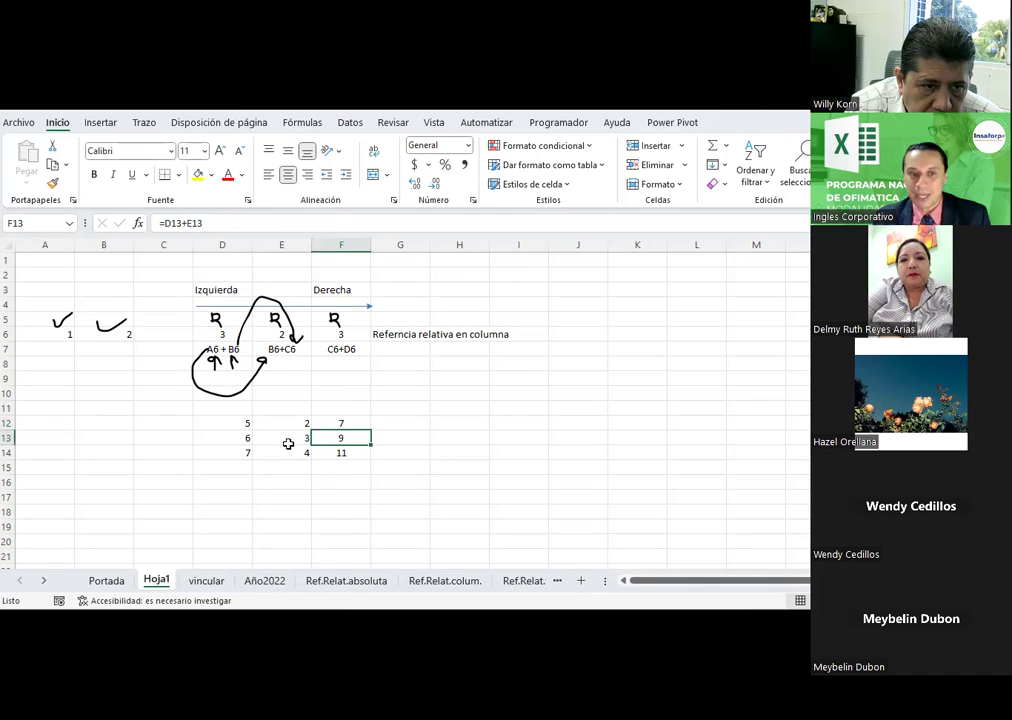
left_click_drag(240, 435, 283, 434)
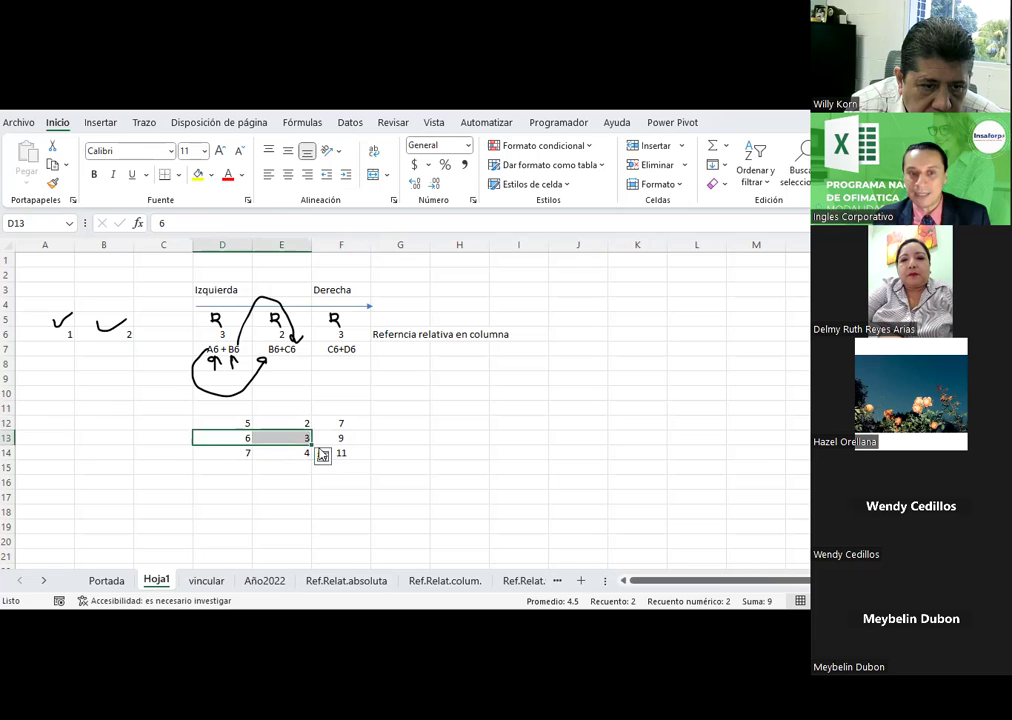
left_click(346, 422)
left_click(340, 439)
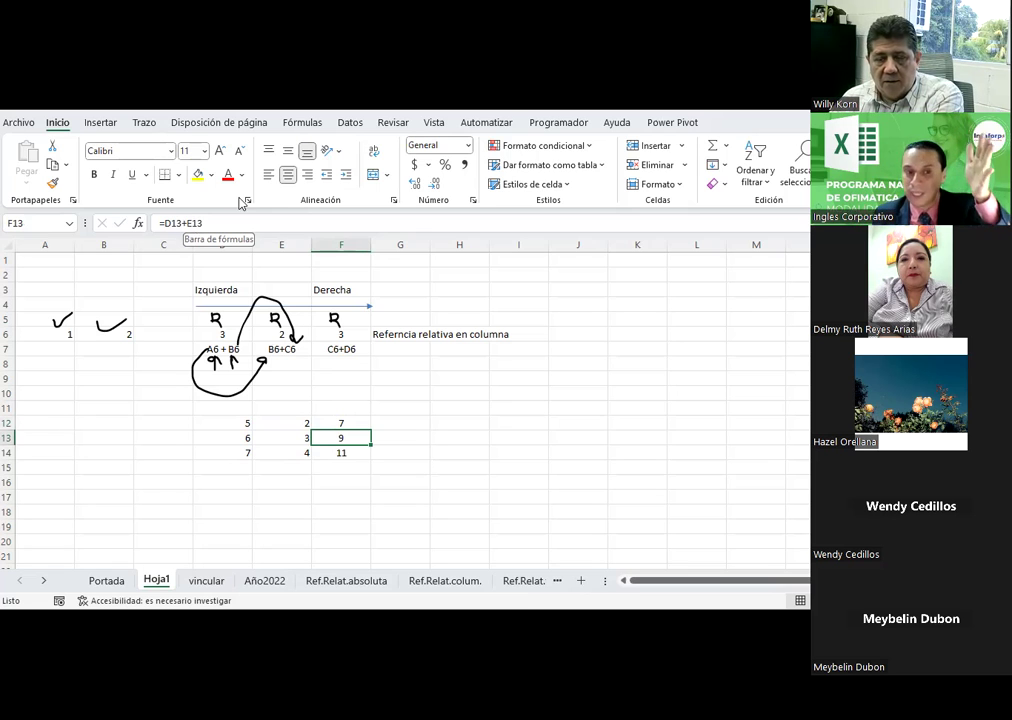
key("ctrl+z")
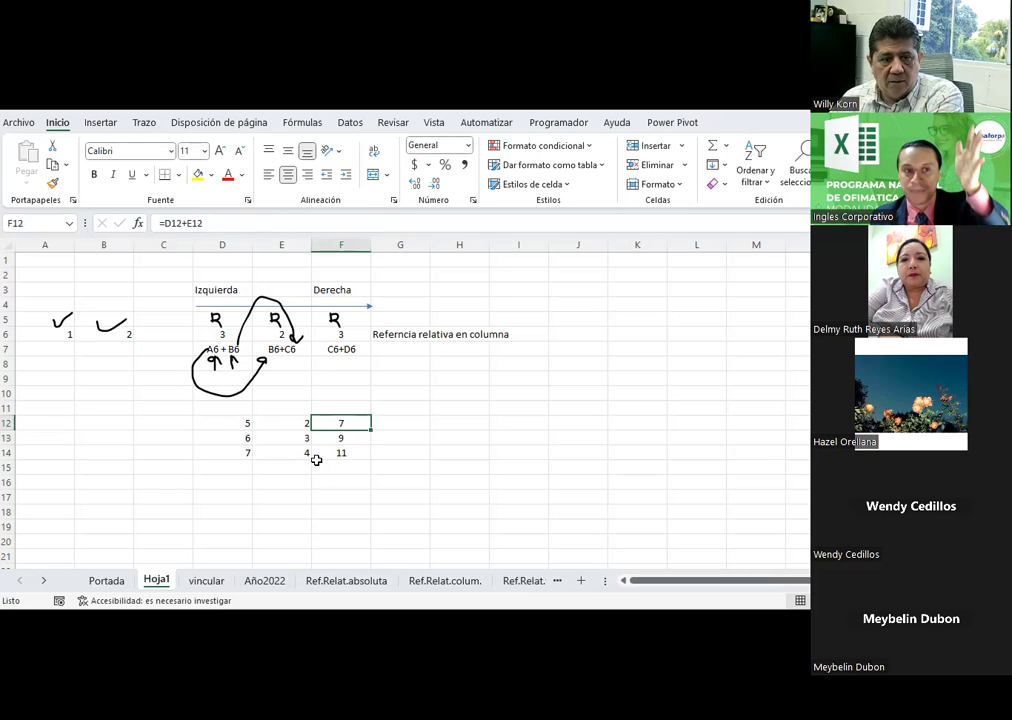
left_click(333, 438)
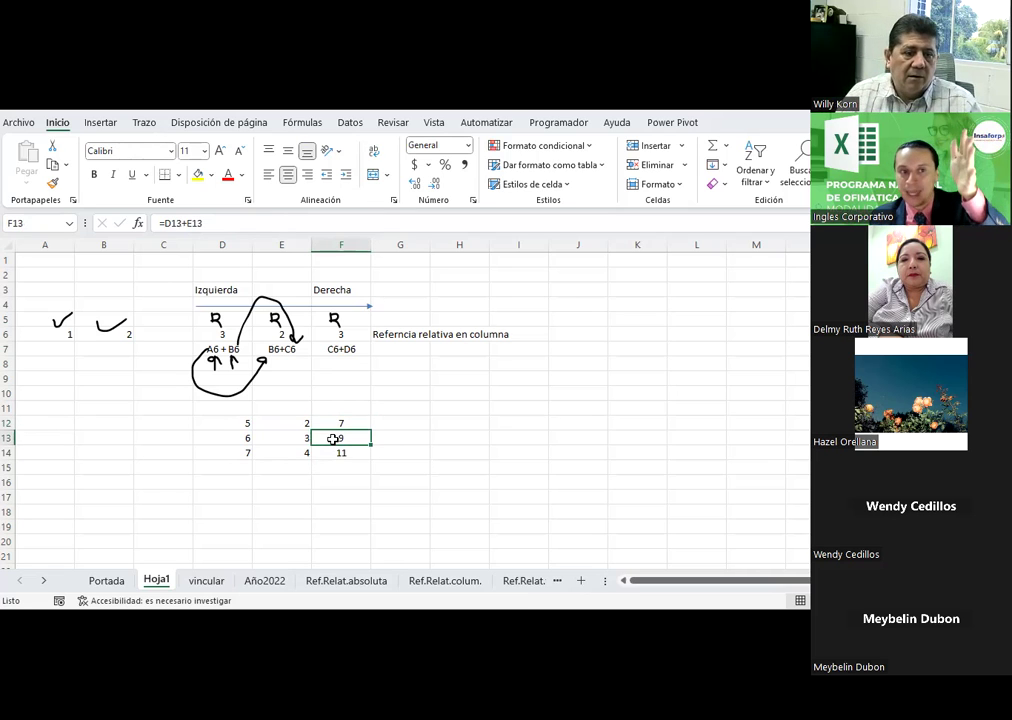
left_click(327, 452)
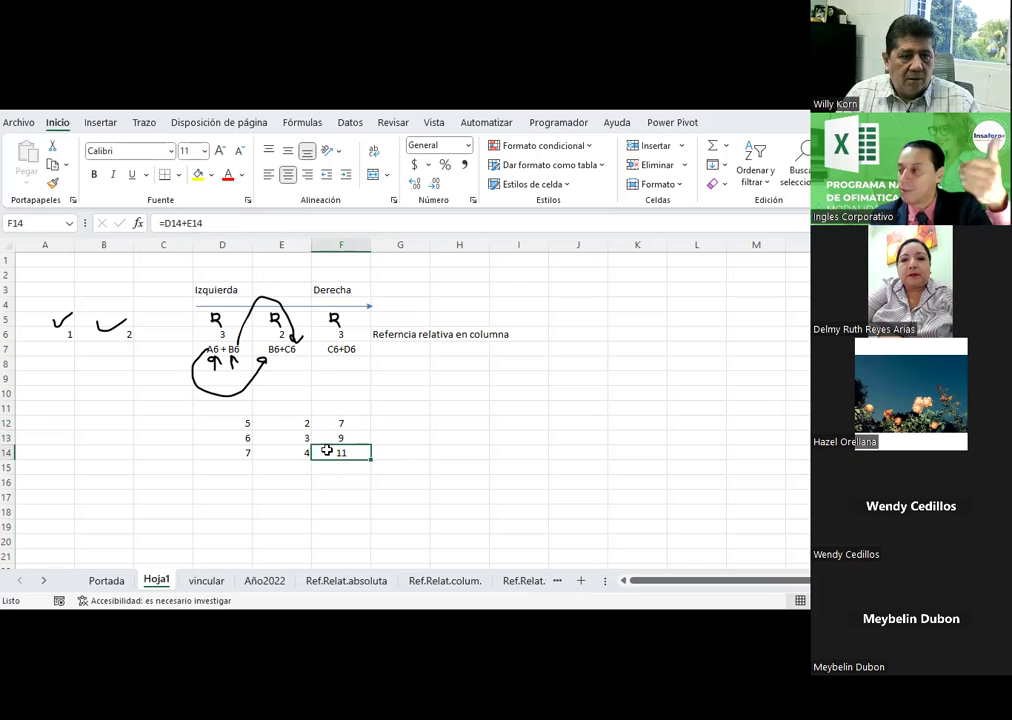
left_click(226, 347)
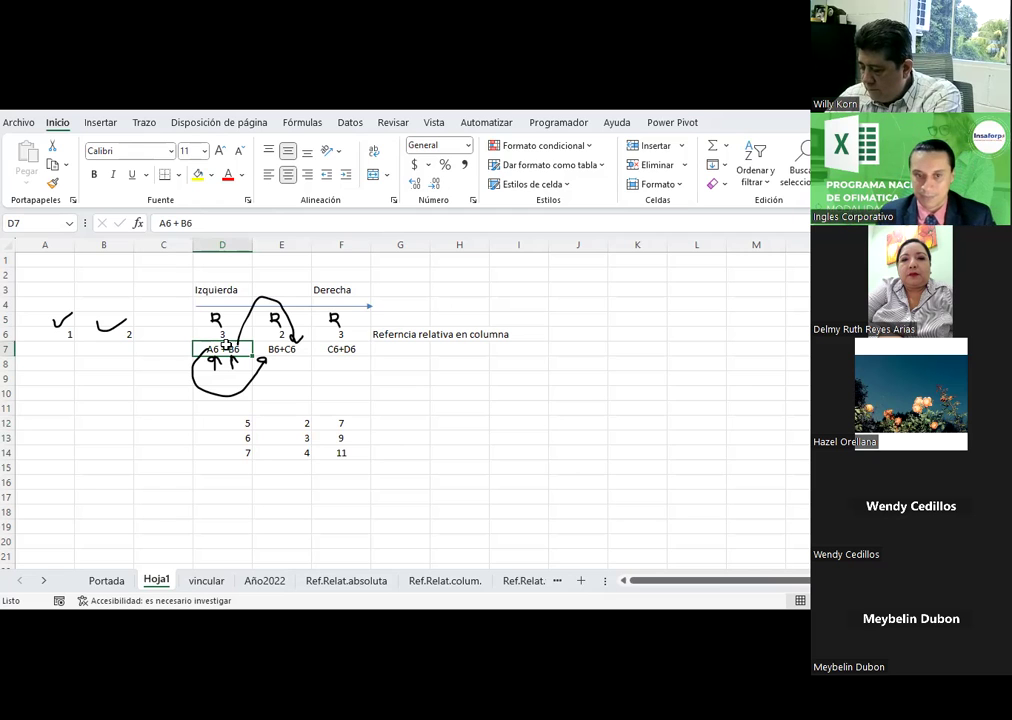
Enter the note 'Referencia relativa en filas' in G12
left_click(417, 426)
type("Referencia relativa en filas")
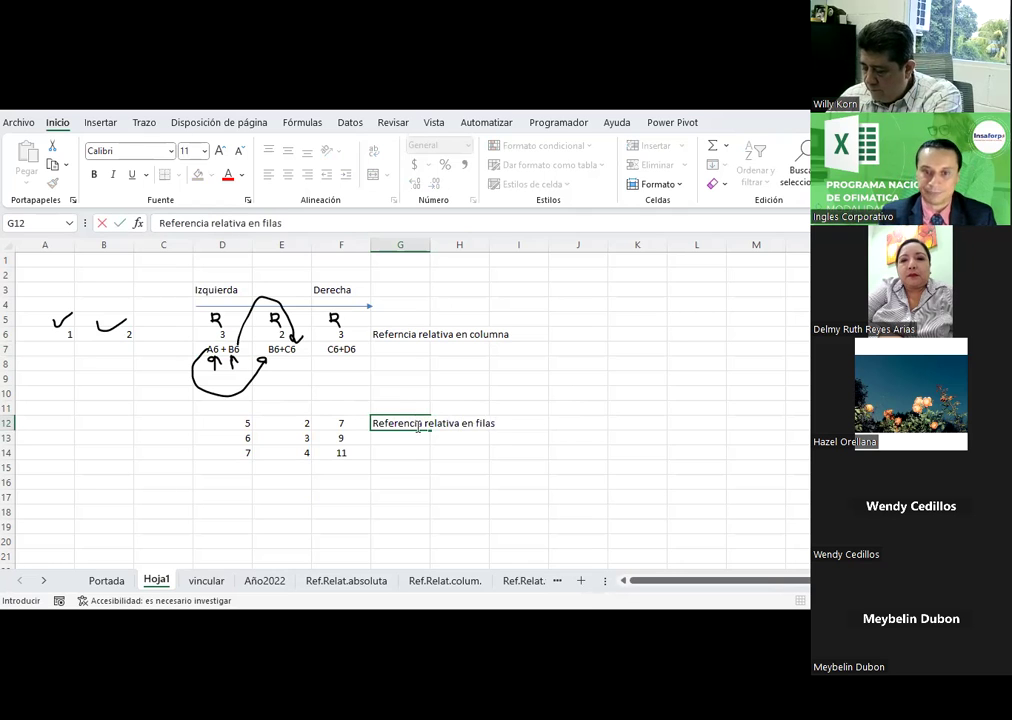
key("Return")
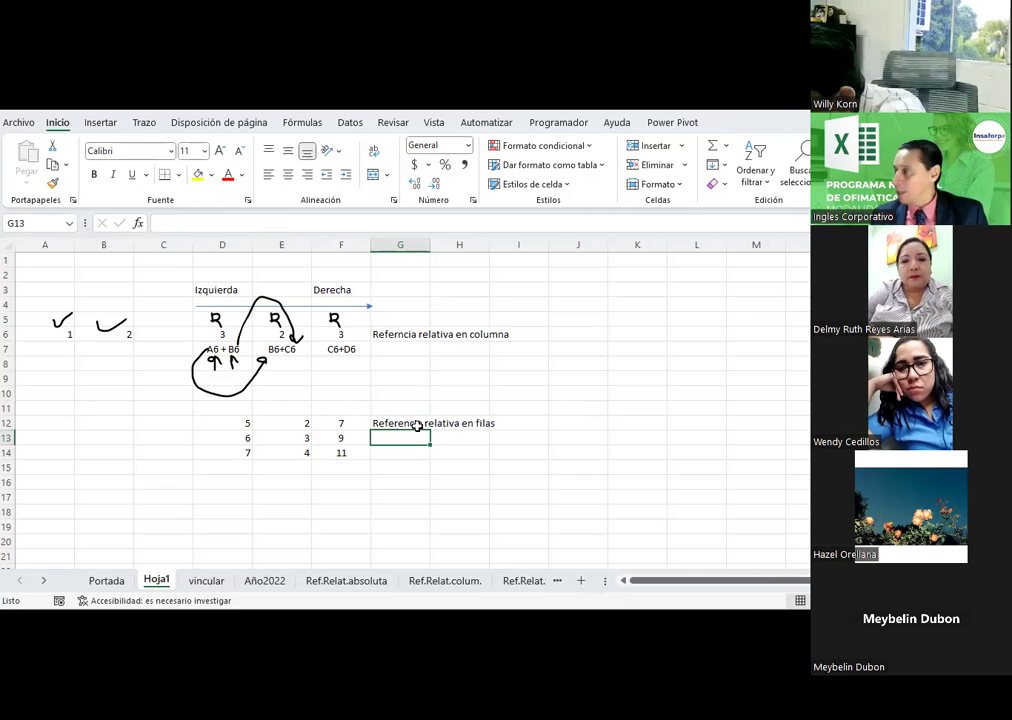
Scroll down and select E18 for a new table
left_click(517, 394)
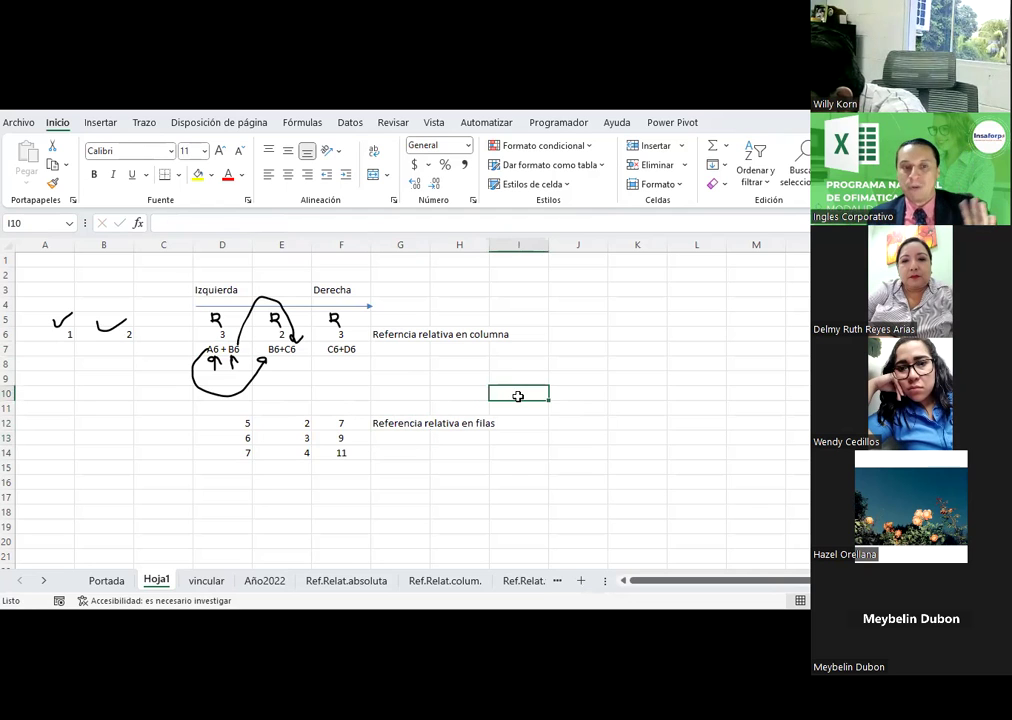
scroll(513, 461, "down", 1)
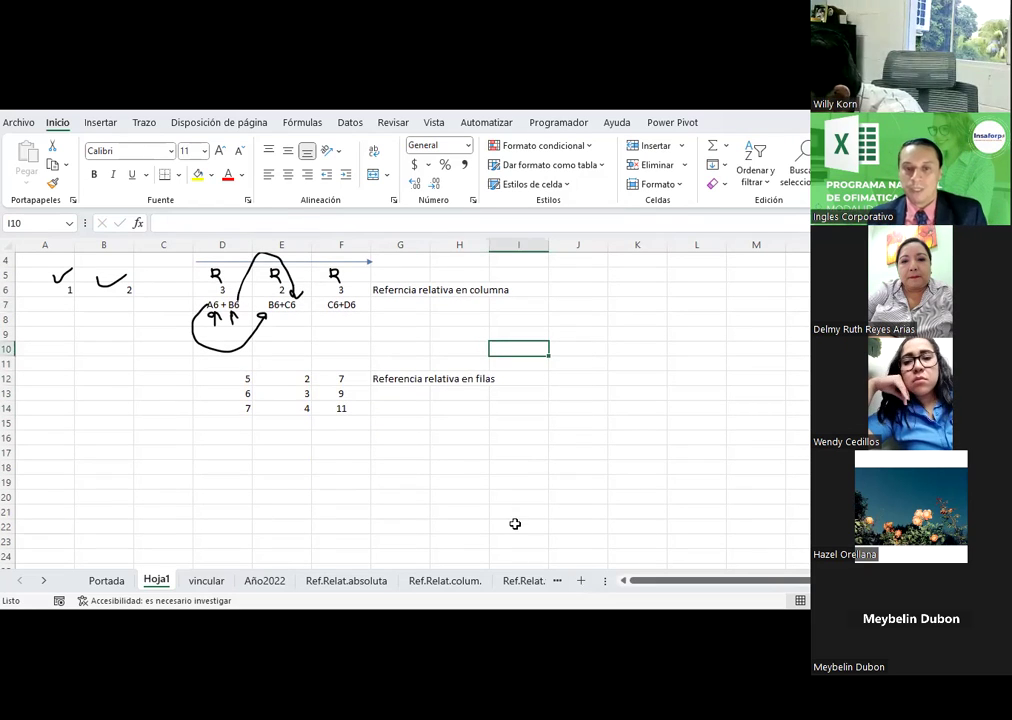
left_click(297, 472)
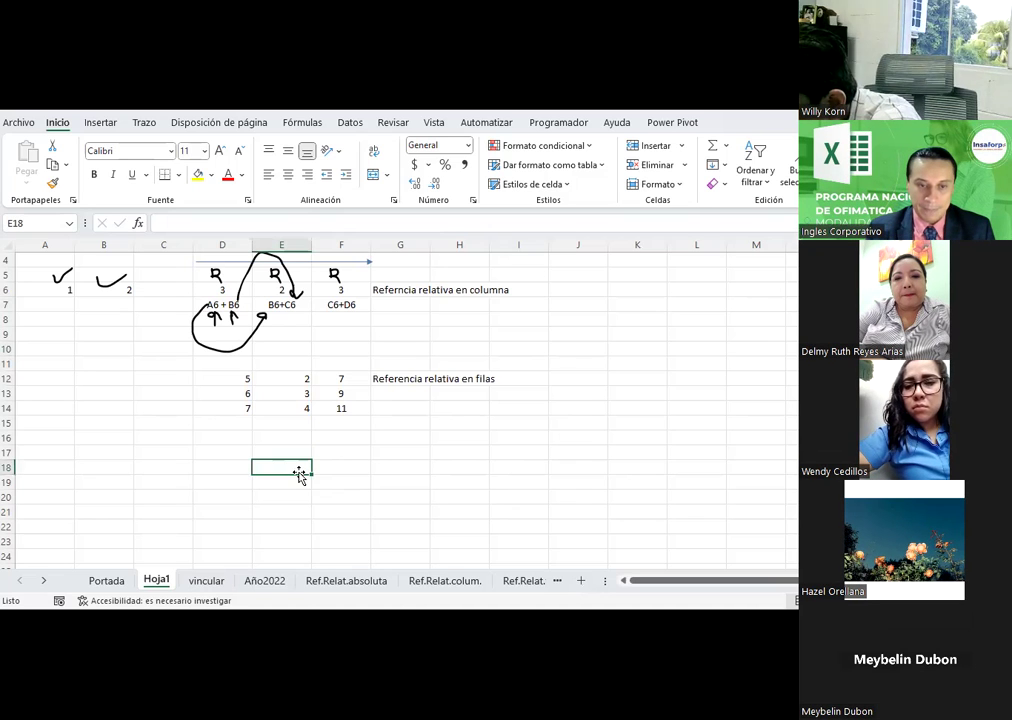
Enter the Código heading in E18 with codes 1, 2 and 3 below it
type("=")
key("BackSpace")
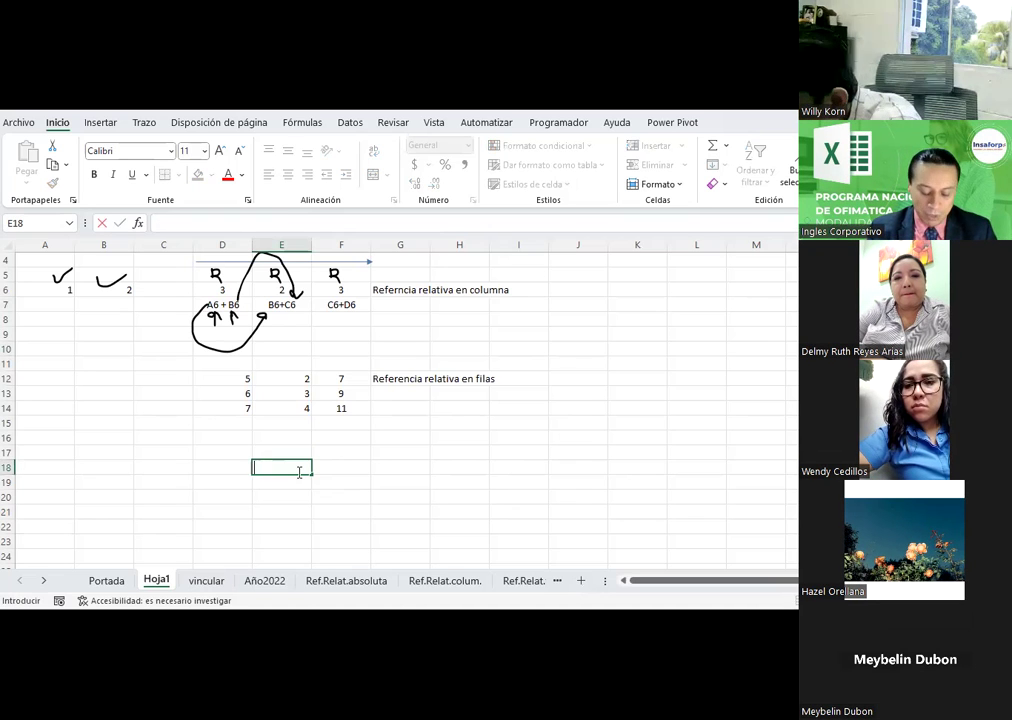
type("Código")
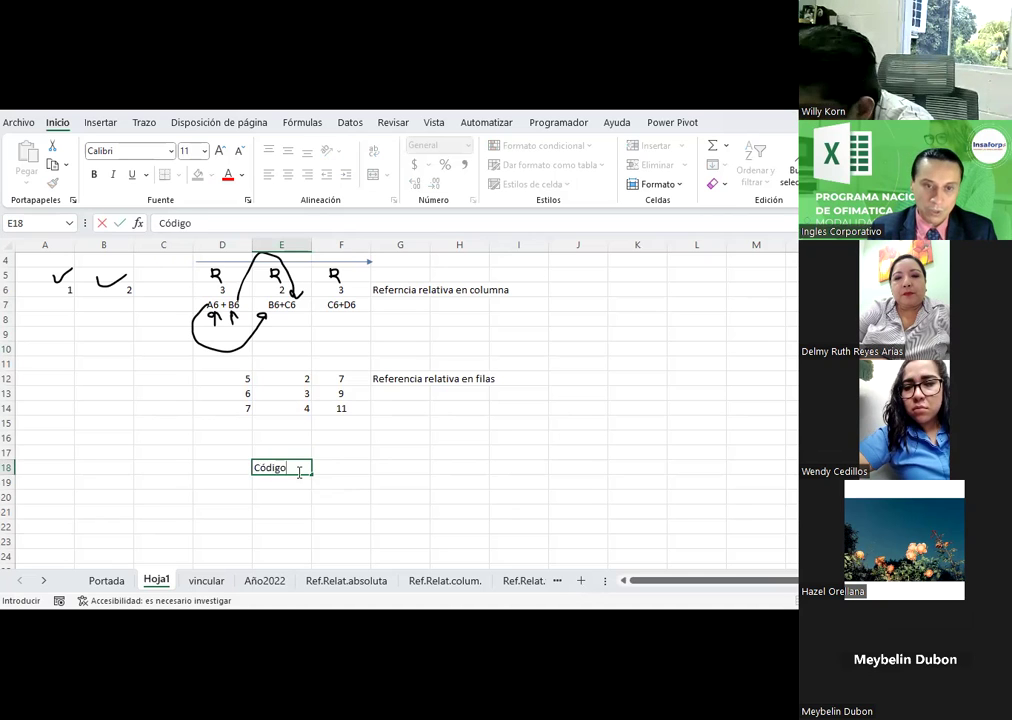
key("Return")
type("1 2 3")
key("Right")
Add the Venta total heading in F18 and select the codes in E19:E21
key("Up")
key("Up")
key("Up")
key("Up")
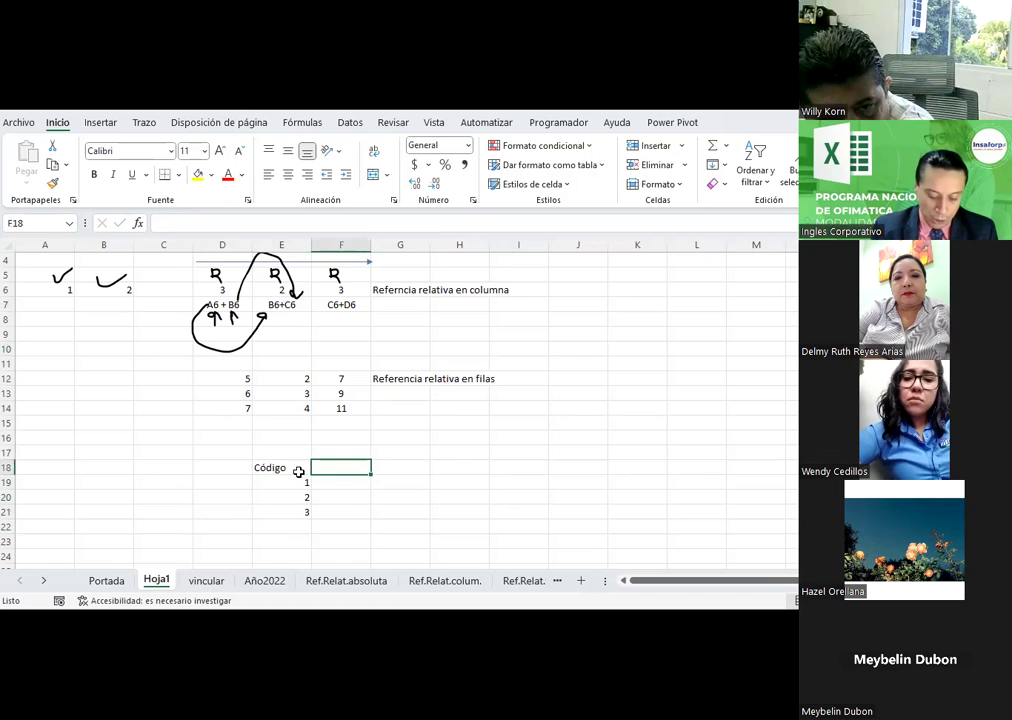
type("Venta total")
key("Return")
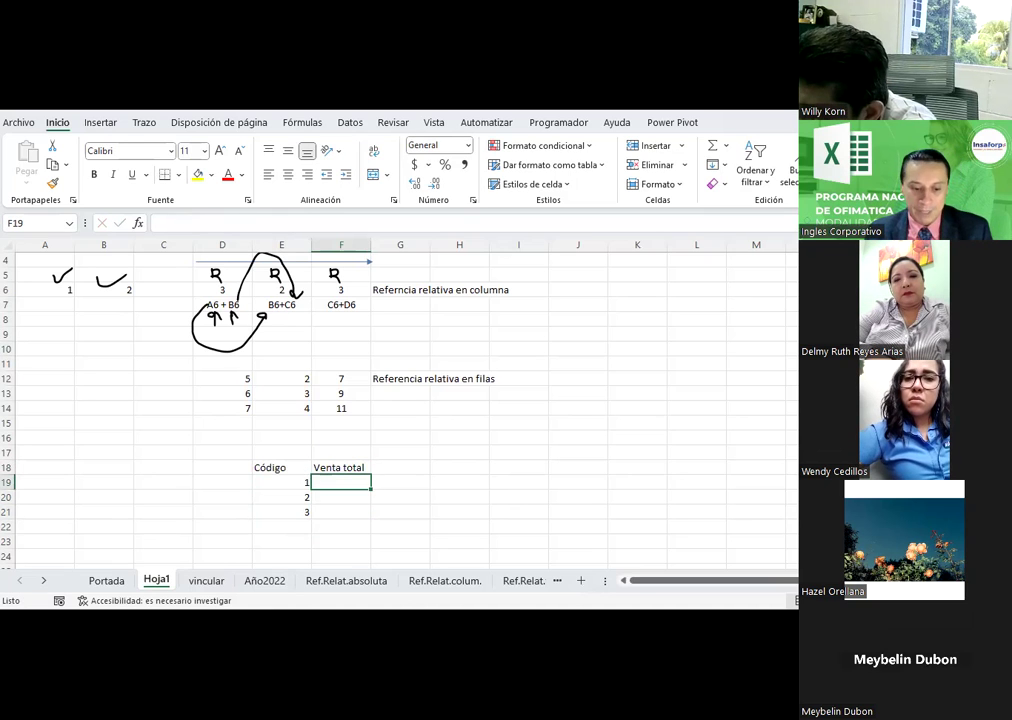
left_click(300, 483)
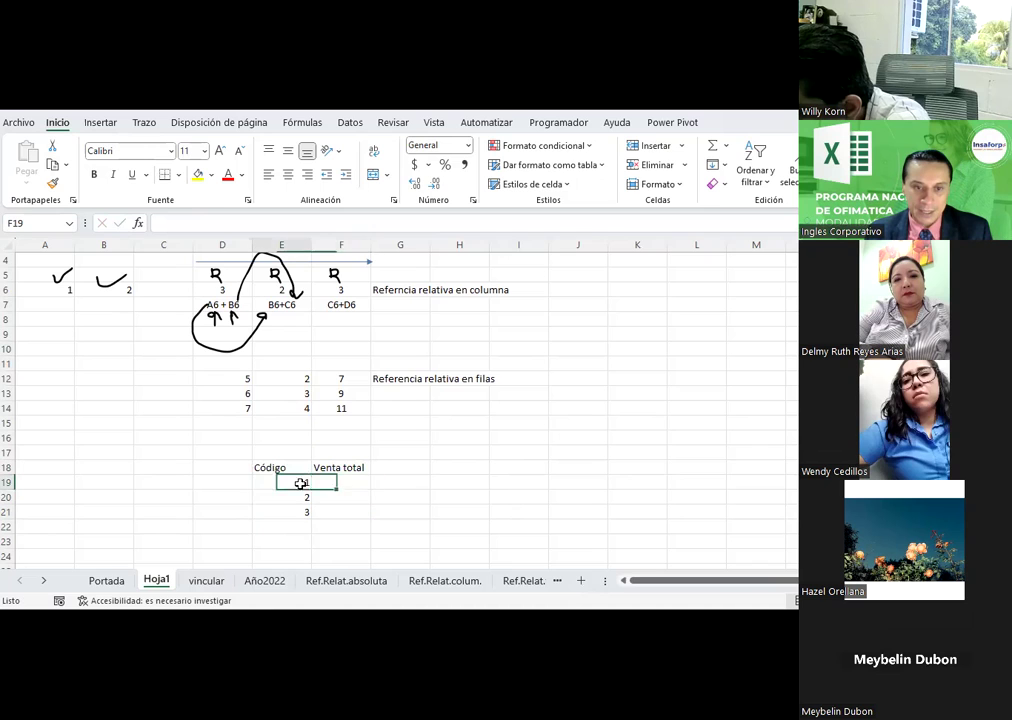
left_click_drag(300, 483, 289, 510)
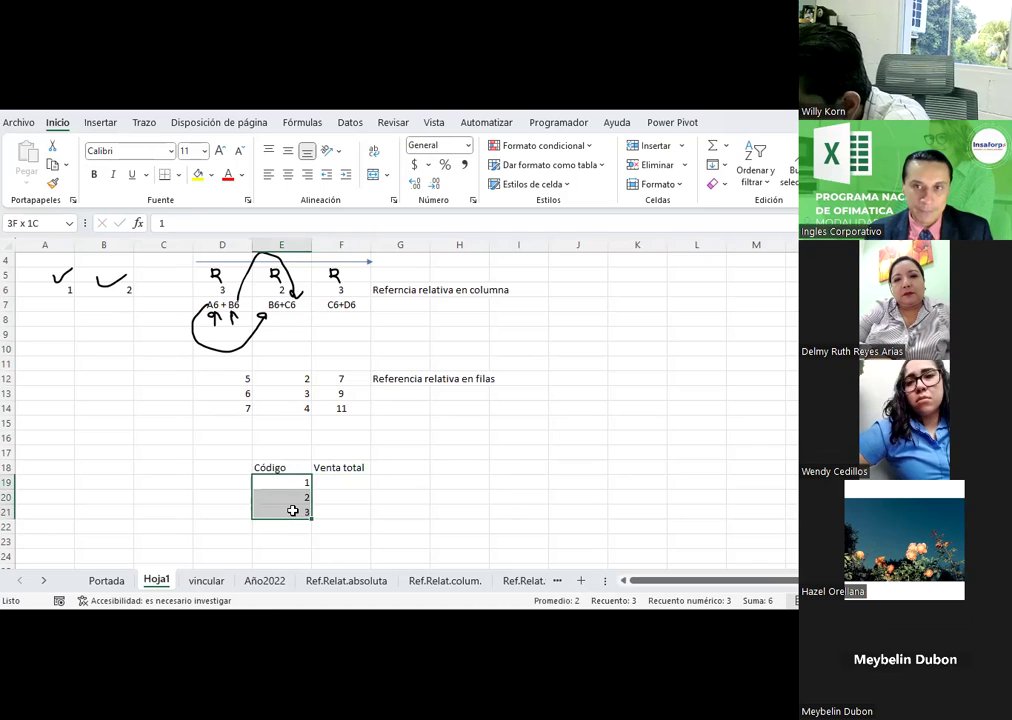
Apply a custom 000 number format so the codes display as 001, 002 and 003
left_click(472, 202)
left_click(288, 252)
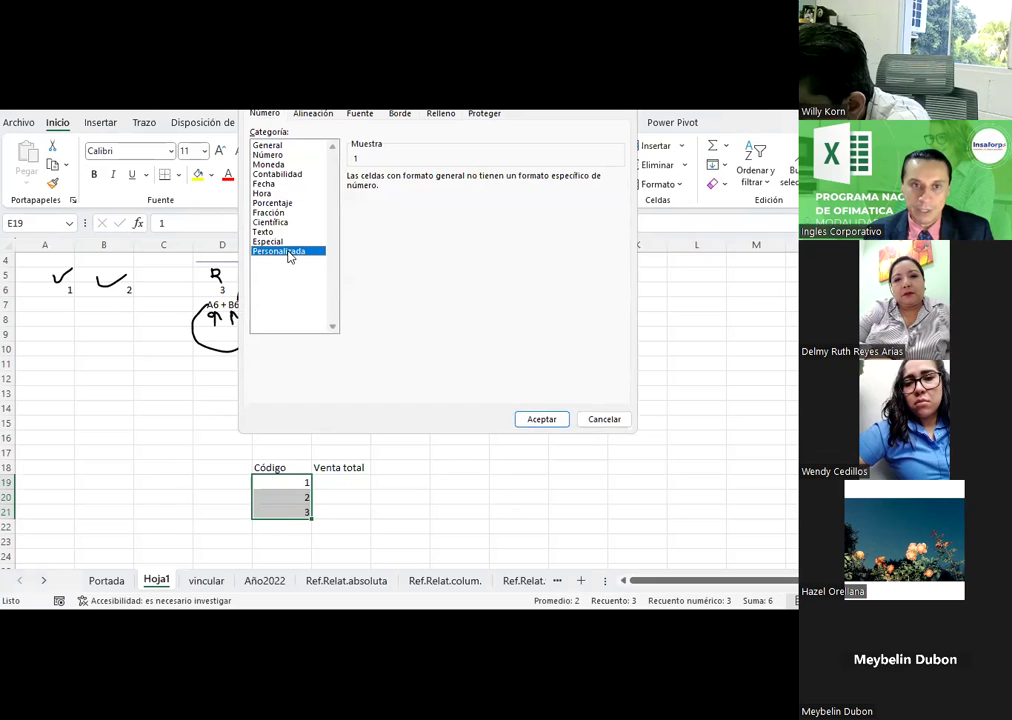
type("000")
key("Return")
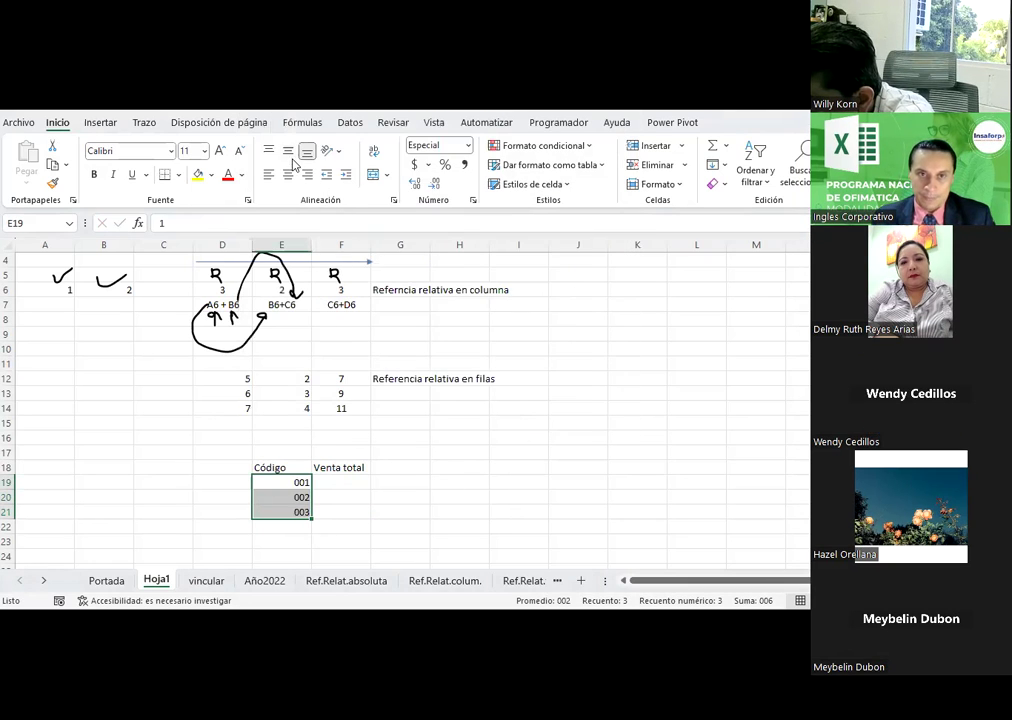
left_click(334, 482)
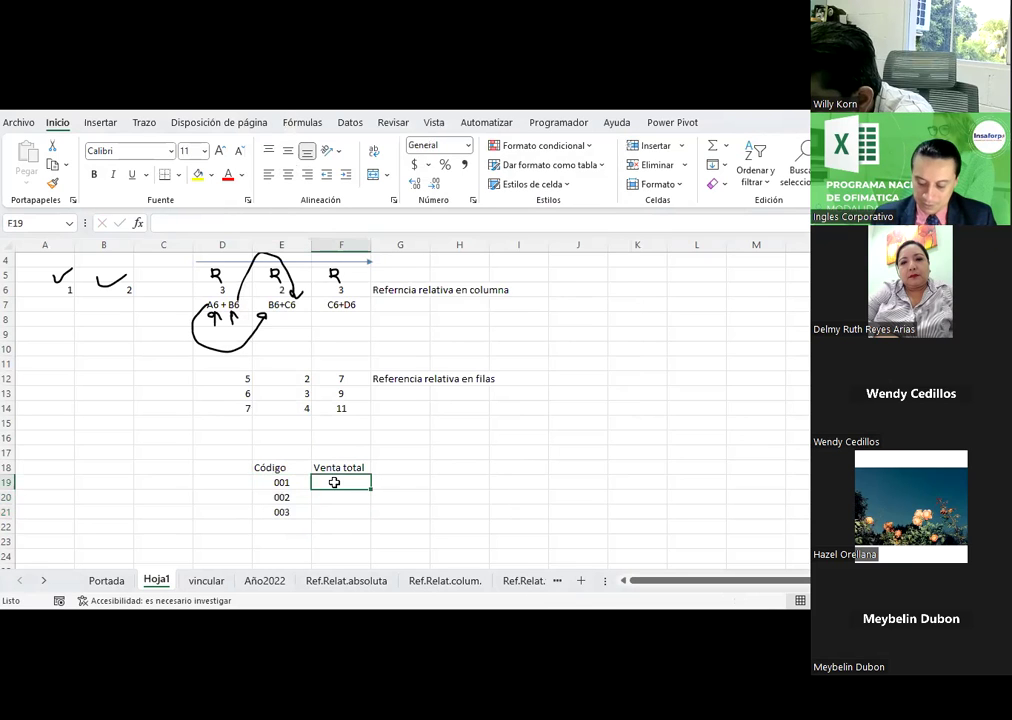
Enter Venta total amounts 125000, 145000 and 165000 in F19:F21
type("125000")
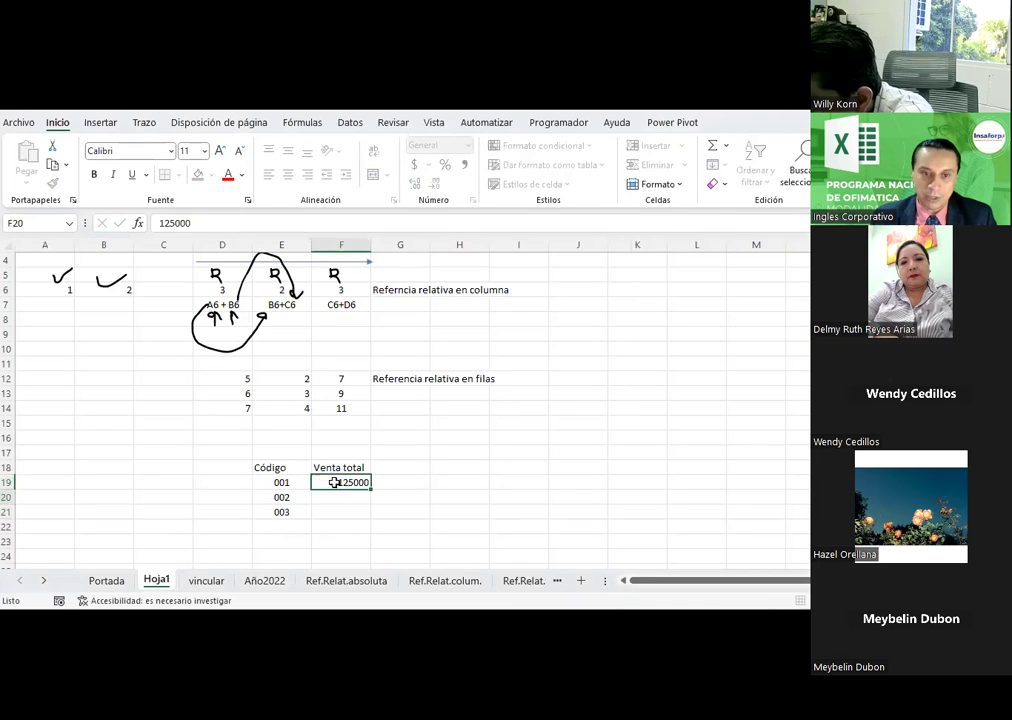
key("Return")
type("1")
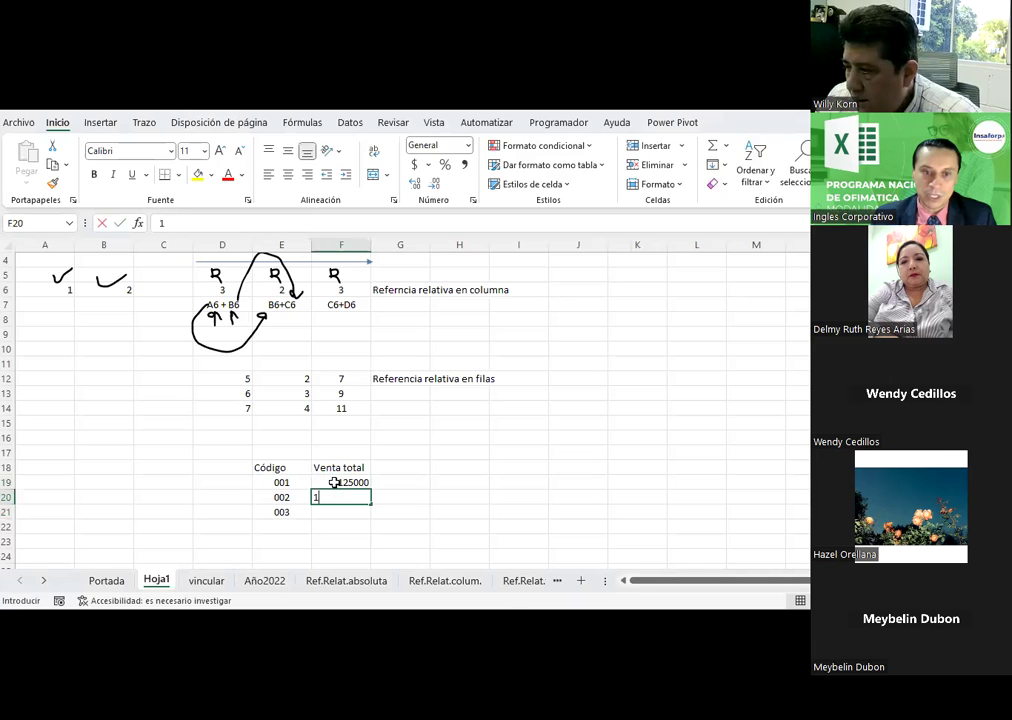
type("45000")
key("Return")
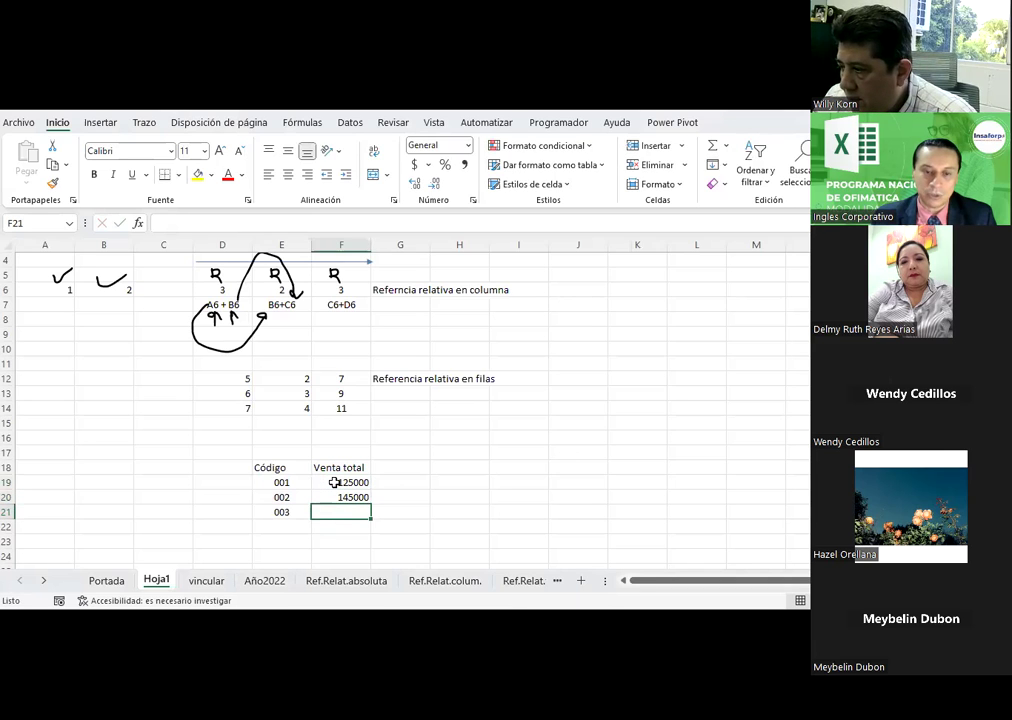
type("16")
key("Return")
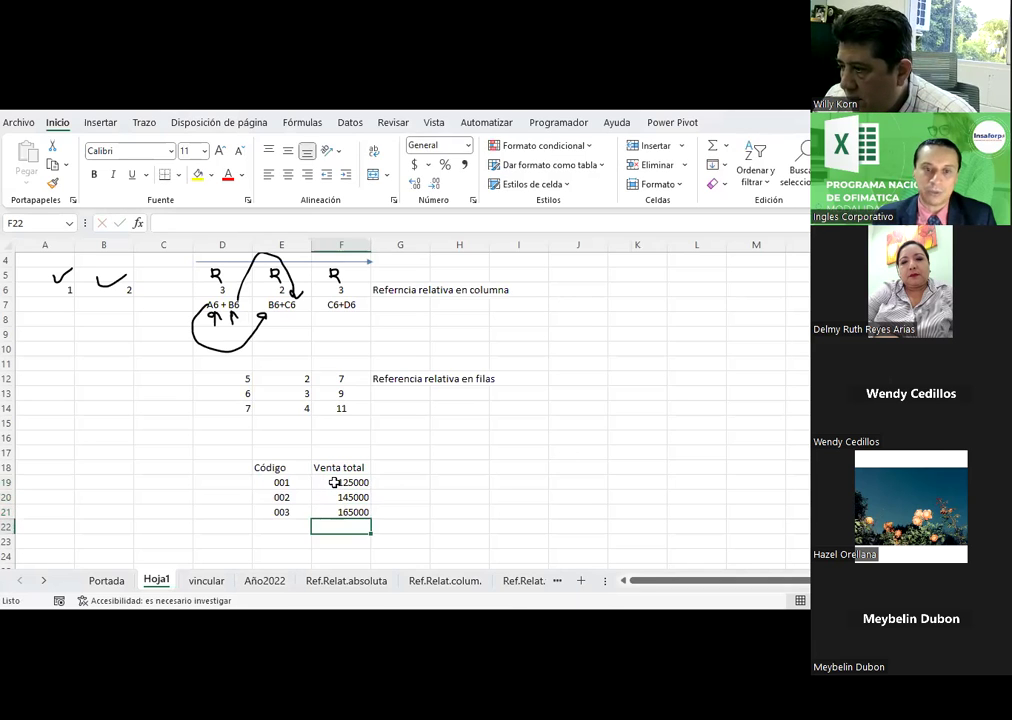
Format F19:F22 as Accounting and AutoSum the totals into F22 for $435,000.00
left_click_drag(335, 482, 340, 527)
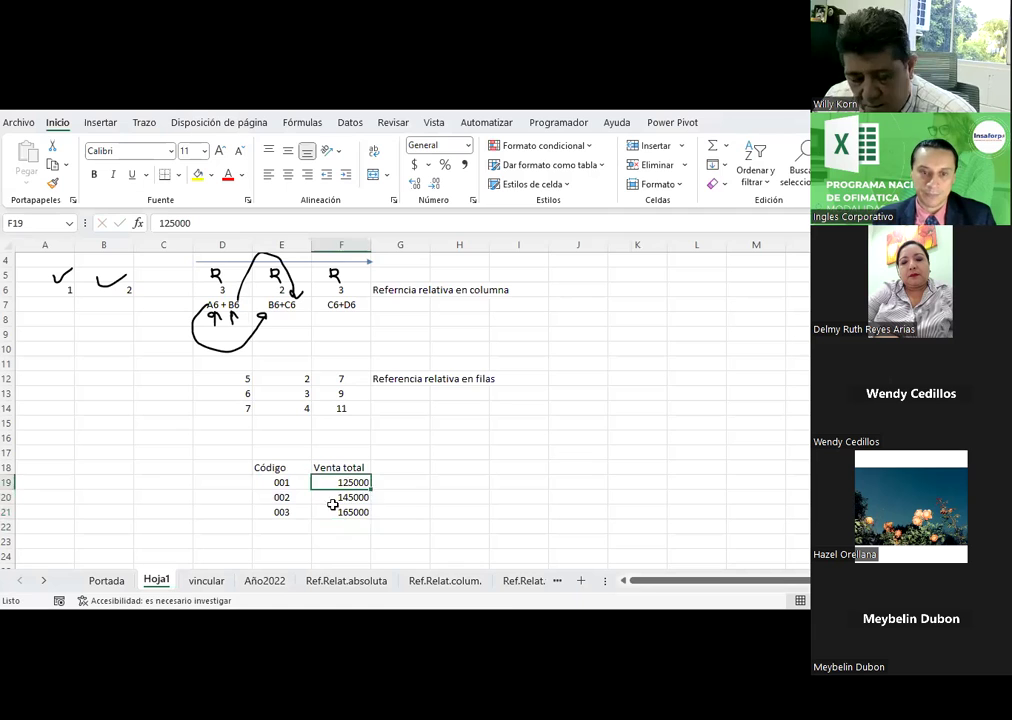
left_click(414, 164)
left_click(356, 524)
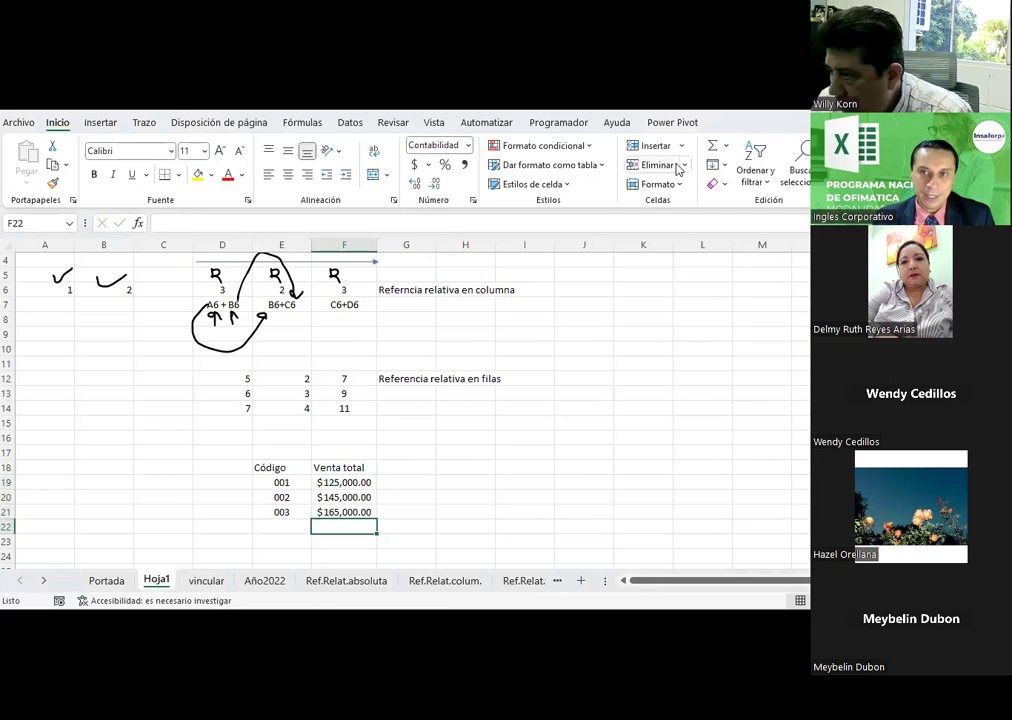
left_click(712, 147)
key("Return")
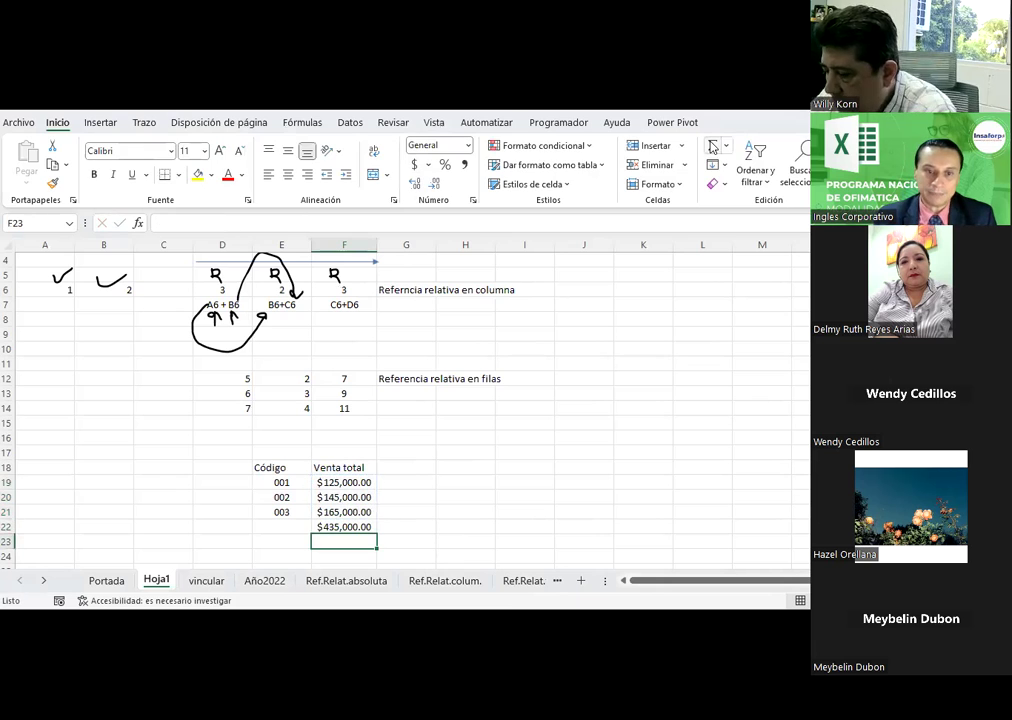
left_click(404, 466)
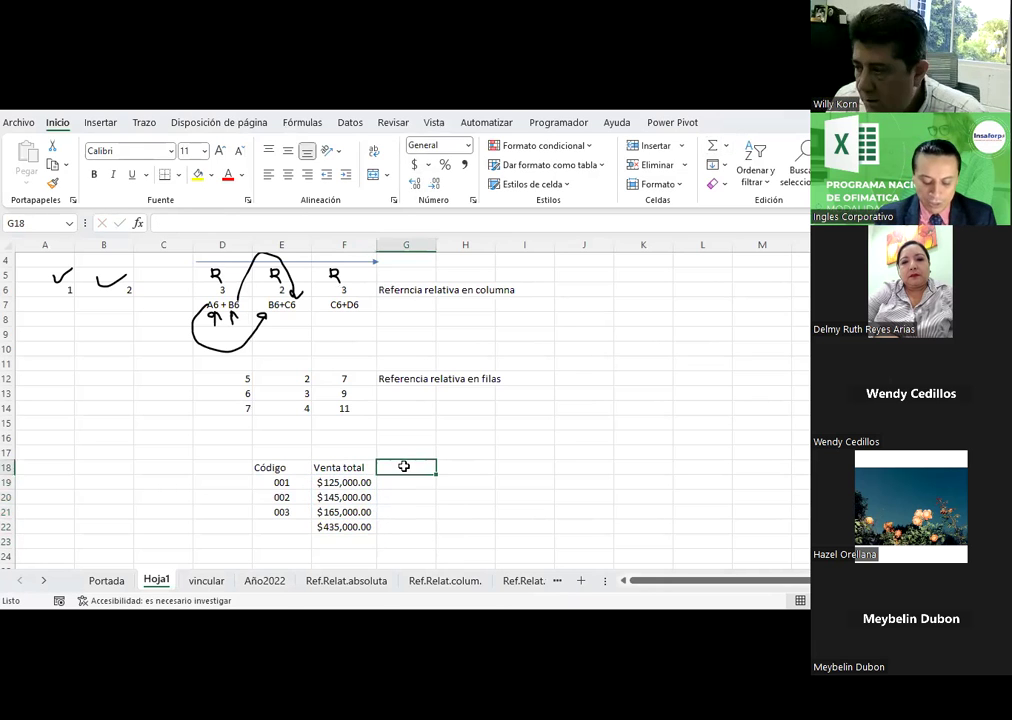
Type the header 'Venta porcentual' in G18
type("Venta por ce")
key("BackSpace")
key("BackSpace")
key("BackSpace")
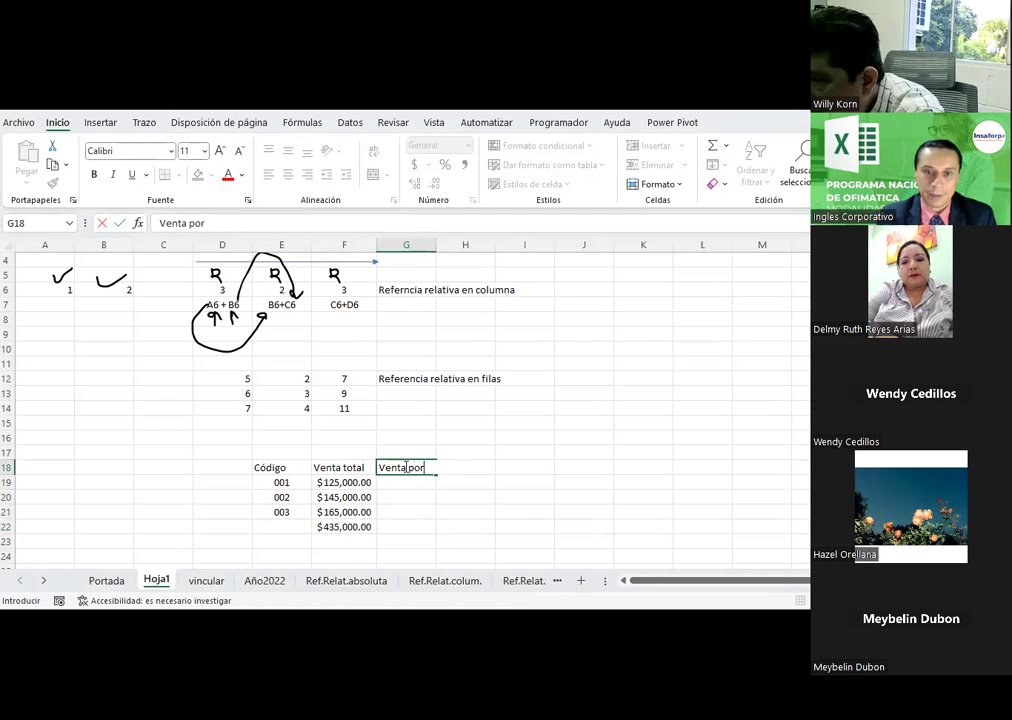
type("centual")
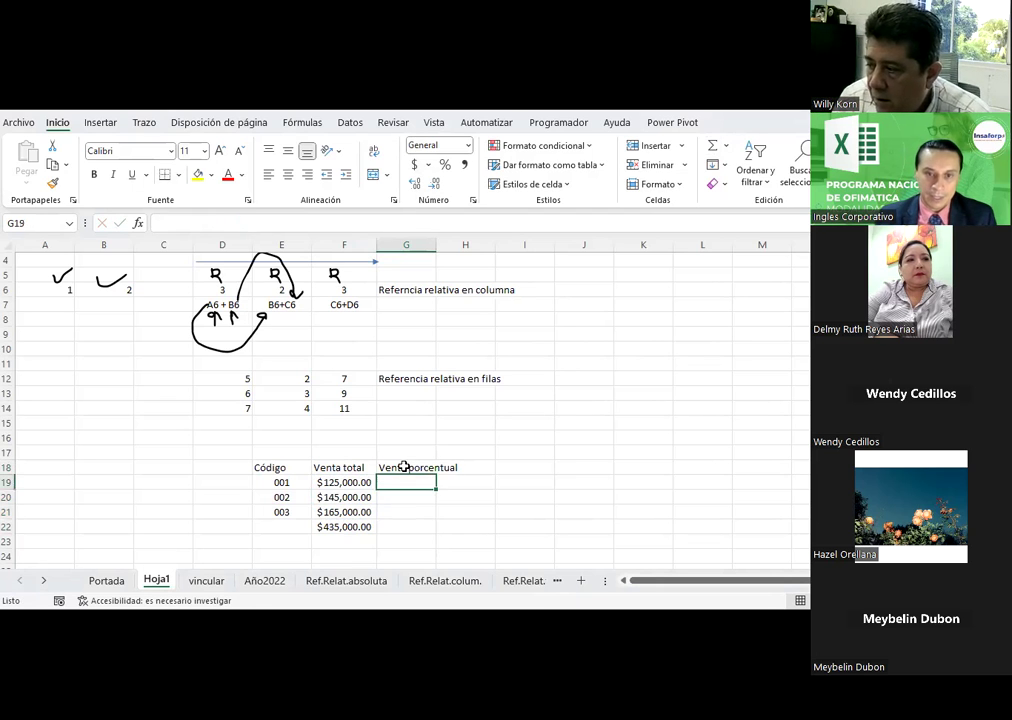
Make headers E18:G18 bold, centred both ways, and wrapped
left_click_drag(404, 466, 266, 466)
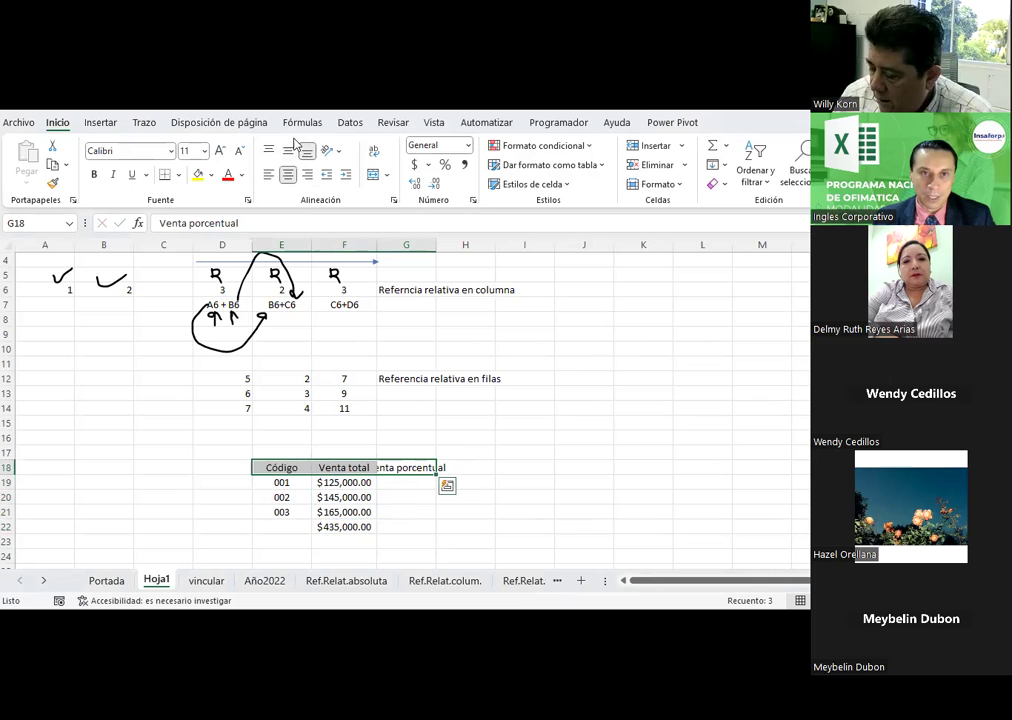
left_click(288, 174)
left_click(288, 150)
left_click(373, 150)
key("ctrl+n")
scroll(405, 400, "down", 2)
left_click(399, 407)
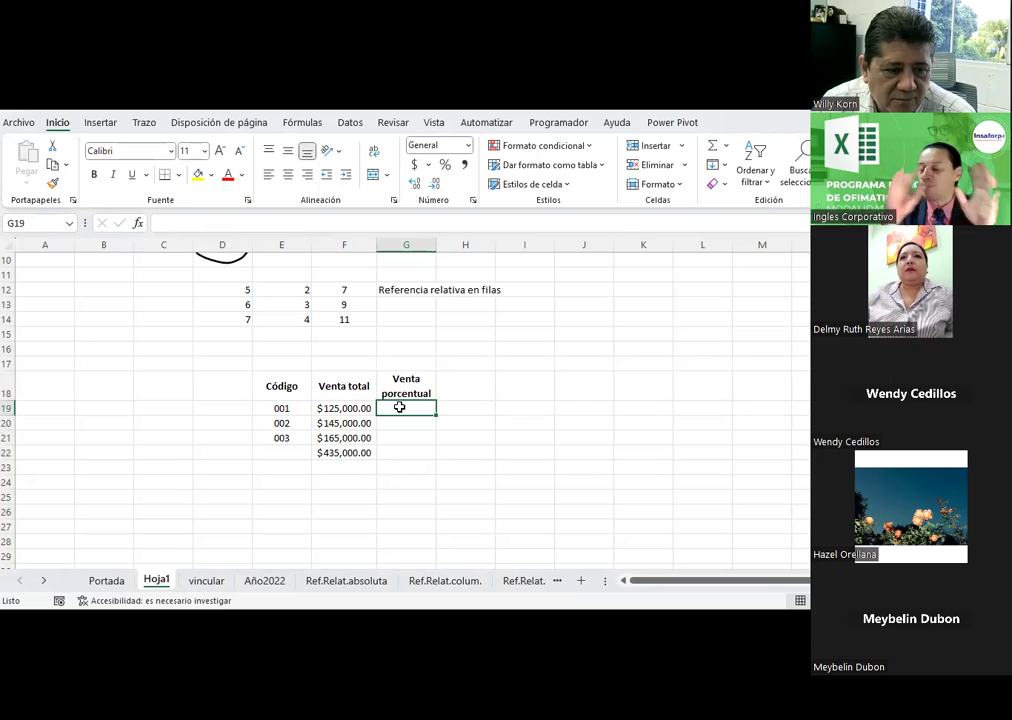
left_click(301, 410)
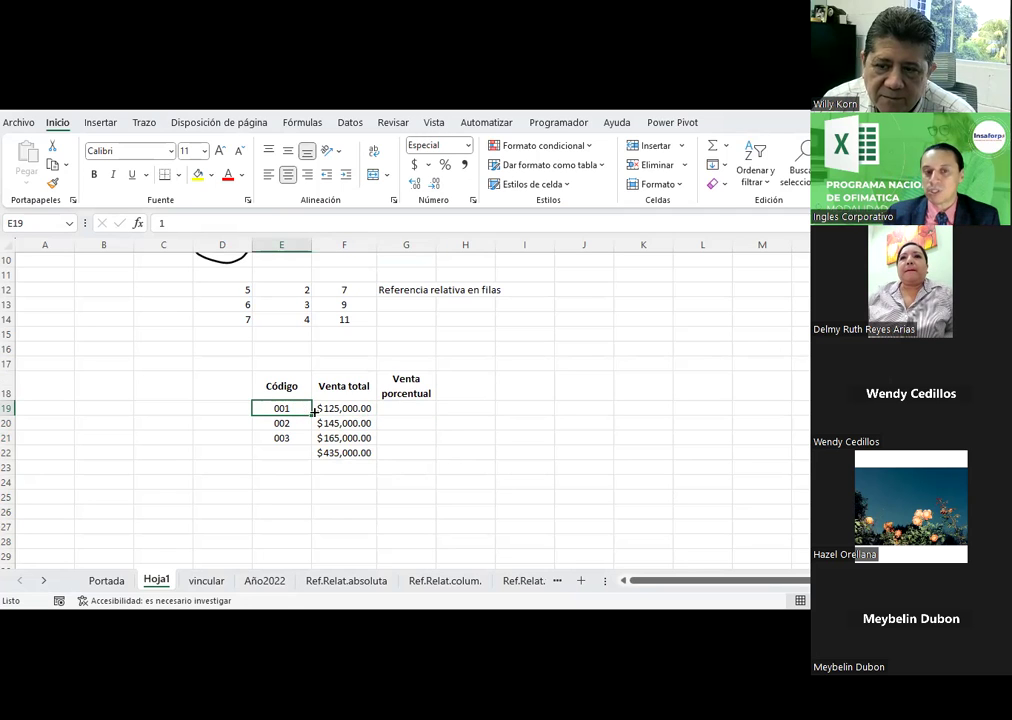
left_click(333, 408)
left_click(294, 423)
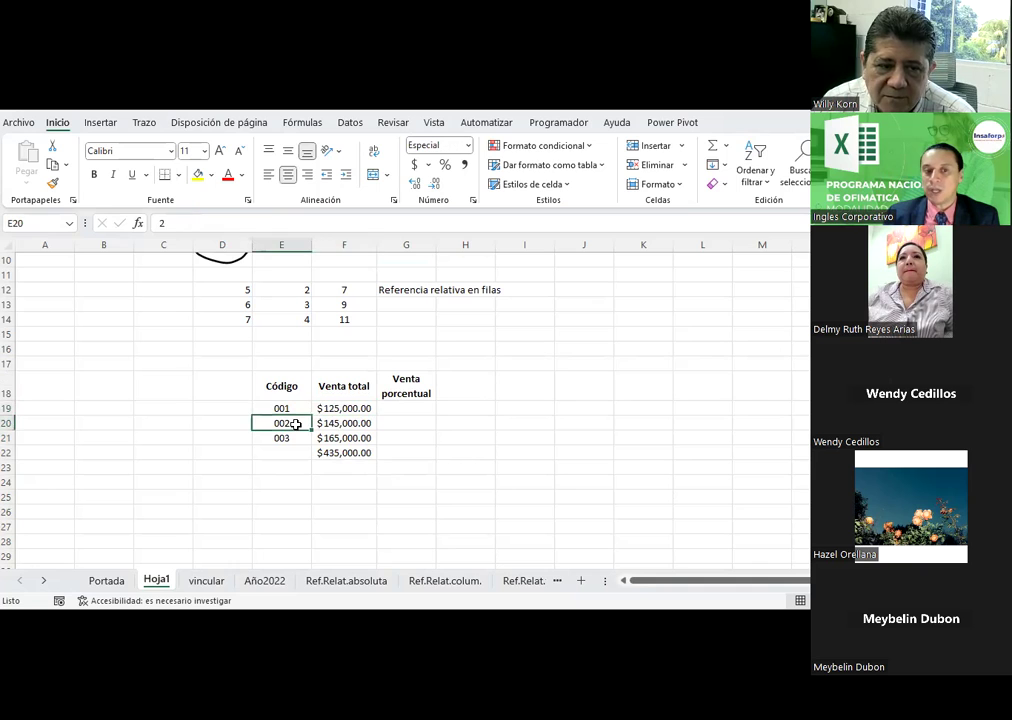
left_click(357, 424)
left_click(300, 439)
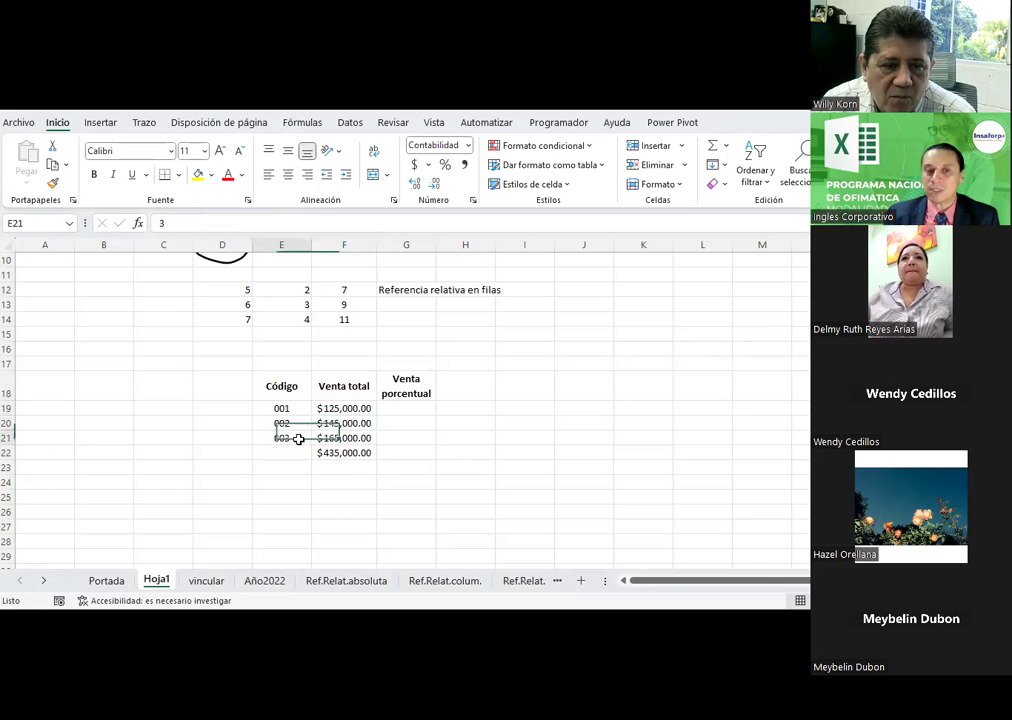
left_click(343, 439)
left_click(403, 408)
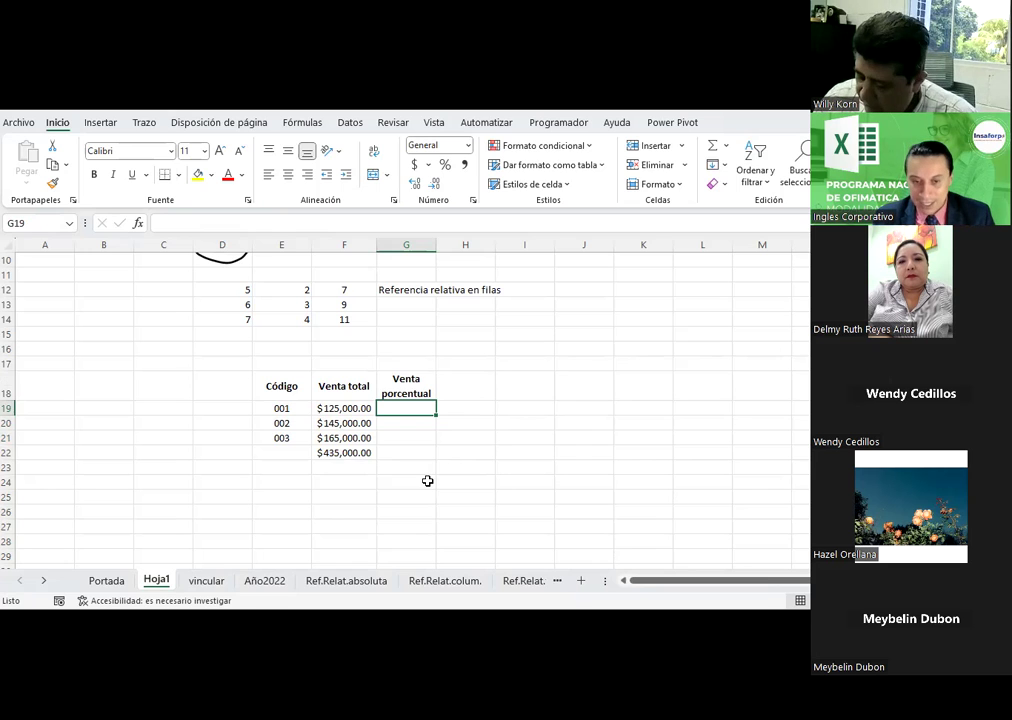
Enter =F19/F22 in G19 to get code 001's share of total sales
type("=")
key("Left")
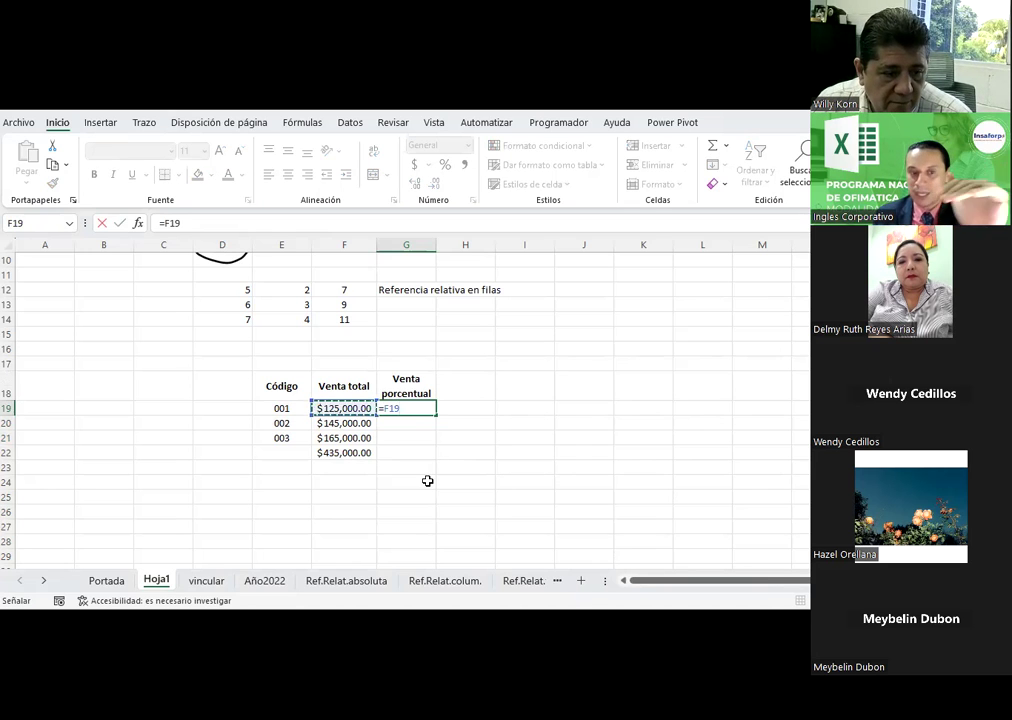
type("/")
key("Down")
key("Down")
key("Down")
key("Left")
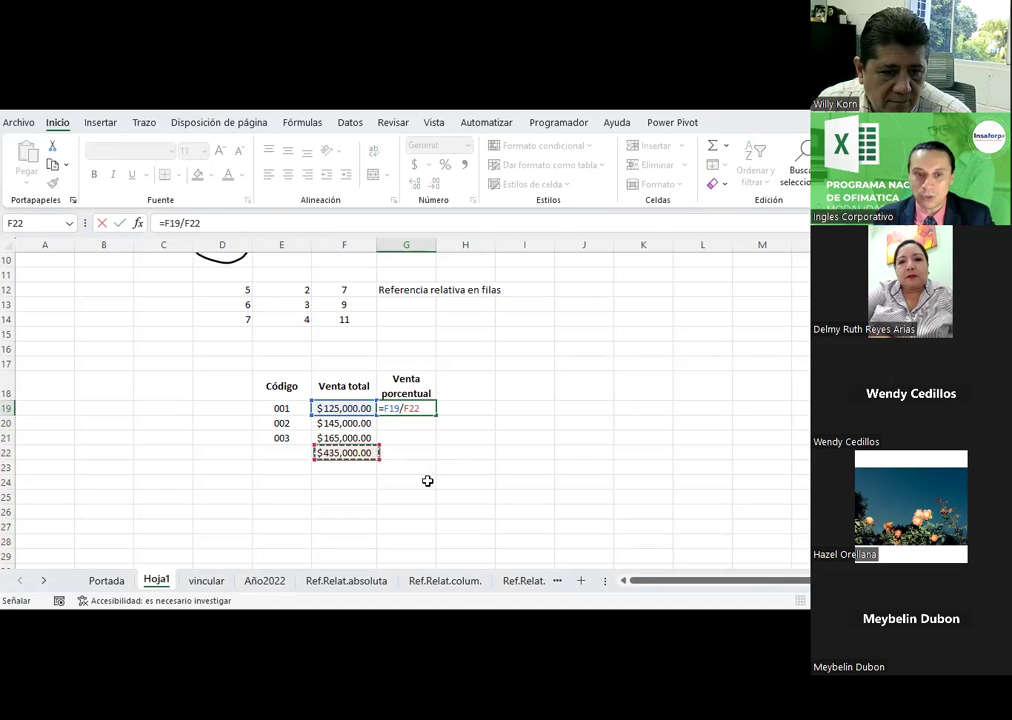
key("Return")
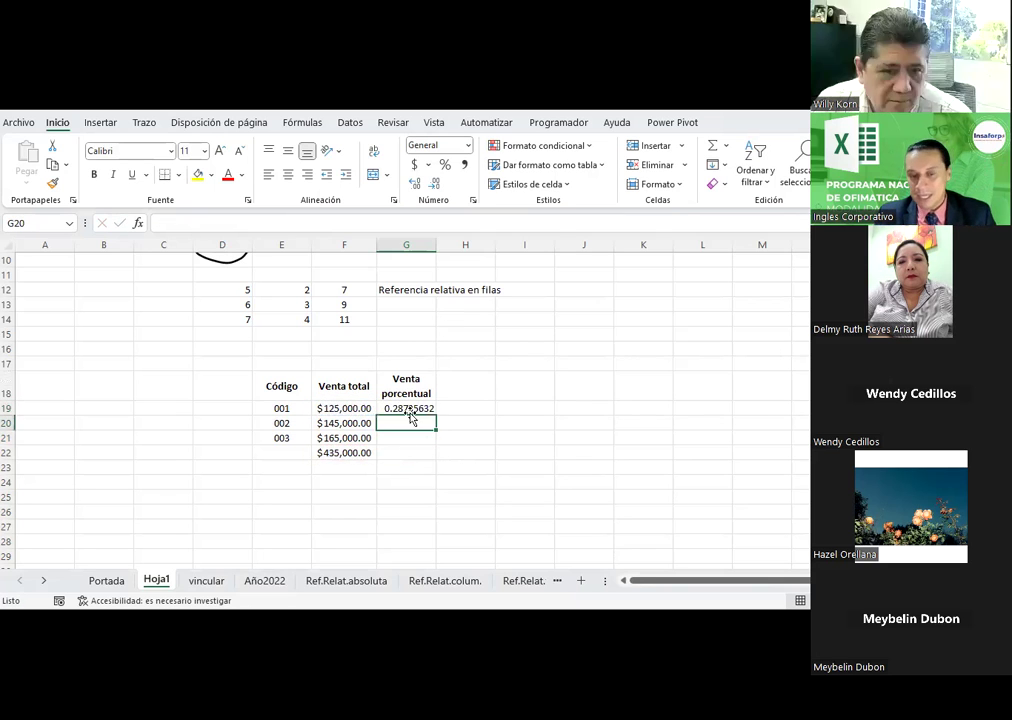
Format G19 as a centred two-decimal percentage (28.74%) and pick the black ink pen
left_click(424, 406)
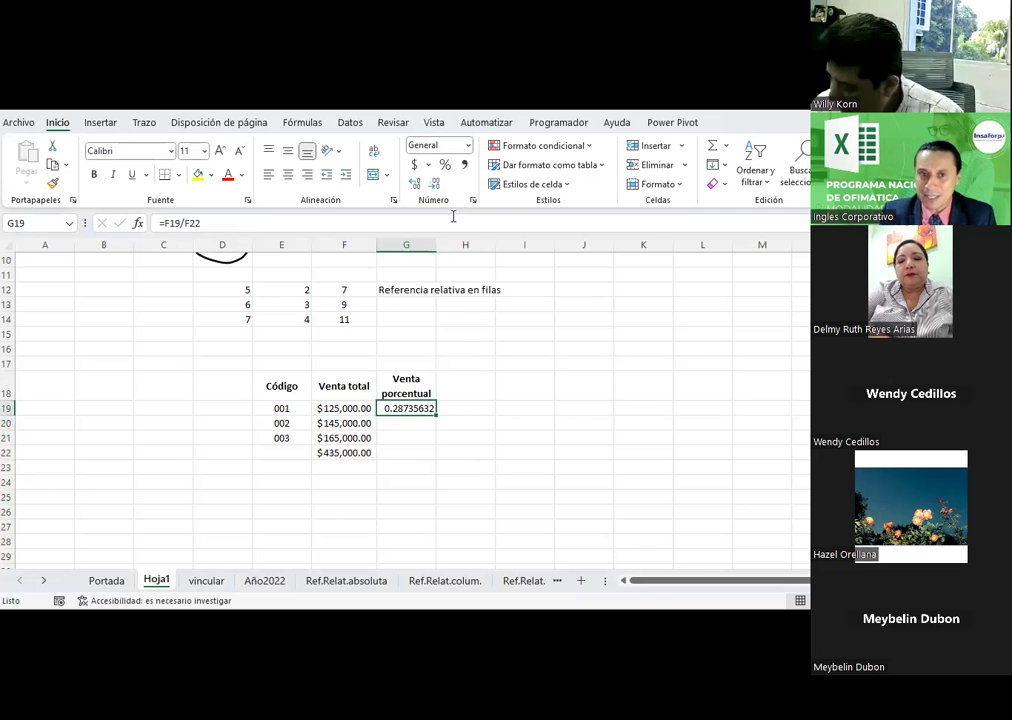
left_click(445, 166)
double_click(415, 185)
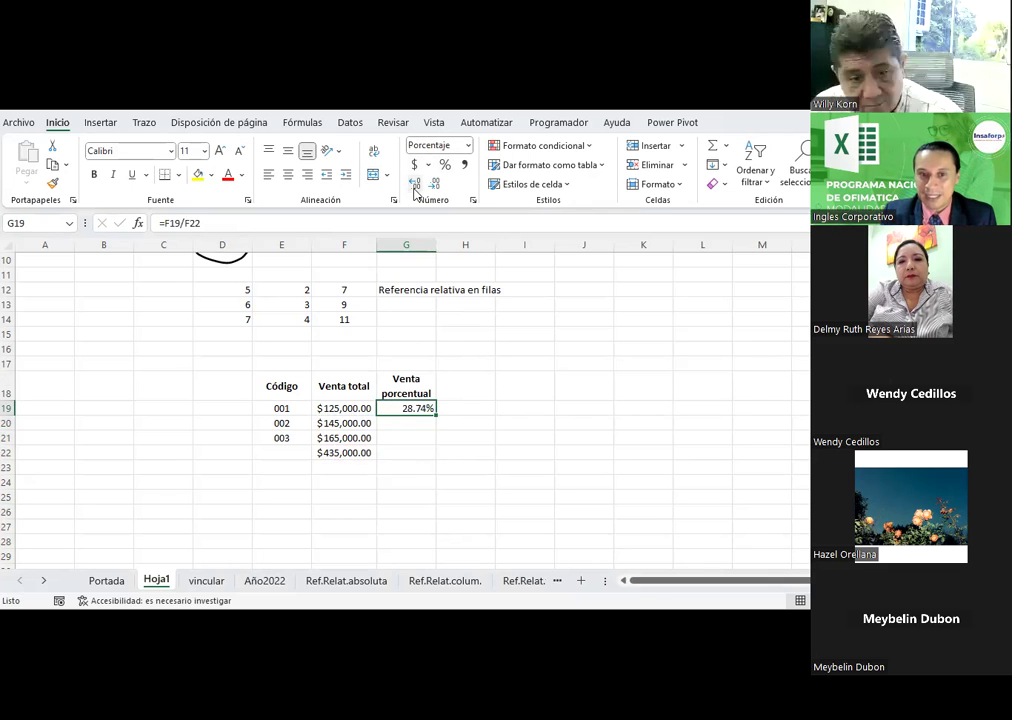
left_click(289, 175)
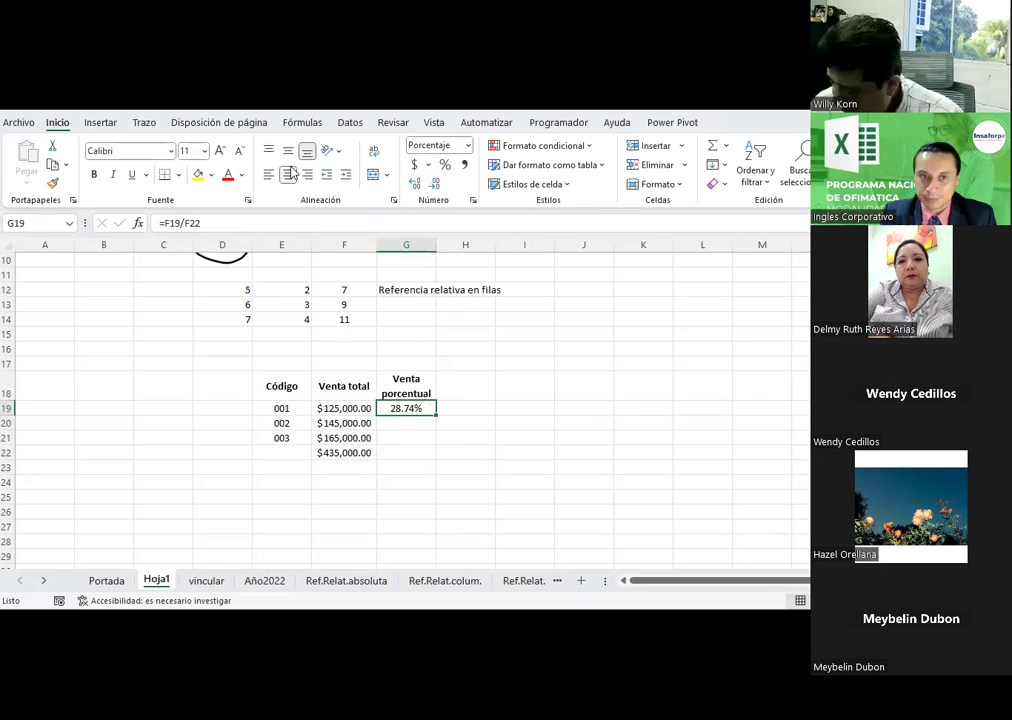
left_click(283, 409)
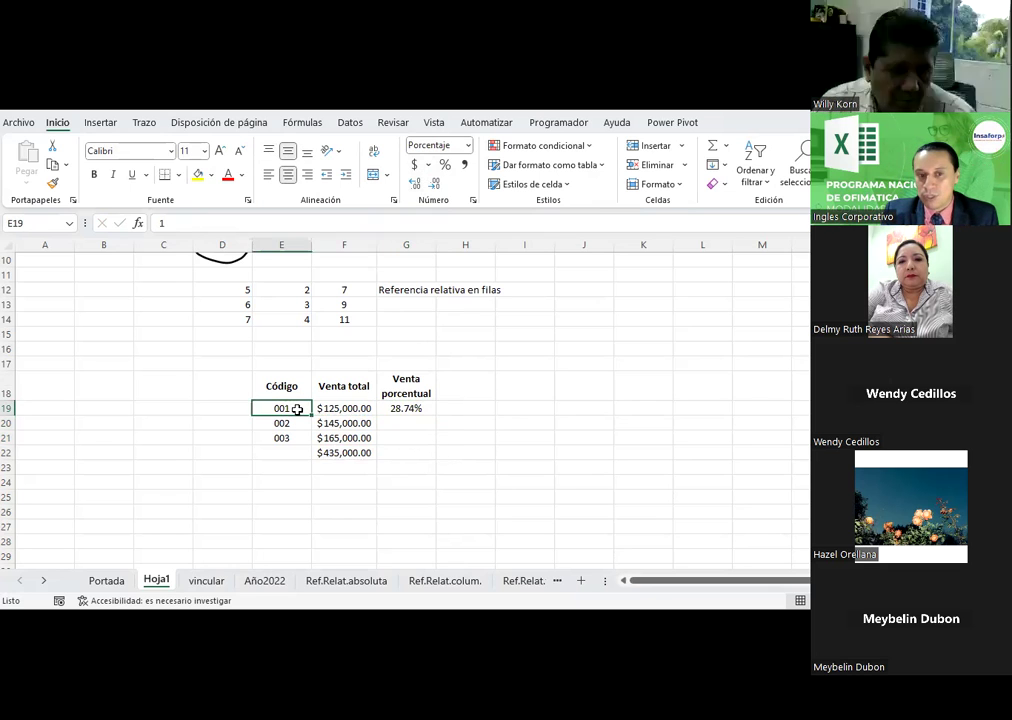
left_click(336, 454)
left_click(416, 409)
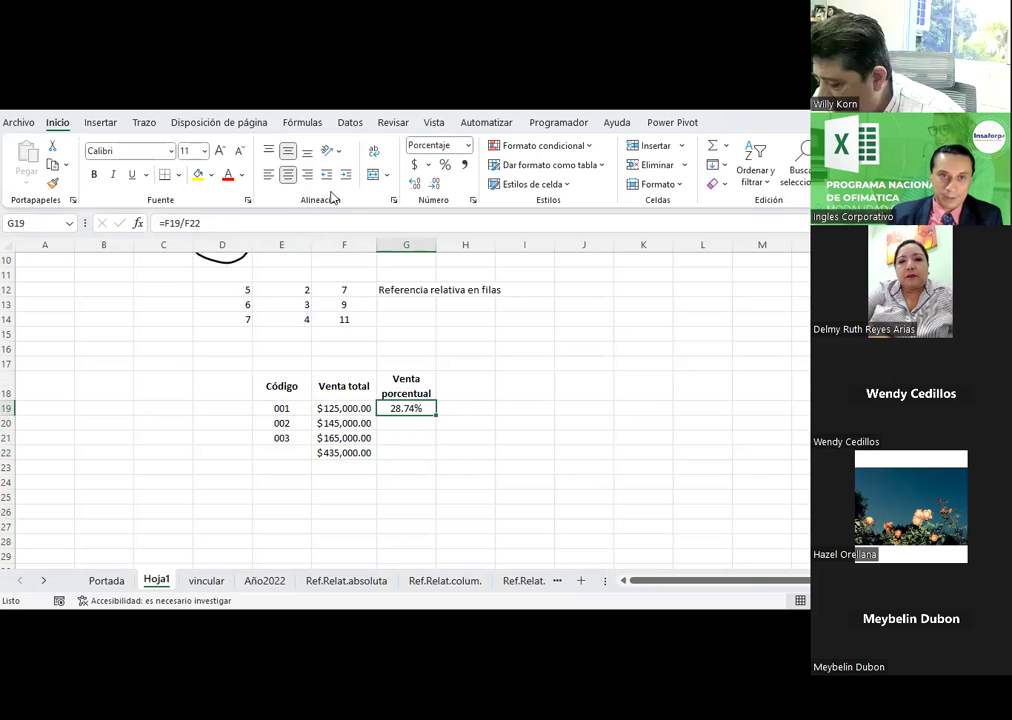
left_click(142, 122)
left_click(135, 158)
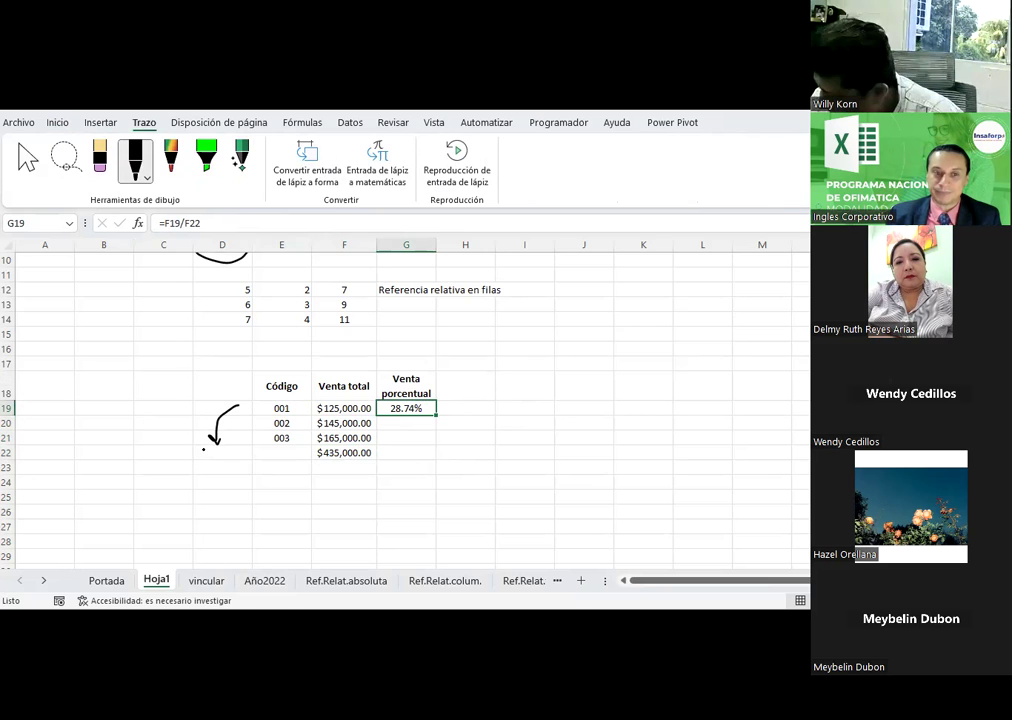
Ink a division sign and an arrow to the $435,000.00 total, then exit drawing
left_click_drag(203, 449, 206, 446)
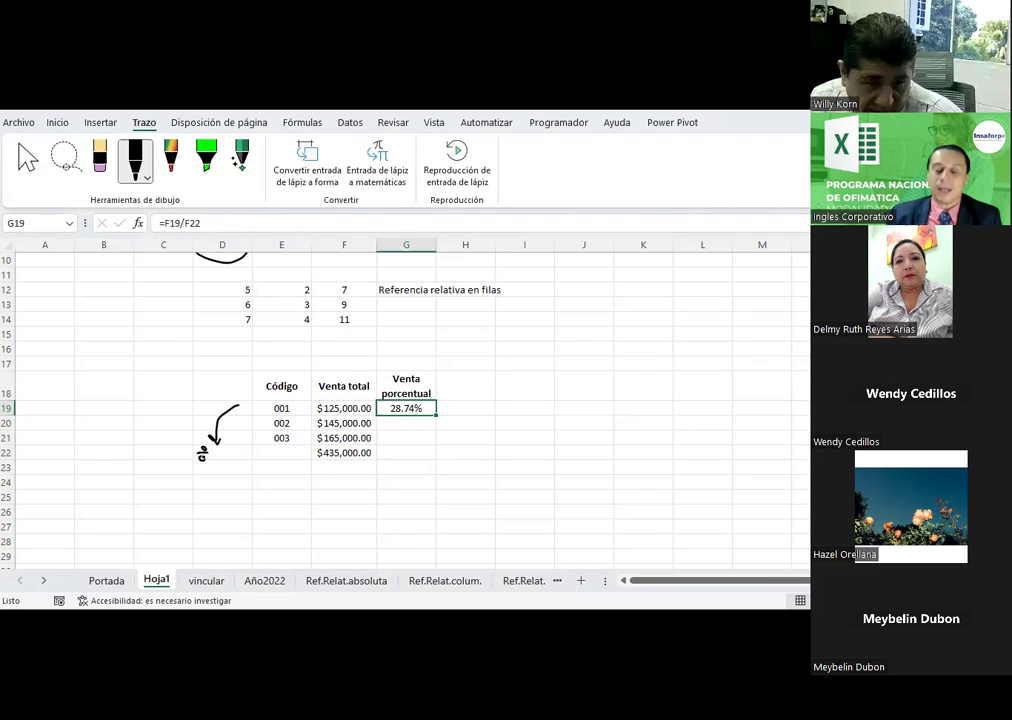
left_click_drag(221, 455, 304, 463)
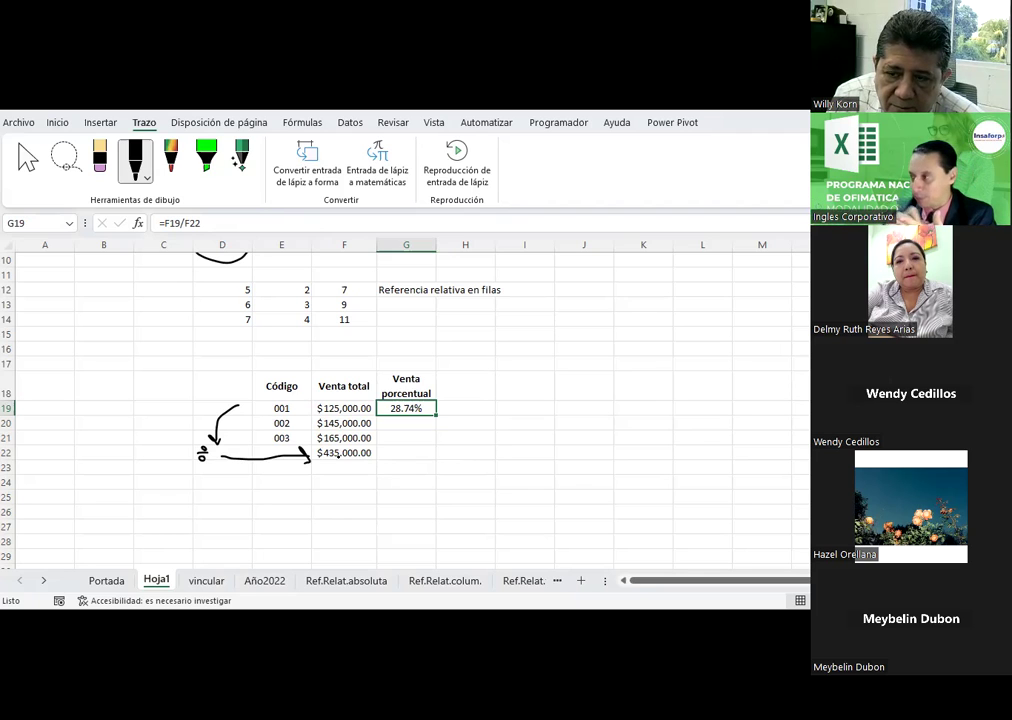
key("Escape")
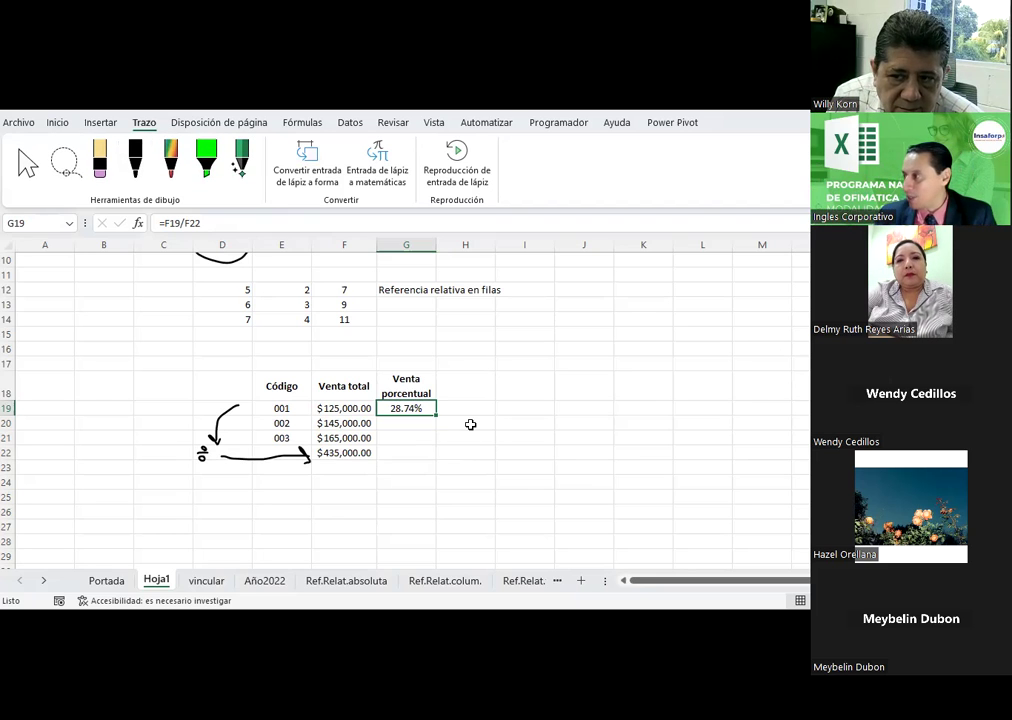
left_click(57, 123)
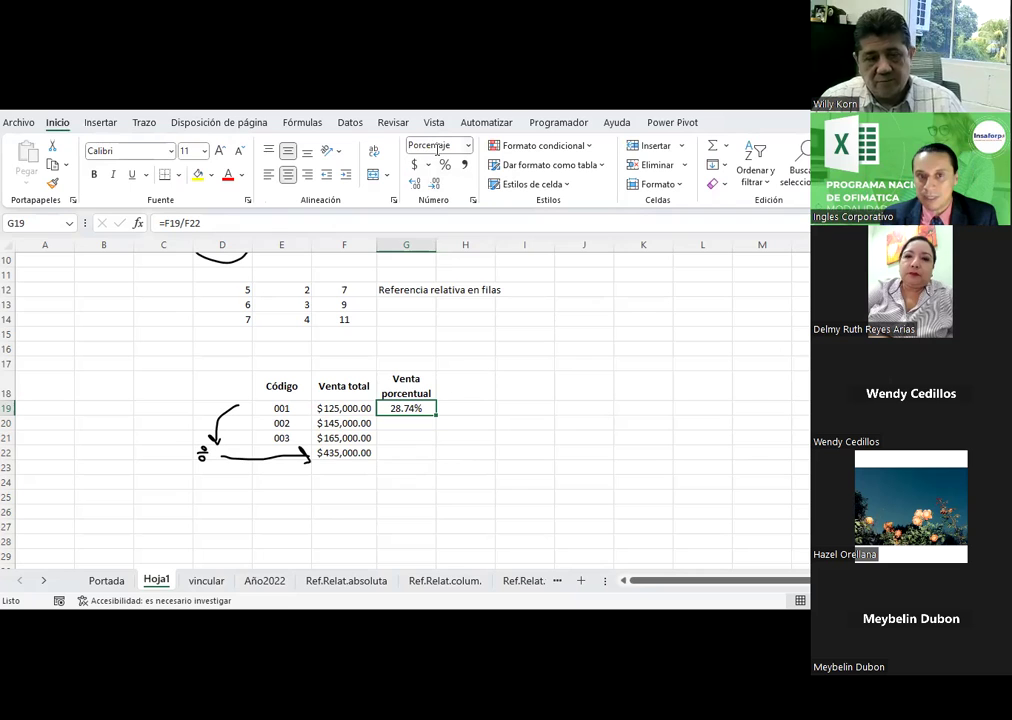
left_click(478, 435)
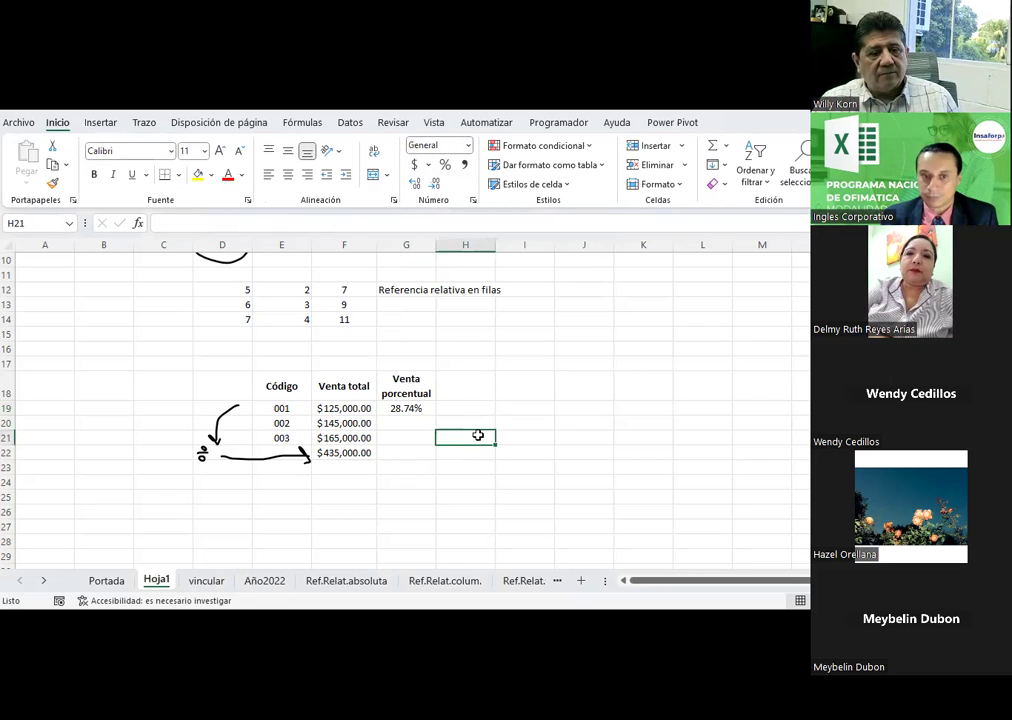
left_click(401, 405)
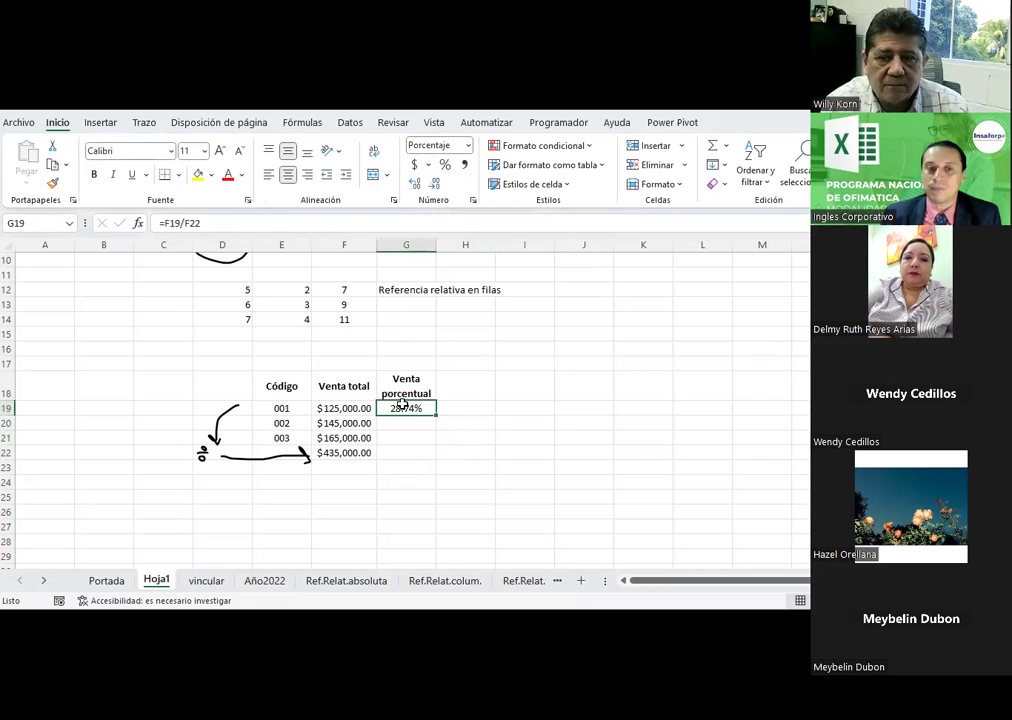
left_click(399, 424)
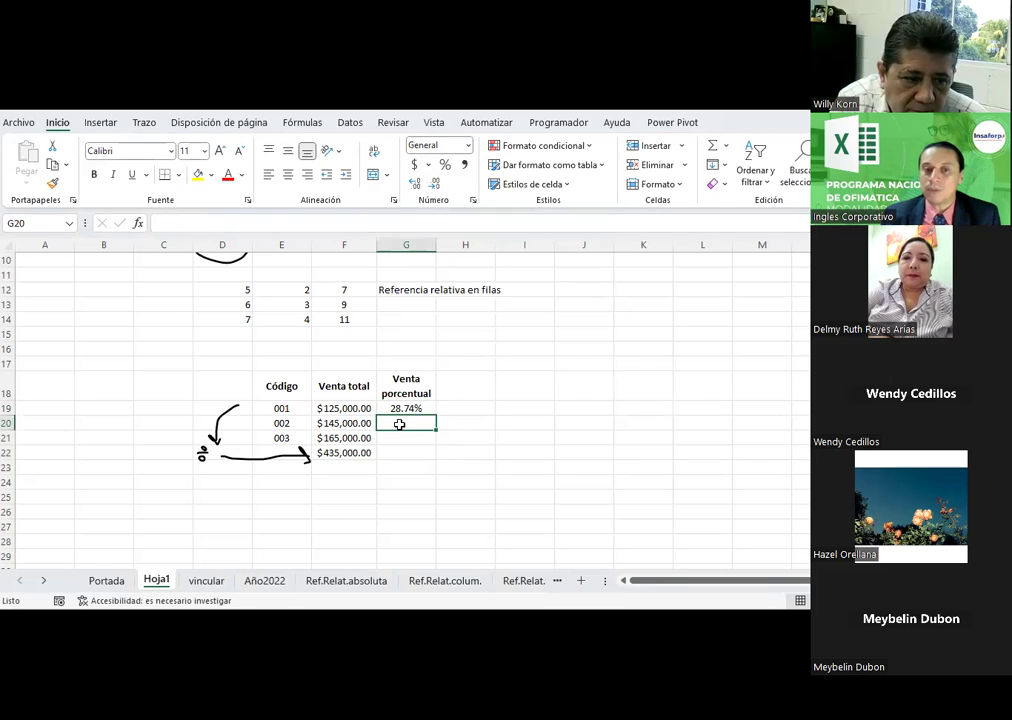
left_click(401, 408)
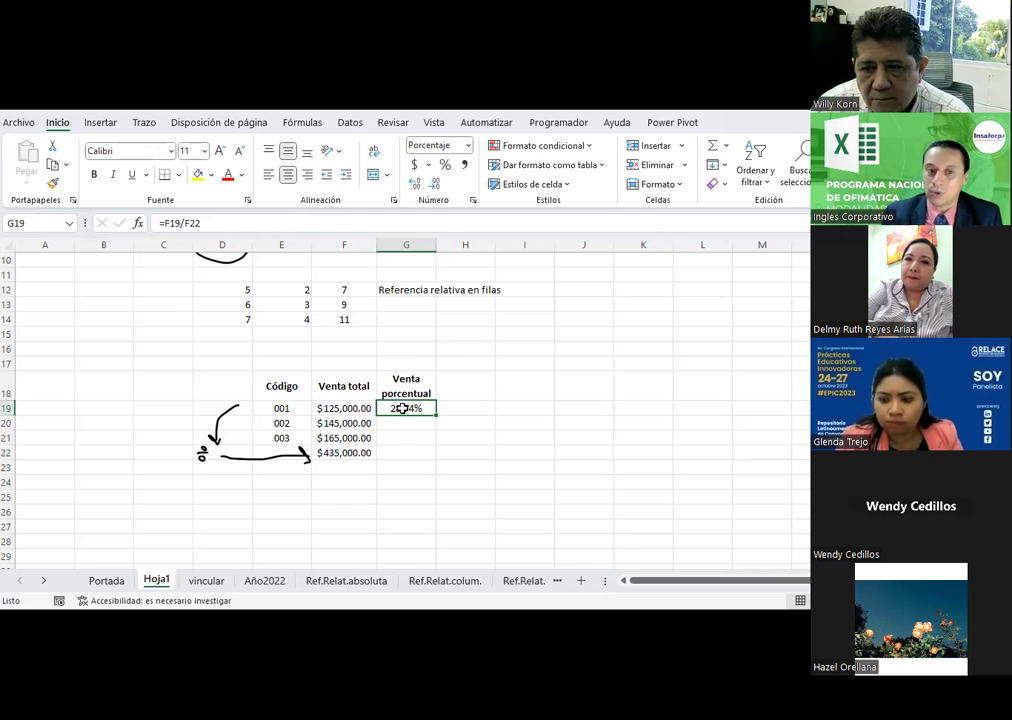
left_click(389, 421)
left_click(396, 438)
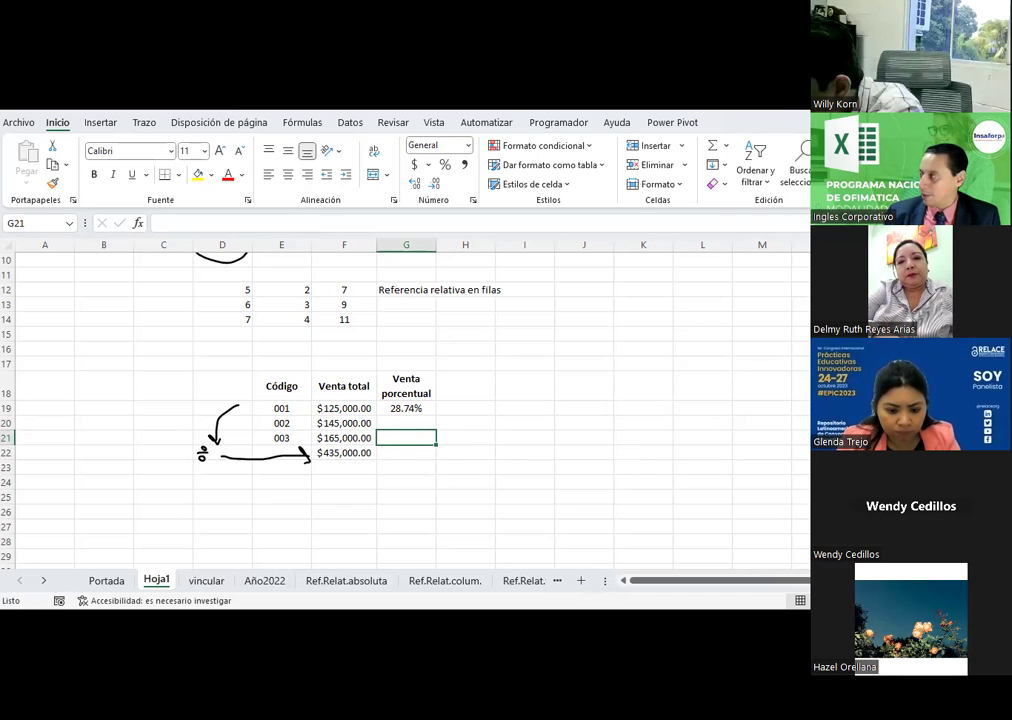
left_click(543, 358)
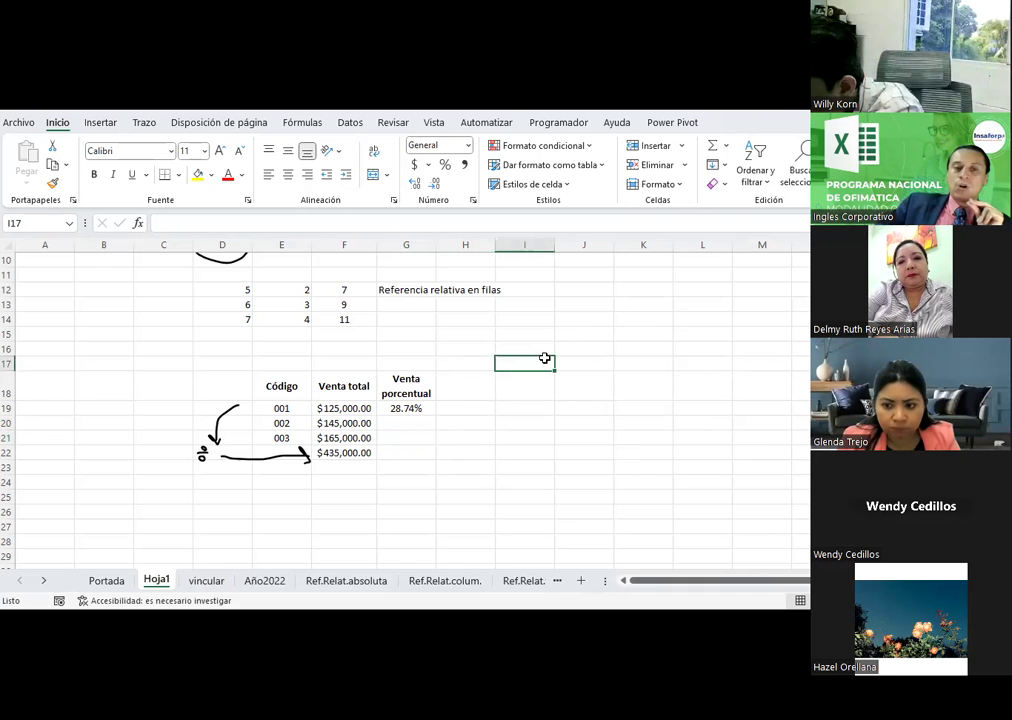
left_click(350, 404)
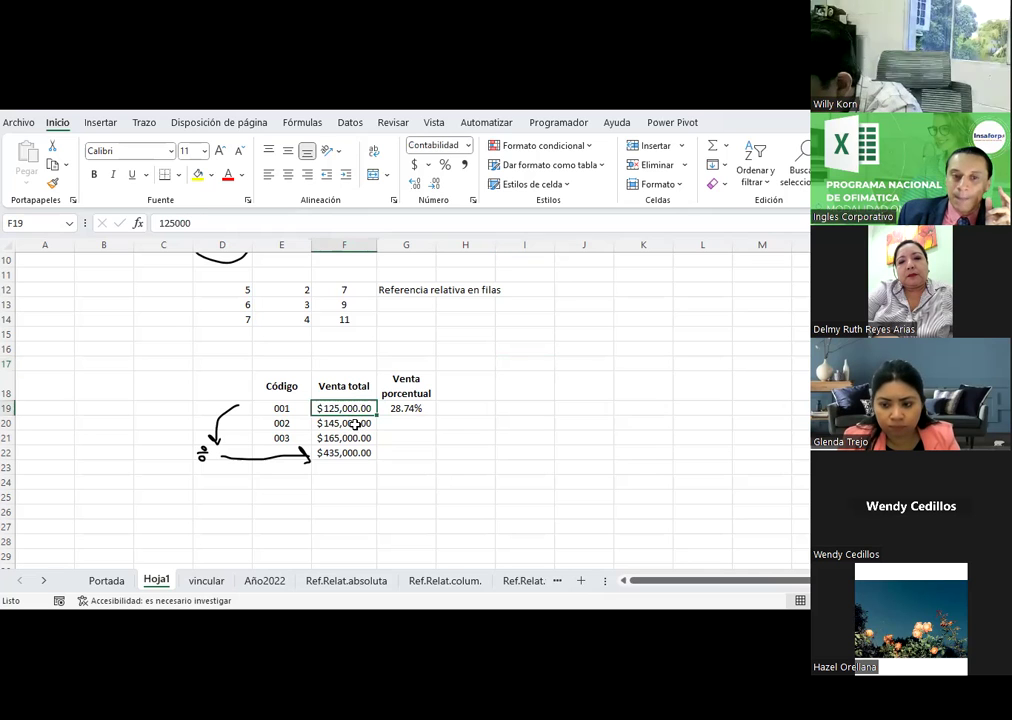
left_click(352, 423)
left_click(351, 438)
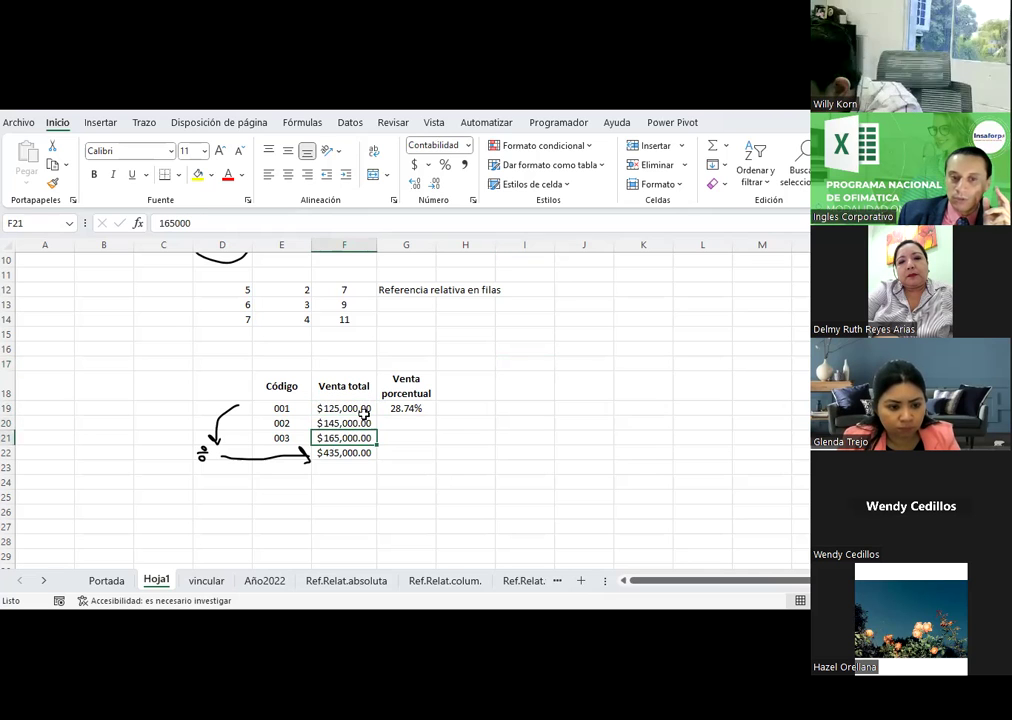
left_click(361, 409)
left_click(350, 423)
left_click(345, 438)
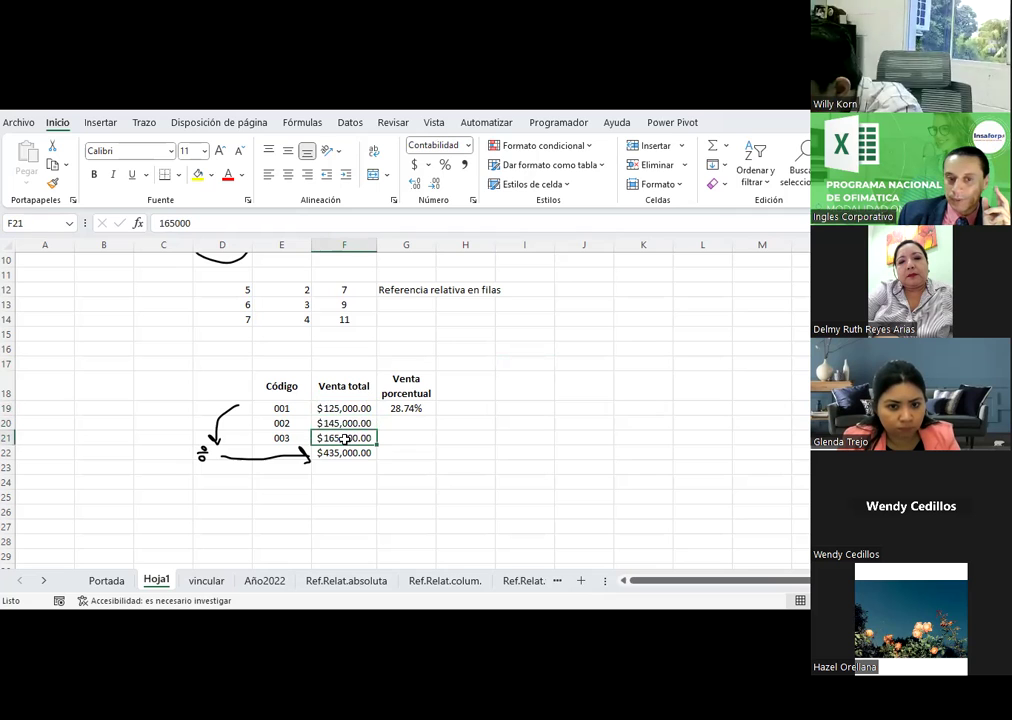
left_click(350, 408)
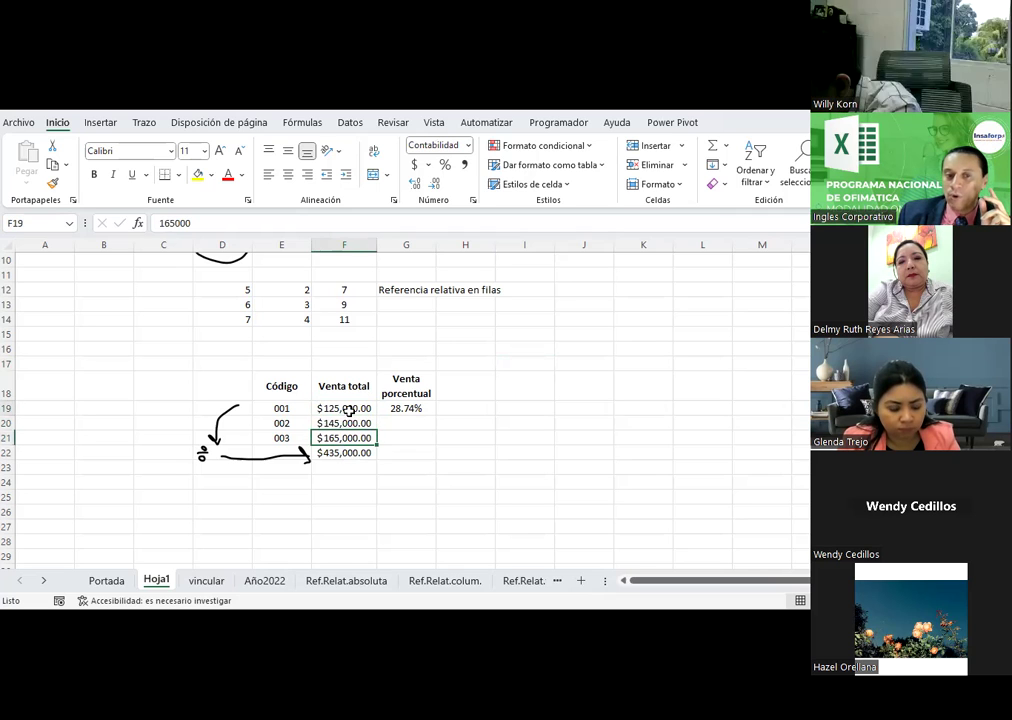
left_click(344, 423)
left_click(345, 436)
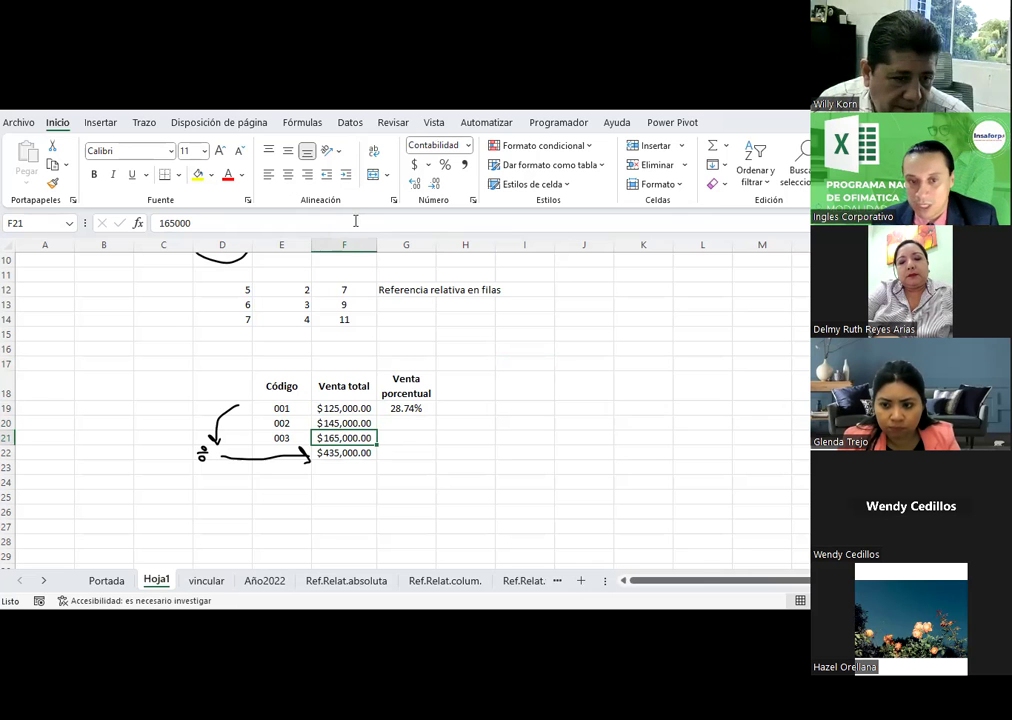
left_click(423, 407)
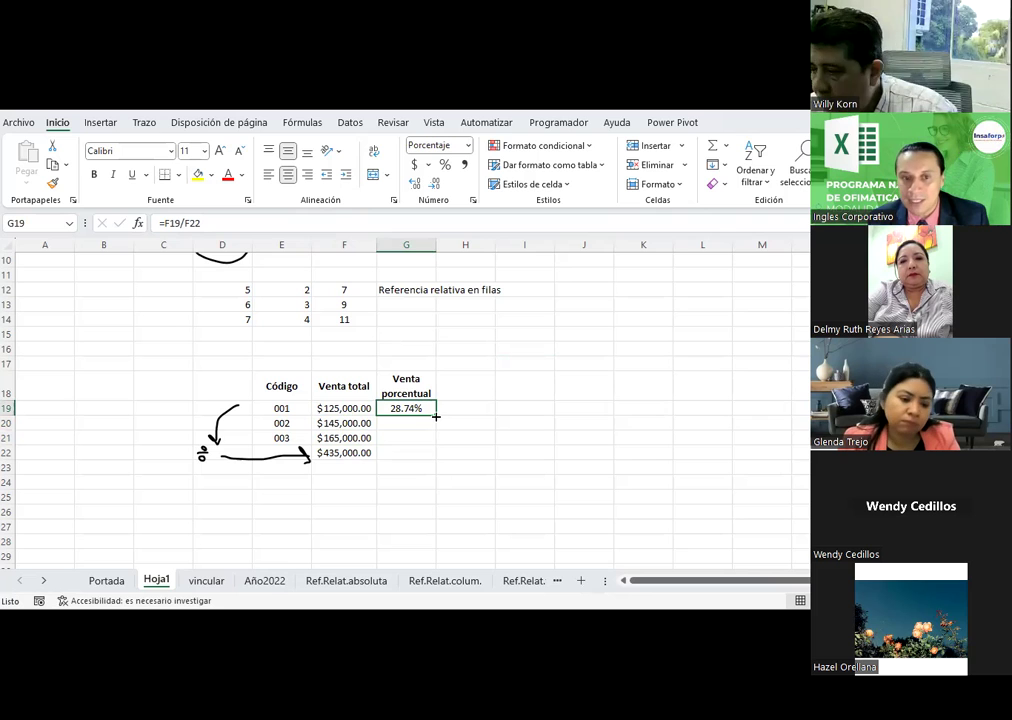
Fill G19's percentage formula down to G21, check G20's =F20/F23, and select an ink pen
left_click_drag(436, 416, 436, 416)
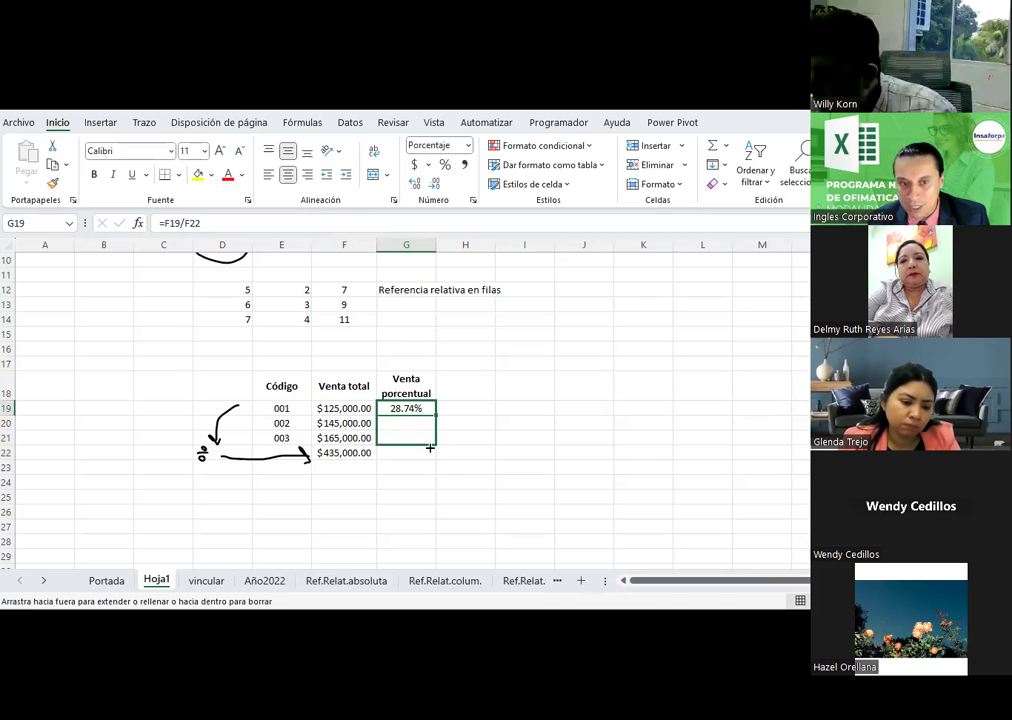
left_click_drag(430, 448, 430, 446)
left_click(414, 503)
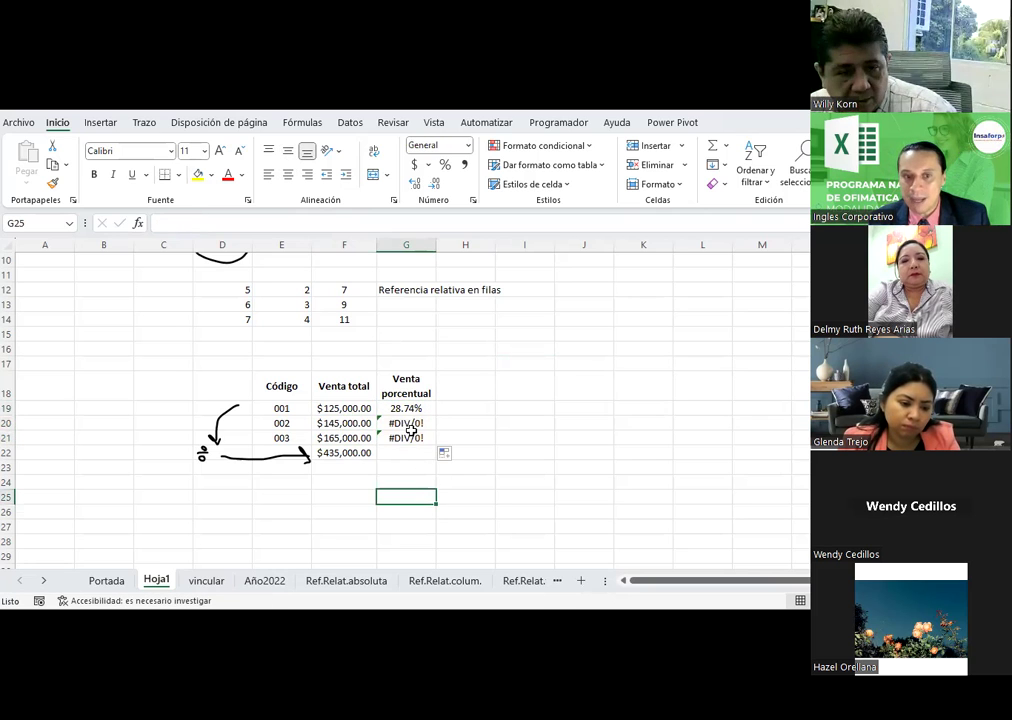
left_click(410, 423)
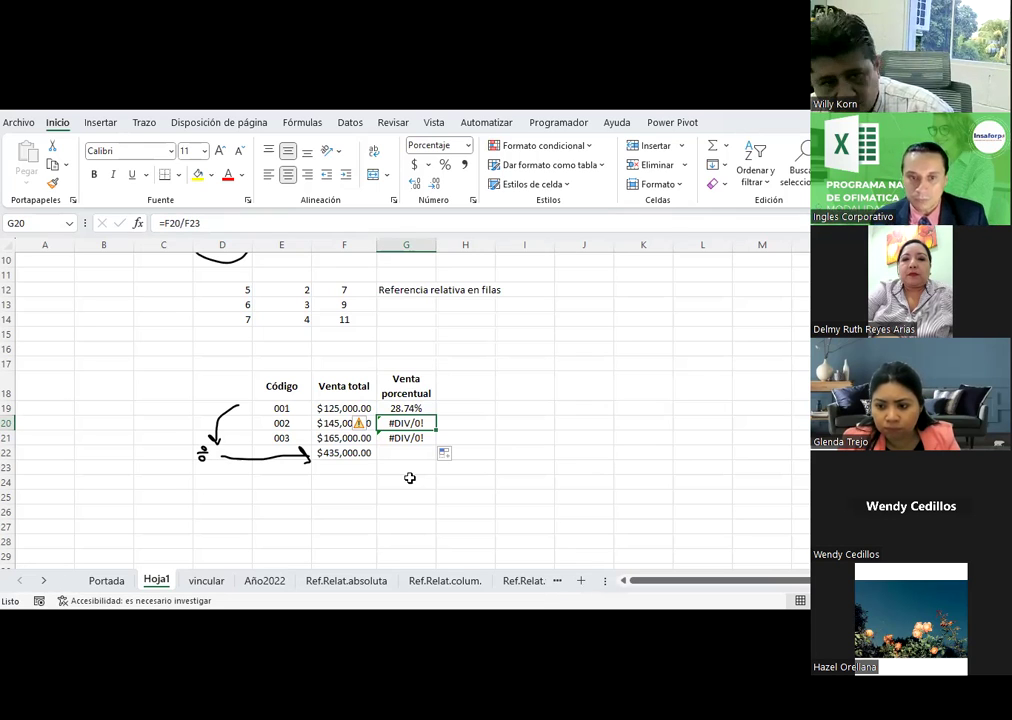
left_click(408, 408)
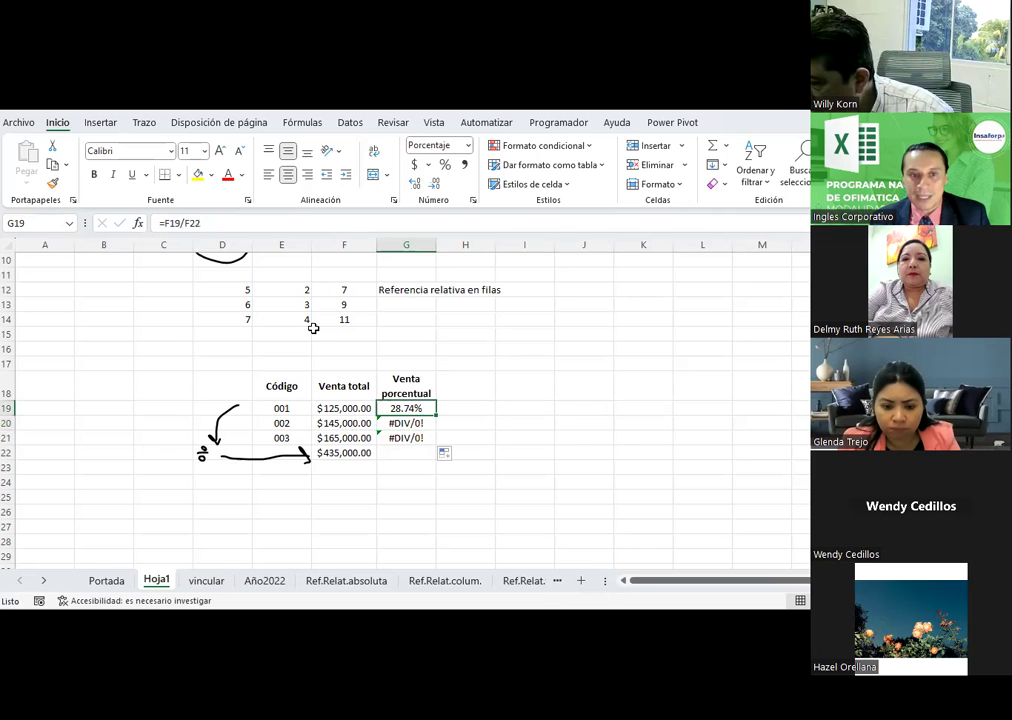
left_click(100, 122)
left_click(144, 122)
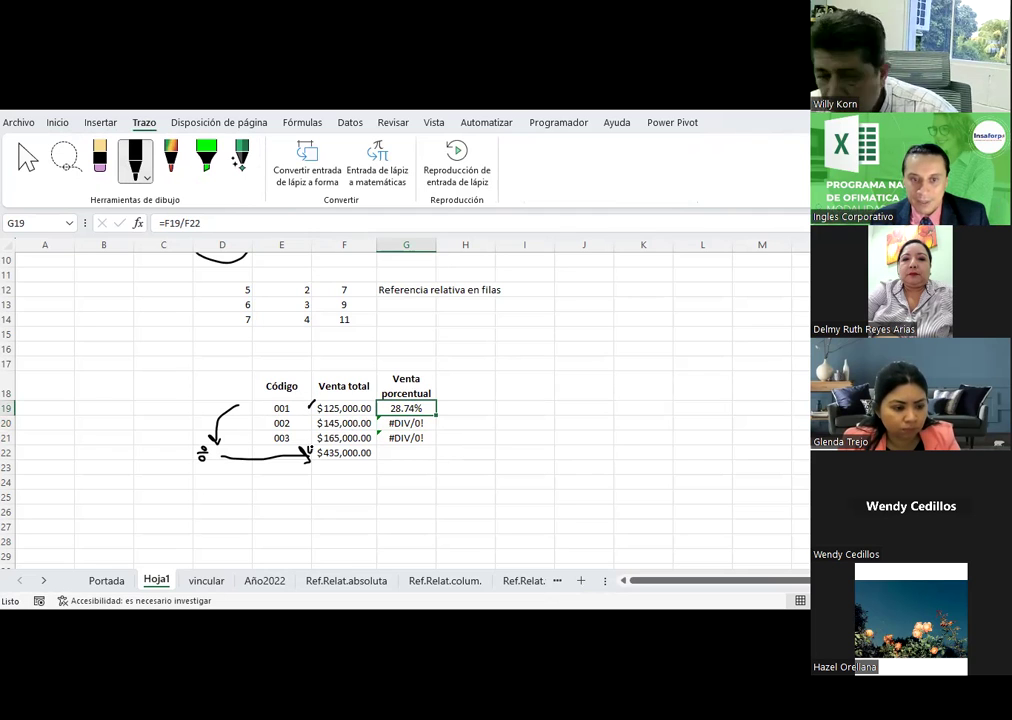
Leave ink mode and refill the percentage formula from G19 down to G21
key("Escape")
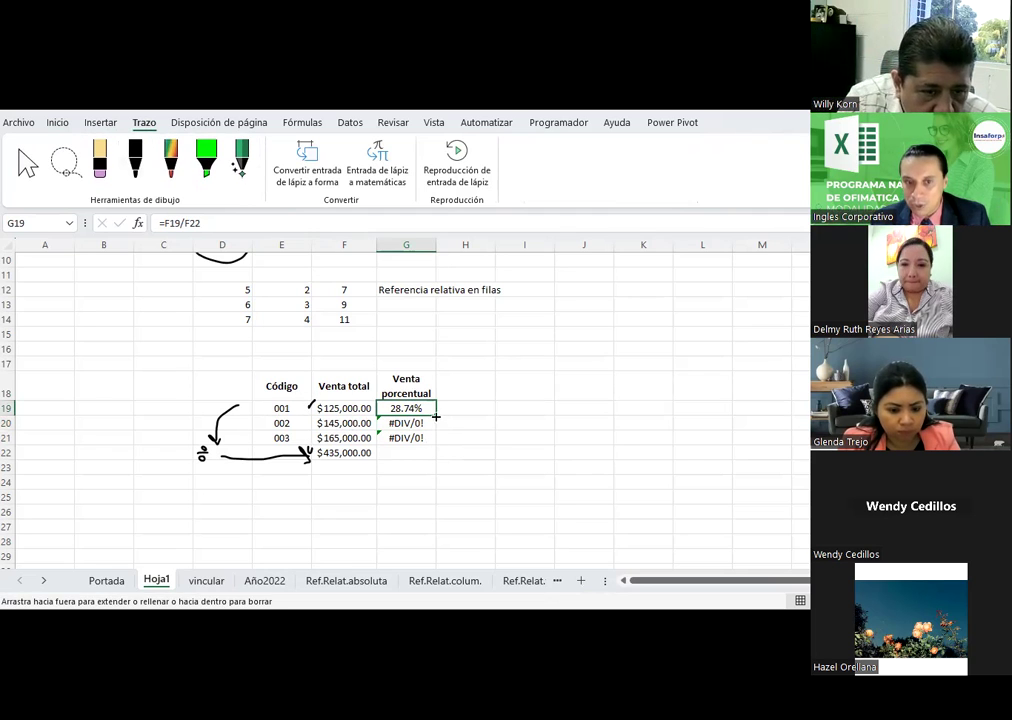
left_click_drag(437, 416, 437, 444)
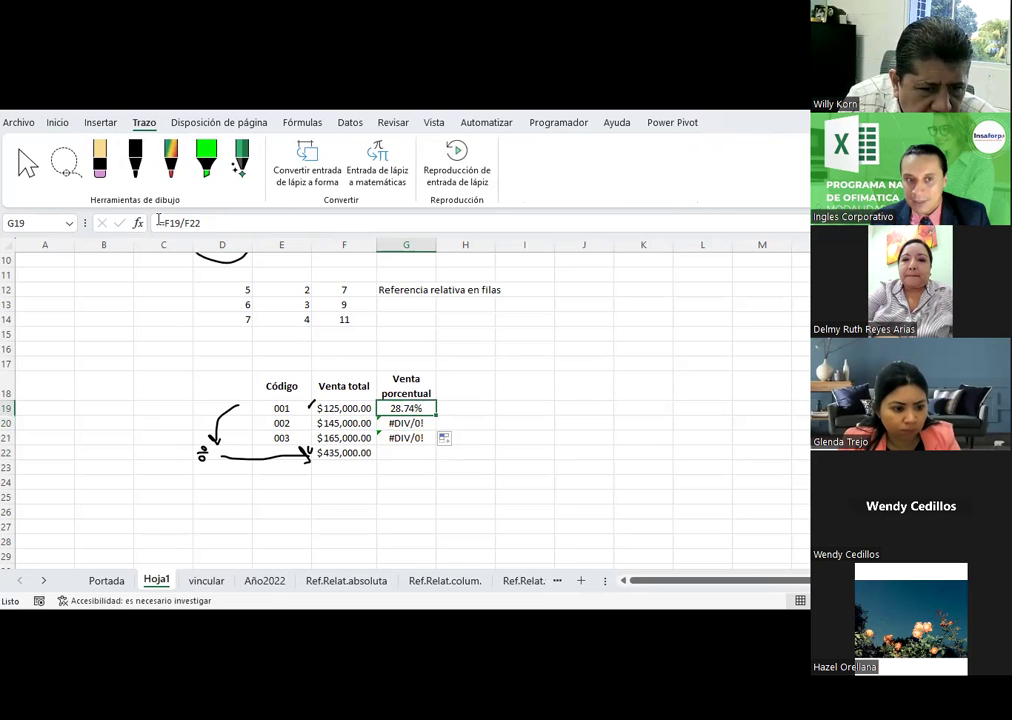
left_click(414, 427)
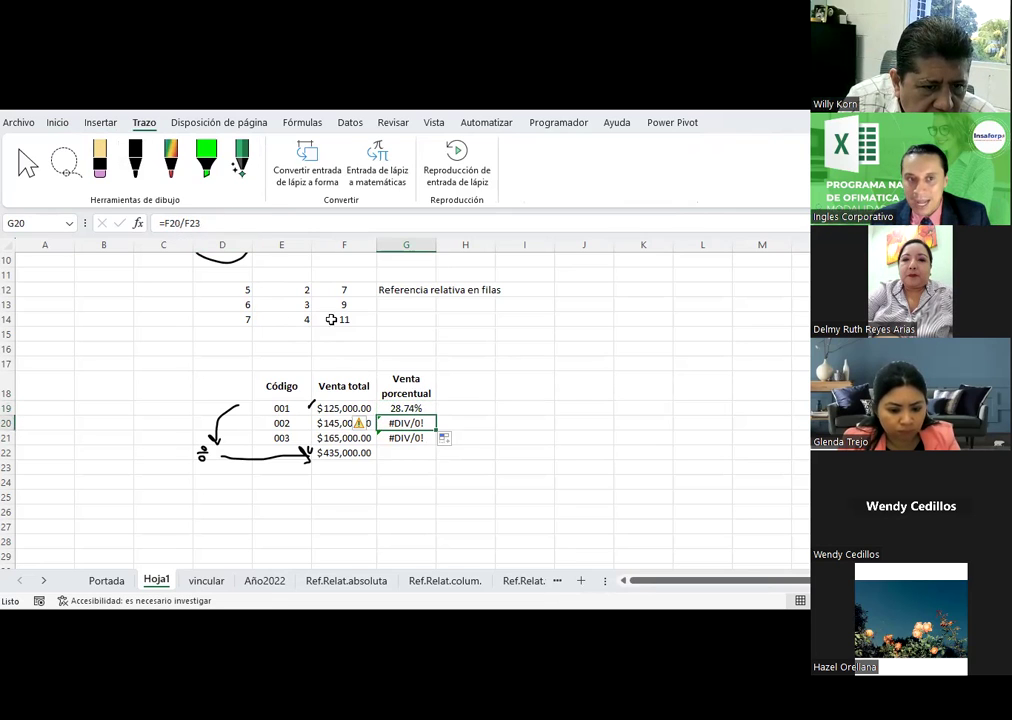
Compare G19's =F19/F22 with G20's =F20/F23 against the sales values and F22 total
left_click(504, 398)
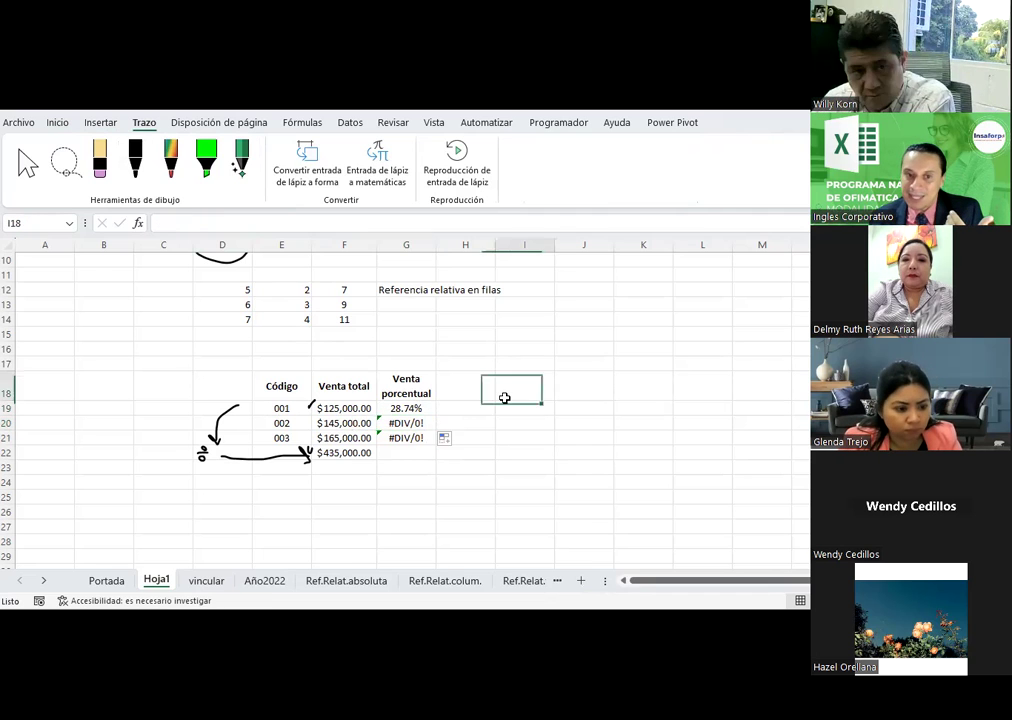
left_click(367, 410)
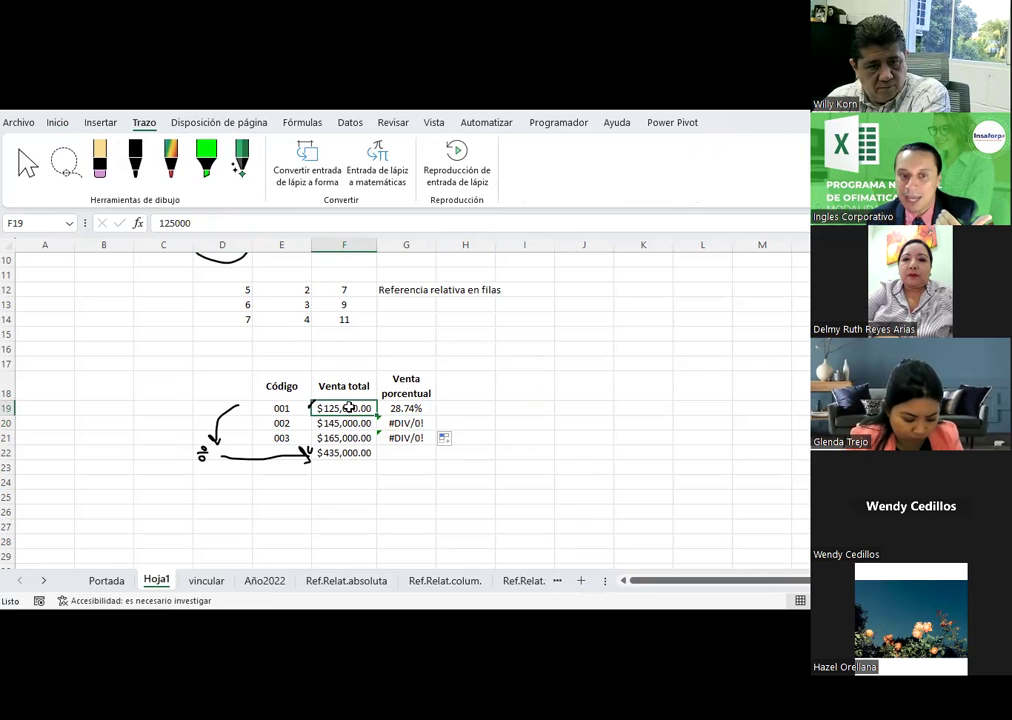
left_click(343, 455)
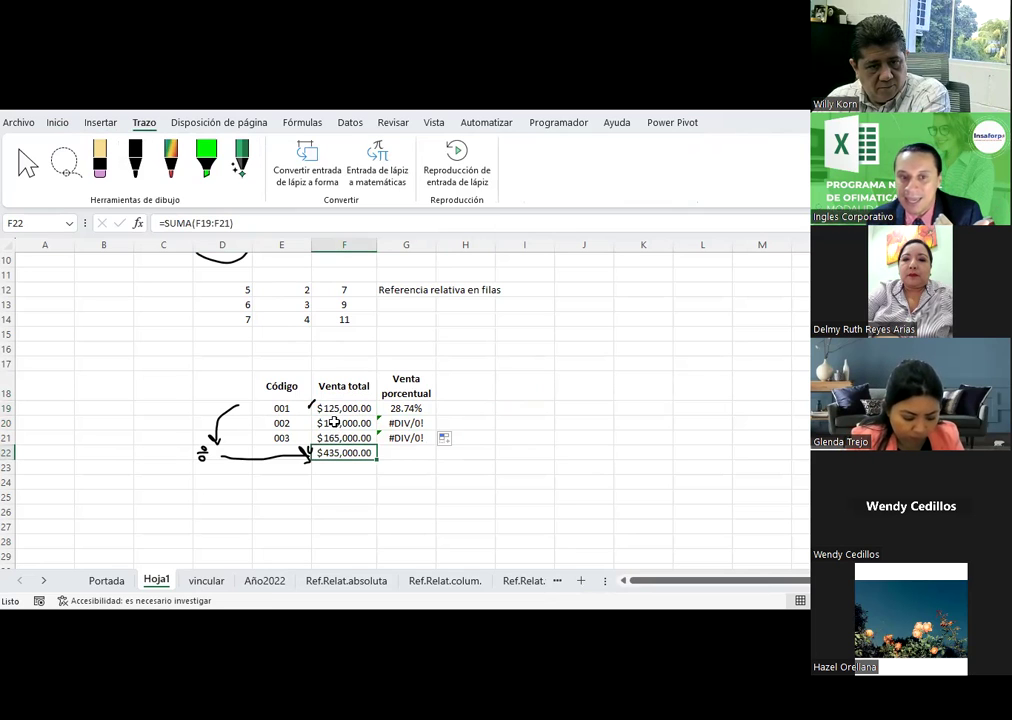
left_click(335, 422)
left_click(346, 452)
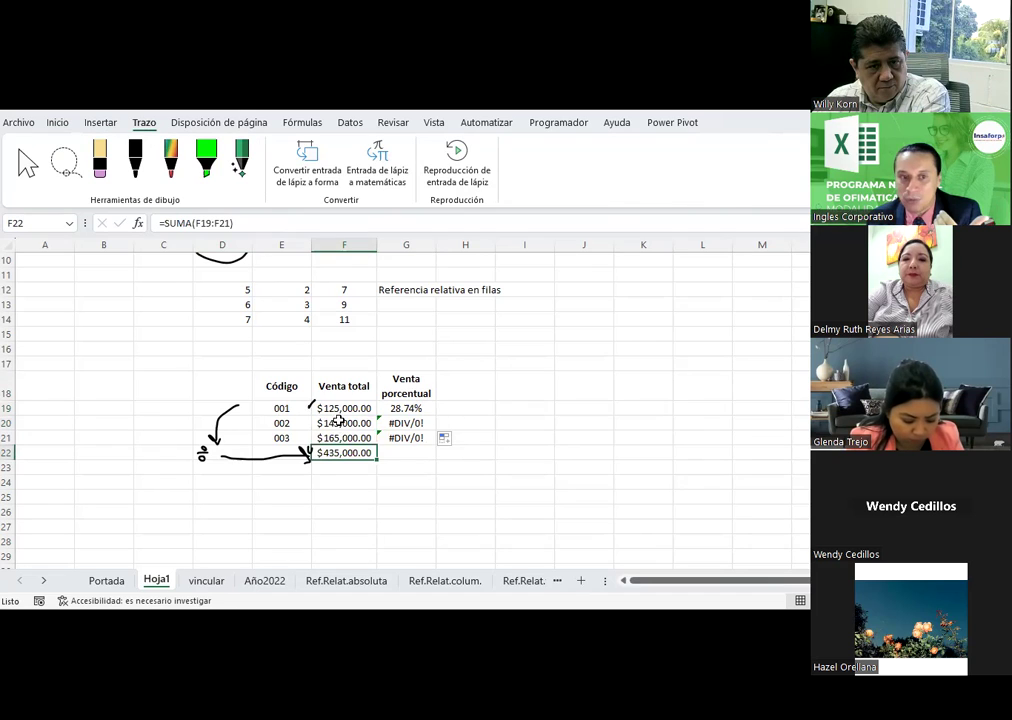
left_click(340, 421)
left_click(407, 423)
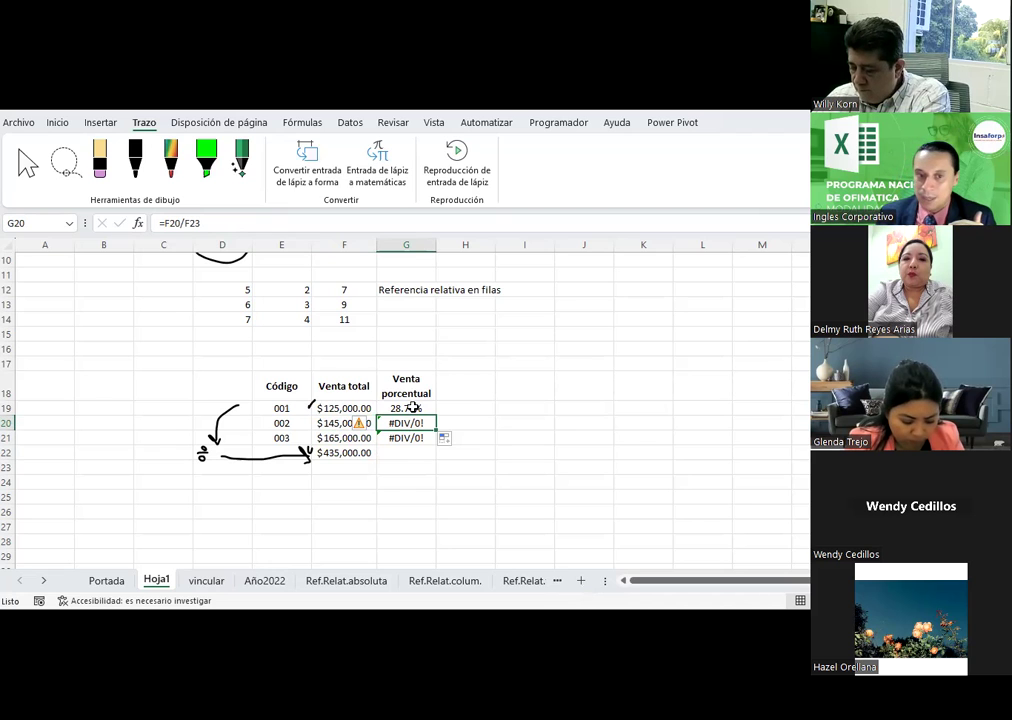
left_click(412, 408)
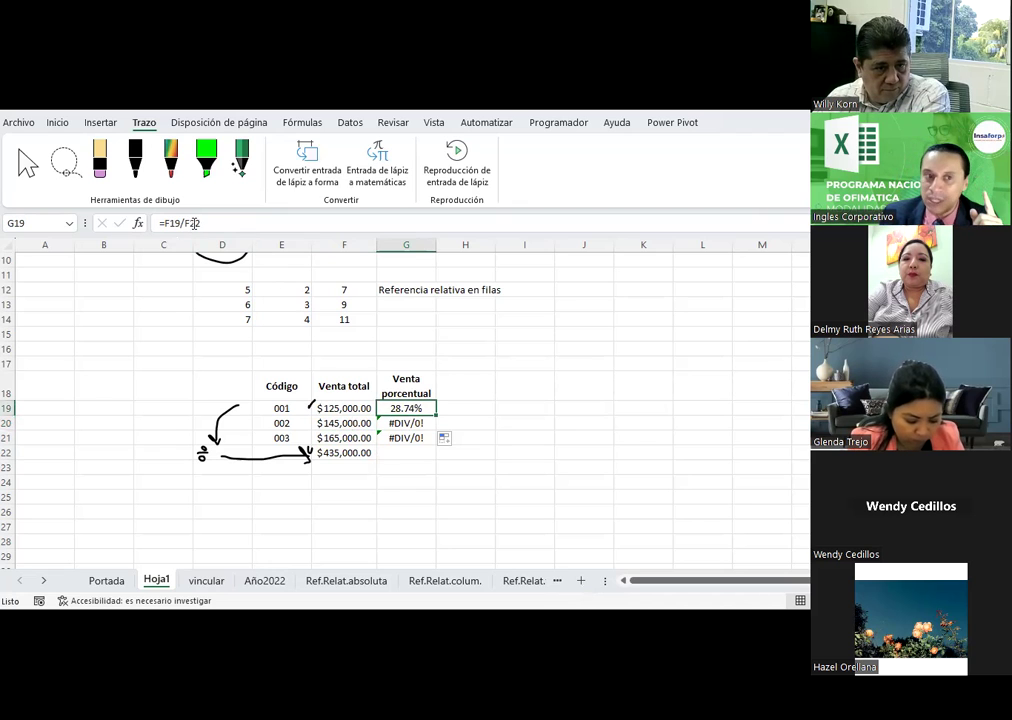
left_click(412, 422)
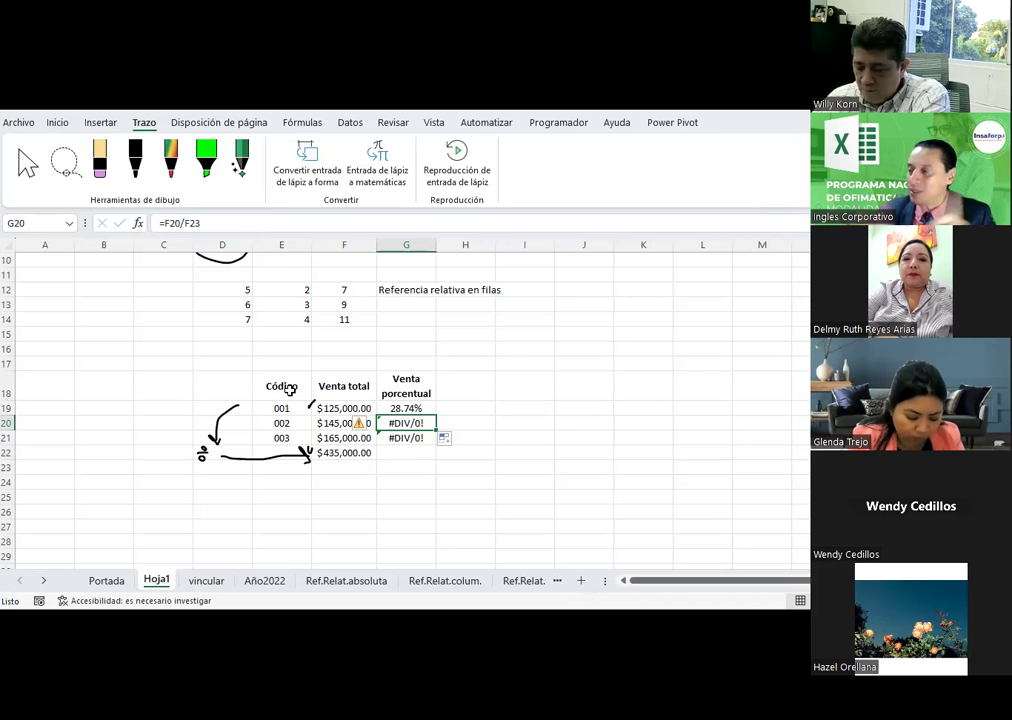
left_click(425, 408)
left_click(415, 424)
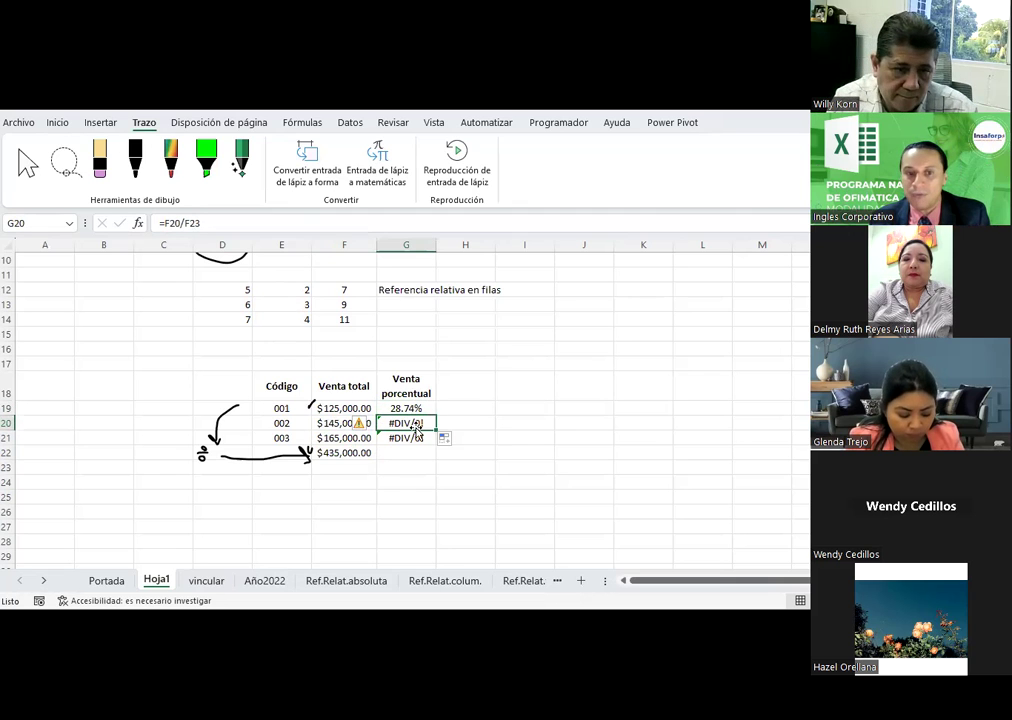
left_click(370, 453)
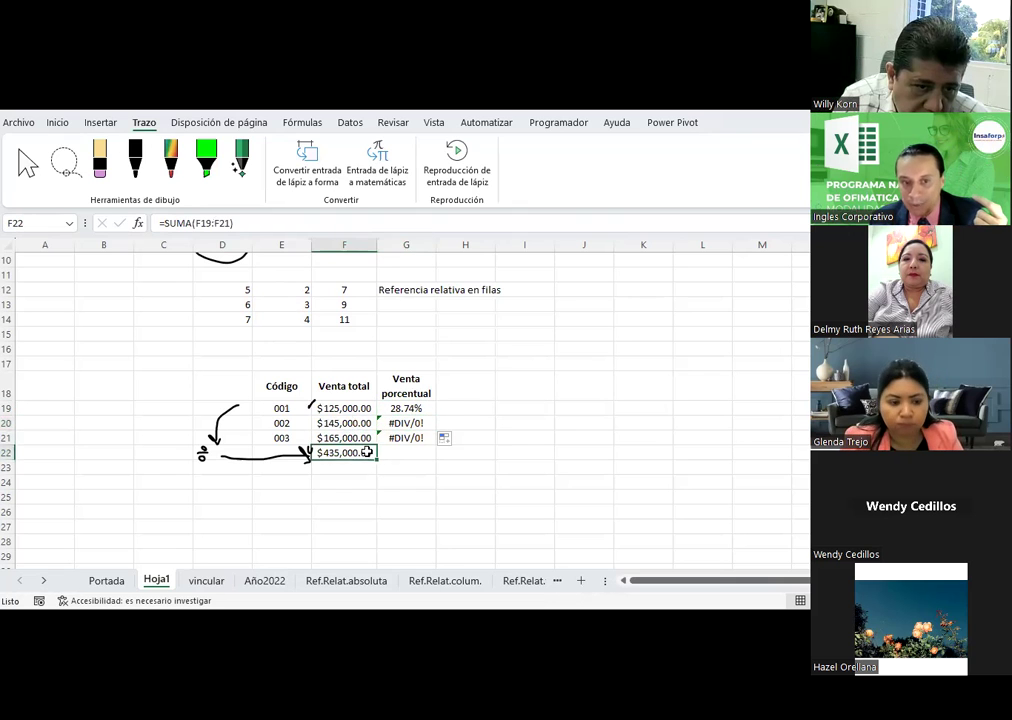
Bold the $435,000.00 total in F22 and point out the sales values summed above it
left_click(57, 122)
left_click(94, 174)
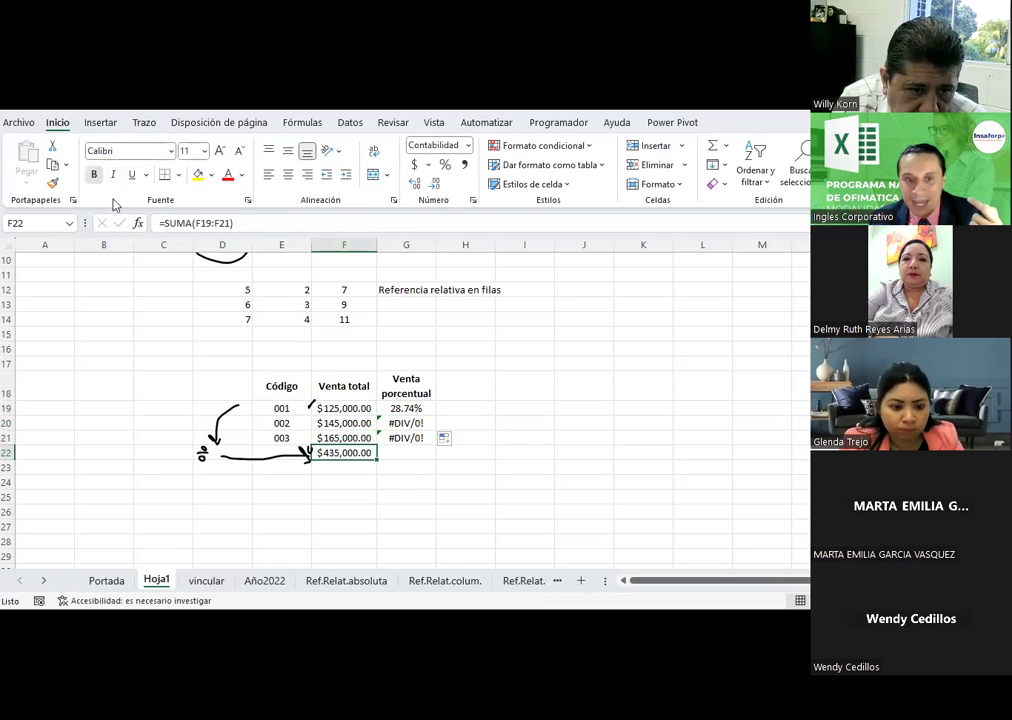
left_click(345, 423)
left_click(345, 438)
left_click(345, 423)
left_click(342, 438)
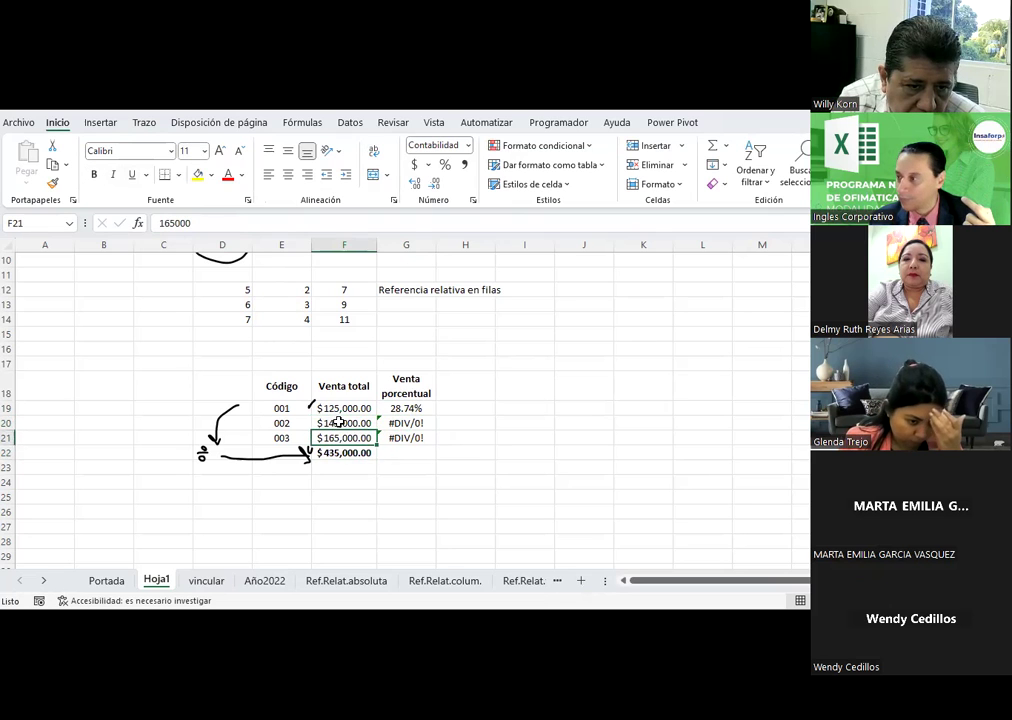
left_click(346, 452)
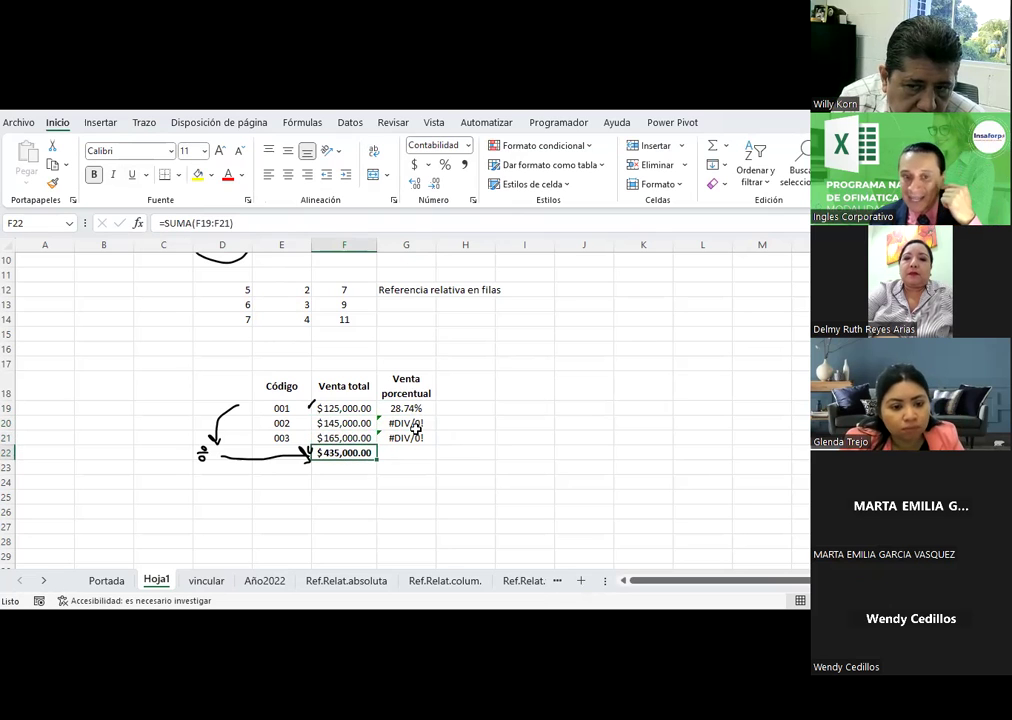
Change G19 to =F19/$F$22 and fill it down to G21 (28.74%, 33.33%, 37.93%)
left_click(414, 408)
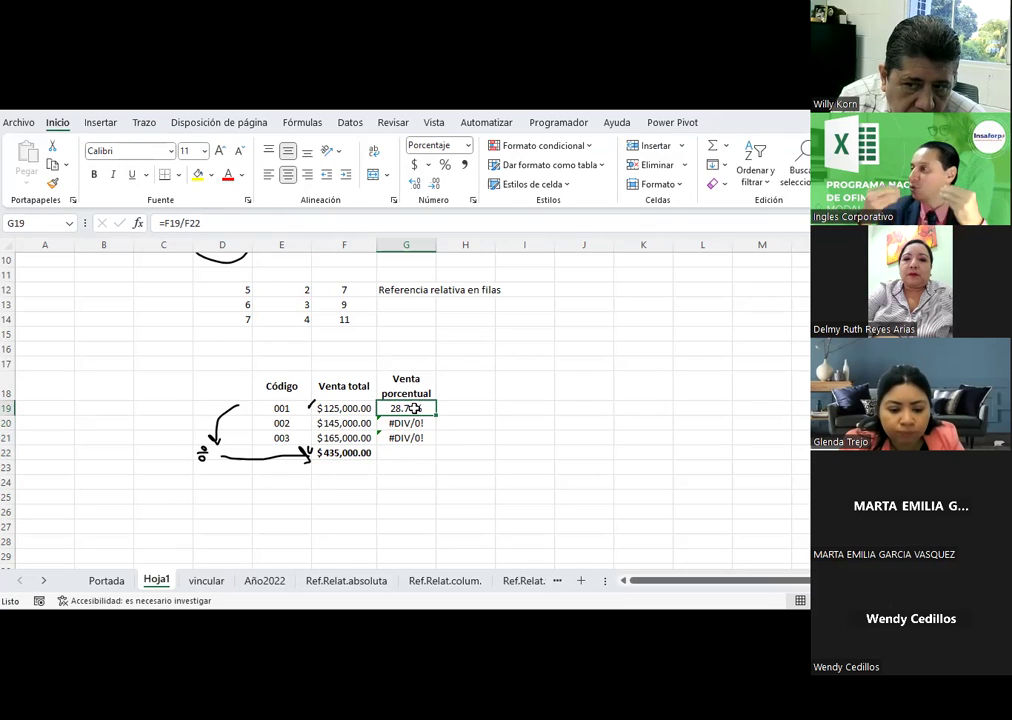
left_click(186, 223)
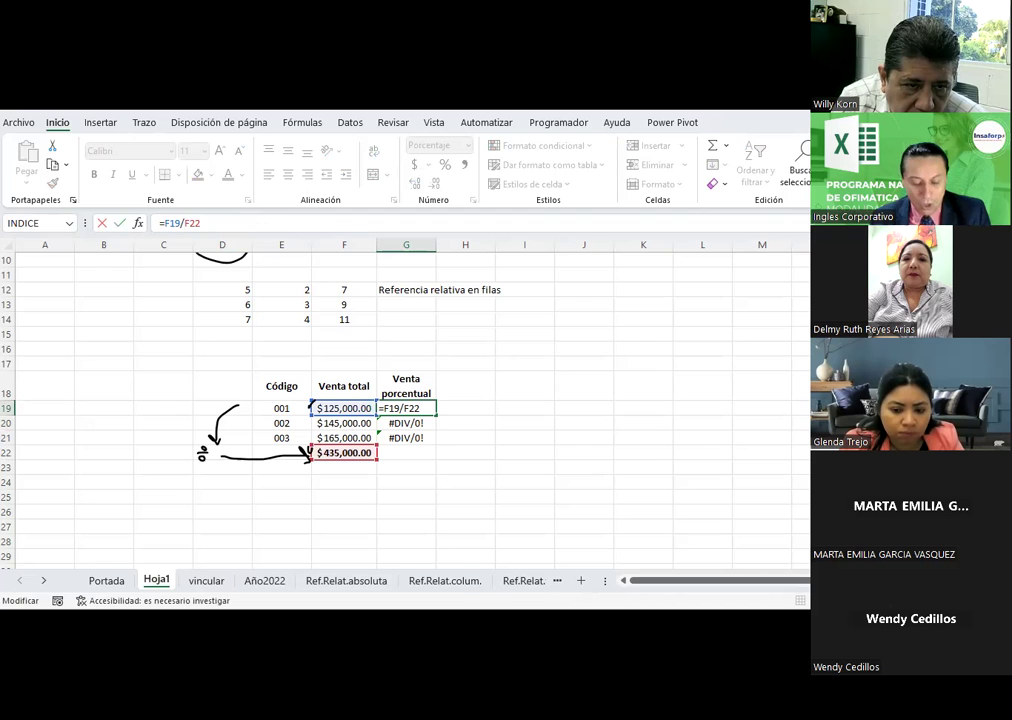
type("$F$")
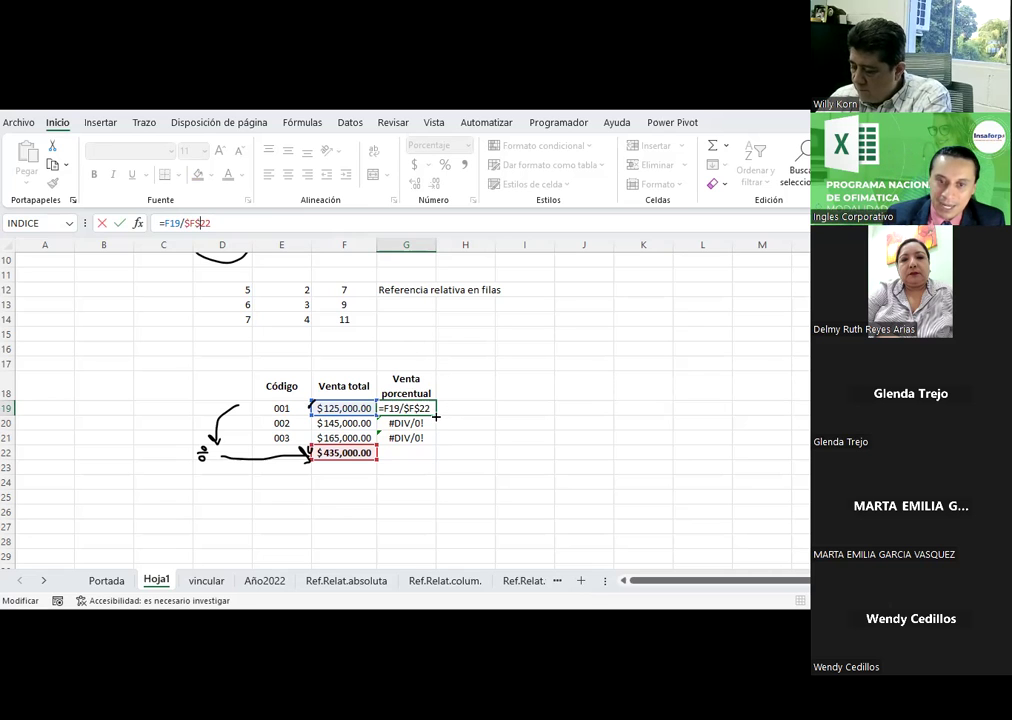
key("ctrl+Return")
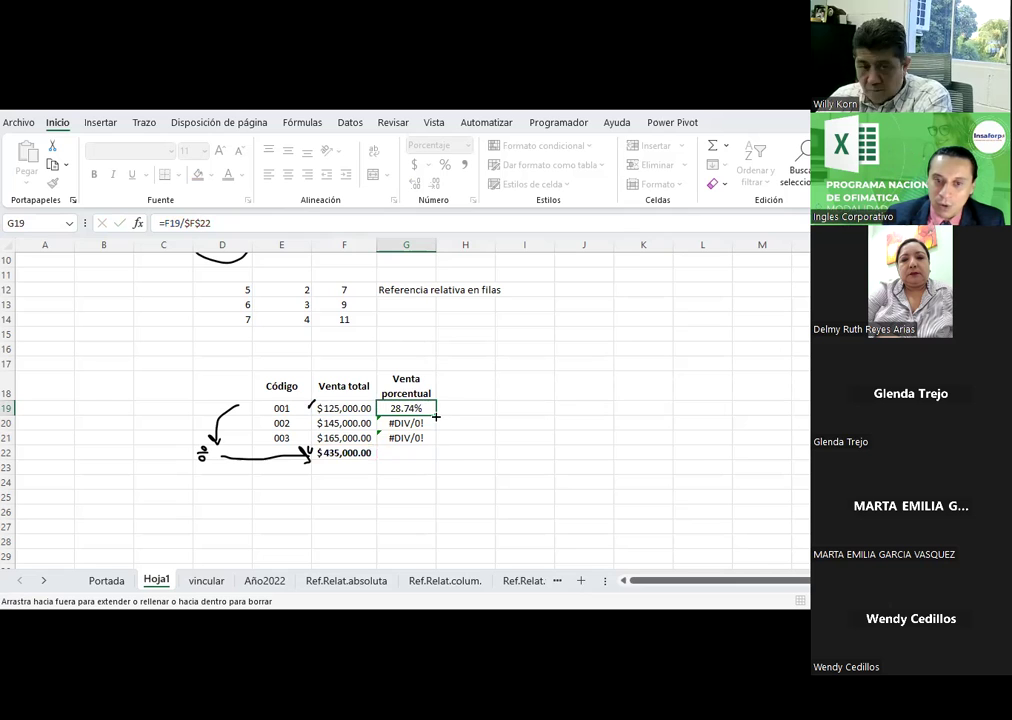
left_click_drag(435, 446, 434, 442)
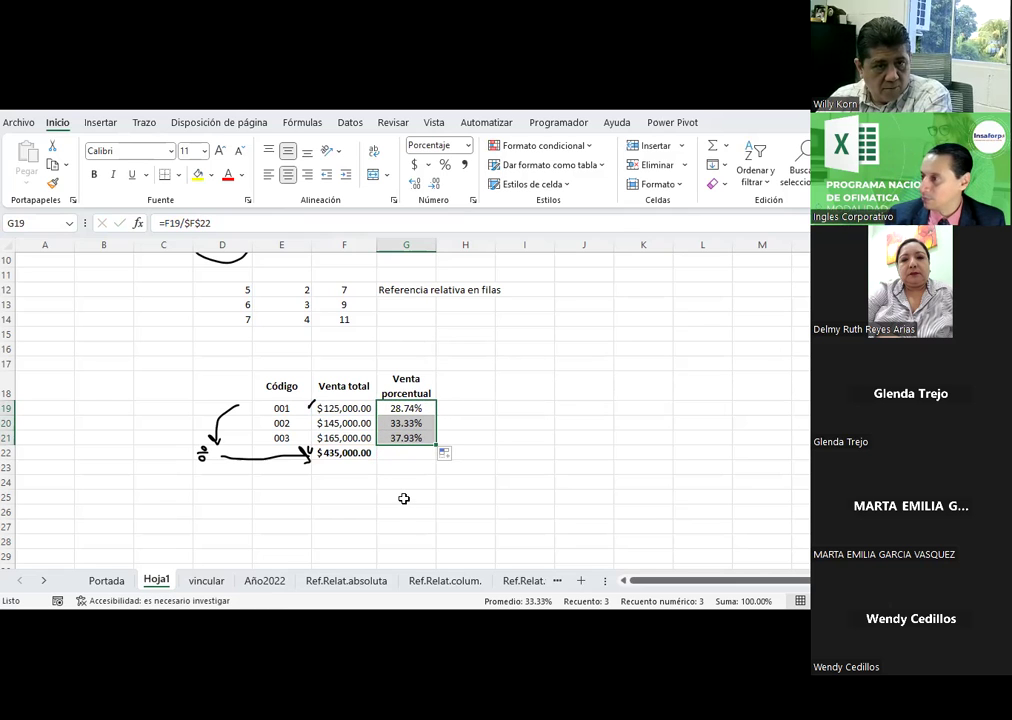
Give the F22 total a thick bottom border and a yellow fill
left_click(418, 424)
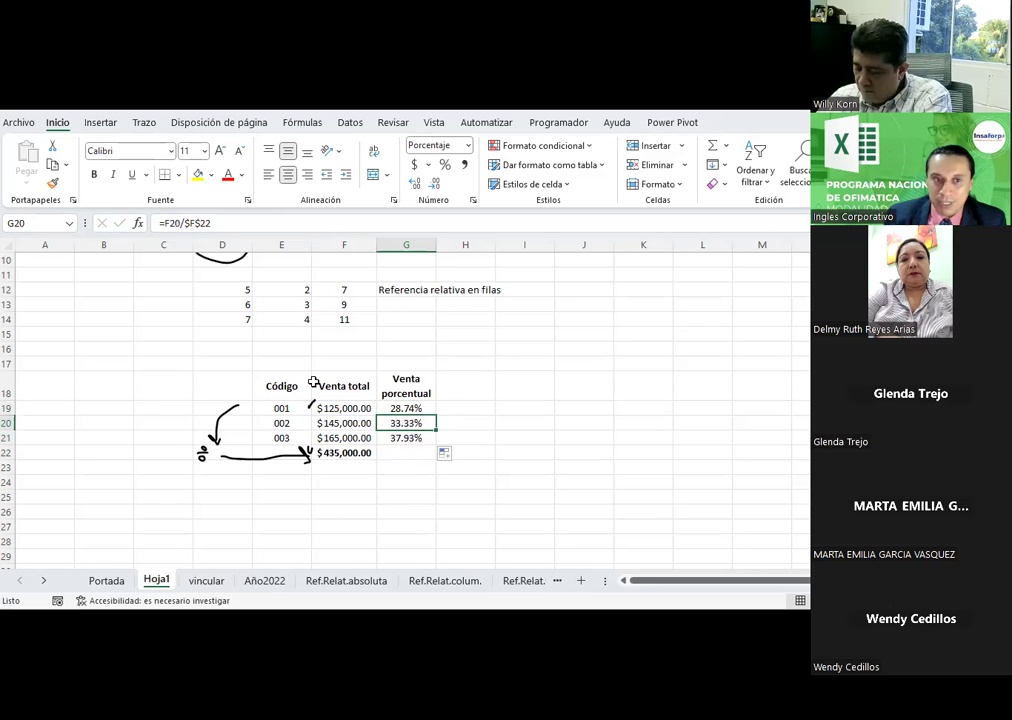
left_click(346, 452)
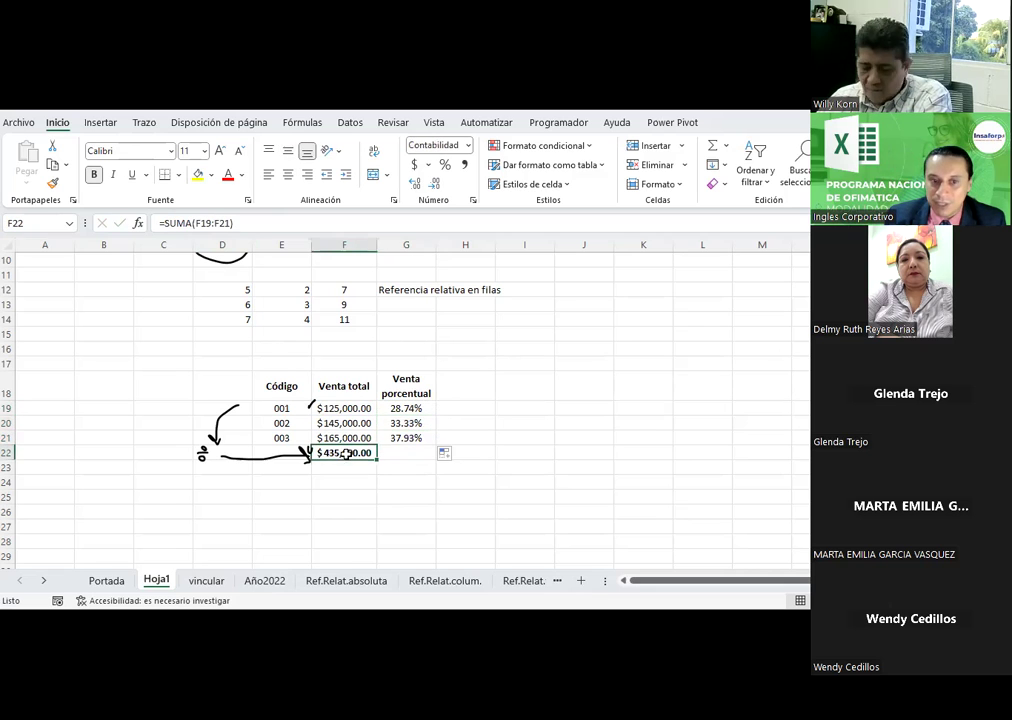
left_click(178, 174)
left_click(226, 364)
left_click(198, 176)
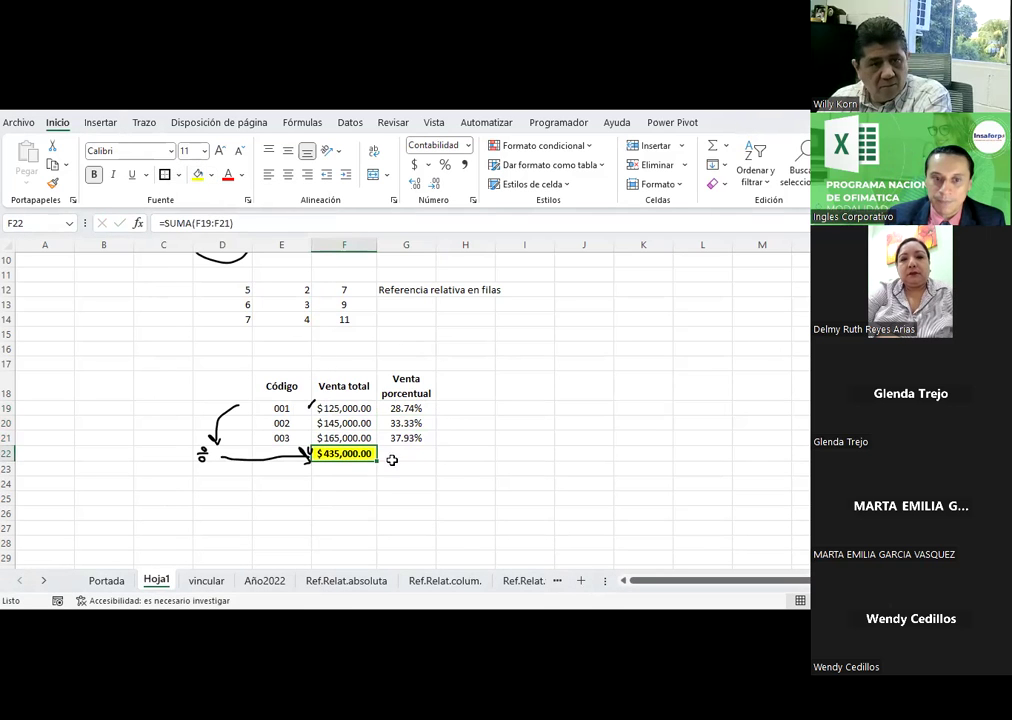
left_click(406, 468)
Review the sales values, the SUMA total and the anchored percentage formulas in G19:G21
left_click(386, 437)
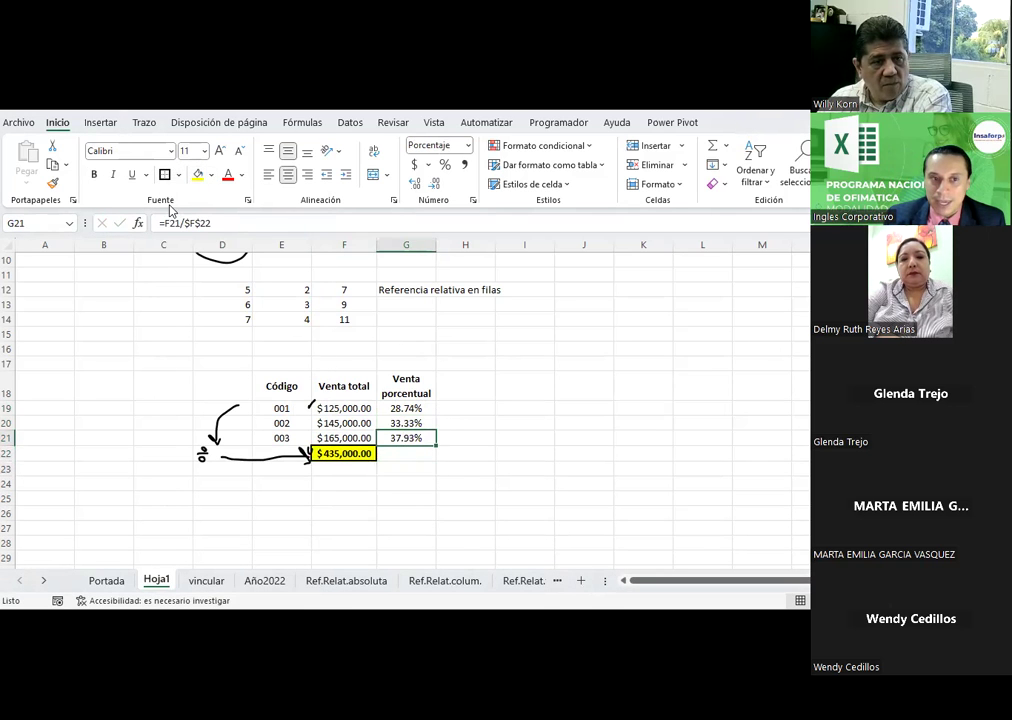
left_click(343, 437)
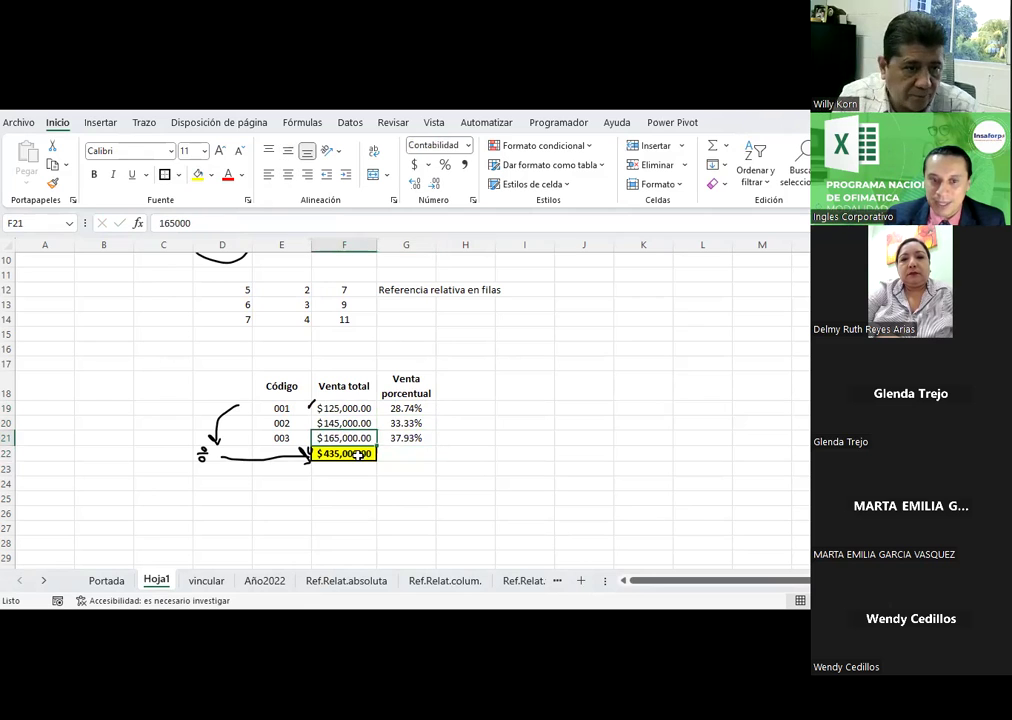
left_click(358, 453)
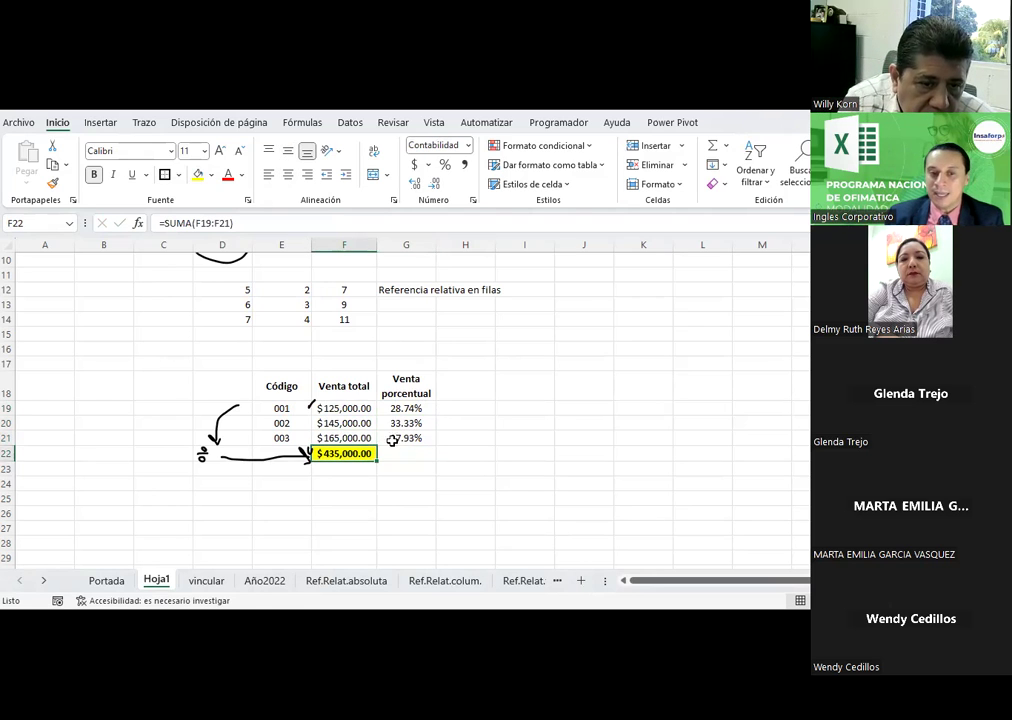
left_click(400, 409)
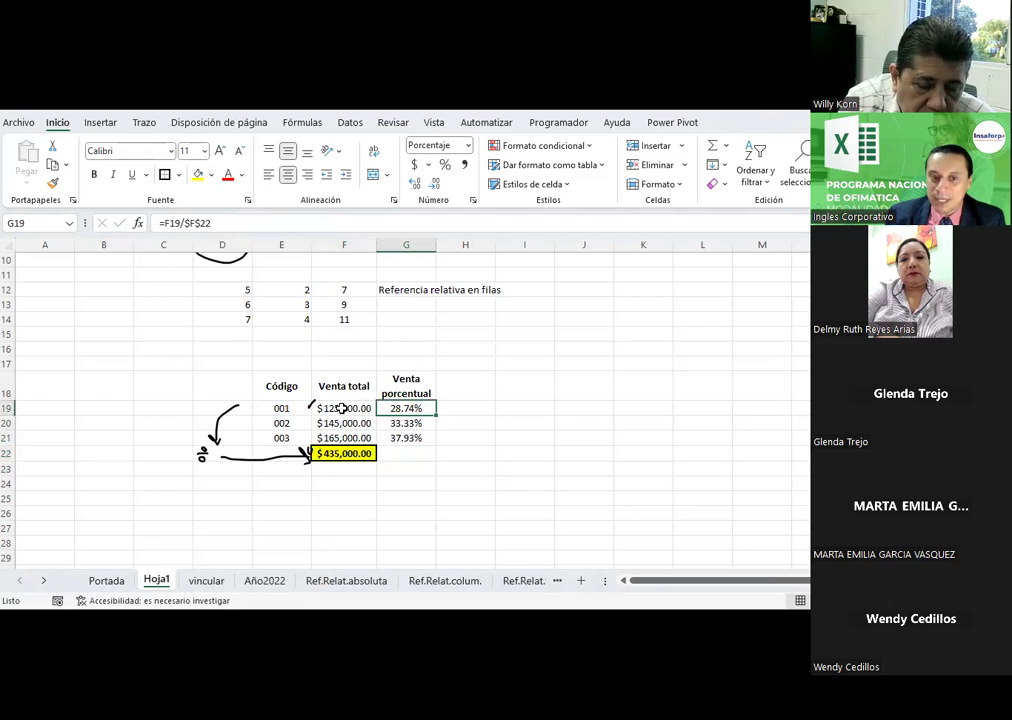
left_click(342, 408)
left_click(340, 422)
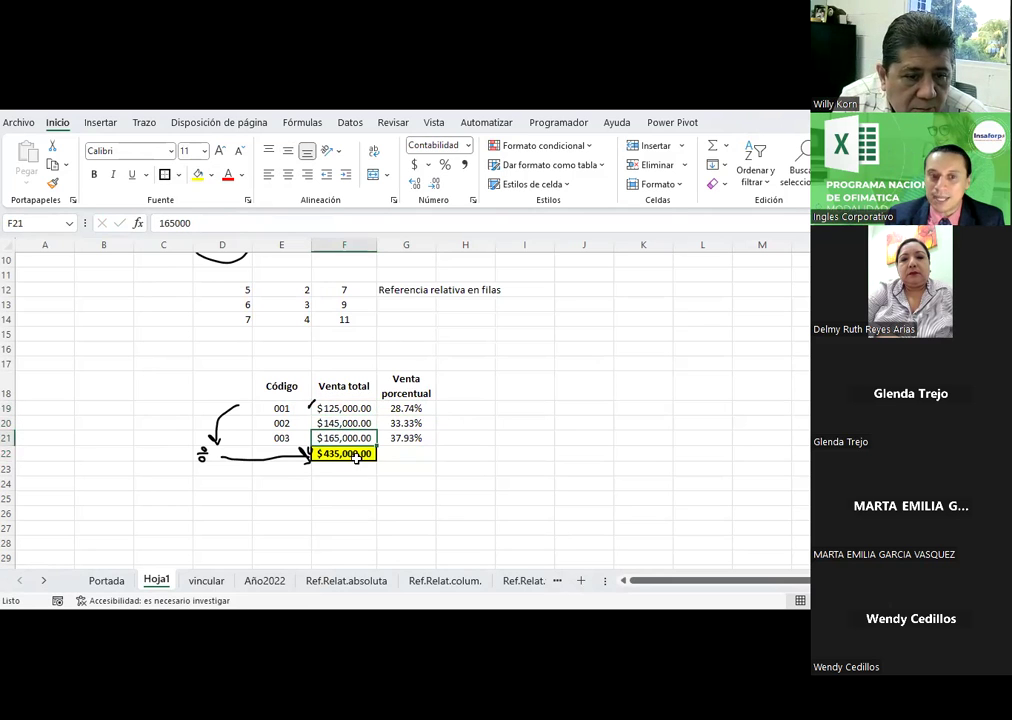
left_click(360, 453)
left_click(405, 408)
left_click(405, 423)
left_click(405, 438)
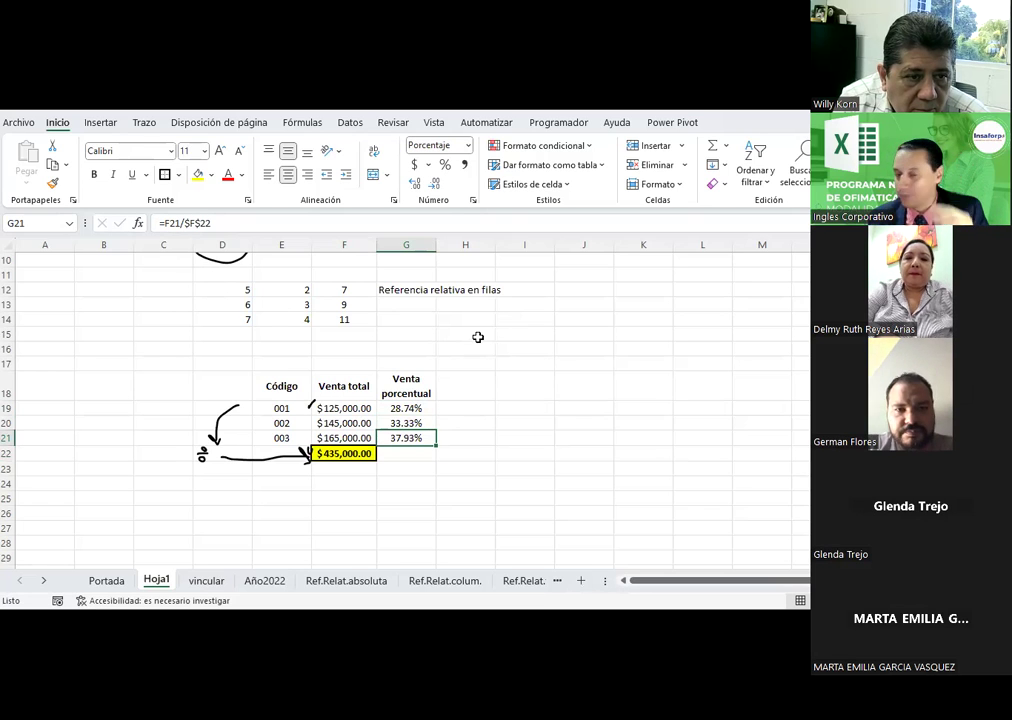
Type the note 'Referencia absoluta en celda' in H19
left_click(470, 407)
type("Referencia absoluta en celda")
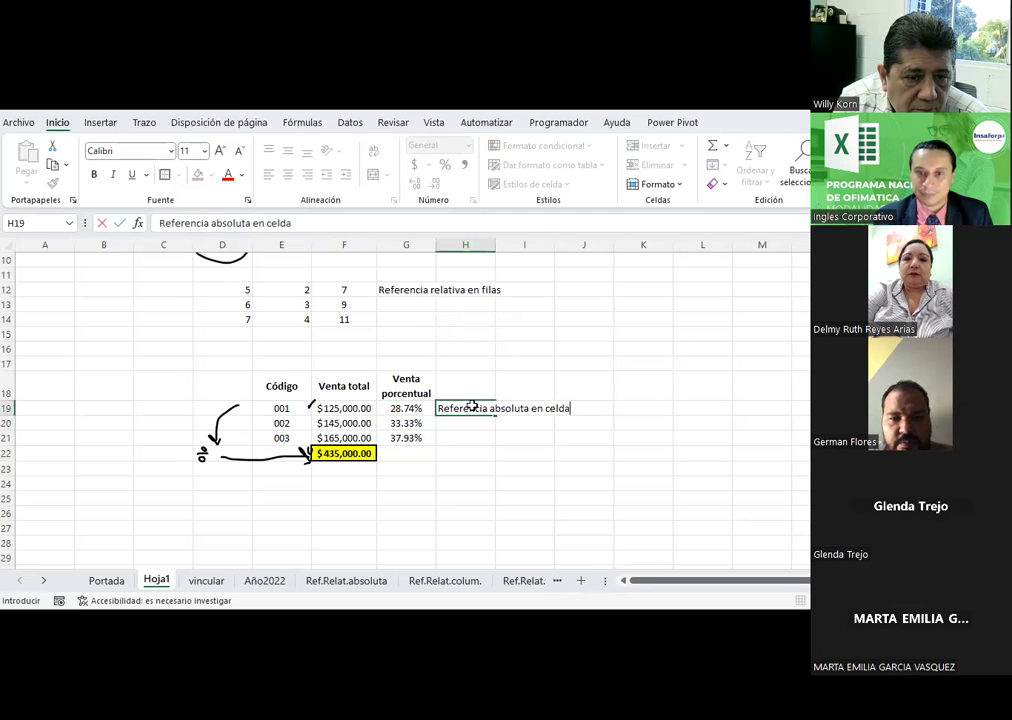
key("Return")
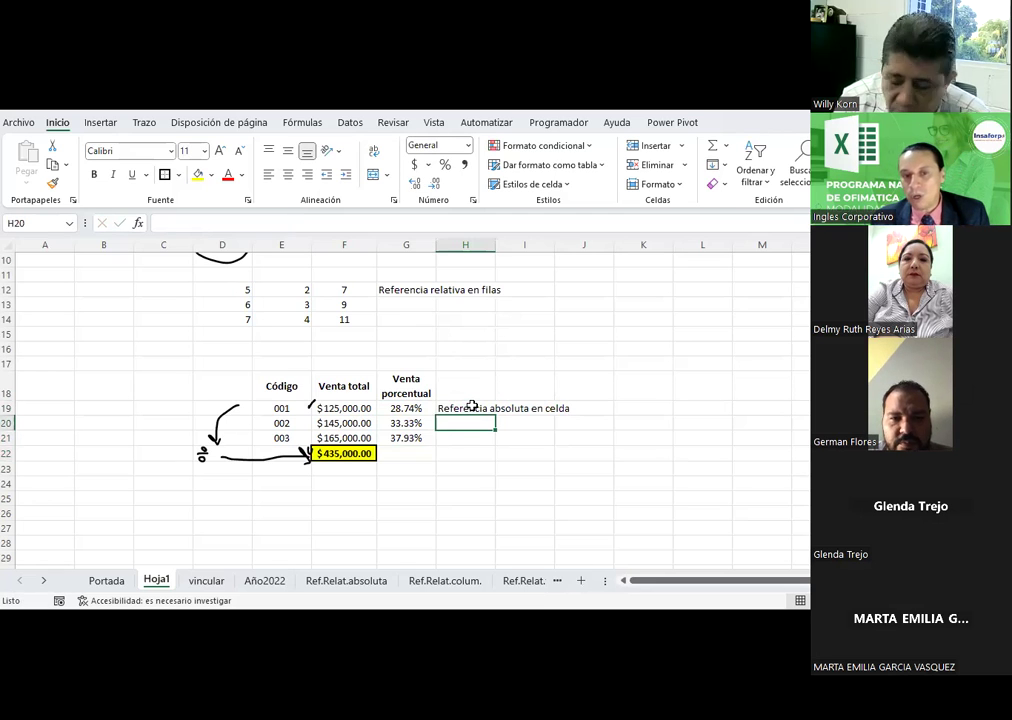
Cycle G19's F22 reference with F4 back to =F19/$F$22 and re-commit it
left_click(414, 411)
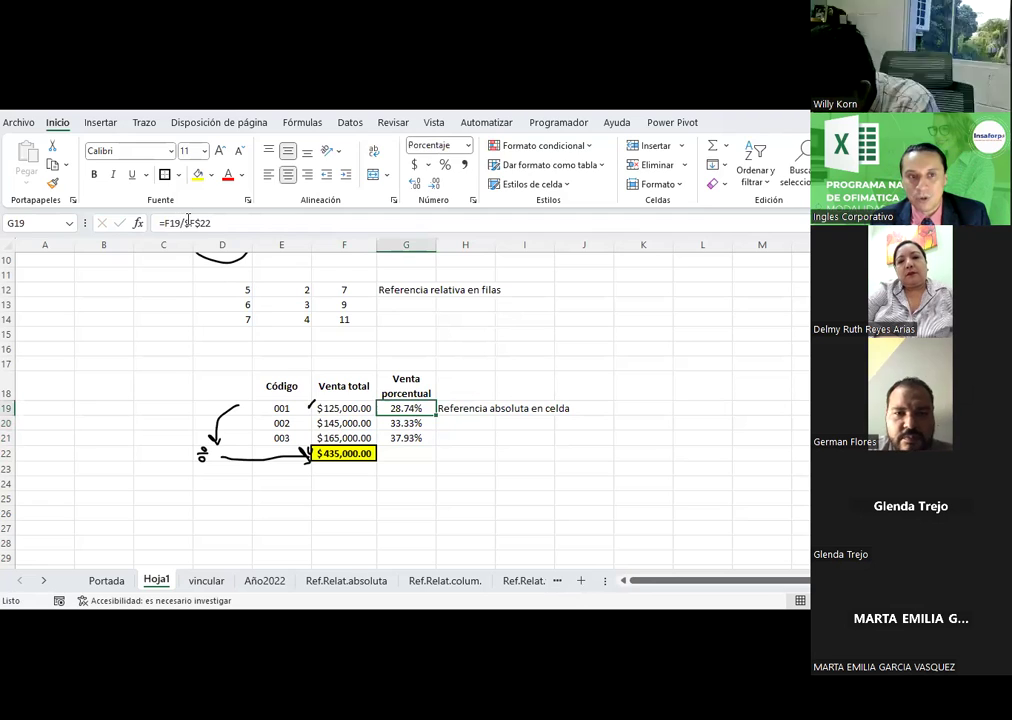
key("F2")
key("F4")
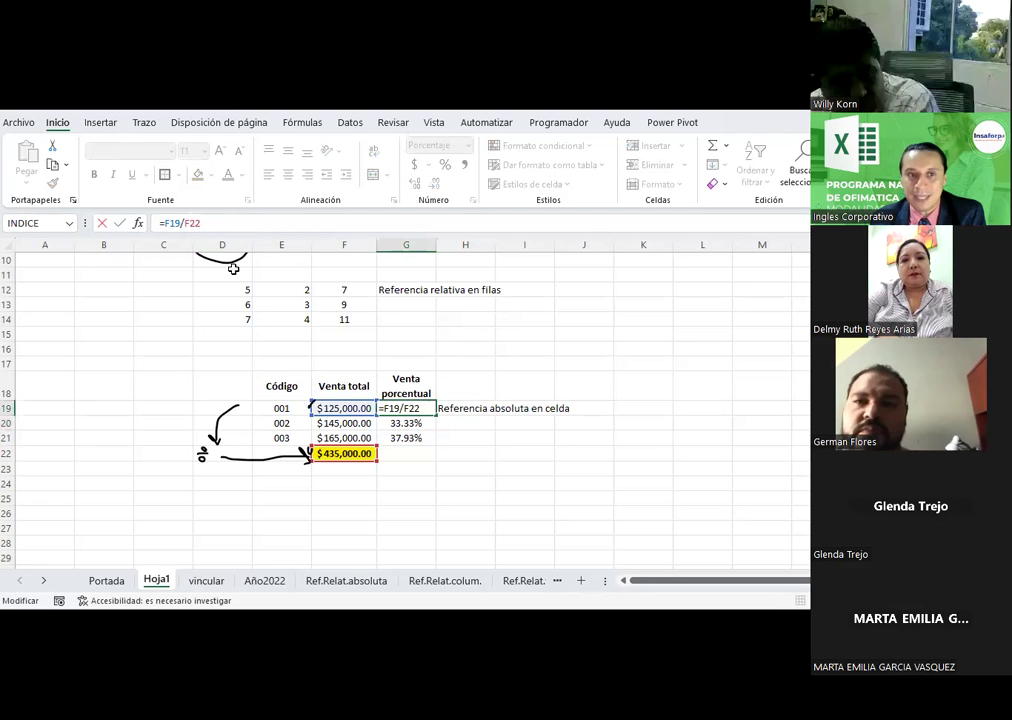
key("F4")
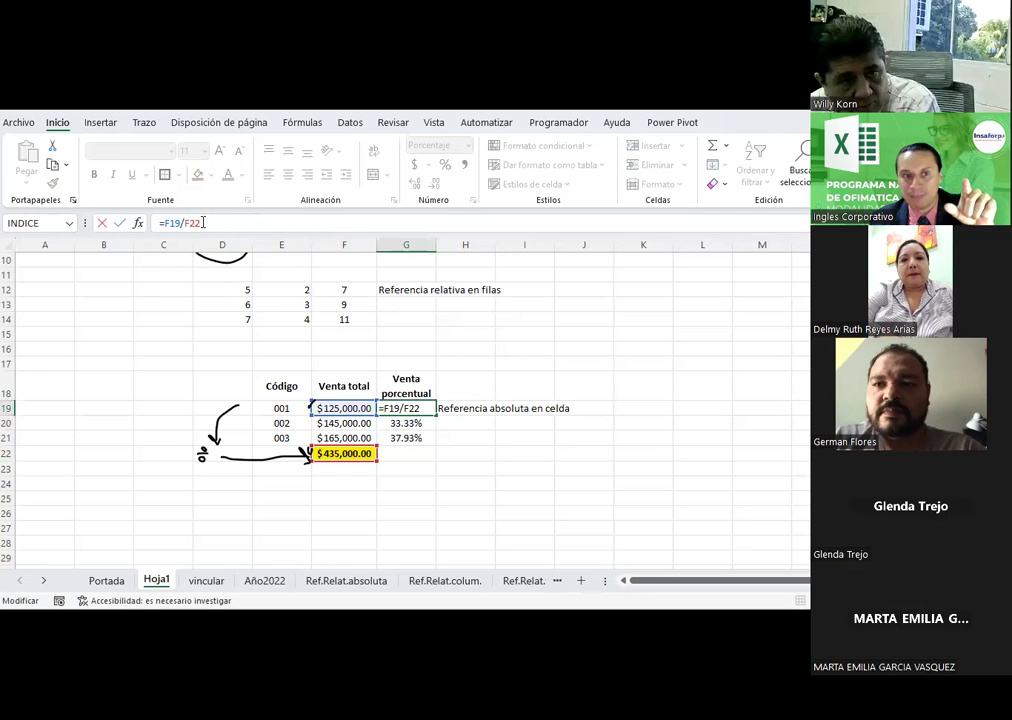
key("F4")
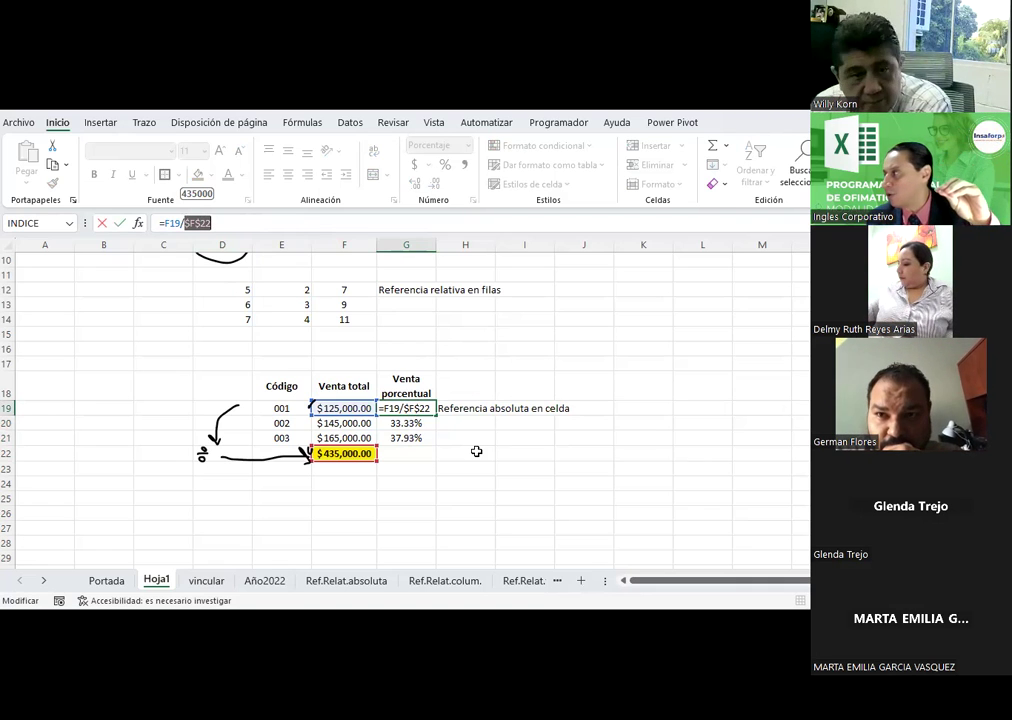
key("Return")
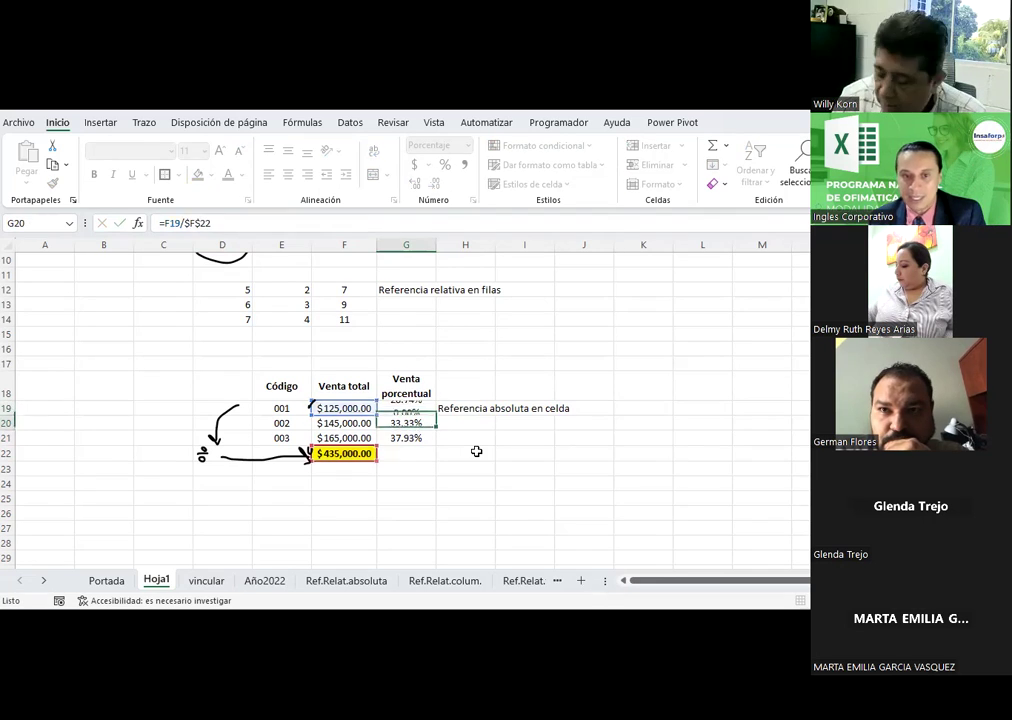
left_click(492, 470)
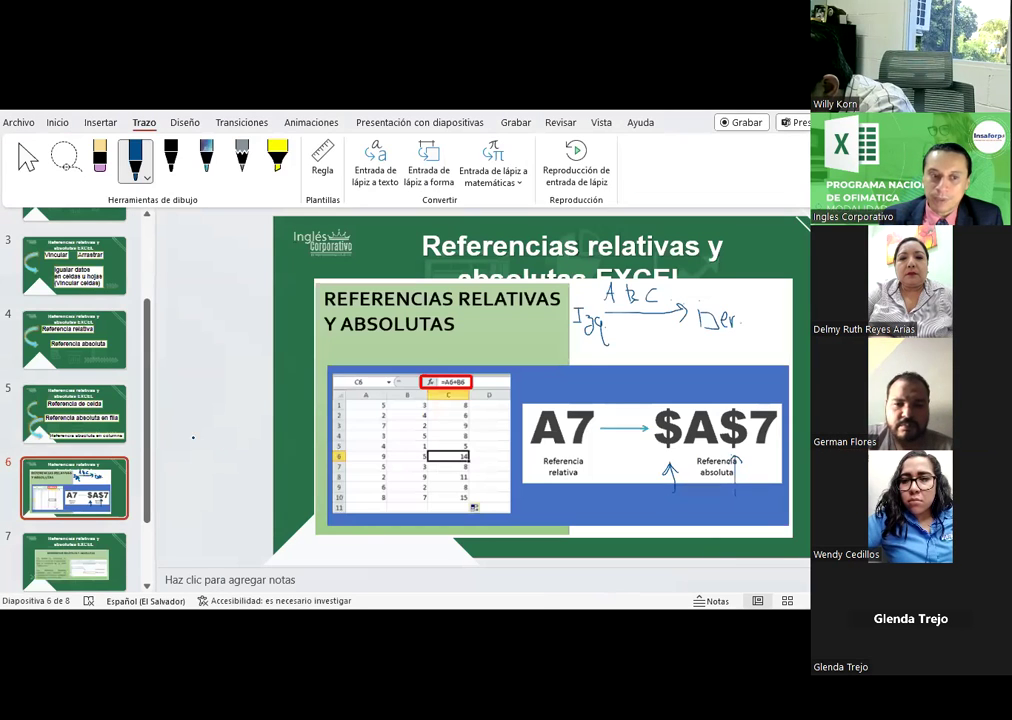
Preview slides 7 and 8, then go back to slide 6
scroll(107, 463, "down", 2)
left_click(107, 463)
left_click(100, 515)
left_click(97, 405)
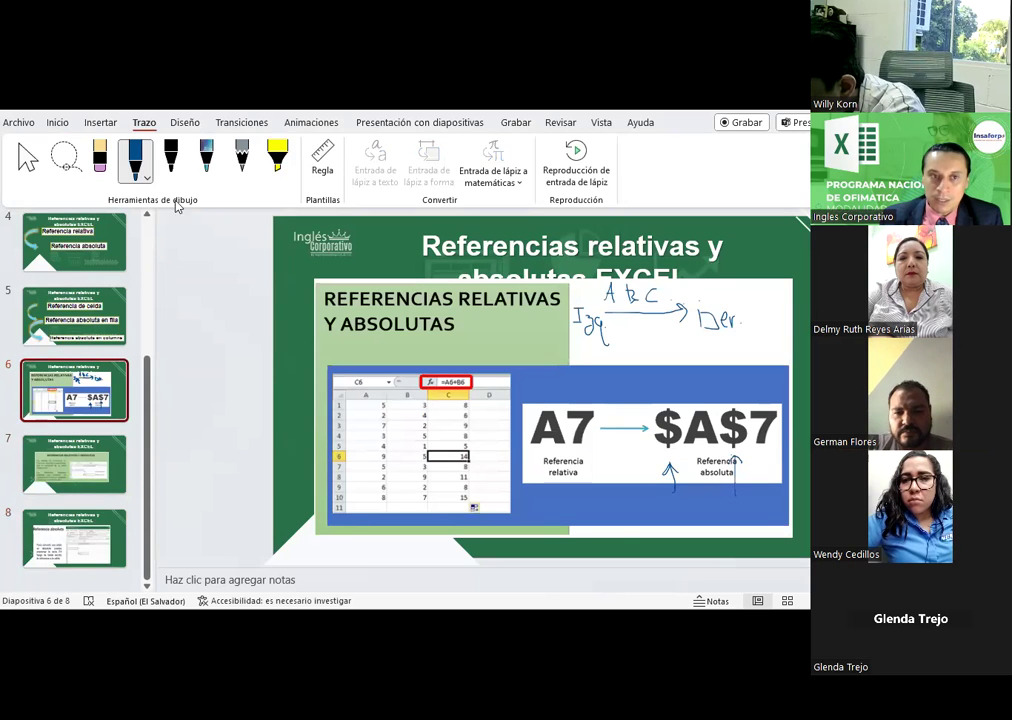
Switch the pen to yellow ink and handwrite $A above the $A$7 example
left_click(145, 160)
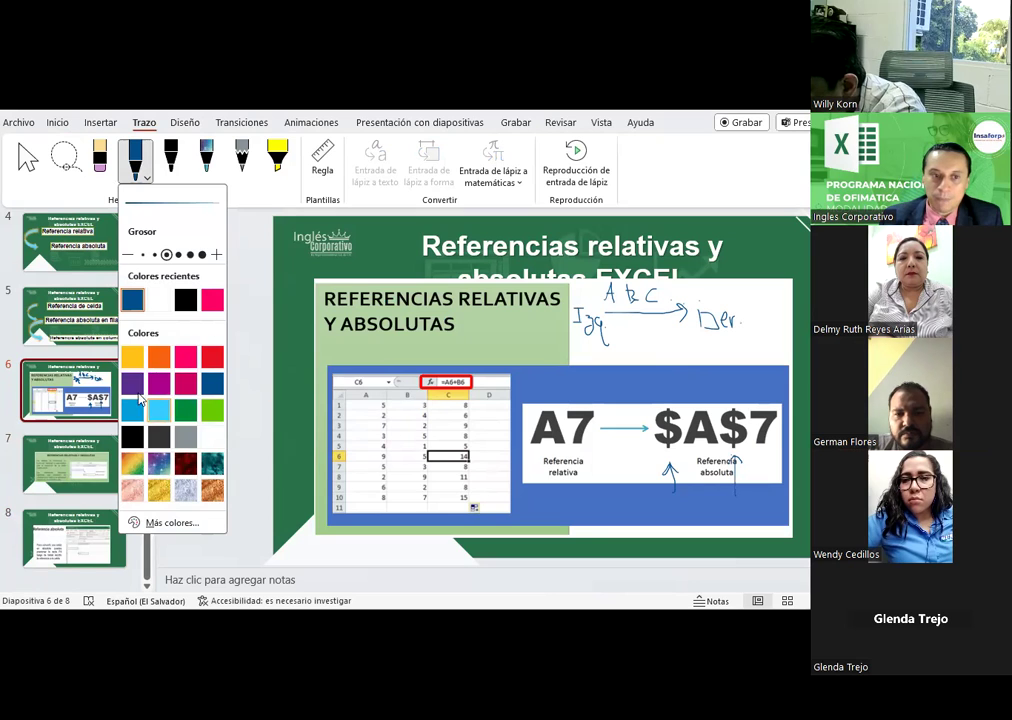
left_click(132, 357)
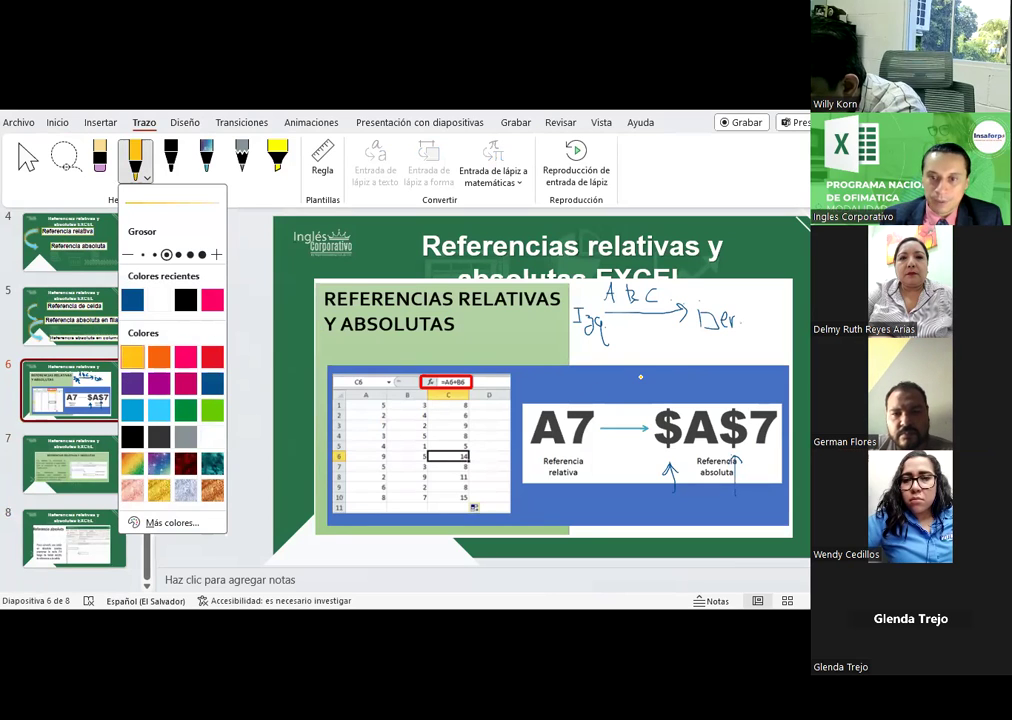
left_click(642, 369)
mouse_move(627, 395)
left_mouse_down()
mouse_move(617, 396)
mouse_move(627, 398)
left_mouse_up()
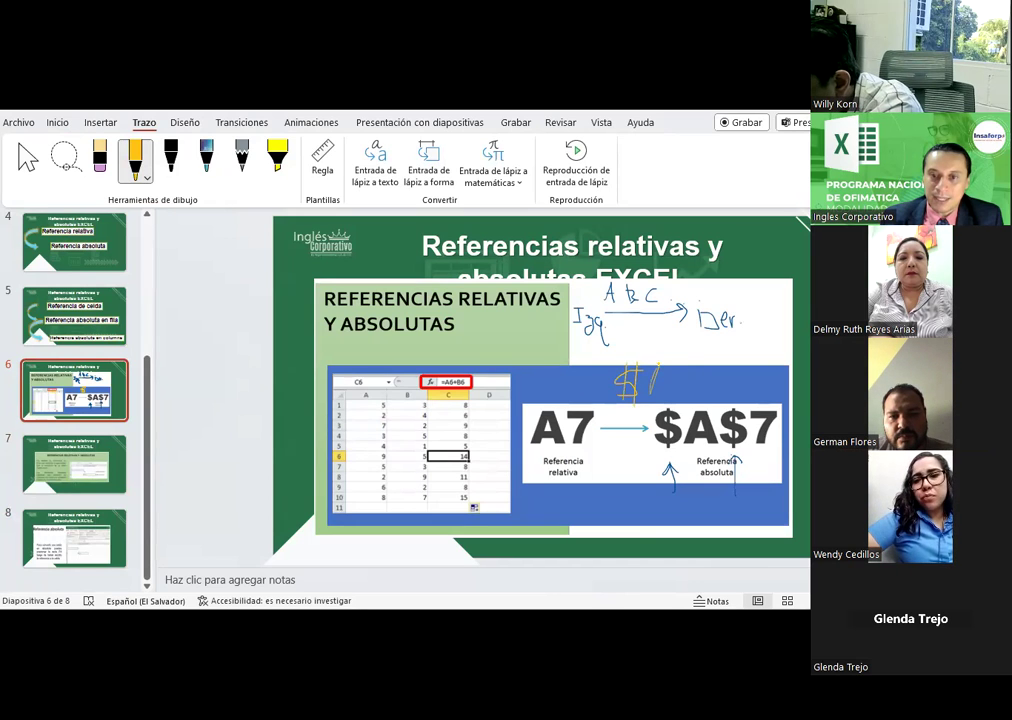
mouse_move(650, 383)
left_mouse_down()
mouse_move(679, 376)
mouse_move(678, 393)
left_mouse_up()
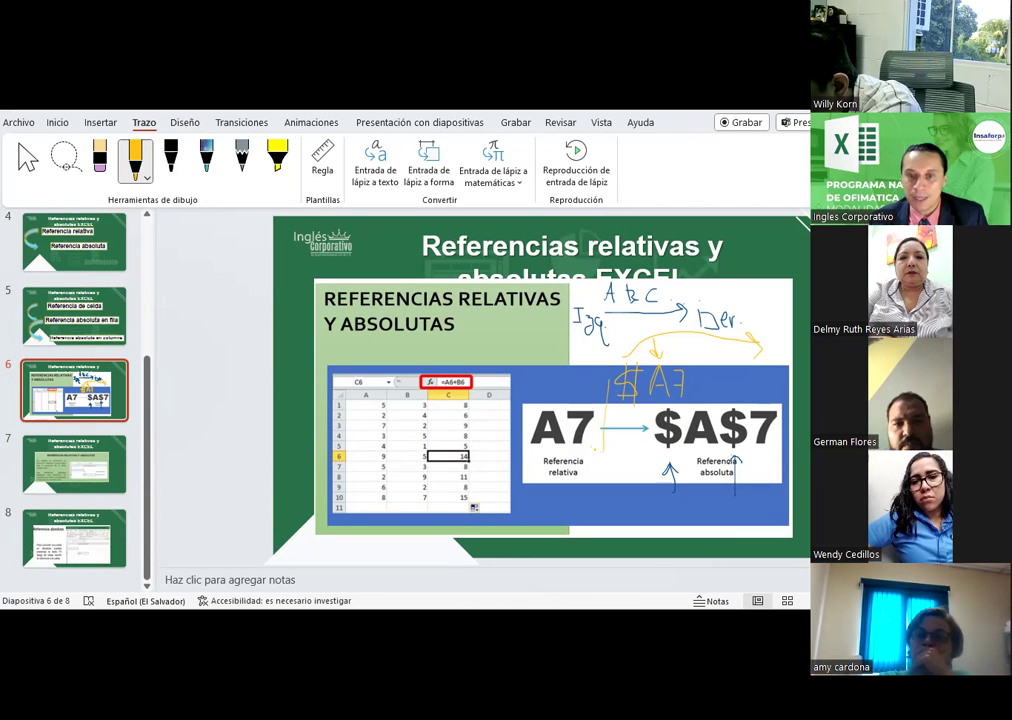
Ink an arrow down to A7, a bracket, a mark under Referencia relativa, and start writing A$7
left_click_drag(592, 445, 606, 448)
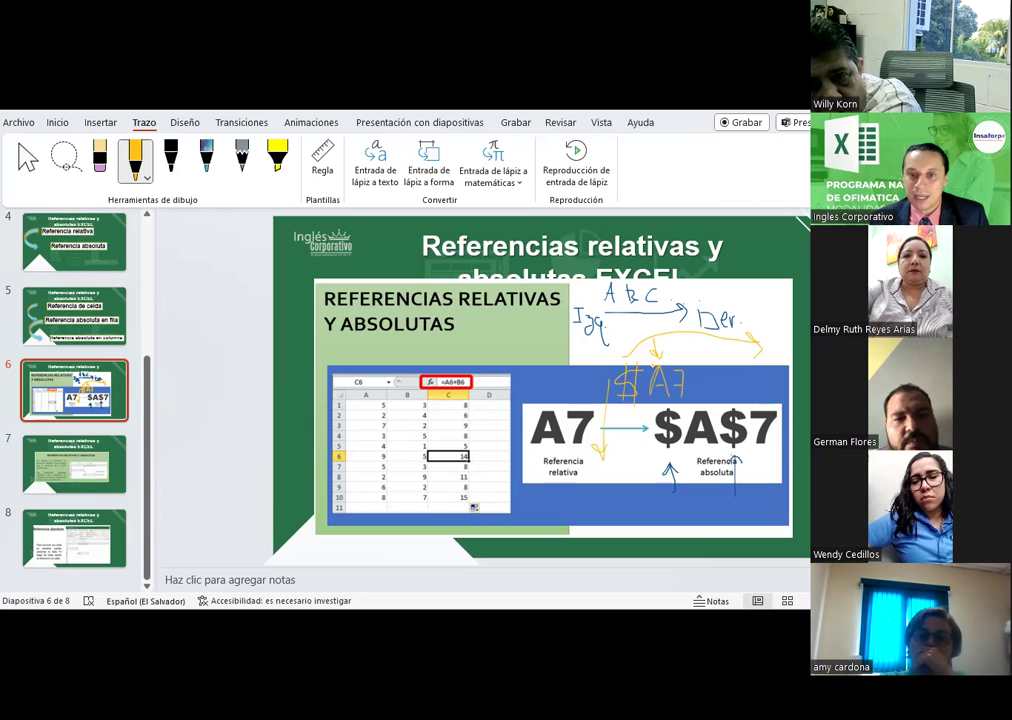
left_click_drag(655, 370, 645, 465)
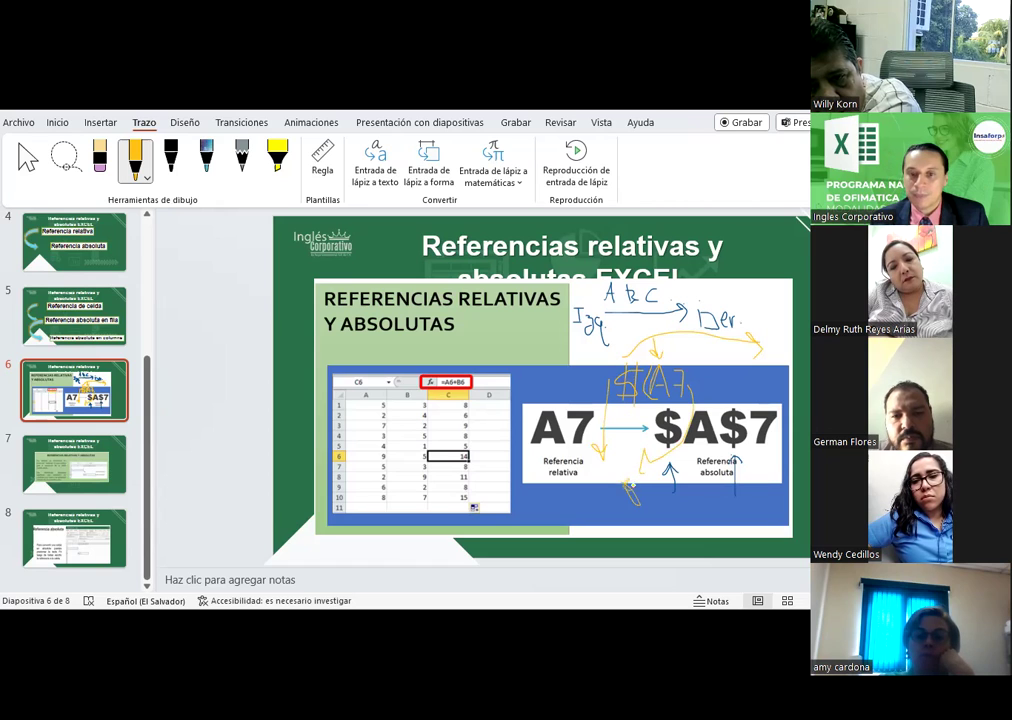
left_click_drag(628, 485, 626, 521)
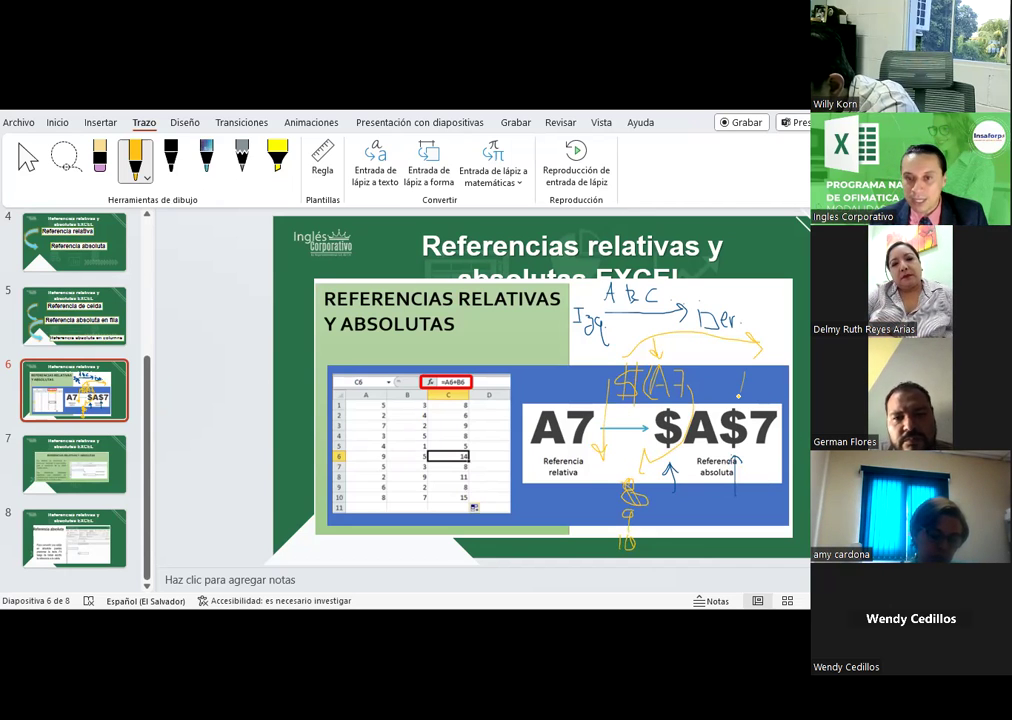
left_click_drag(740, 390, 748, 389)
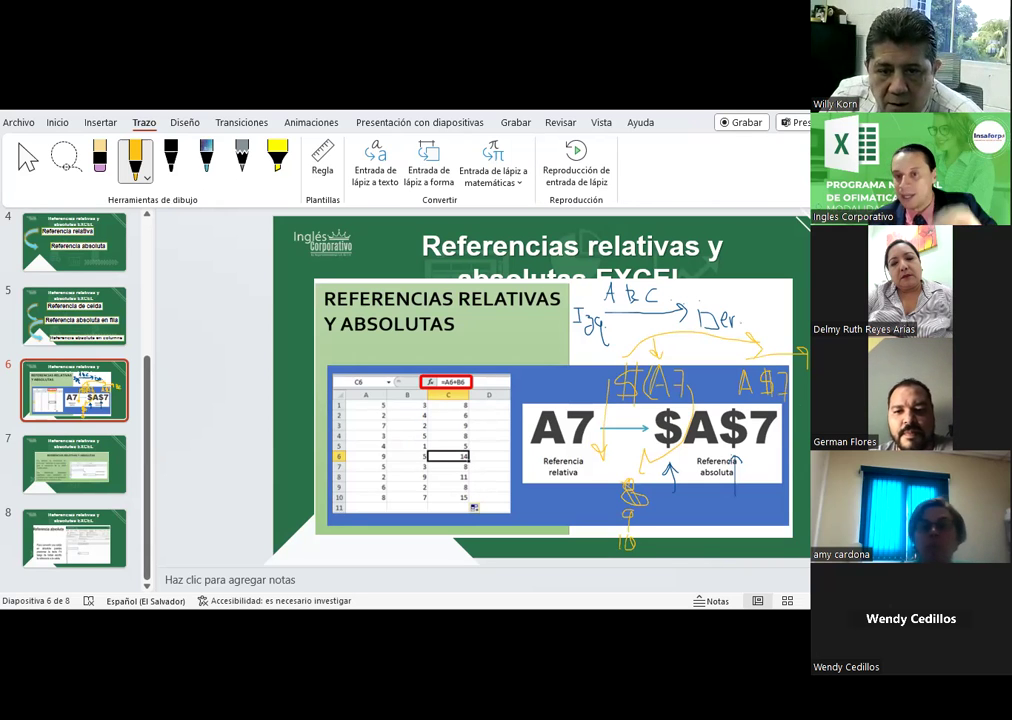
Draw a short yellow ink stroke below the handwritten A$7
left_click_drag(800, 378, 805, 432)
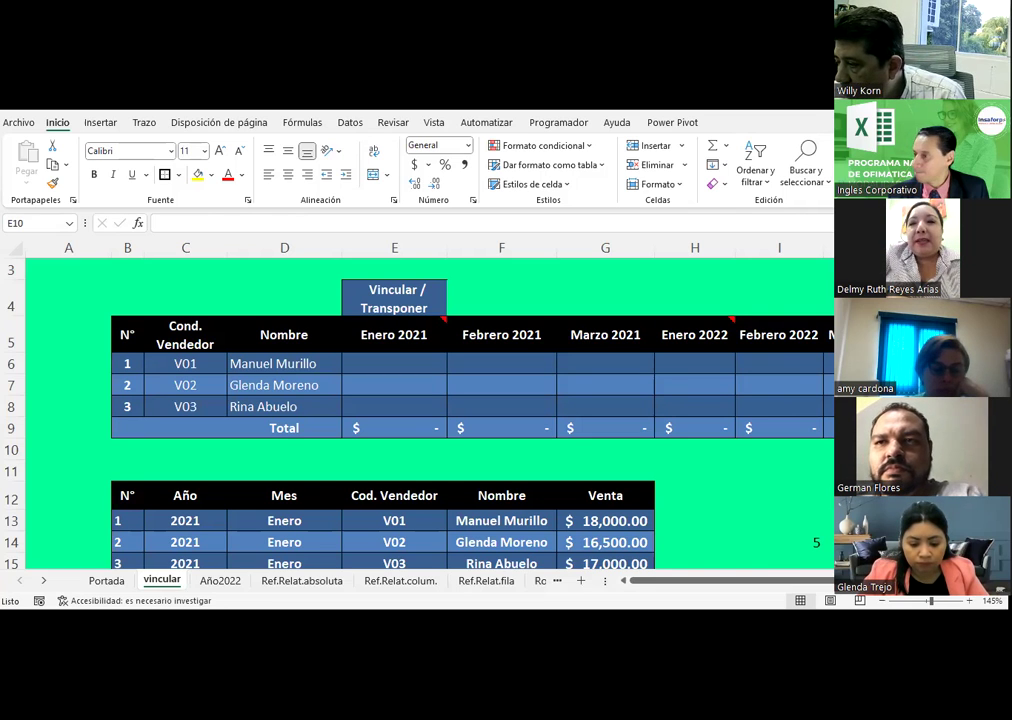
Back in Excel, select empty cell I11 and show the Number Format dropdown
key("alt+Tab")
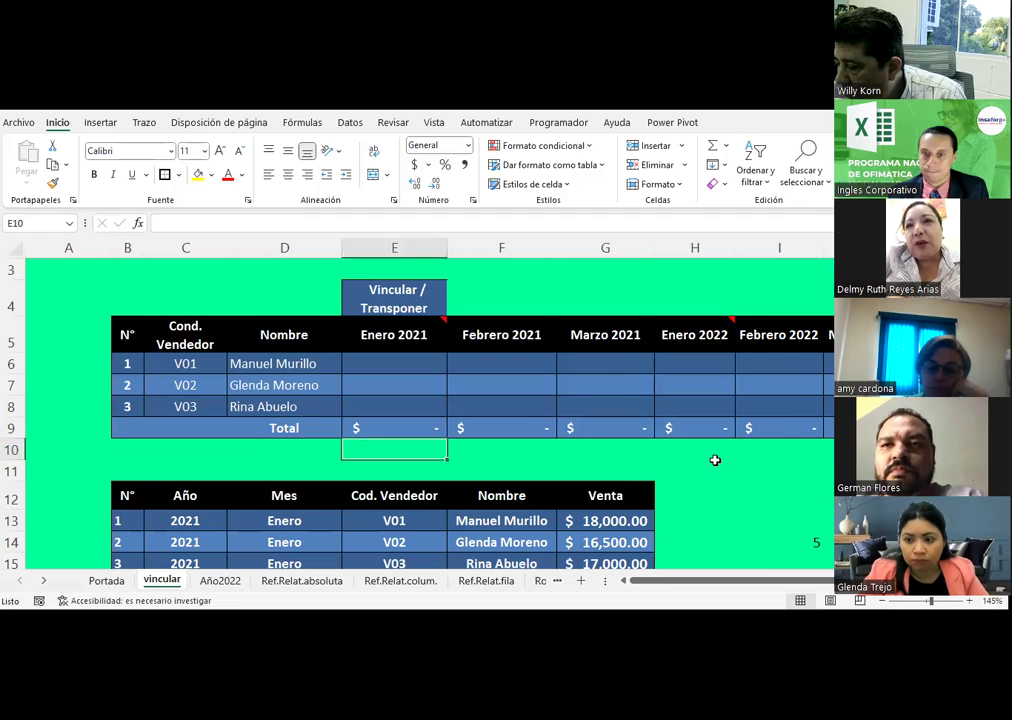
left_click(776, 467)
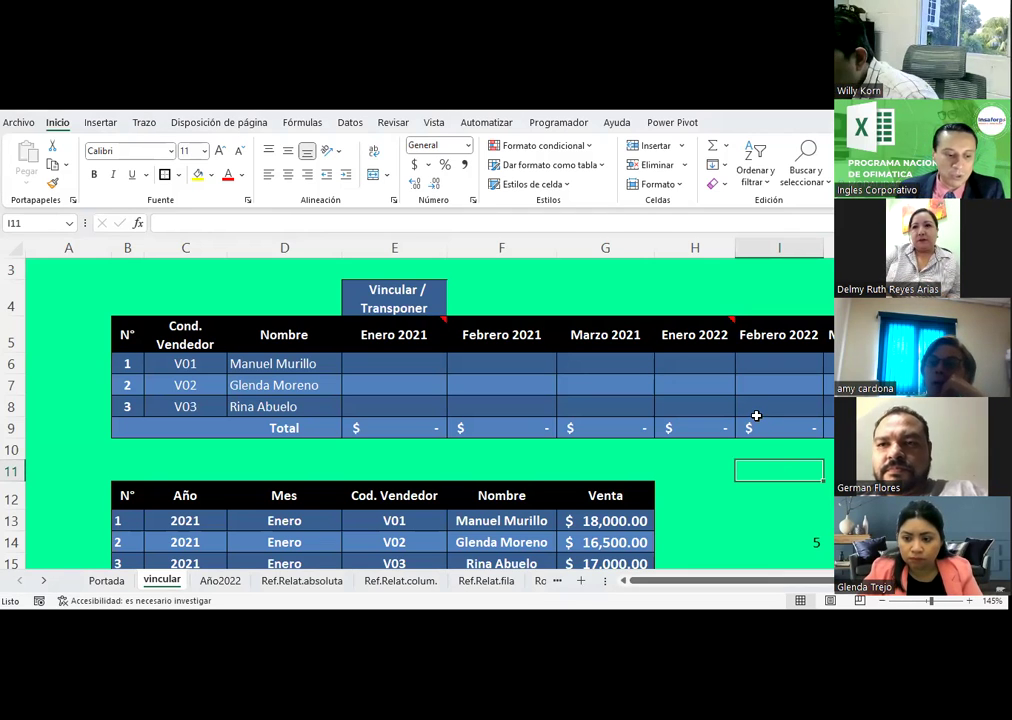
left_click(467, 146)
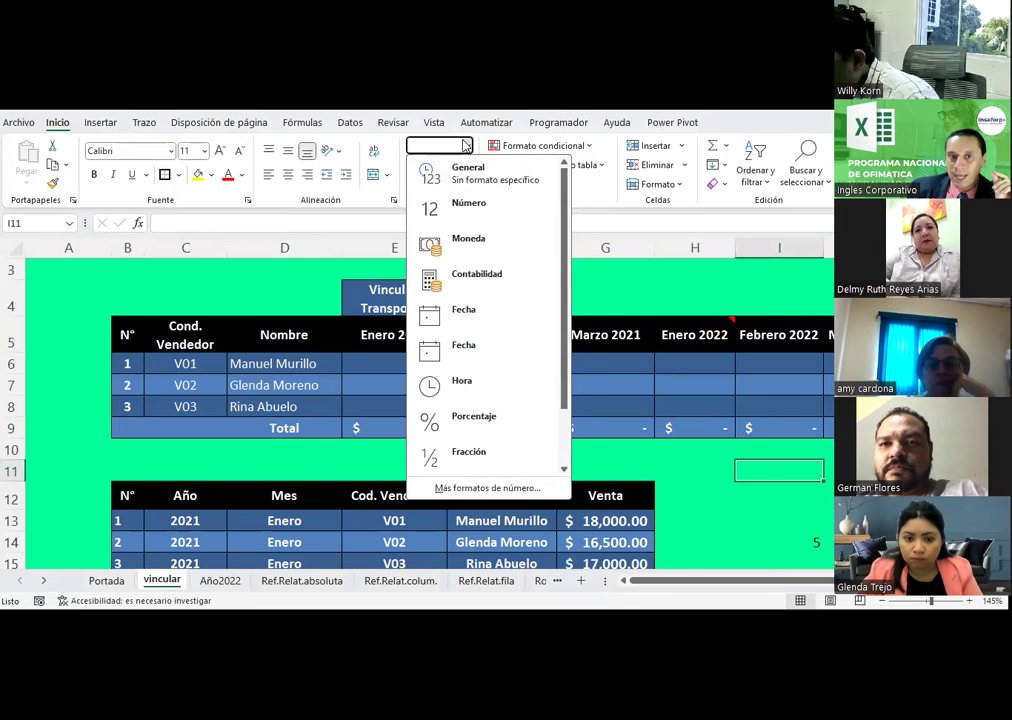
Close and reopen the number format list, then dismiss it without applying a format
left_click(467, 146)
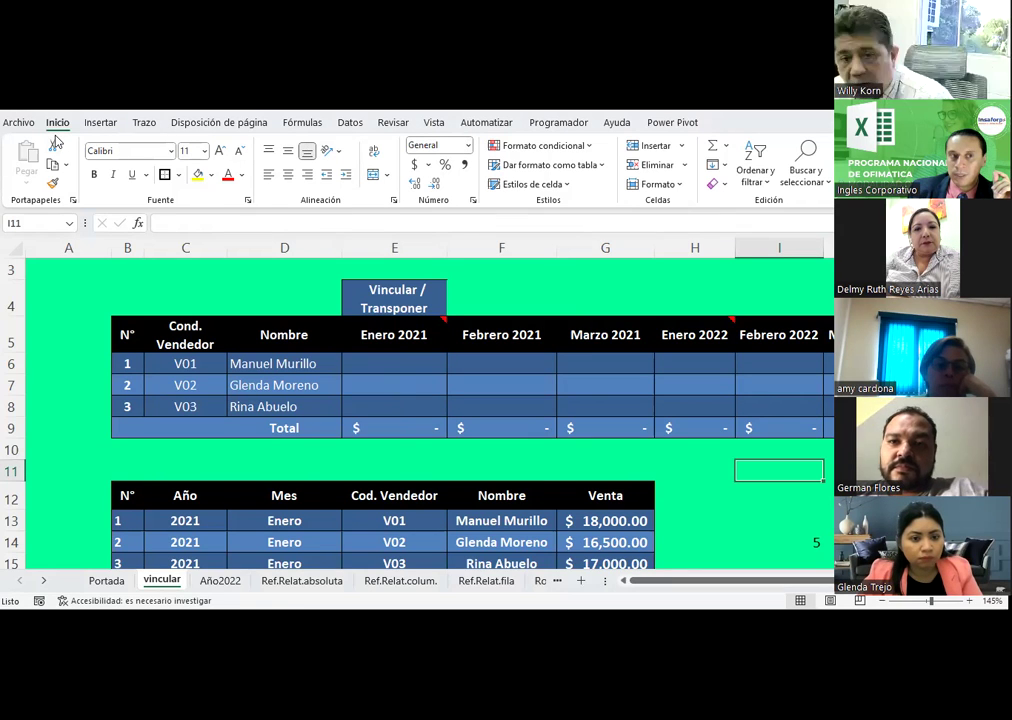
left_click(467, 146)
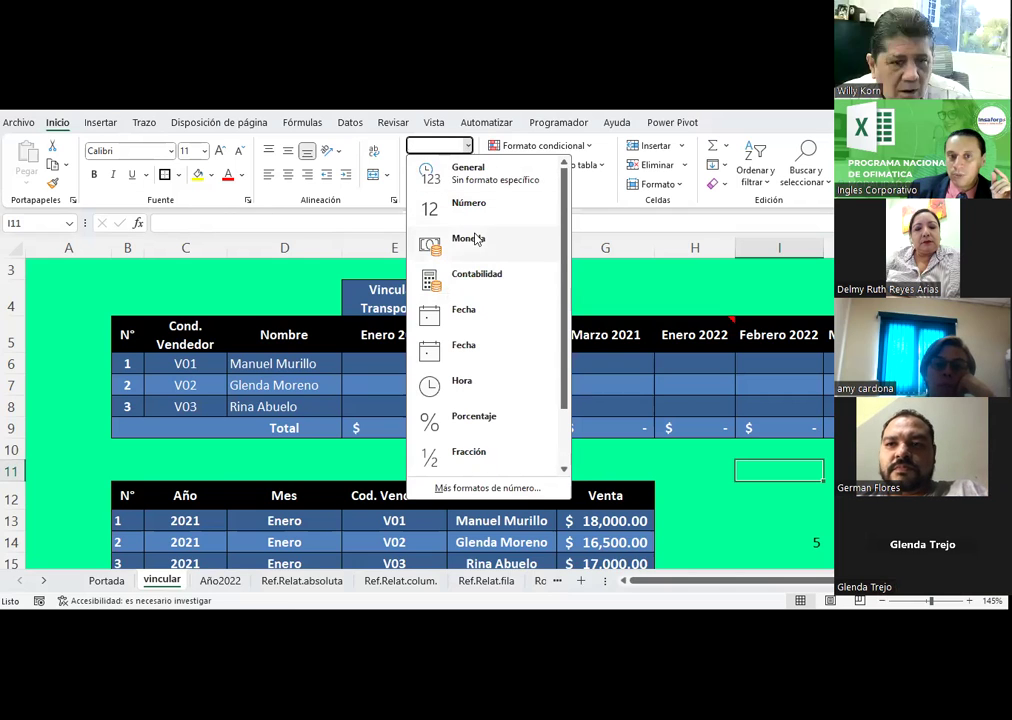
left_click(368, 257)
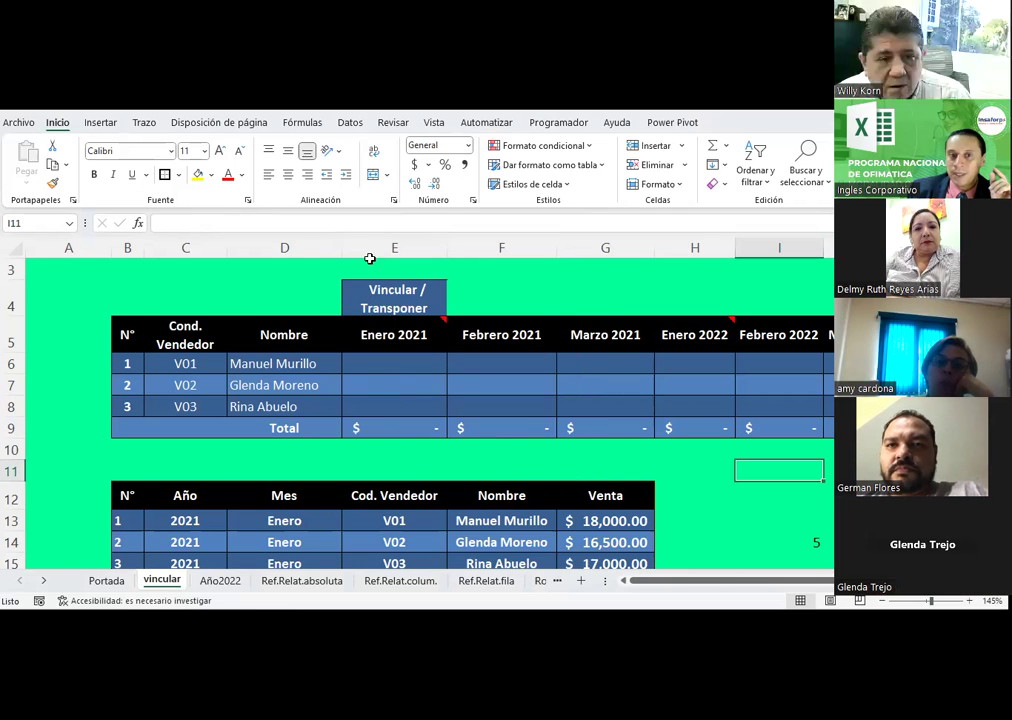
Browse Moneda, Número, Contabilidad, Fecha, Porcentaje and Hora in Format Cells, then cancel
left_click(473, 201)
left_click(268, 164)
left_click(267, 155)
left_click(276, 174)
left_click(265, 184)
left_click(270, 203)
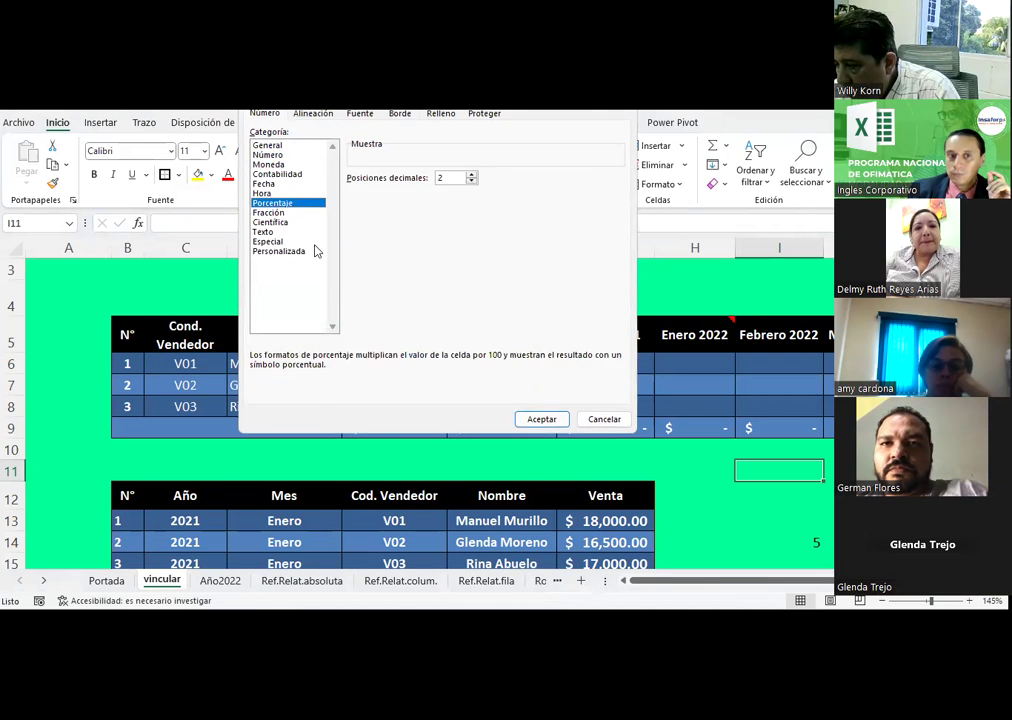
left_click(280, 195)
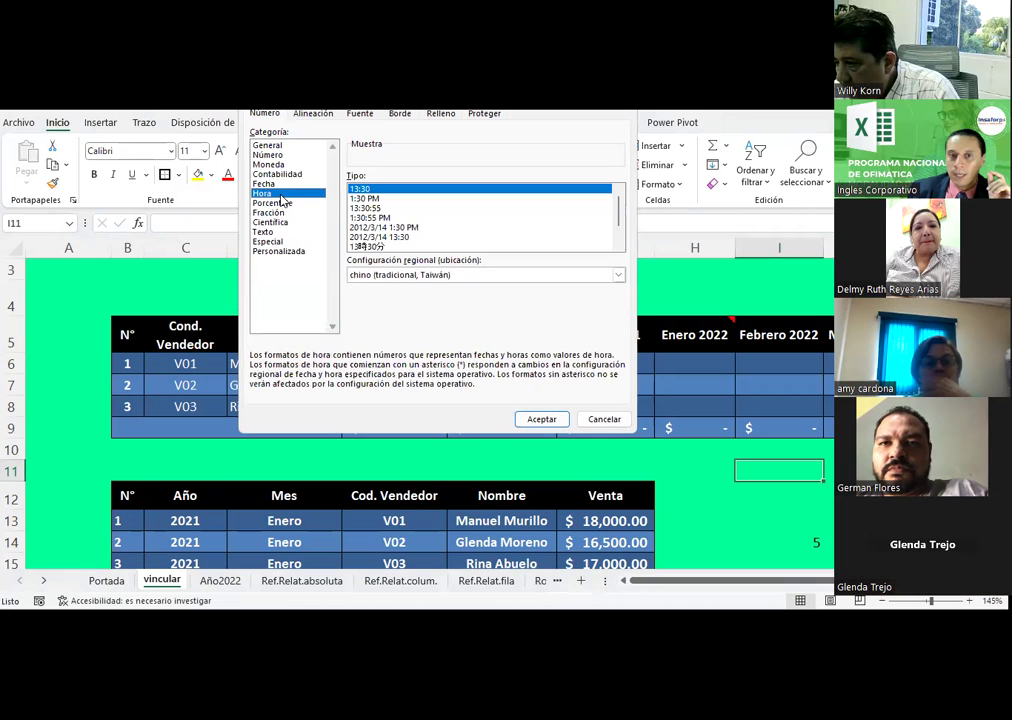
left_click(604, 419)
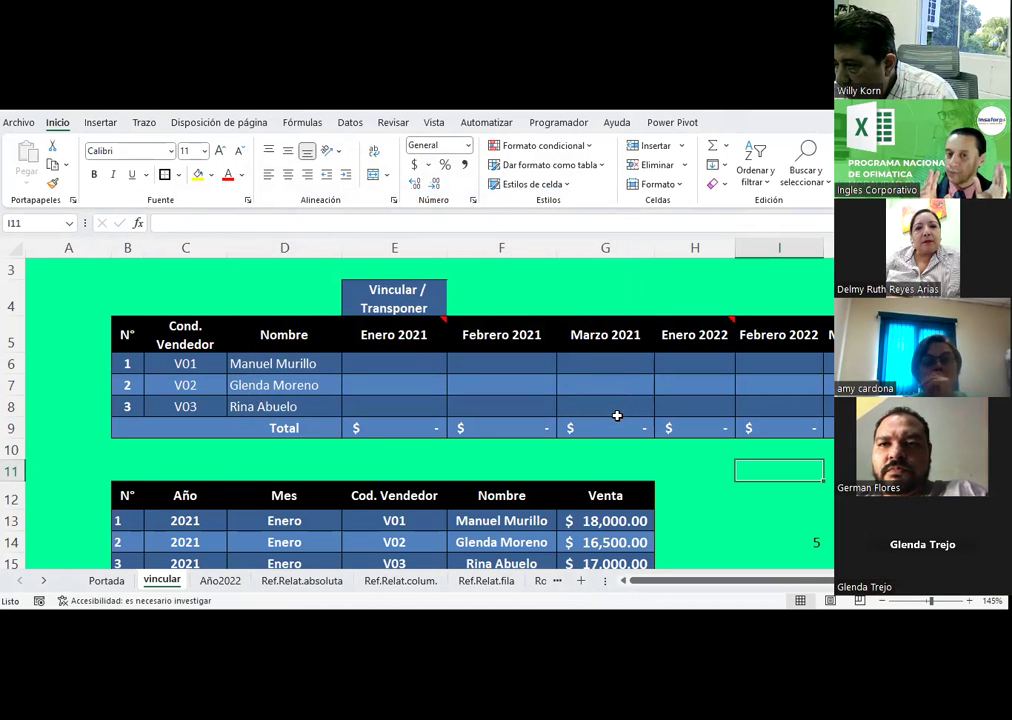
scroll(617, 415, "down", 1)
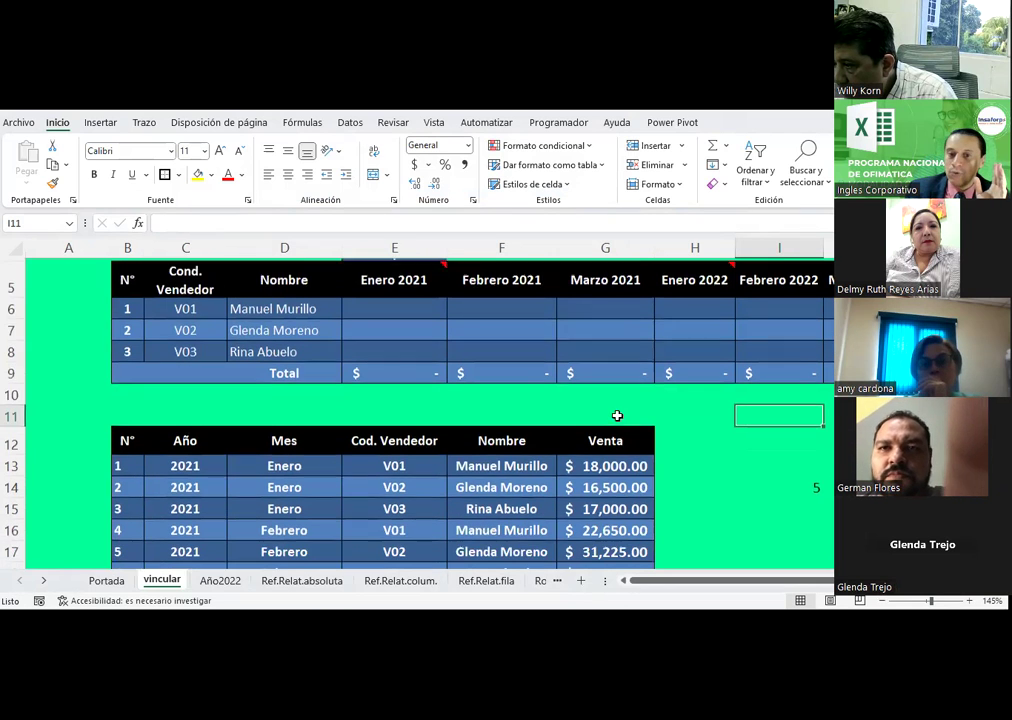
left_click(608, 452)
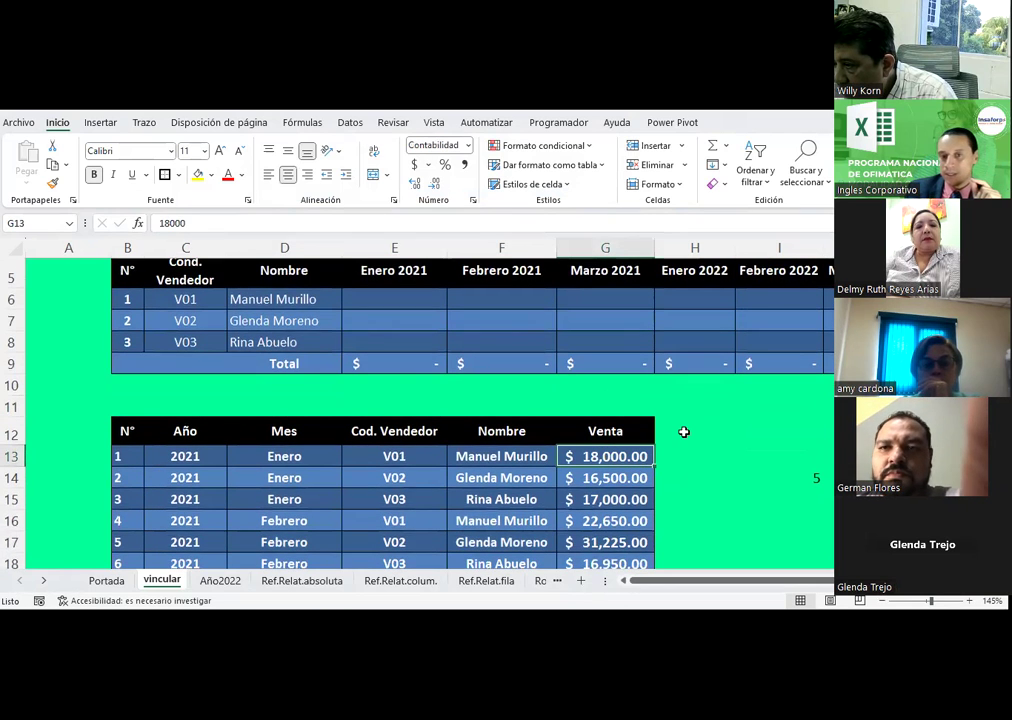
scroll(684, 432, "down", 2)
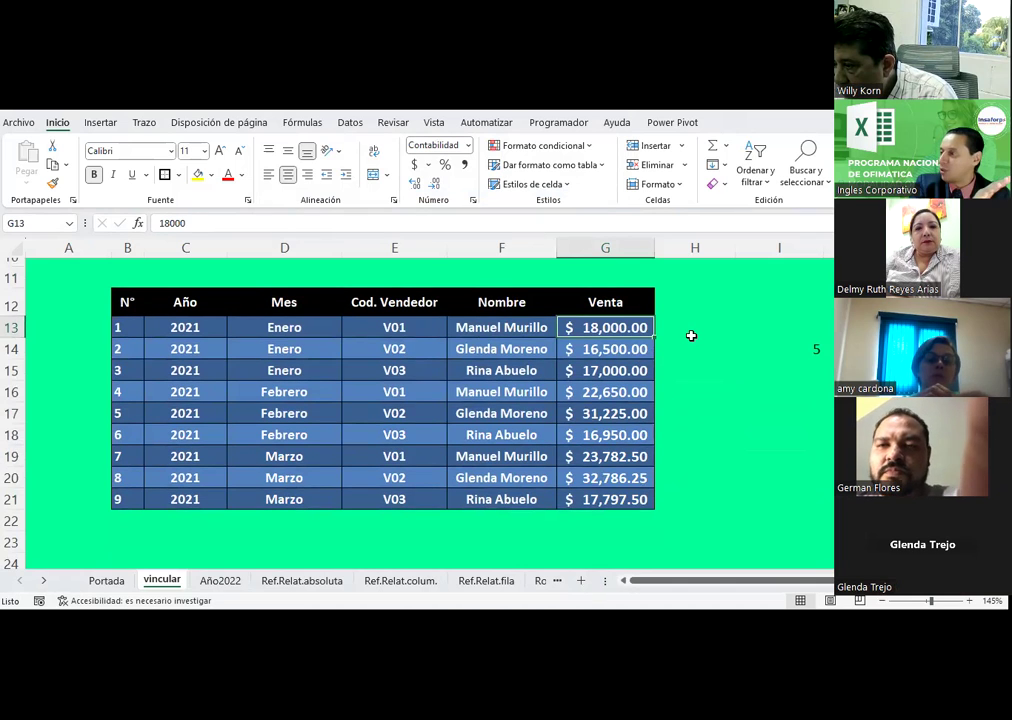
left_click(203, 222)
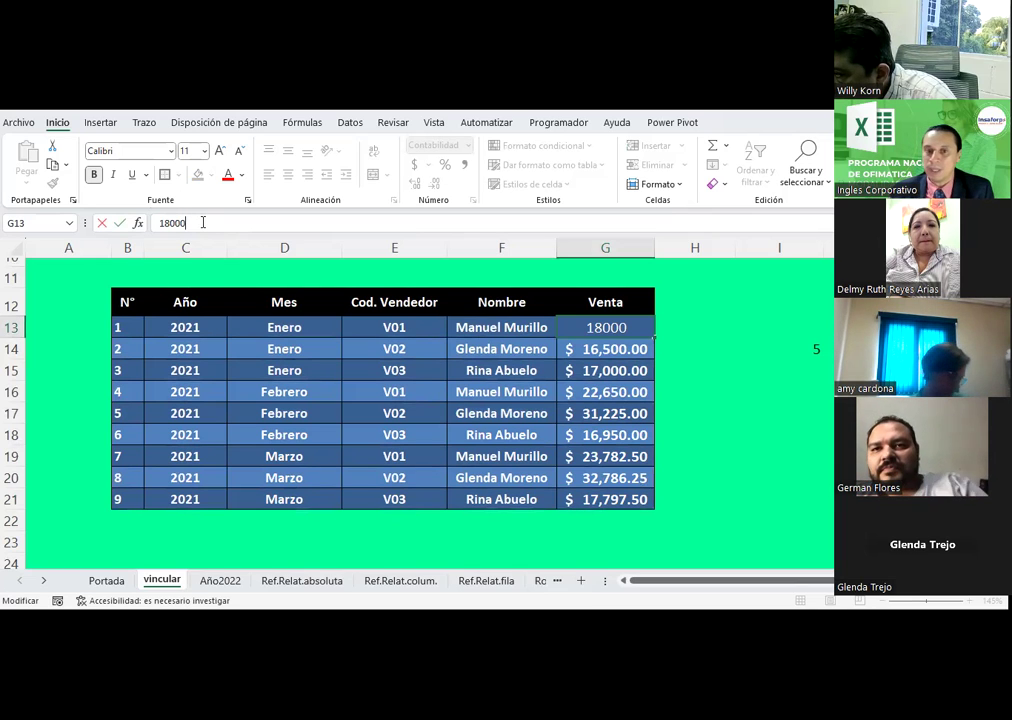
key("ctrl+Return")
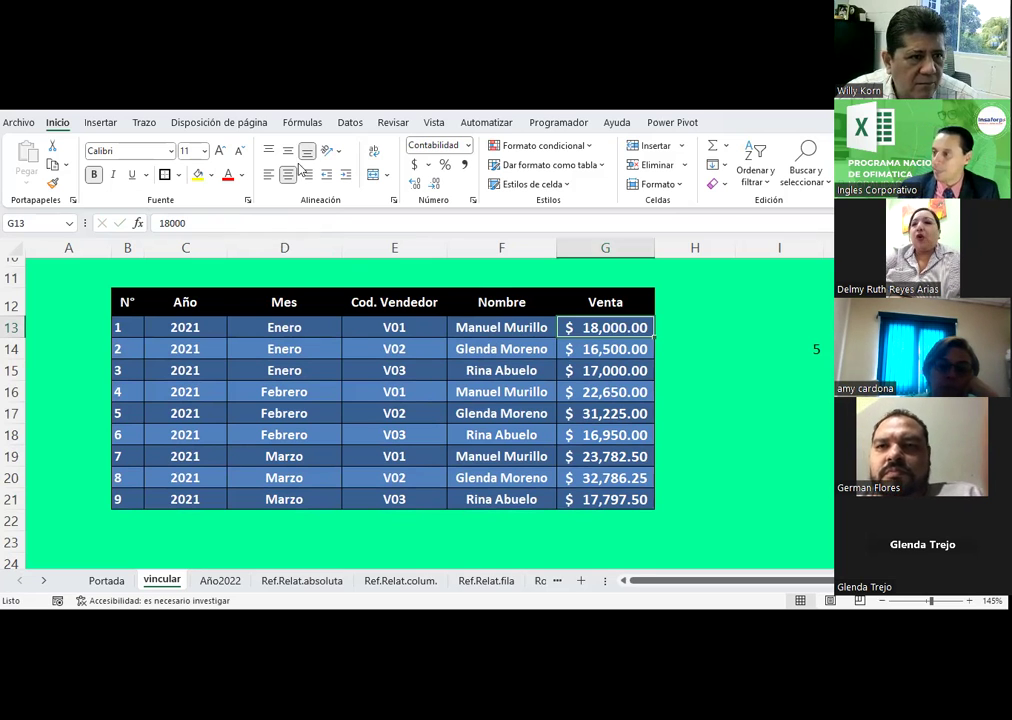
left_click(688, 370)
scroll(688, 370, "up", 3)
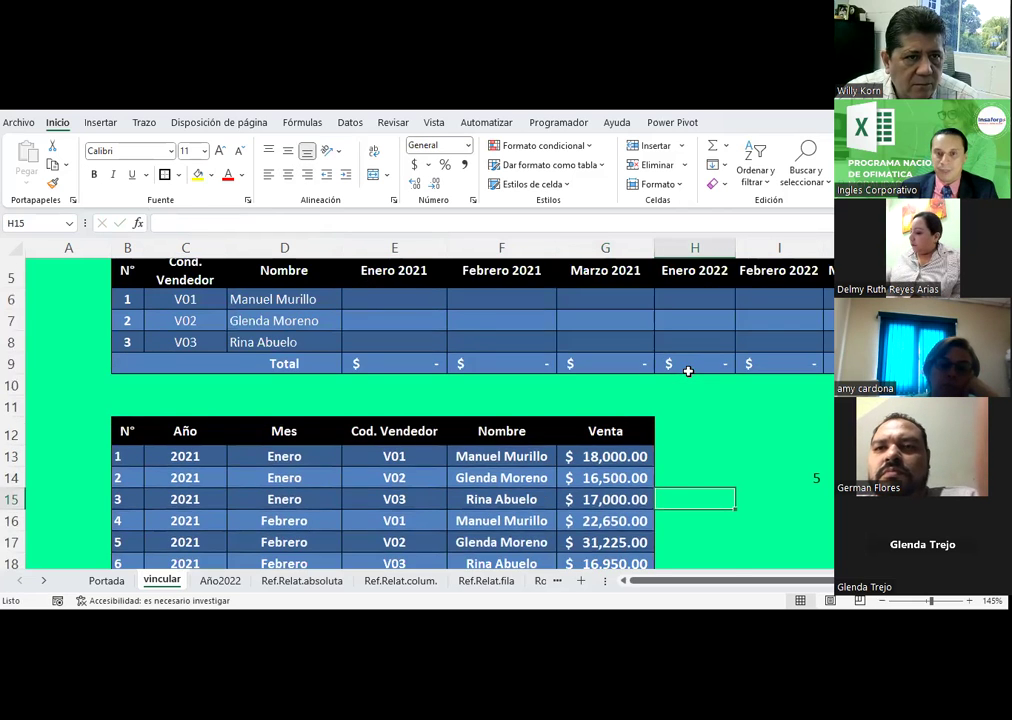
scroll(688, 371, "down", 1)
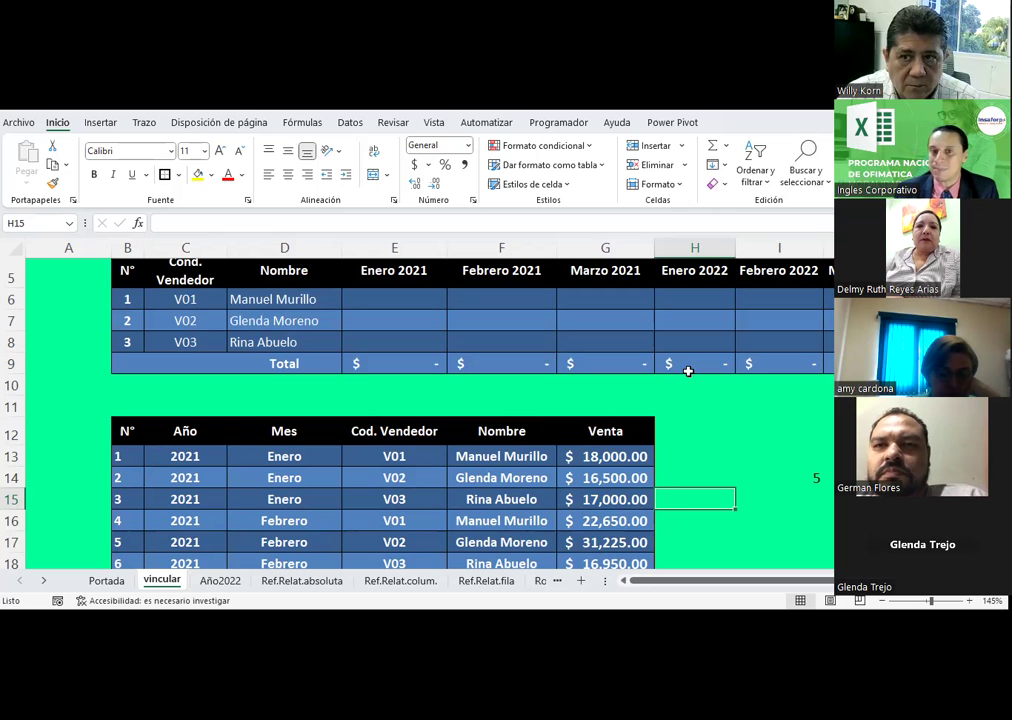
left_click(689, 400)
scroll(689, 396, "up", 1)
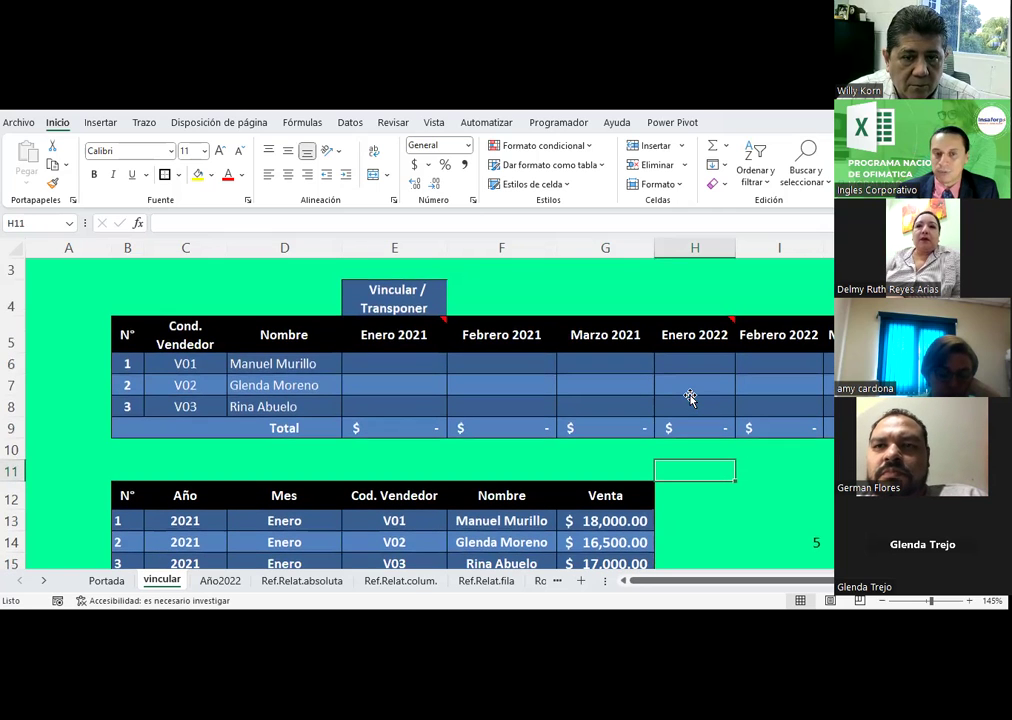
scroll(689, 397, "down", 1)
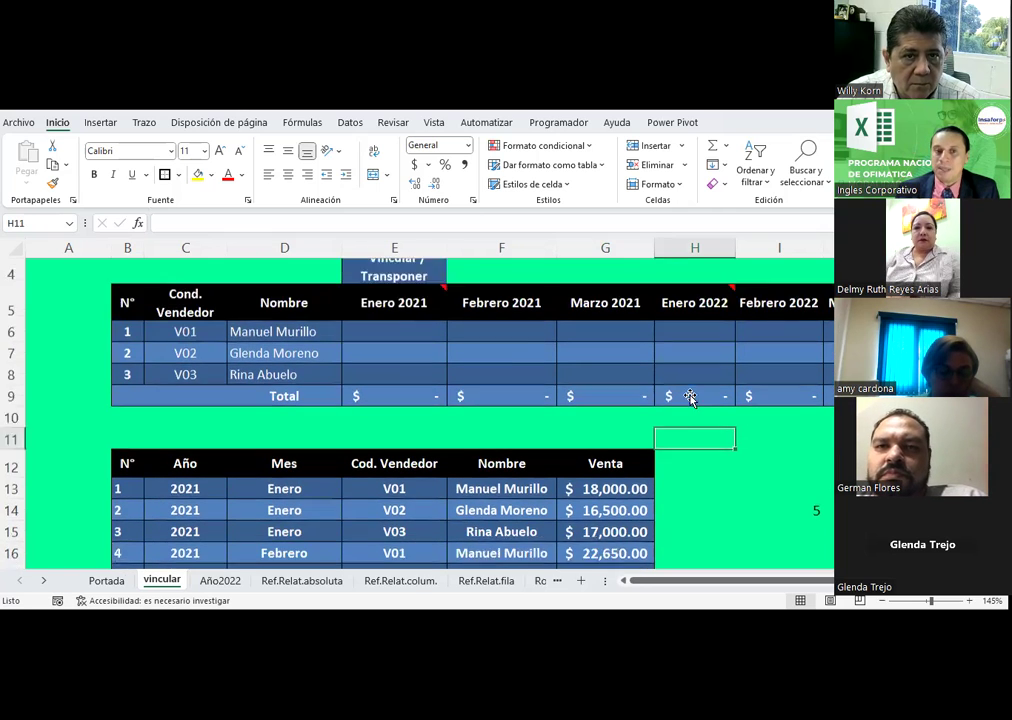
scroll(689, 398, "up", 1)
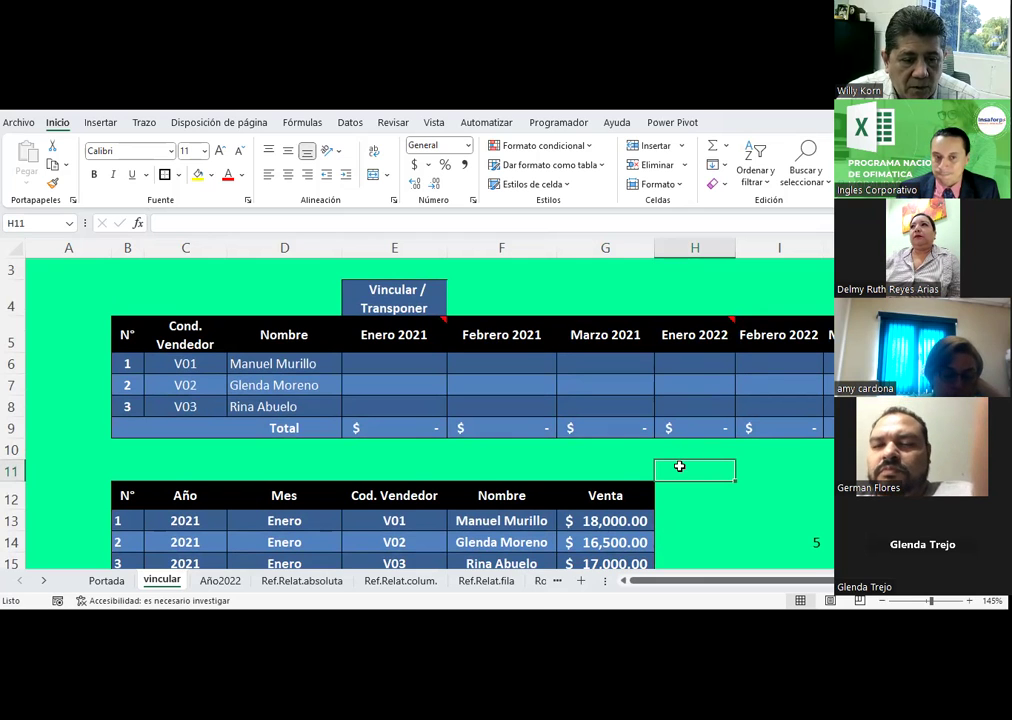
scroll(679, 466, "down", 1)
scroll(679, 466, "up", 1)
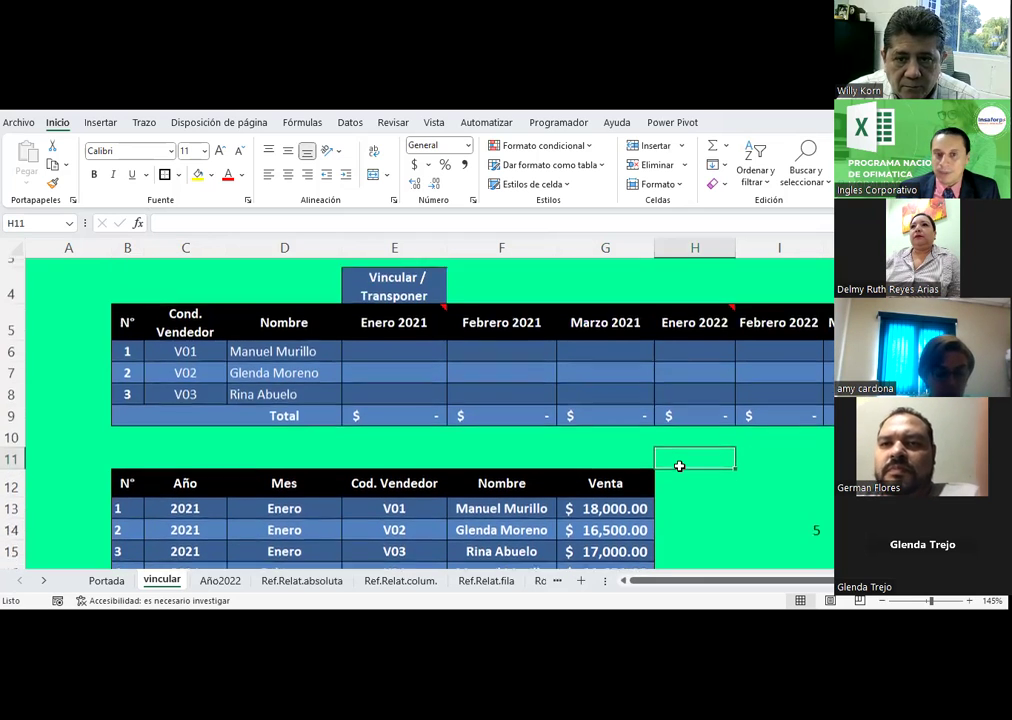
scroll(679, 466, "down", 2)
scroll(679, 466, "down", 2)
scroll(679, 466, "up", 1)
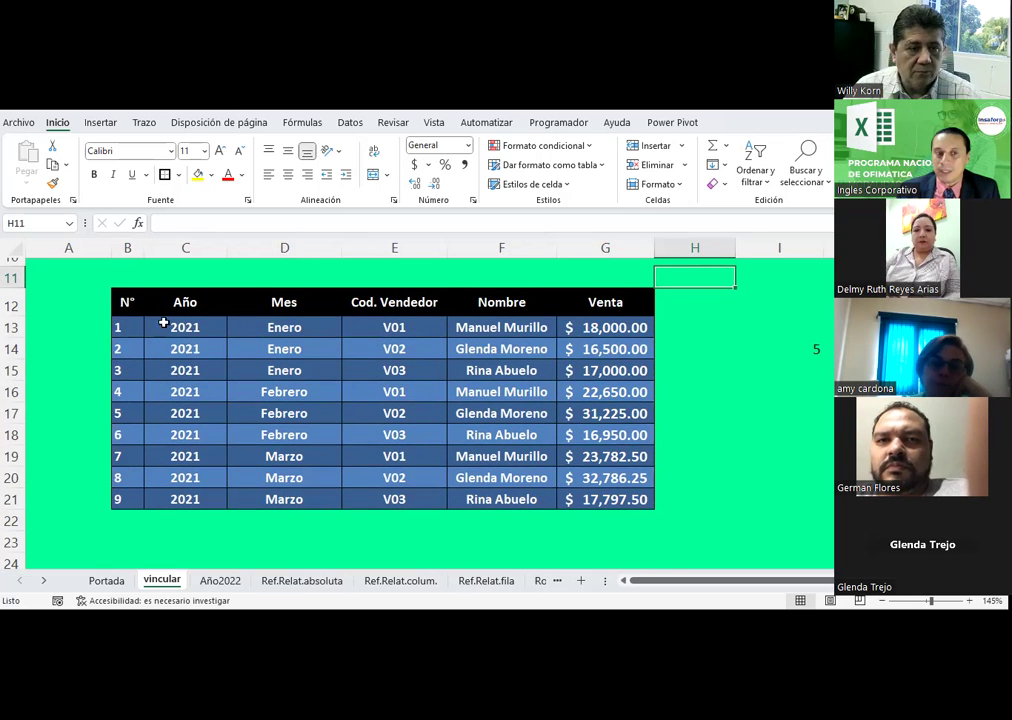
left_click(205, 327)
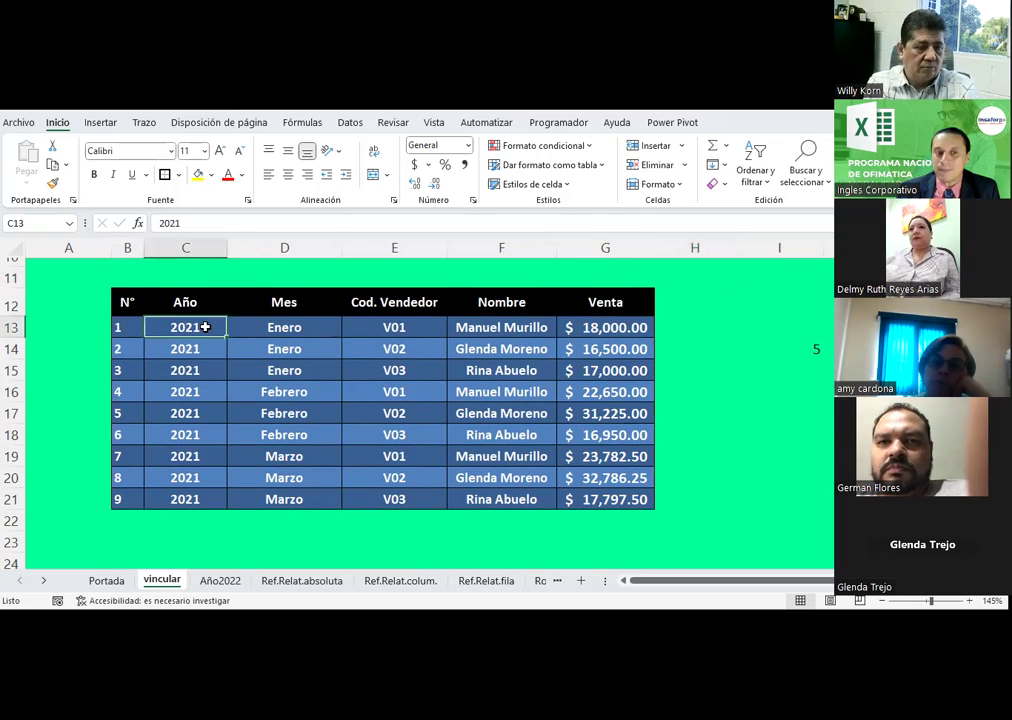
left_click_drag(205, 327, 216, 497)
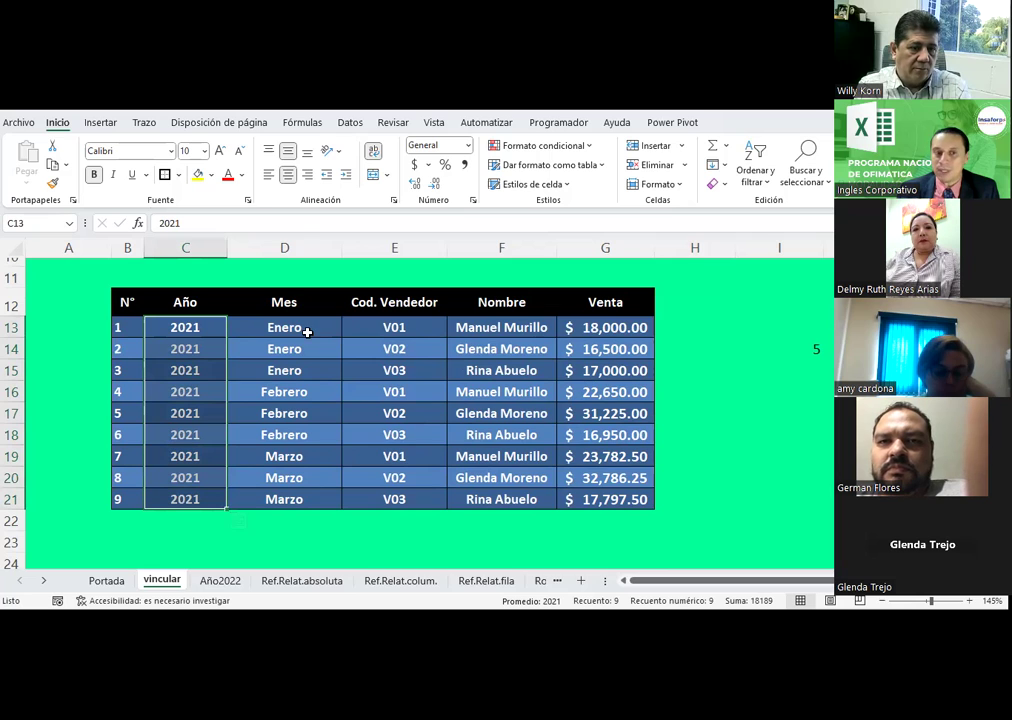
left_click(394, 329)
left_click(395, 350)
left_click(382, 370)
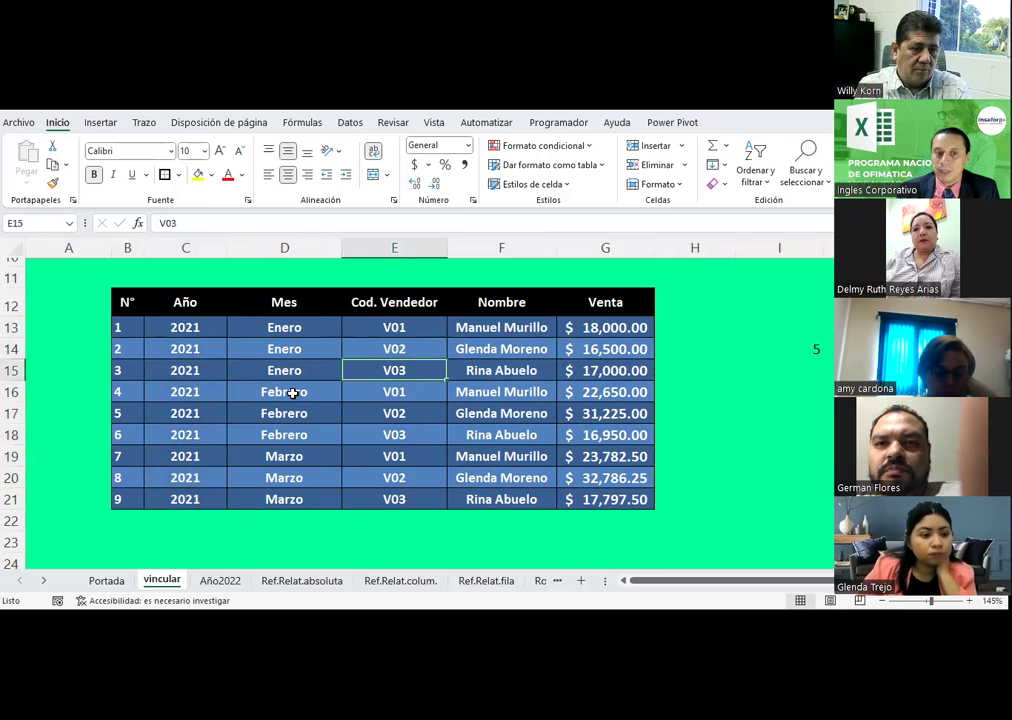
left_click(585, 327)
left_click(592, 350)
left_click(595, 370)
left_click_drag(271, 329, 282, 366)
left_click(290, 391)
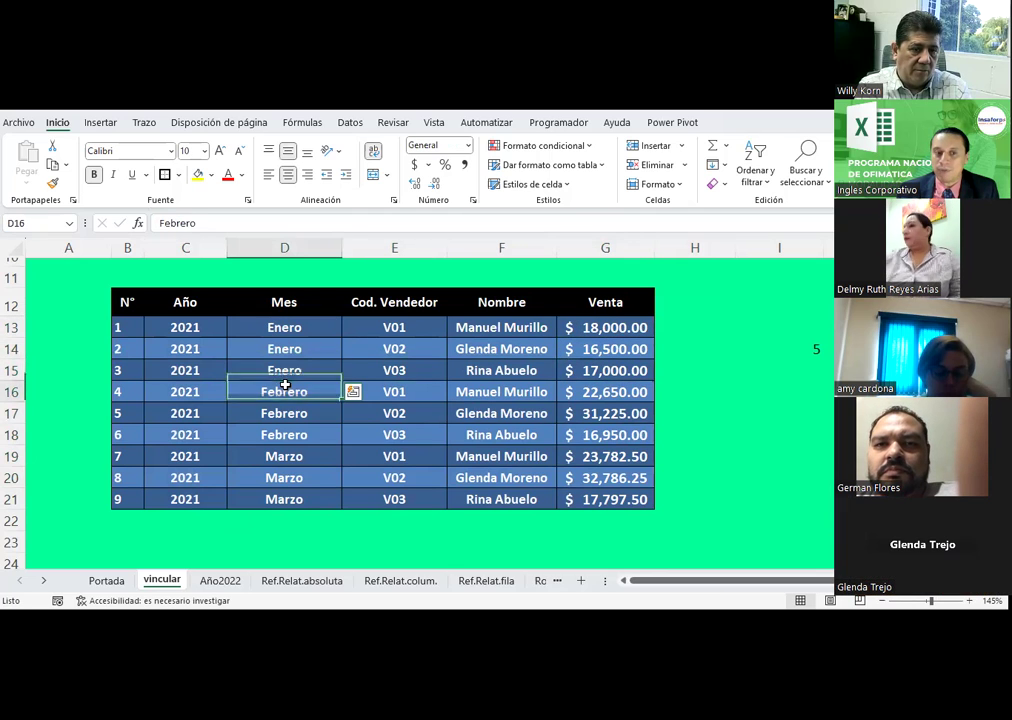
left_click(292, 499)
scroll(401, 414, "up", 1)
scroll(420, 414, "up", 2)
scroll(435, 415, "up", 1)
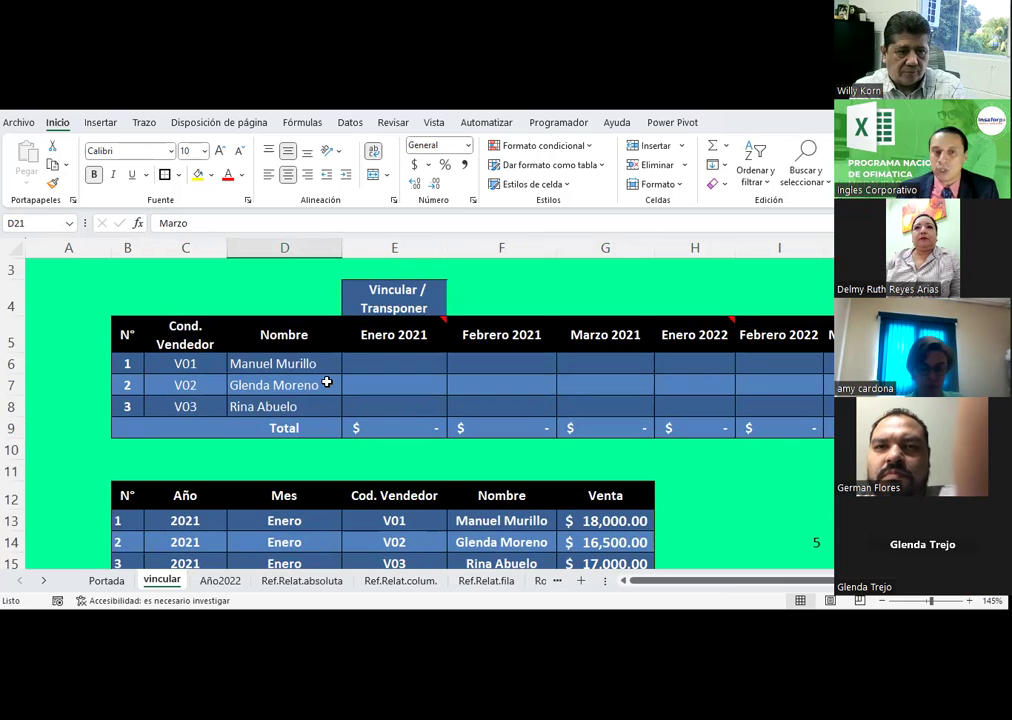
scroll(326, 382, "down", 2)
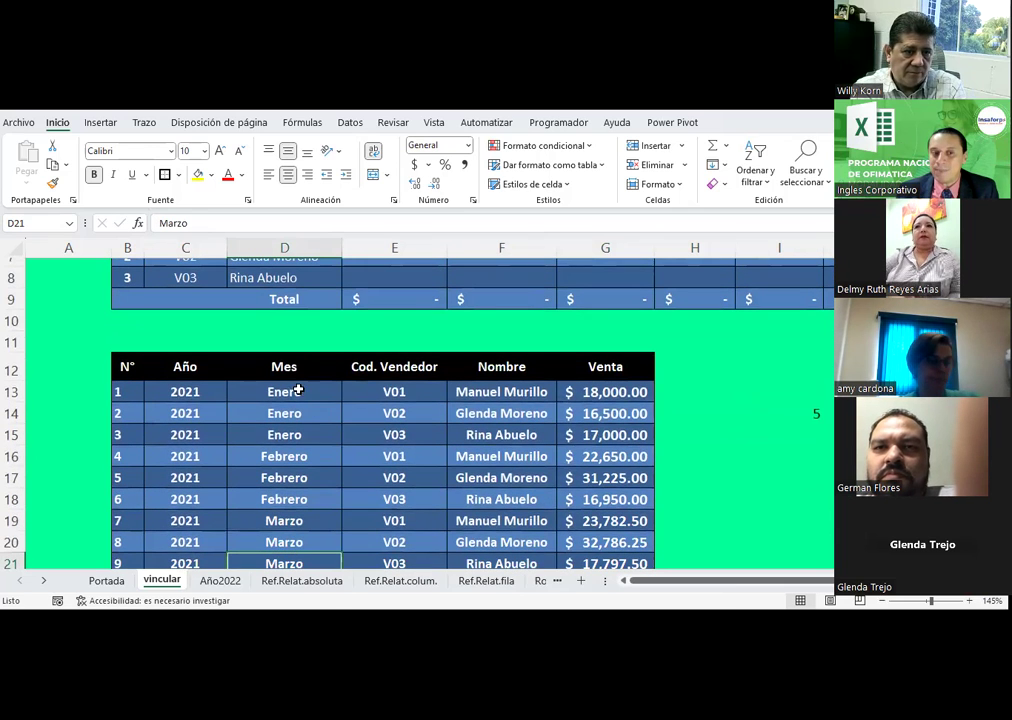
mouse_move(170, 390)
left_mouse_down()
mouse_move(355, 389)
mouse_move(524, 435)
mouse_move(600, 438)
left_mouse_up()
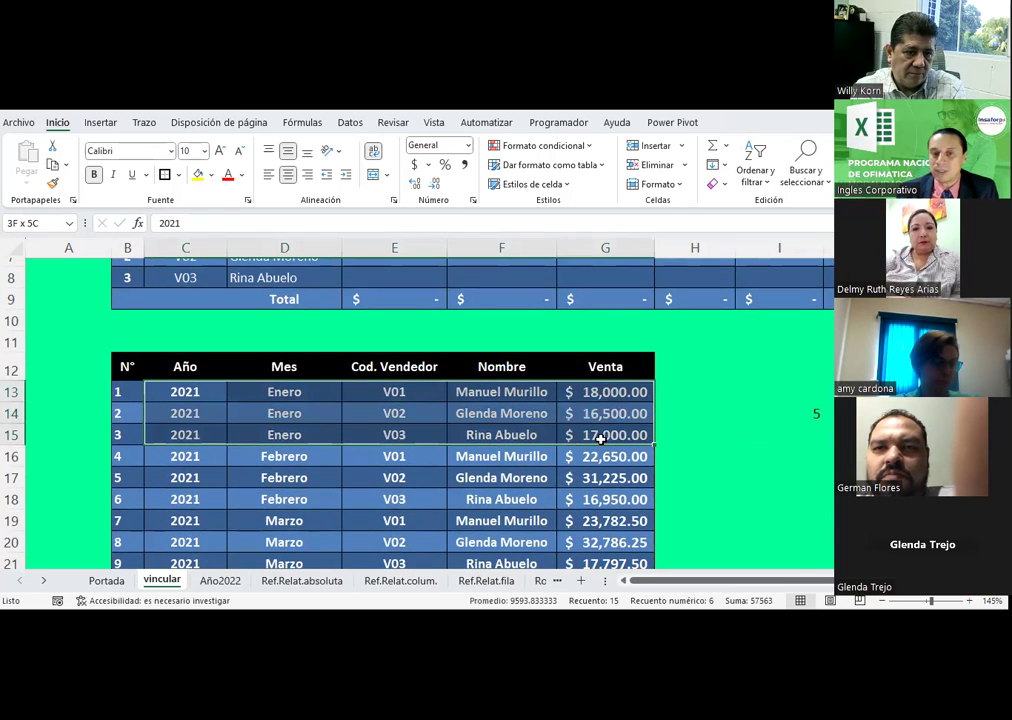
left_click(380, 395)
left_click(388, 409)
left_click(393, 435)
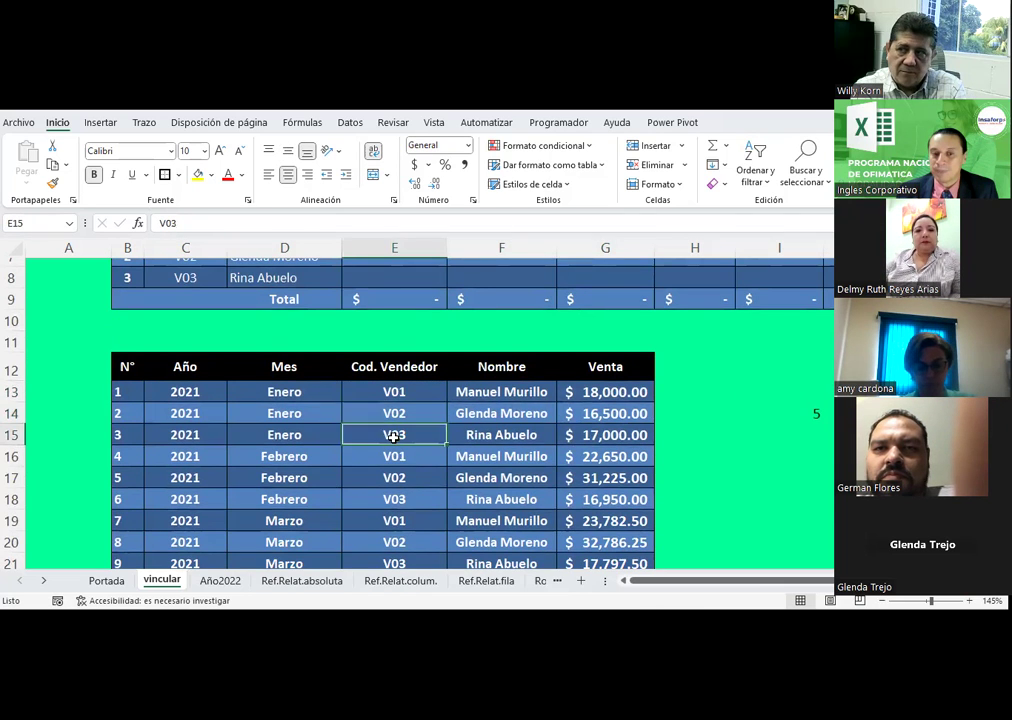
scroll(393, 435, "up", 1)
scroll(414, 413, "down", 1)
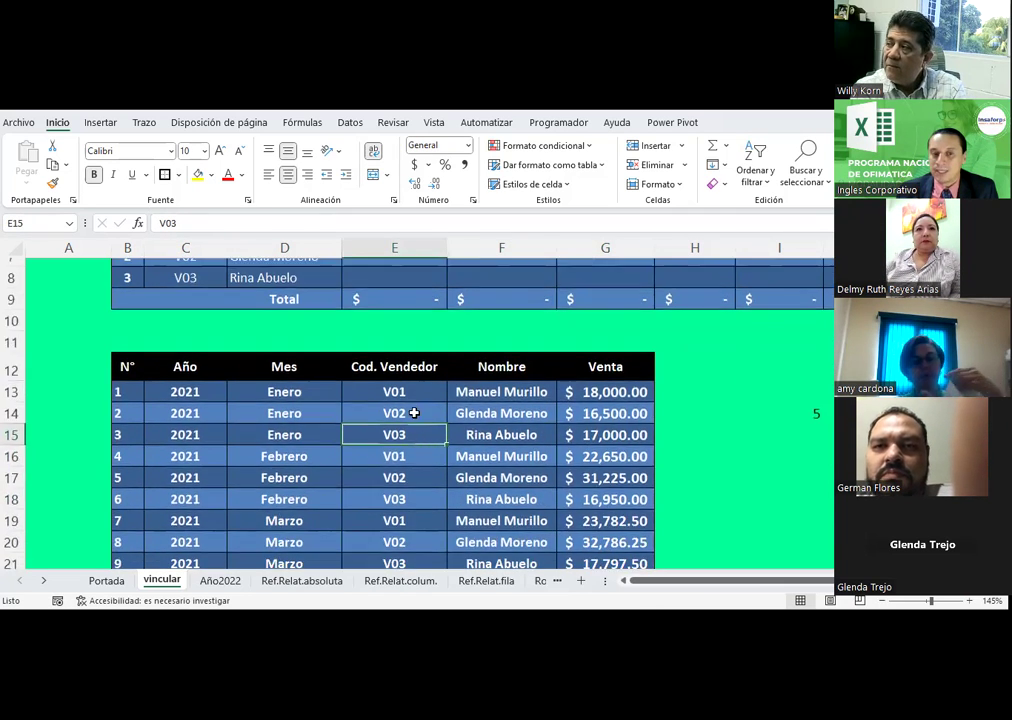
left_click_drag(410, 391, 412, 437)
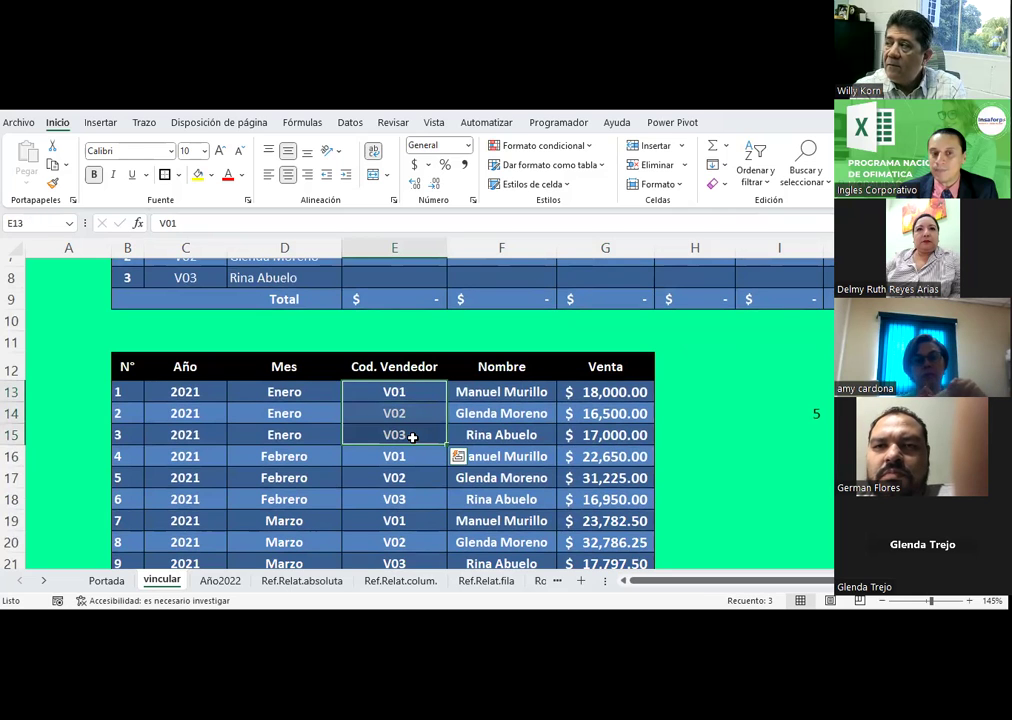
left_click(407, 391)
left_click(400, 413)
key("Down")
scroll(239, 331, "up", 1)
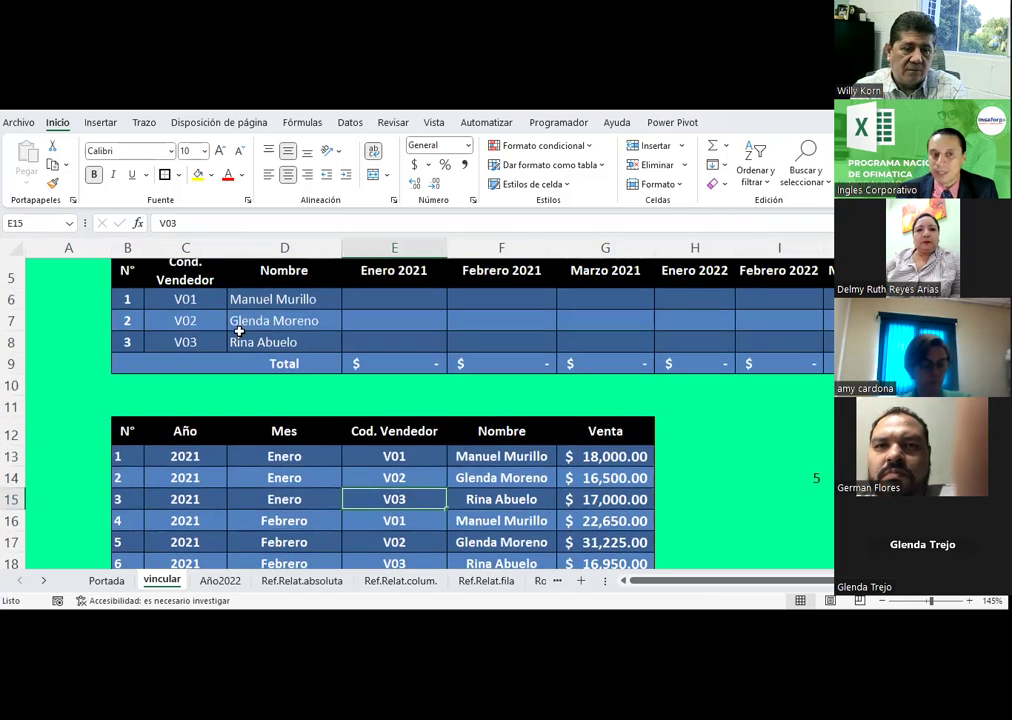
left_click(199, 299)
left_click(202, 320)
left_click(206, 341)
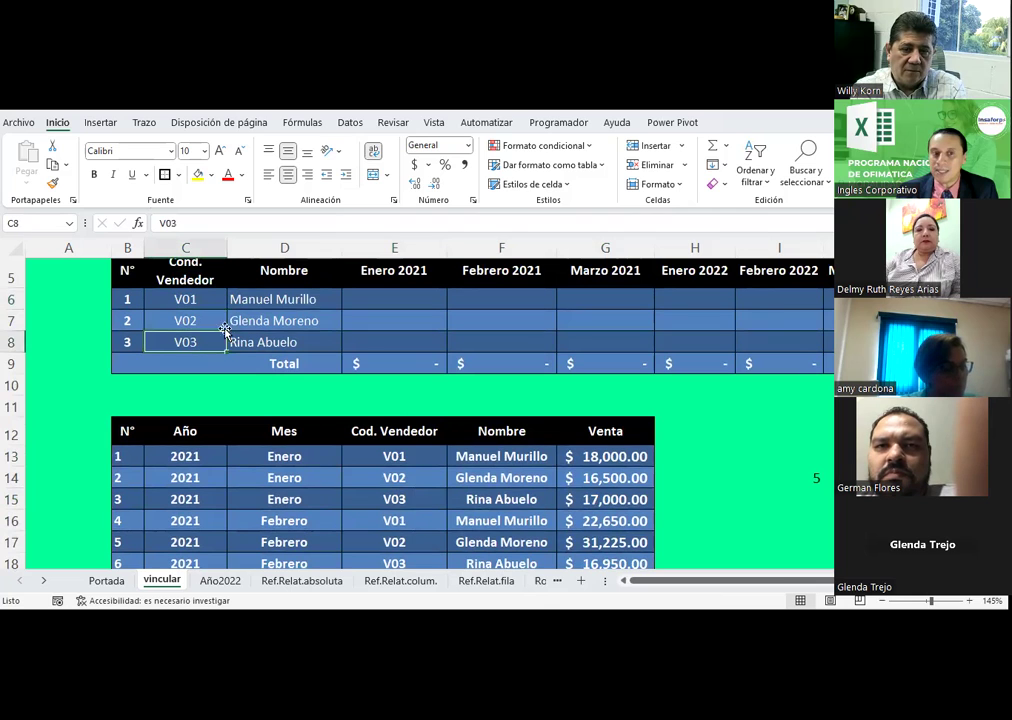
left_click_drag(243, 298, 240, 342)
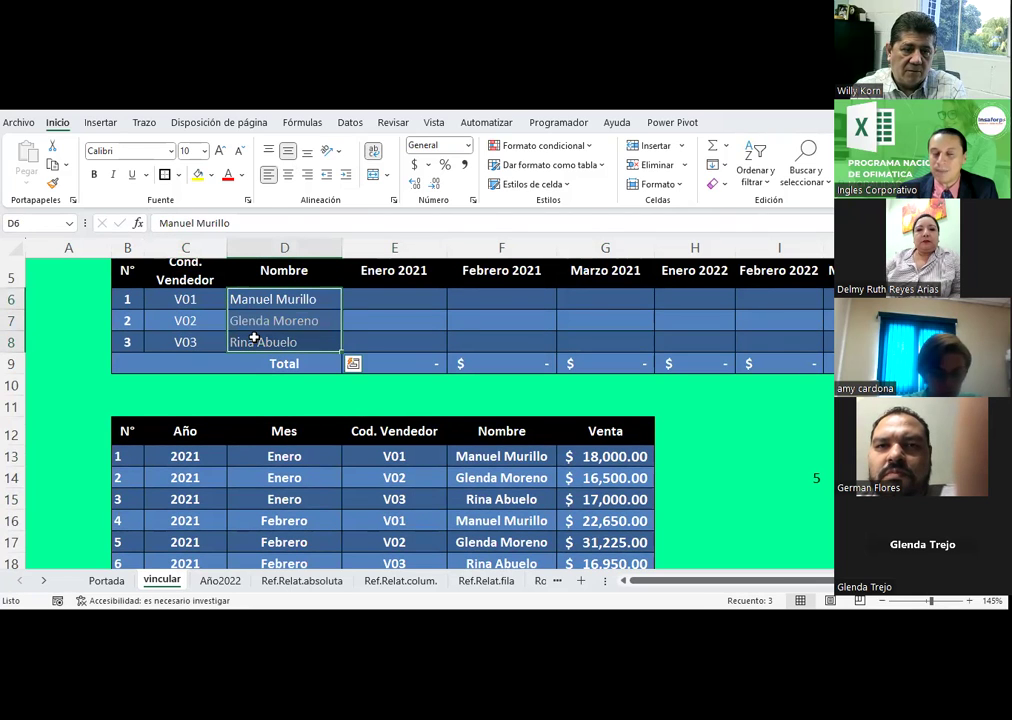
scroll(254, 338, "down", 1)
scroll(254, 338, "down", 1)
scroll(498, 455, "up", 1)
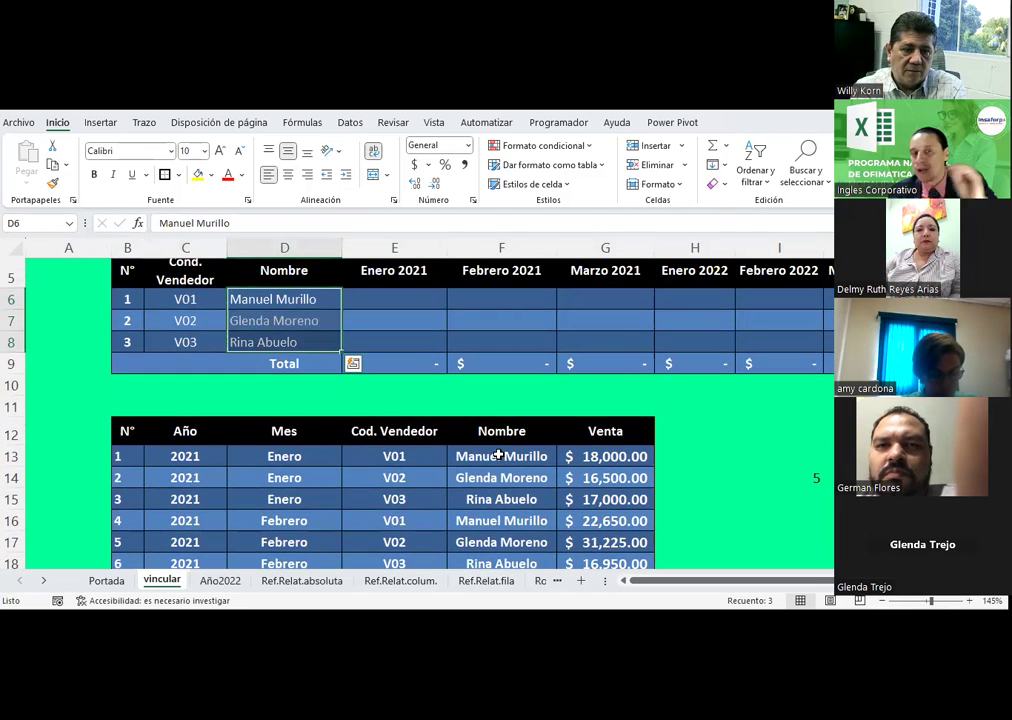
Link V01's Enero 2021 cell E6 to its sale with =G13
left_click(392, 301)
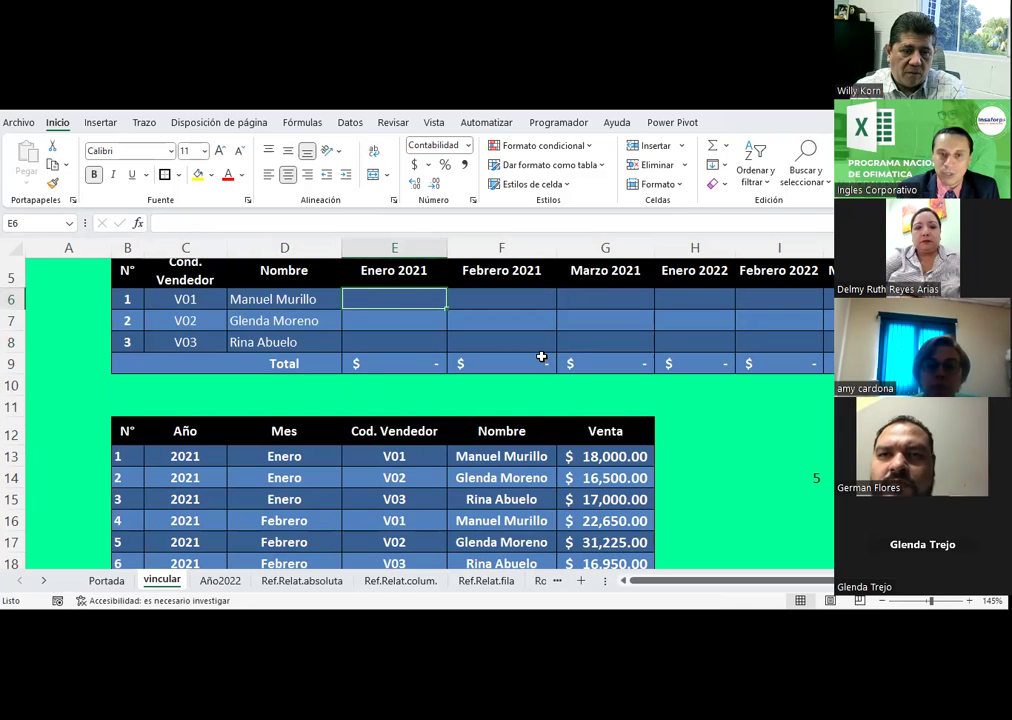
type("=")
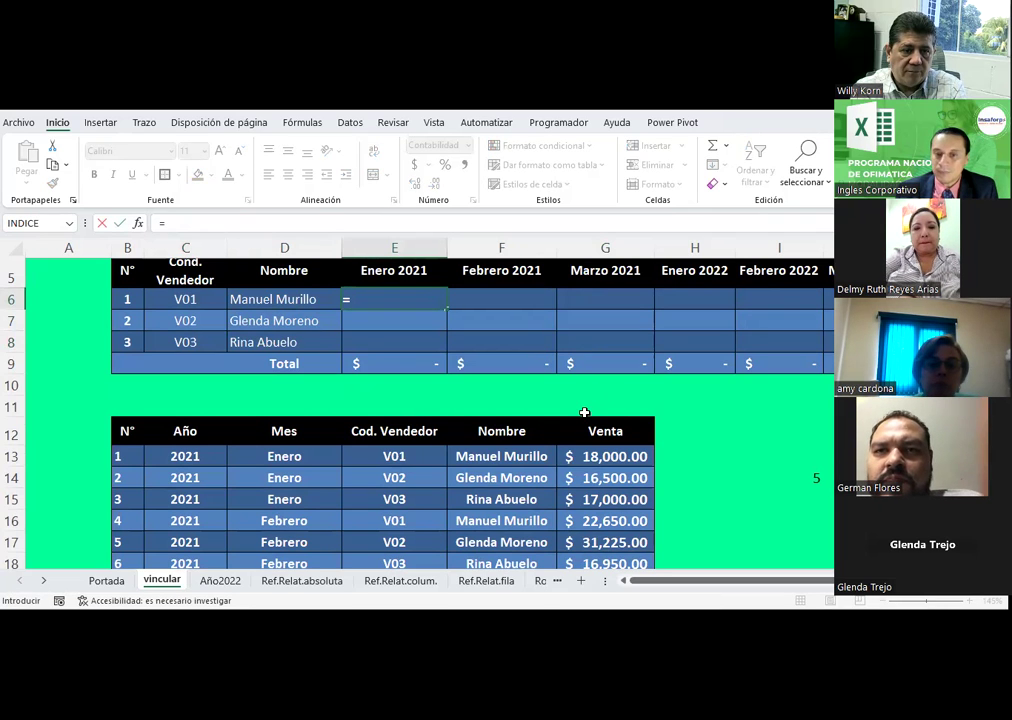
left_click(598, 455)
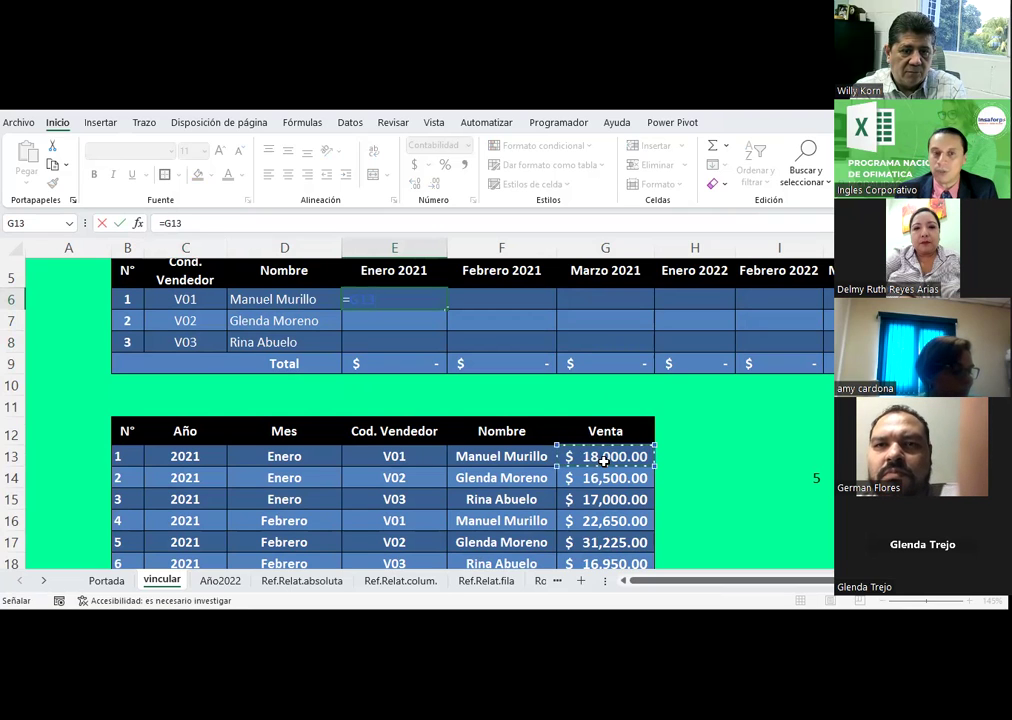
key("Return")
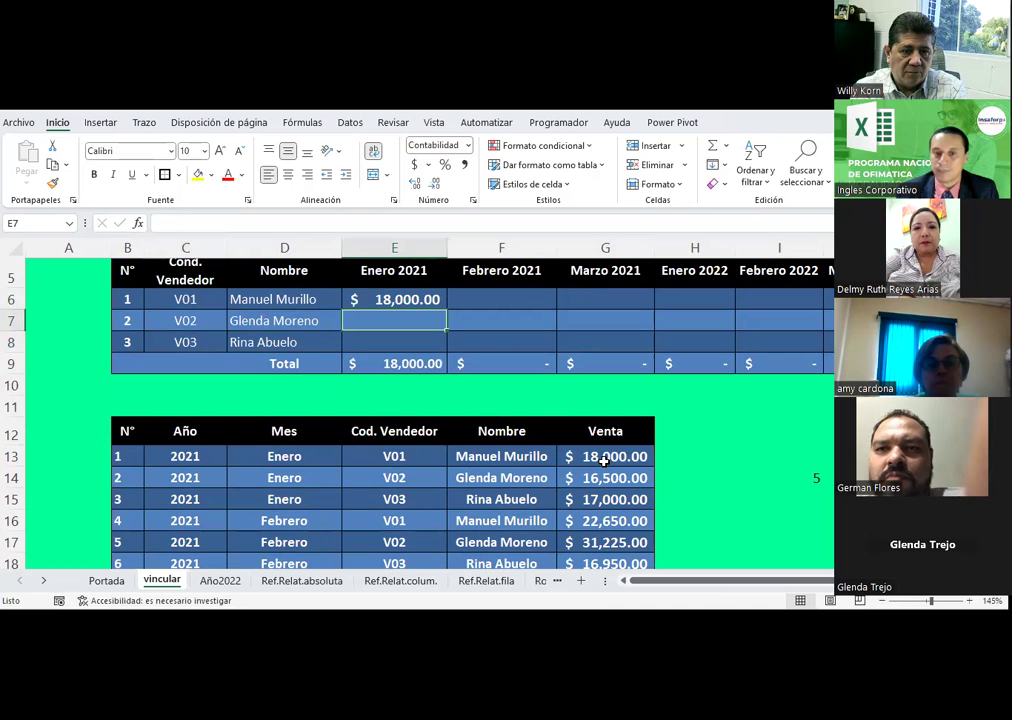
left_click(604, 460)
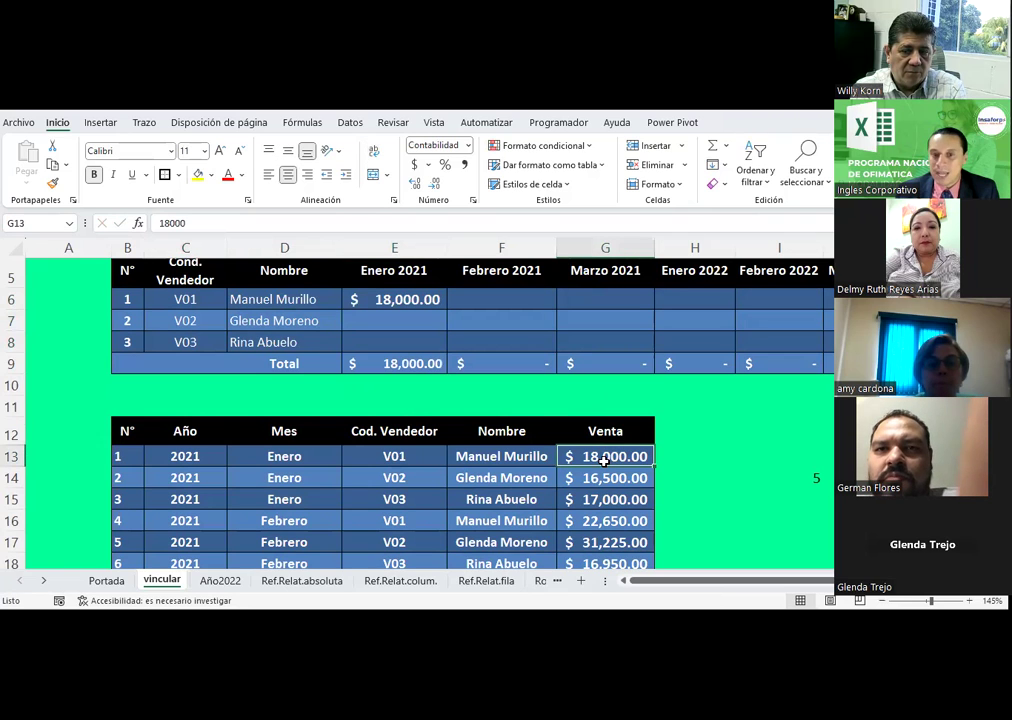
left_click(390, 294)
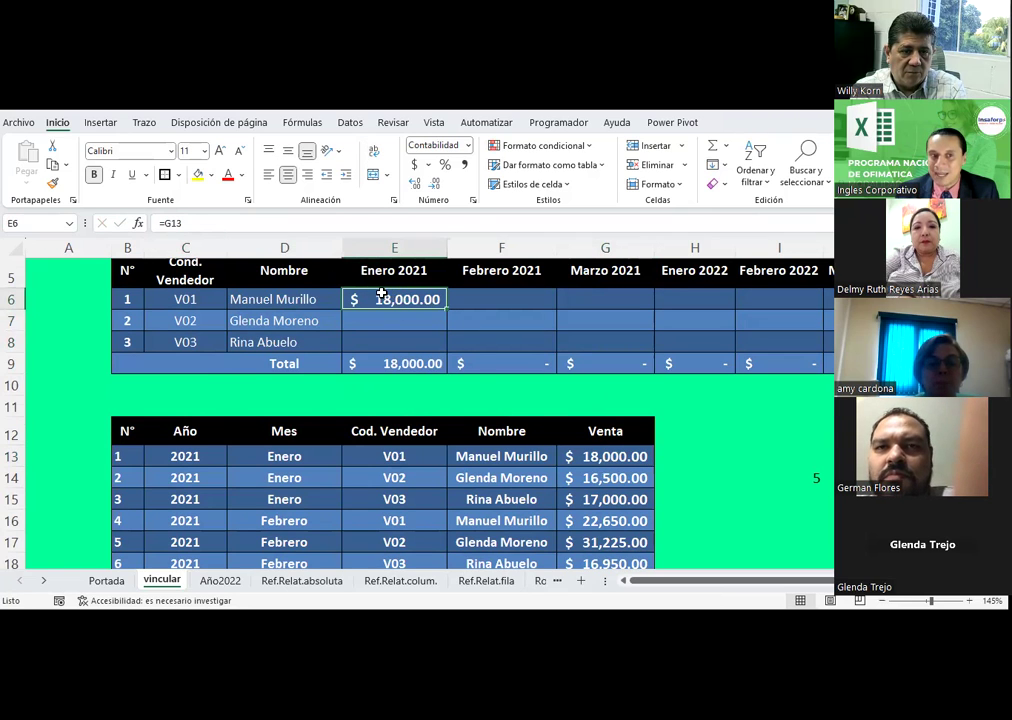
Change the G13 sale to 18,250 and confirm E6 now shows $18,250.00
scroll(381, 292, "up", 1)
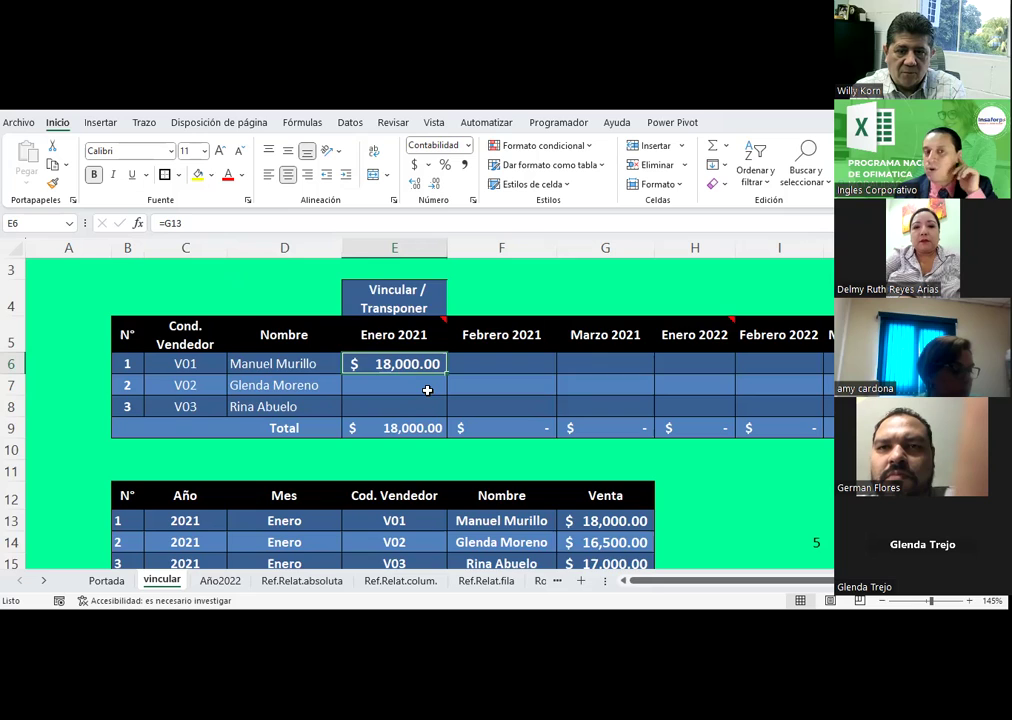
scroll(427, 390, "down", 1)
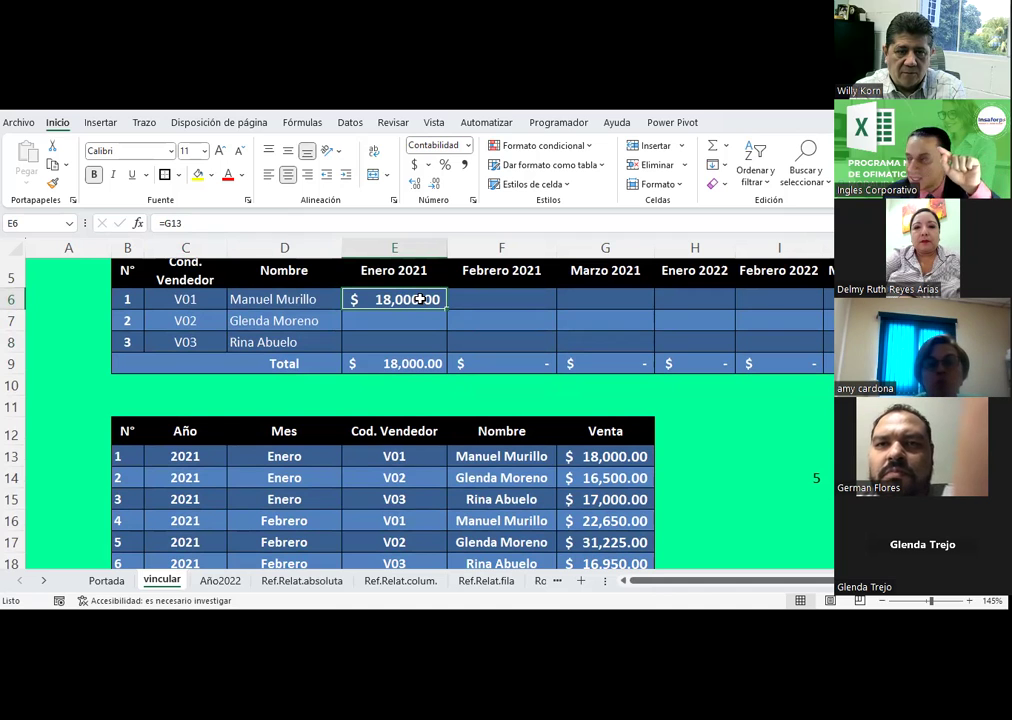
scroll(420, 299, "down", 1)
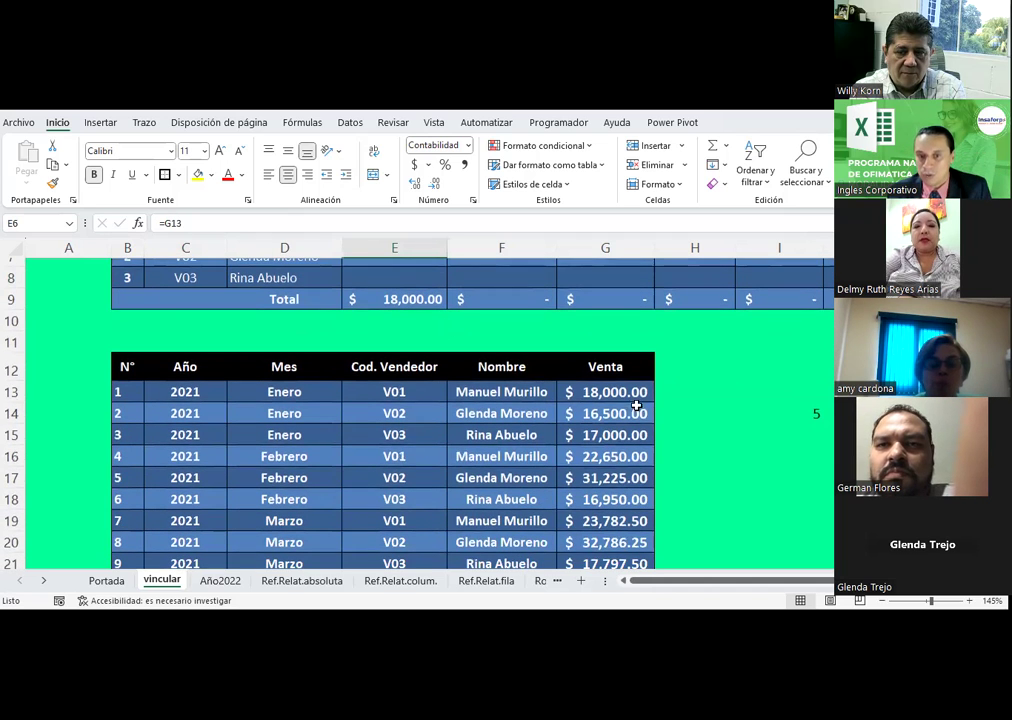
left_click(642, 393)
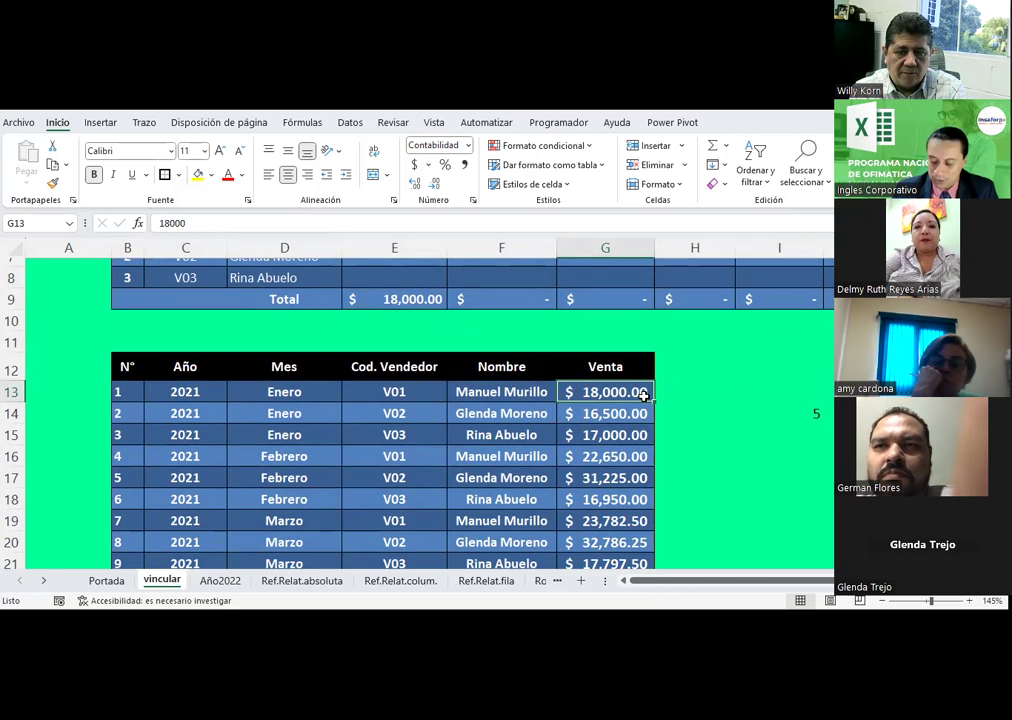
type("18,250")
key("Return")
left_click(627, 392)
scroll(480, 437, "up", 1)
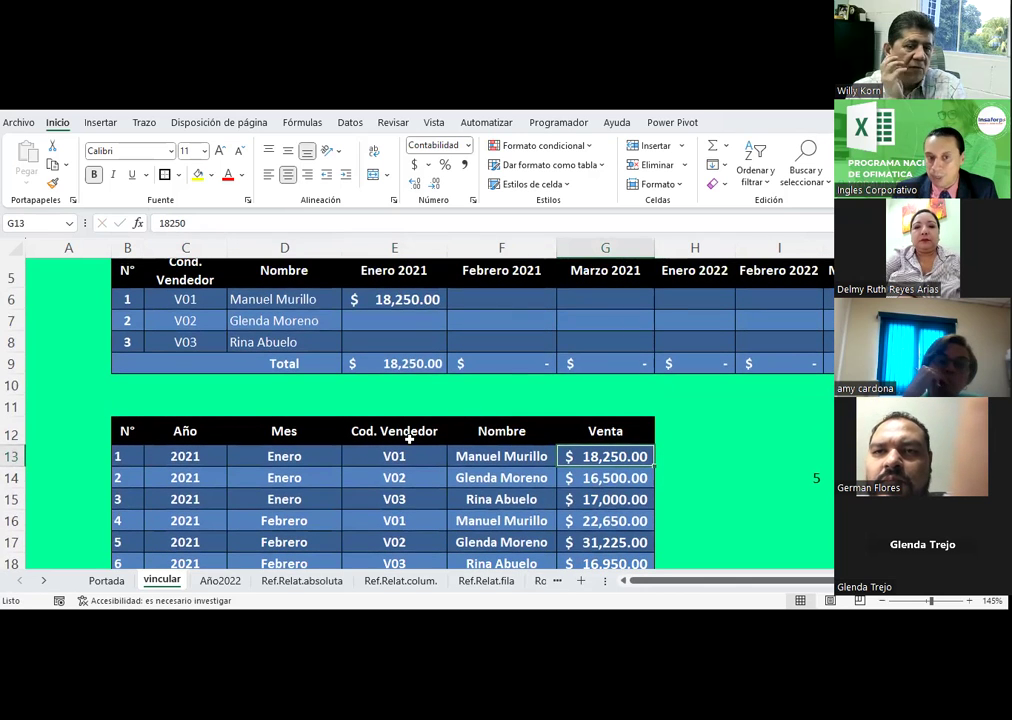
left_click(398, 295)
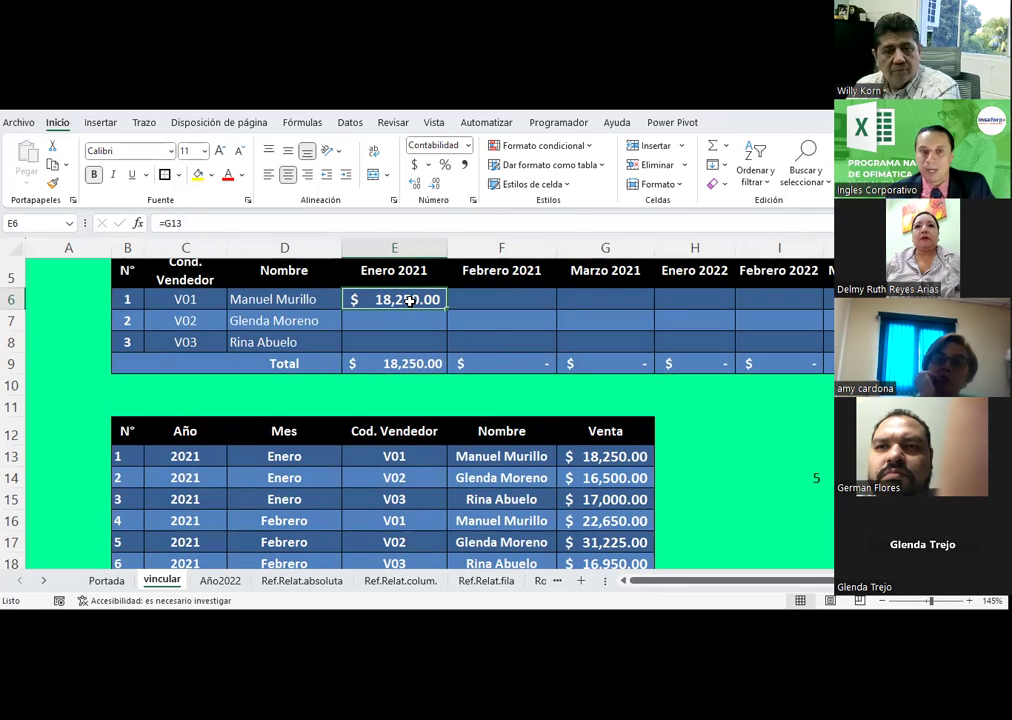
Copy E6's link formula into E7:E8 so V02 and V03 show 16,500 and 17,000
right_click(410, 300)
left_click(452, 200)
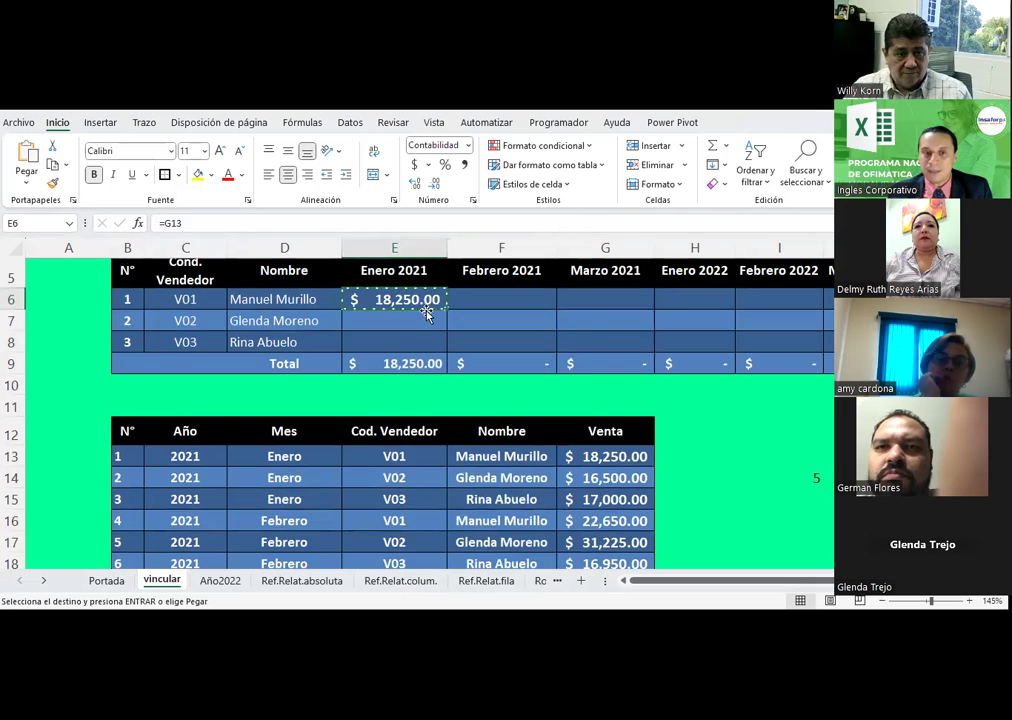
left_click_drag(413, 321, 412, 336)
right_click(415, 341)
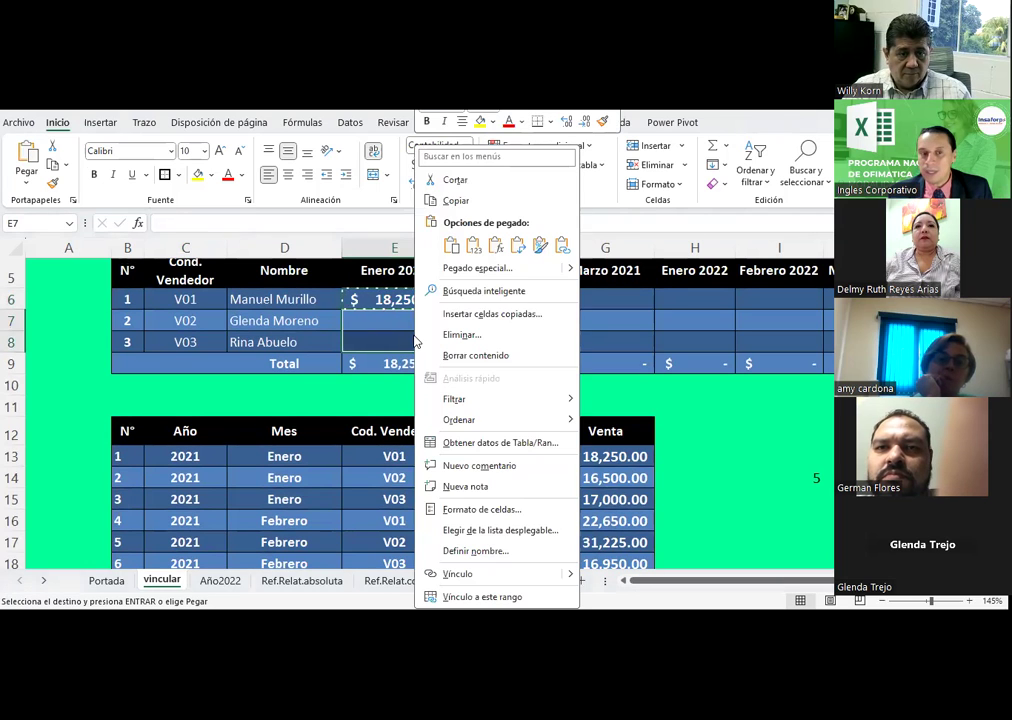
left_click(495, 245)
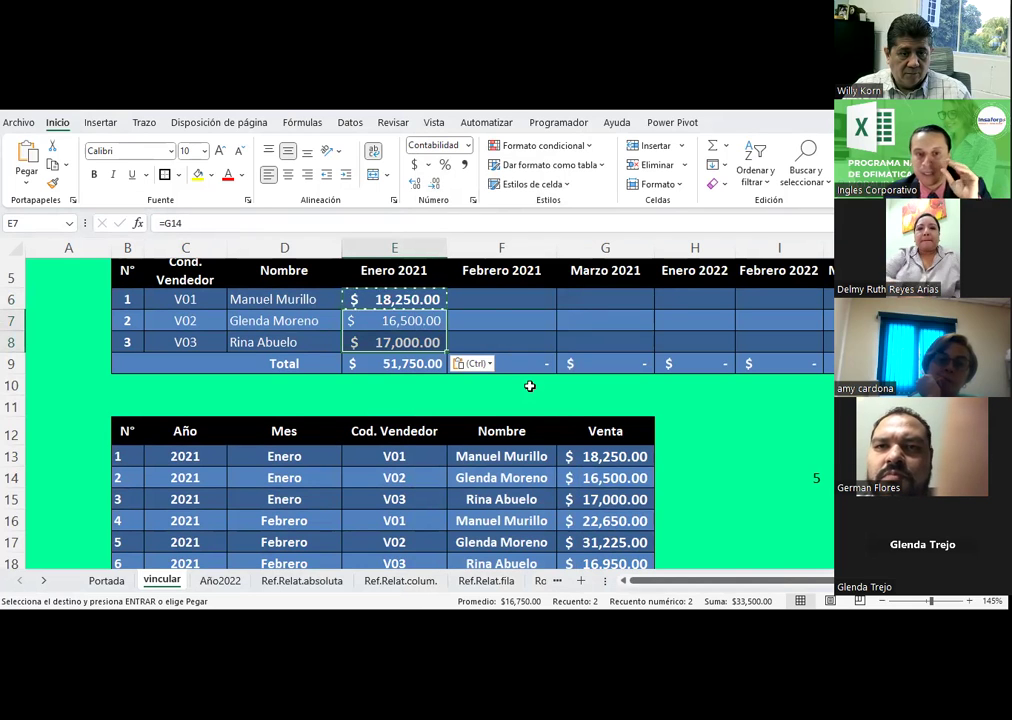
scroll(429, 422, "down", 1)
scroll(429, 422, "up", 1)
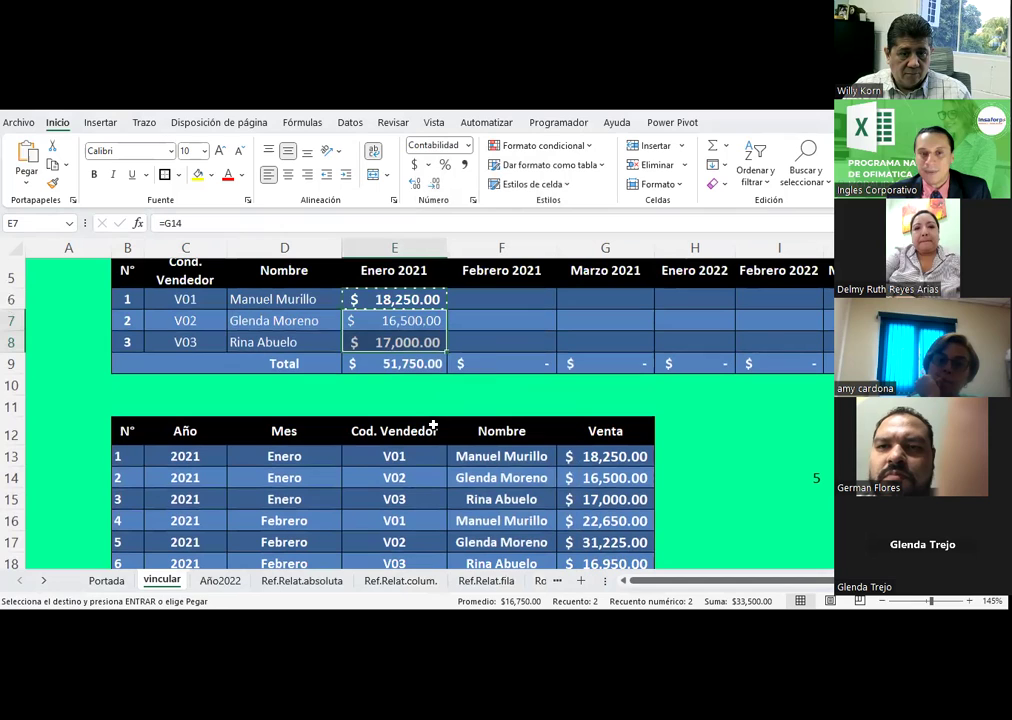
key("Escape")
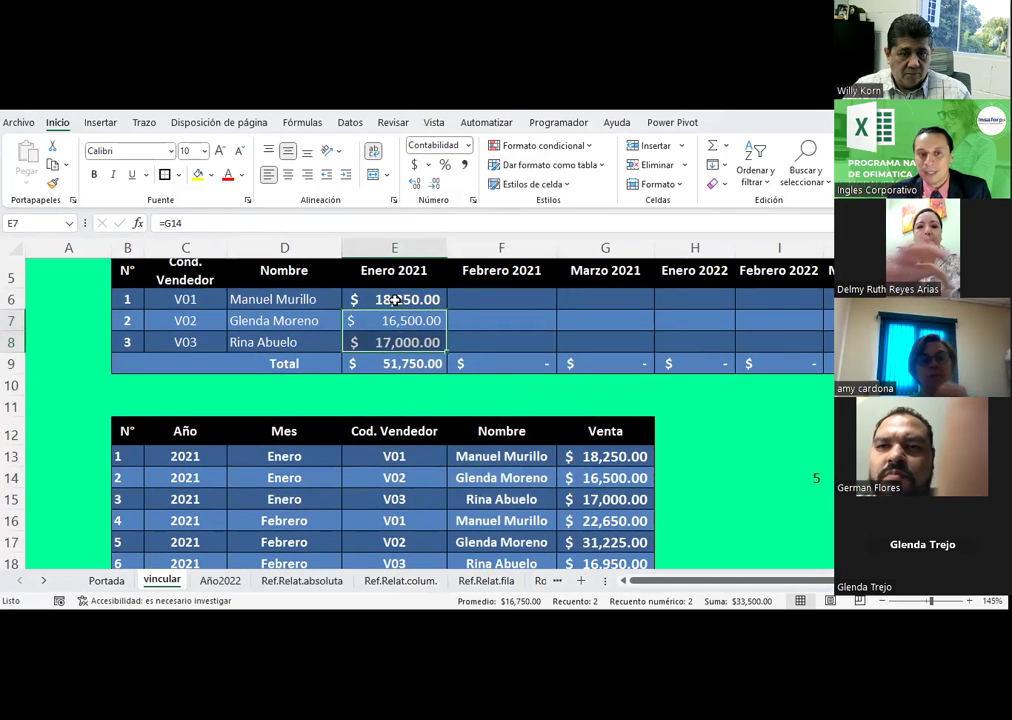
Check E6's link against the Enero sales G13:G15 and verify E8's linked formula
left_click(396, 299)
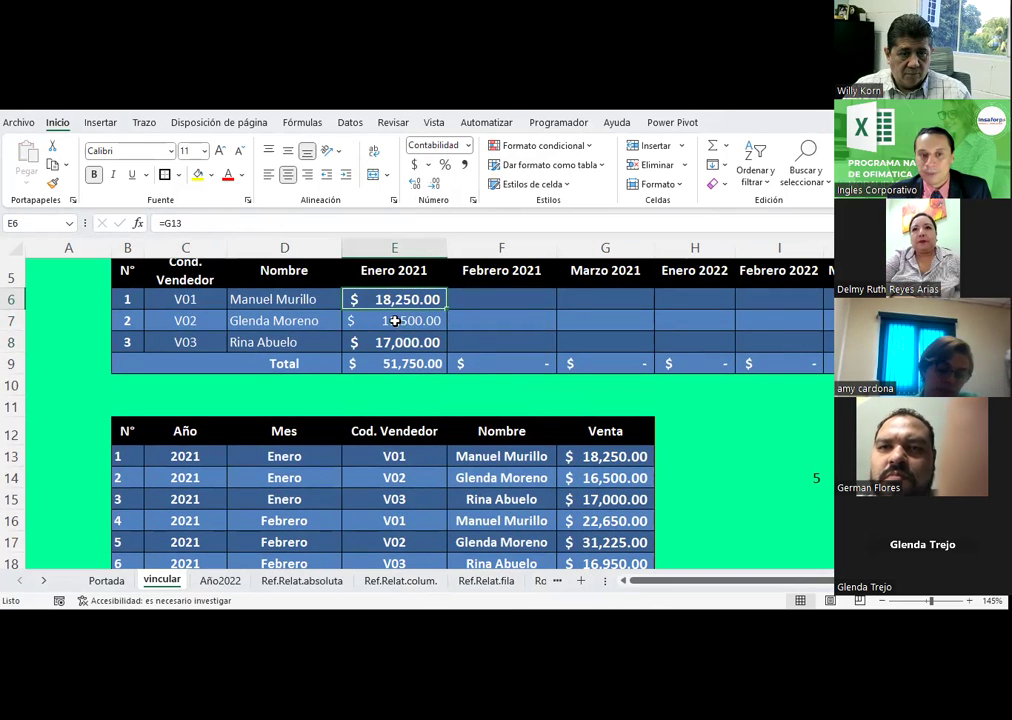
left_click(608, 456)
key("Down")
key("Down")
left_click_drag(603, 456, 596, 493)
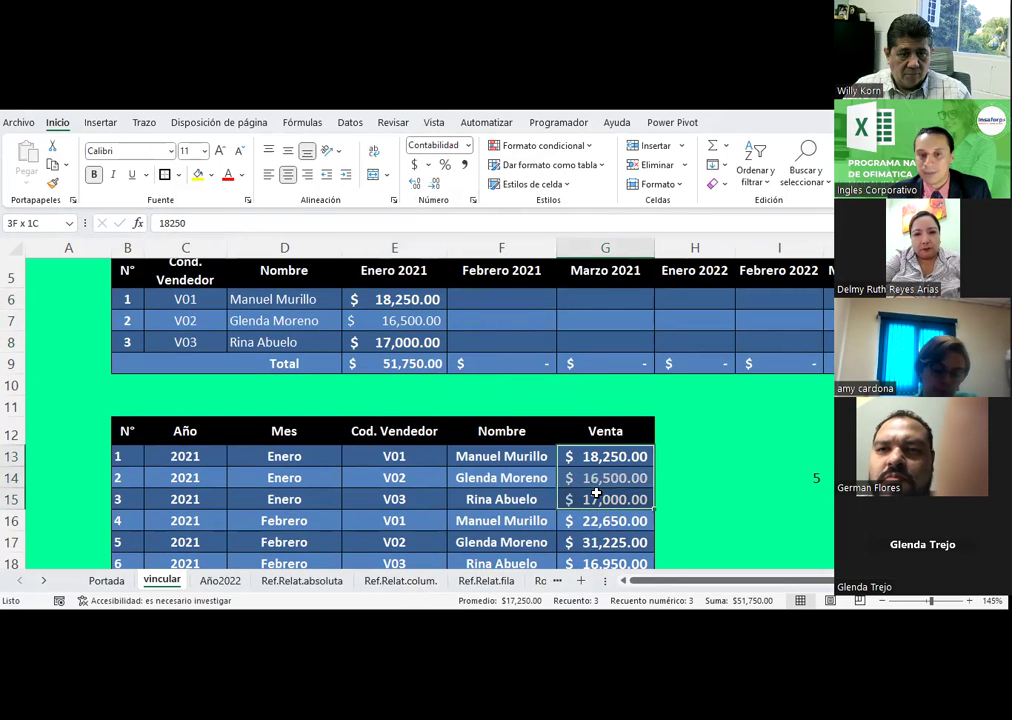
left_click(412, 305)
key("ctrl+v")
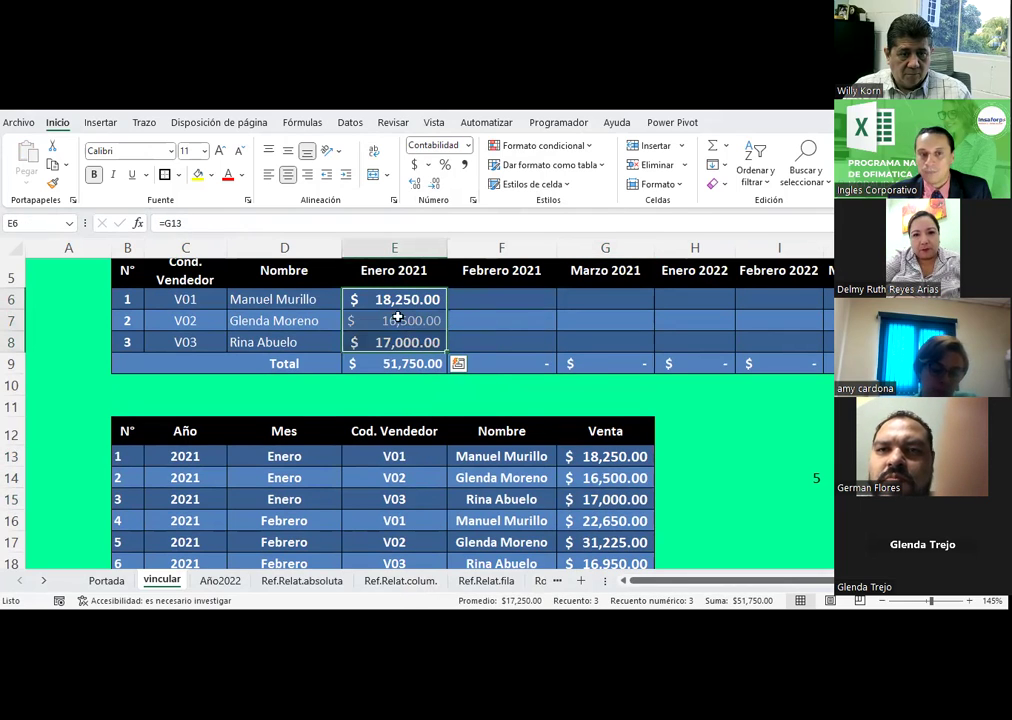
left_click(404, 344)
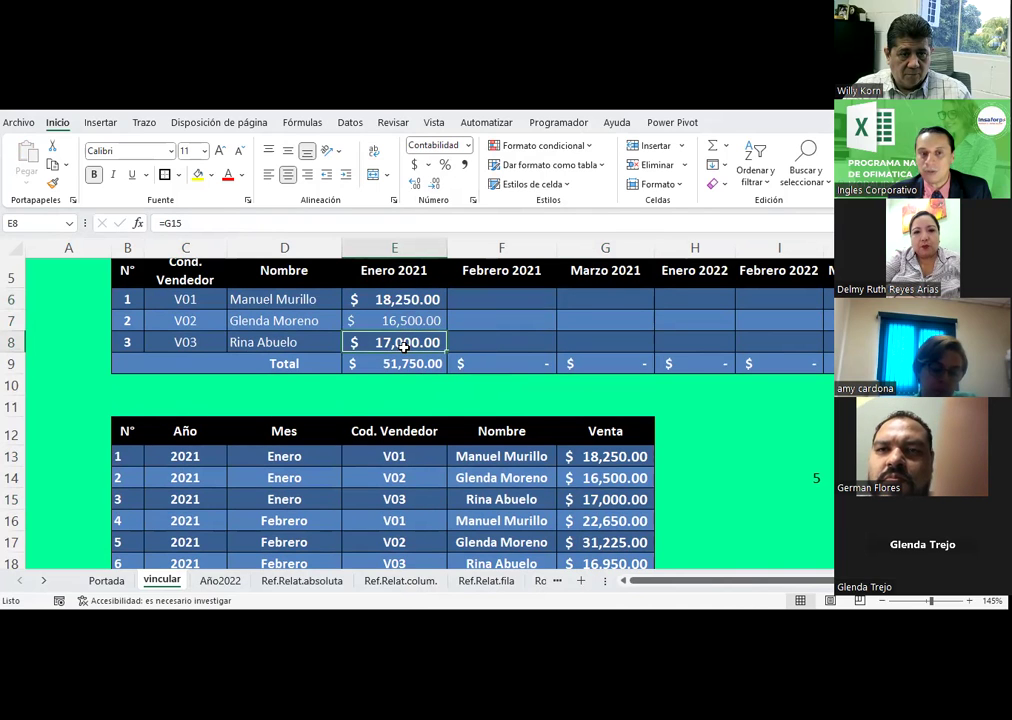
scroll(532, 373, "up", 1)
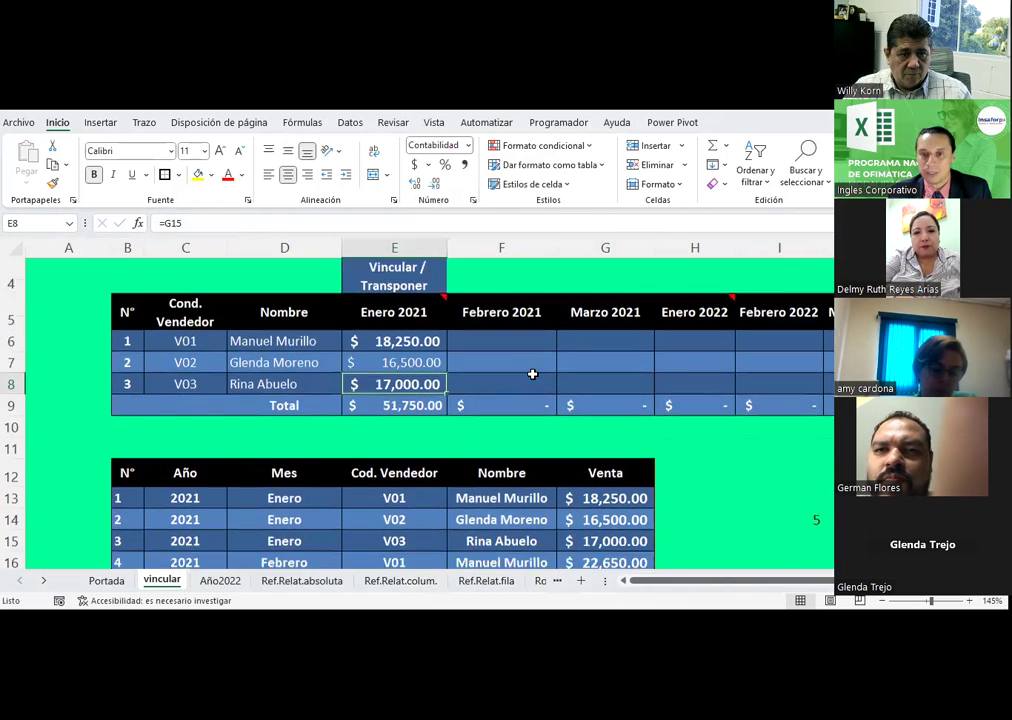
Link V01's Febrero 2021 cell F6 to the lower table with =+G16
scroll(515, 321, "down", 1)
left_click(501, 297)
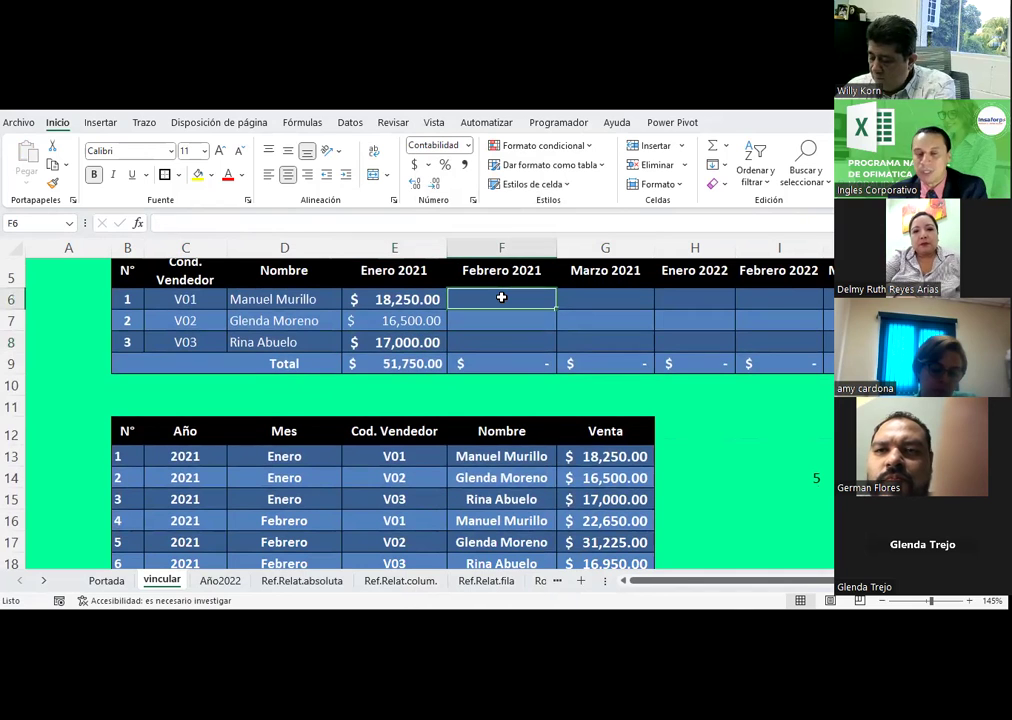
type("+")
scroll(538, 402, "down", 2)
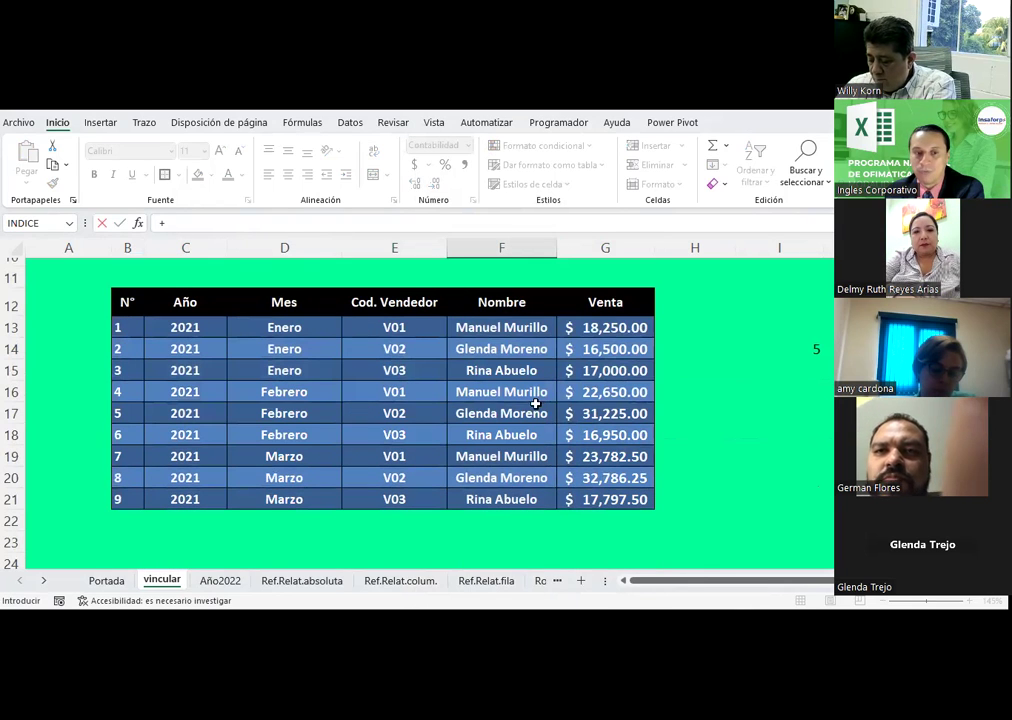
left_click(576, 396)
key("Return")
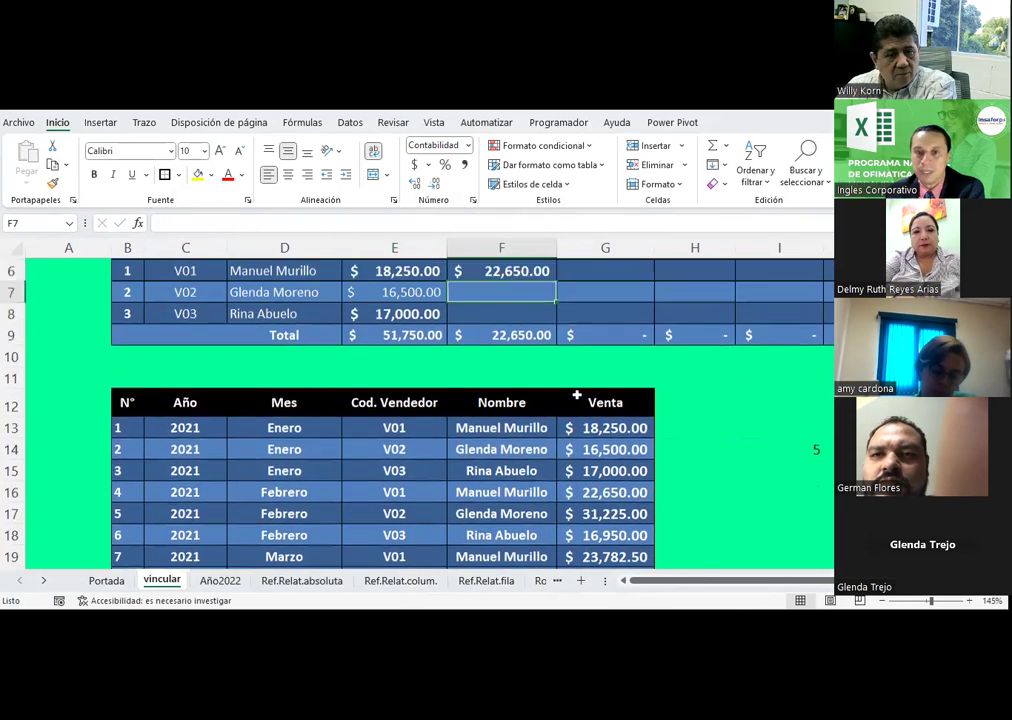
Link V01's Marzo 2021 cell G6 to the lower table with =+G19
scroll(580, 390, "up", 1)
left_click(599, 312)
type("+")
scroll(296, 328, "down", 1)
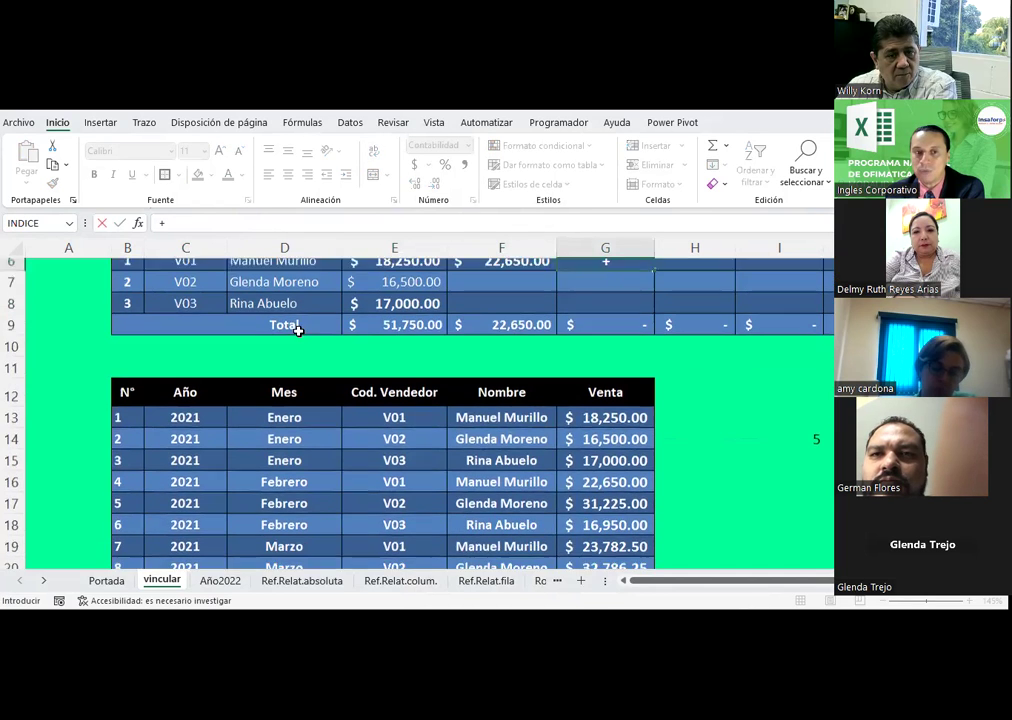
scroll(418, 391, "down", 1)
left_click(606, 470)
key("Return")
Copy the F6:G6 link formulas and paste them into F7:G8 for V02 and V03
scroll(606, 470, "up", 2)
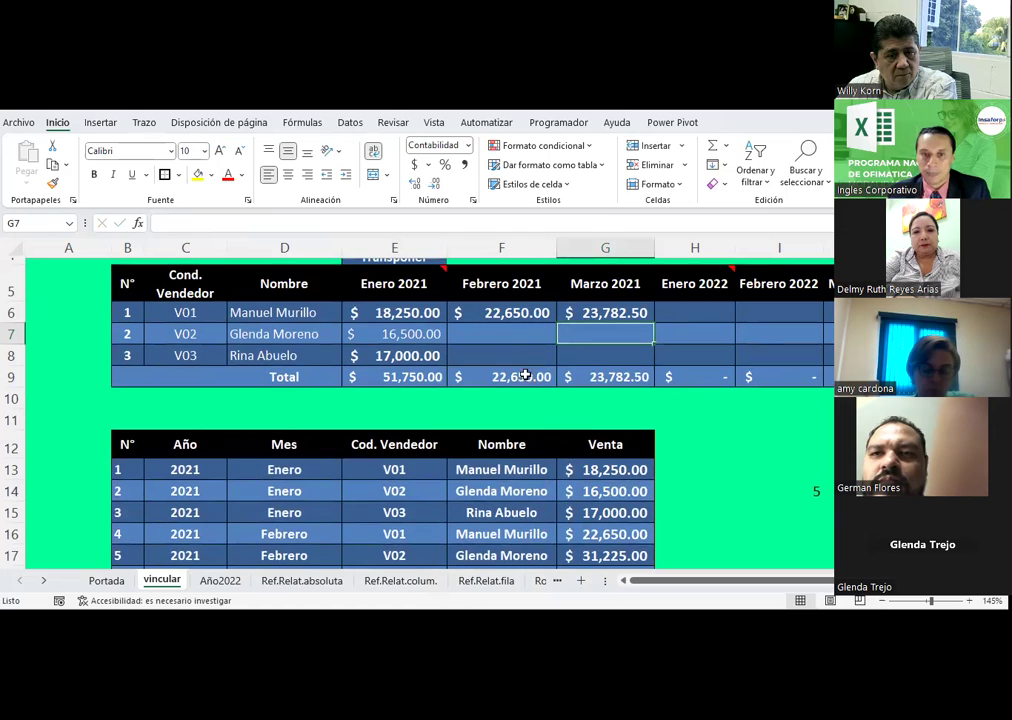
left_click_drag(512, 313, 592, 312)
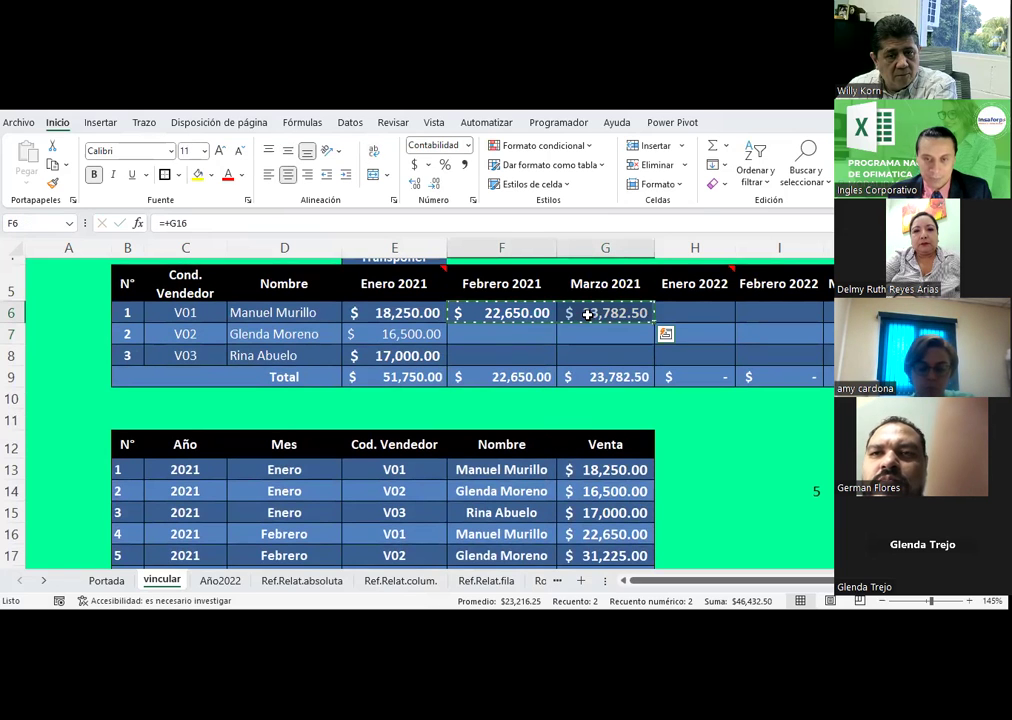
key("ctrl+c")
left_click_drag(517, 334, 601, 362)
right_click(600, 352)
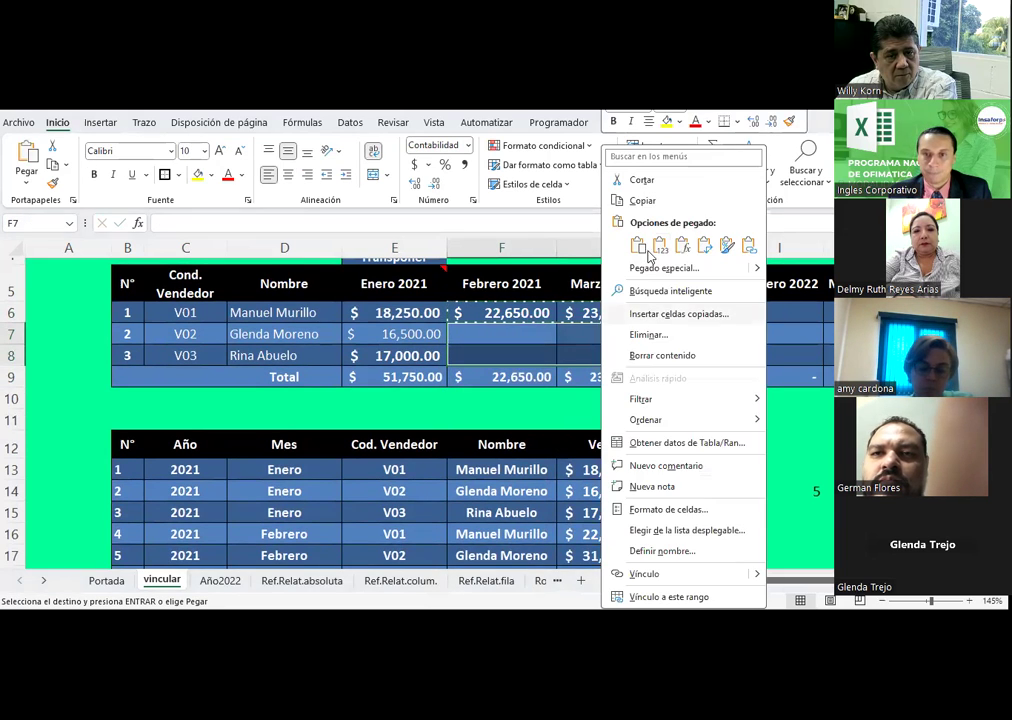
left_click(683, 246)
left_click(745, 443)
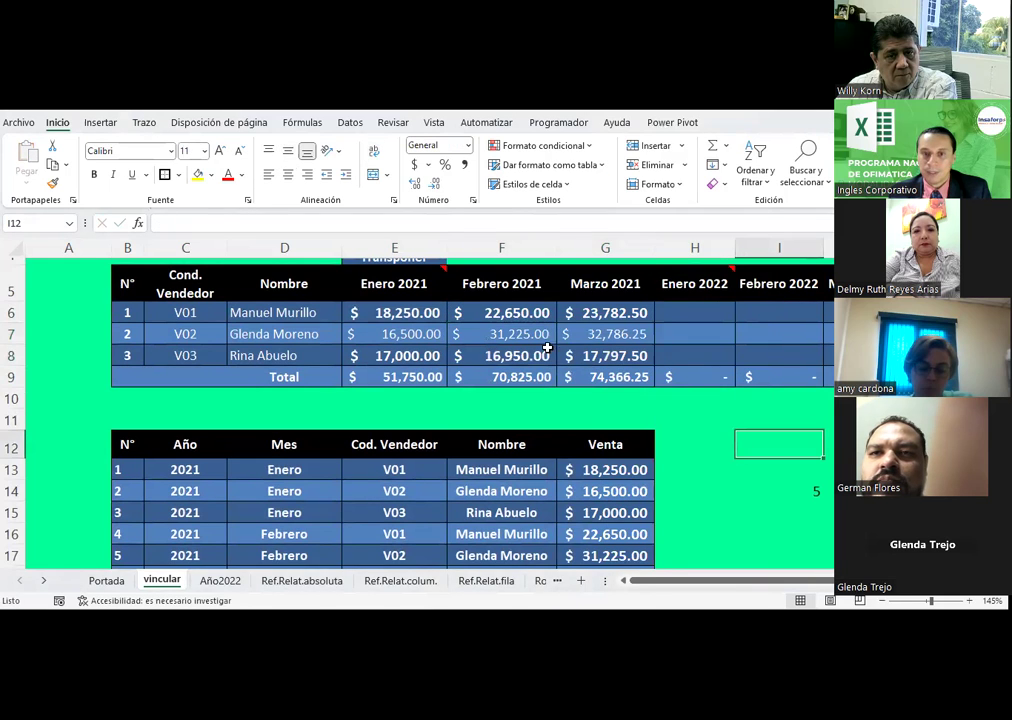
Check V01's Enero 2021 formula and the source sale values in G14 and G15
left_click(398, 312)
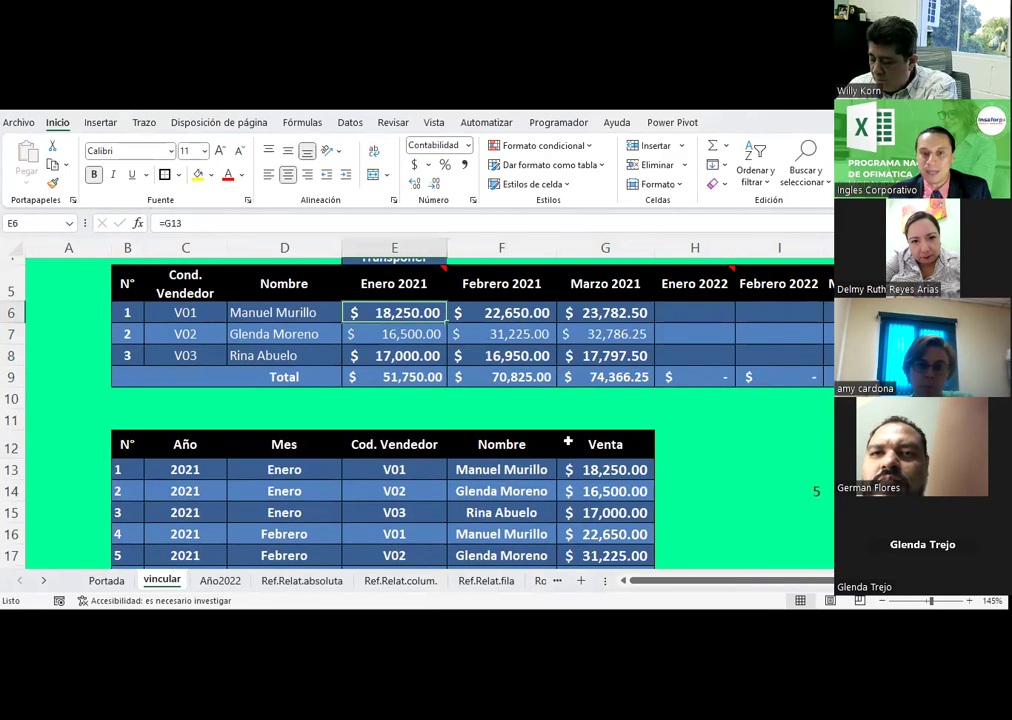
left_click(624, 496)
key("Down")
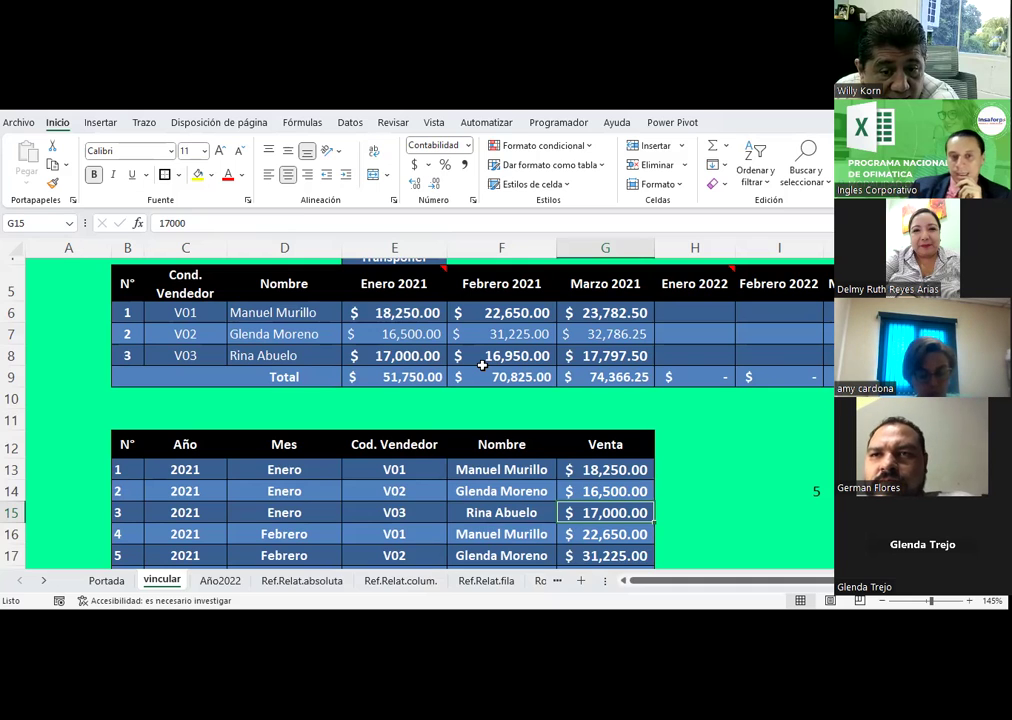
Link V01's Enero 2021 cell E6 to the lower table with =G13
scroll(483, 366, "down", 1)
scroll(483, 366, "up", 2)
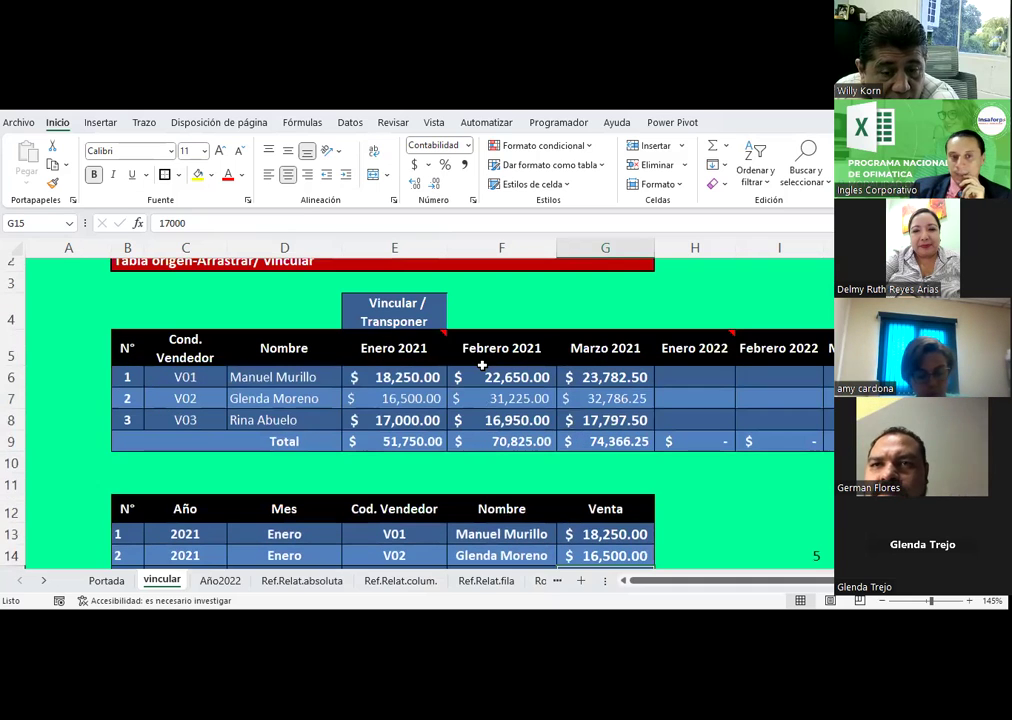
left_click(426, 383)
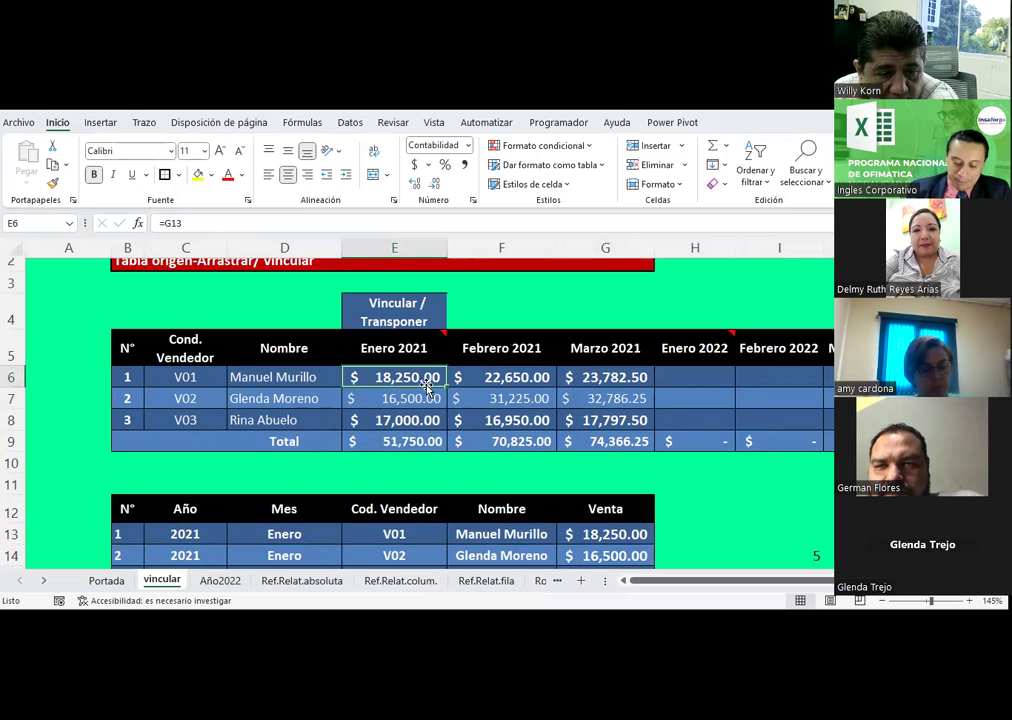
type("=")
scroll(443, 393, "down", 1)
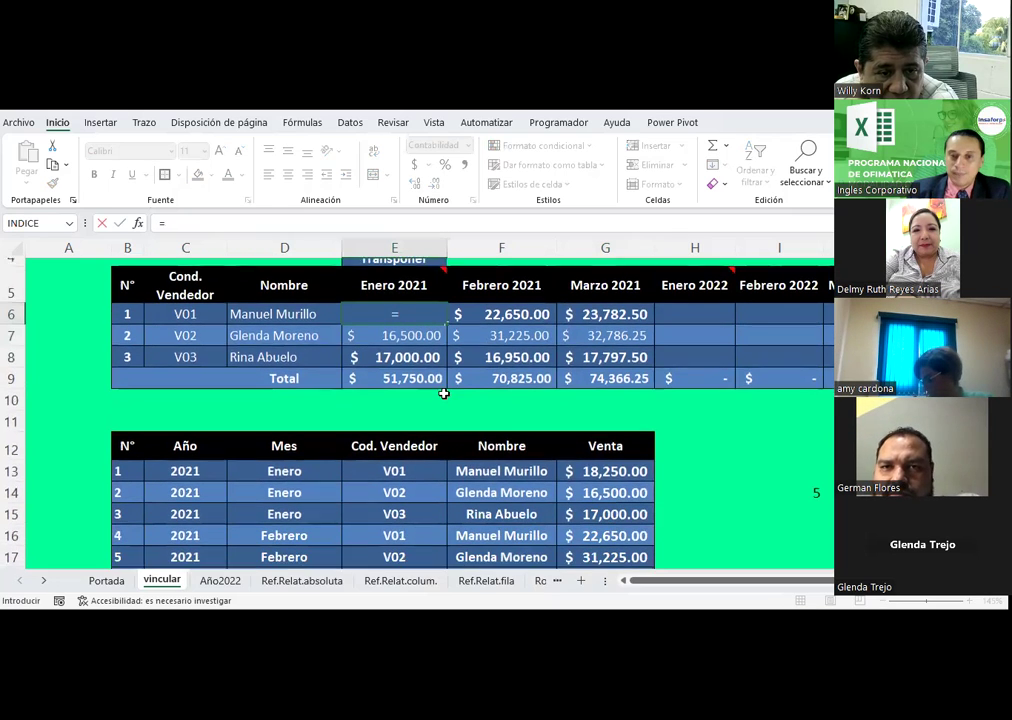
left_click(620, 469)
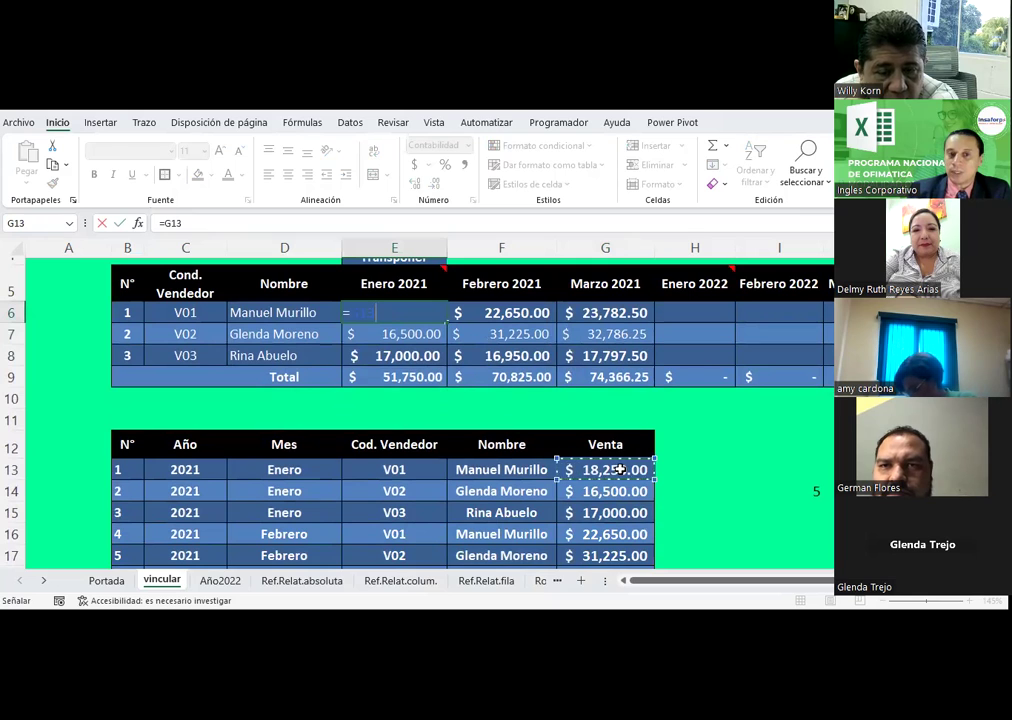
key("Return")
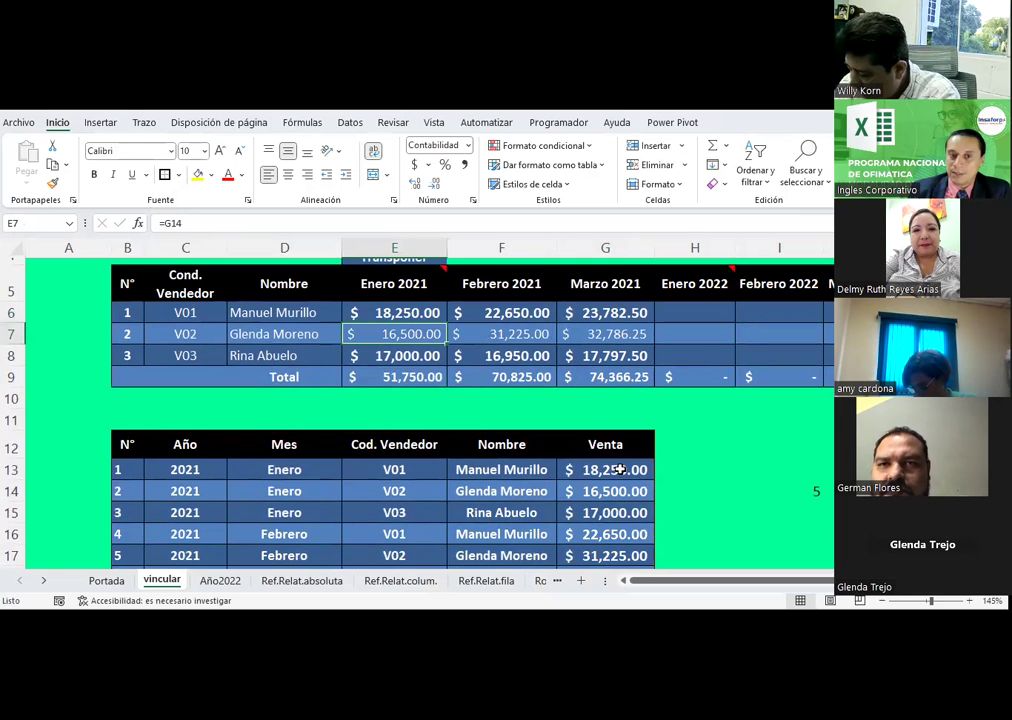
Copy the E6 formula into E7:E8, pasting formulas while keeping the number format
left_click(376, 310)
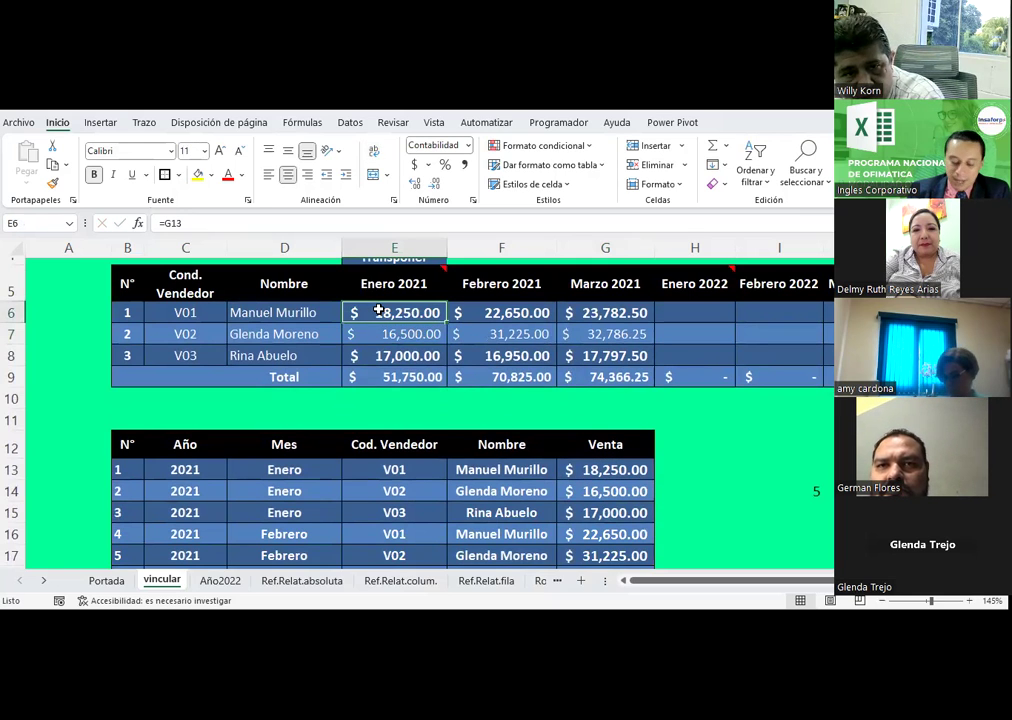
key("ctrl+c")
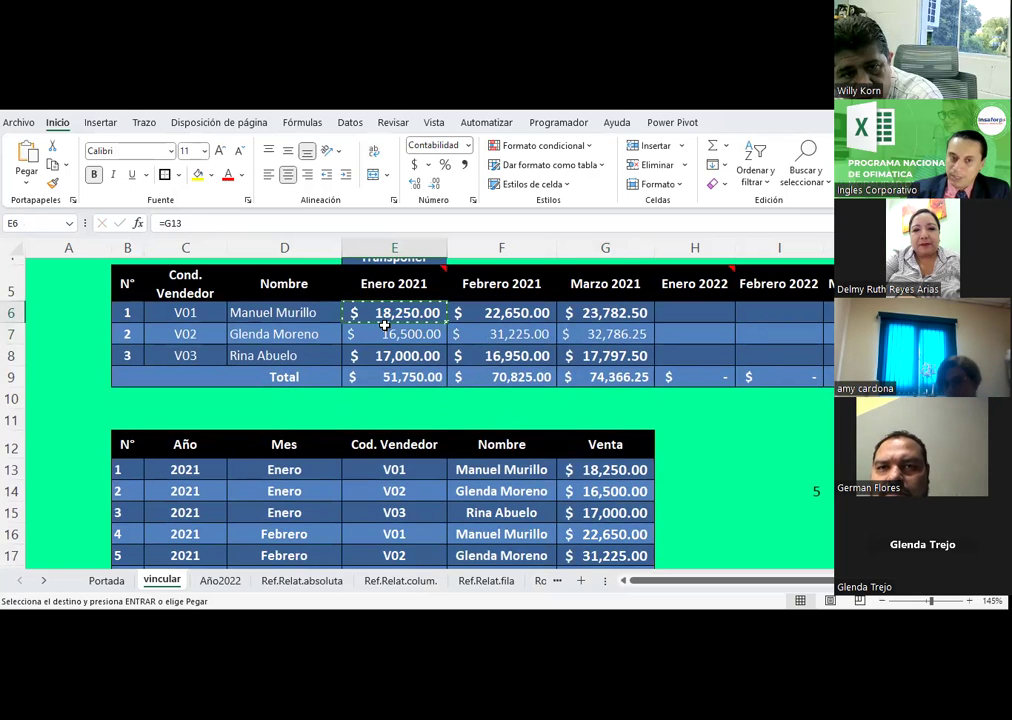
left_click_drag(386, 333, 382, 352)
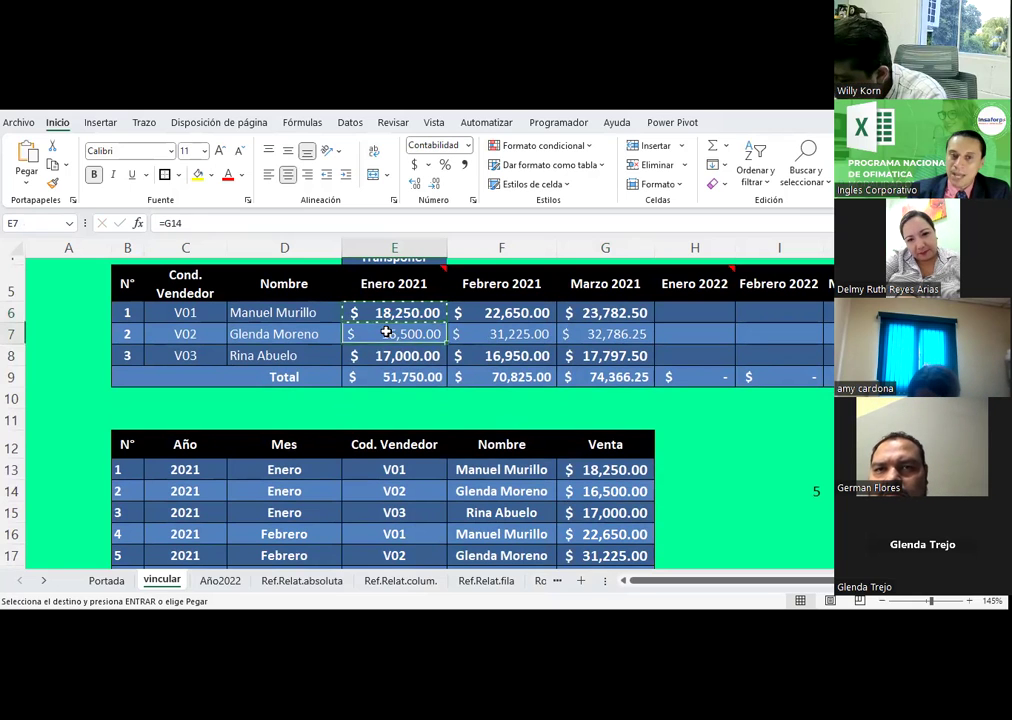
key("ctrl+v")
right_click(382, 352)
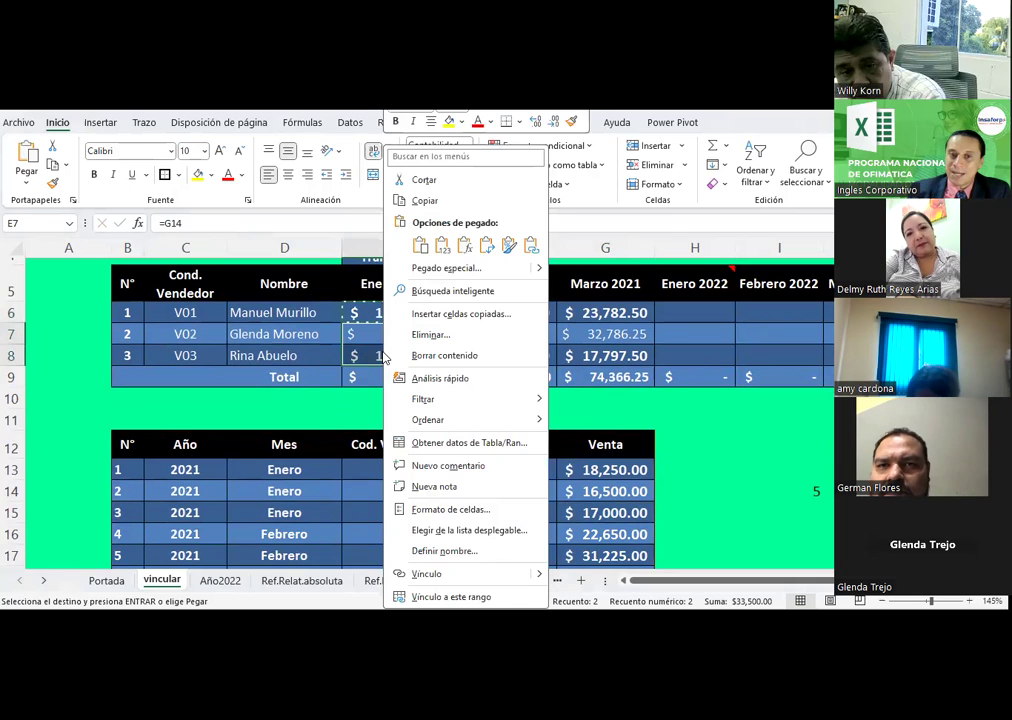
left_click(465, 248)
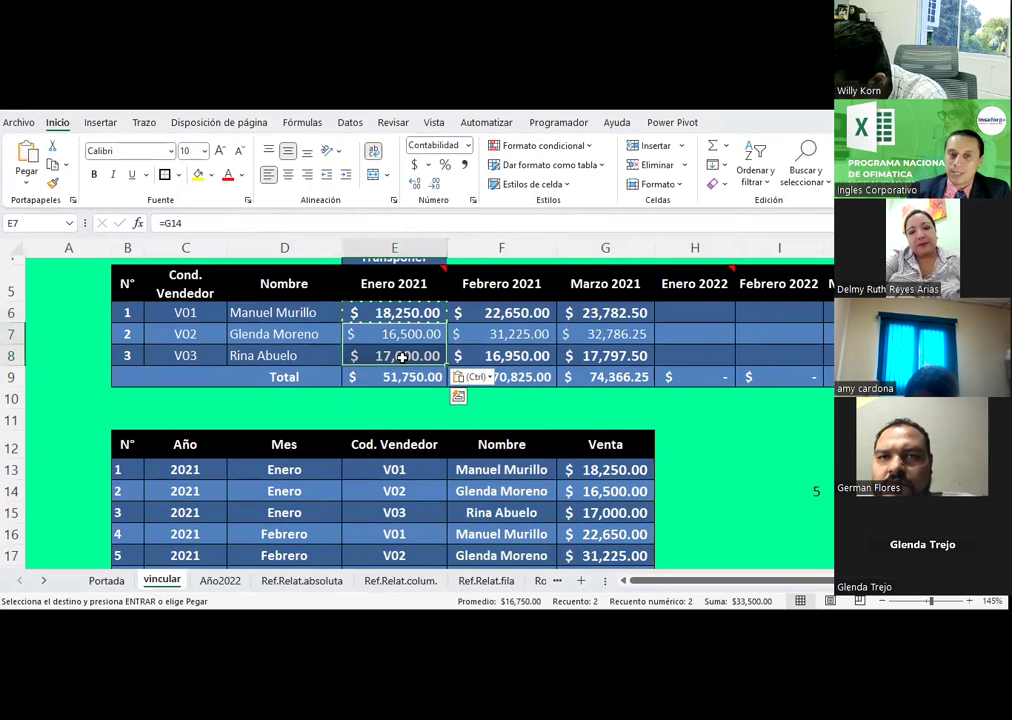
left_click(26, 178)
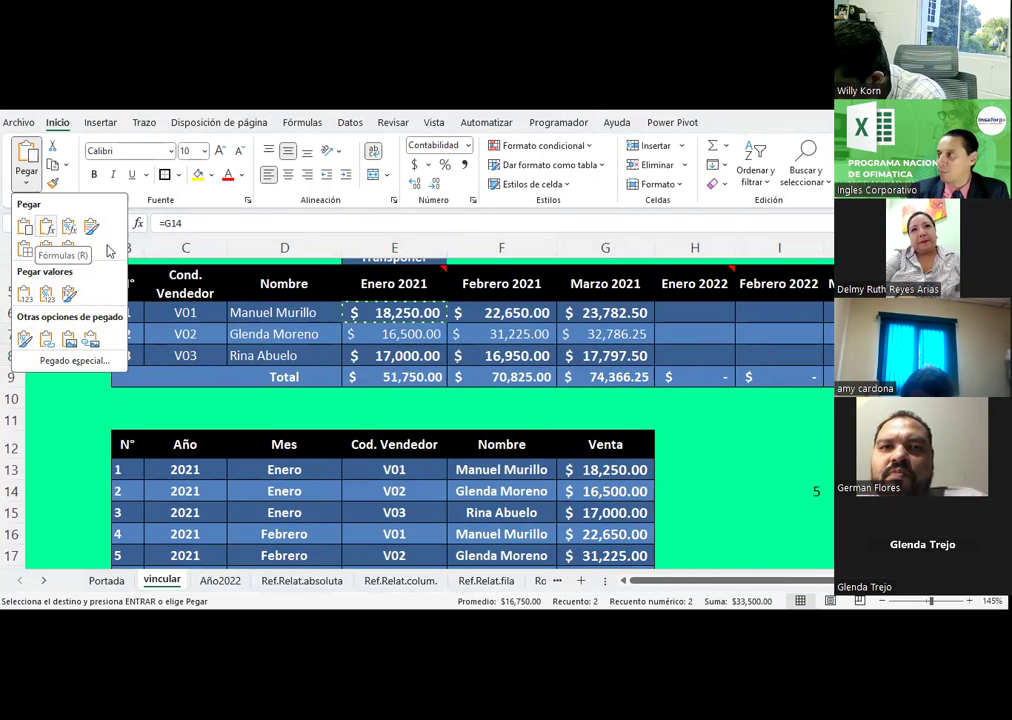
left_click(68, 227)
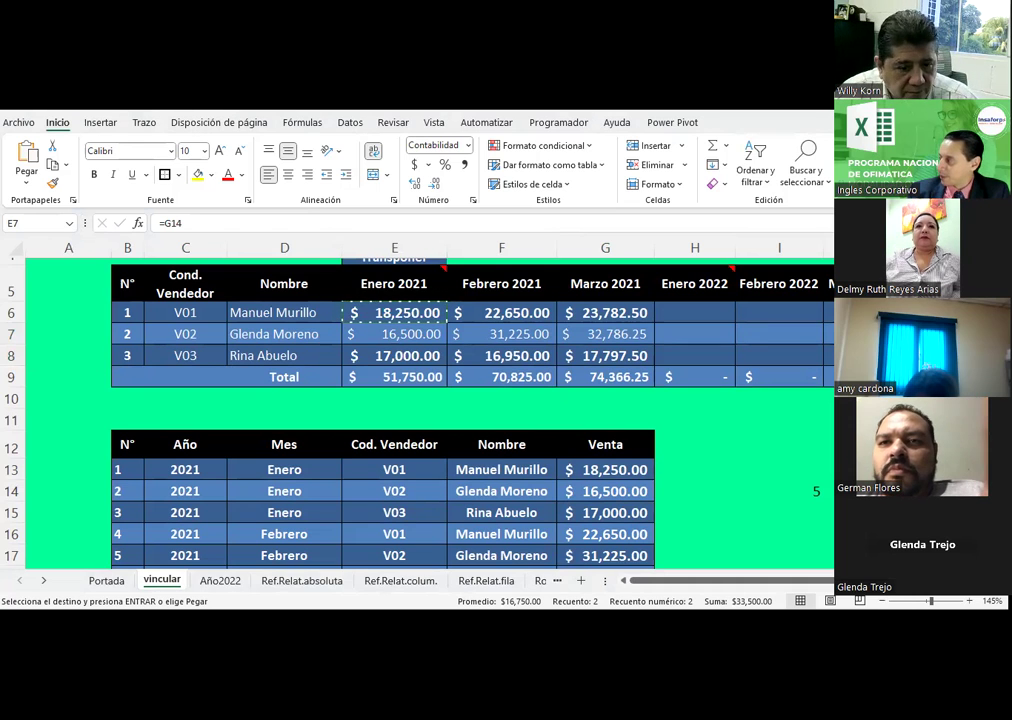
End copy mode and review the completed linked Enero–Marzo table
key("Return")
scroll(449, 317, "up", 1)
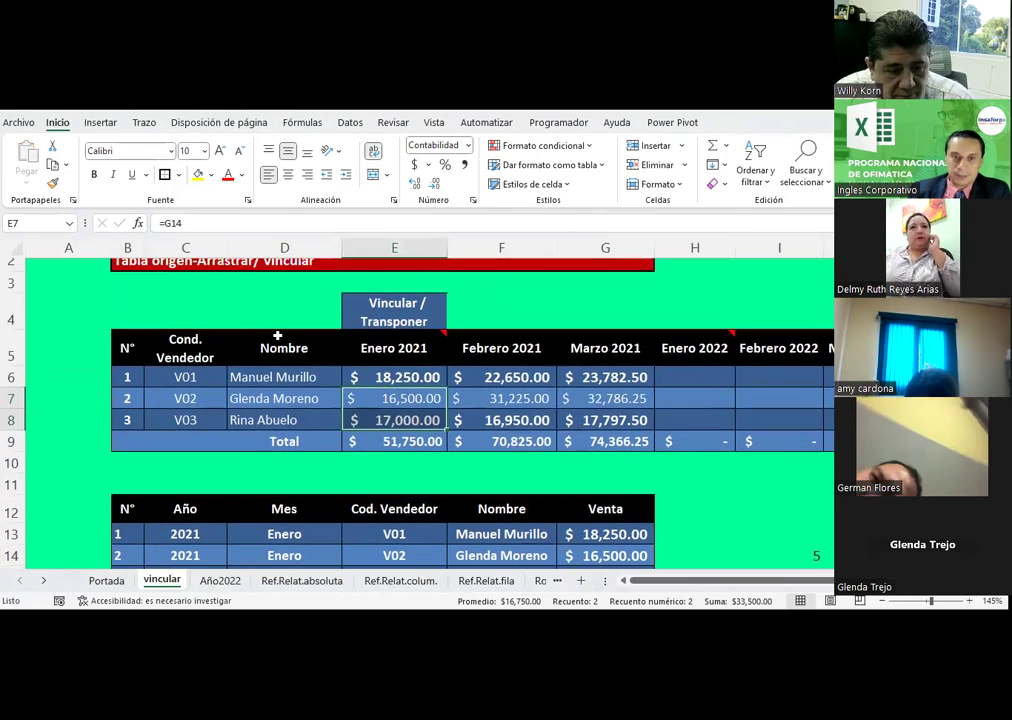
left_click_drag(127, 348, 565, 445)
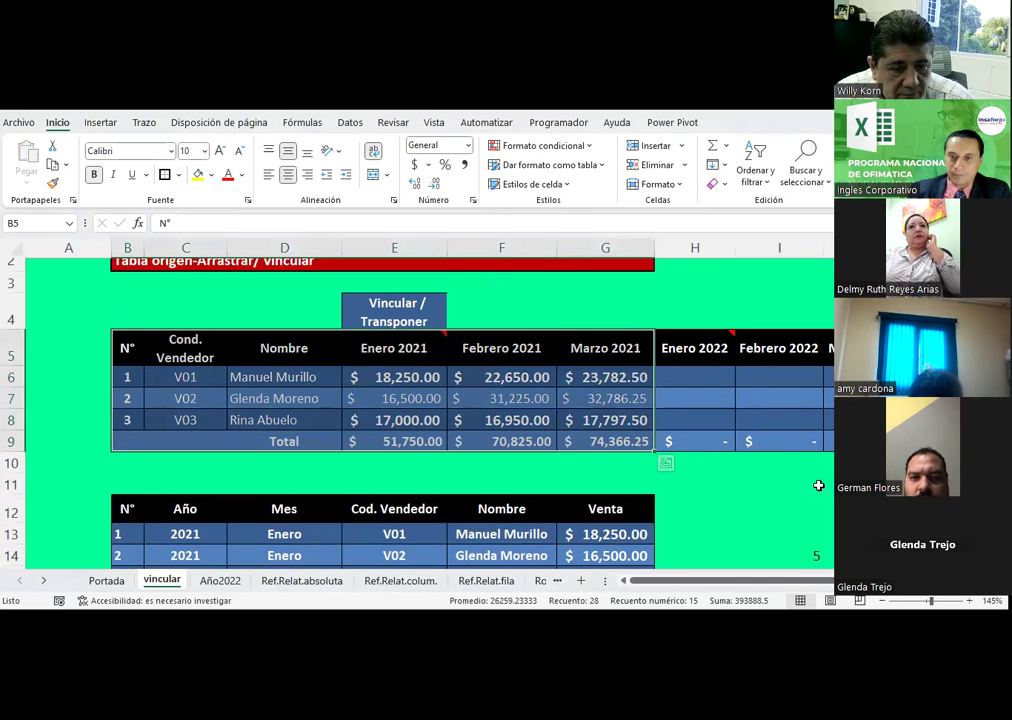
left_click(818, 485)
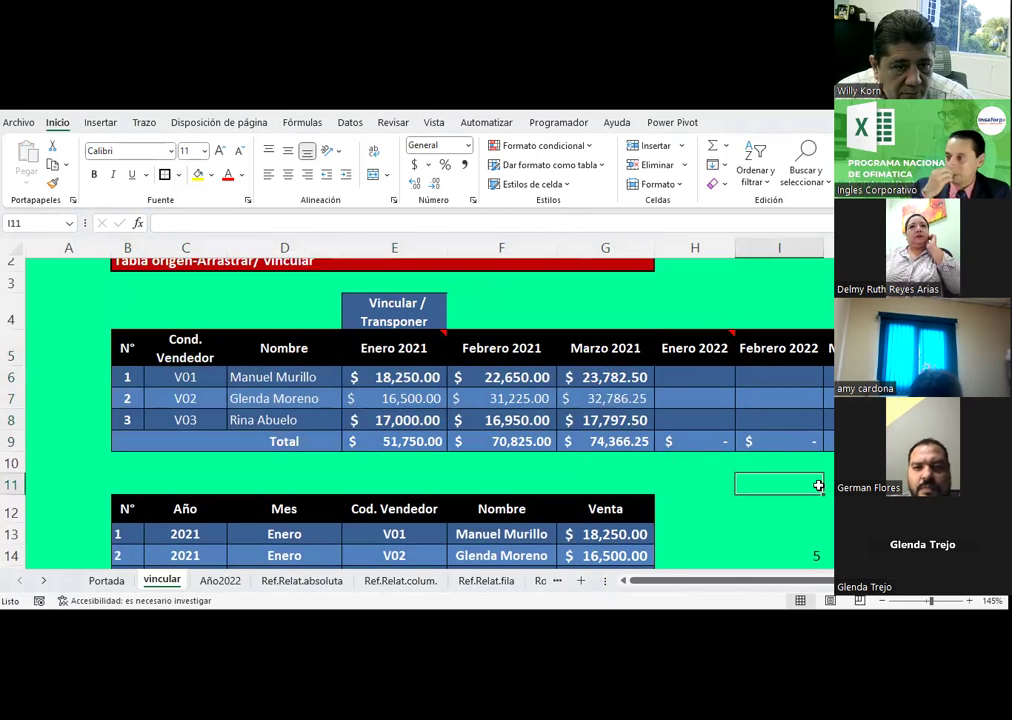
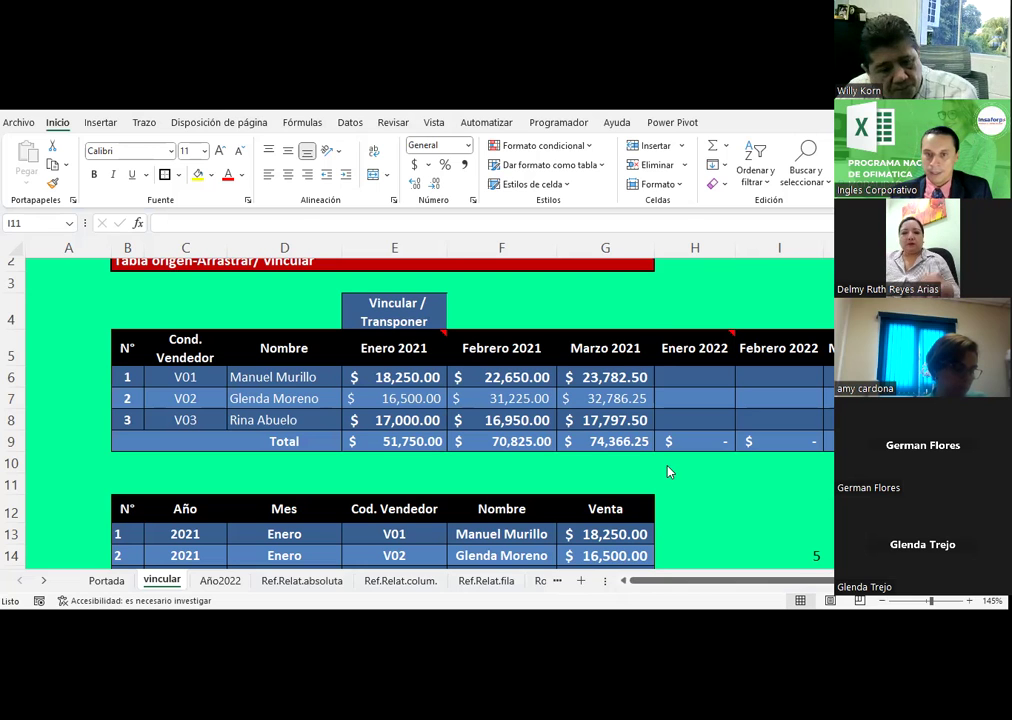
Review the 2022 Venta values on the Año2022 sheet
scroll(666, 466, "down", 1)
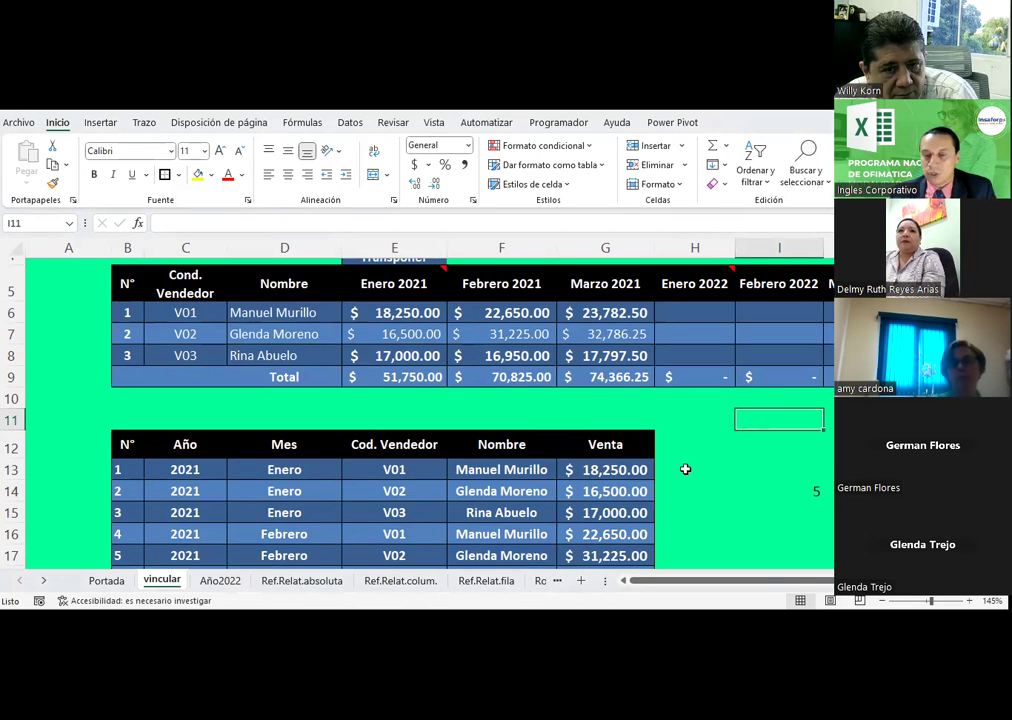
left_click(688, 315)
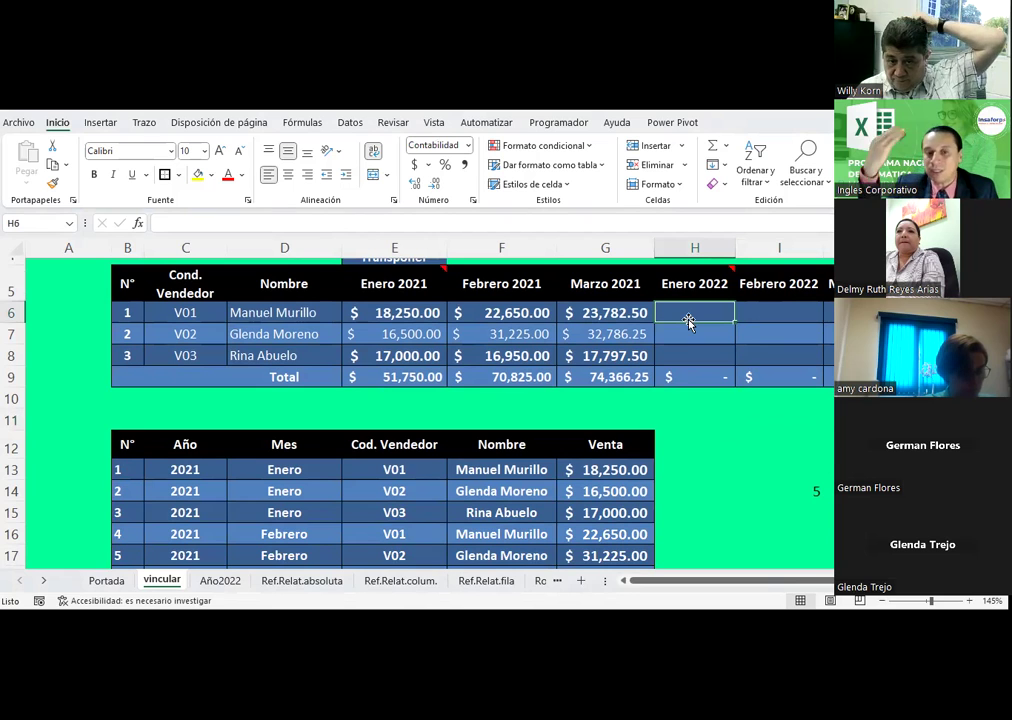
left_click(216, 581)
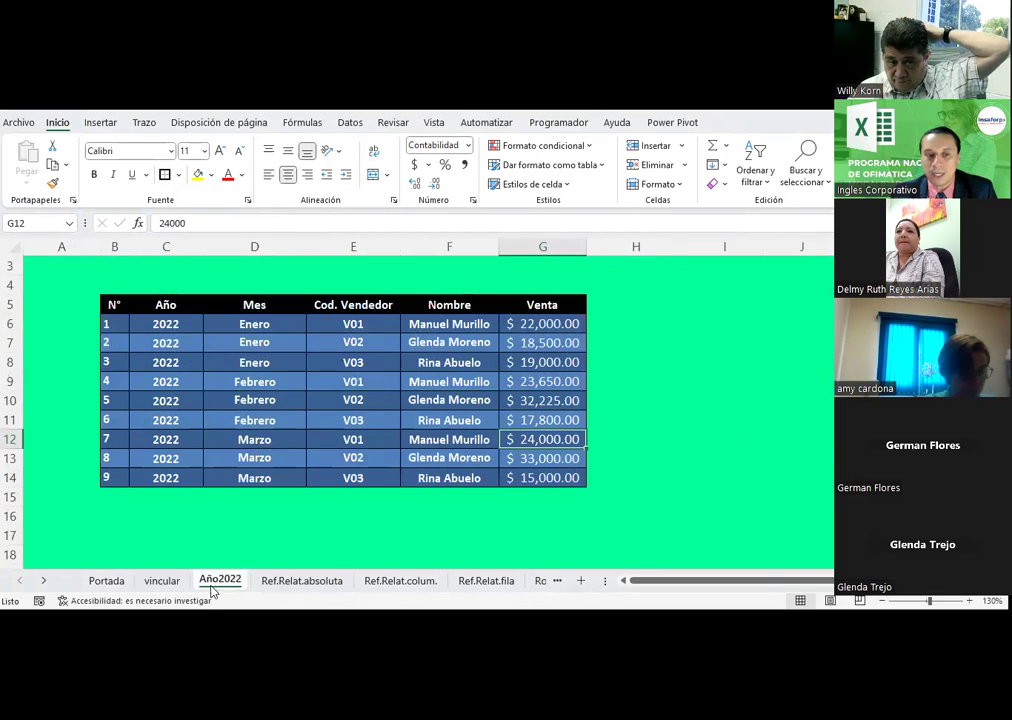
scroll(520, 428, "up", 1)
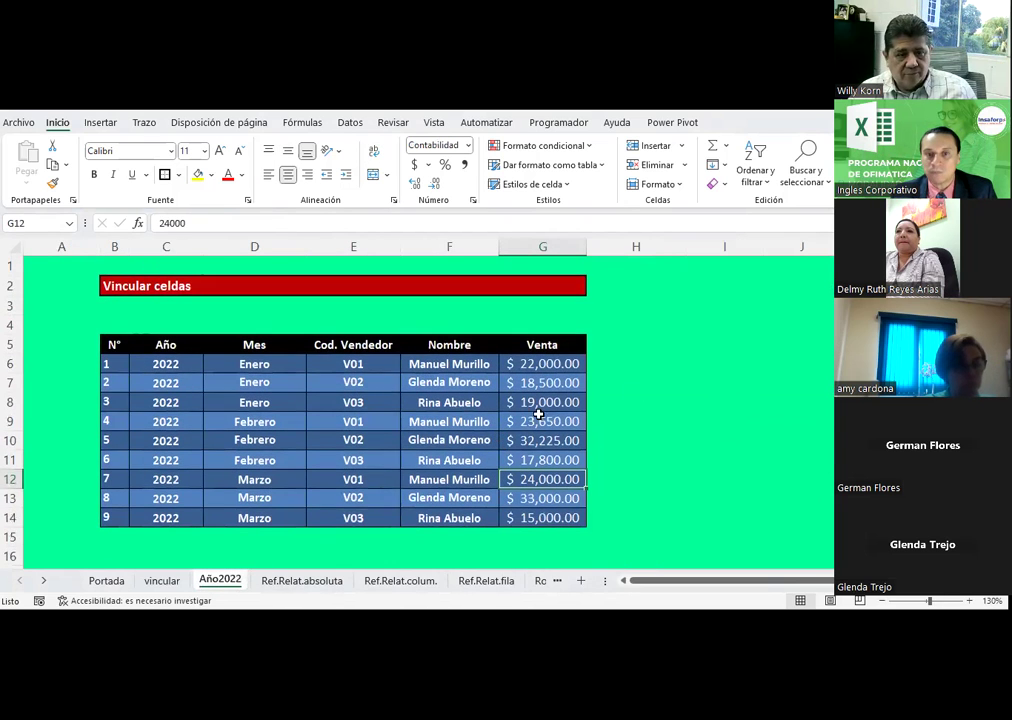
left_click(678, 375)
left_click(562, 353)
key("Down")
key("Down")
key("Down")
key("Down")
key("Down")
key("Down")
key("Down")
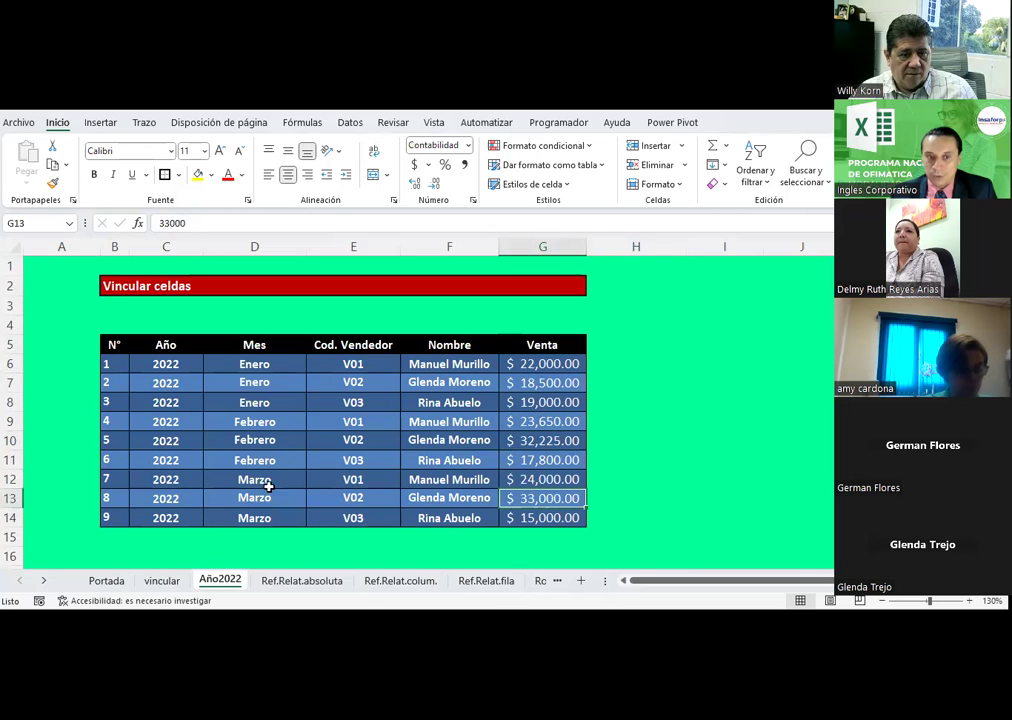
left_click(160, 580)
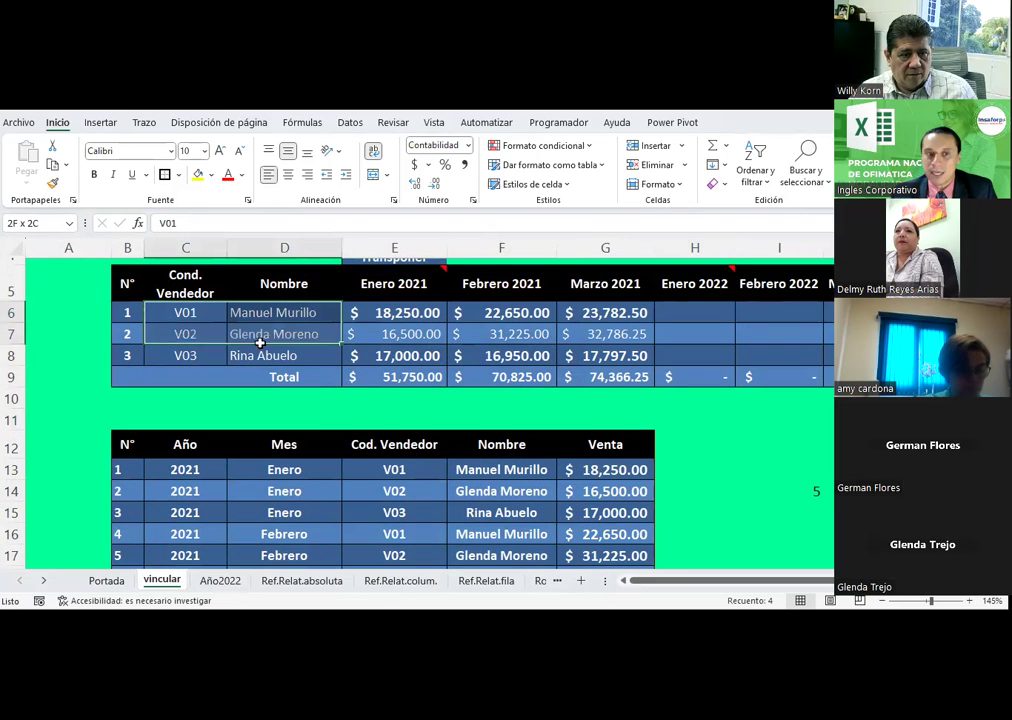
Compare seller codes V01–V03 between the vincular and Año2022 sheets
left_click_drag(194, 316, 262, 357)
left_click(196, 314)
left_click(188, 333)
left_click(196, 356)
left_click(222, 581)
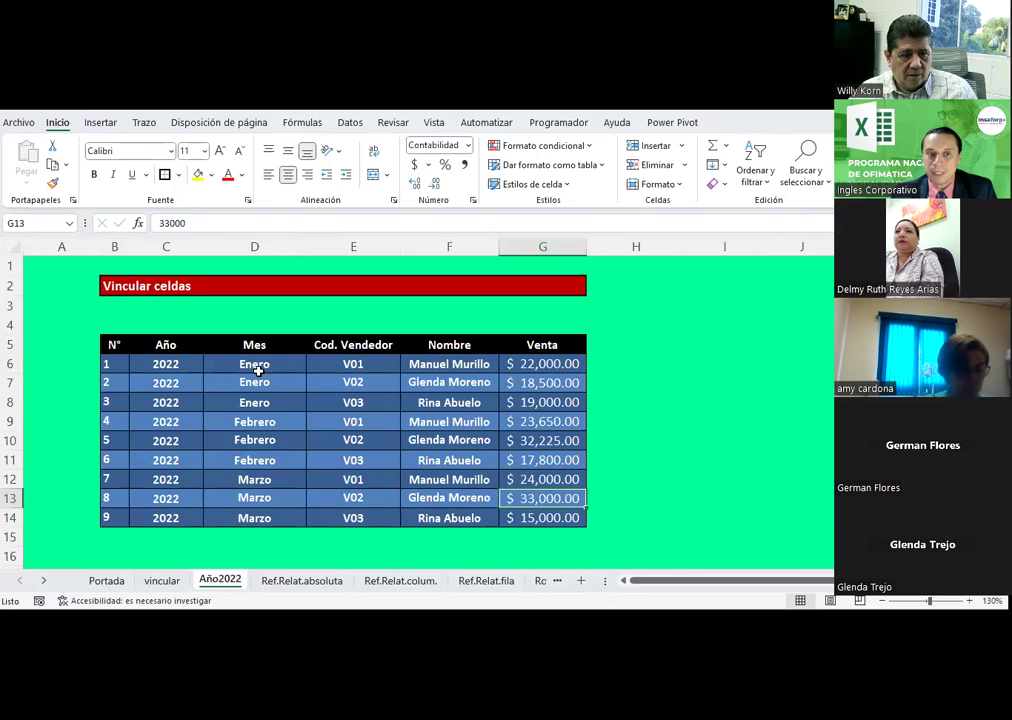
left_click(359, 362)
left_click(362, 382)
left_click(363, 401)
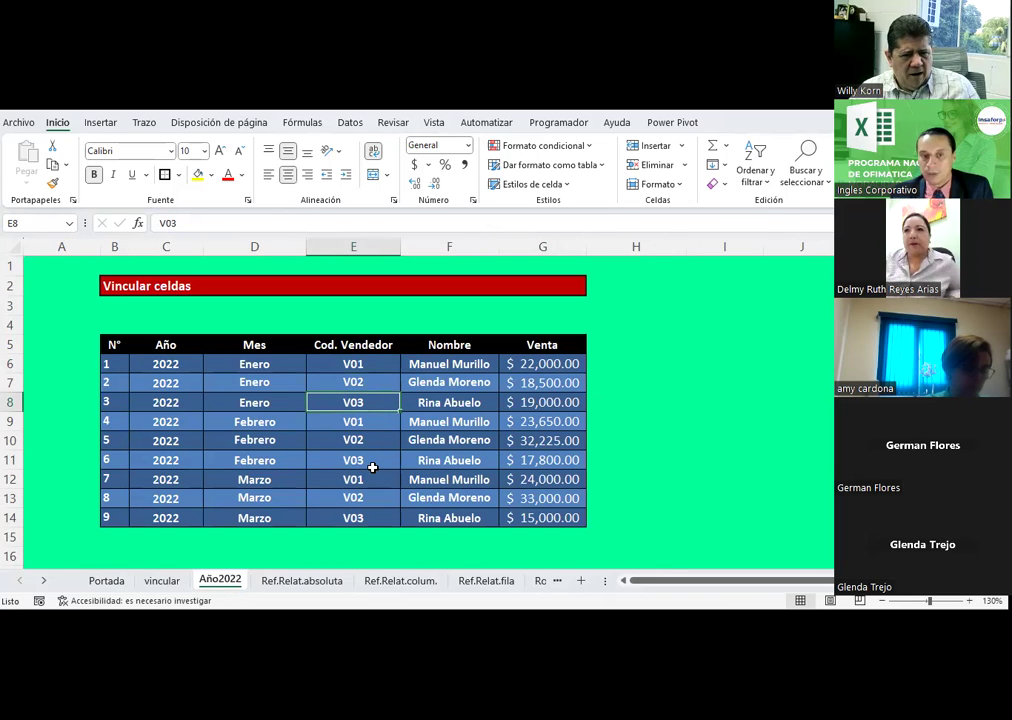
left_click(172, 583)
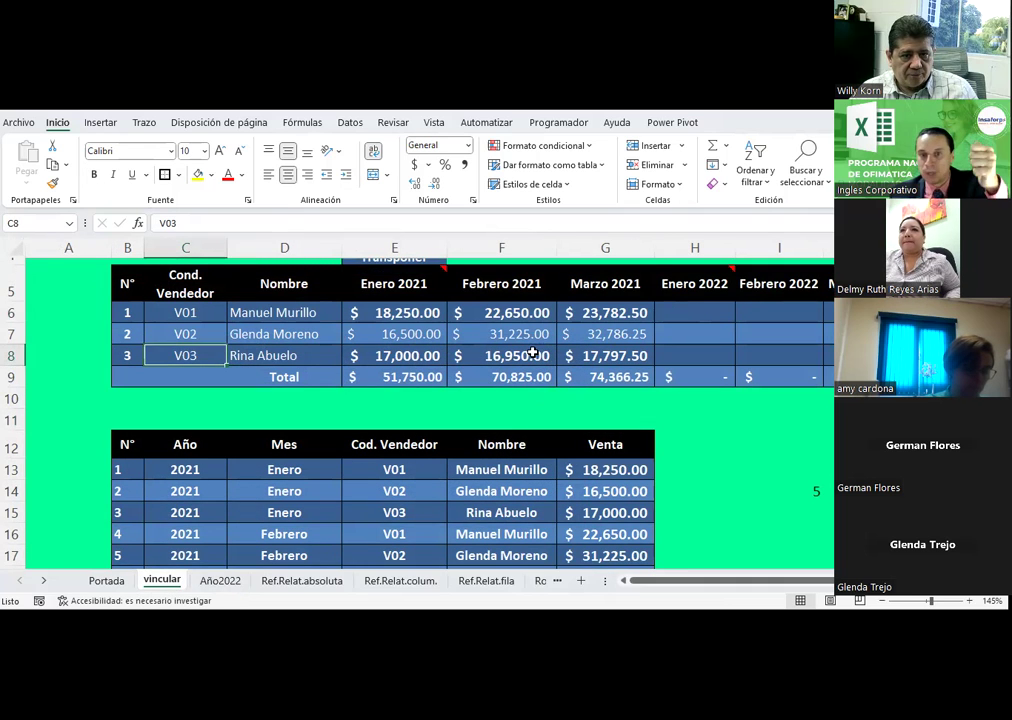
Link H6, I6 and J6 to the Año2022 sales in G6, G9 and G12
left_click(719, 314)
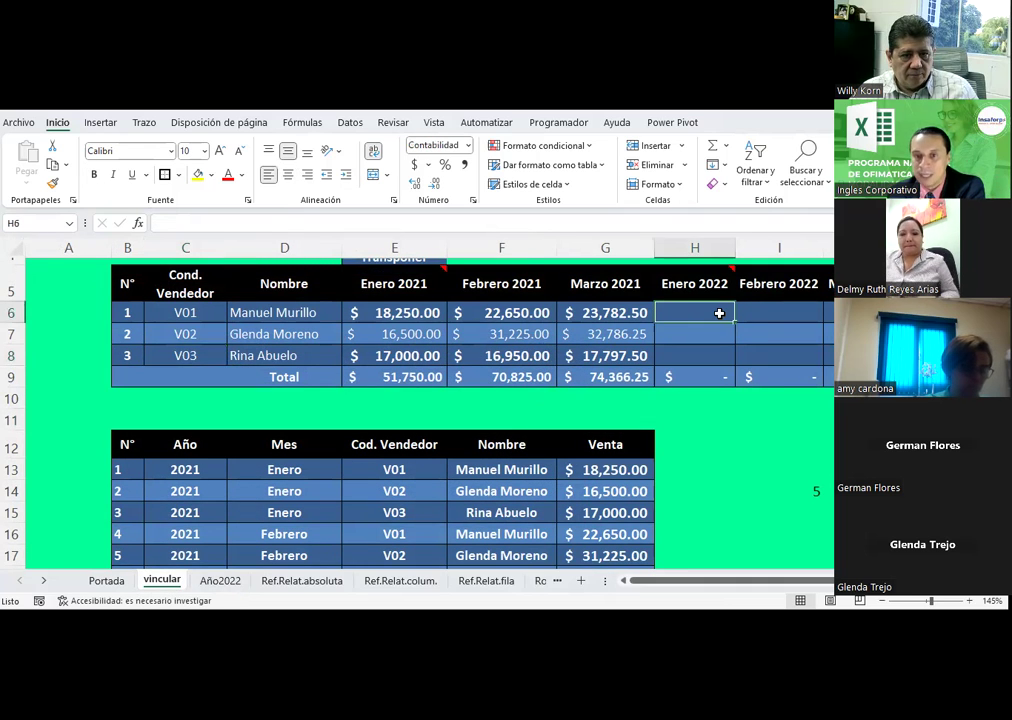
type("+")
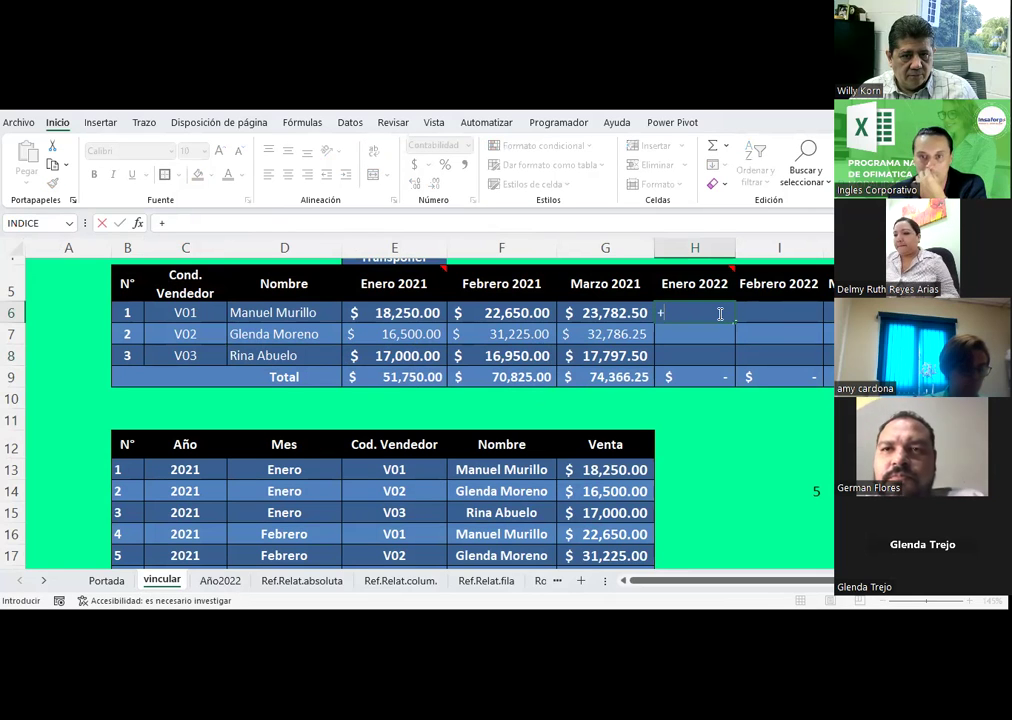
left_click(220, 580)
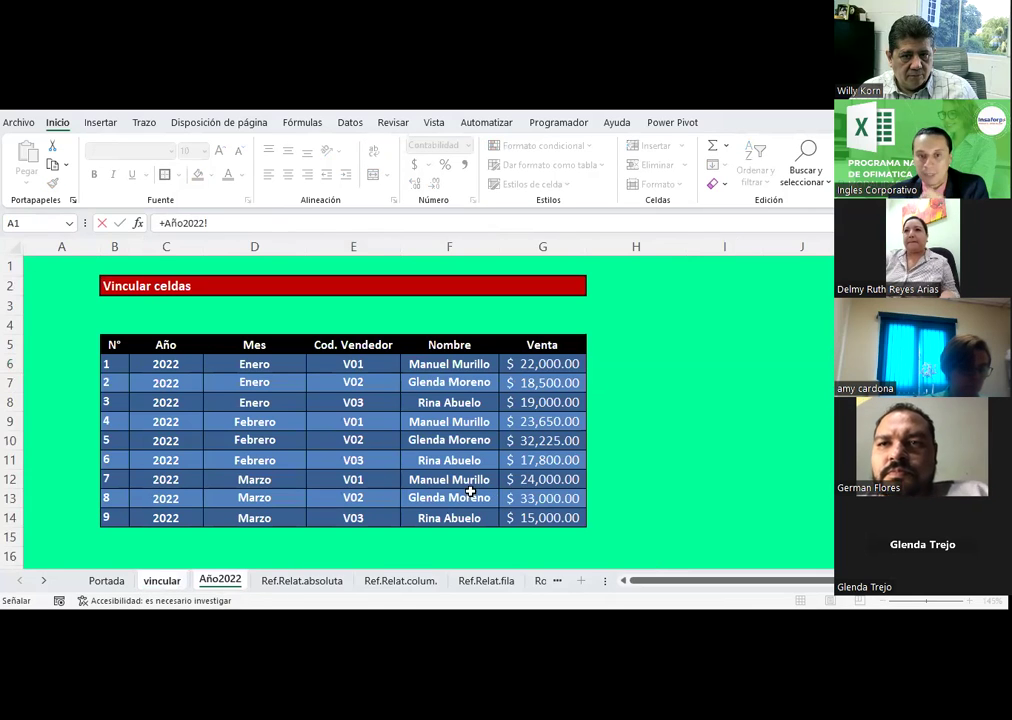
left_click(543, 366)
key("Return")
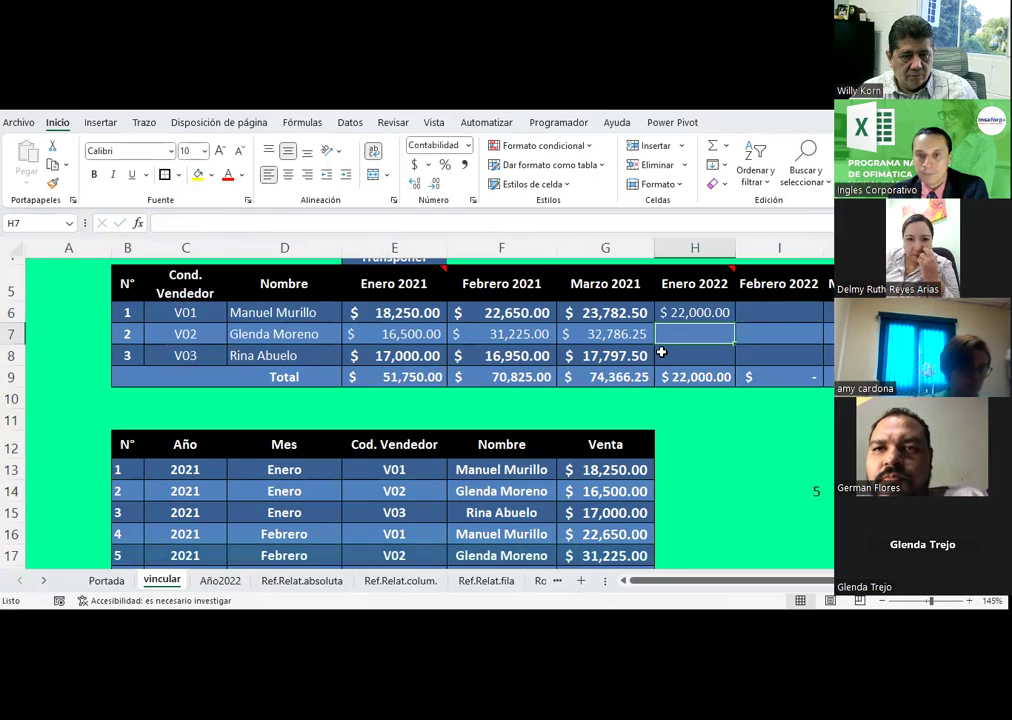
type("+")
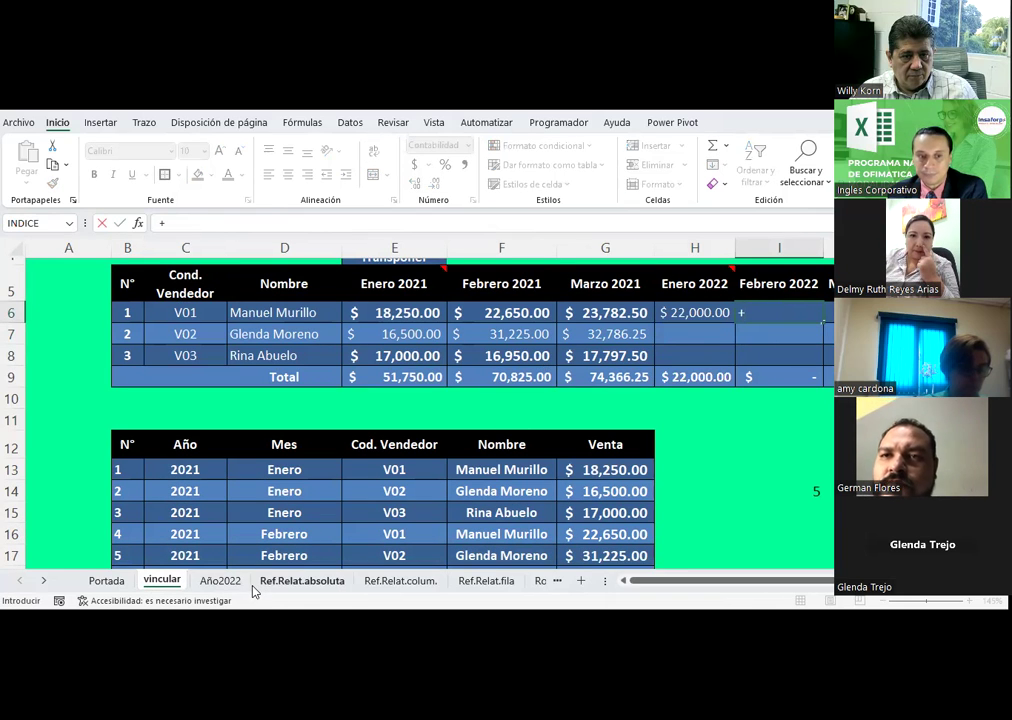
left_click(238, 581)
left_click(543, 421)
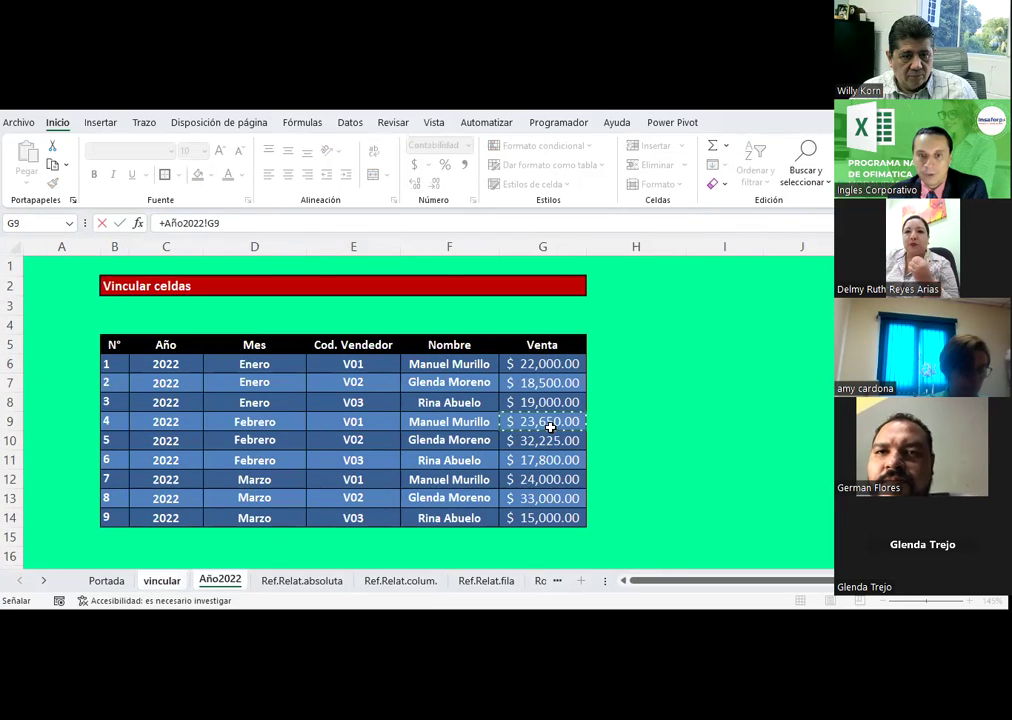
key("Return")
type("+")
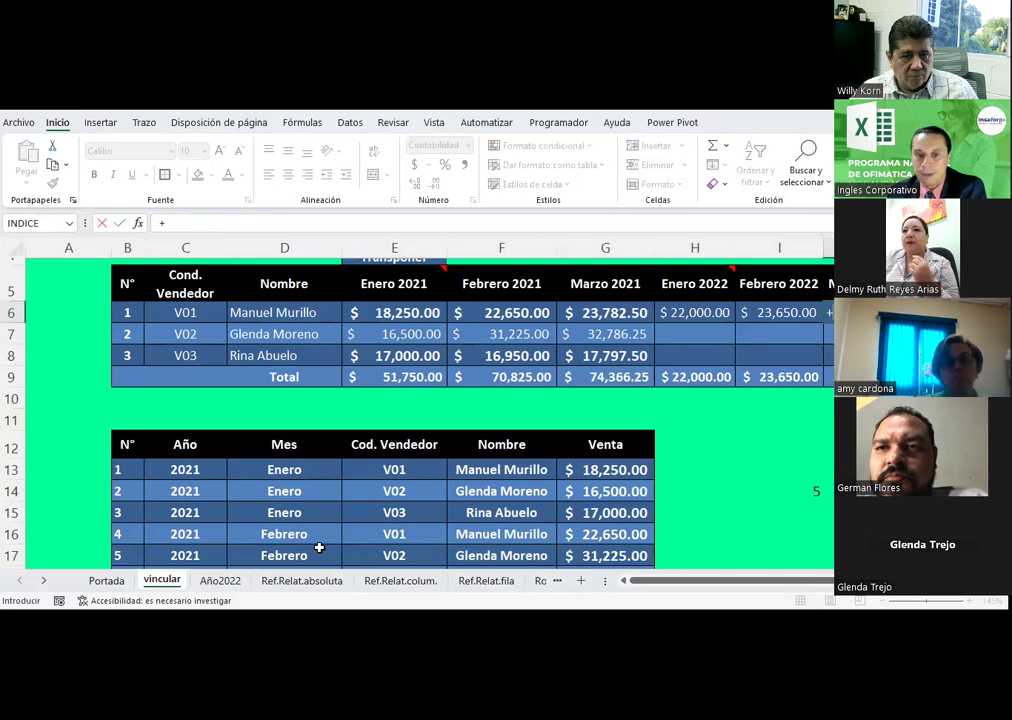
left_click(239, 586)
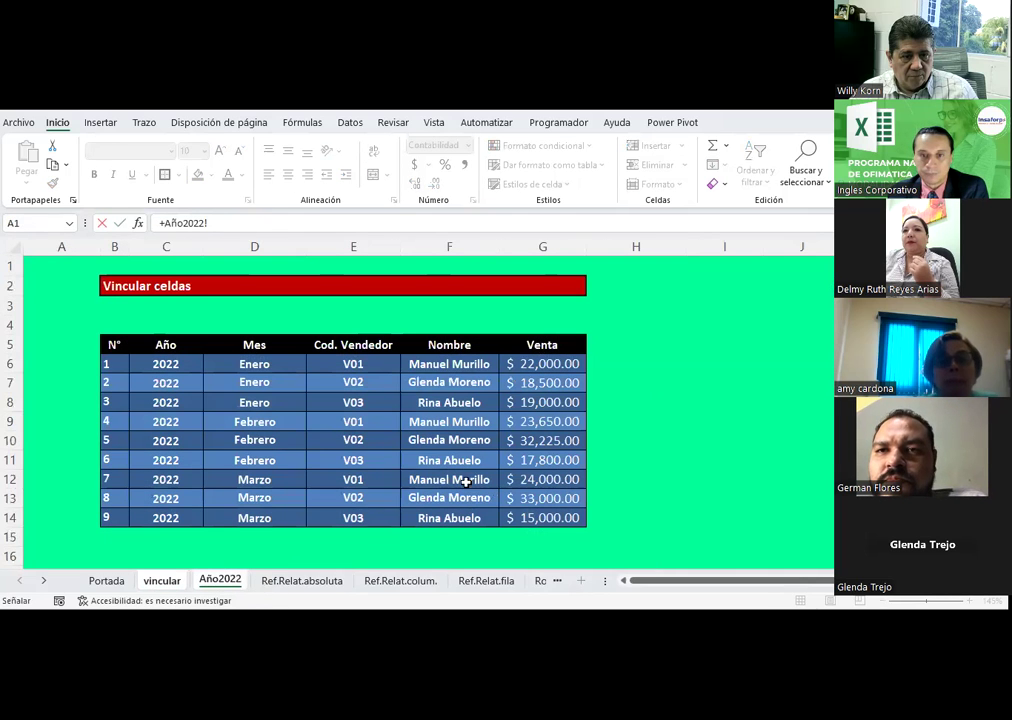
left_click(526, 479)
key("Return")
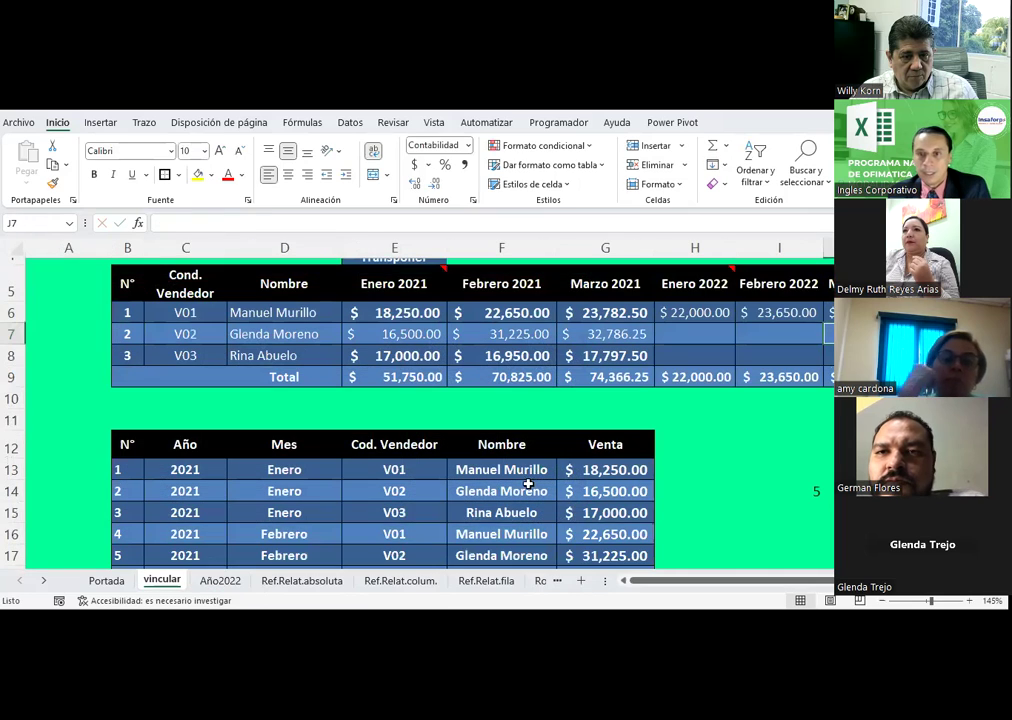
Copy the H6:J6 link formulas into H7:J8 for the other sellers
left_click_drag(714, 313, 831, 313)
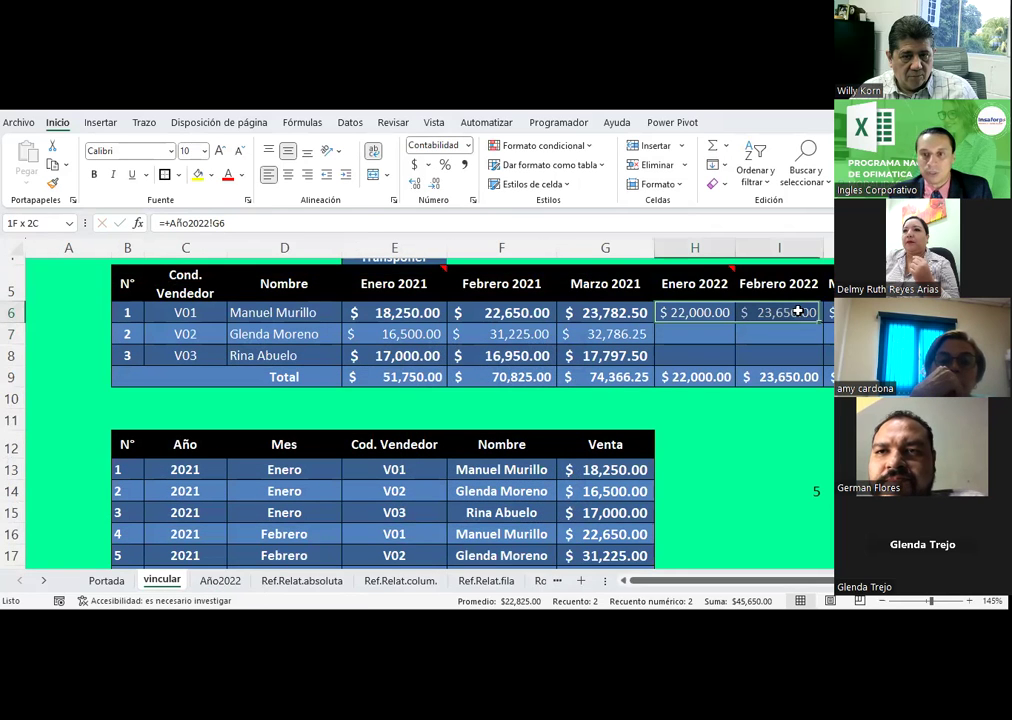
key("ctrl+c")
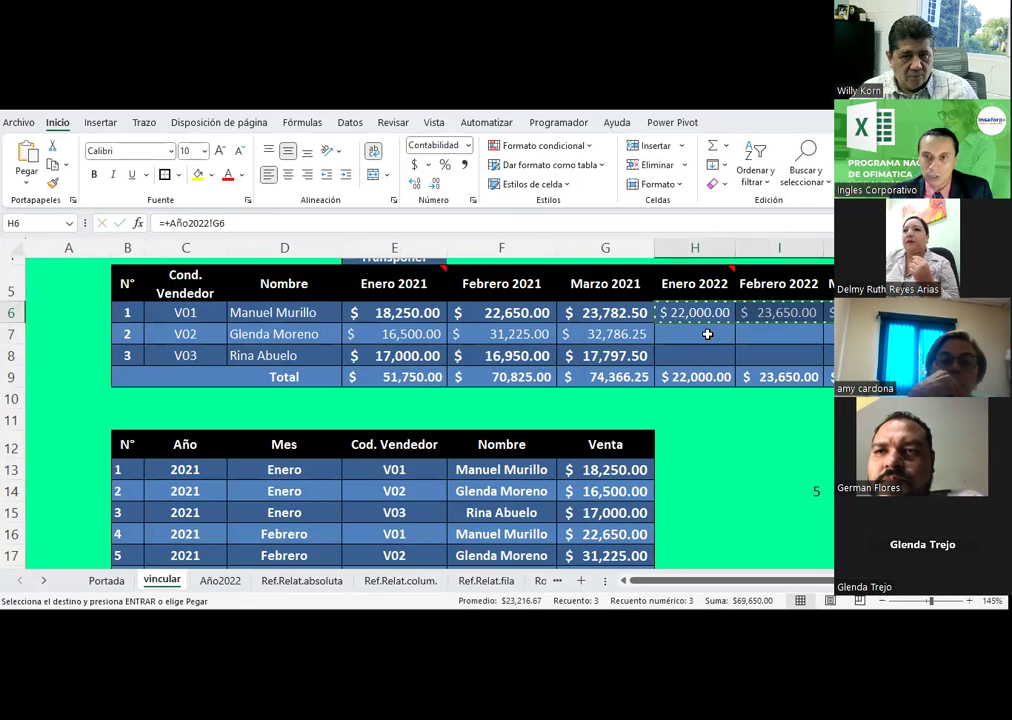
left_click_drag(707, 333, 828, 355)
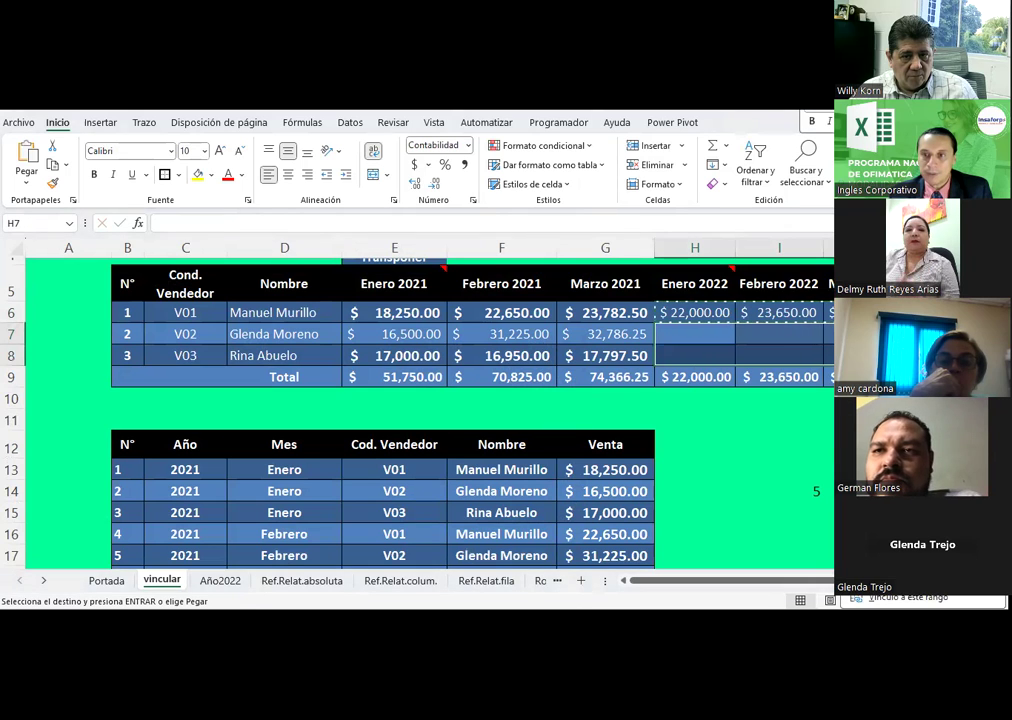
key("ctrl+v")
left_click(827, 438)
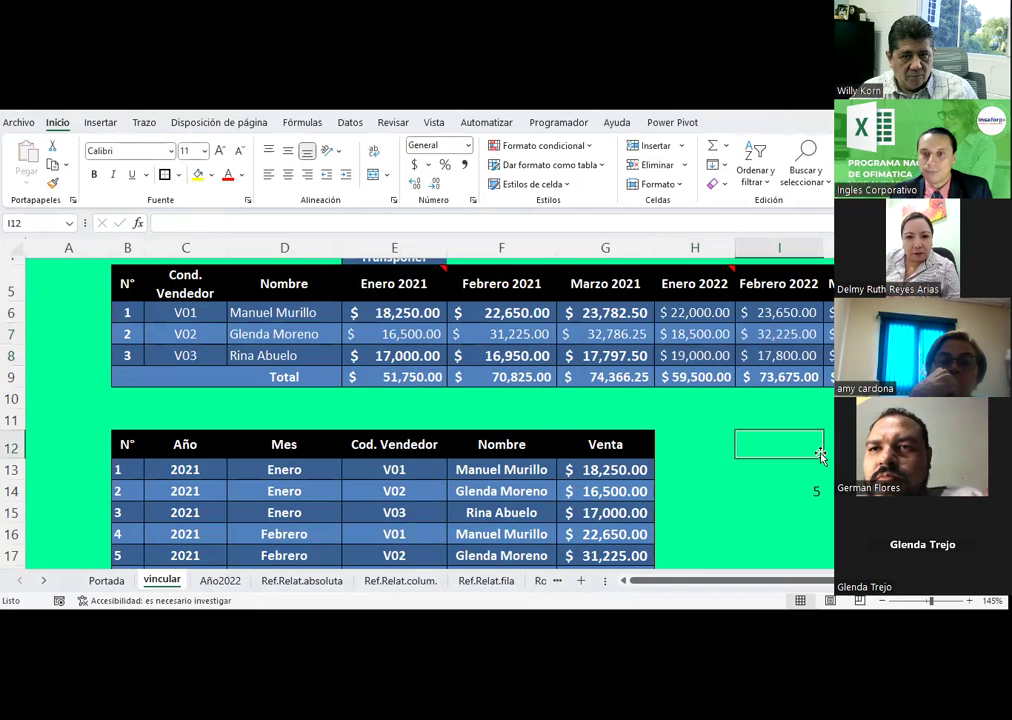
left_click(719, 335)
left_click(684, 355)
left_click(678, 312)
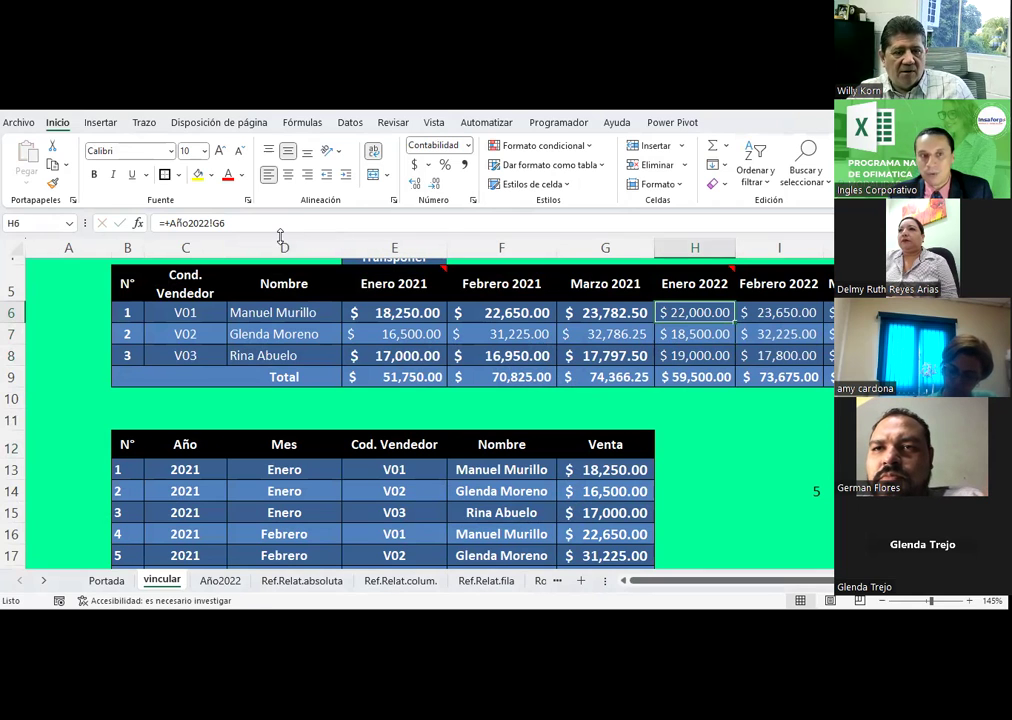
key("F2")
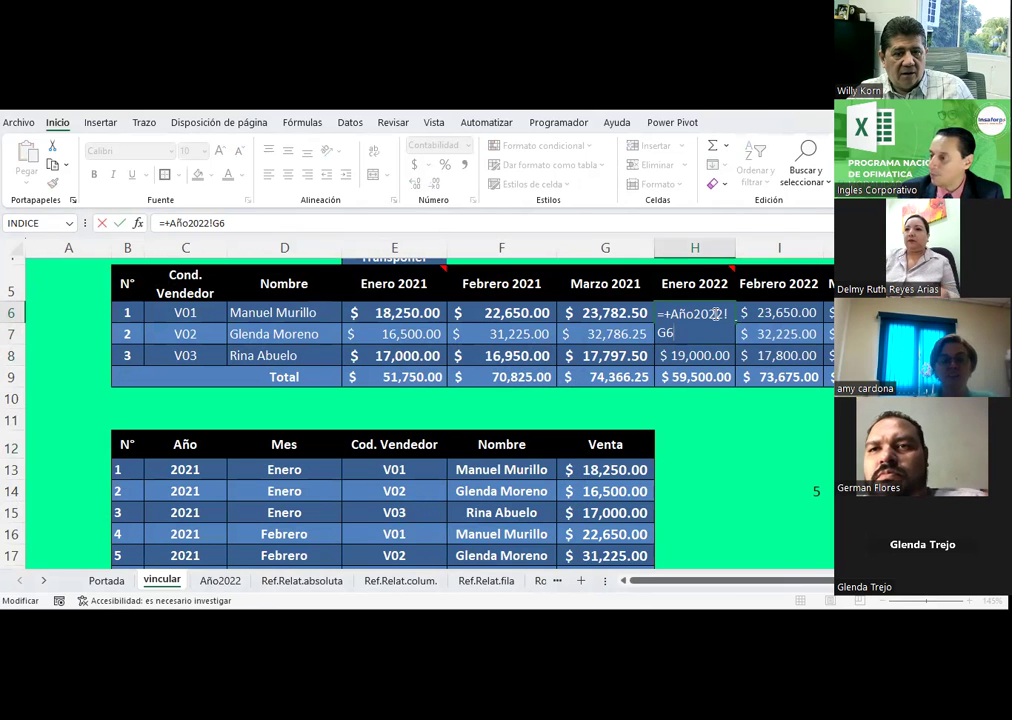
key("Return")
left_click(780, 418)
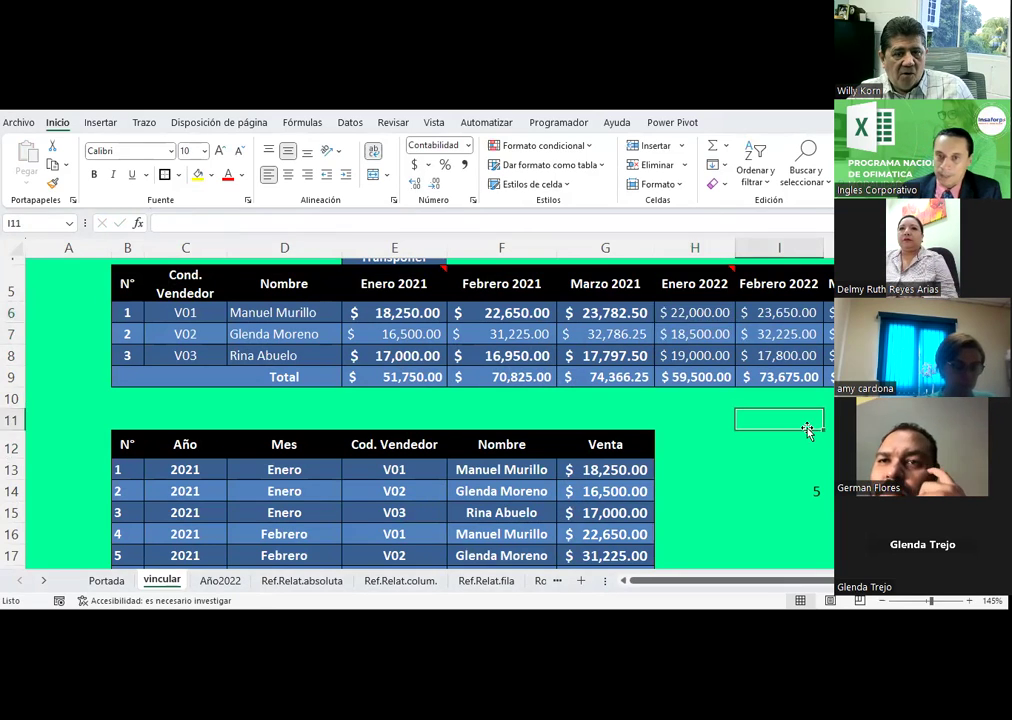
mouse_move(696, 312)
left_mouse_down()
mouse_move(822, 338)
mouse_move(828, 356)
left_mouse_up()
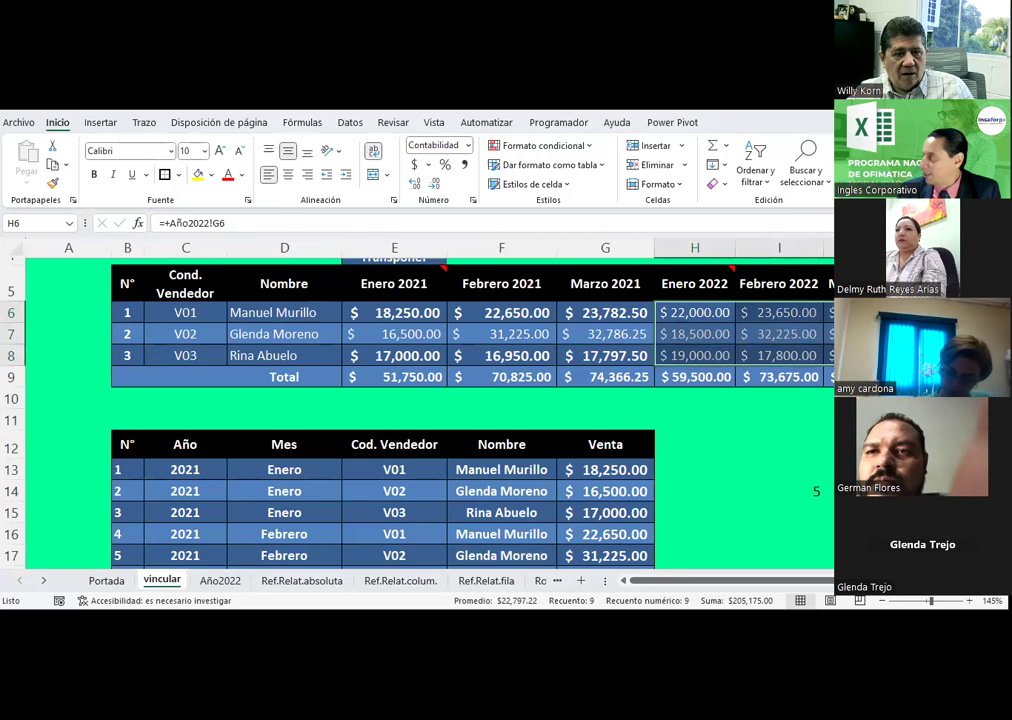
key("ctrl+c")
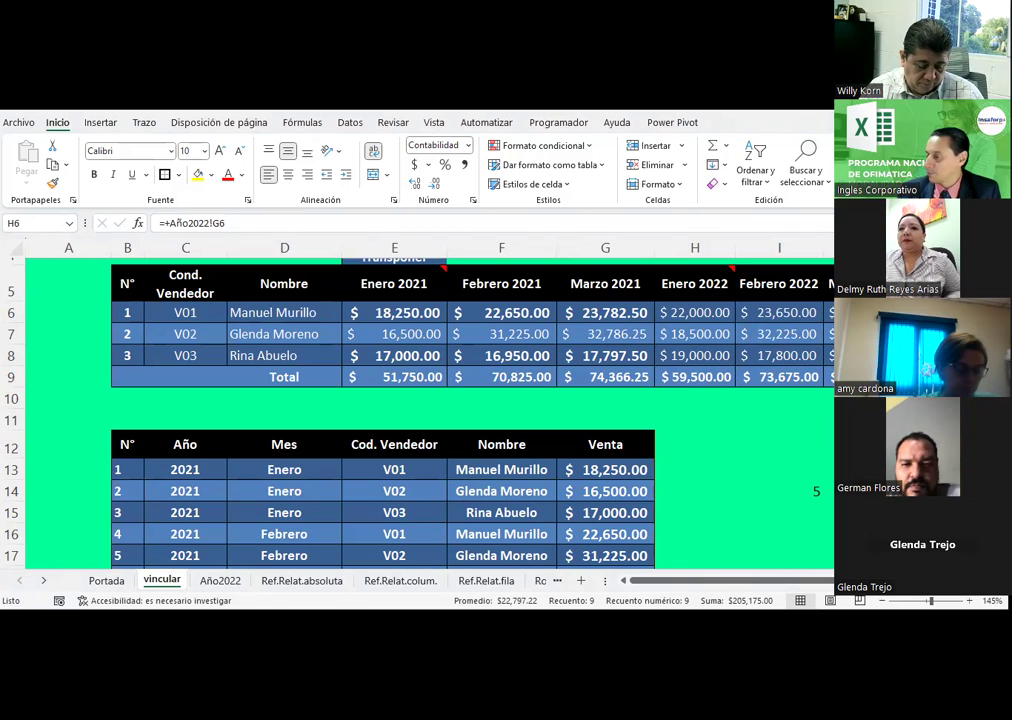
left_click(700, 311)
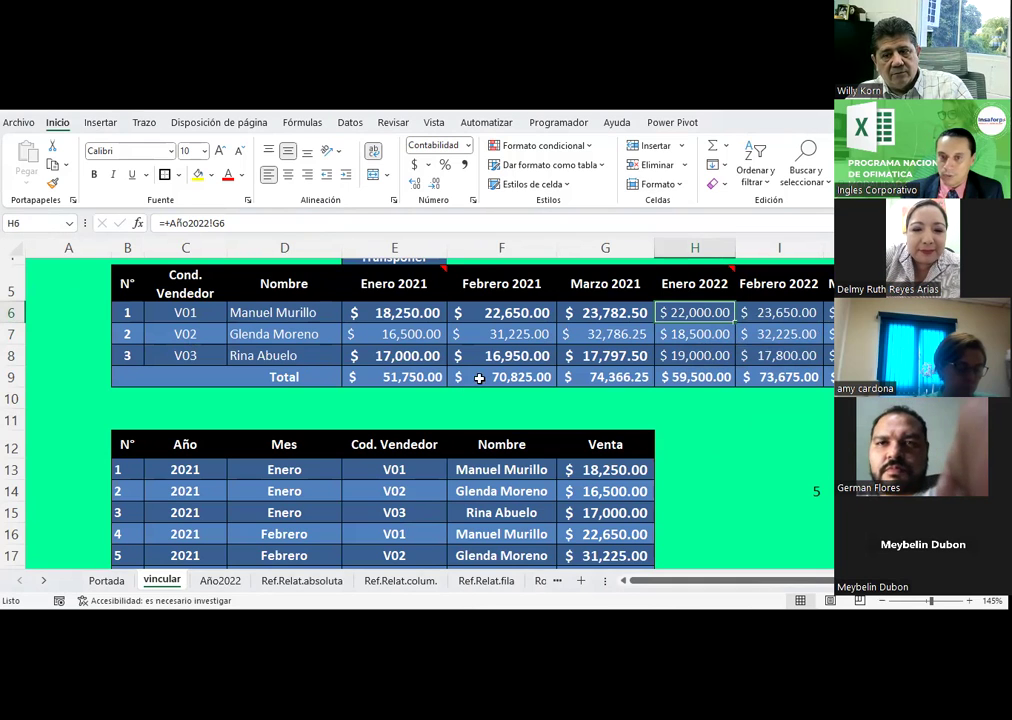
Clear the previously linked 2022 values in H6:J8
left_click(684, 417)
left_click(725, 313)
left_click_drag(725, 313, 826, 355)
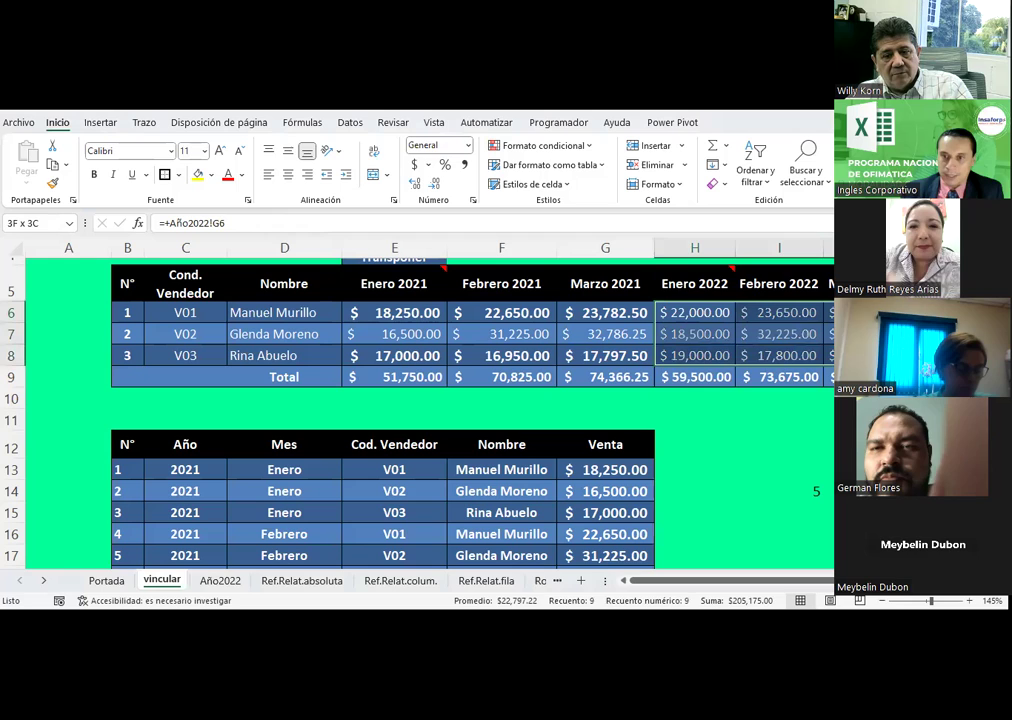
key("Delete")
left_click(830, 469)
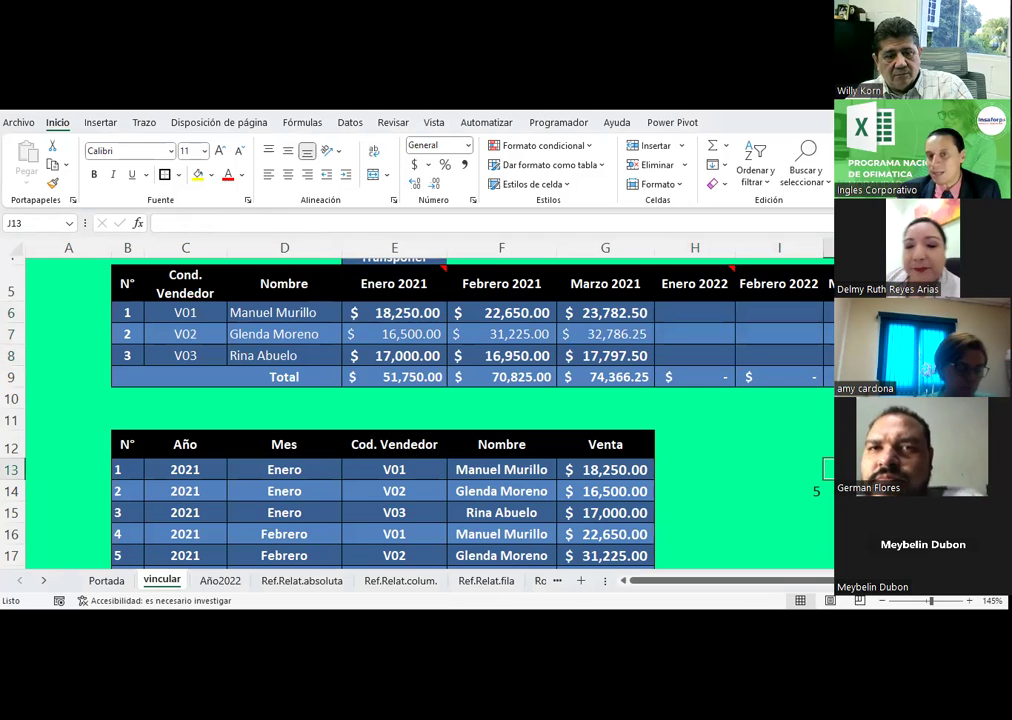
Rebuild H6, I6 and J6 as = links to Año2022 cells G6, G9 and G12
left_click(727, 313)
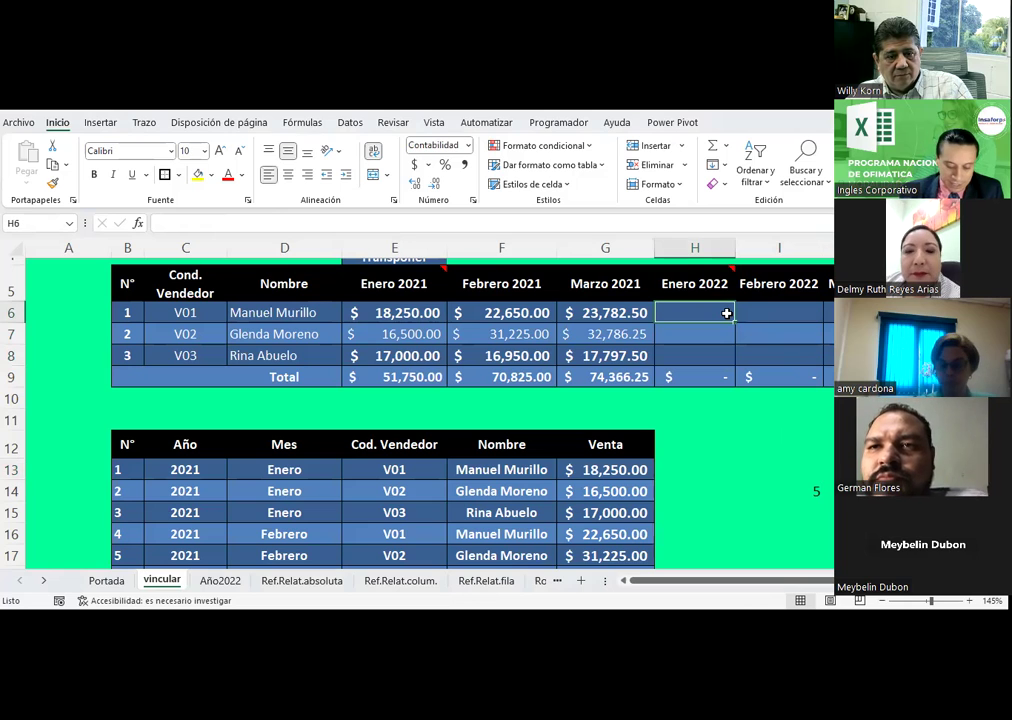
type("=")
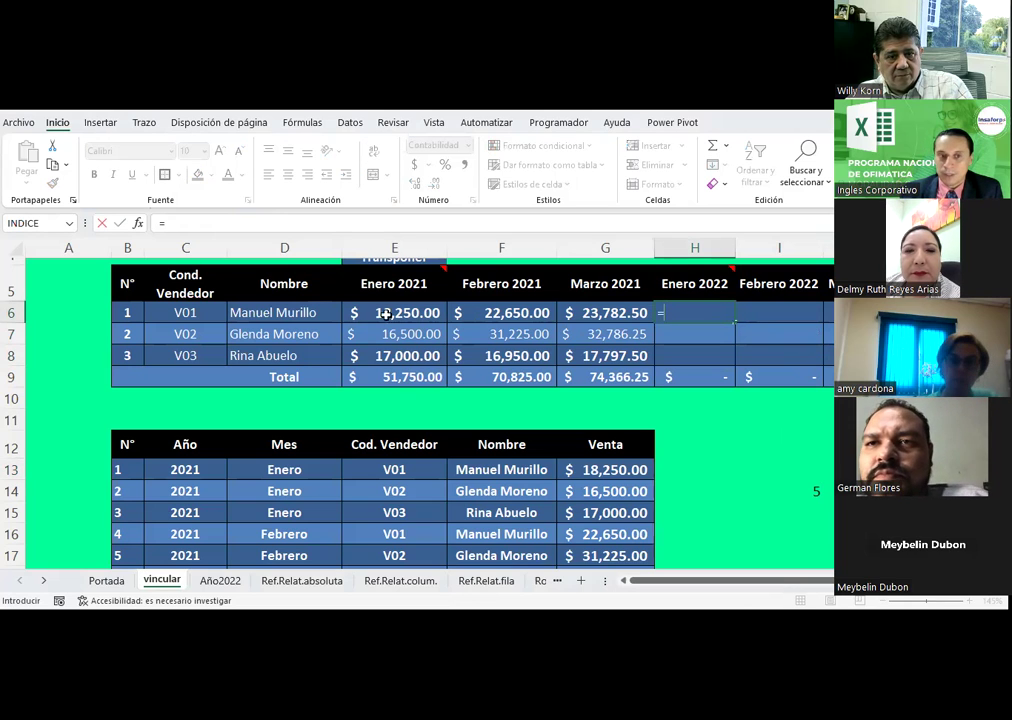
left_click(207, 586)
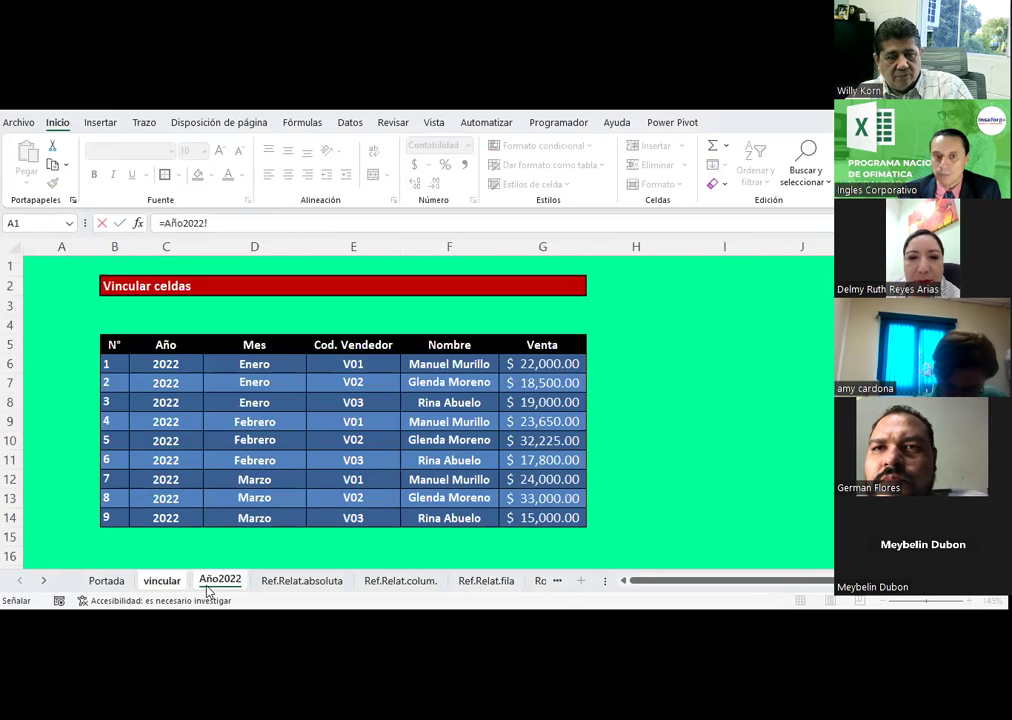
left_click(536, 364)
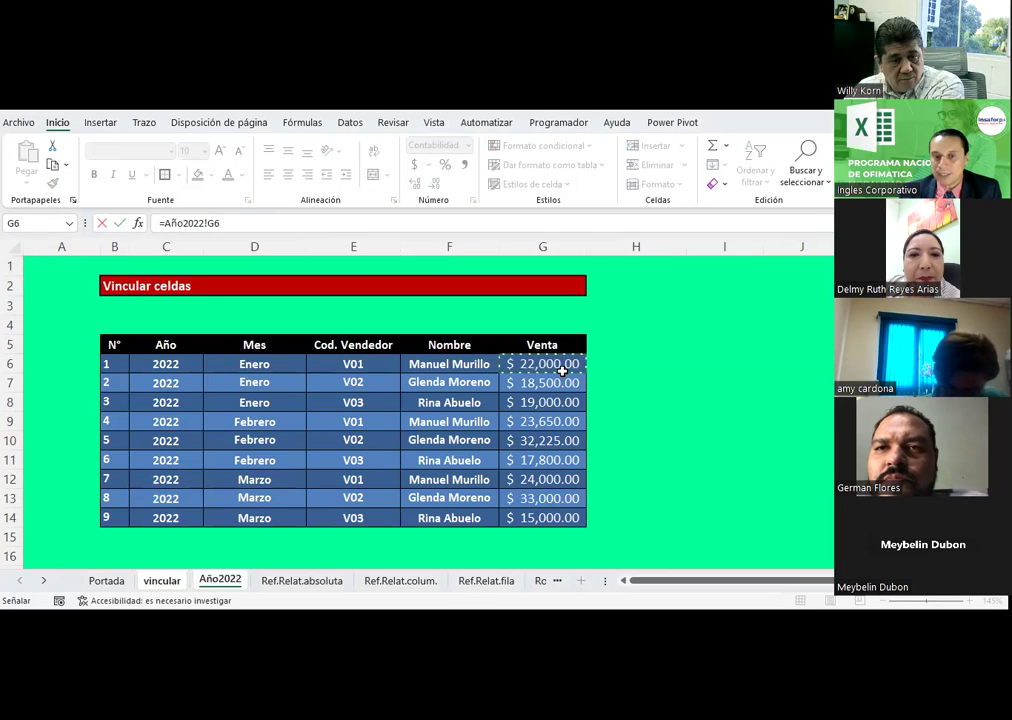
key("Return")
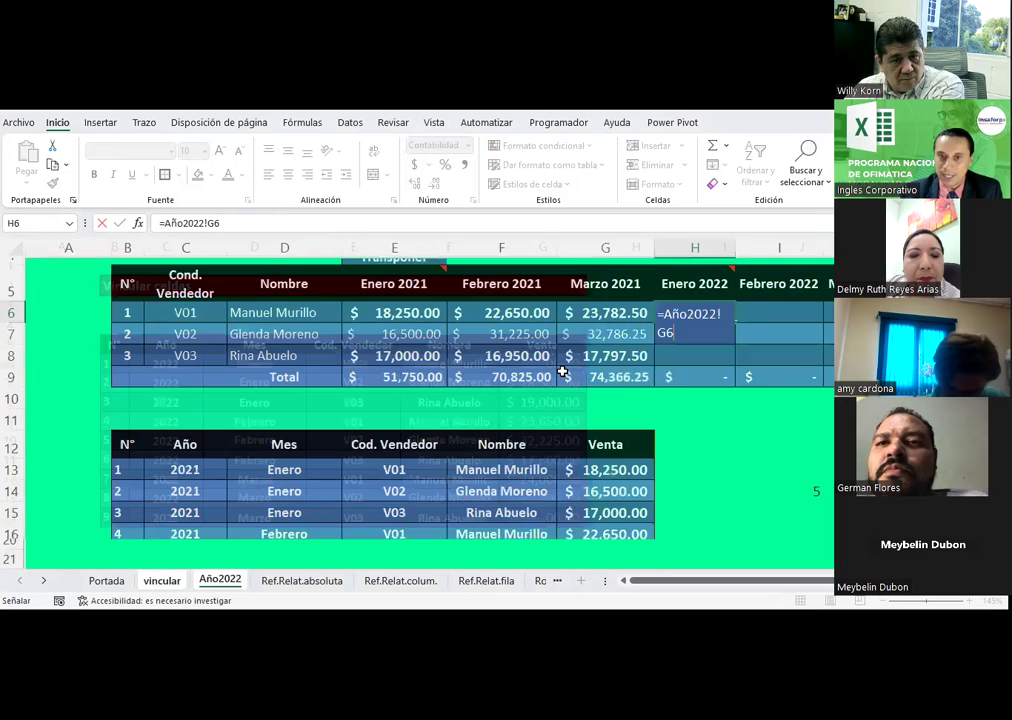
left_click(770, 312)
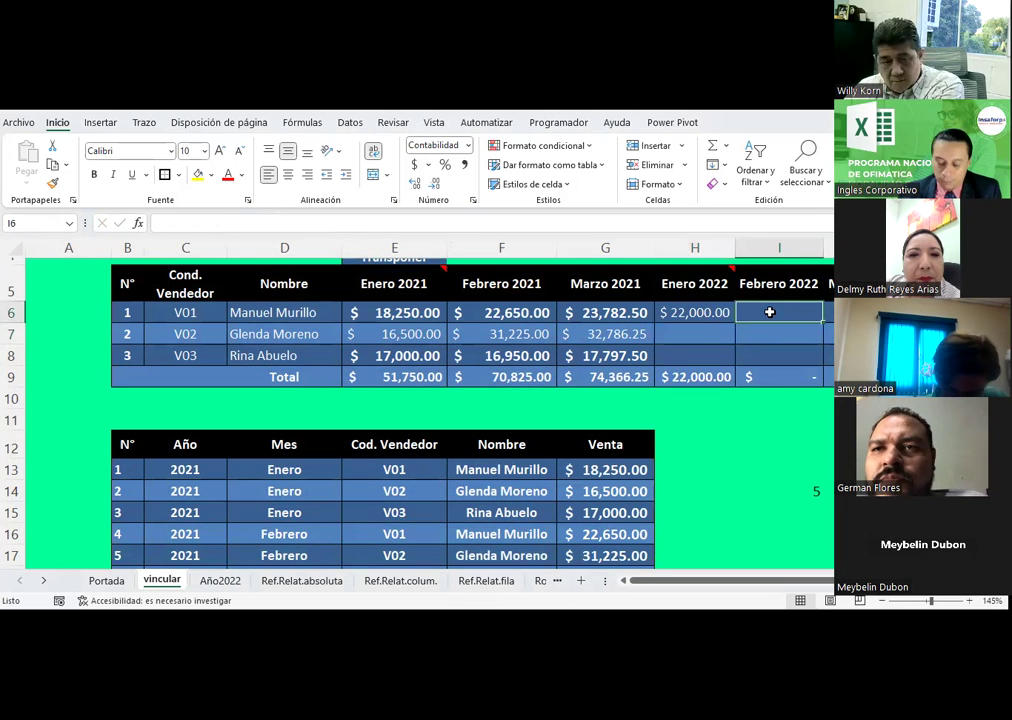
type("=")
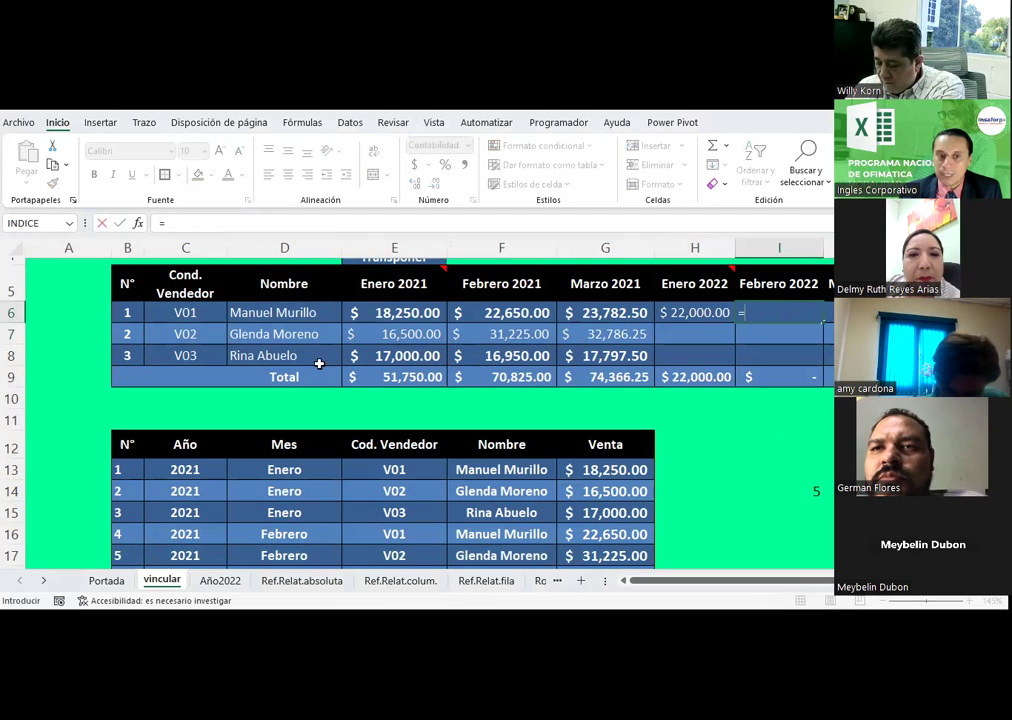
left_click(222, 580)
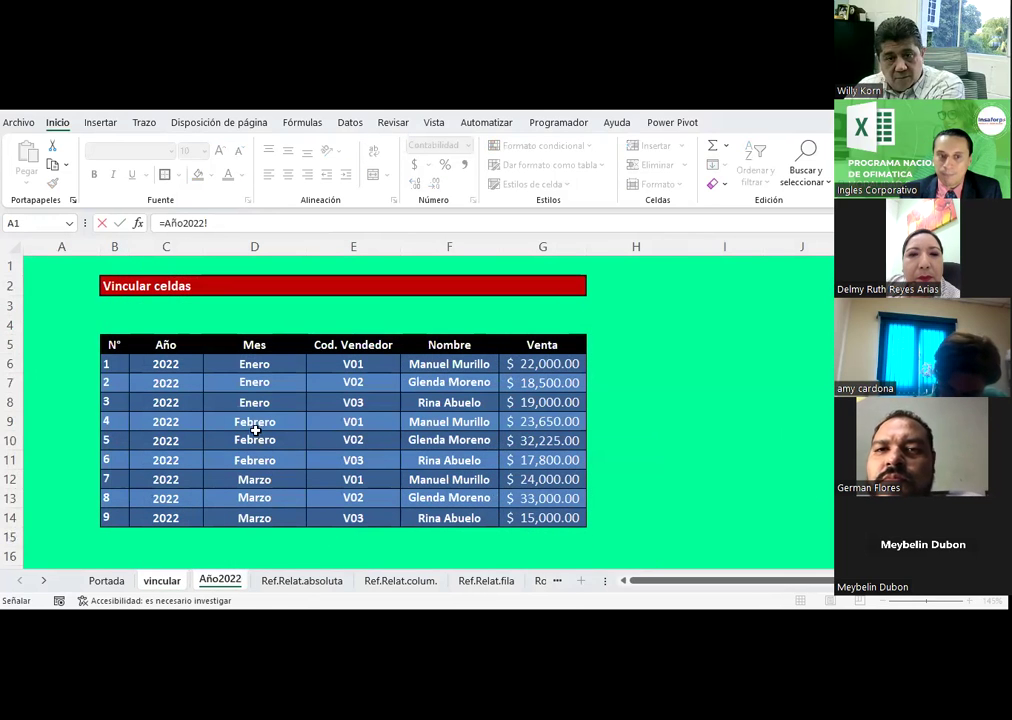
left_click(540, 423)
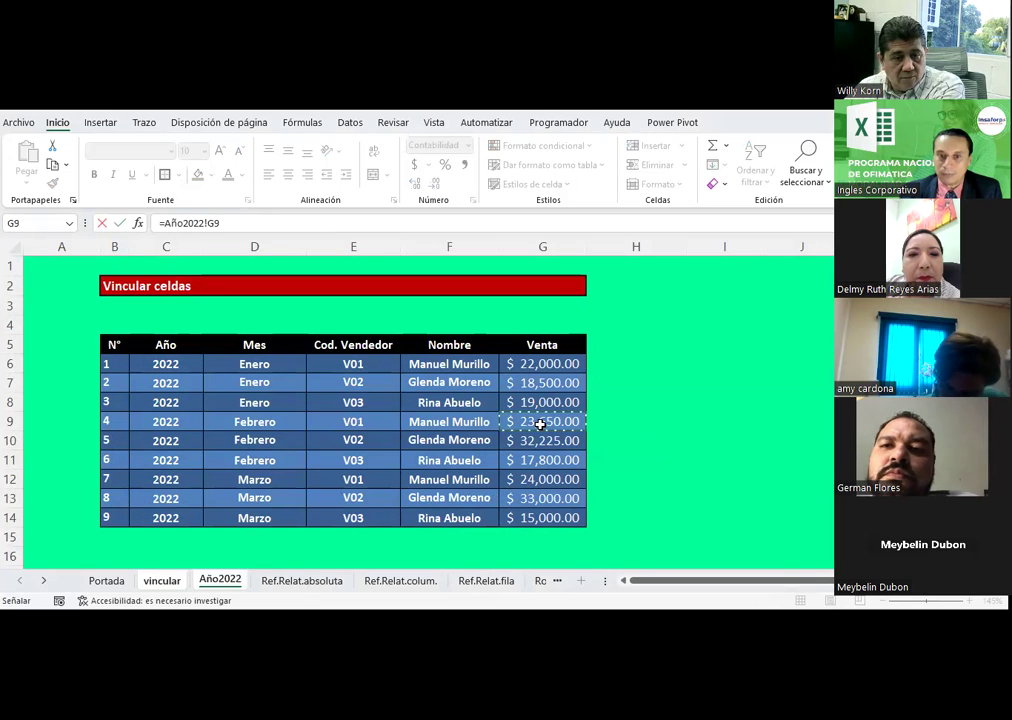
key("Tab")
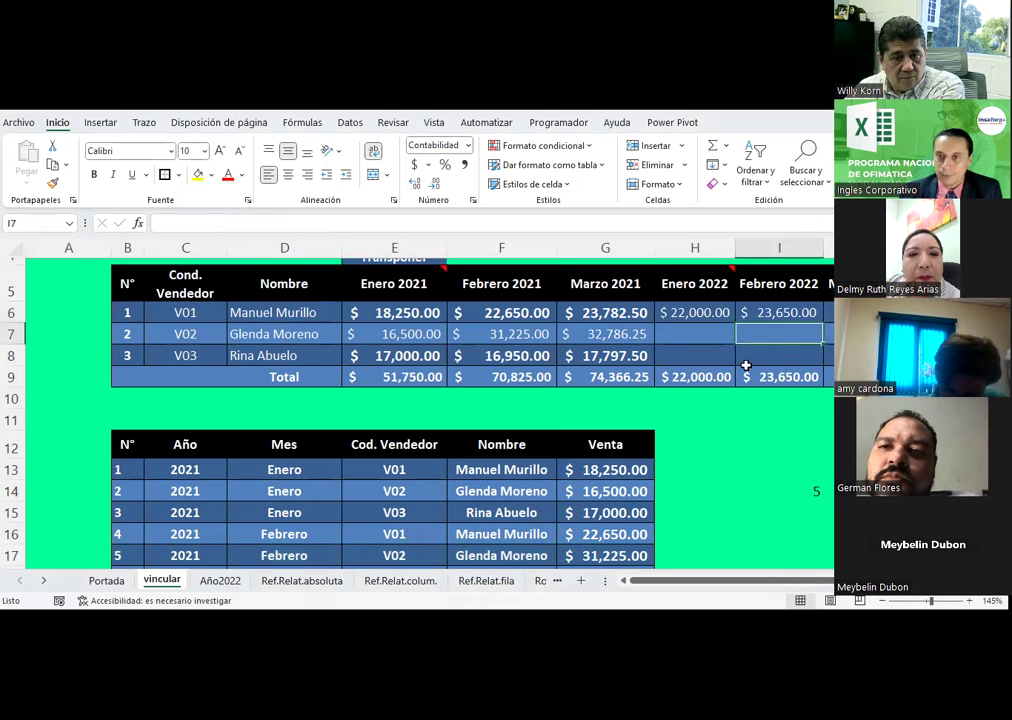
type("=")
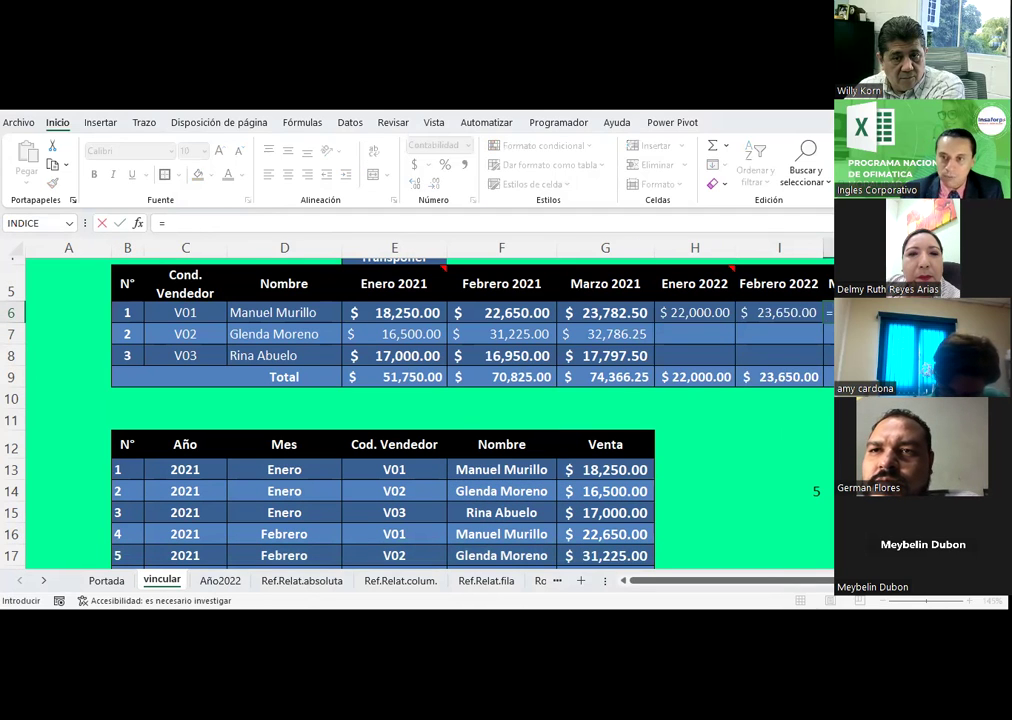
left_click(222, 582)
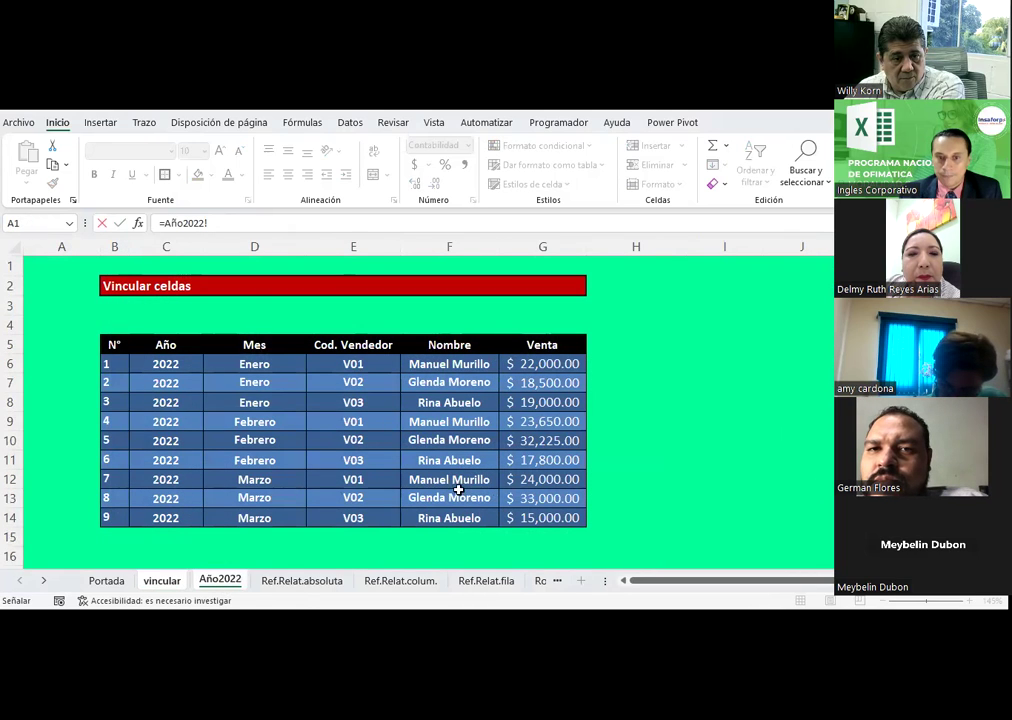
left_click(543, 480)
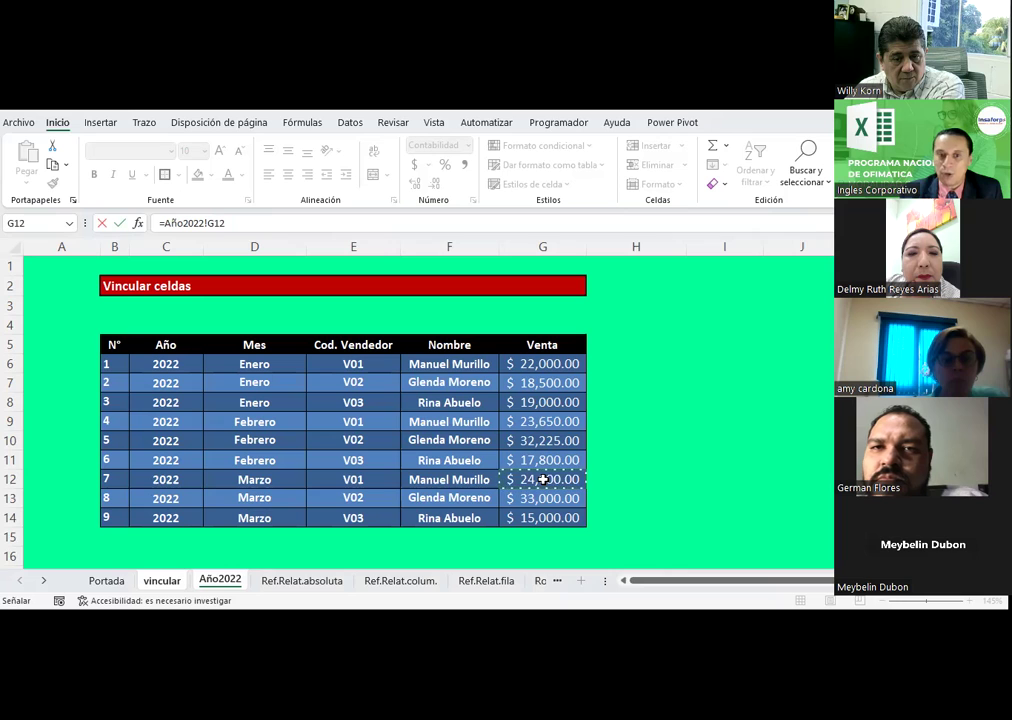
key("Return")
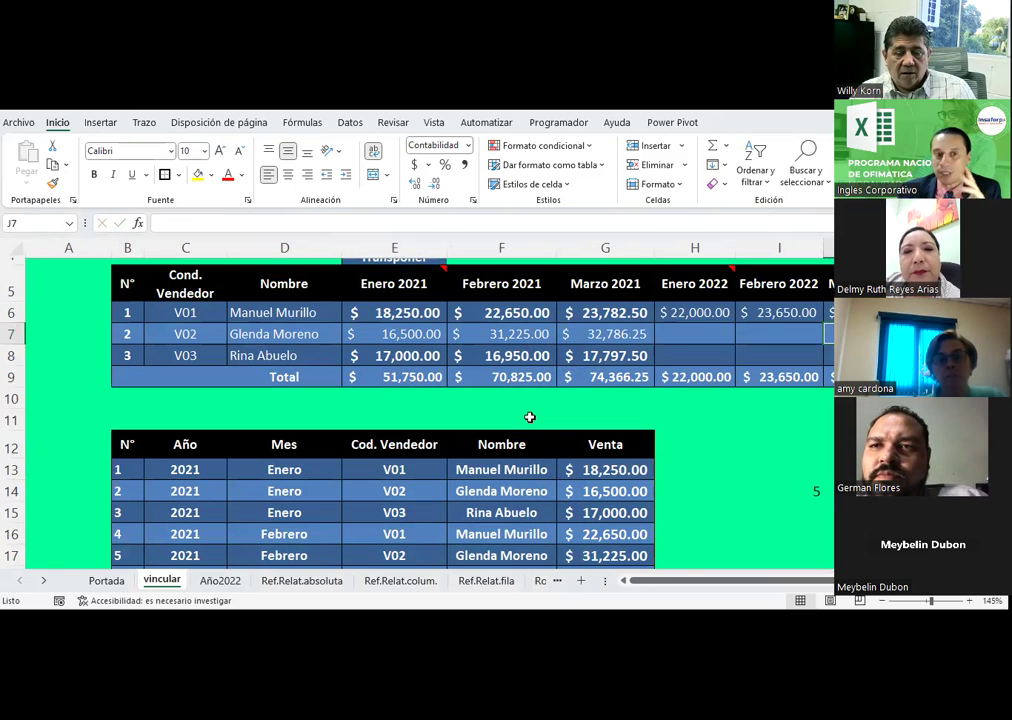
left_click_drag(210, 312, 275, 354)
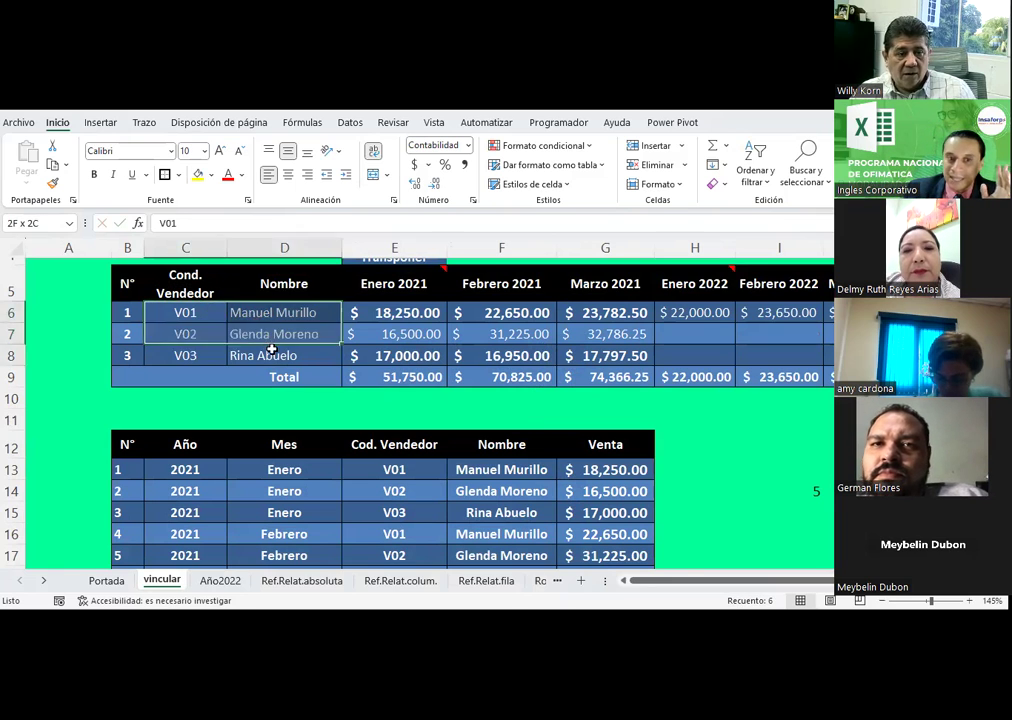
left_click(230, 581)
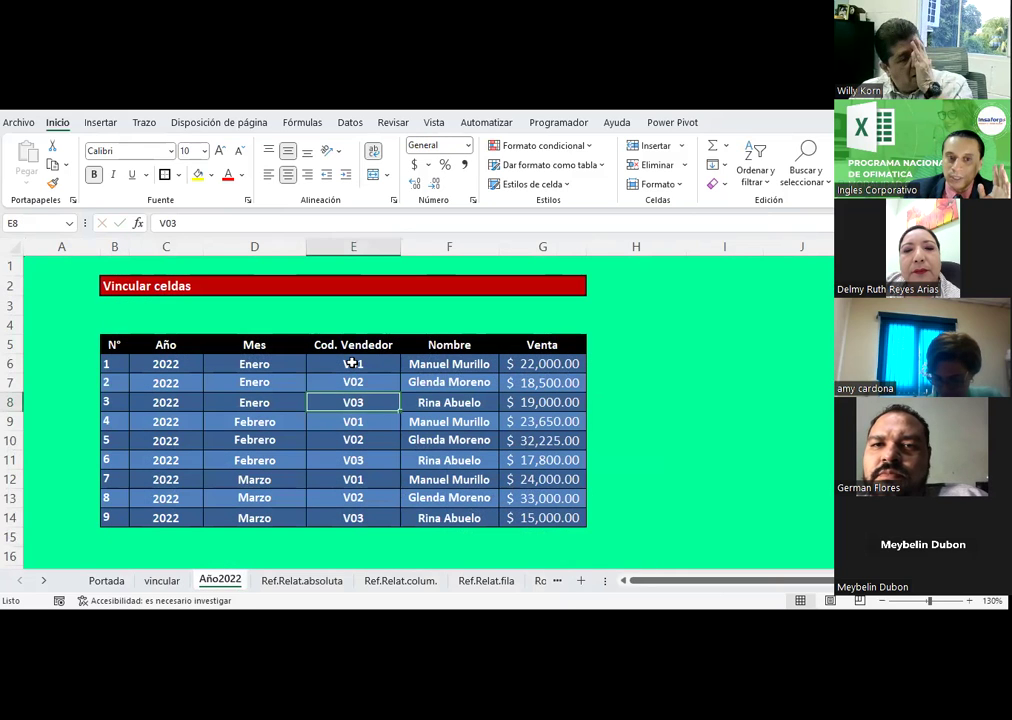
left_click_drag(352, 364, 433, 401)
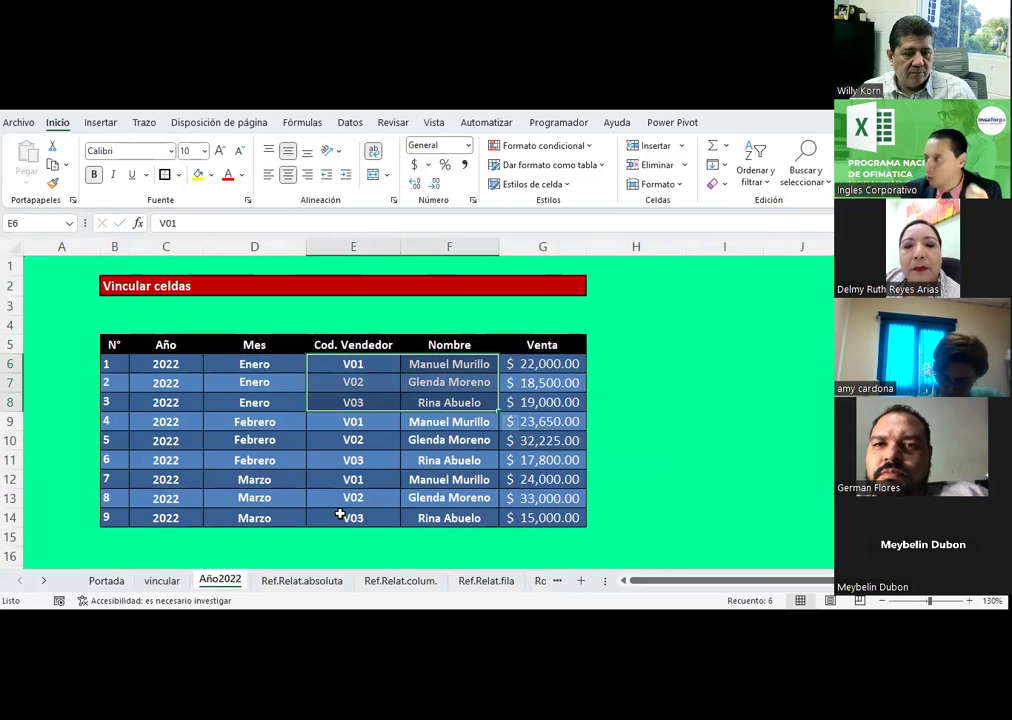
left_click(174, 582)
left_click_drag(698, 312, 832, 312)
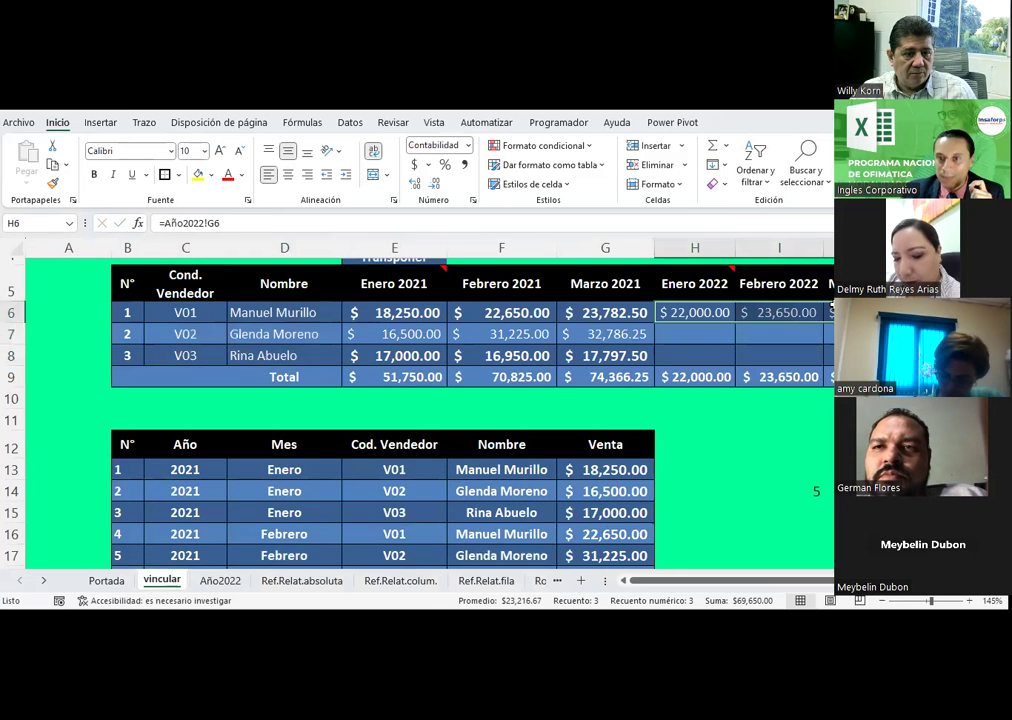
Copy V01's linked formulas in H6:J6 and paste them into H7:J8 for V02 and V03
right_click(832, 312)
left_click(870, 185)
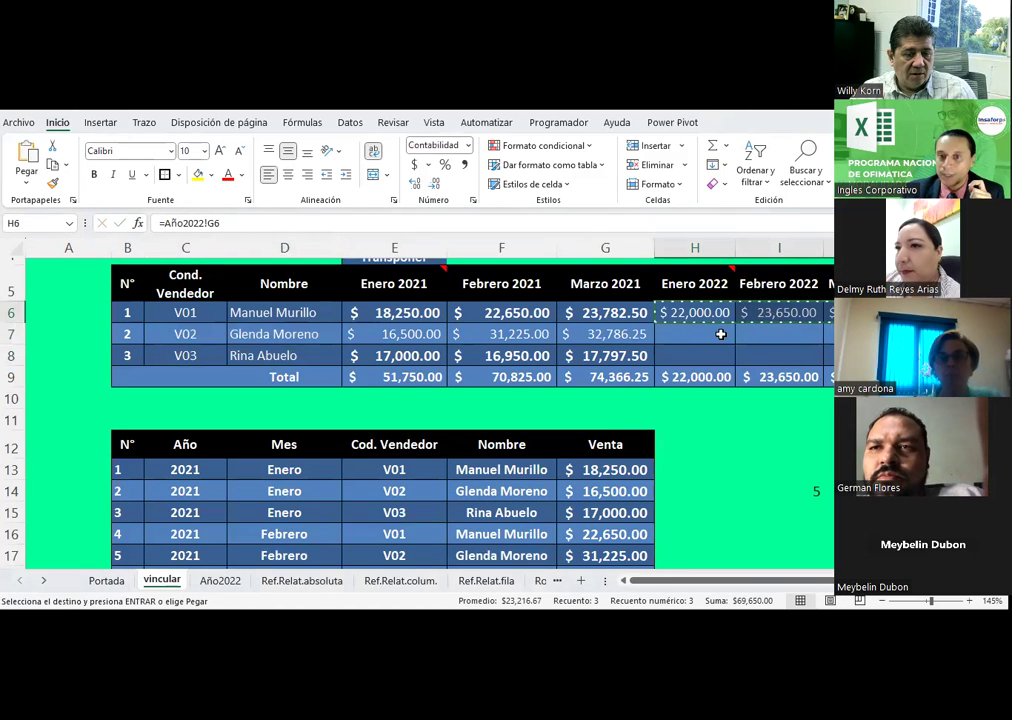
left_click_drag(718, 333, 845, 355)
right_click(832, 355)
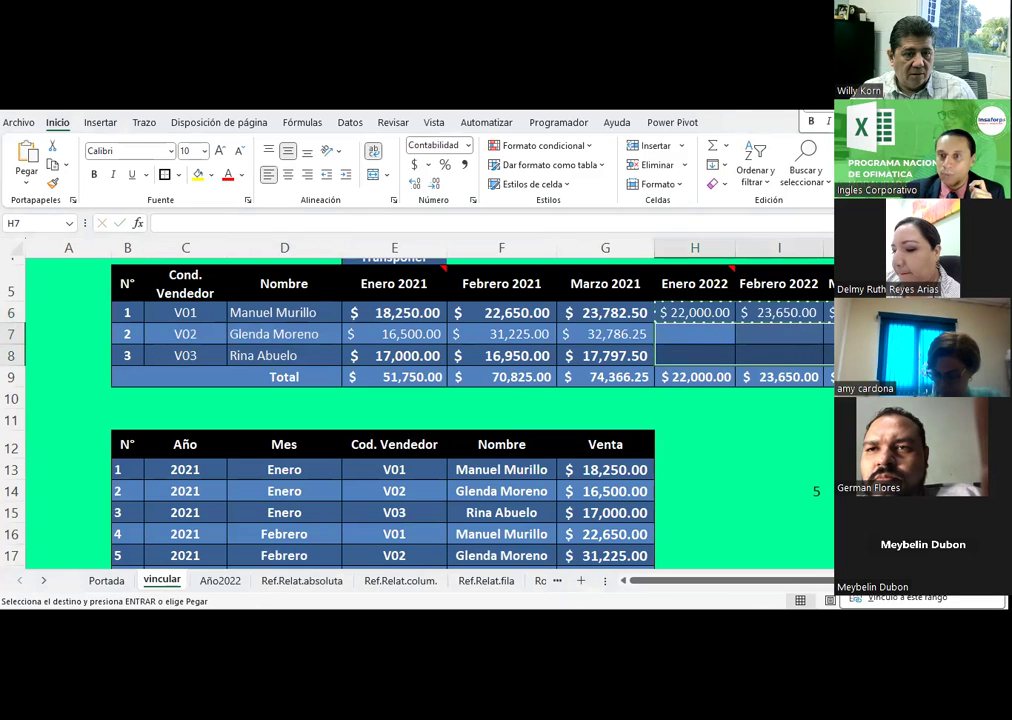
left_click(905, 597)
left_click(810, 469)
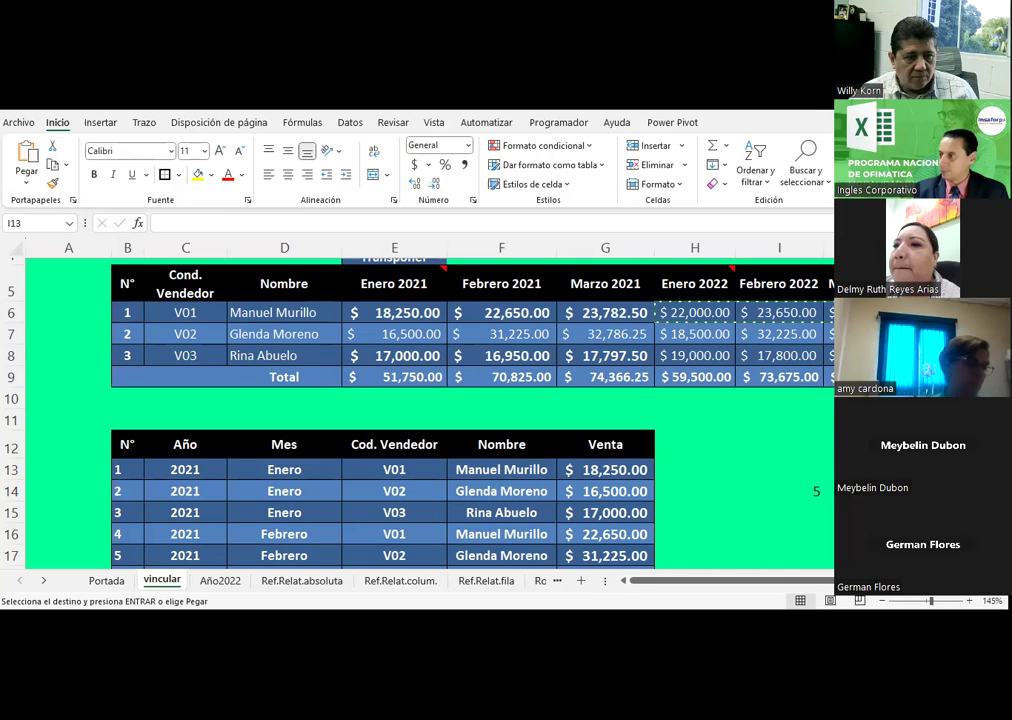
left_click(779, 469)
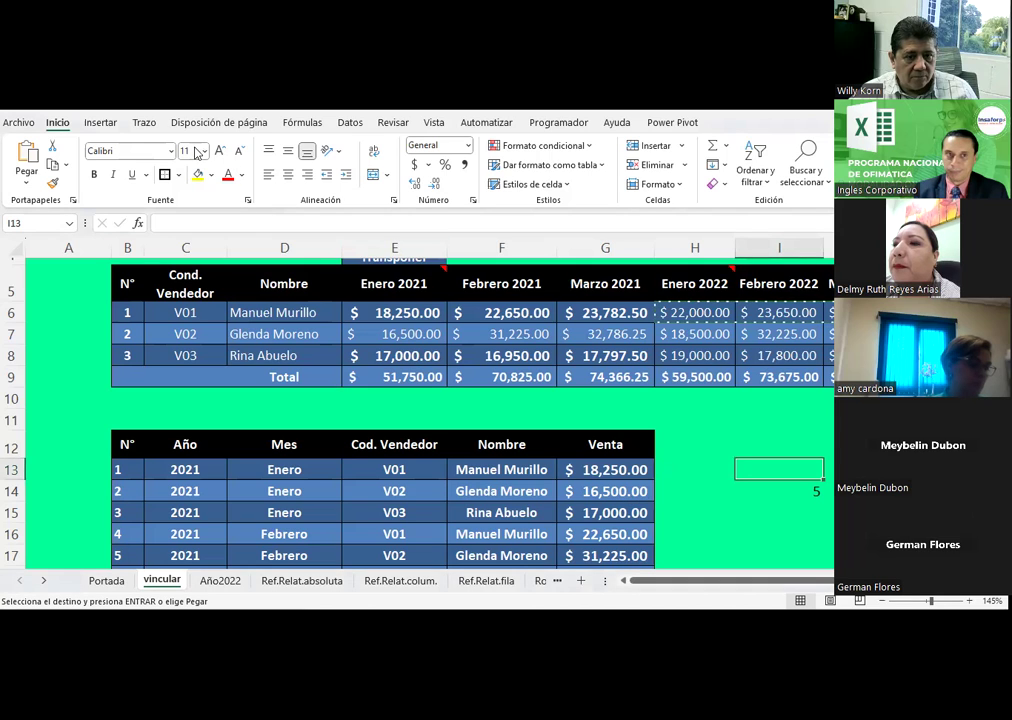
key("Escape")
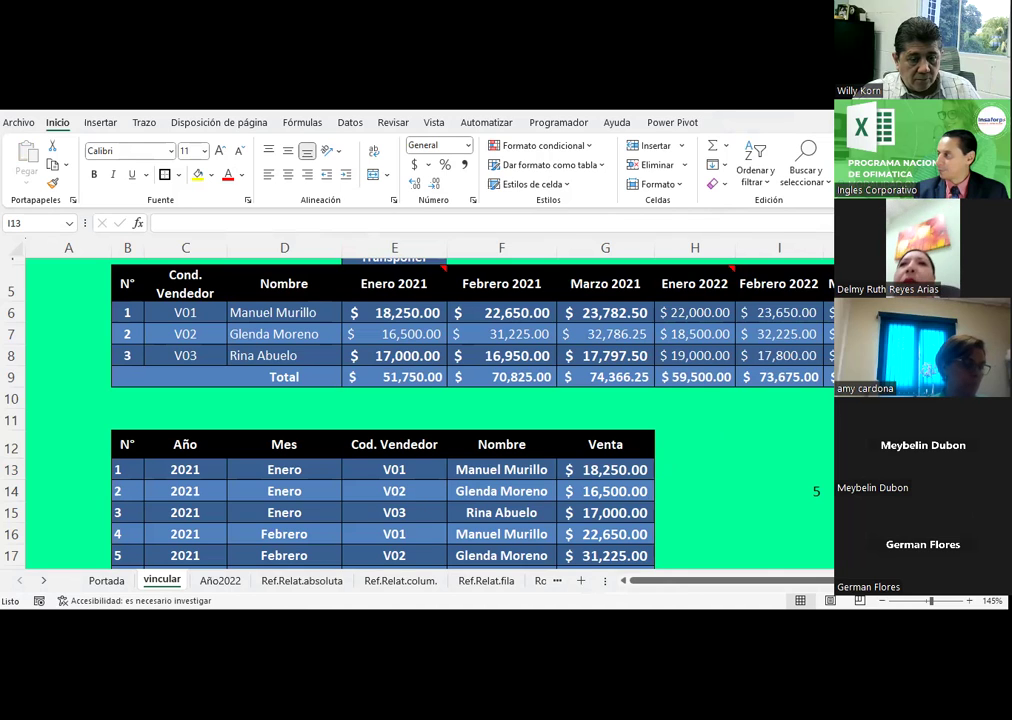
left_click(779, 469)
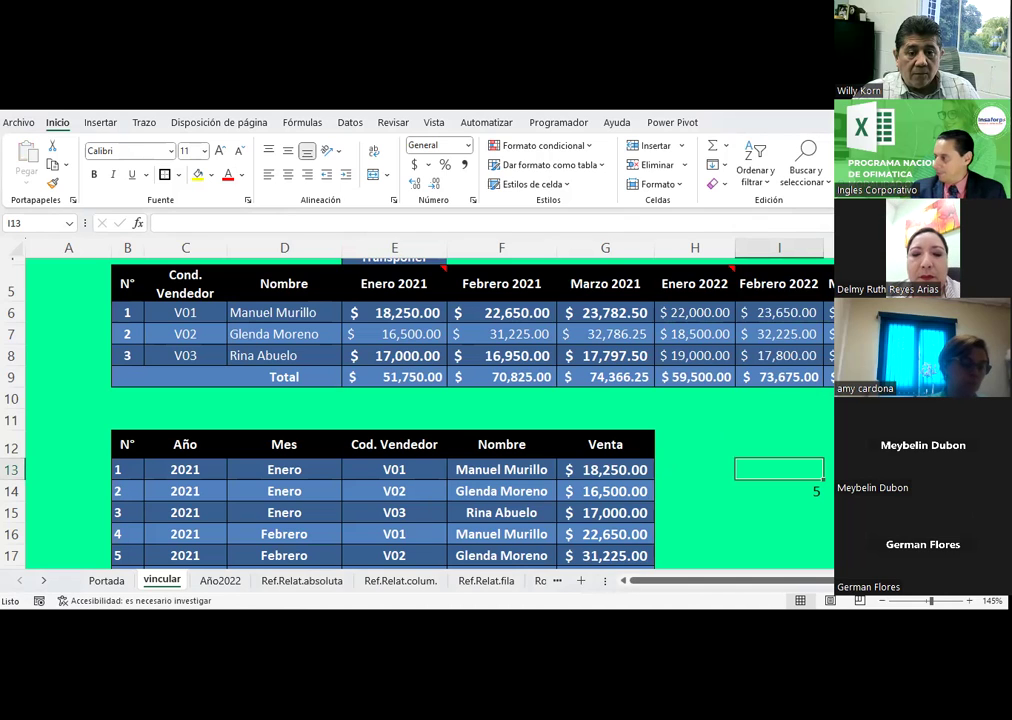
key("Right")
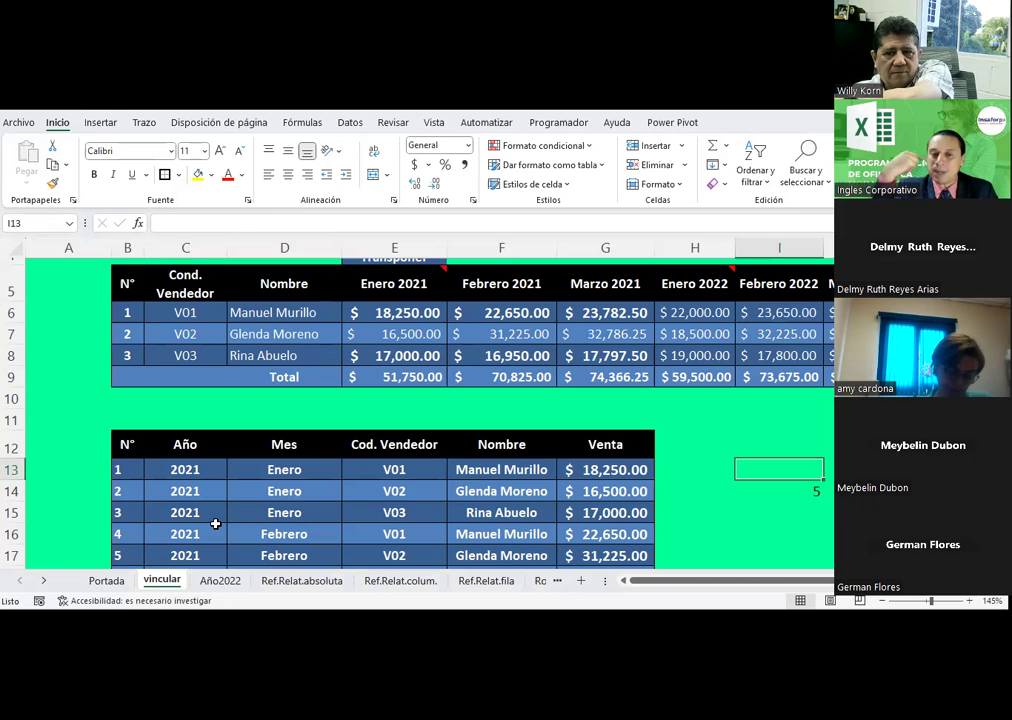
left_click(293, 581)
left_click(291, 494)
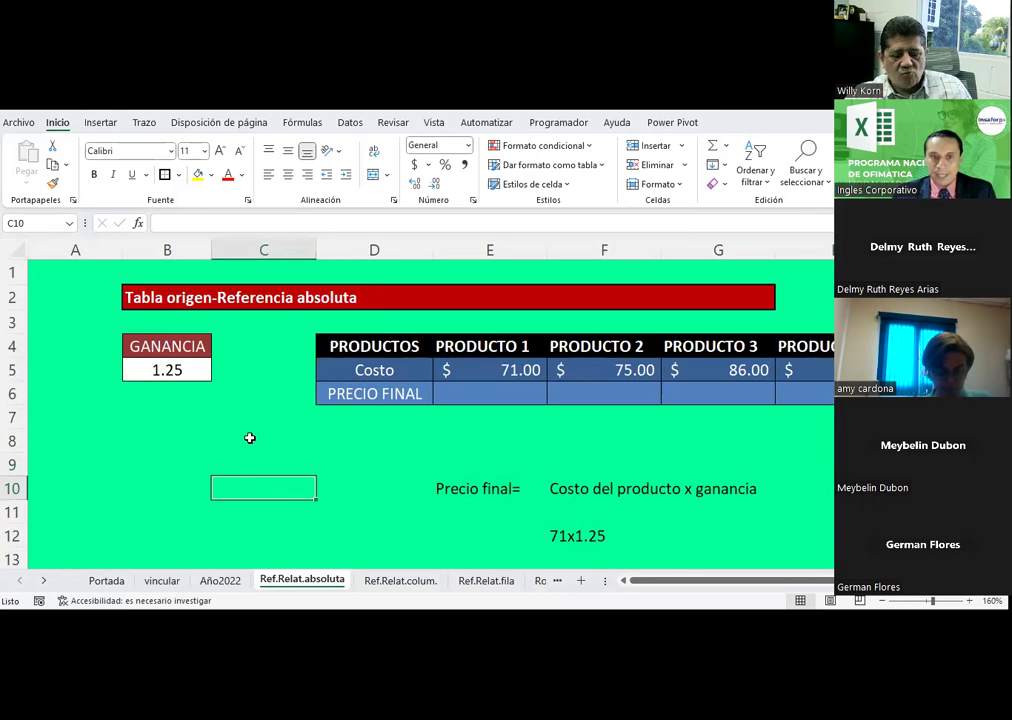
left_click(479, 368)
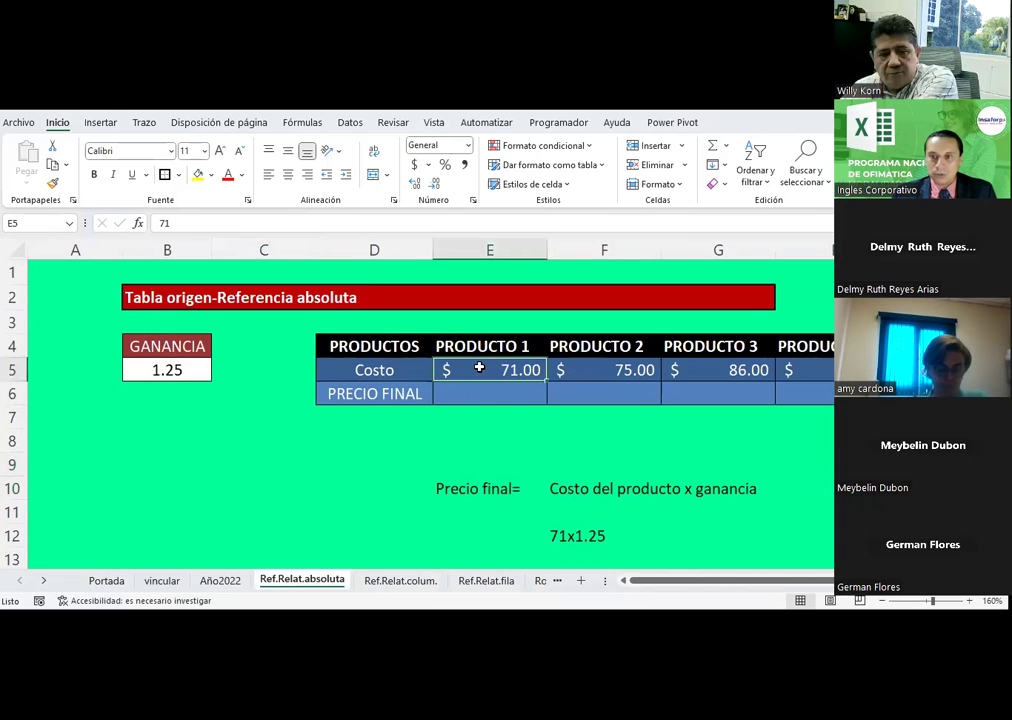
left_click_drag(698, 587, 743, 589)
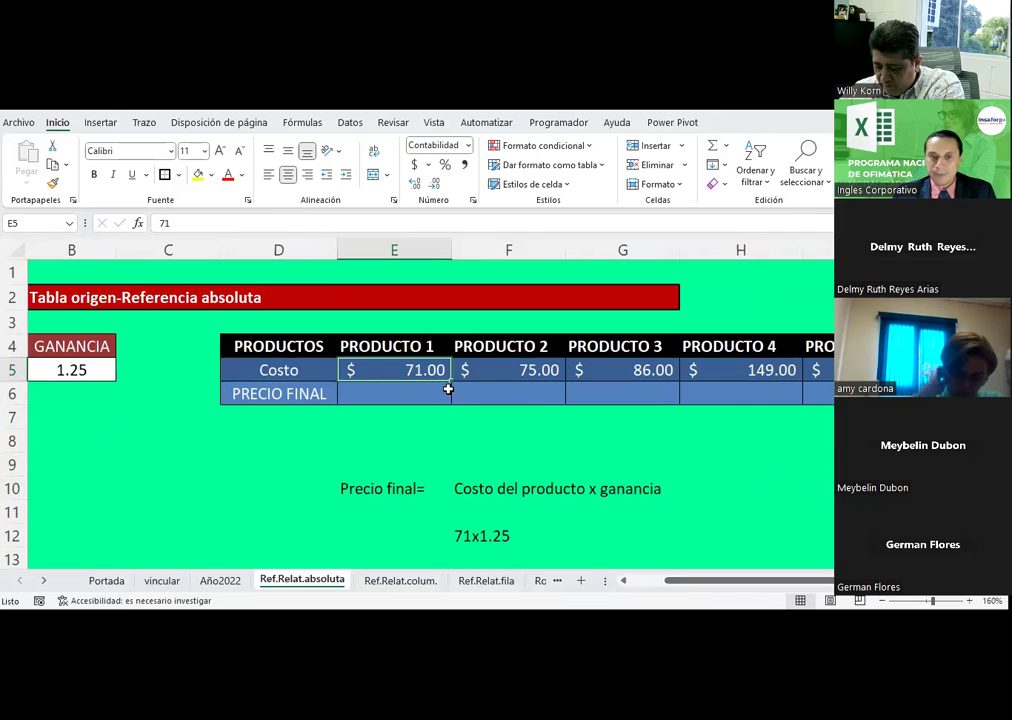
mouse_move(439, 370)
left_mouse_down()
mouse_move(761, 392)
mouse_move(820, 375)
left_mouse_up()
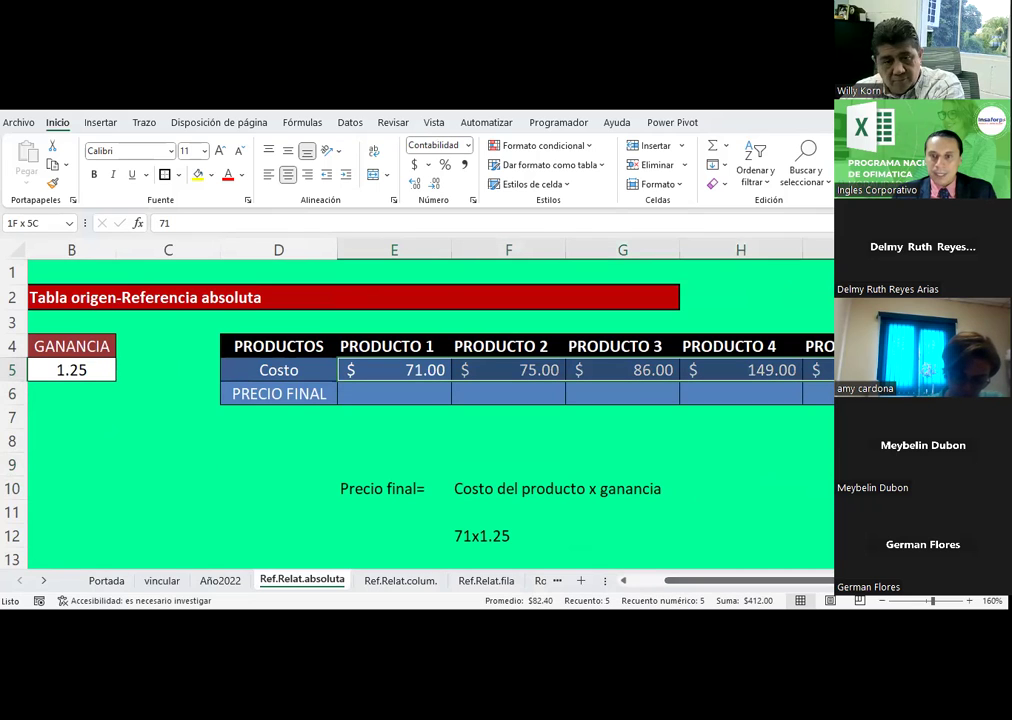
scroll(285, 407, "down", 1)
scroll(285, 407, "up", 1)
left_click(372, 393)
left_click(373, 484)
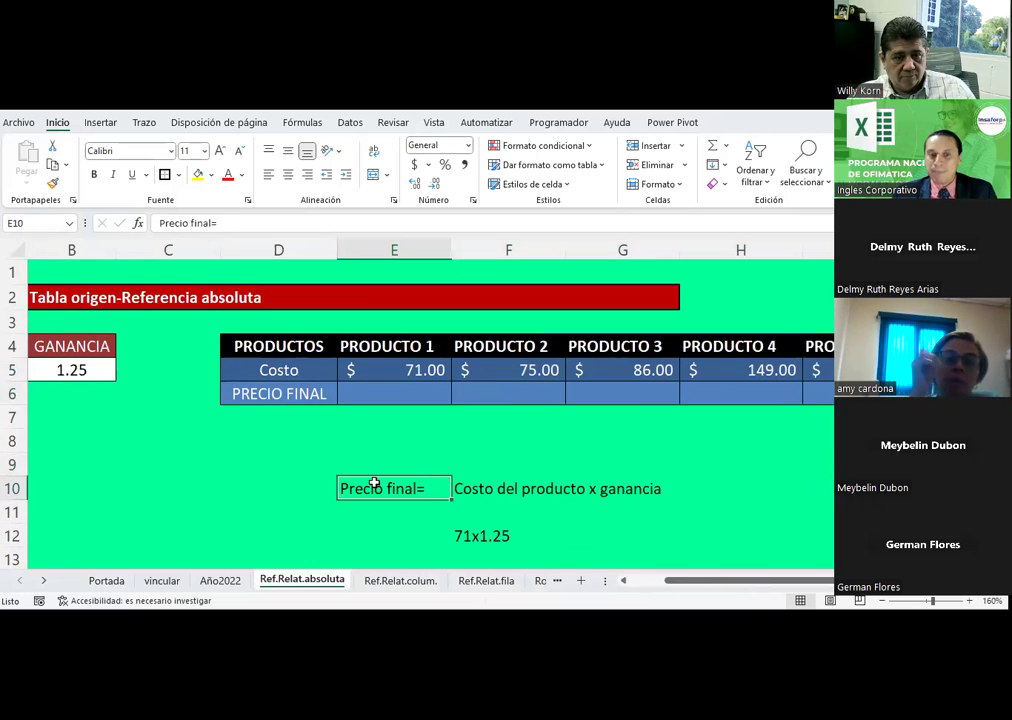
left_click(515, 489)
left_click(647, 491)
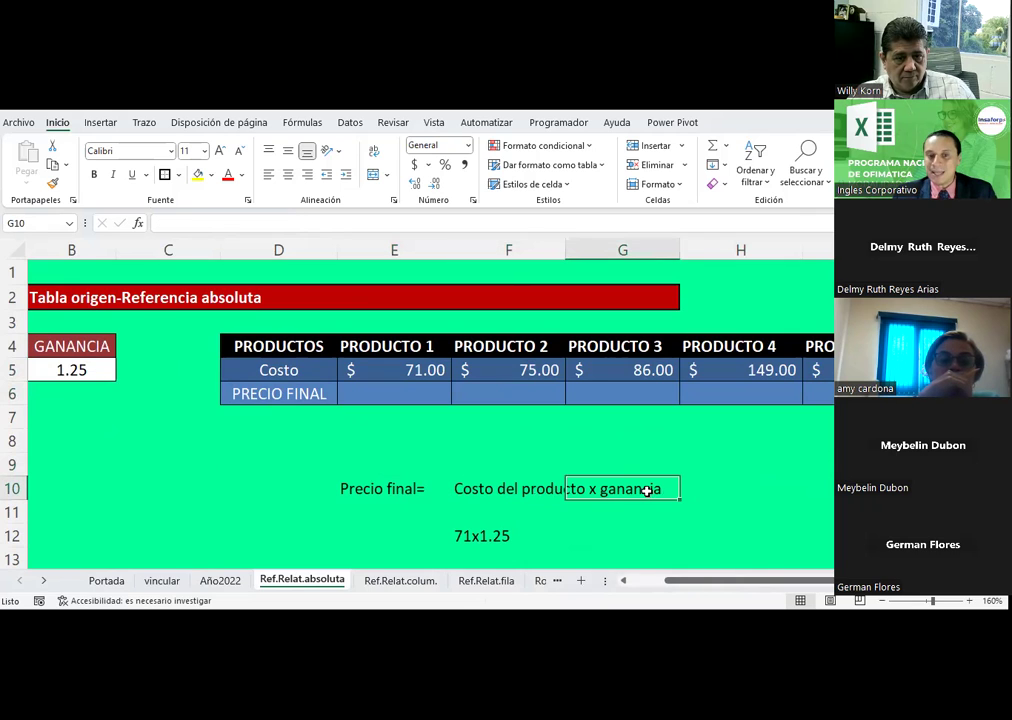
left_click(634, 583)
left_click(592, 486)
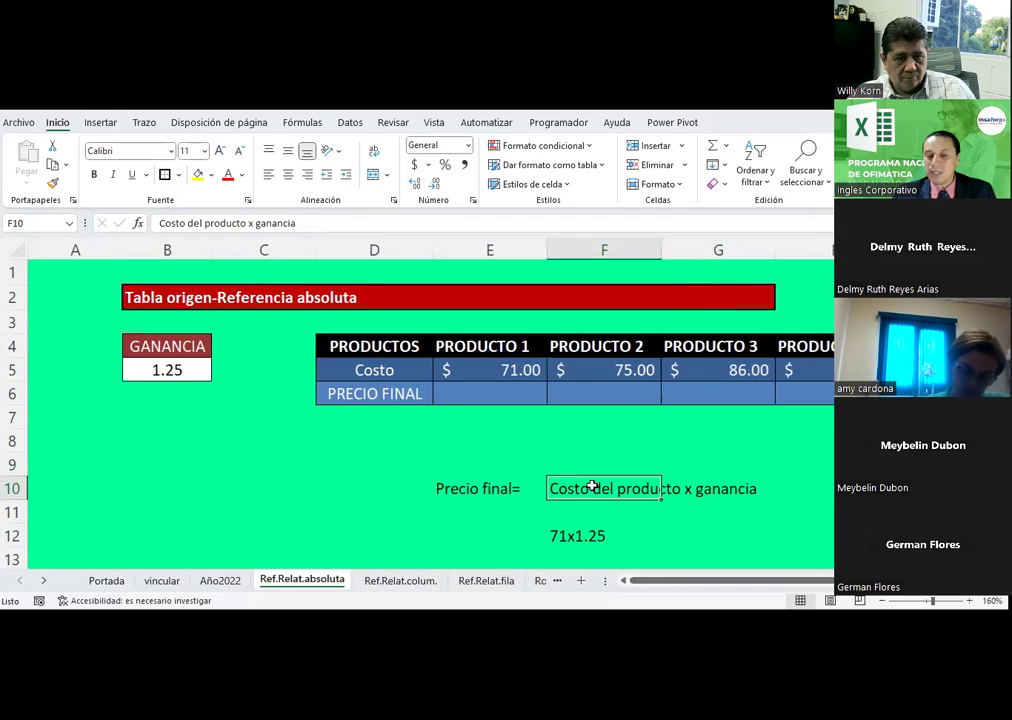
scroll(592, 486, "down", 1)
left_click(590, 476)
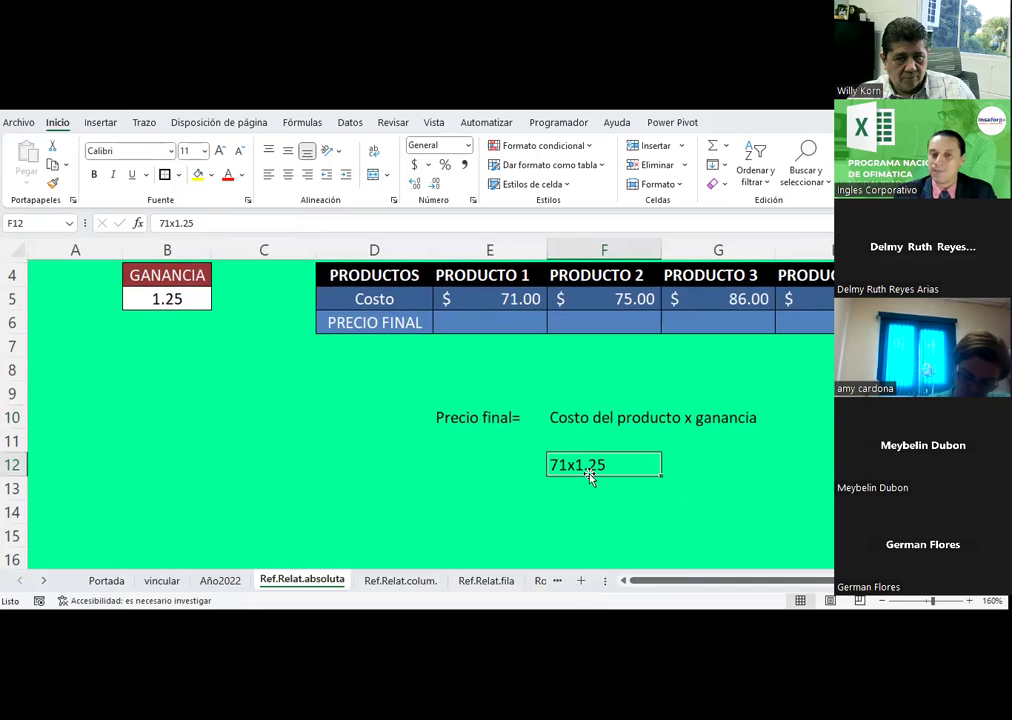
left_click(508, 417)
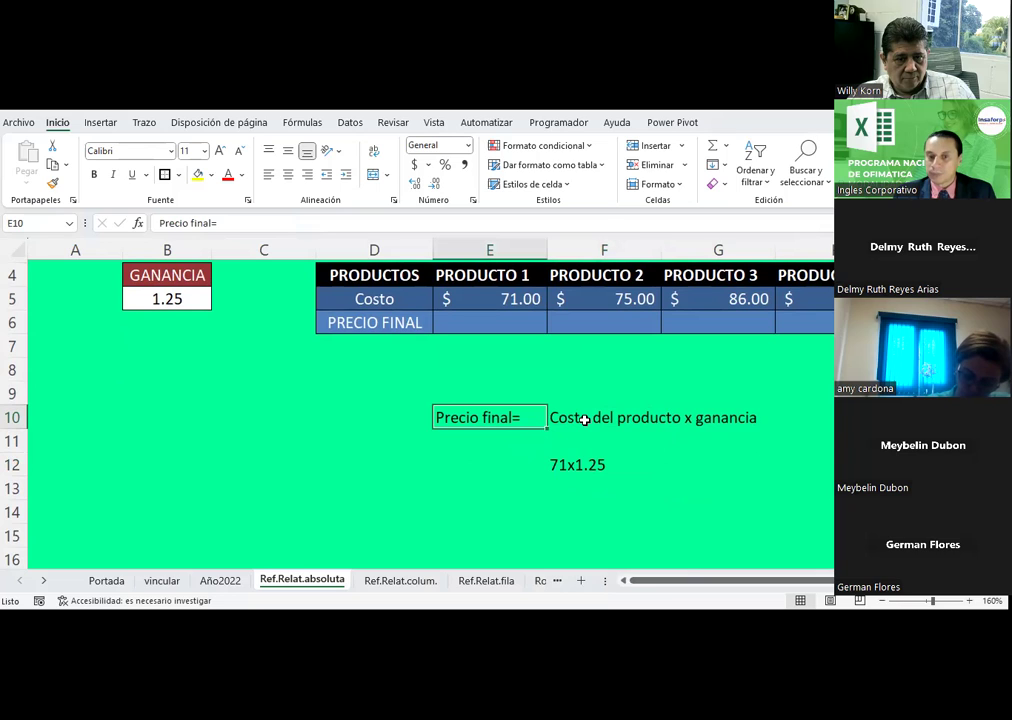
left_click(565, 474)
left_click(565, 480)
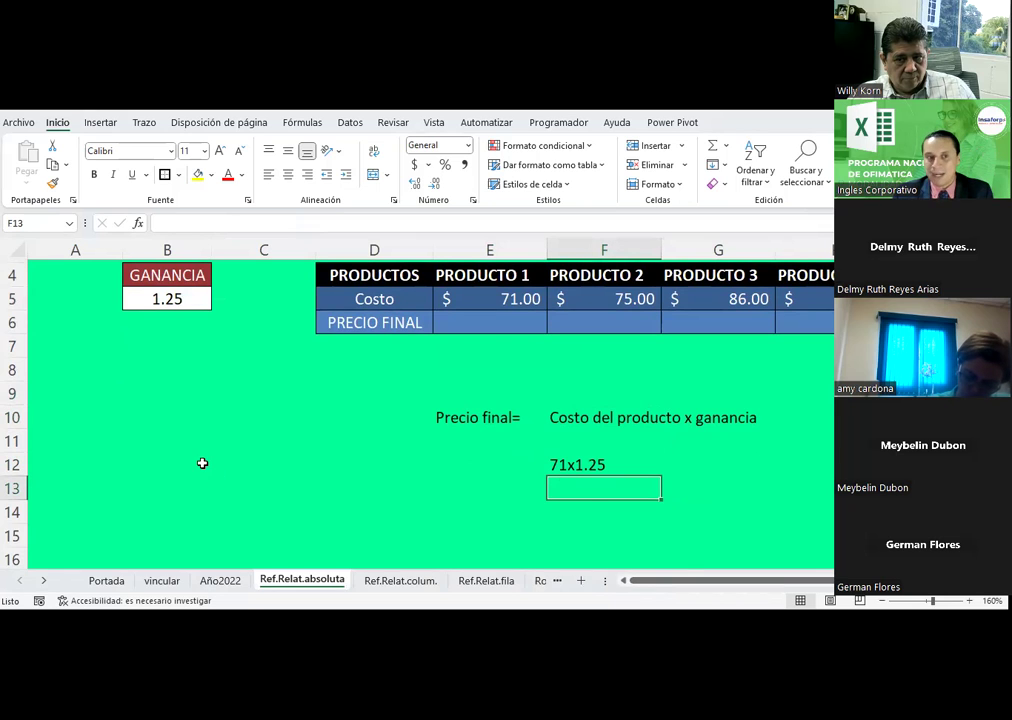
scroll(187, 398, "up", 1)
left_click(173, 369)
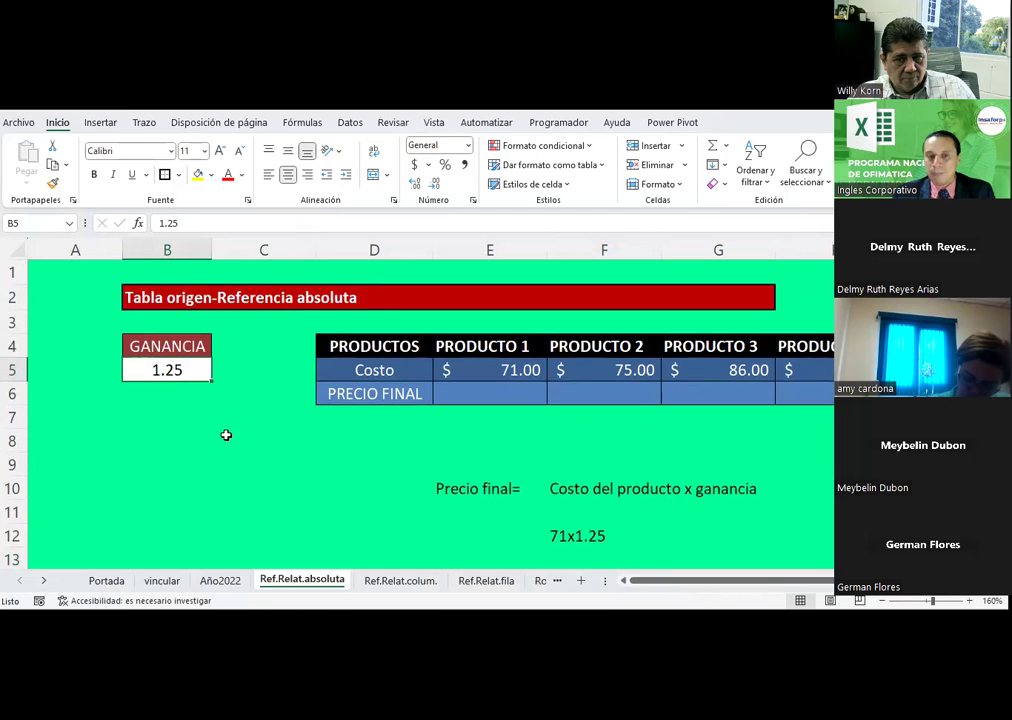
left_click(477, 369)
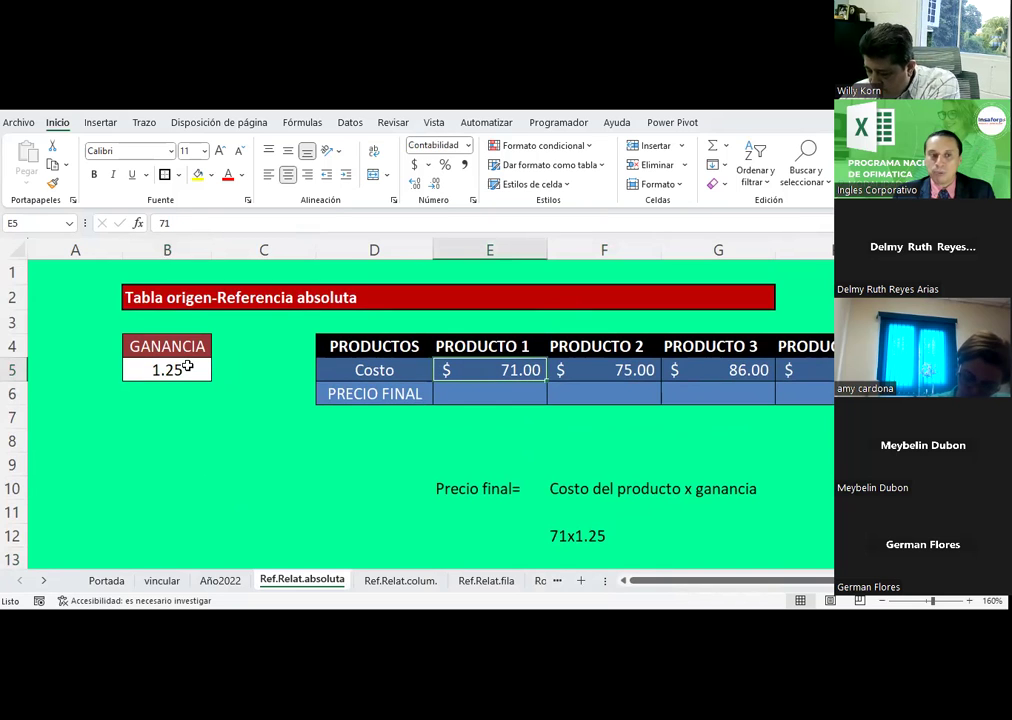
left_click(187, 367)
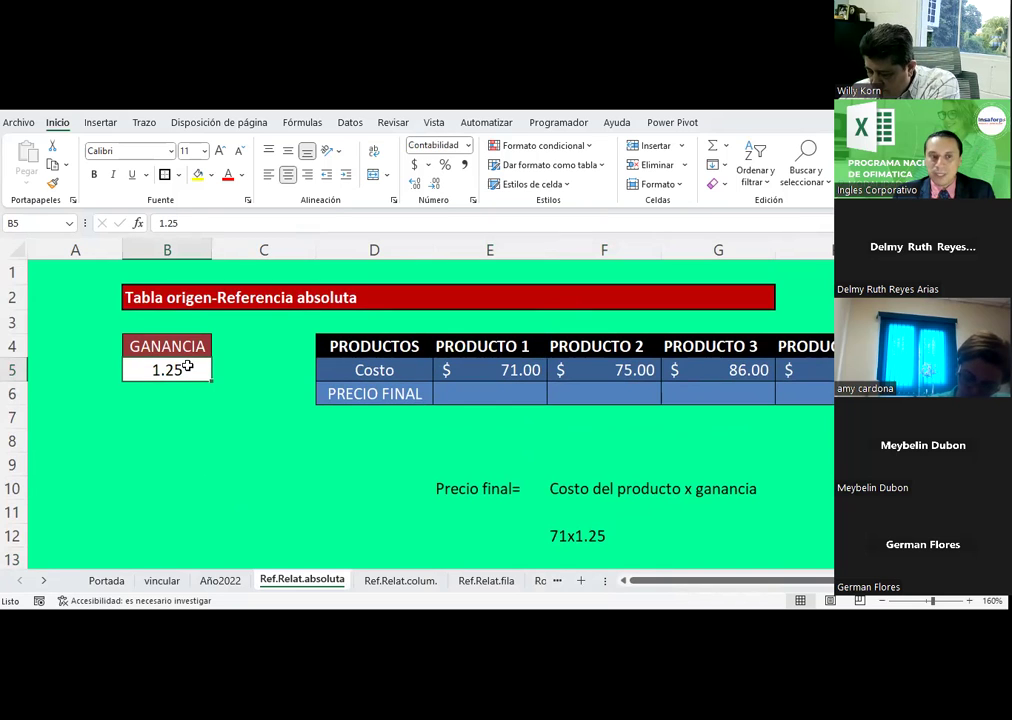
left_click(625, 370)
left_click(185, 368)
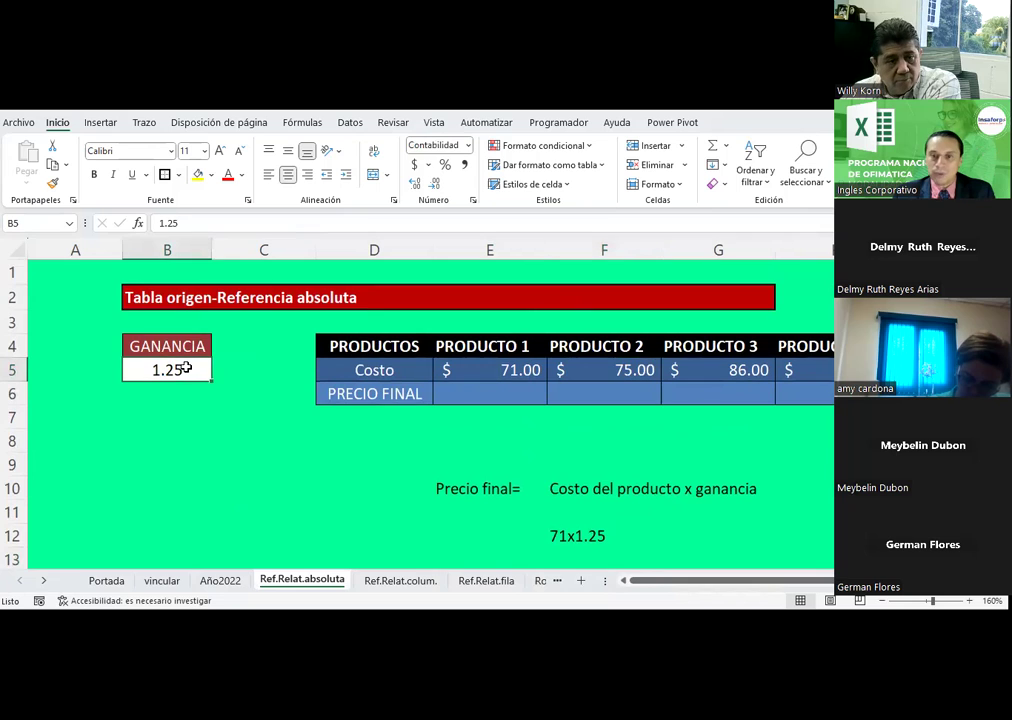
left_click(743, 368)
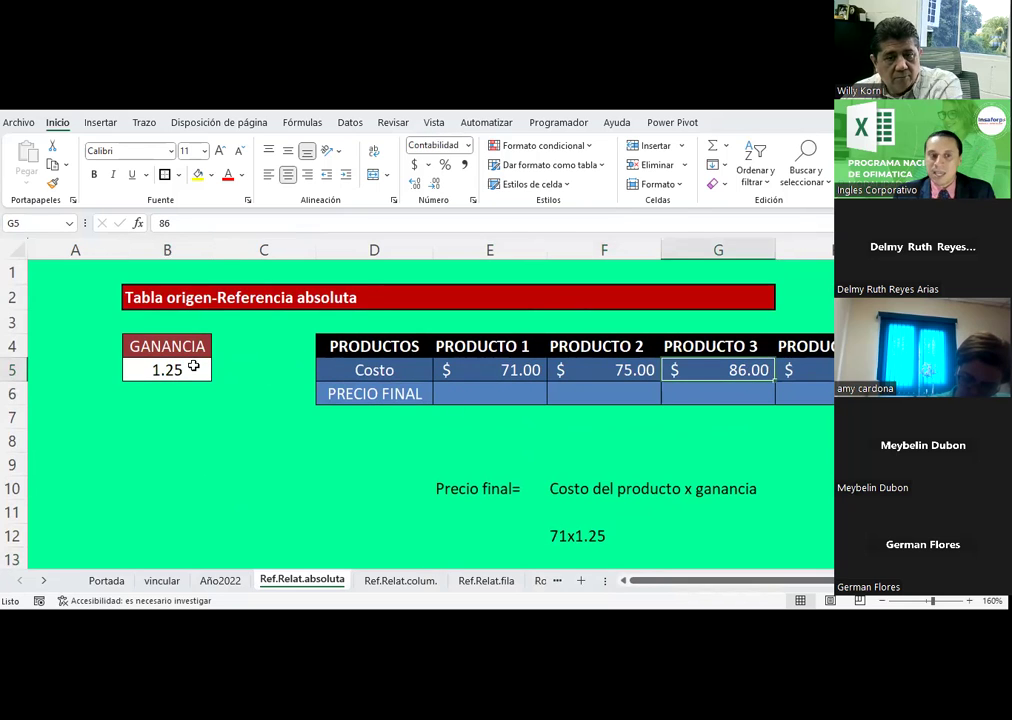
left_click(193, 367)
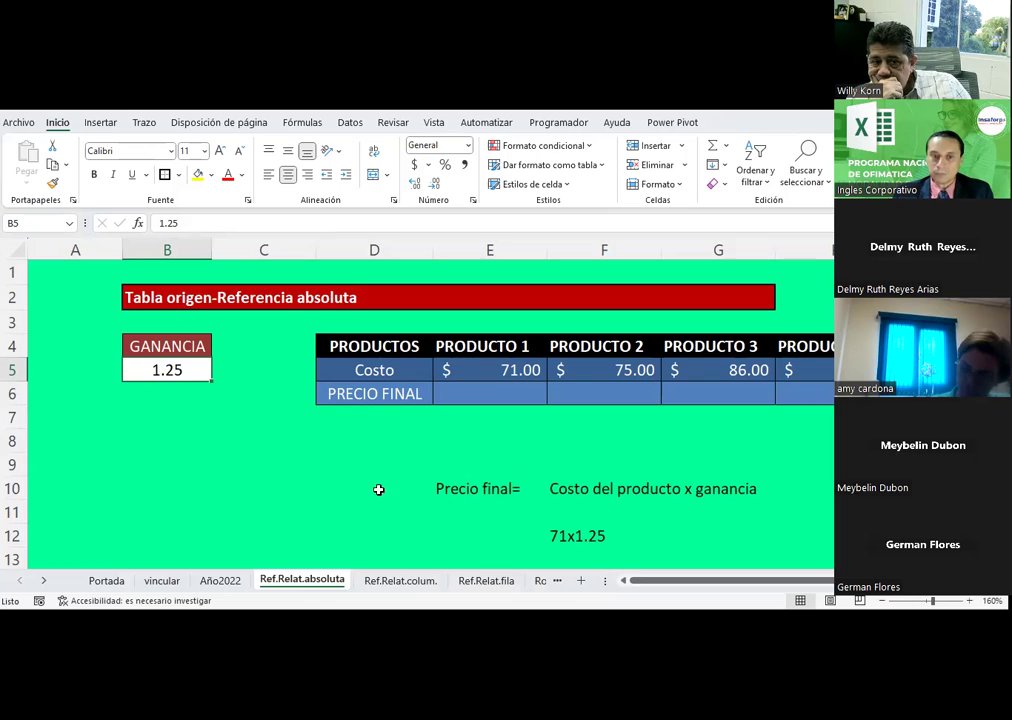
left_click(408, 461)
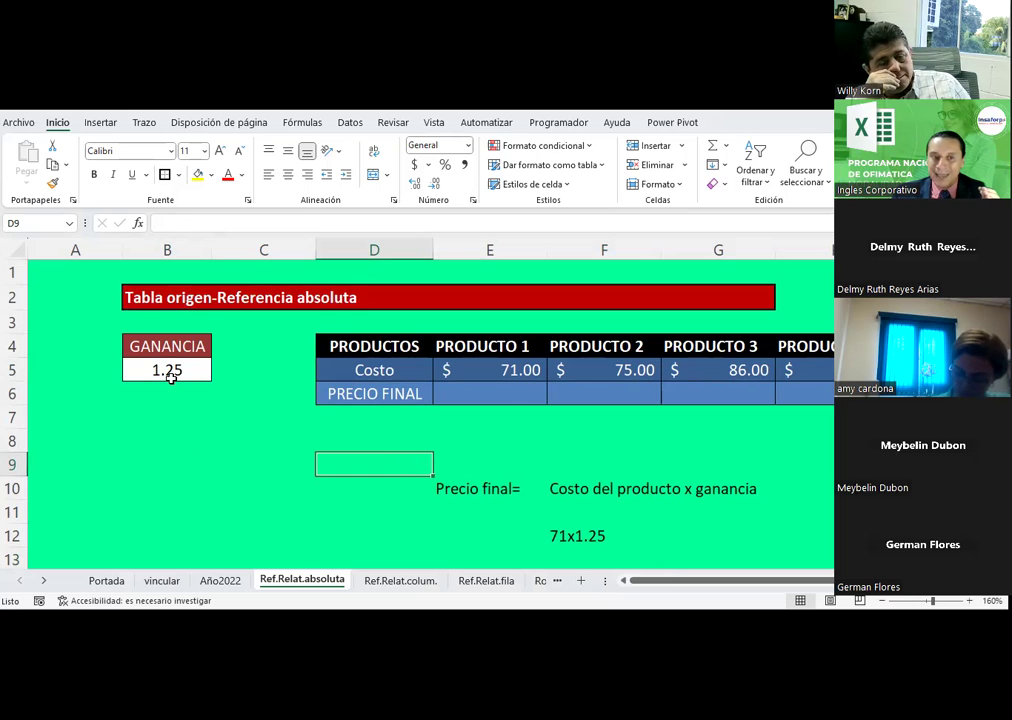
Review the GANANCIA value and the product costs across the row
left_click(171, 376)
left_click(488, 366)
left_click(594, 362)
key("Right")
key("Right")
key("Right")
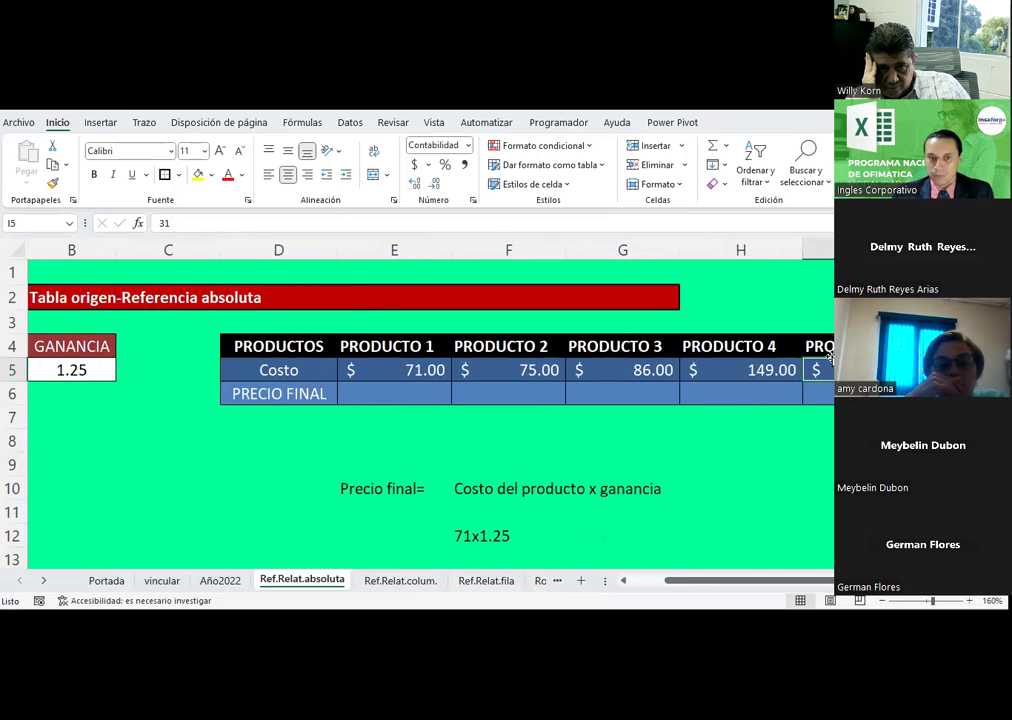
Enter =E5*$B$5 in E6 to compute the first product's final price
left_click(400, 398)
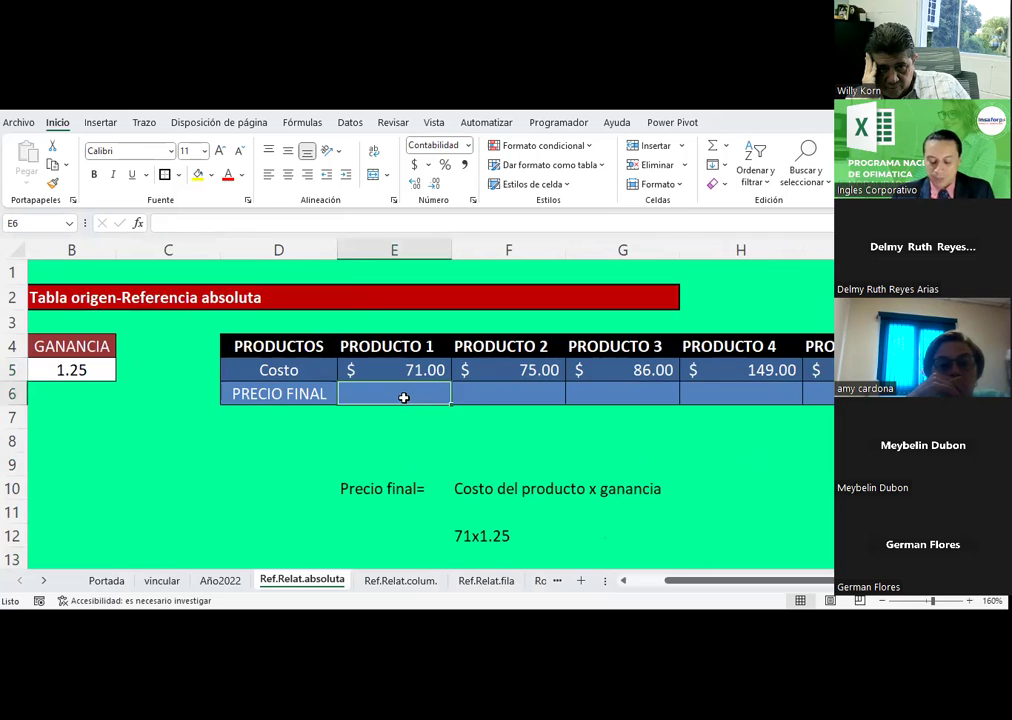
type("=")
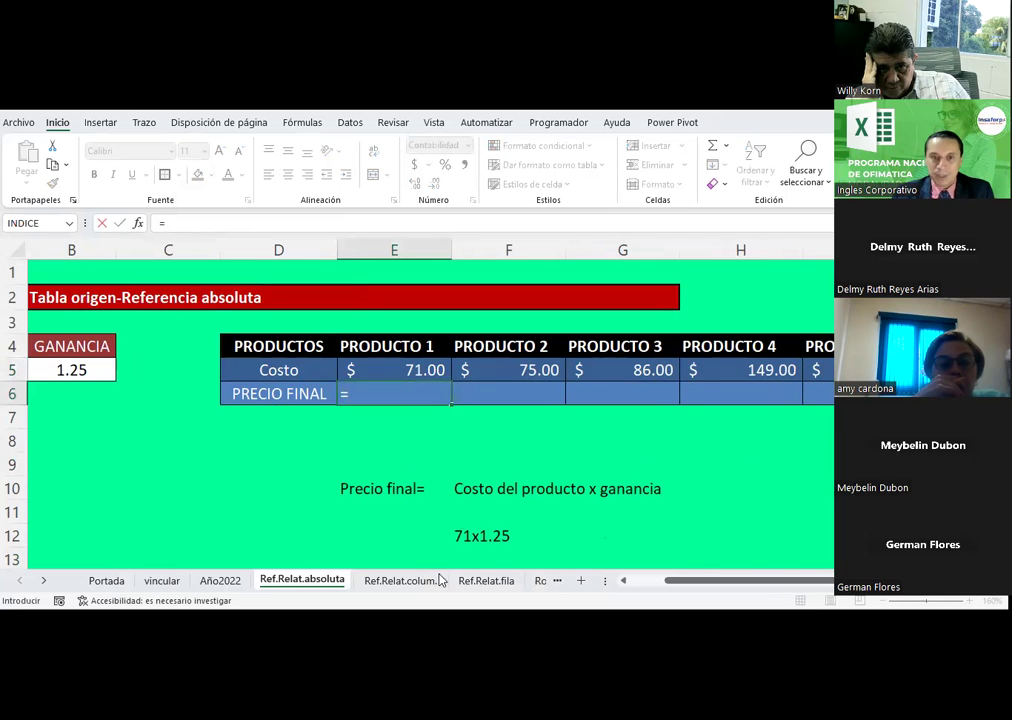
left_click(420, 372)
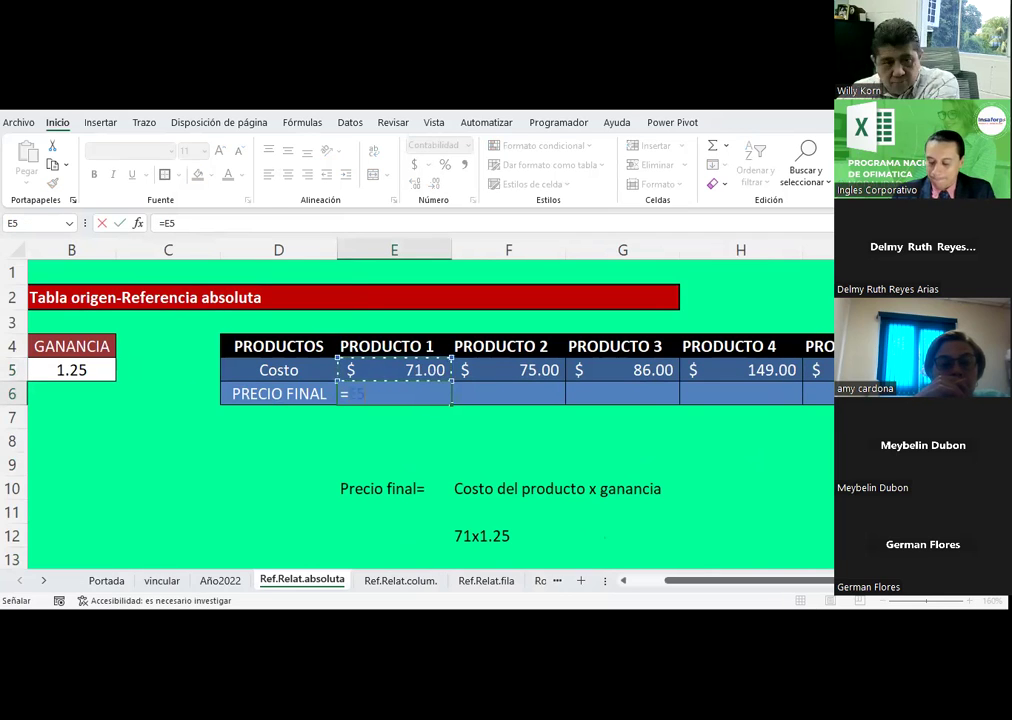
type("*")
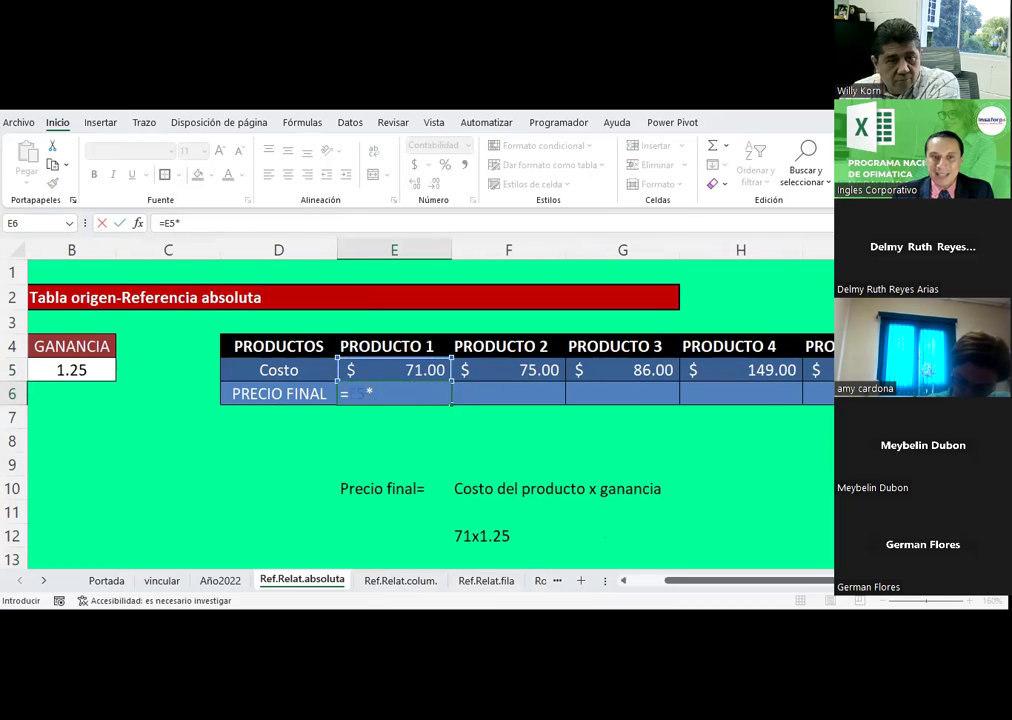
left_click(85, 369)
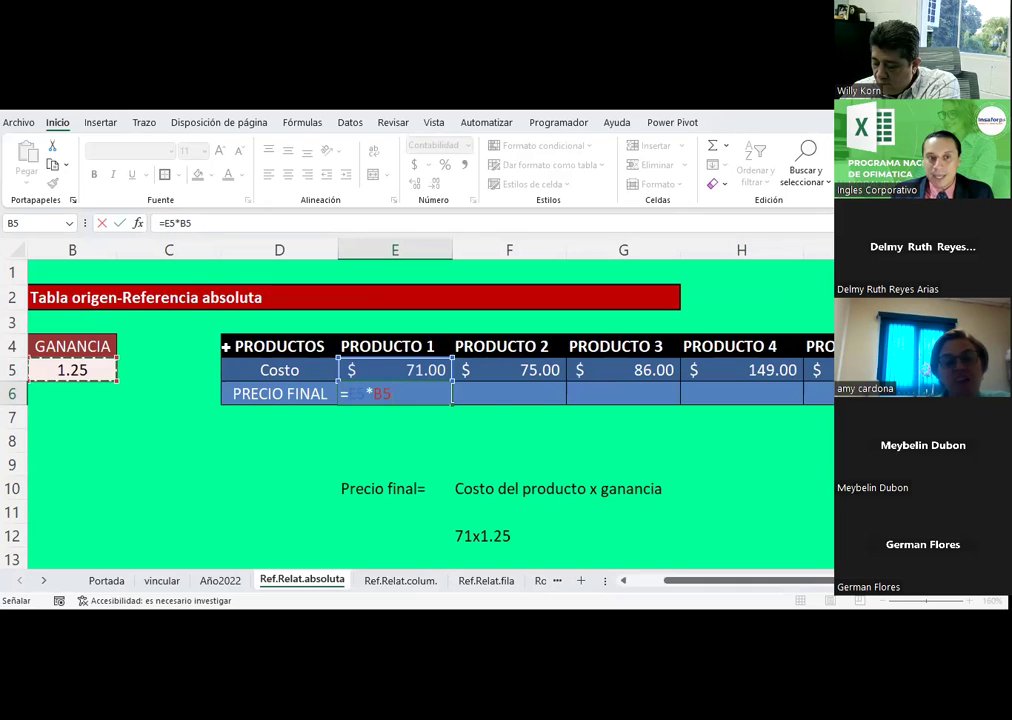
left_click(186, 222)
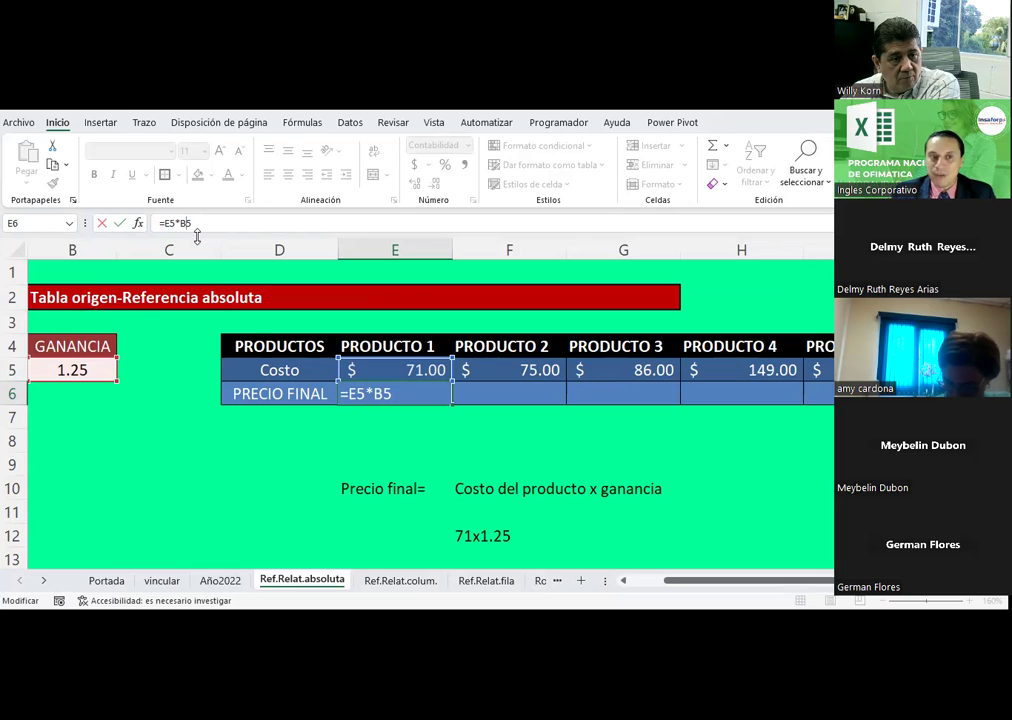
key("F4")
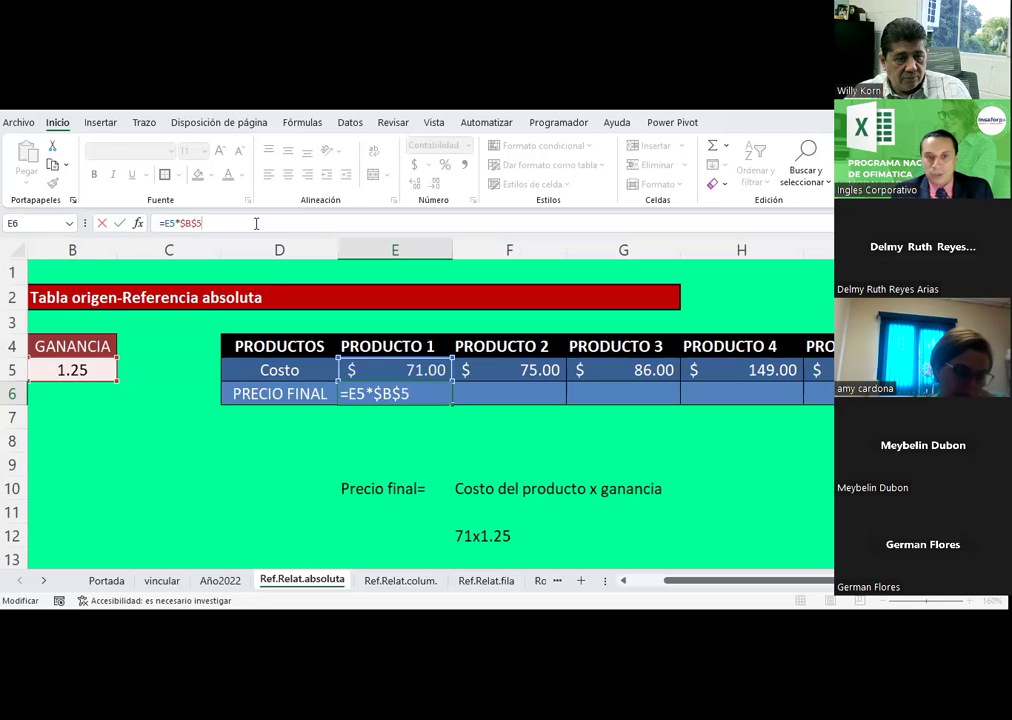
key("Return")
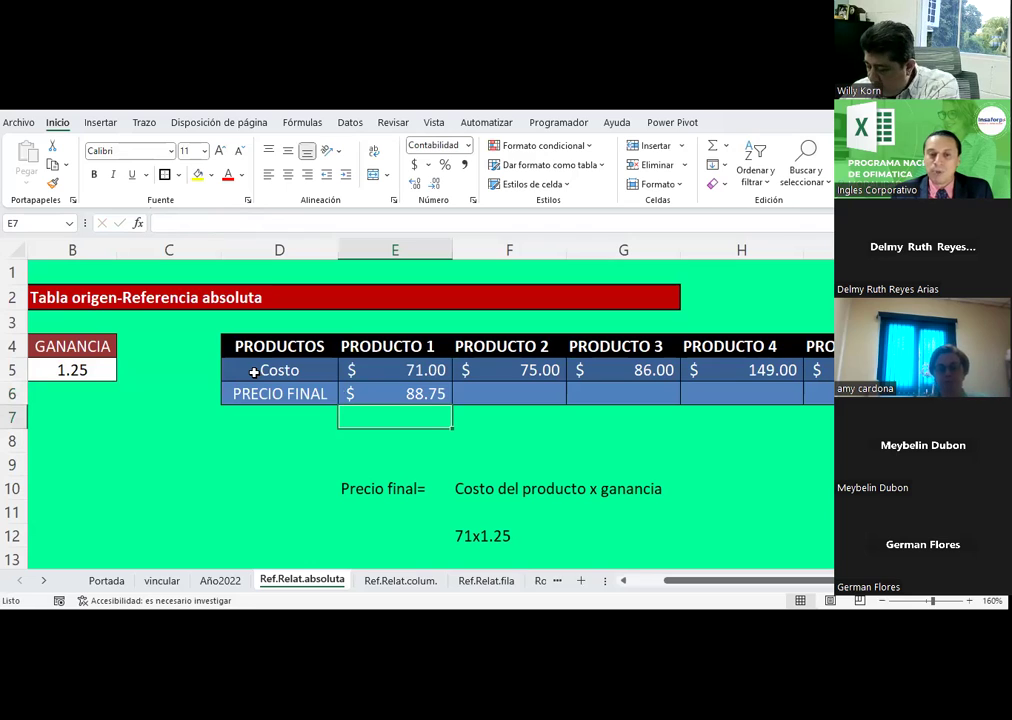
left_click(401, 394)
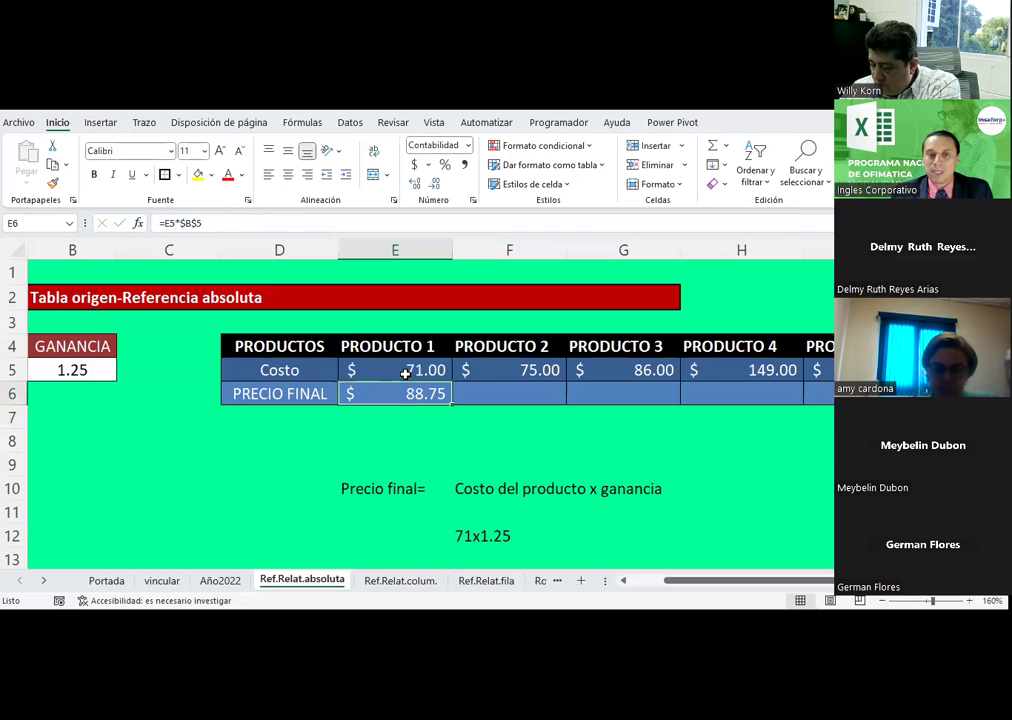
left_click(404, 373)
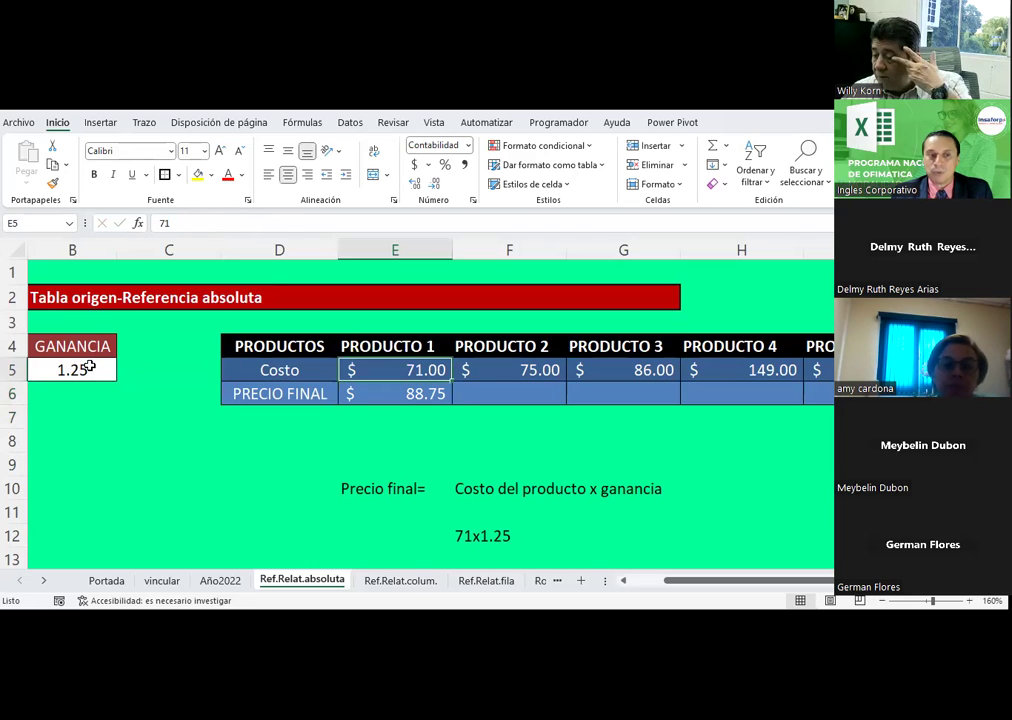
left_click(82, 368)
left_click(431, 394)
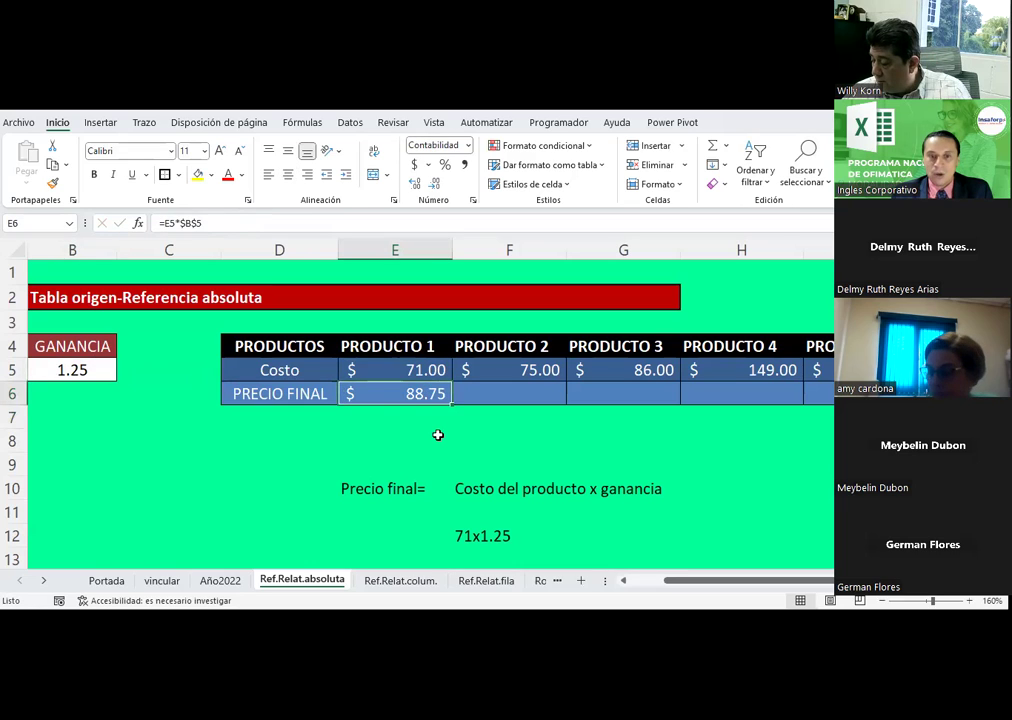
left_click(438, 436)
left_click(426, 395)
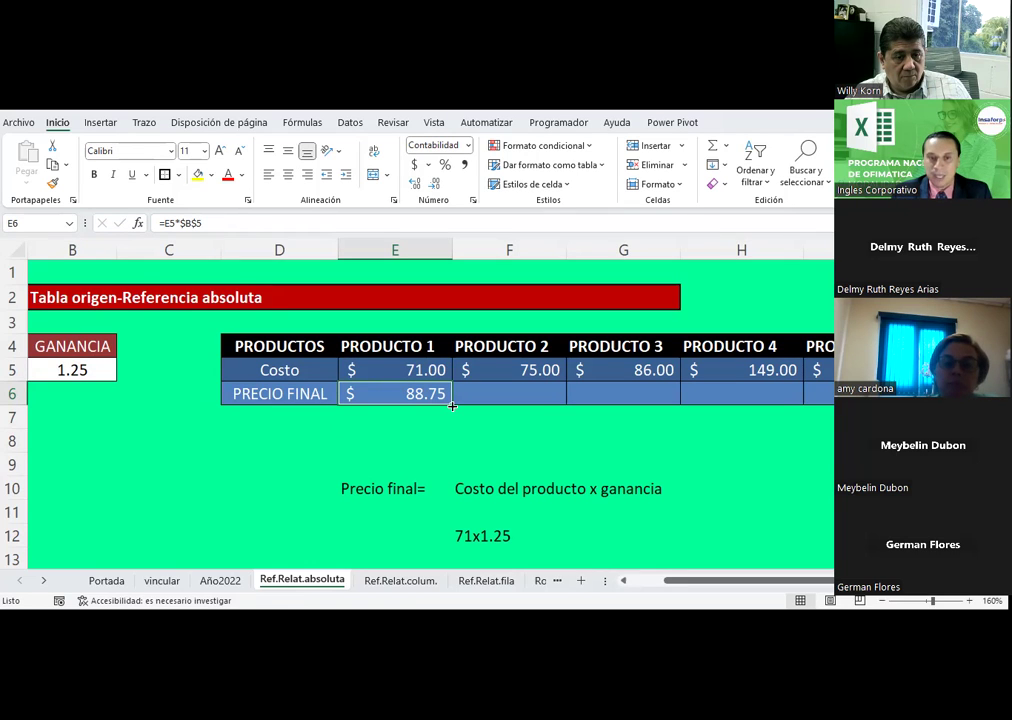
left_click_drag(452, 405, 531, 399)
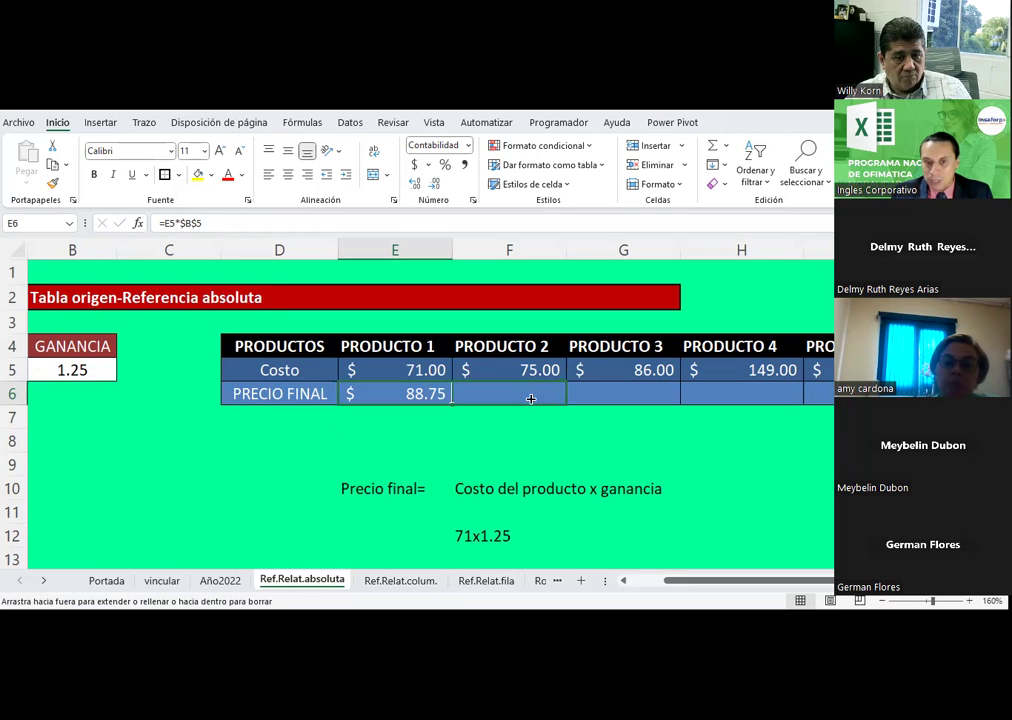
left_click_drag(606, 397, 827, 397)
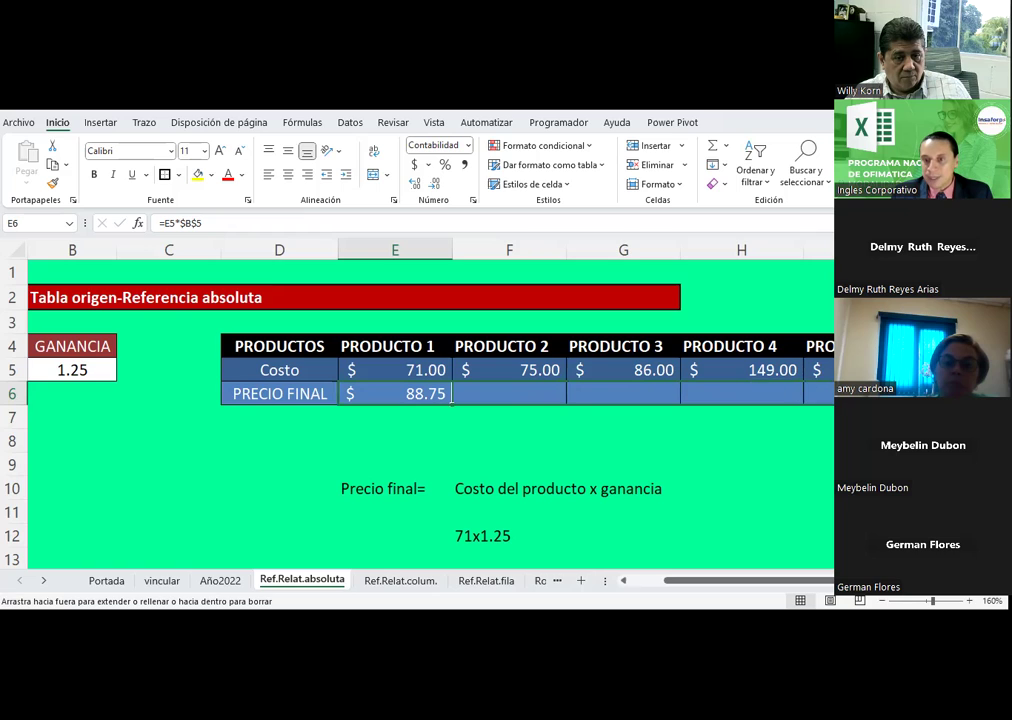
left_click_drag(452, 397, 827, 397)
left_click(818, 488)
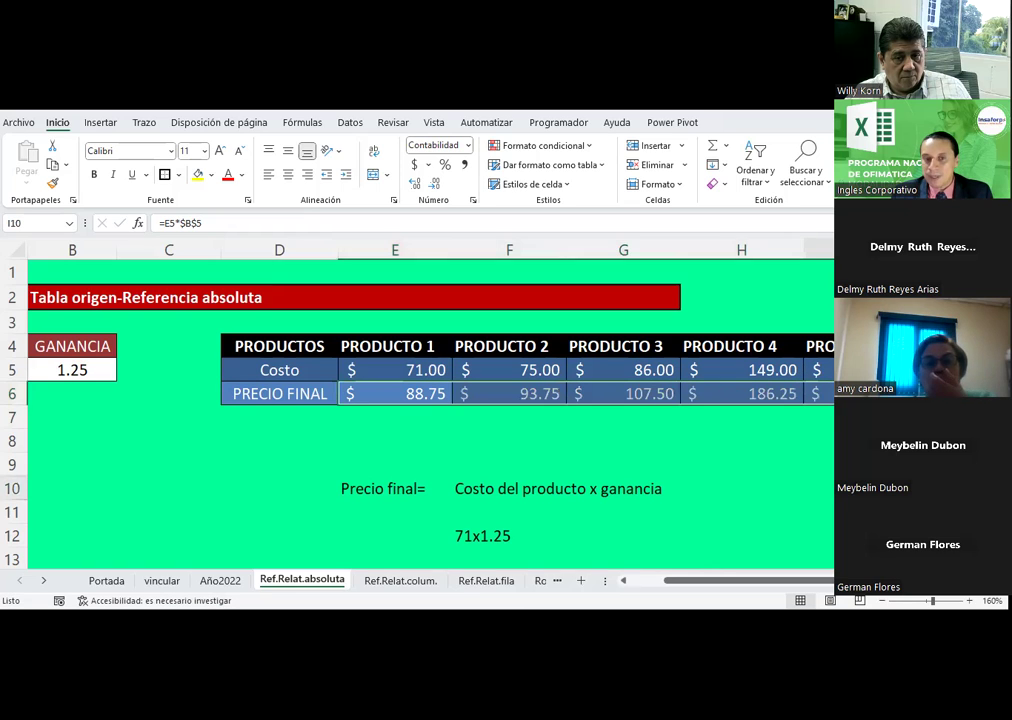
left_click(510, 394)
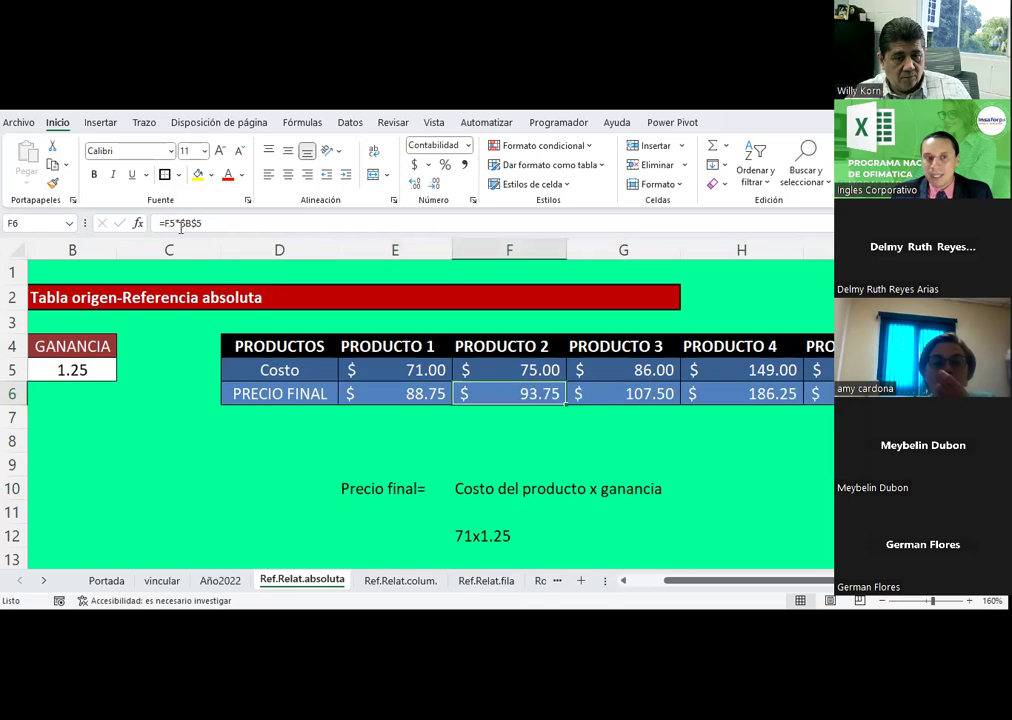
left_click(506, 371)
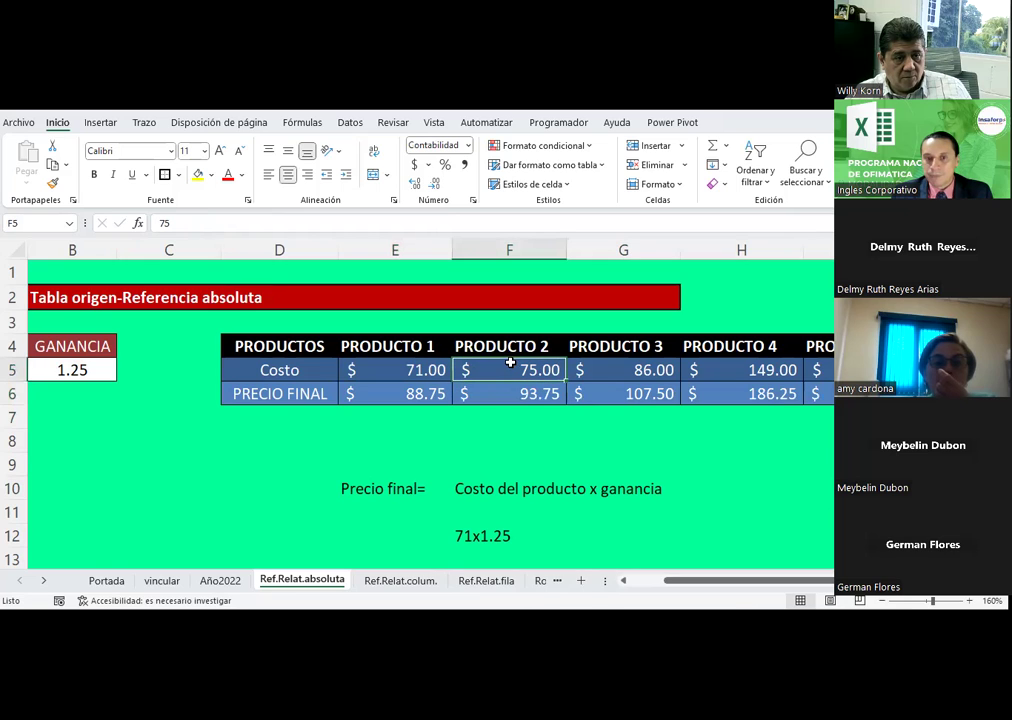
left_click(72, 363)
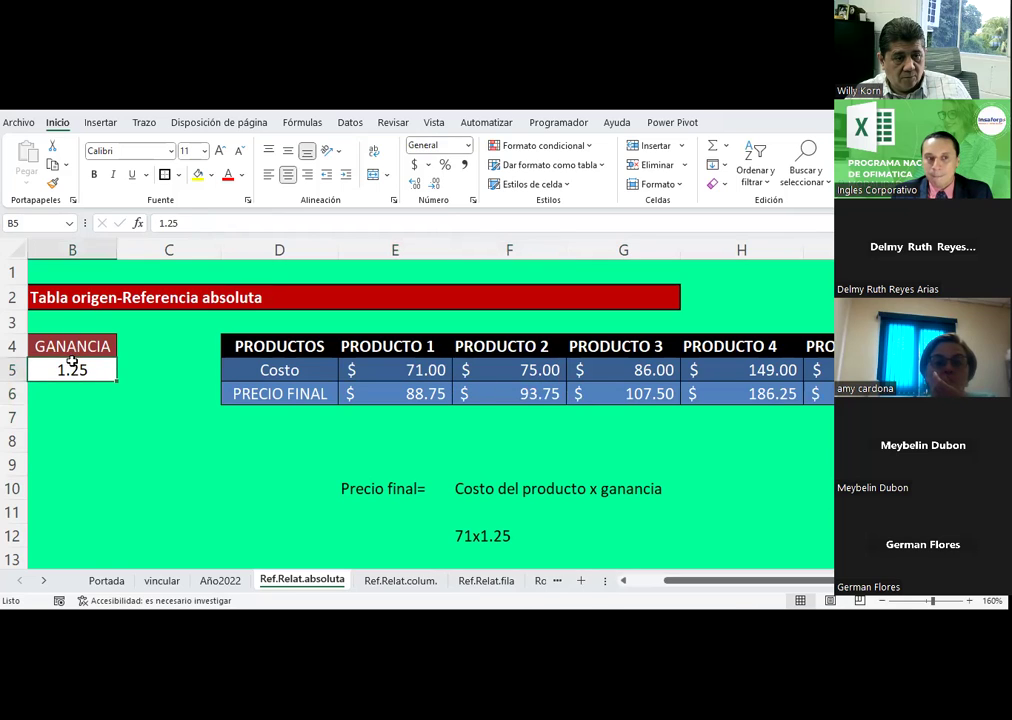
left_click(508, 391)
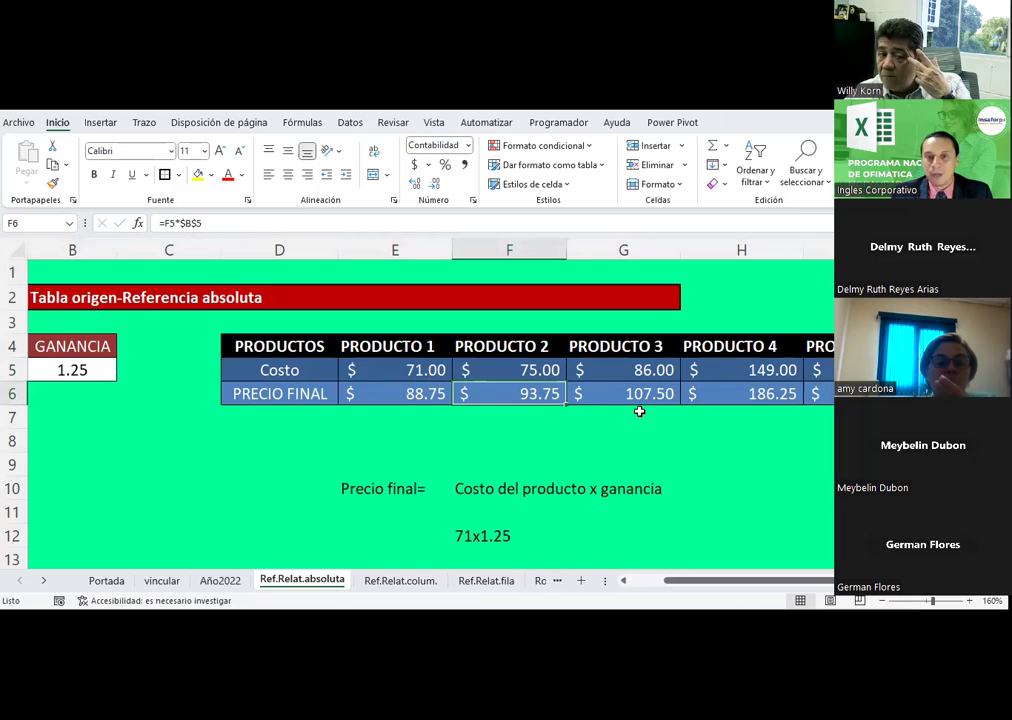
left_click(633, 393)
left_click(630, 369)
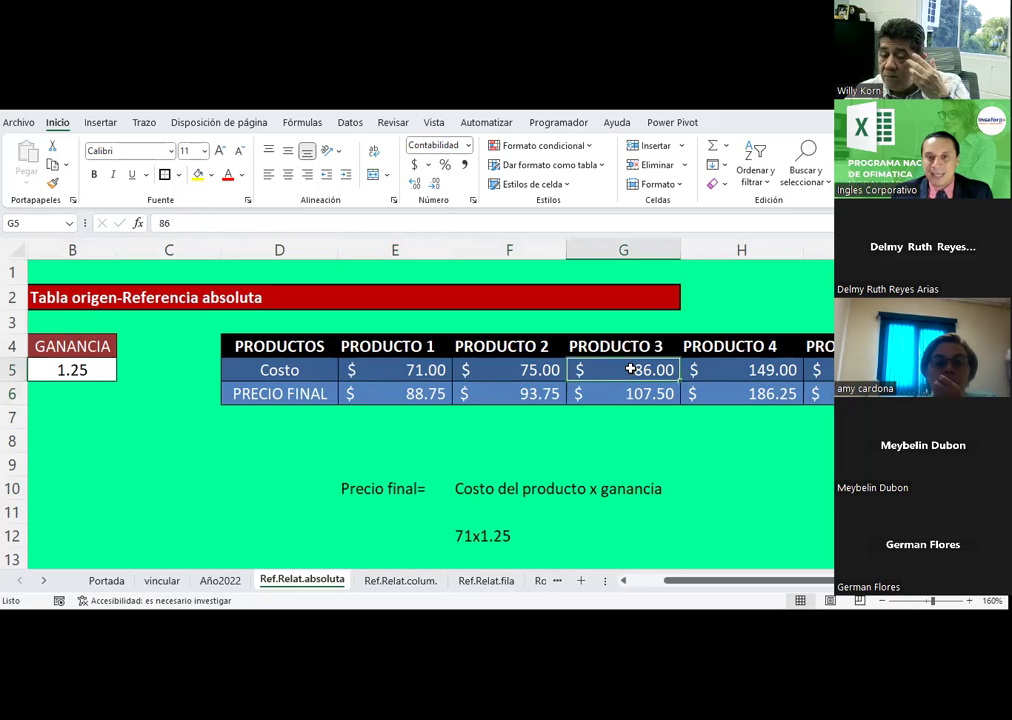
left_click(634, 392)
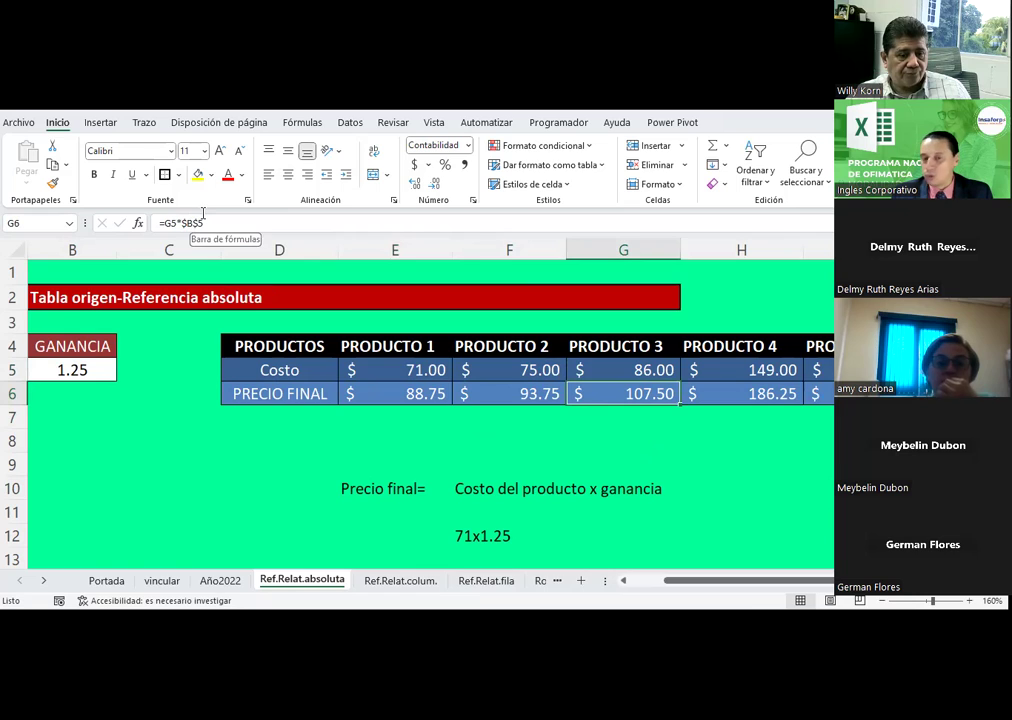
left_click(725, 391)
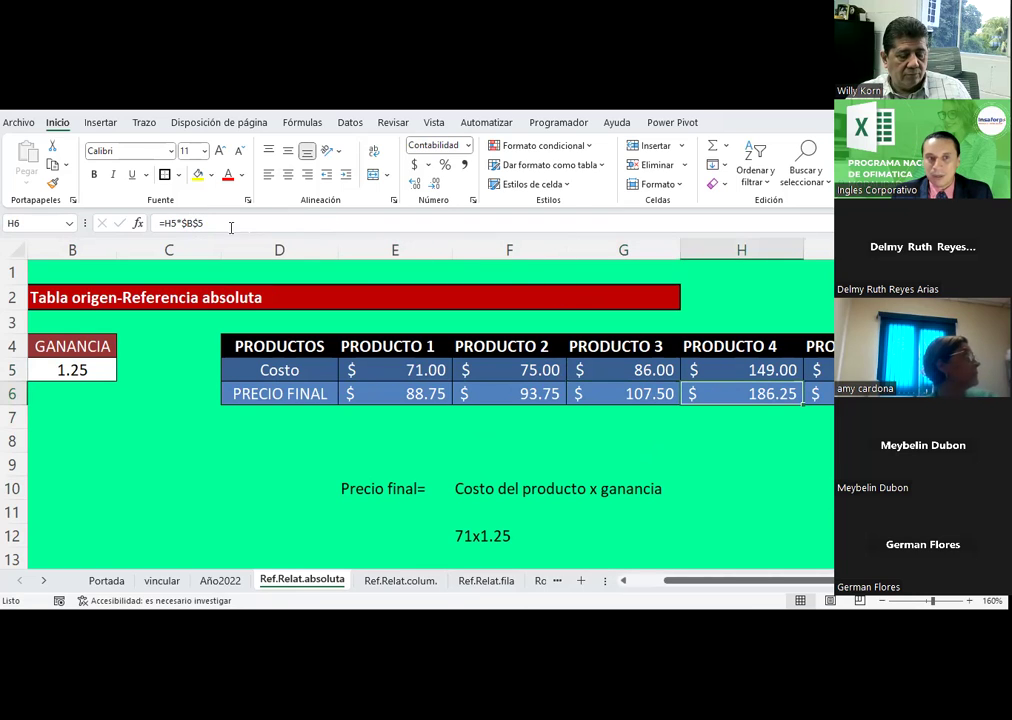
key("Right")
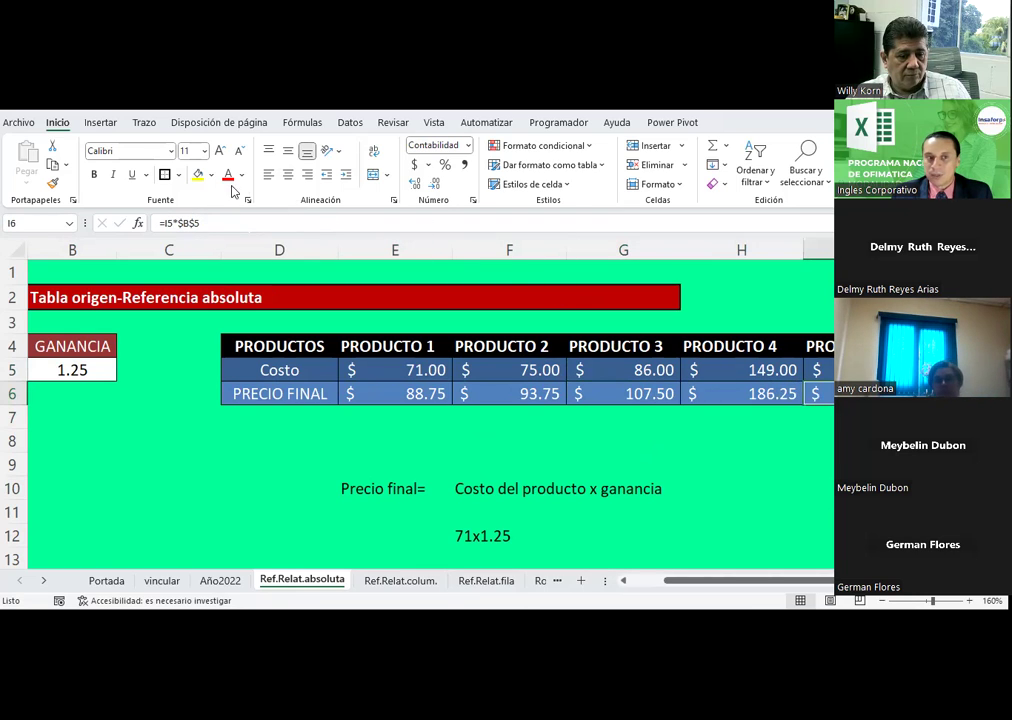
left_click(404, 390)
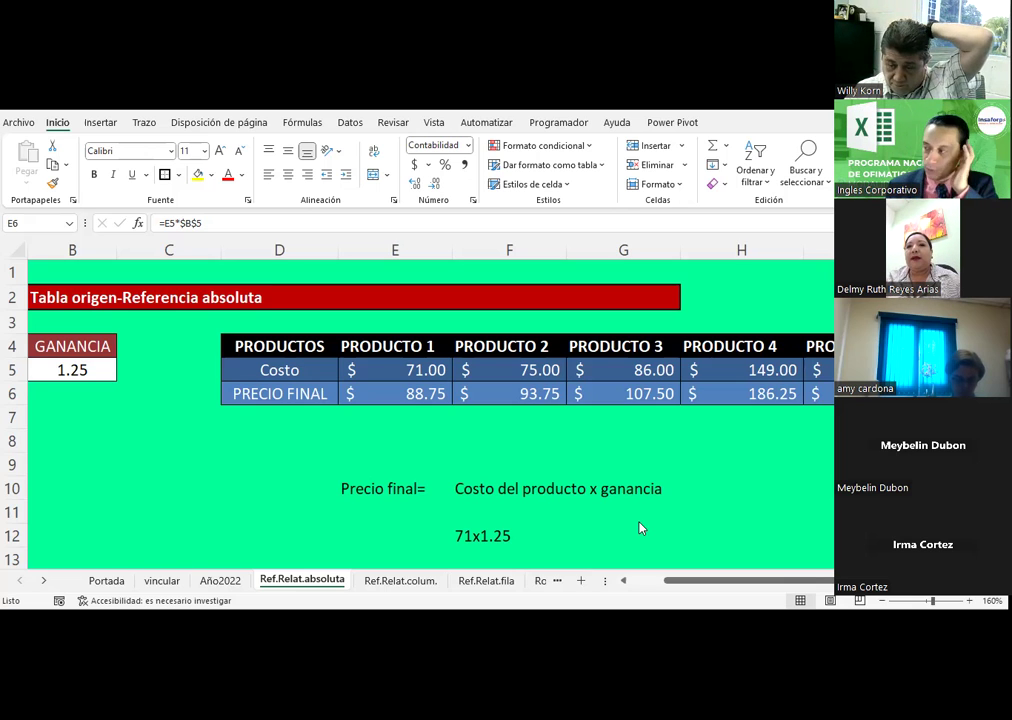
Go to the Ref.Relat.colum. sheet with unit prices and Marzo–Mayo box quantities
left_click(403, 588)
left_click(481, 519)
scroll(481, 515, "up", 2)
scroll(481, 515, "up", 1)
scroll(481, 515, "down", 1)
scroll(481, 515, "up", 1)
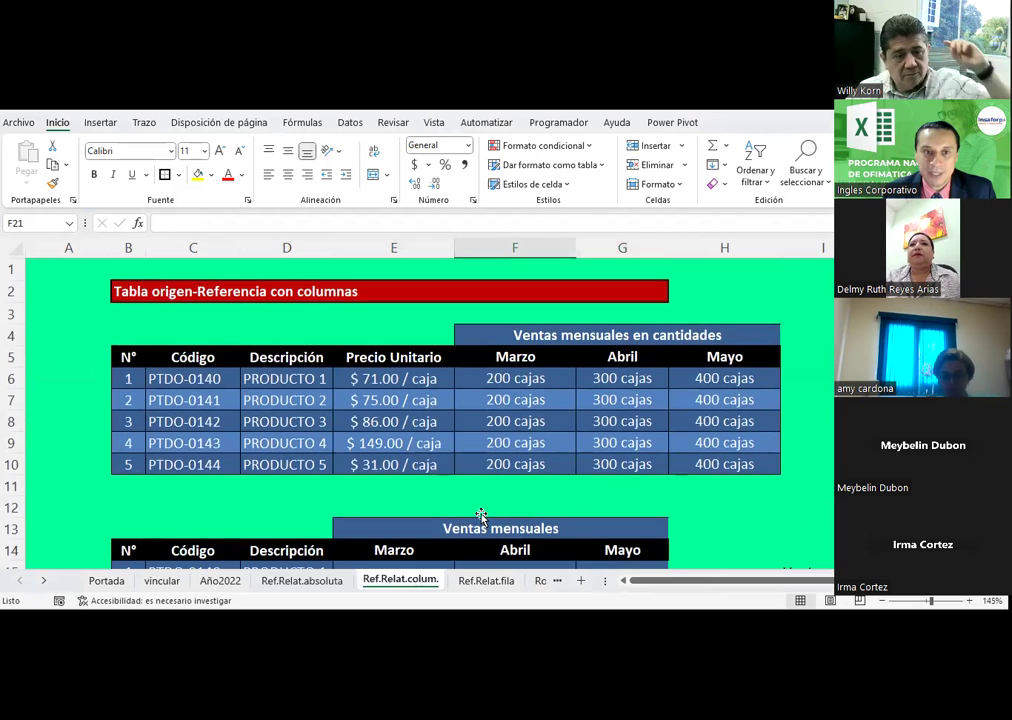
scroll(481, 515, "down", 1)
scroll(481, 515, "down", 1)
scroll(481, 515, "up", 1)
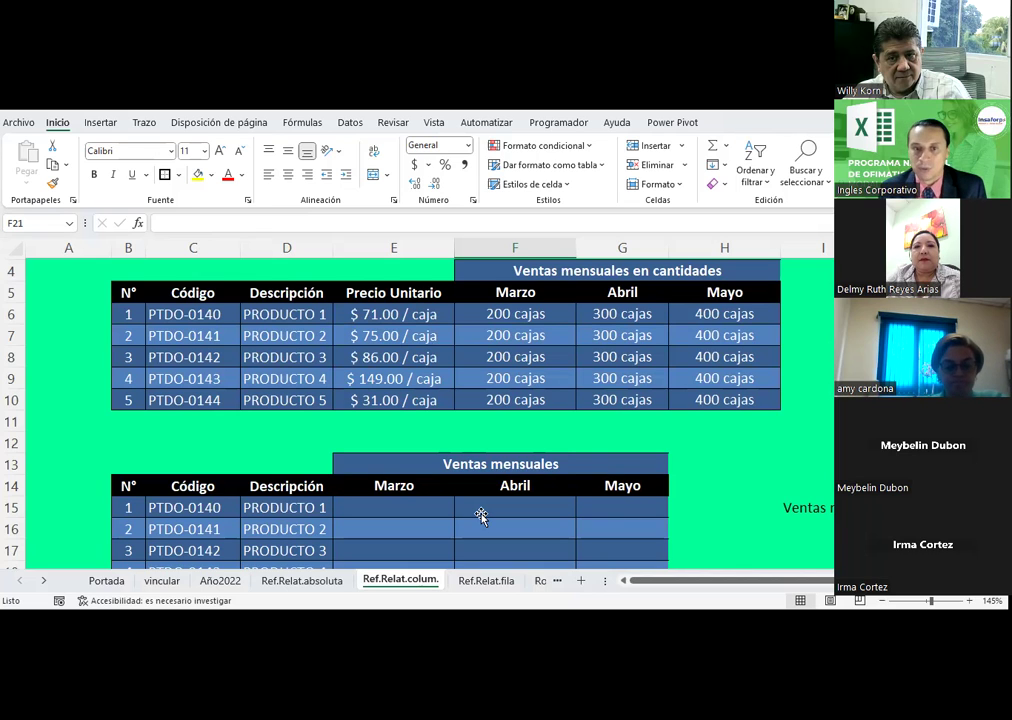
scroll(481, 515, "up", 1)
scroll(481, 515, "up", 1)
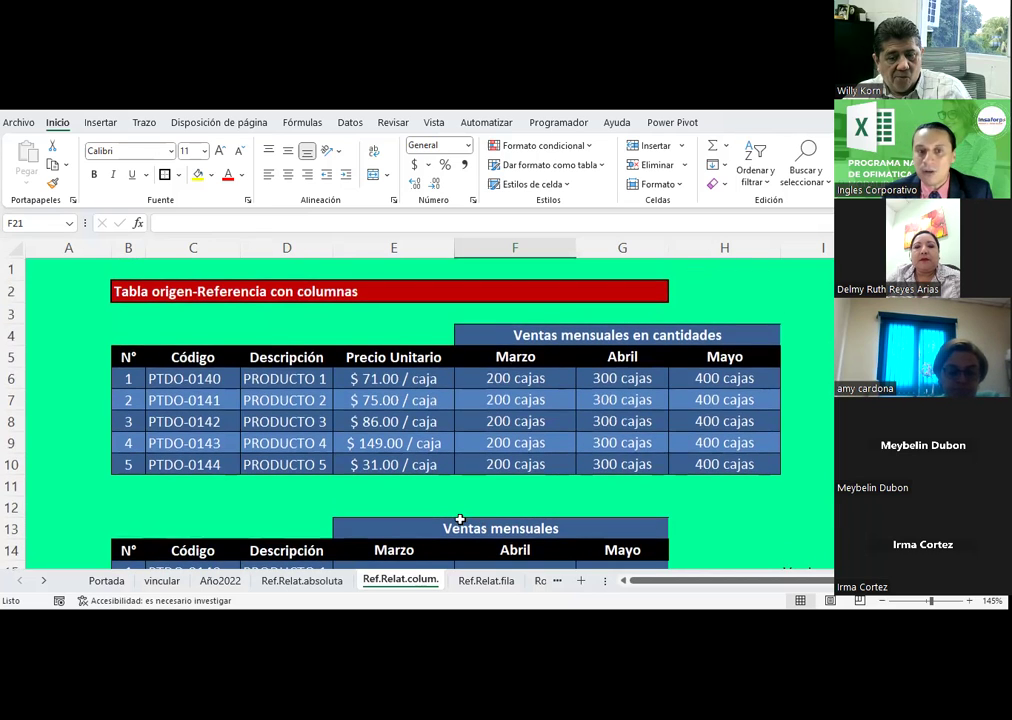
left_click(530, 378)
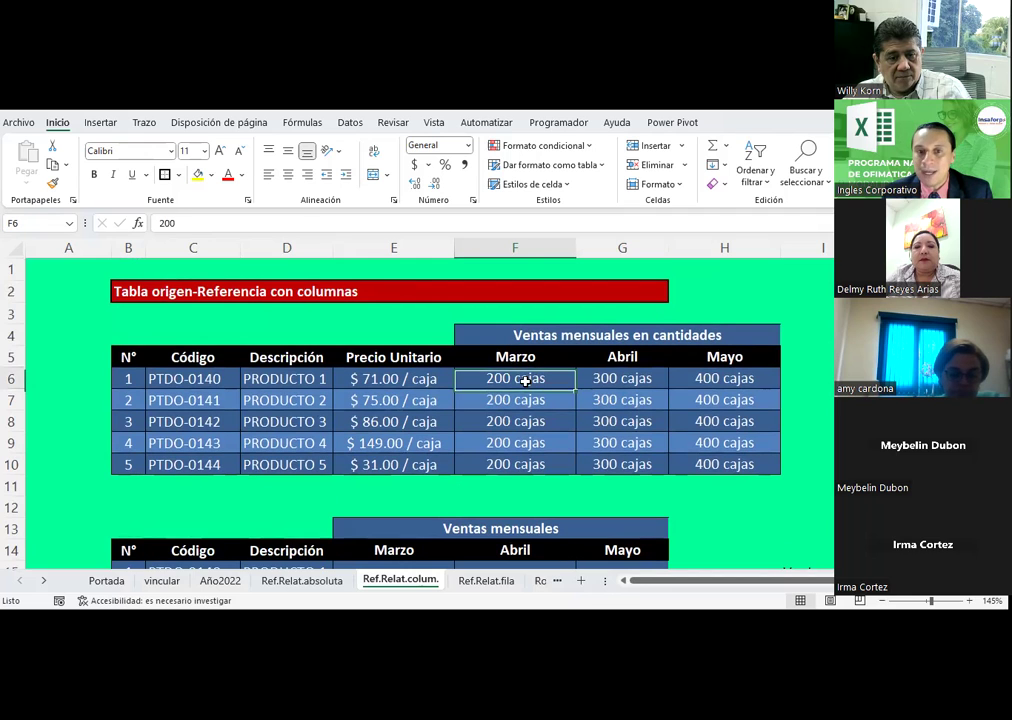
left_click(535, 399)
left_click(533, 421)
left_click(530, 448)
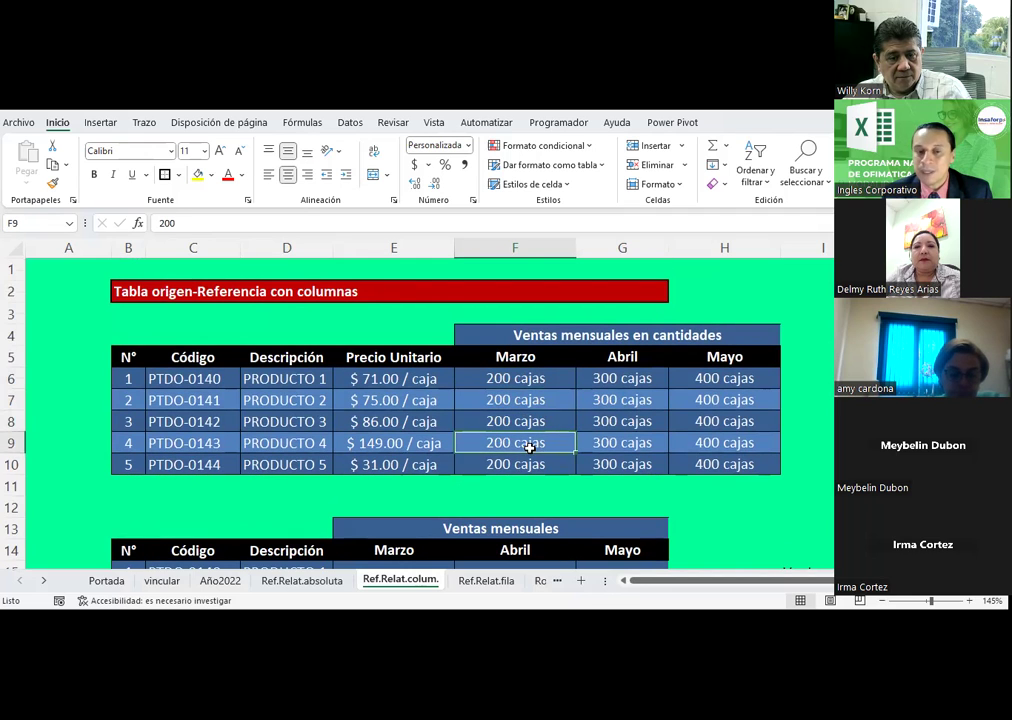
scroll(530, 448, "down", 2)
scroll(530, 448, "down", 1)
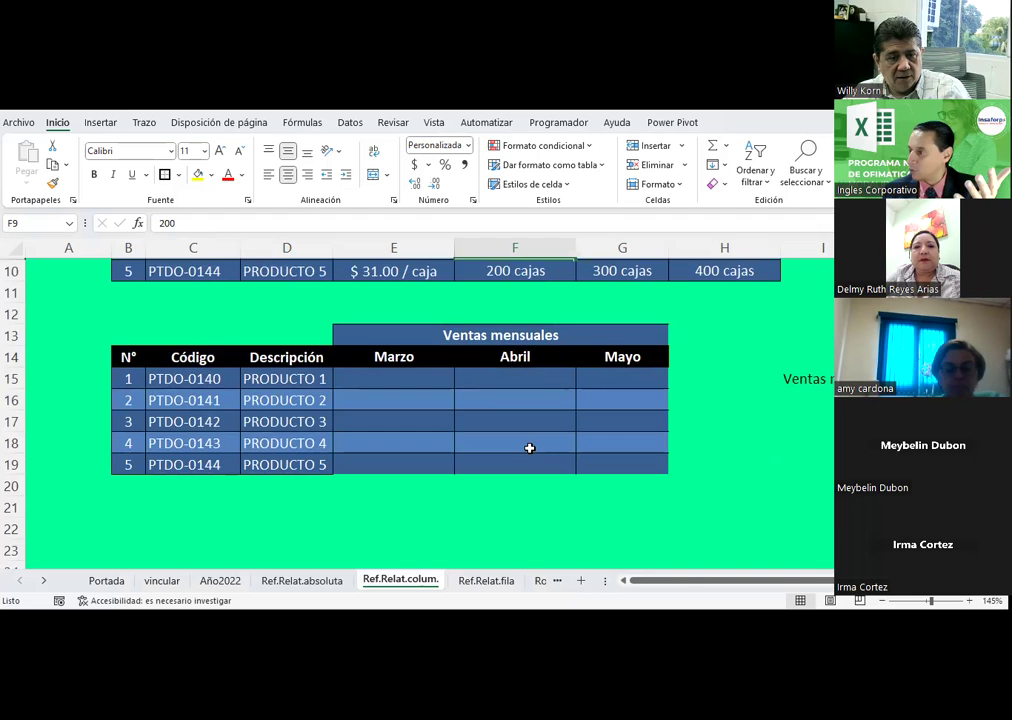
scroll(530, 448, "up", 2)
scroll(530, 448, "up", 1)
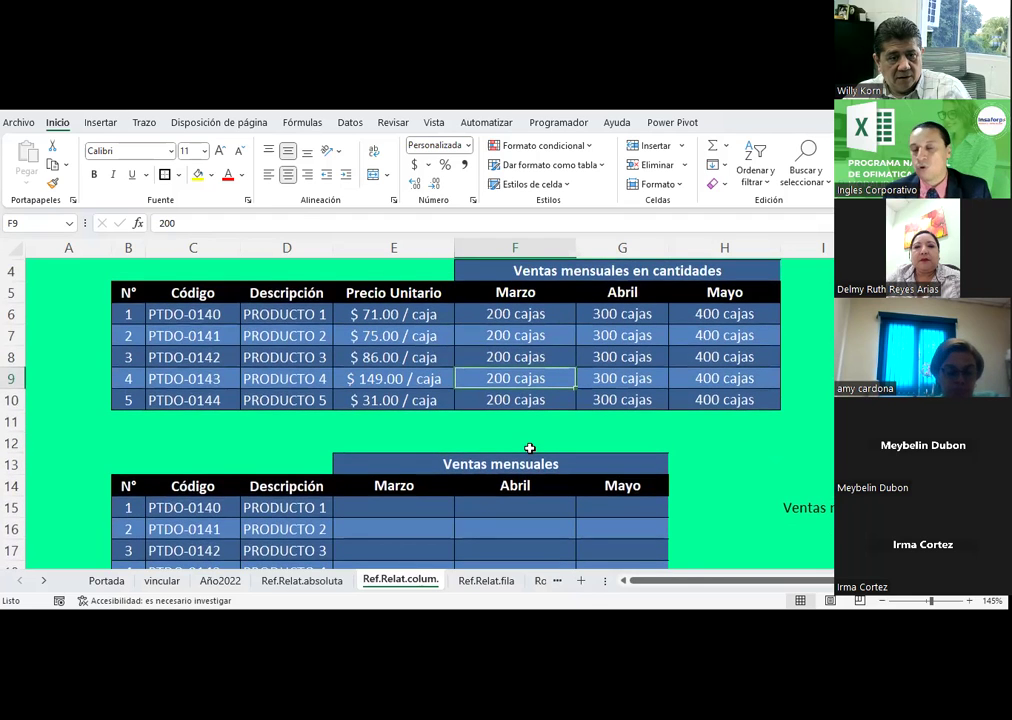
scroll(530, 448, "up", 1)
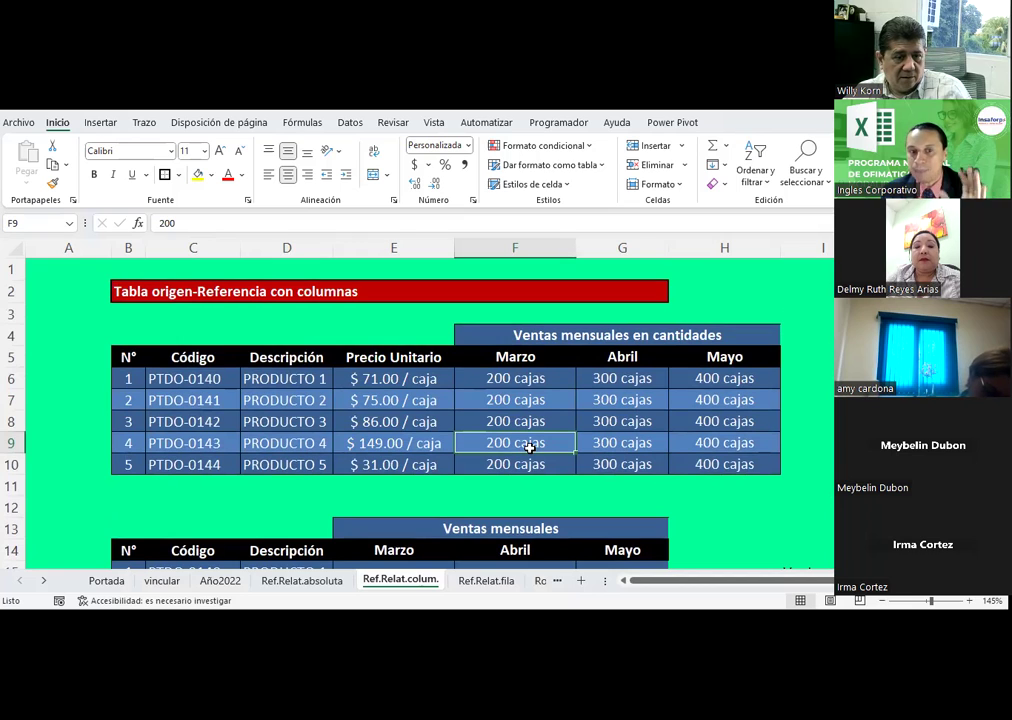
left_click(381, 376)
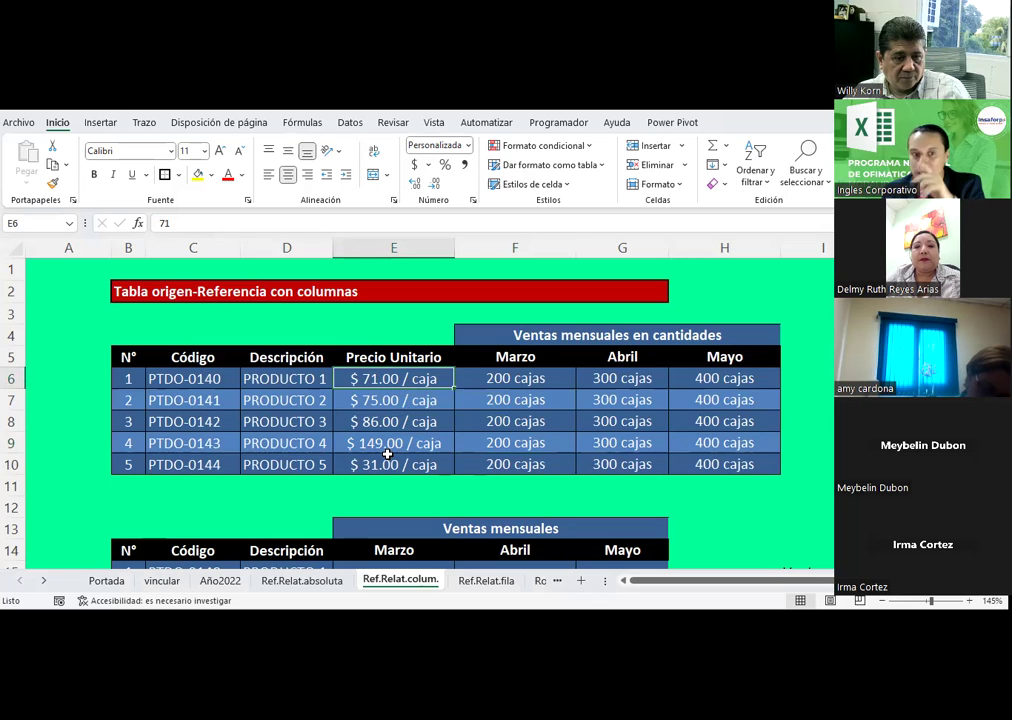
left_click(504, 378)
left_click(707, 378)
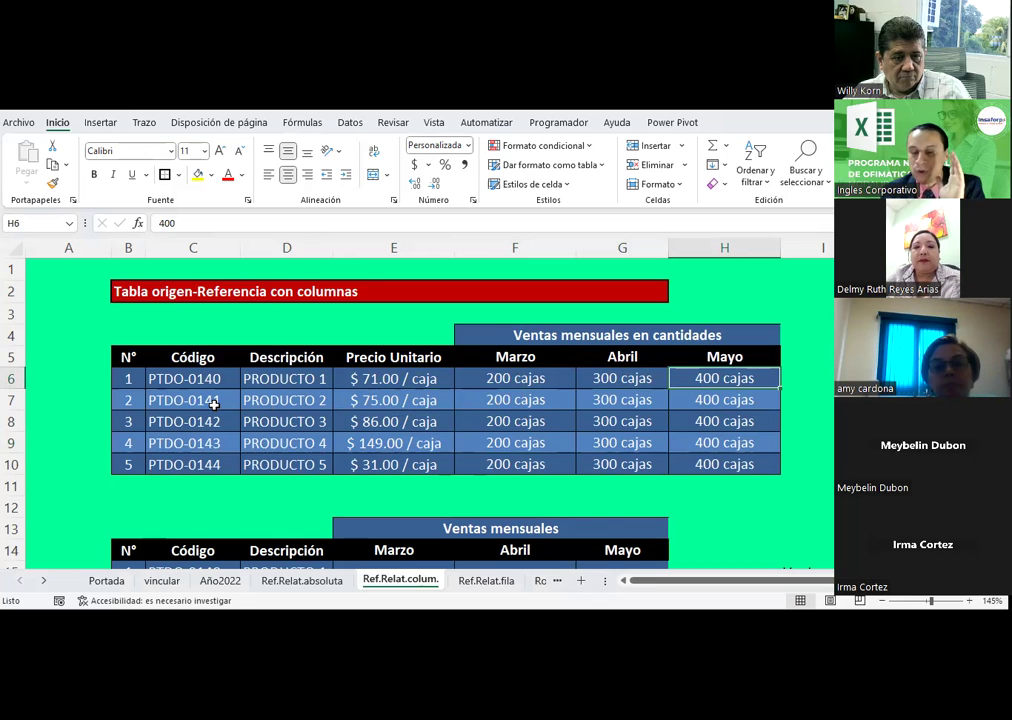
scroll(214, 403, "down", 1)
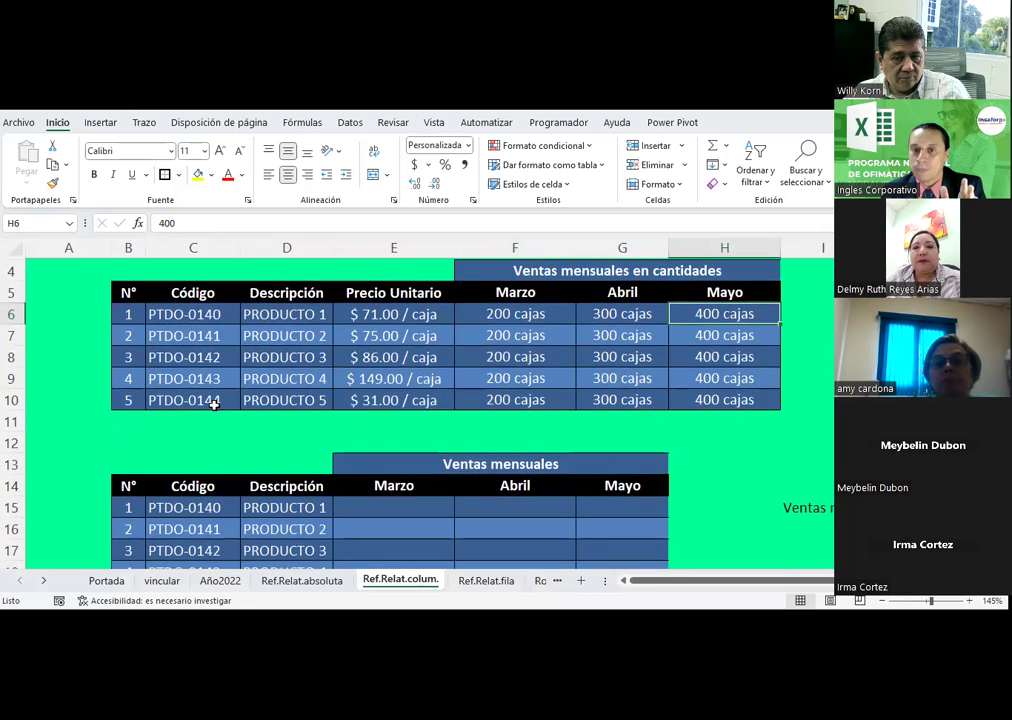
Enter =E6*F6 in E15 for PRODUCTO 1's March sales of $14,200.00
left_click(395, 508)
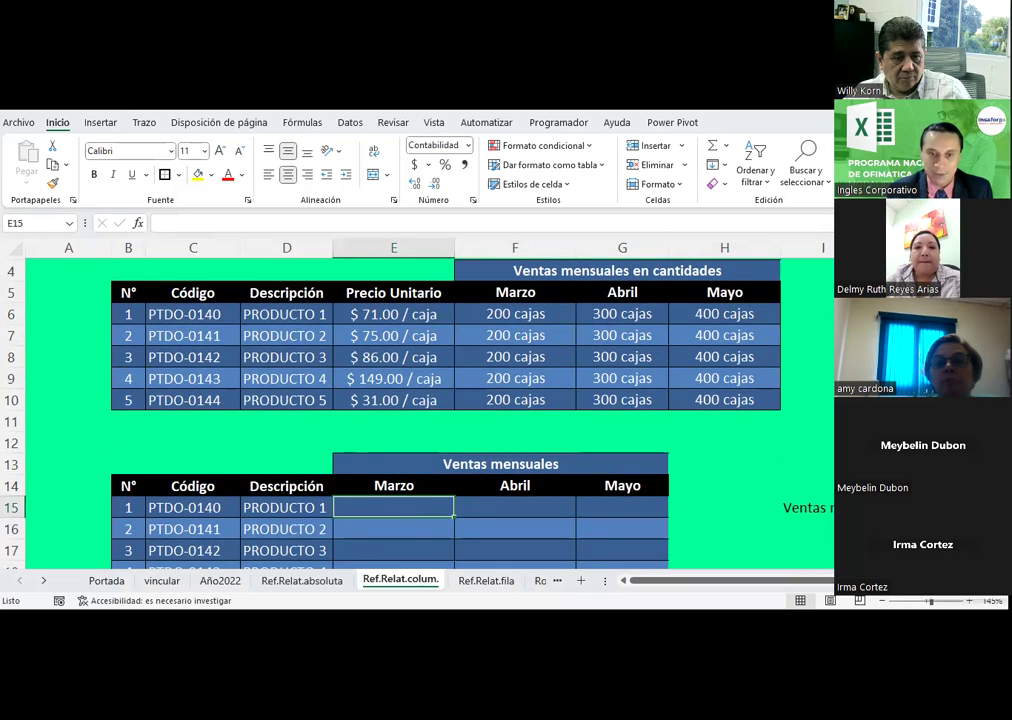
type("=")
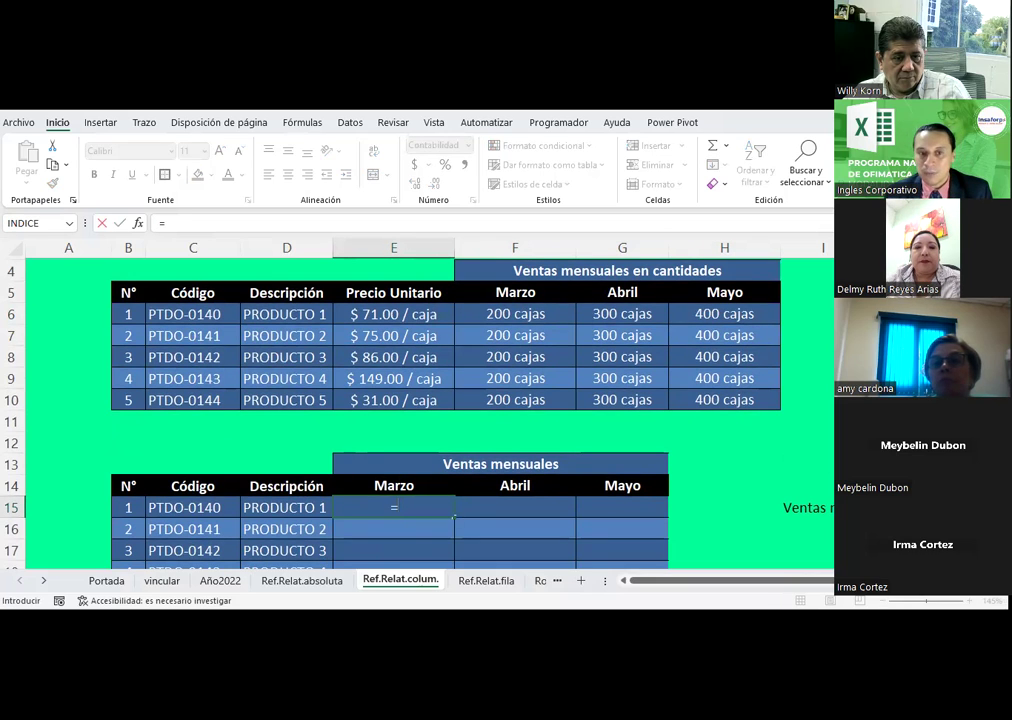
left_click(433, 315)
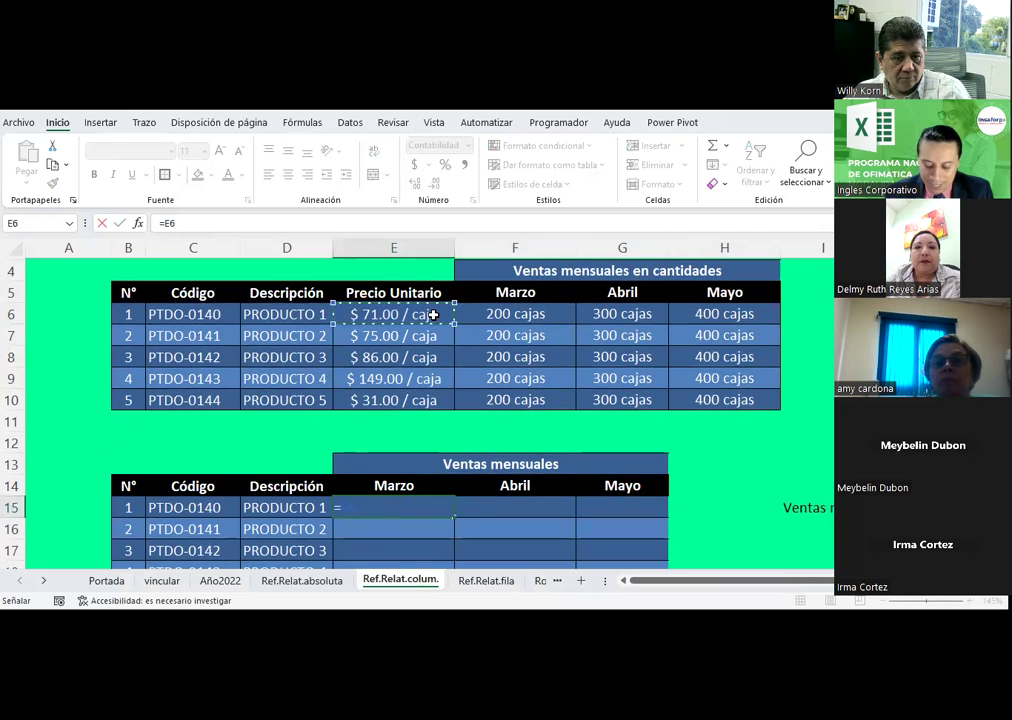
type("*")
left_click(553, 312)
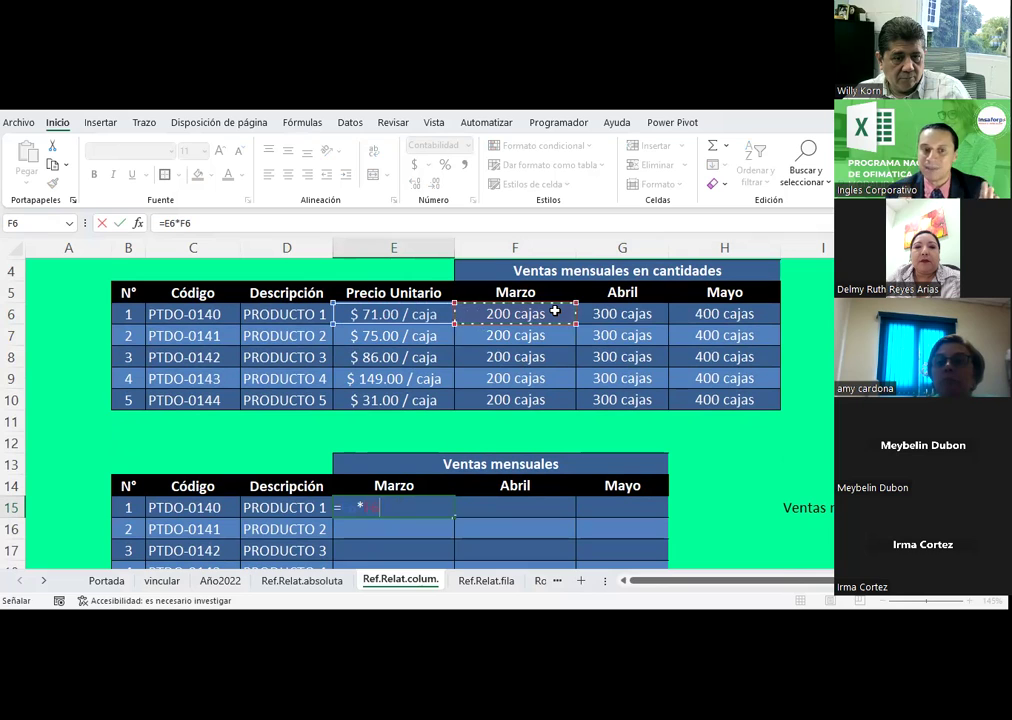
key("Return")
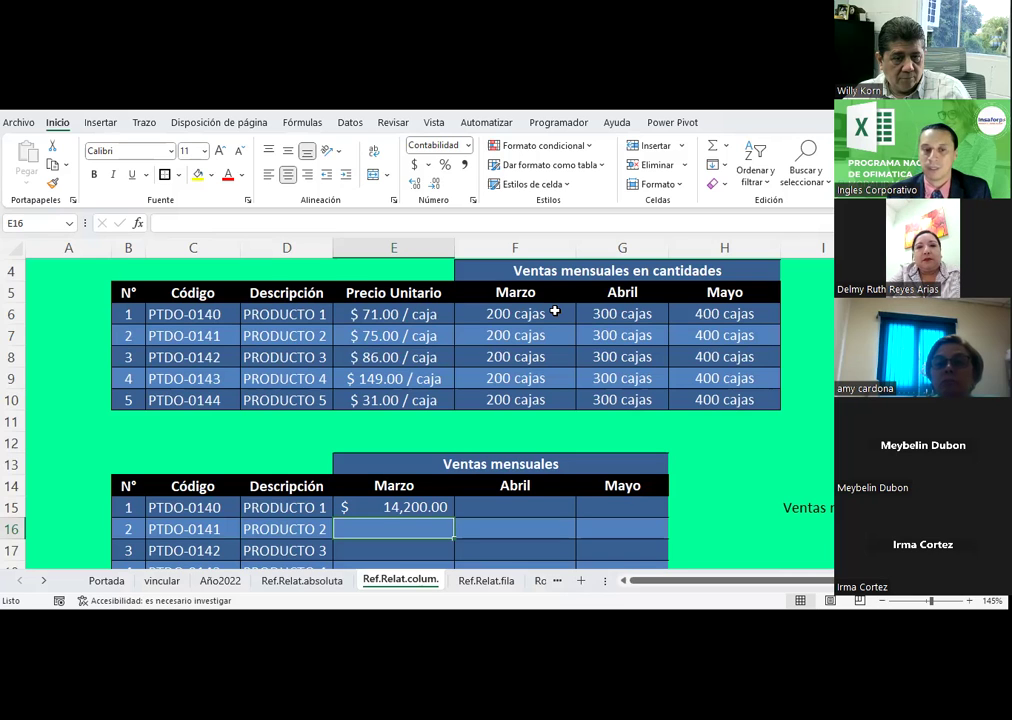
Review E15's formula against PRODUCTO 1 and 2 unit prices and monthly quantities
scroll(554, 311, "down", 1)
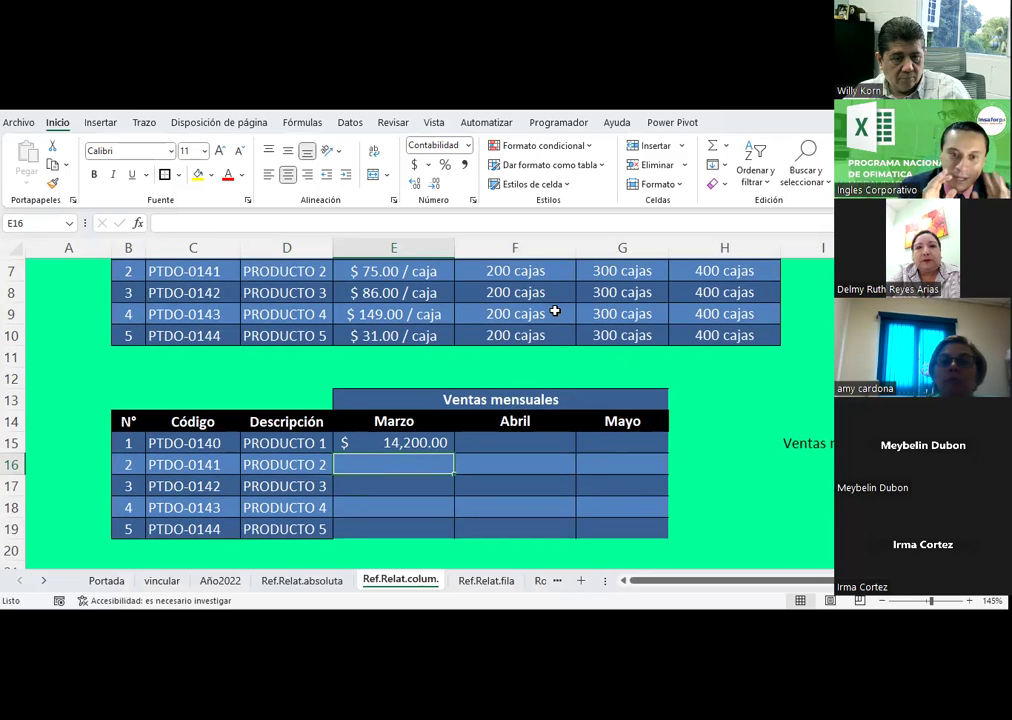
left_click(390, 442)
scroll(425, 461, "up", 2)
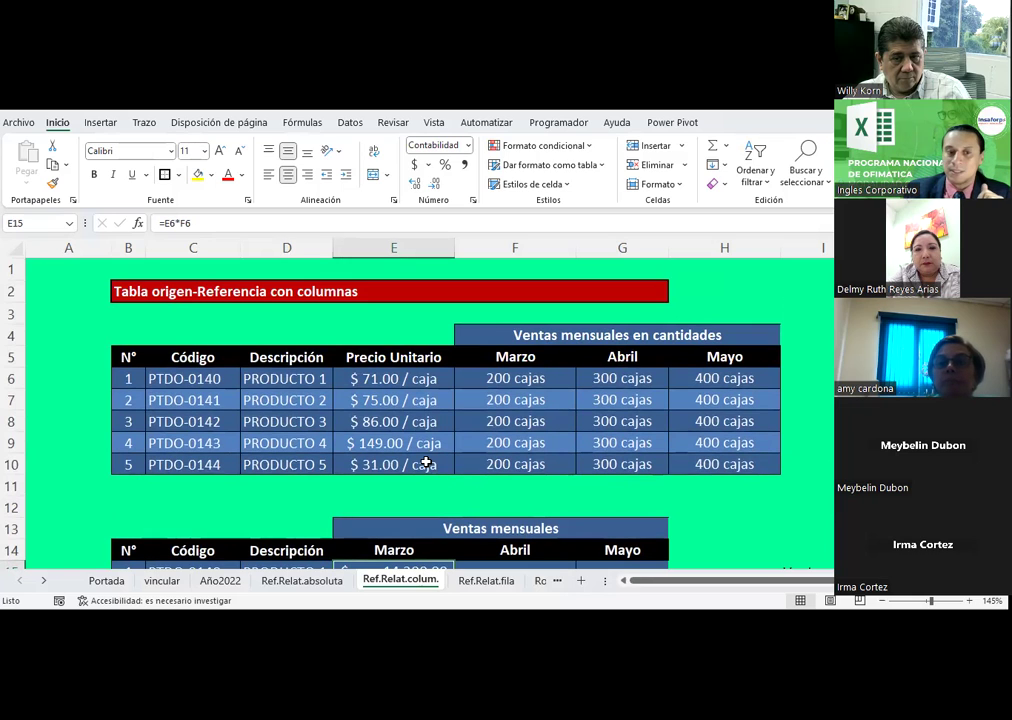
left_click(390, 376)
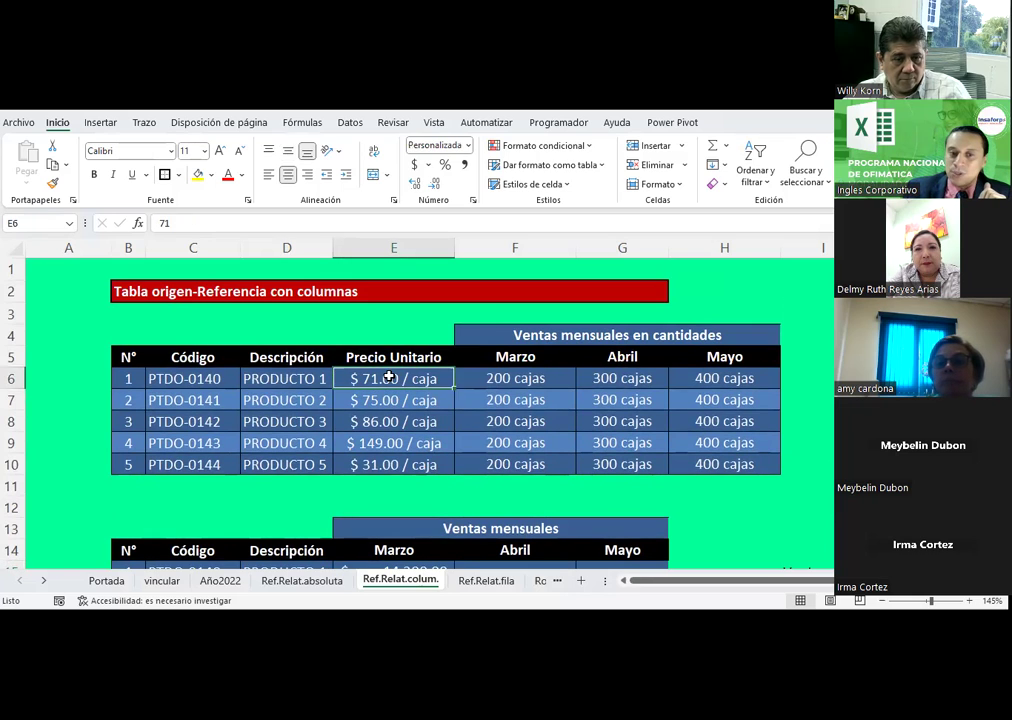
left_click(515, 384)
left_click(614, 380)
left_click(708, 377)
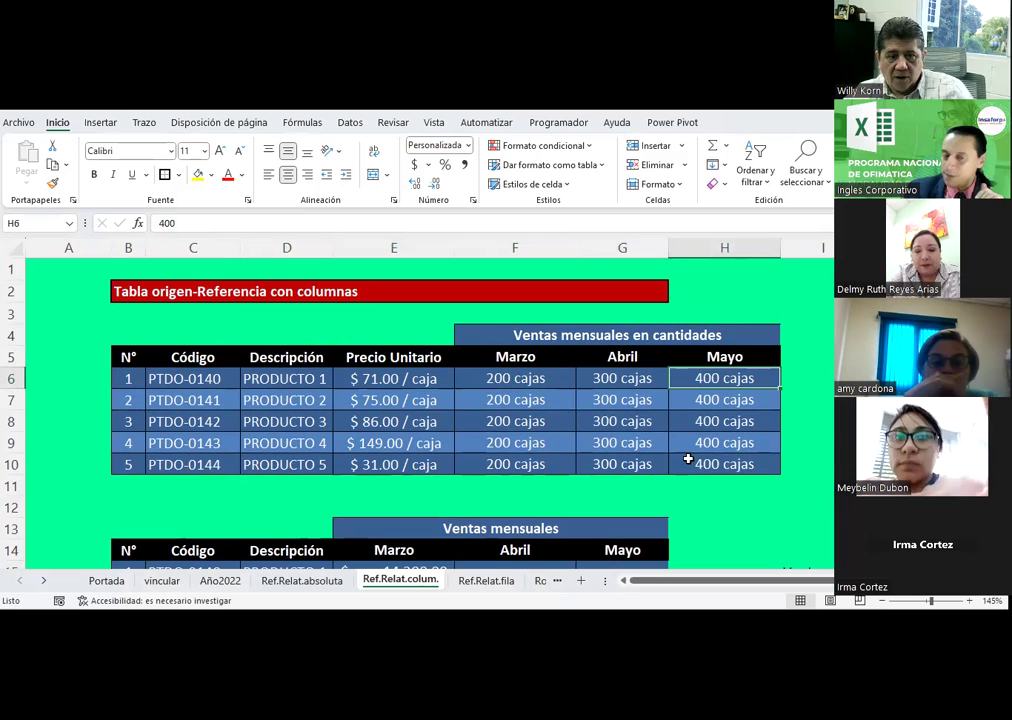
left_click(370, 399)
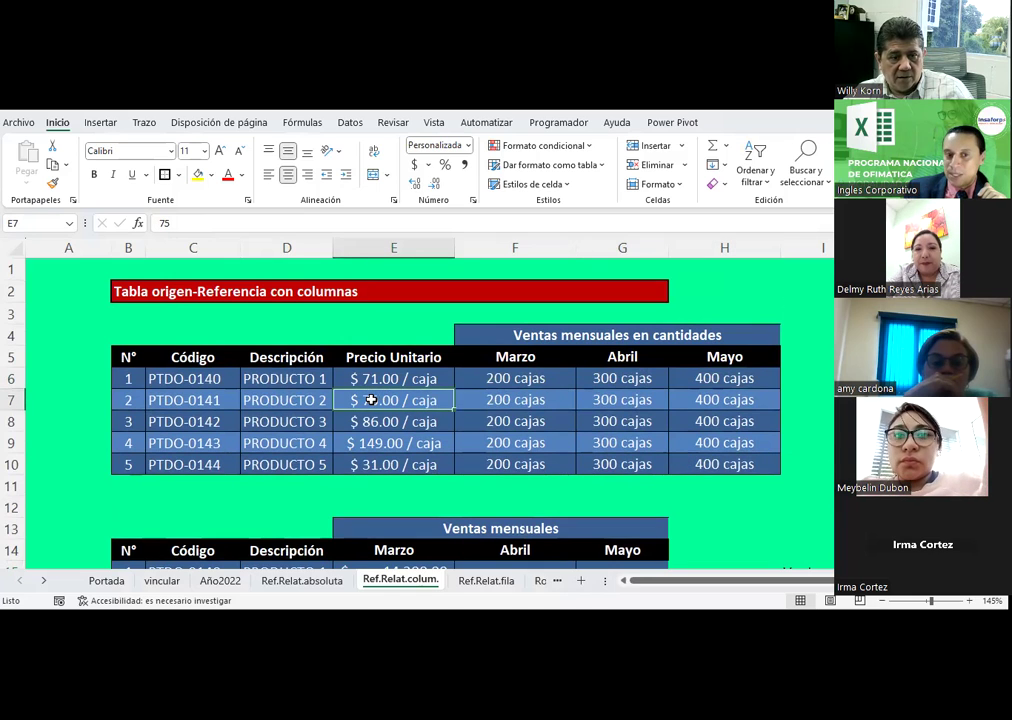
left_click(515, 400)
left_click(622, 402)
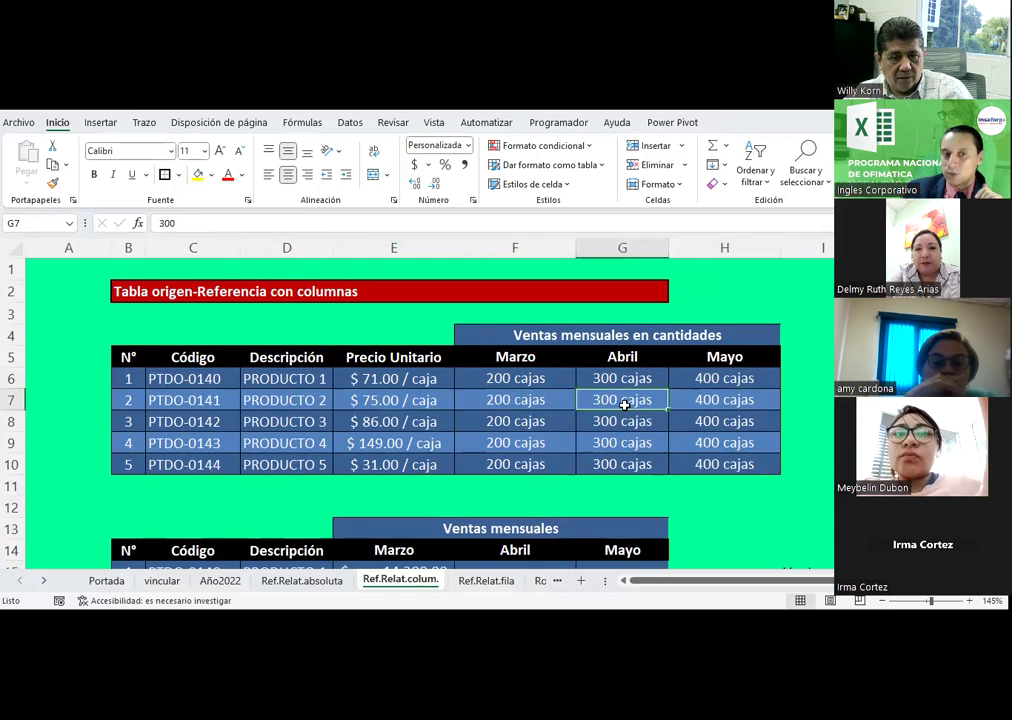
Compare PRODUCTO 1 and 2 unit prices and March quantities, then reselect E15
scroll(624, 404, "down", 1)
scroll(624, 404, "up", 1)
scroll(624, 405, "up", 1)
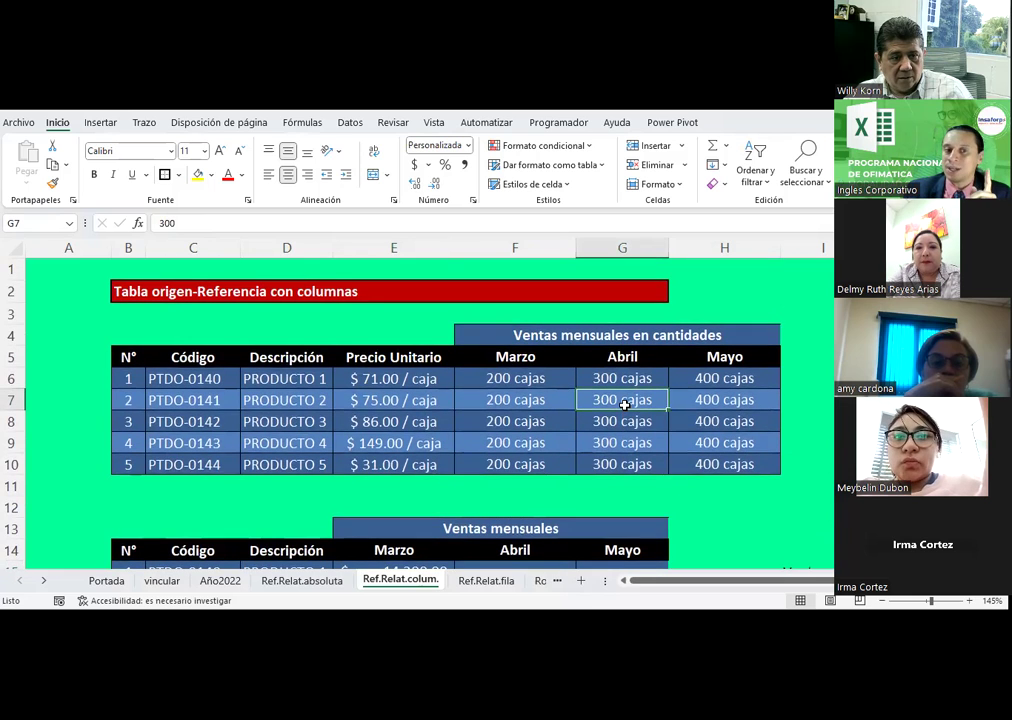
scroll(624, 404, "down", 1)
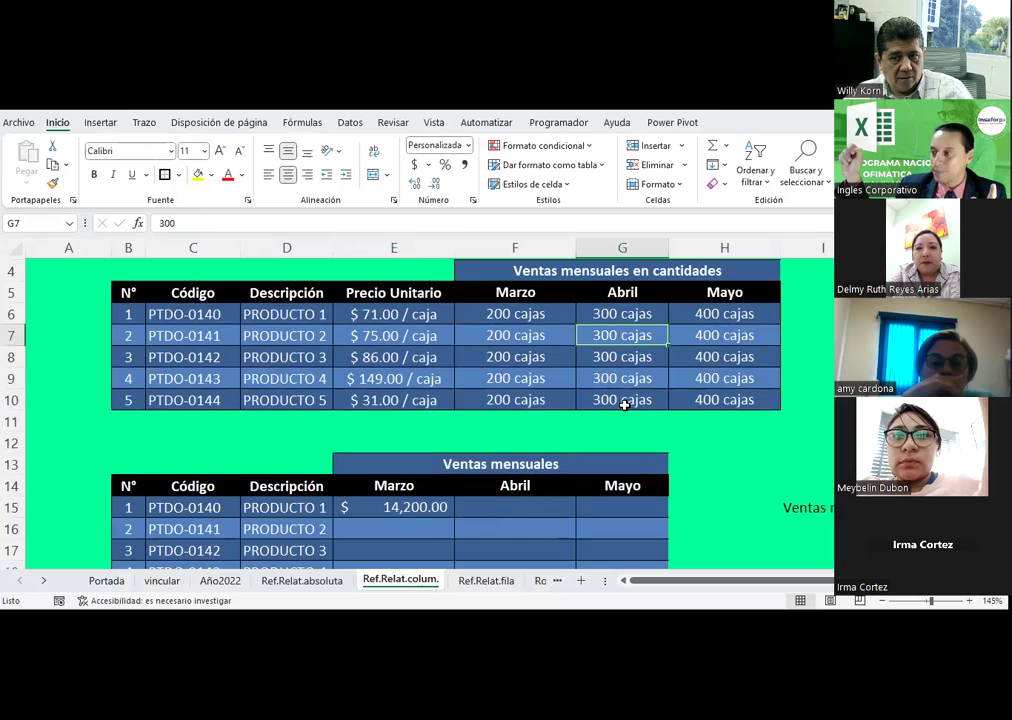
left_click(360, 314)
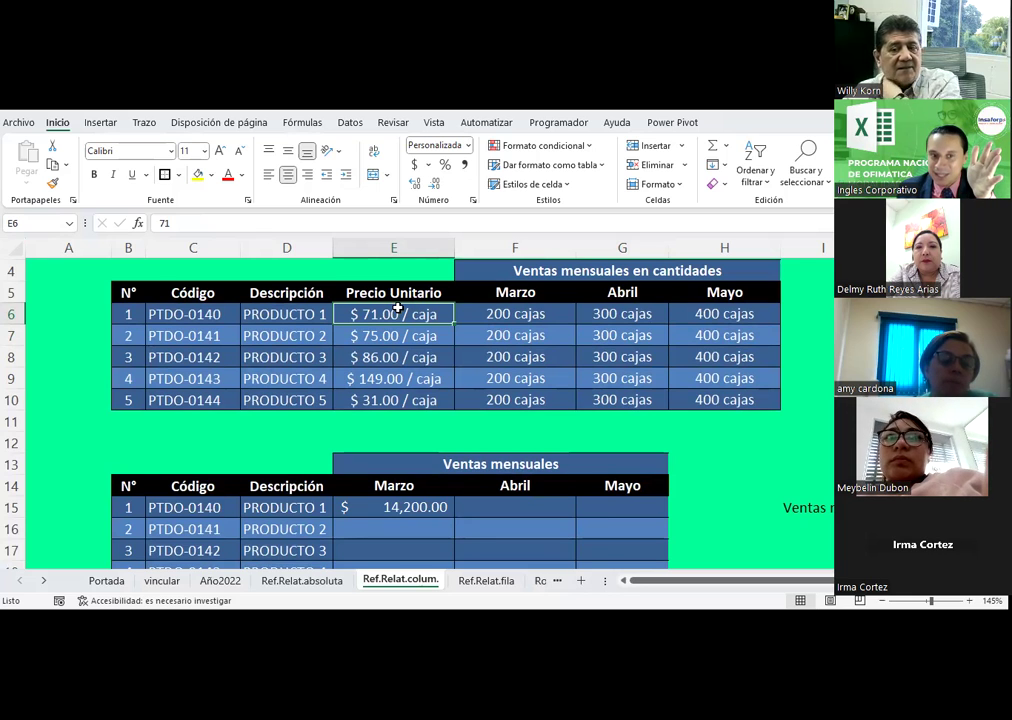
left_click(393, 338)
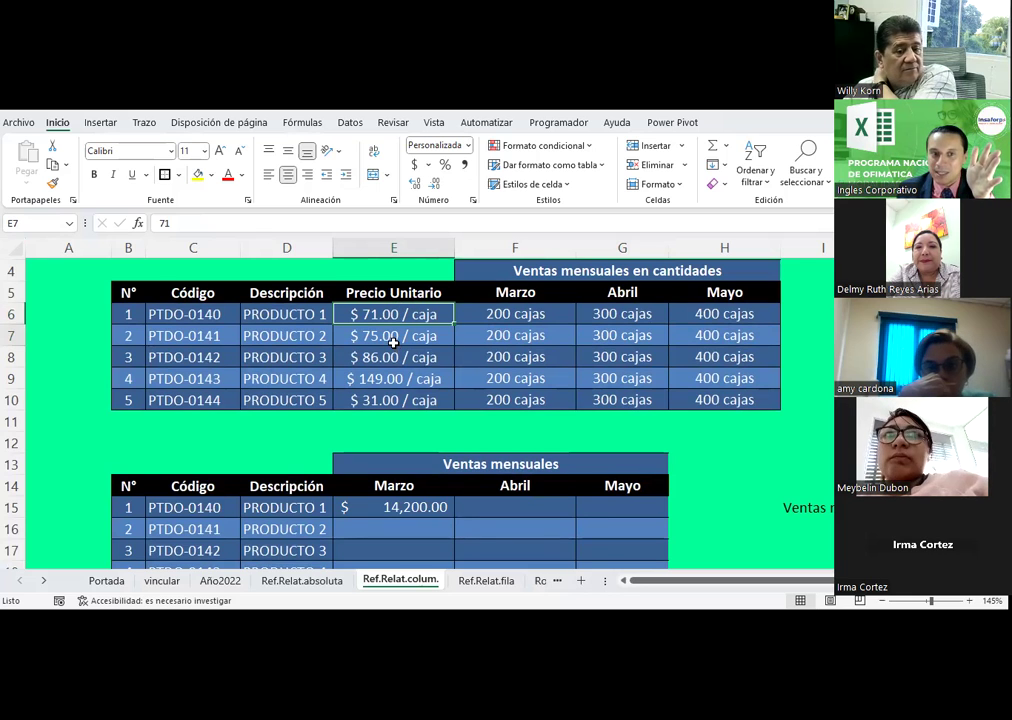
left_click(505, 310)
left_click(510, 337)
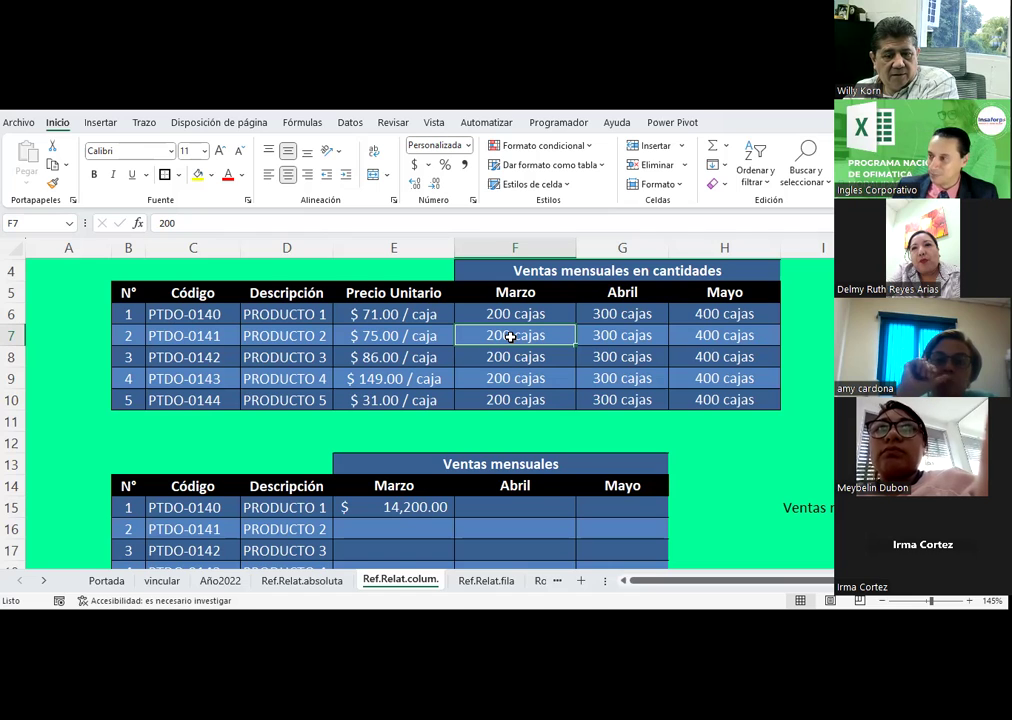
left_click(405, 513)
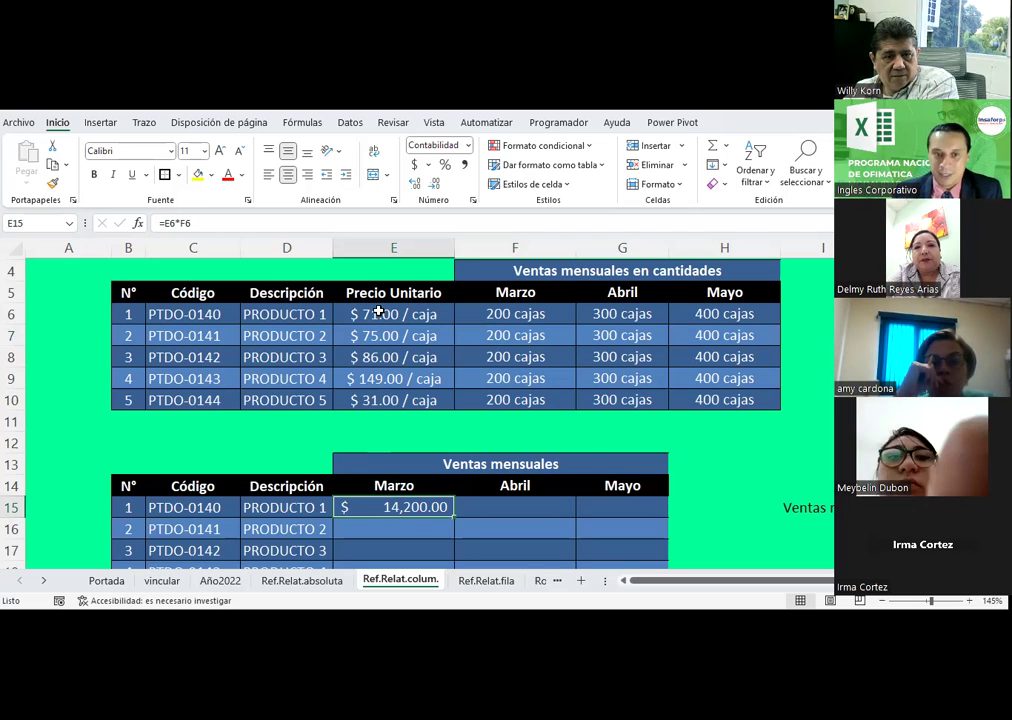
Edit E15's formula to =$E6*F6, locking the price column
double_click(184, 223)
type("F6")
type("$")
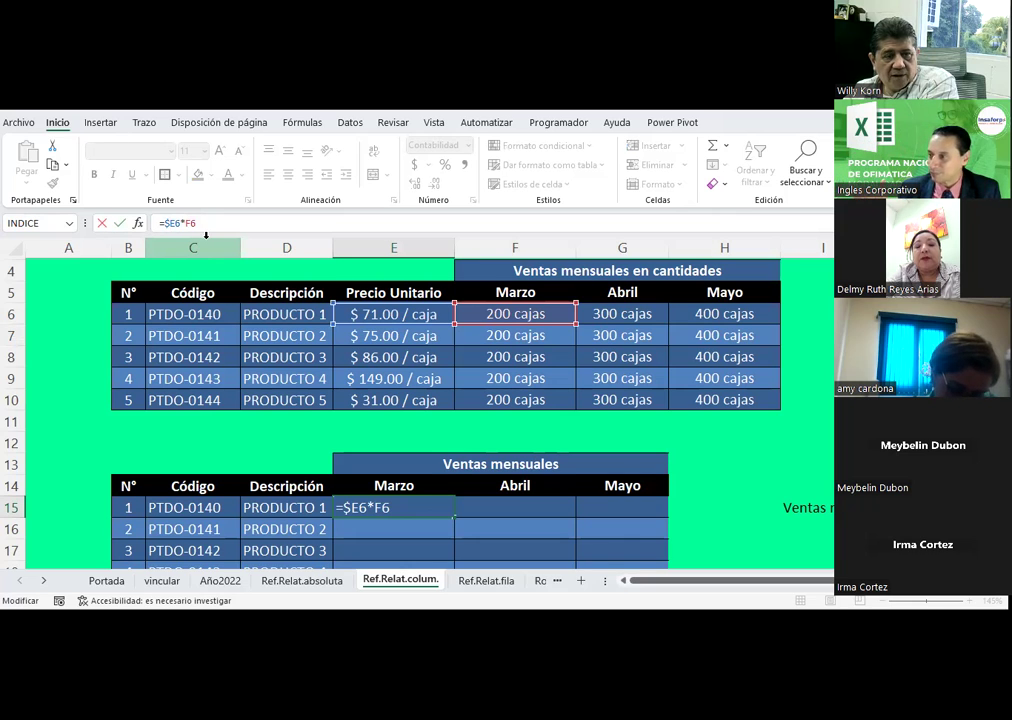
key("Return")
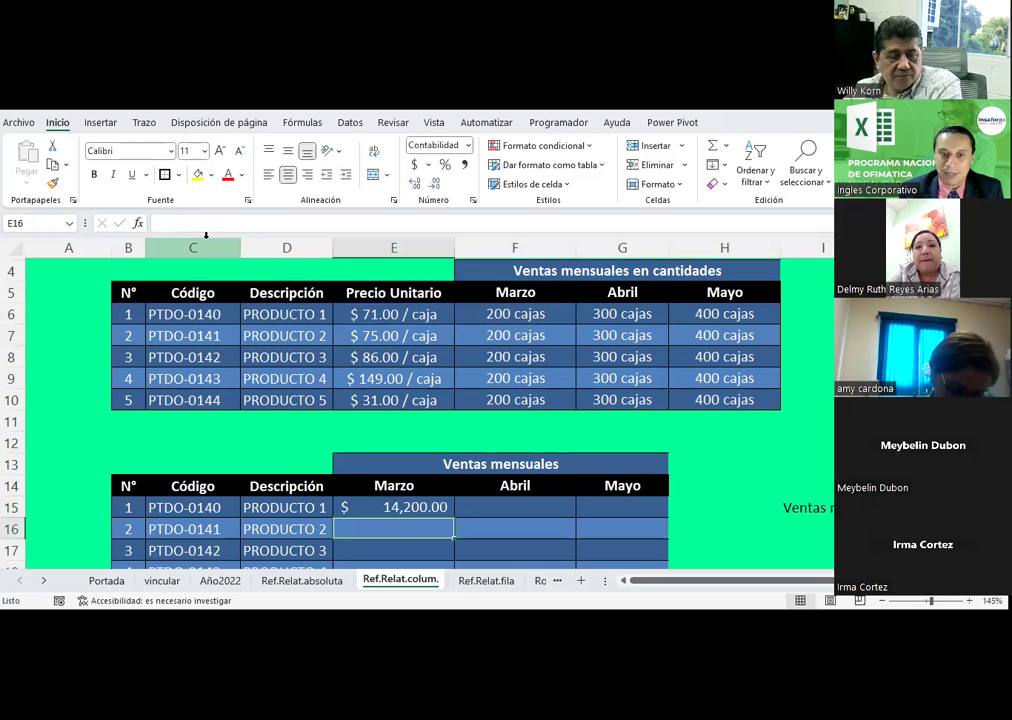
scroll(229, 275, "down", 1)
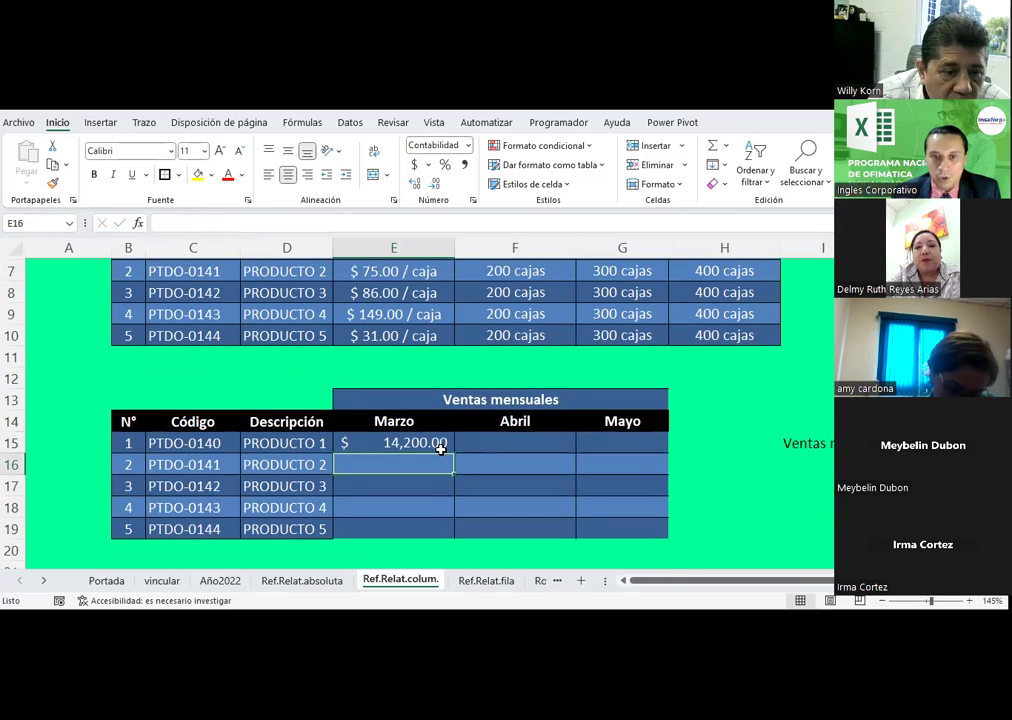
Fill E15's formula right to G15, giving Abril 21,300.00 and Mayo 28,400.00
left_click(445, 448)
left_click_drag(453, 454, 622, 454)
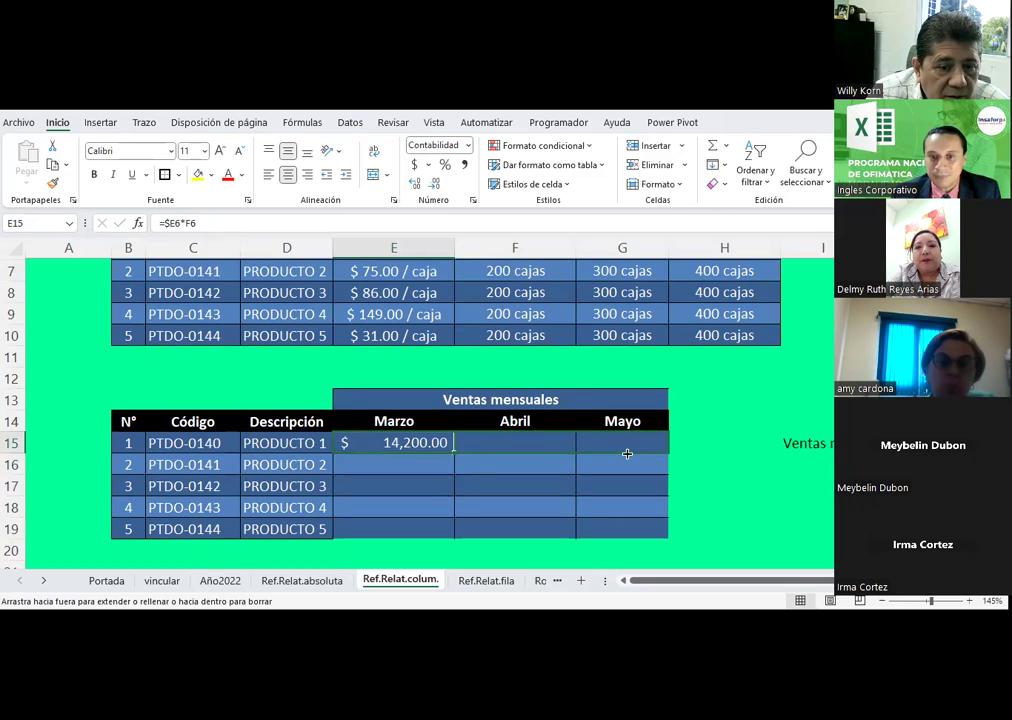
scroll(510, 475, "up", 1)
scroll(510, 473, "up", 1)
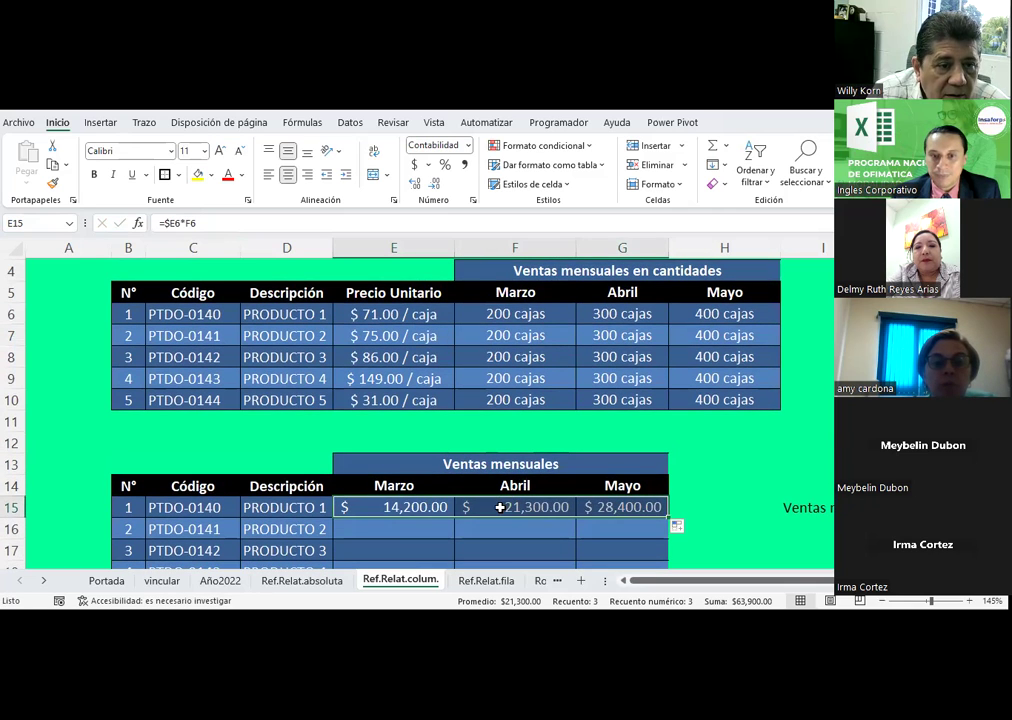
left_click(468, 507)
left_click(440, 508)
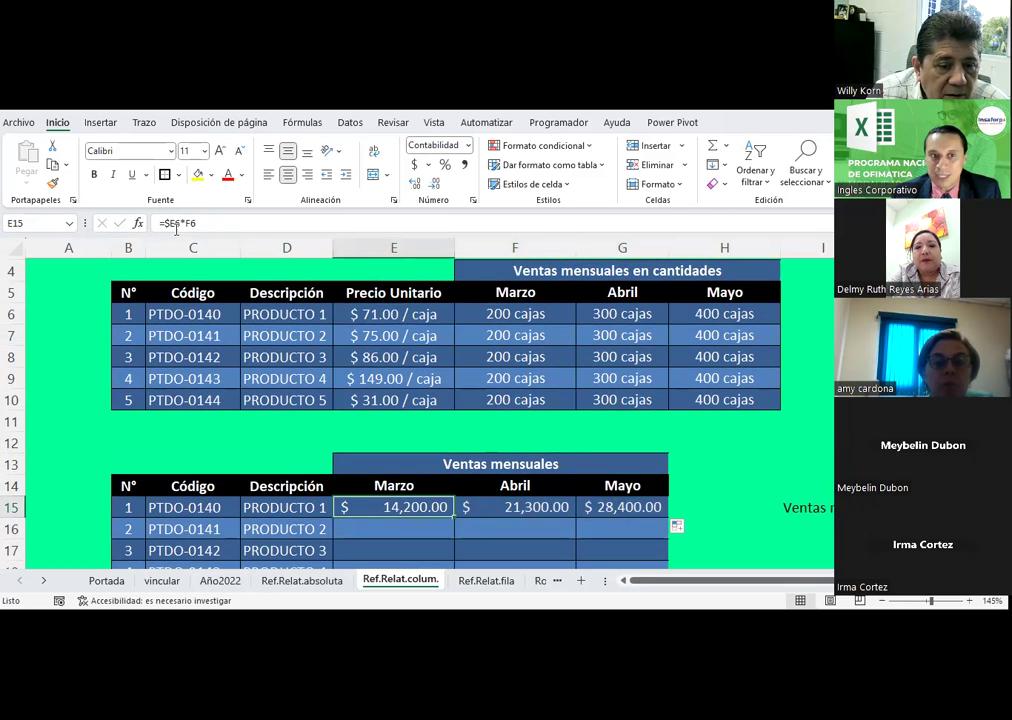
Inspect the price, quantity and Abril/Mayo formulas, then reopen E15's formula
left_click(405, 315)
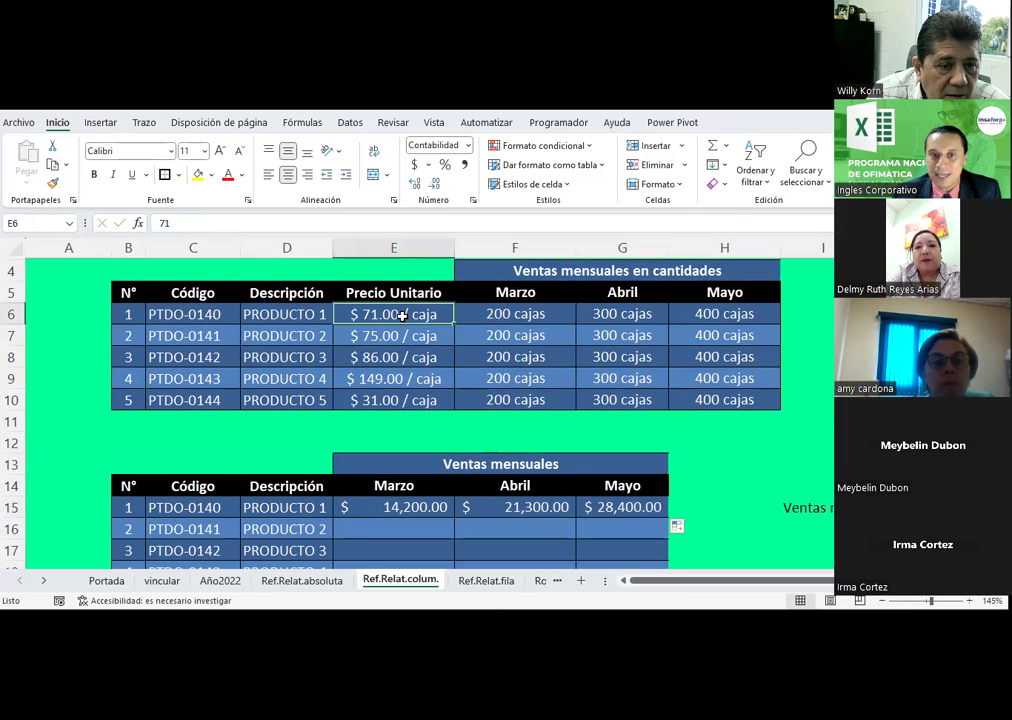
left_click(490, 314)
left_click(530, 507)
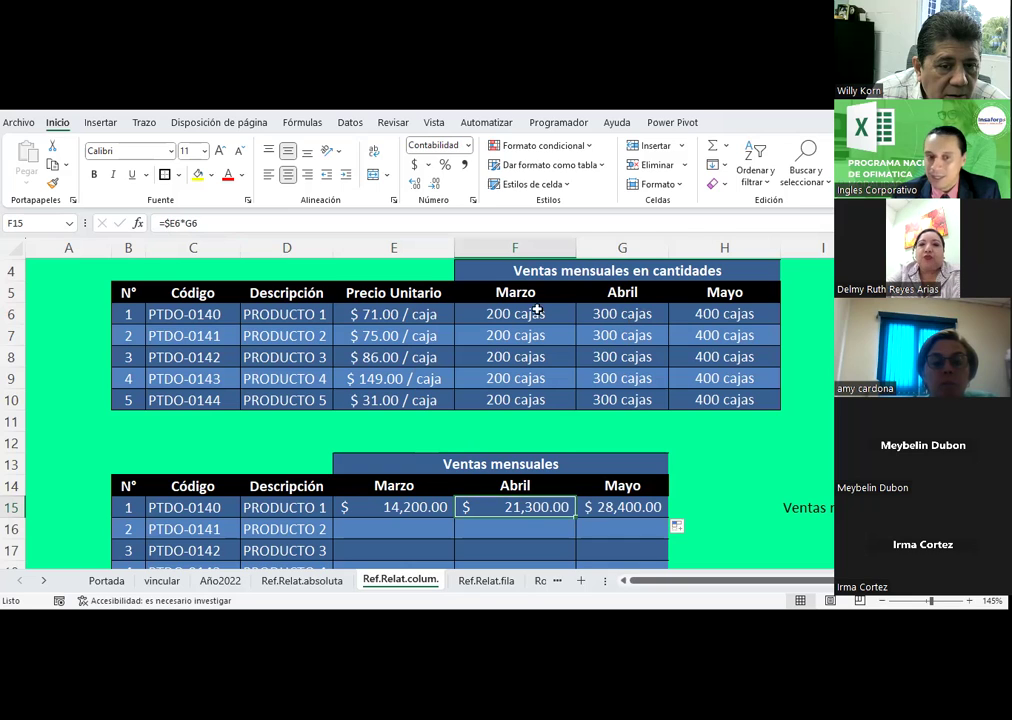
left_click(614, 505)
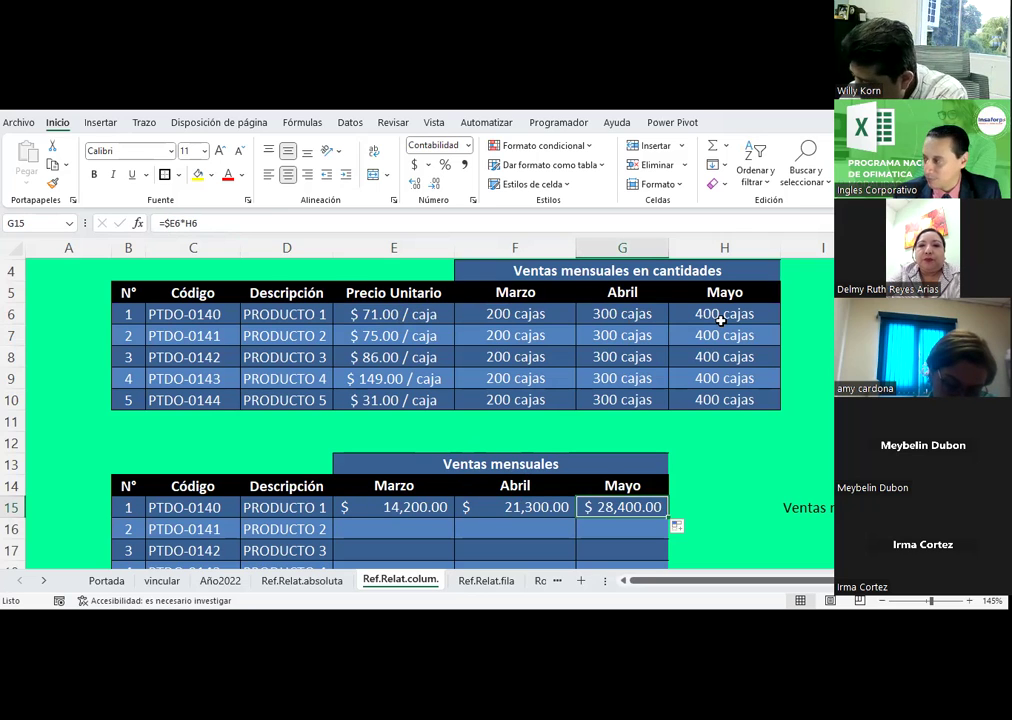
scroll(720, 320, "down", 1)
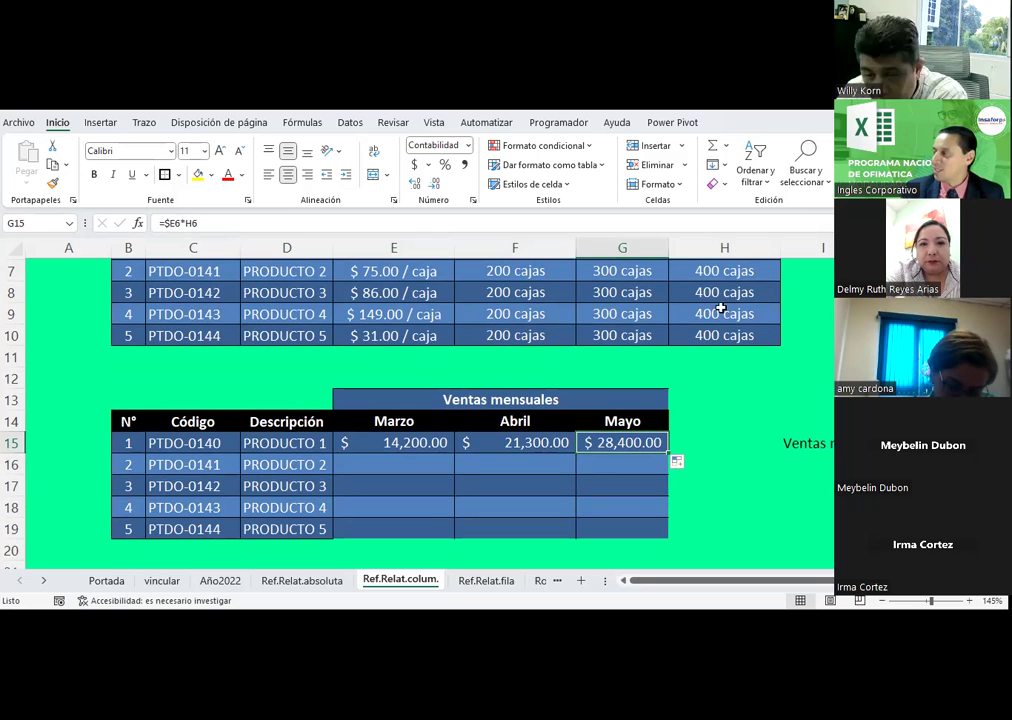
left_click(400, 442)
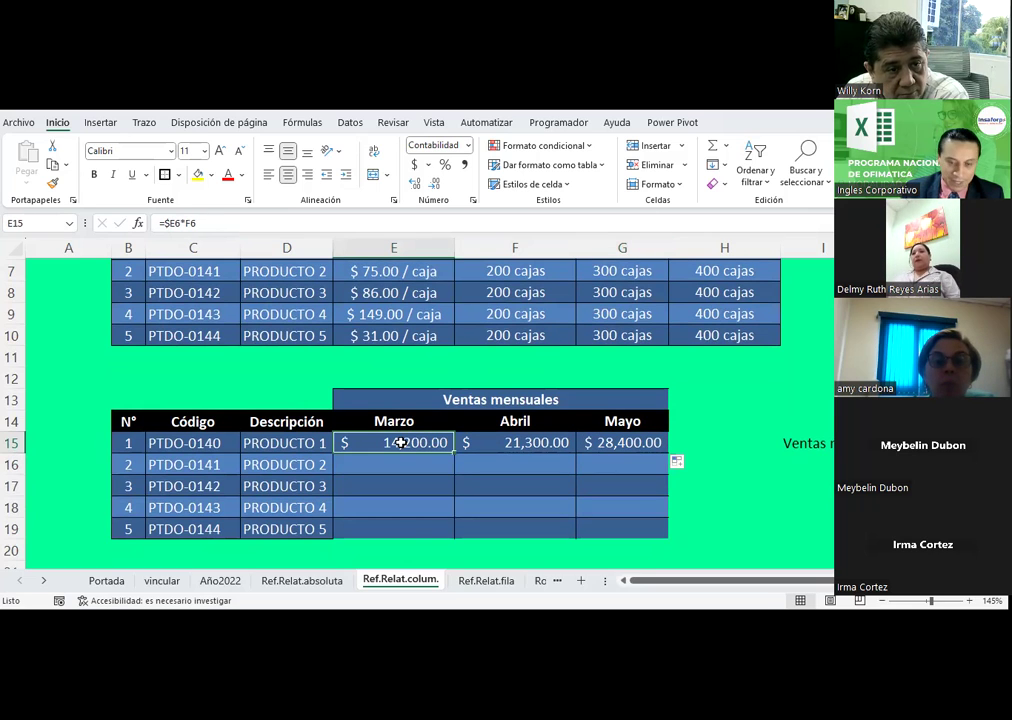
double_click(400, 442)
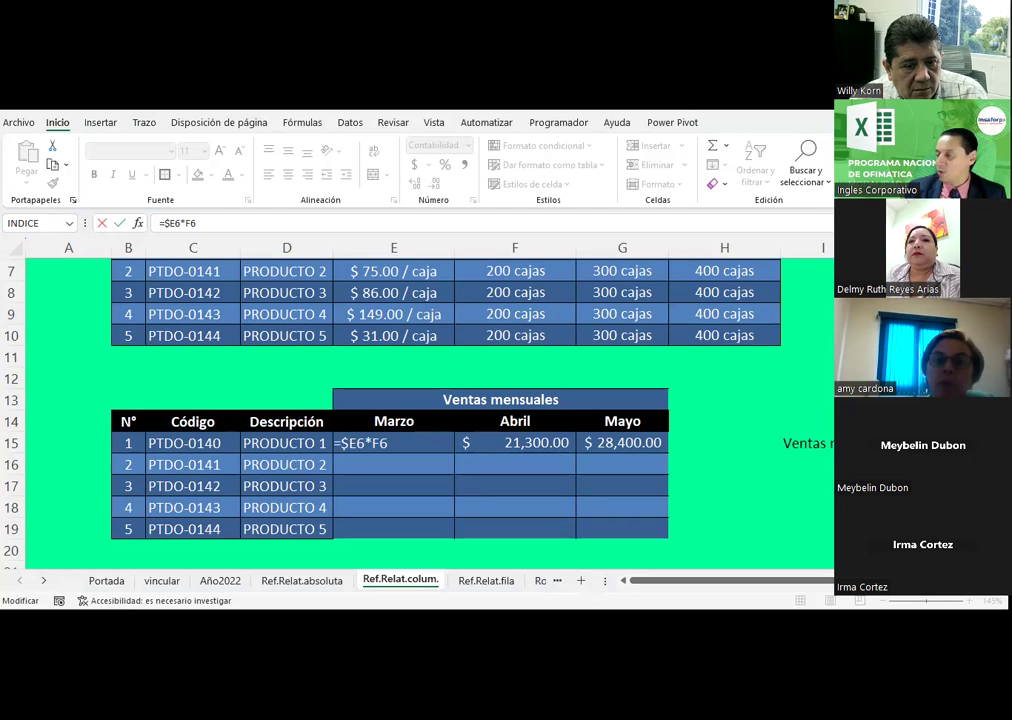
key("ctrl+Return")
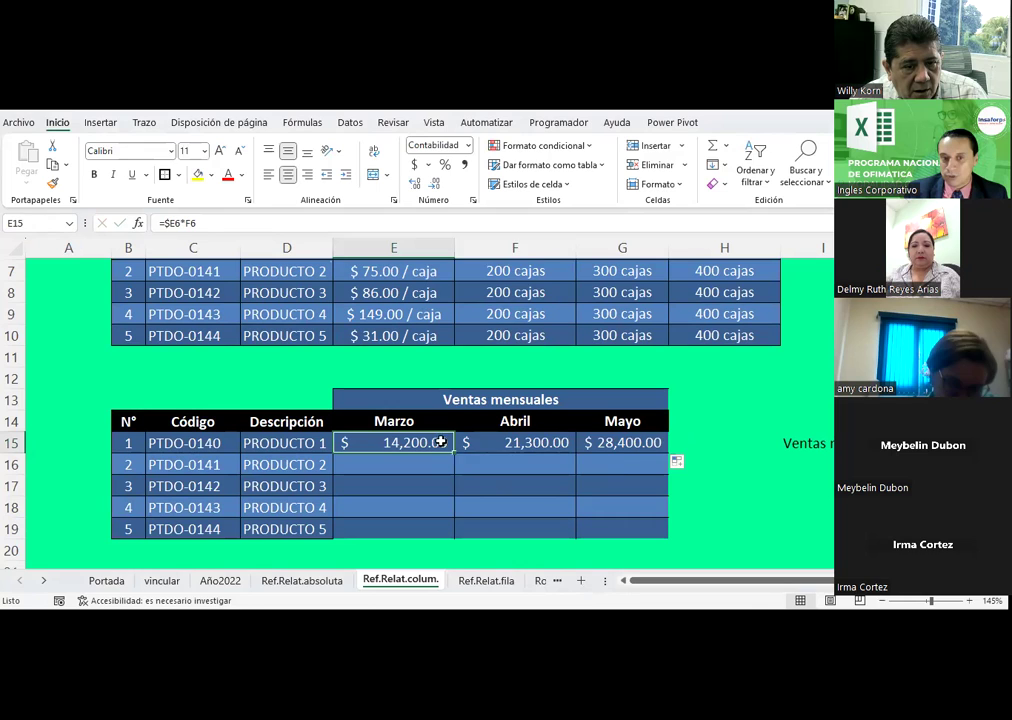
left_click_drag(453, 453, 621, 443)
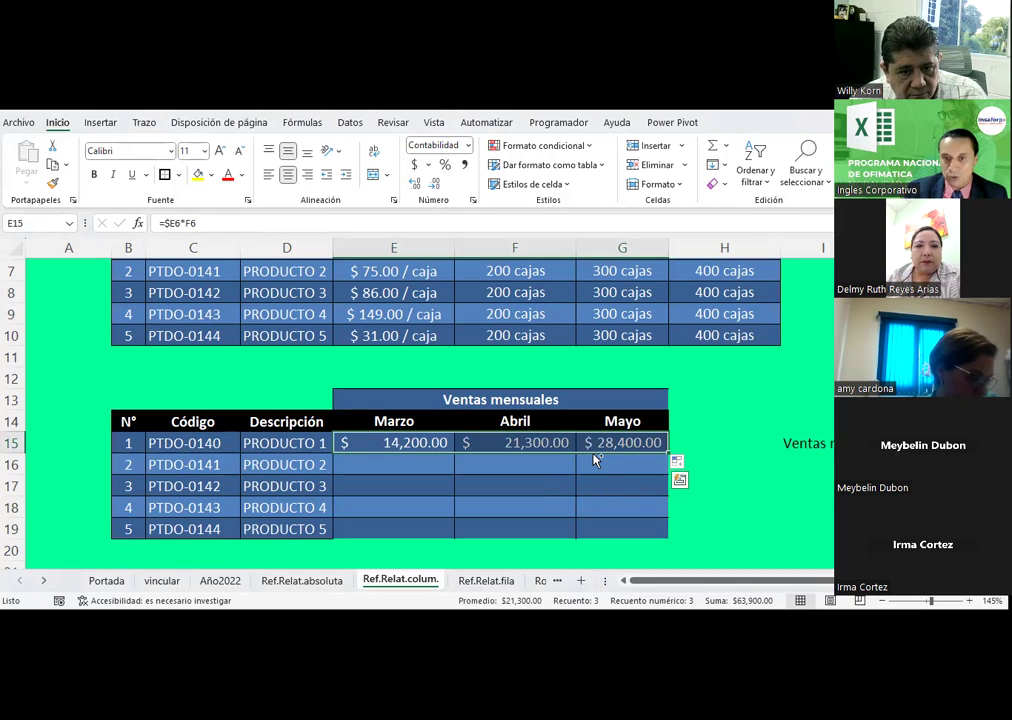
Paste E15:G15's formulas into E16:G19, giving PRODUCTO 2 $15,000, $22,500 and $30,000
key("ctrl+c")
key("ctrl+q")
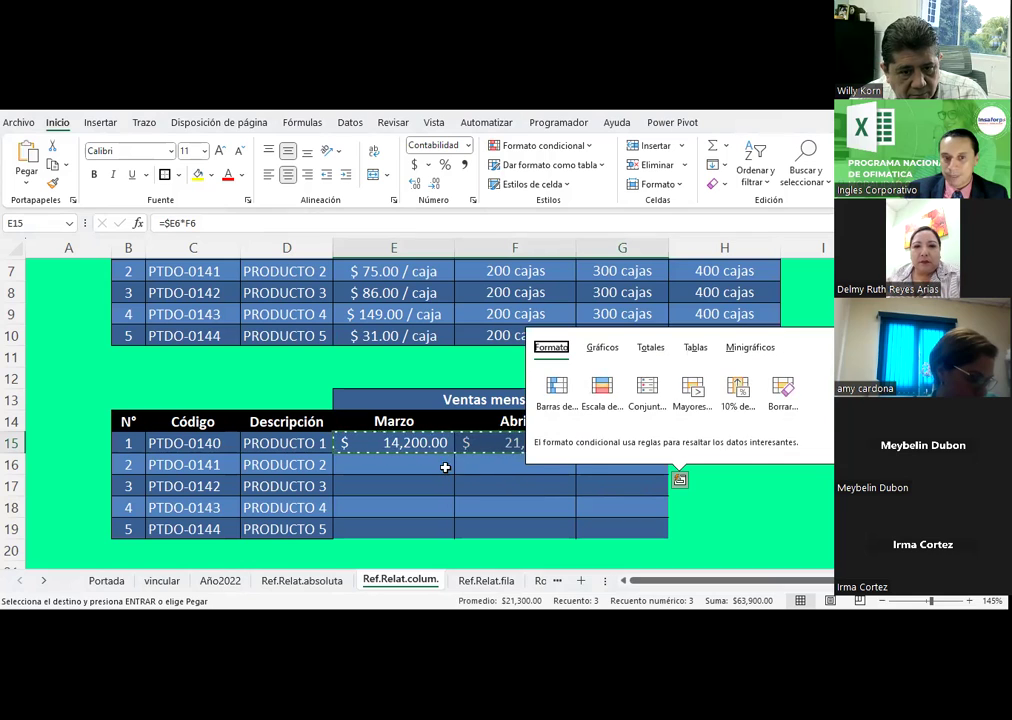
left_click_drag(445, 467, 605, 521)
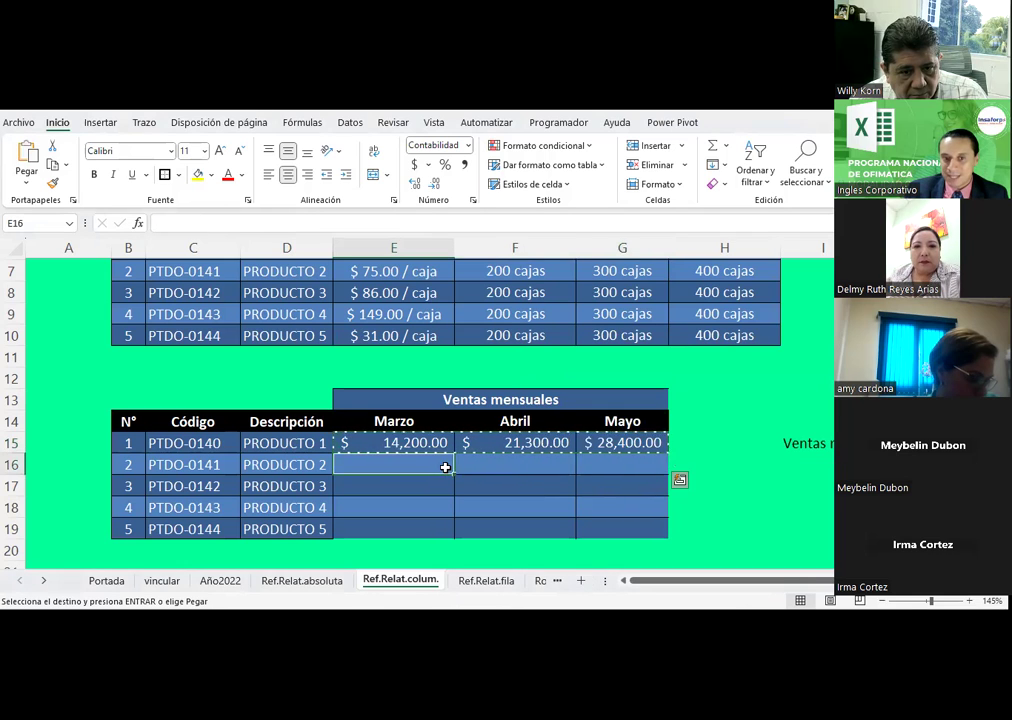
right_click(605, 521)
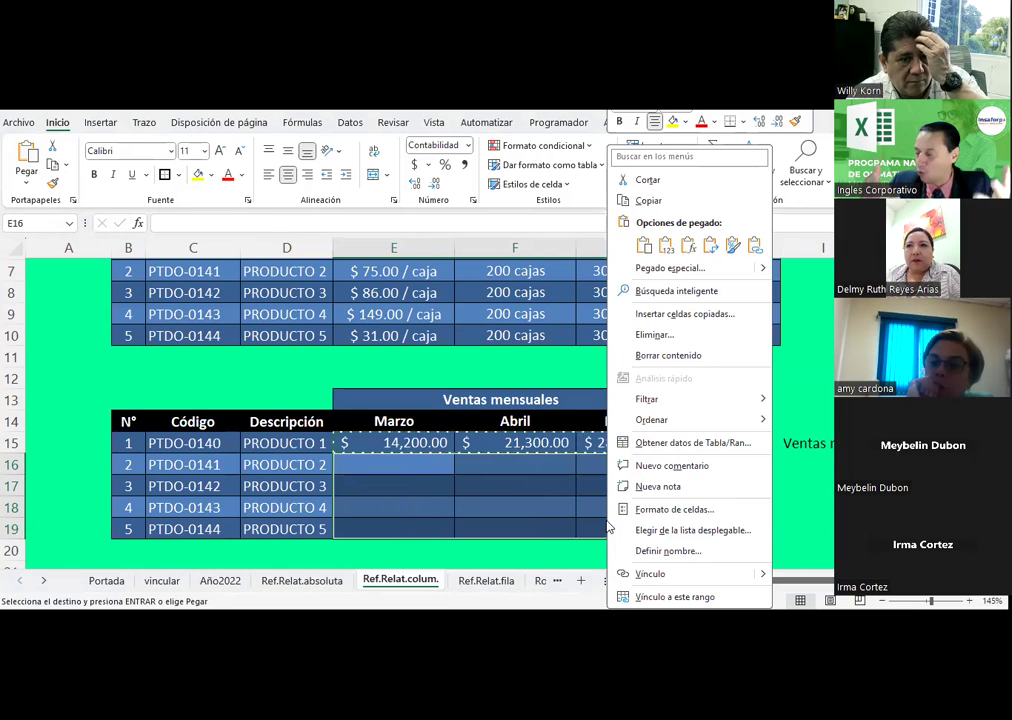
left_click(690, 245)
left_click(709, 445)
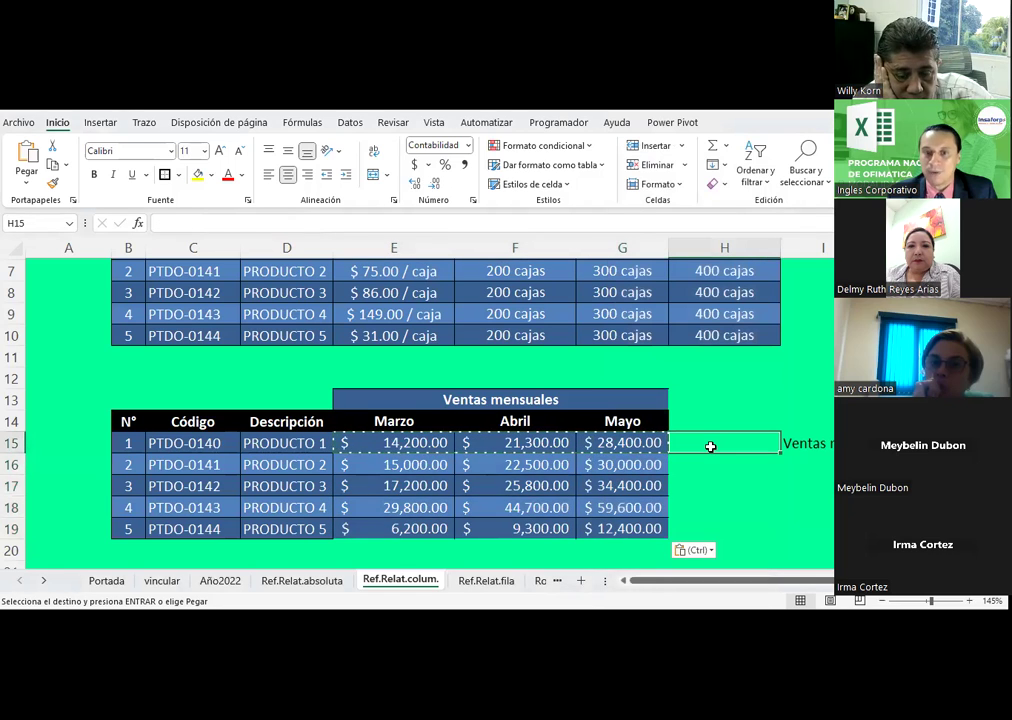
left_click(414, 444)
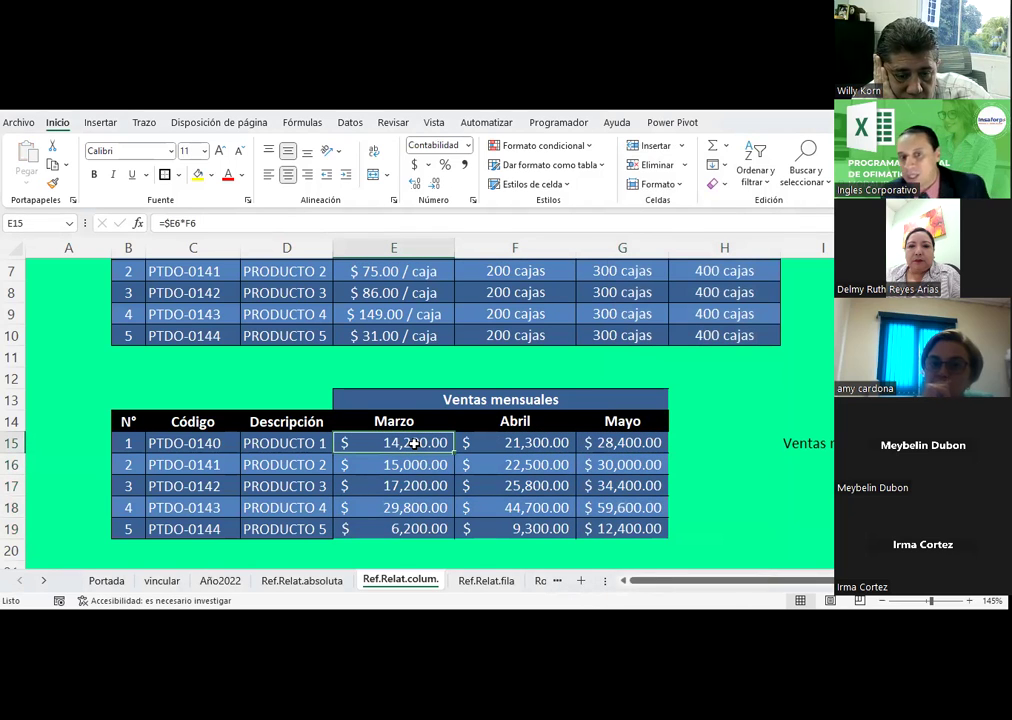
left_click_drag(446, 450, 672, 456)
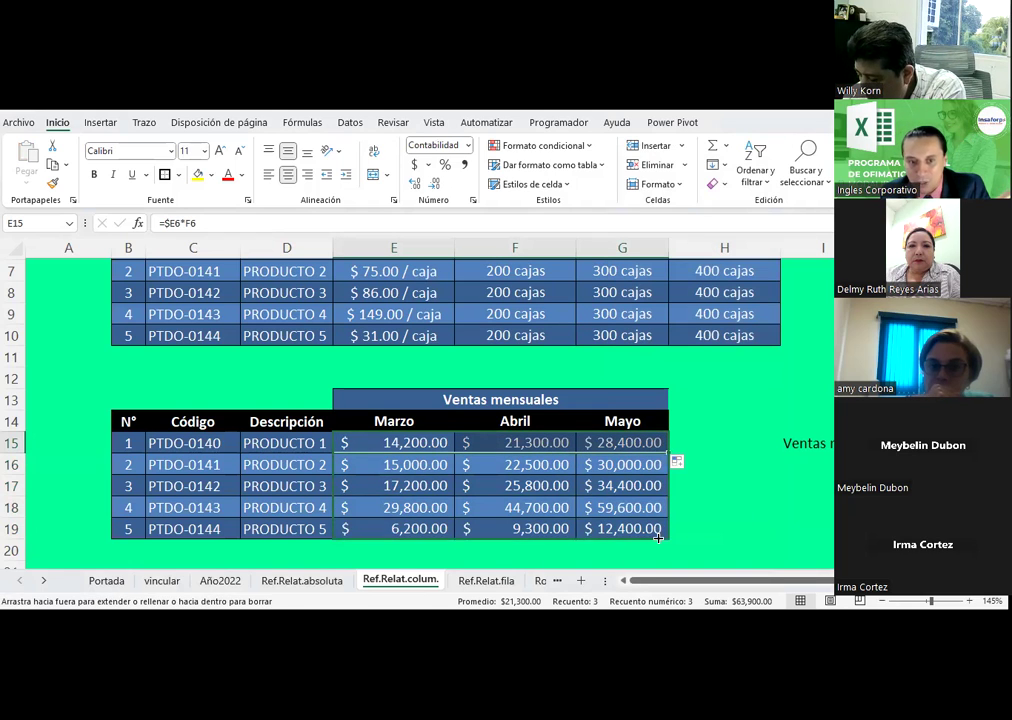
left_click_drag(669, 451, 668, 530)
left_click(778, 510)
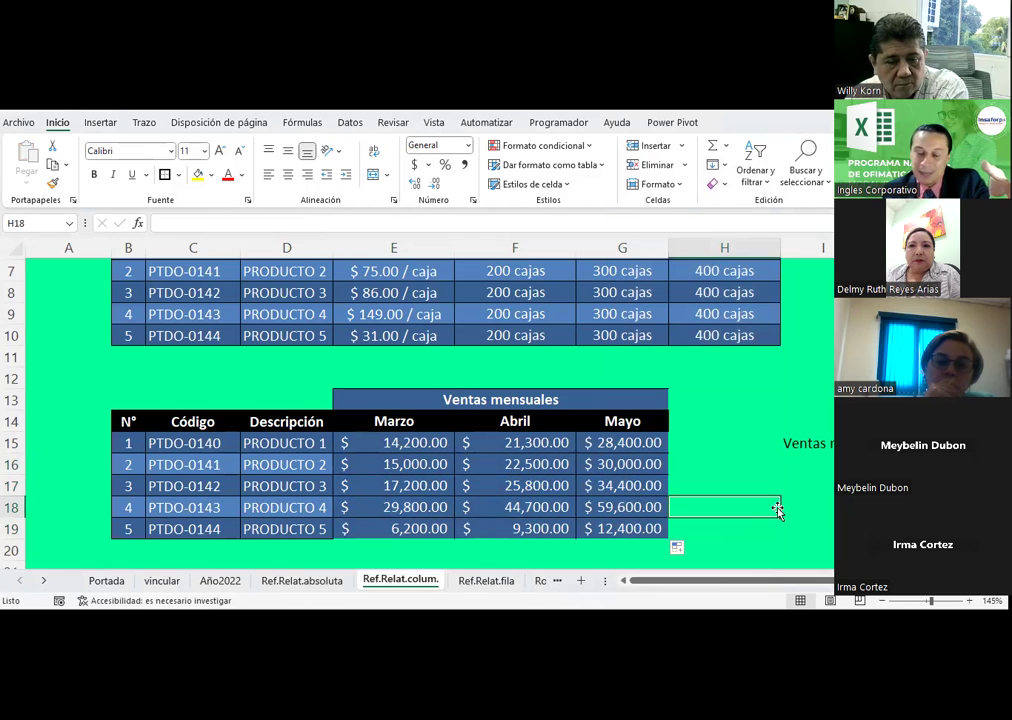
key("ctrl+z")
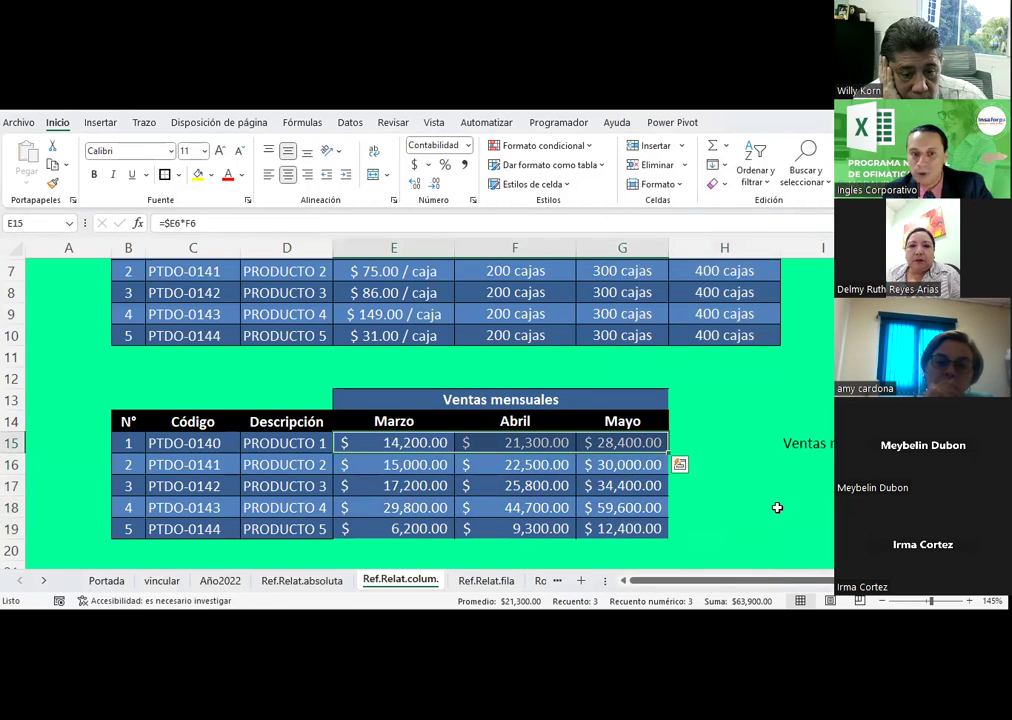
left_click(777, 507)
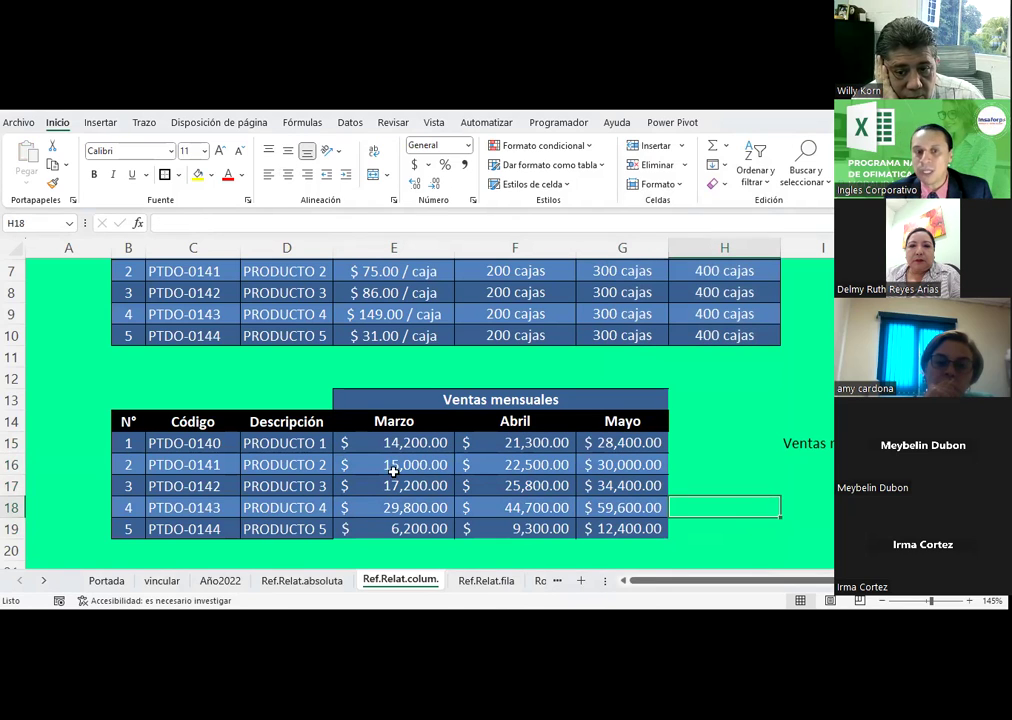
mouse_move(396, 448)
left_mouse_down()
mouse_move(549, 455)
mouse_move(603, 443)
left_mouse_up()
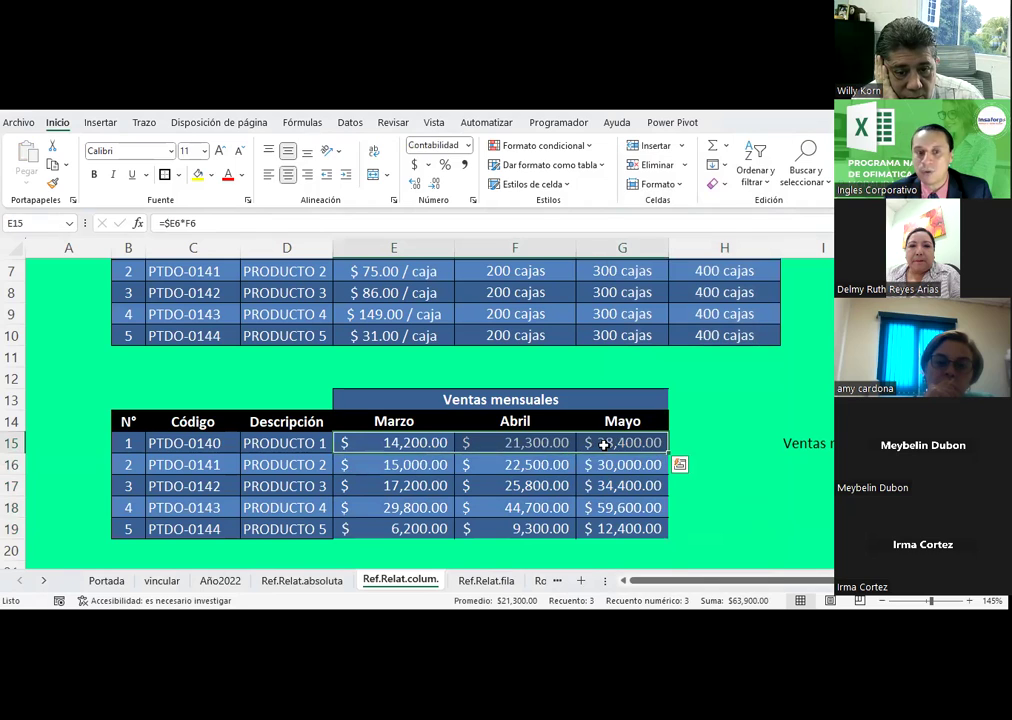
left_click(731, 468)
scroll(515, 510, "up", 3)
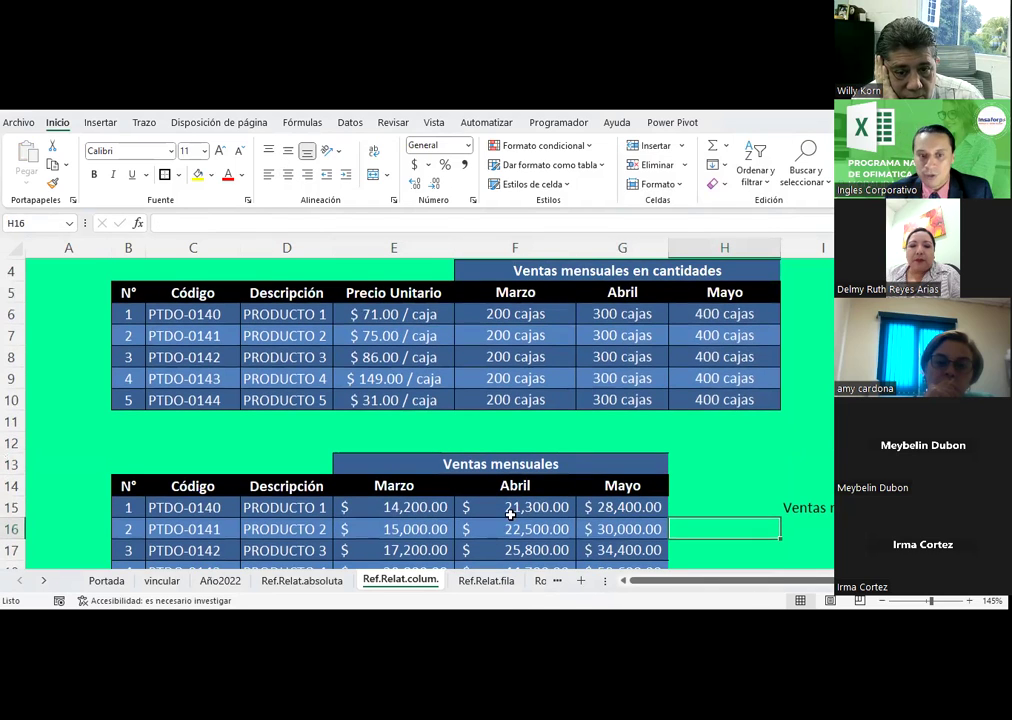
left_click(418, 528)
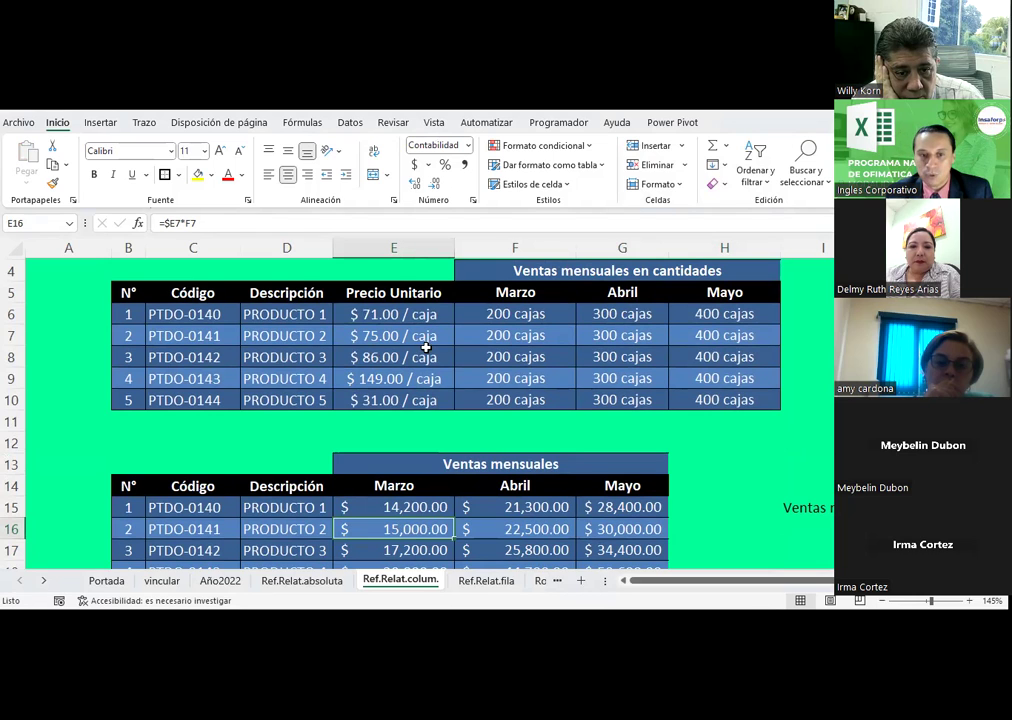
left_click(421, 504)
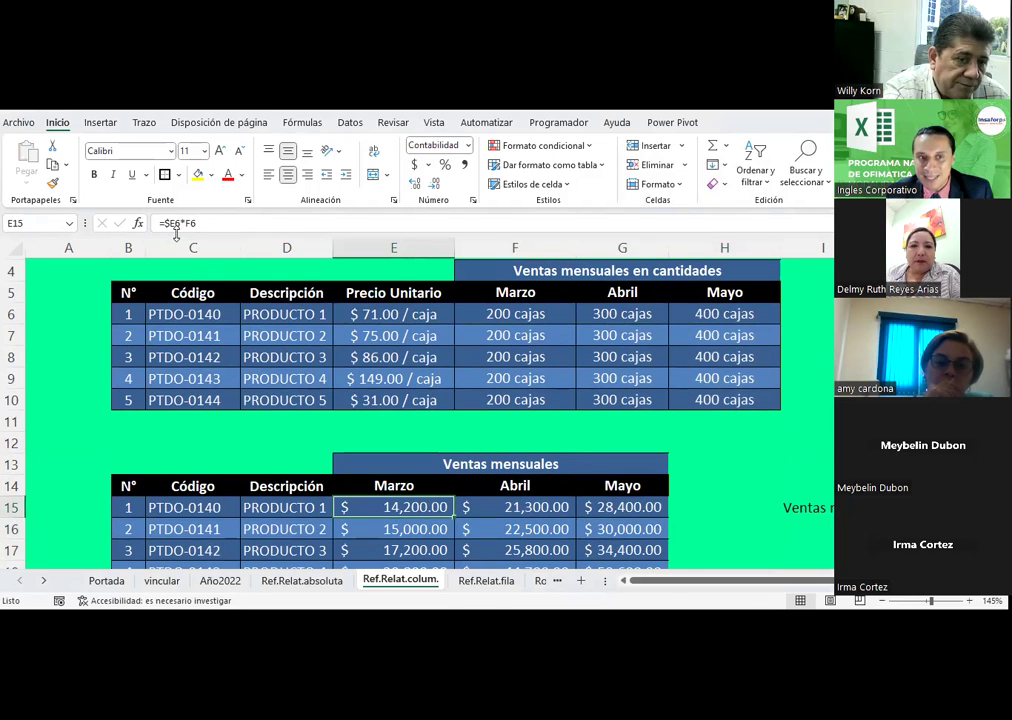
left_click(441, 529)
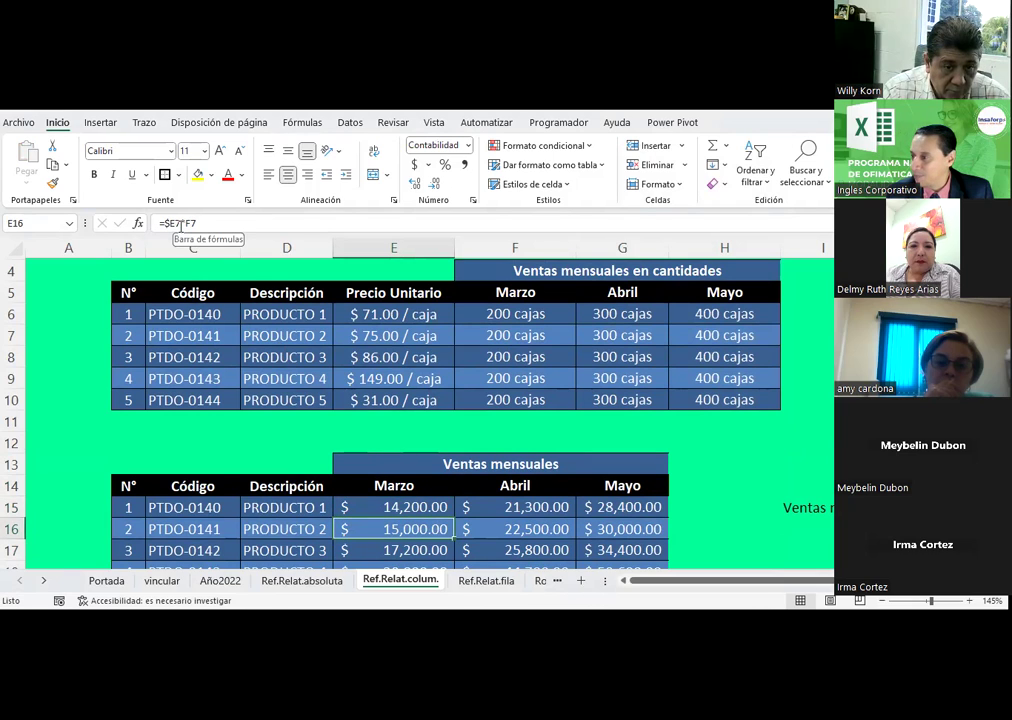
left_click(391, 507)
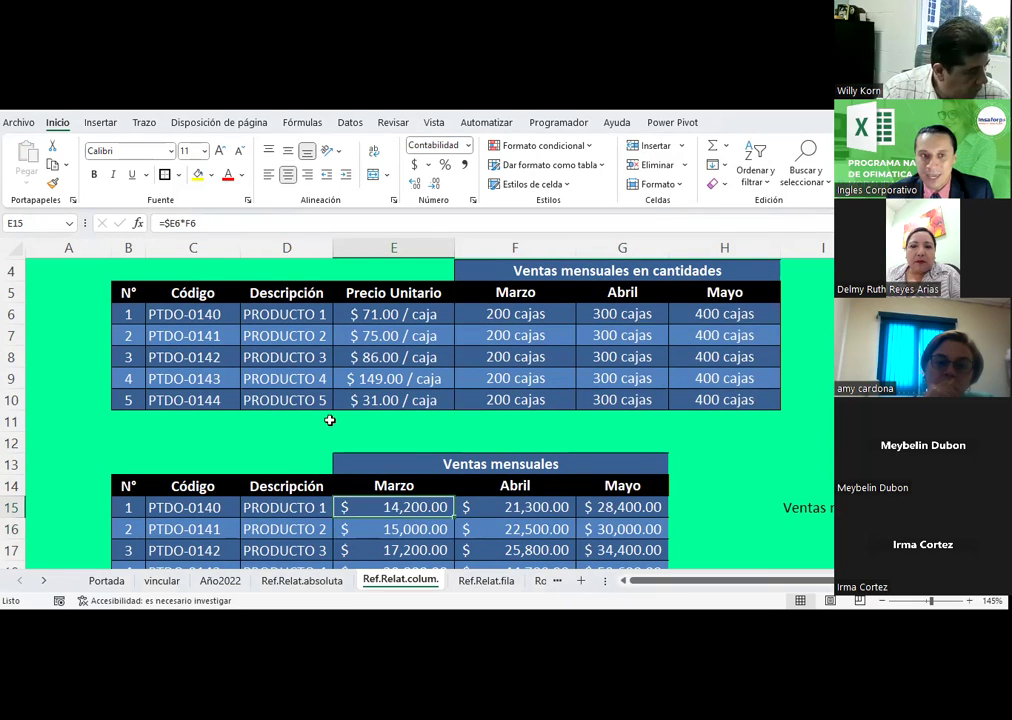
left_click(410, 530)
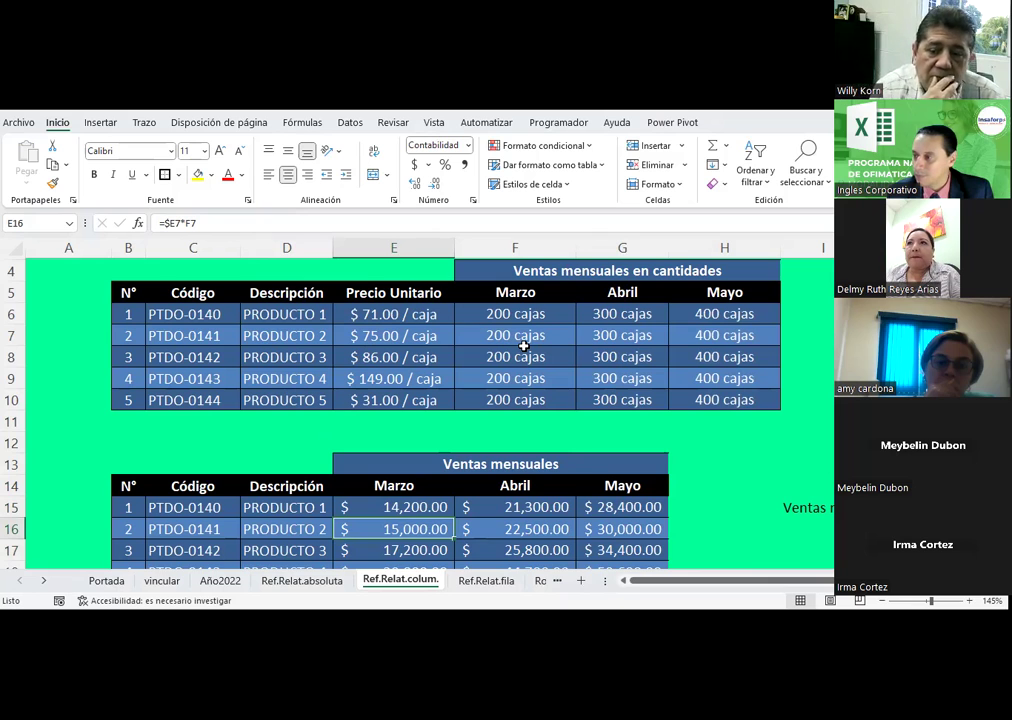
scroll(548, 483, "down", 1)
left_click(561, 463)
scroll(518, 427, "up", 1)
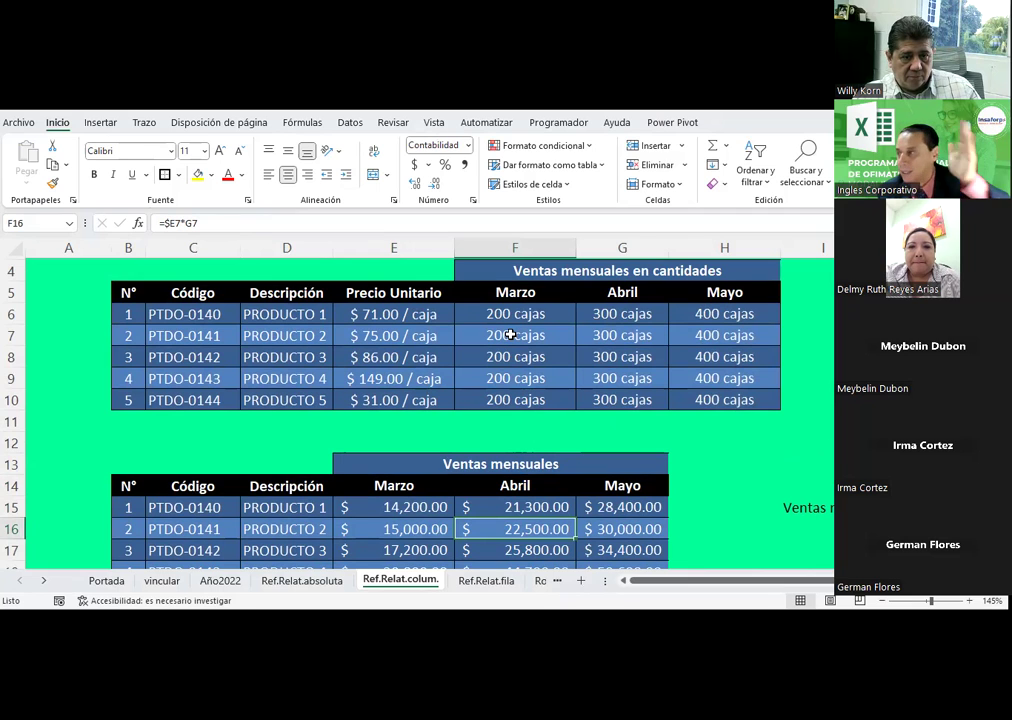
scroll(510, 335, "down", 1)
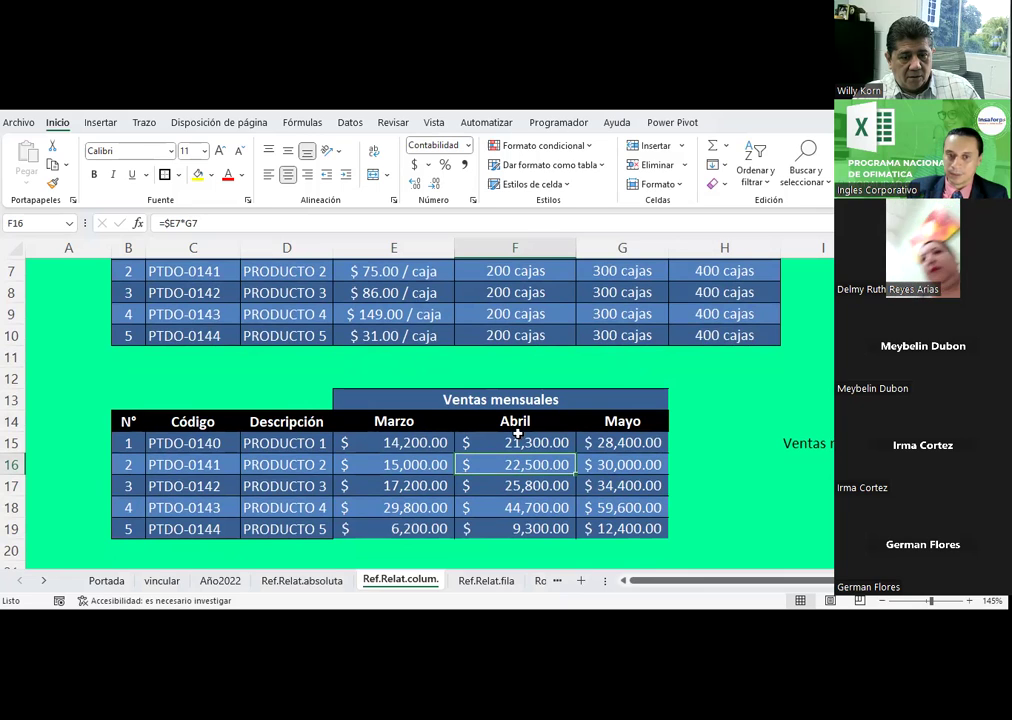
Clear the Productos 2–5 sales amounts in E16:G19
left_click_drag(430, 441, 501, 478)
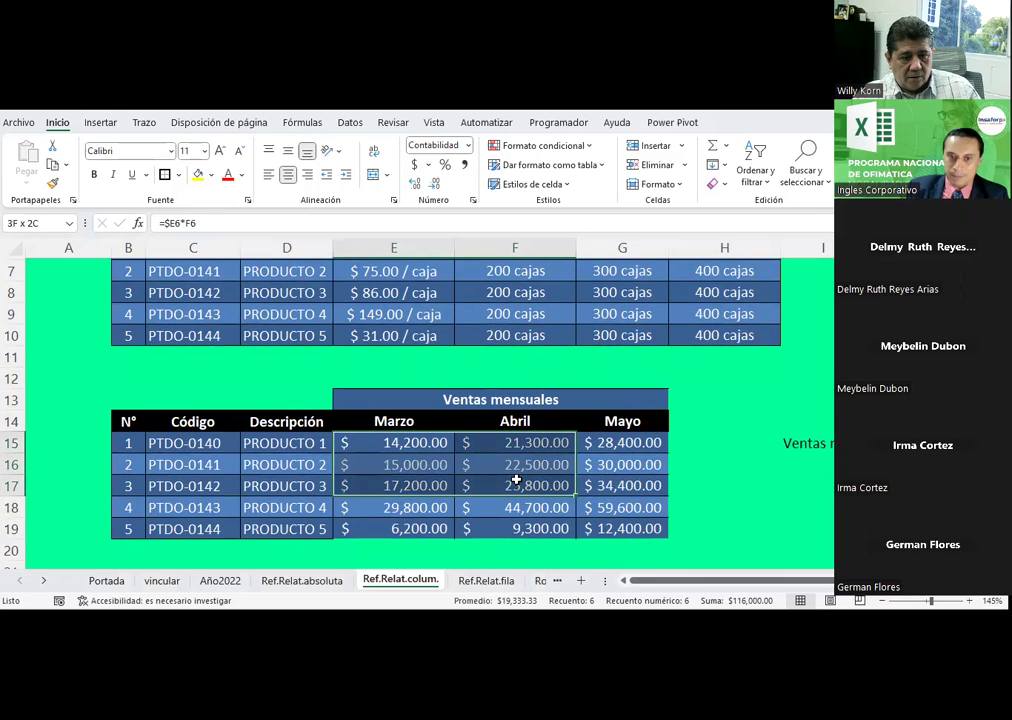
left_click_drag(415, 464, 640, 532)
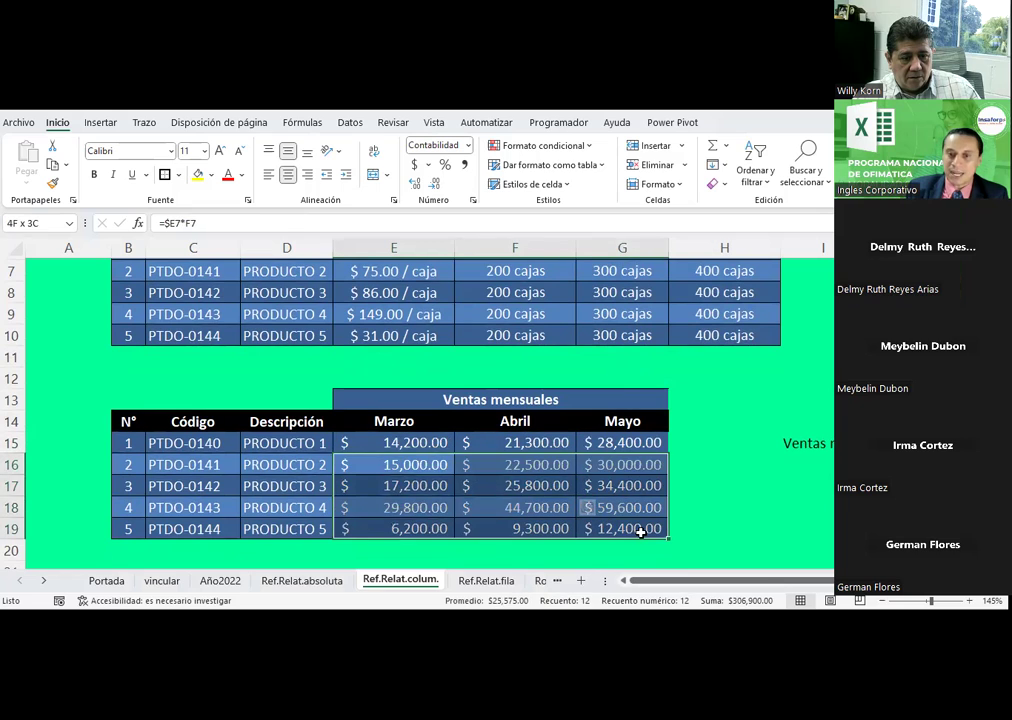
key("Delete")
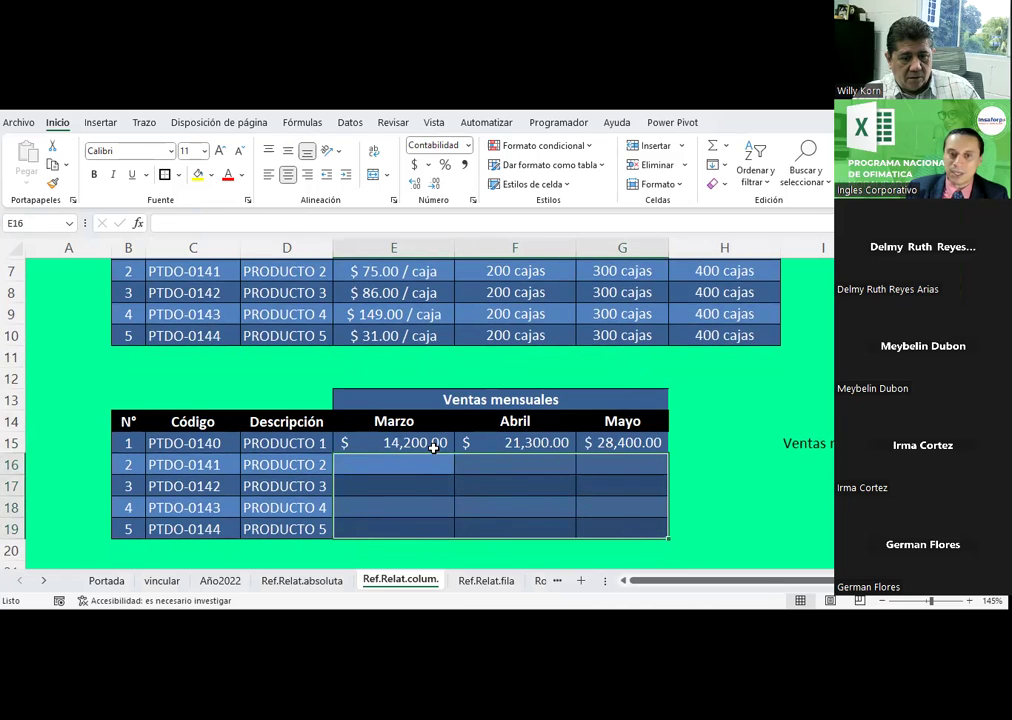
left_click_drag(433, 447, 590, 445)
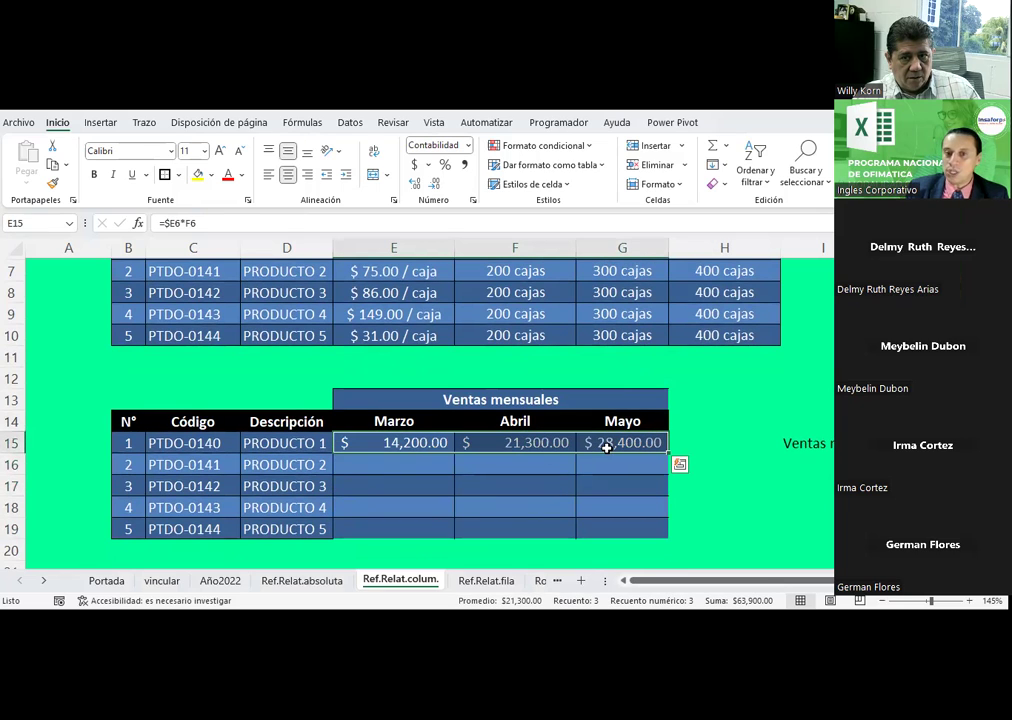
left_click(480, 443)
Copy Producto 1's E15:G15 formulas and paste them into E16:G19
left_click(609, 447)
left_click_drag(430, 443, 602, 443)
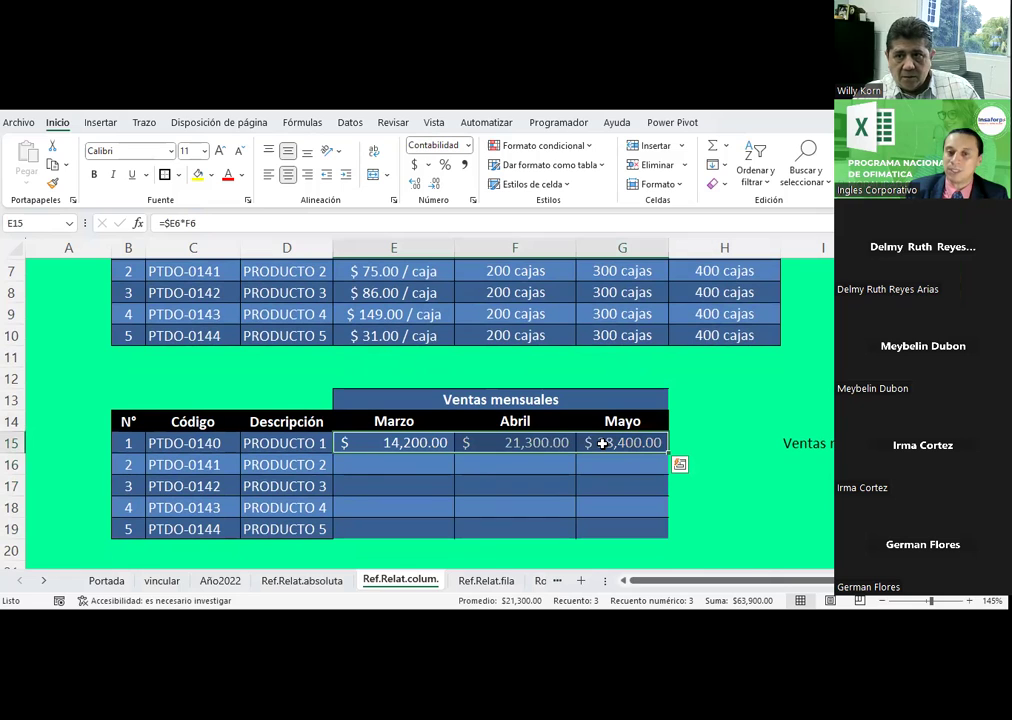
right_click(602, 443)
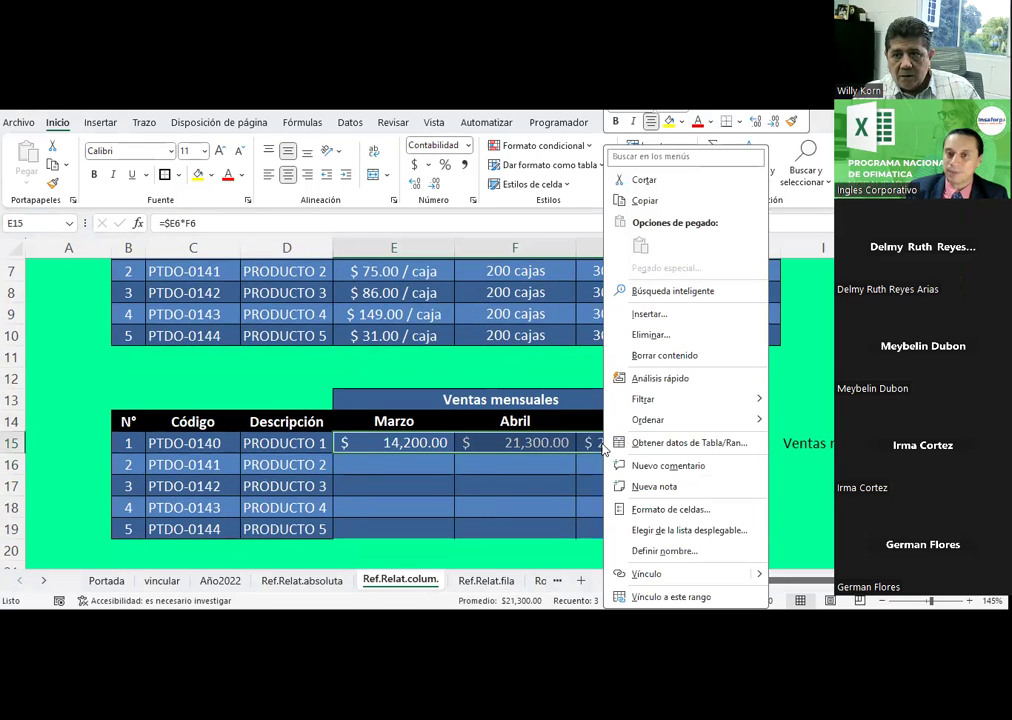
left_click(645, 201)
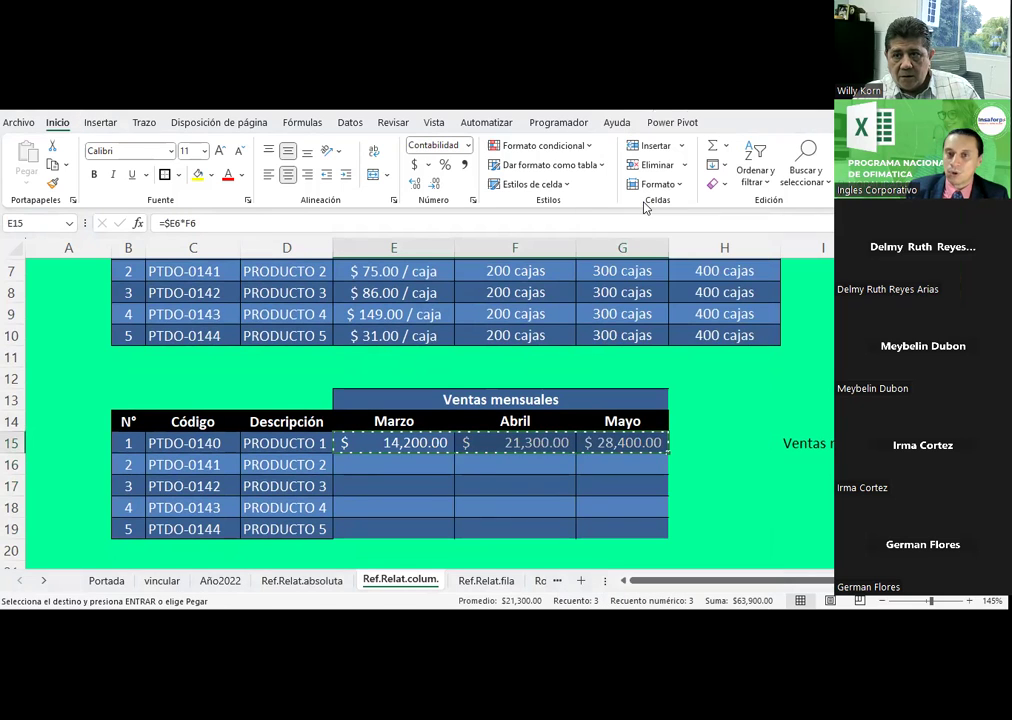
left_click(432, 460)
left_click_drag(432, 460, 594, 528)
right_click(596, 528)
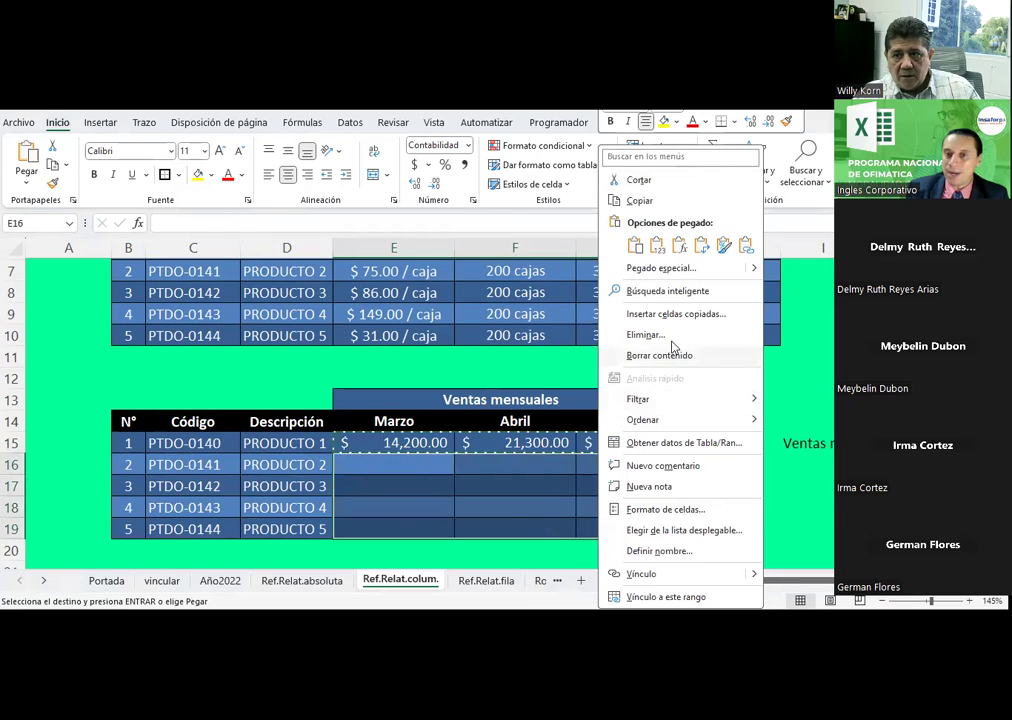
left_click(679, 253)
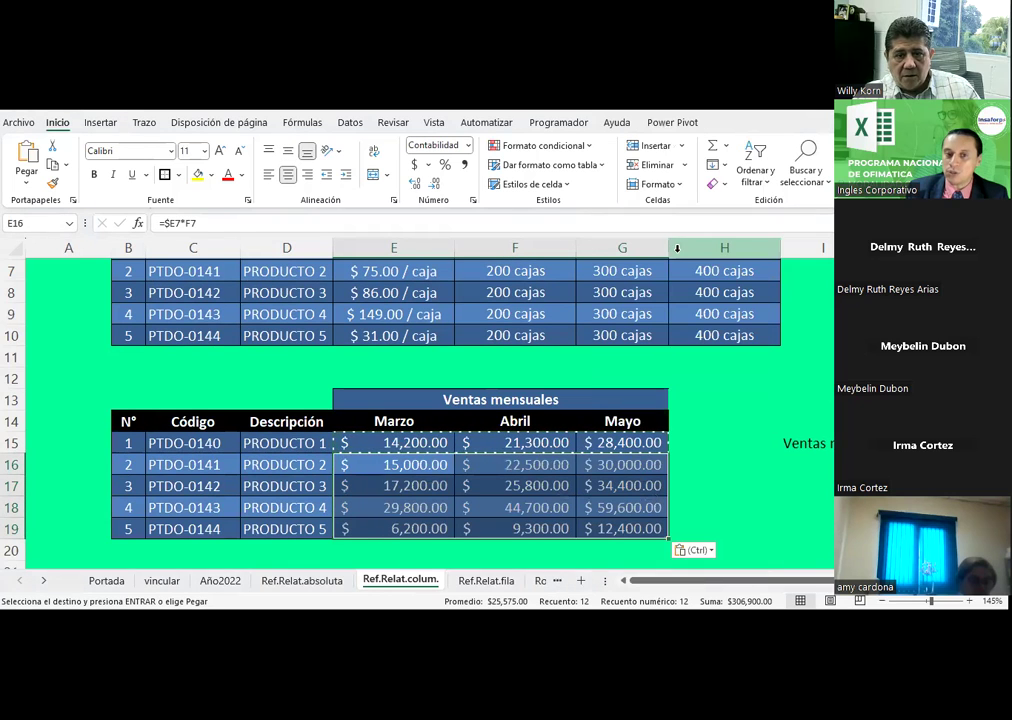
left_click(617, 464)
left_click(435, 464)
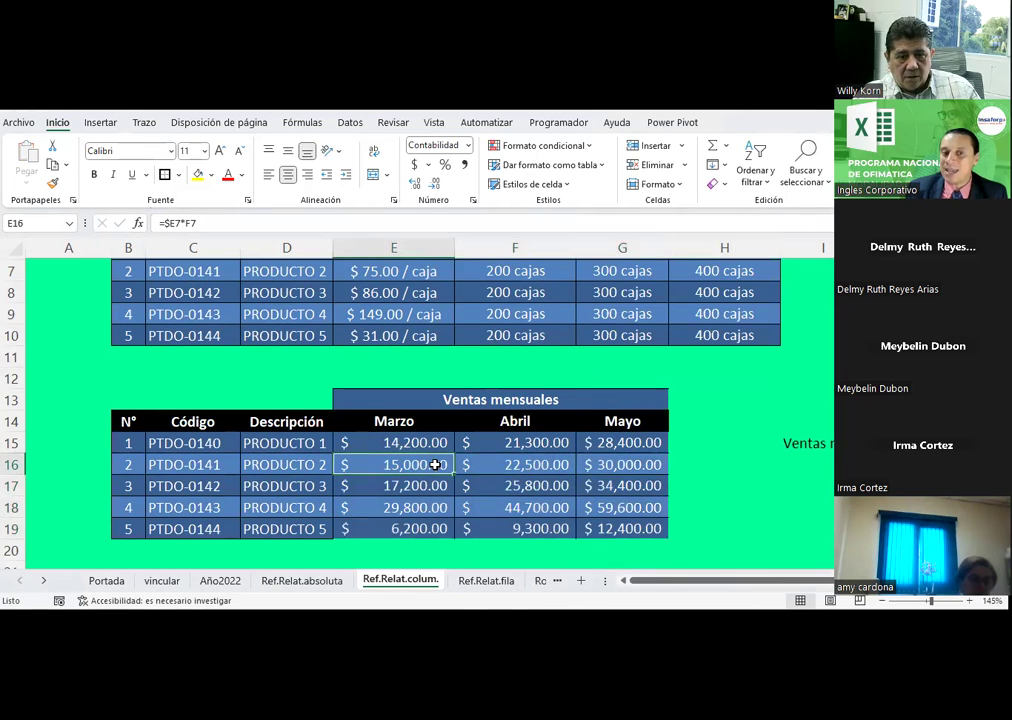
left_click(519, 457)
left_click(448, 444)
left_click(540, 444)
left_click(605, 447)
left_click(610, 463)
left_click(542, 468)
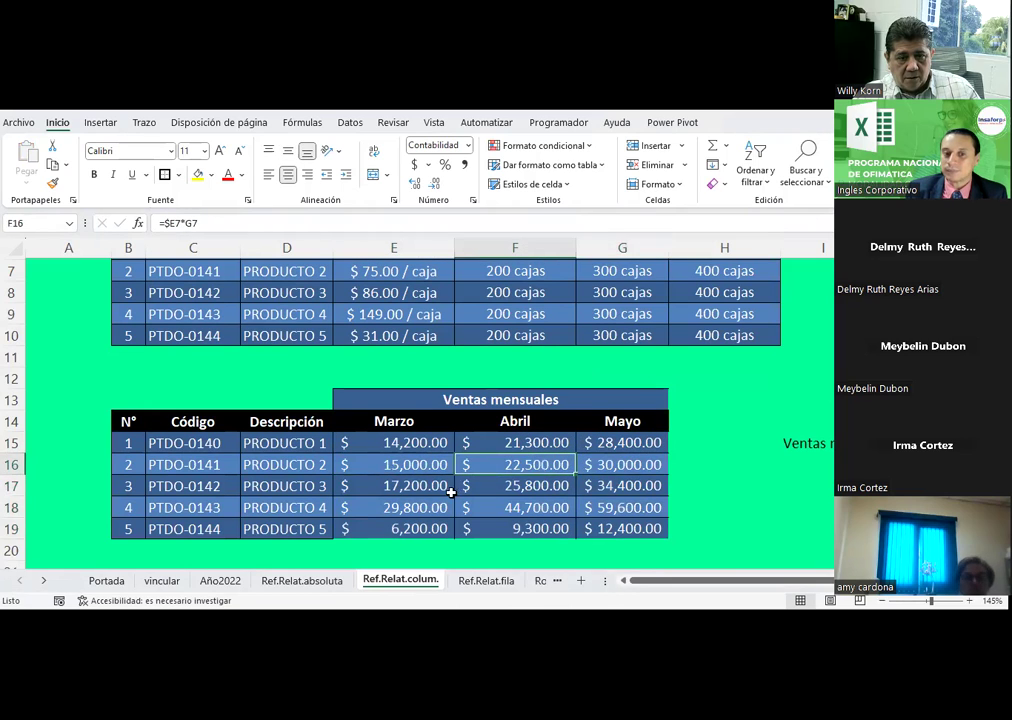
left_click(418, 487)
left_click(510, 506)
left_click(592, 529)
left_click(407, 470)
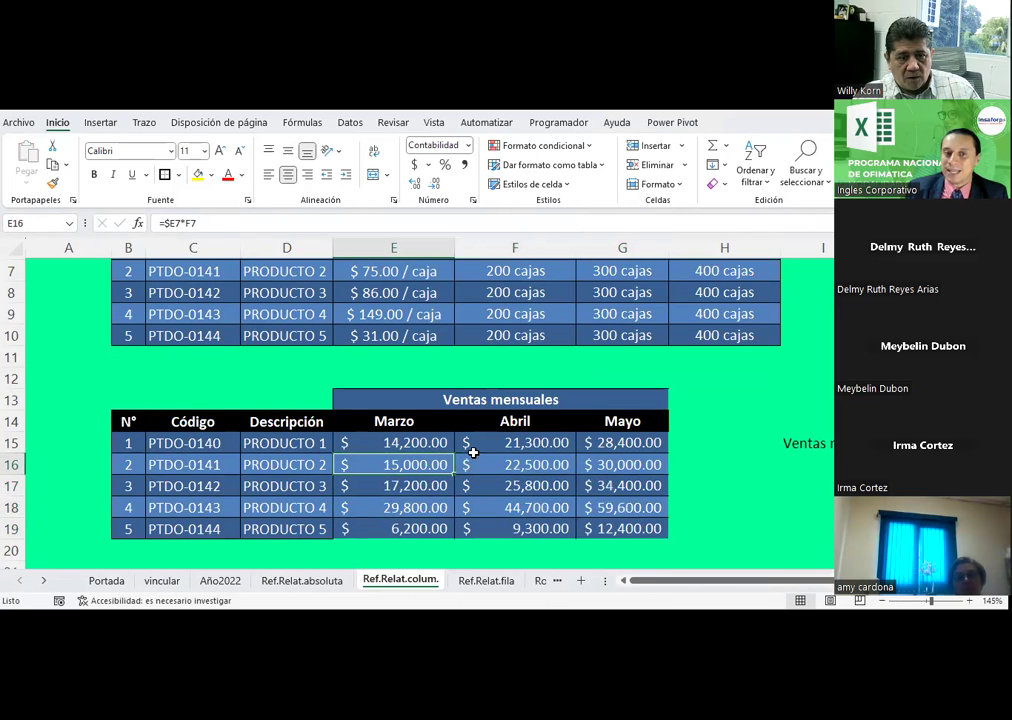
scroll(473, 452, "up", 1)
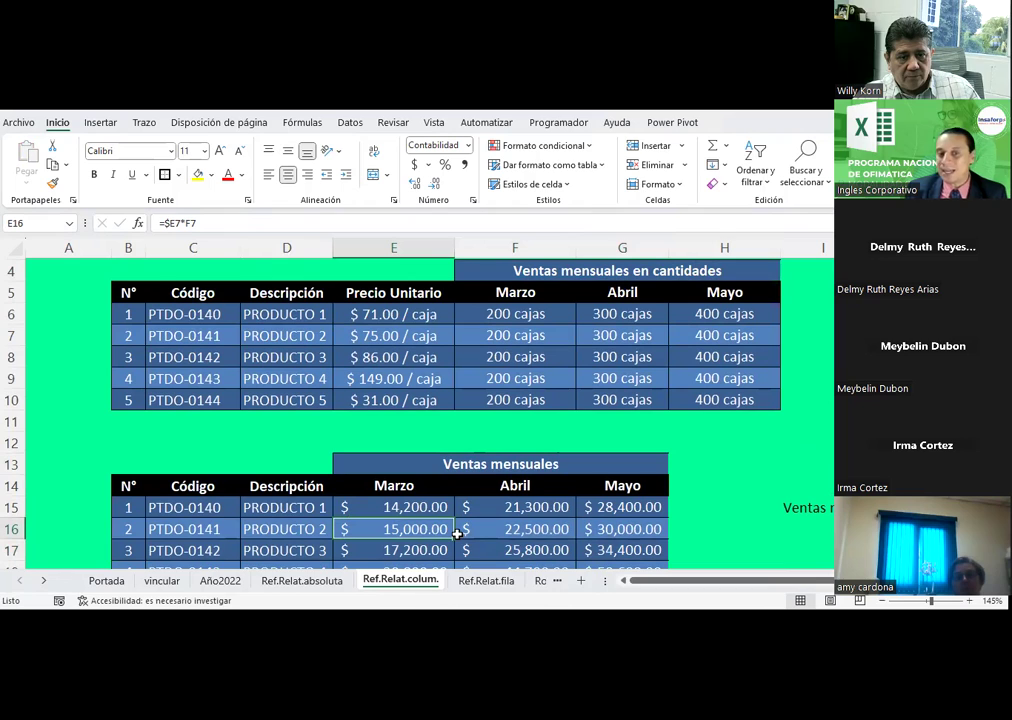
left_click(378, 336)
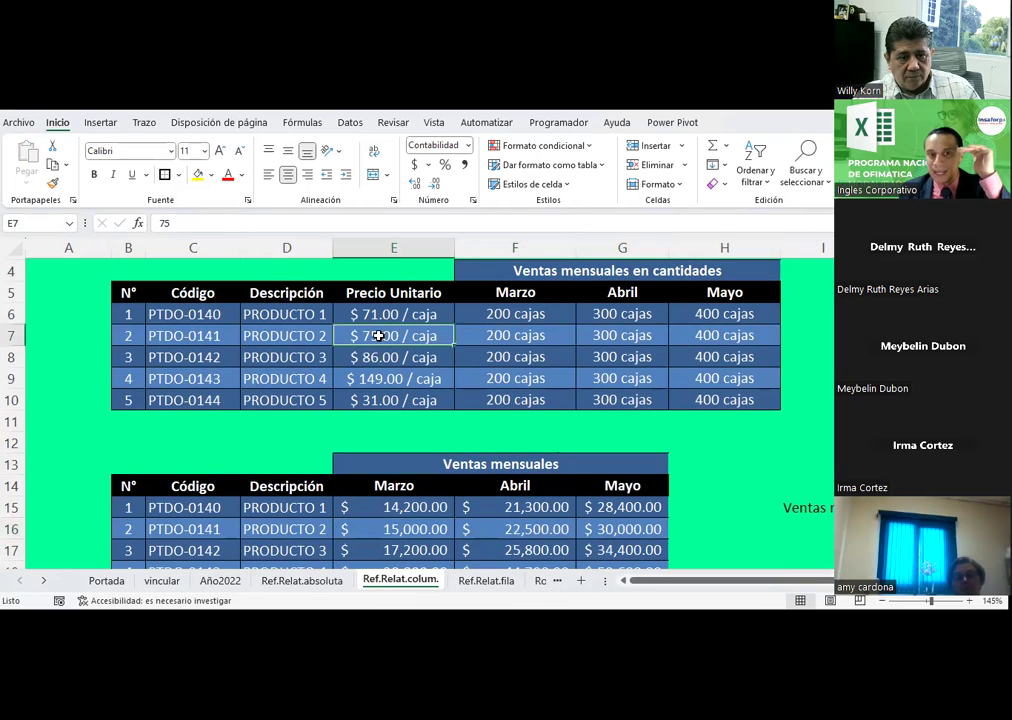
left_click(513, 336)
left_click(635, 335)
left_click(718, 335)
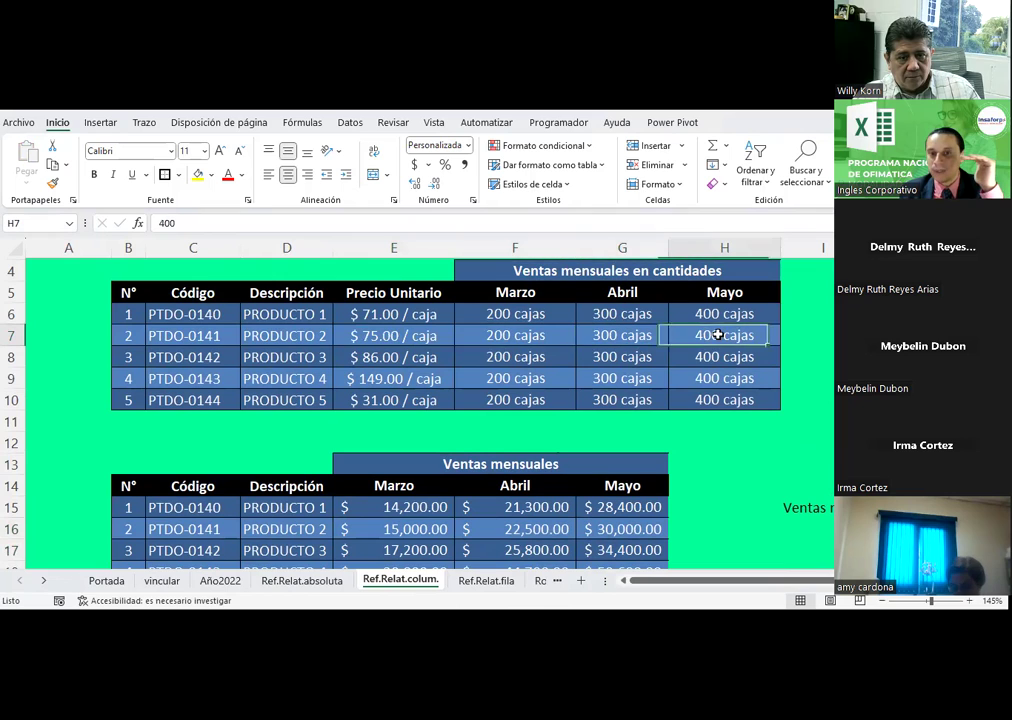
left_click(530, 335)
left_click(640, 352)
left_click(735, 335)
left_click(485, 338)
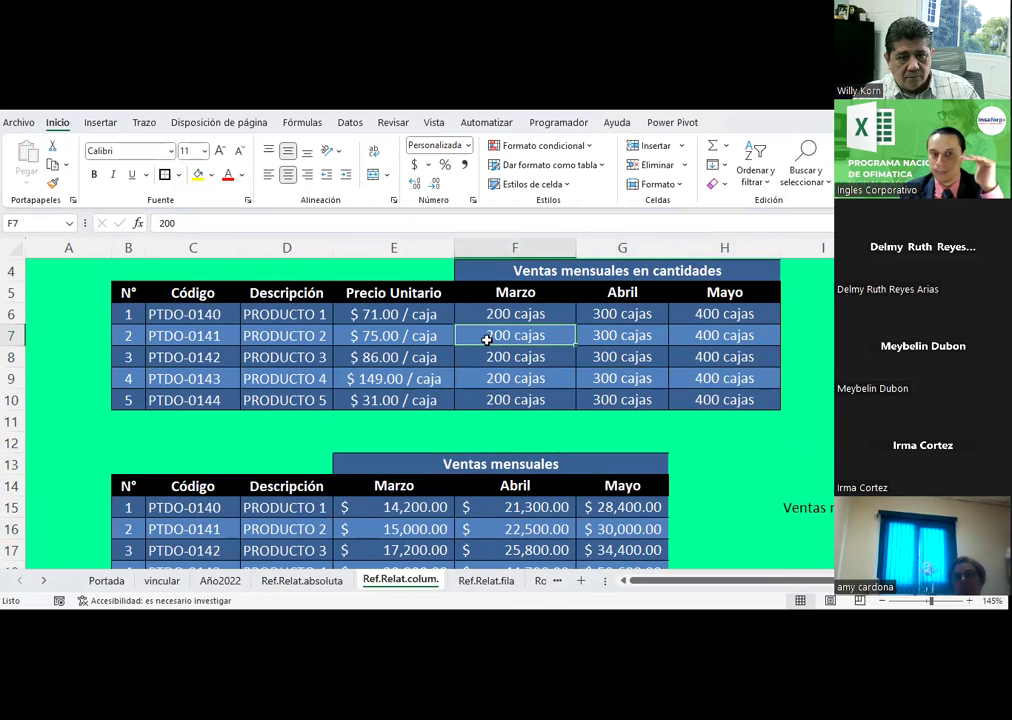
scroll(486, 339, "down", 1)
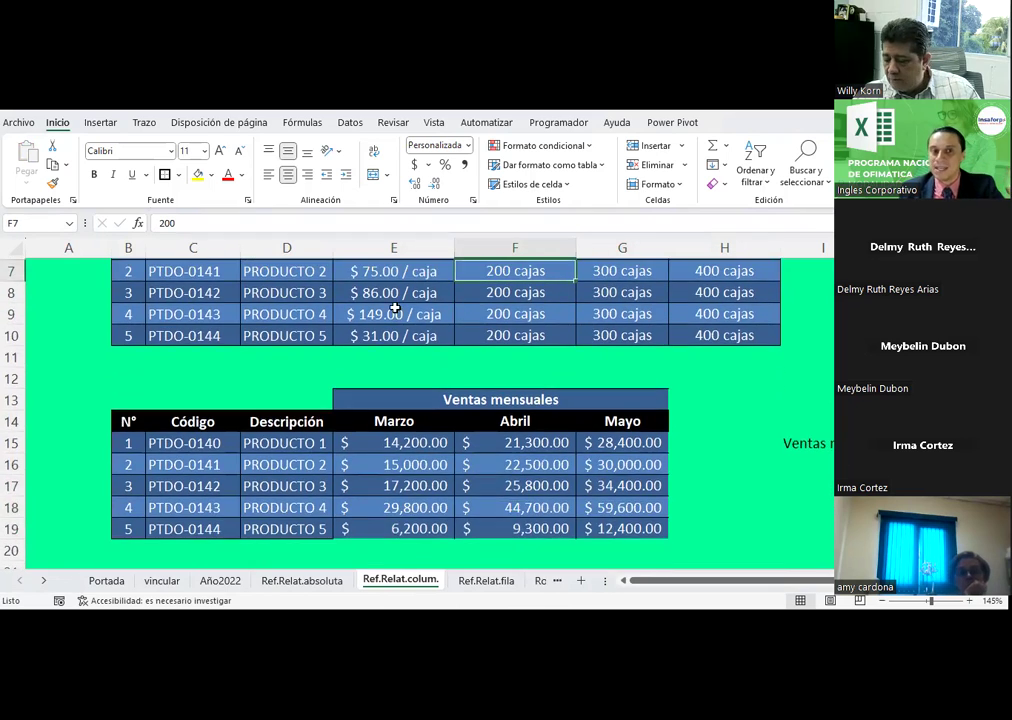
left_click(393, 292)
left_click(408, 490)
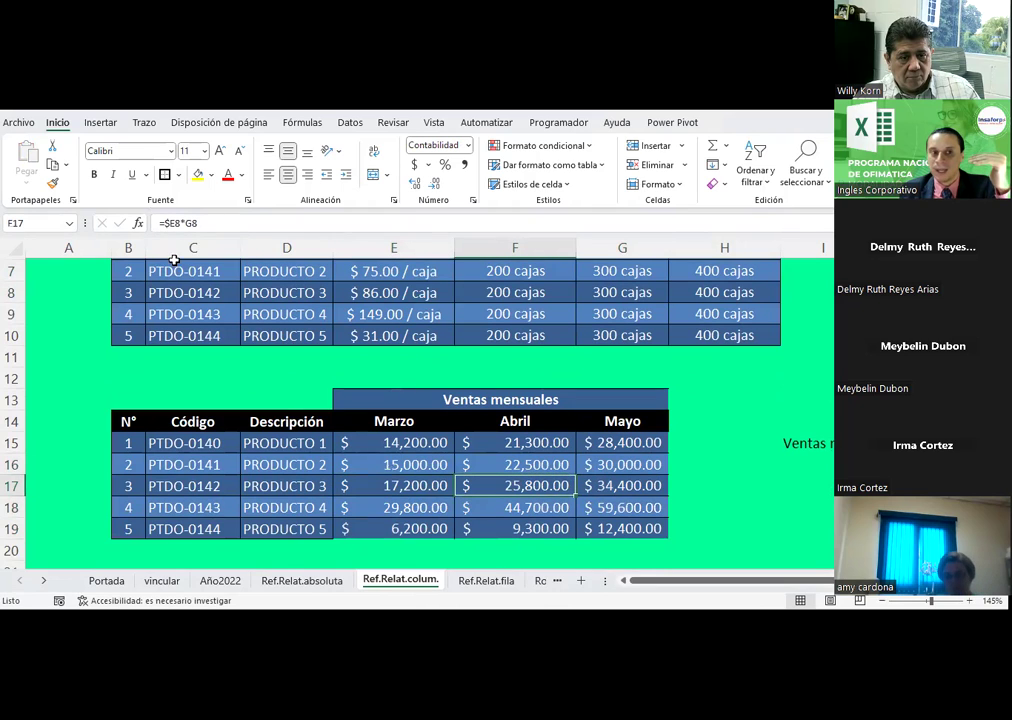
left_click(617, 485)
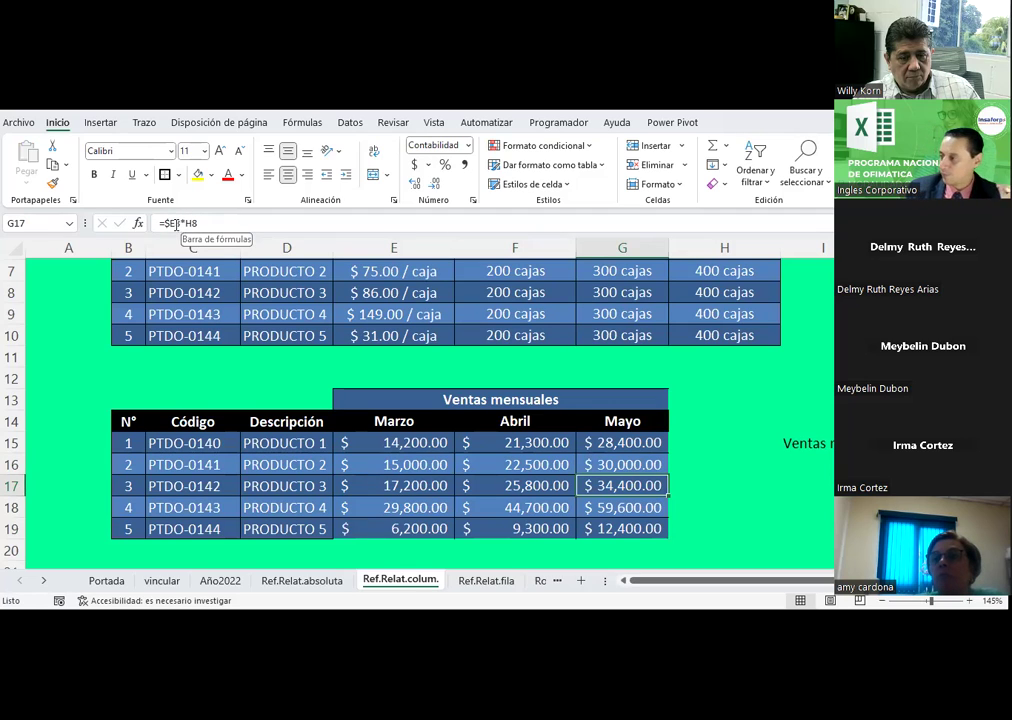
left_click_drag(395, 444, 621, 437)
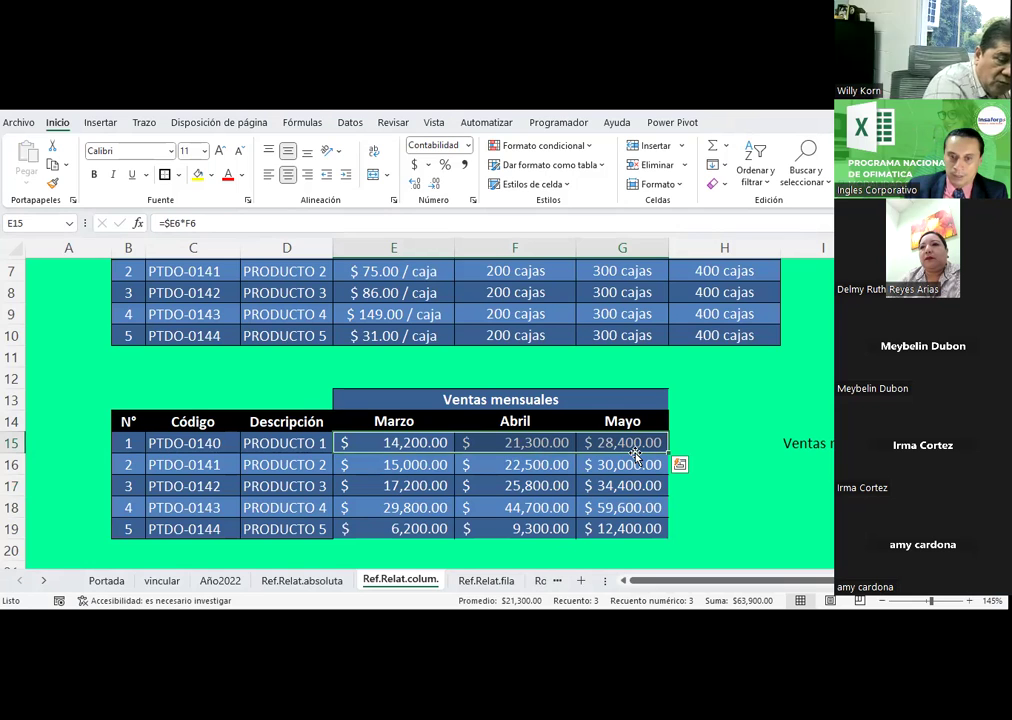
left_click(745, 485)
left_click(546, 581)
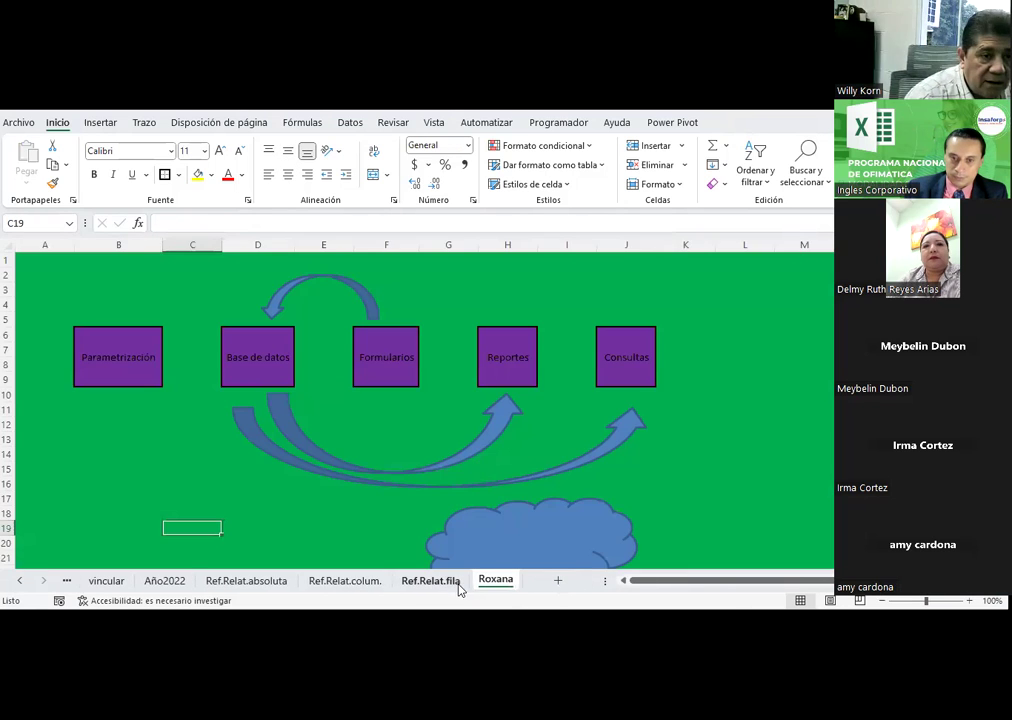
left_click(447, 582)
left_click(377, 583)
left_click(698, 402)
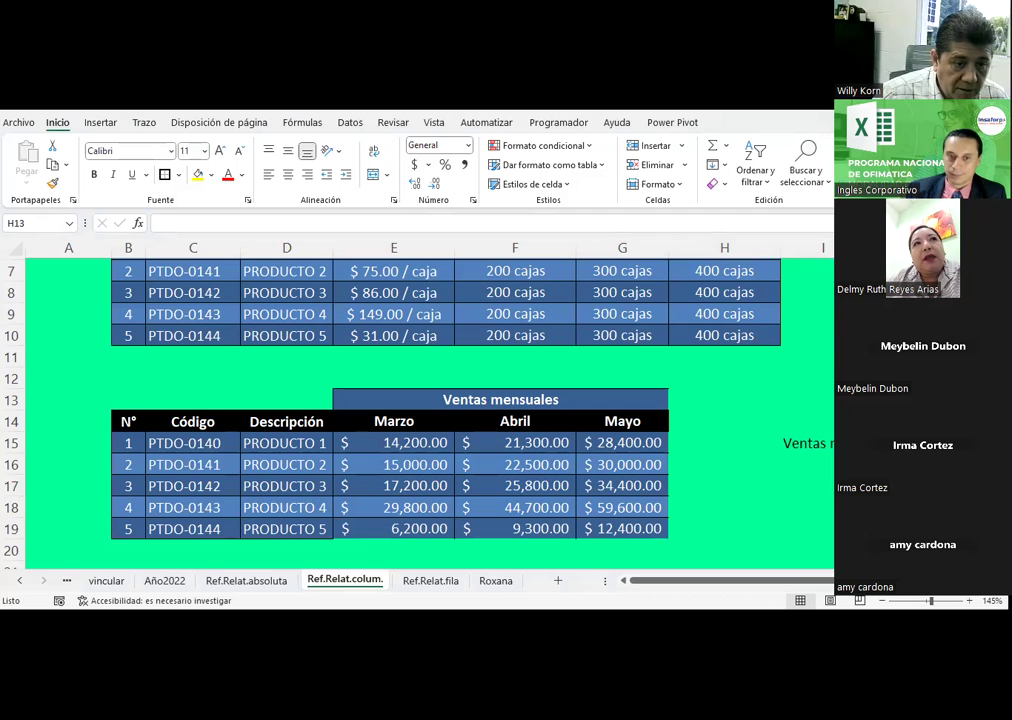
left_click(373, 445)
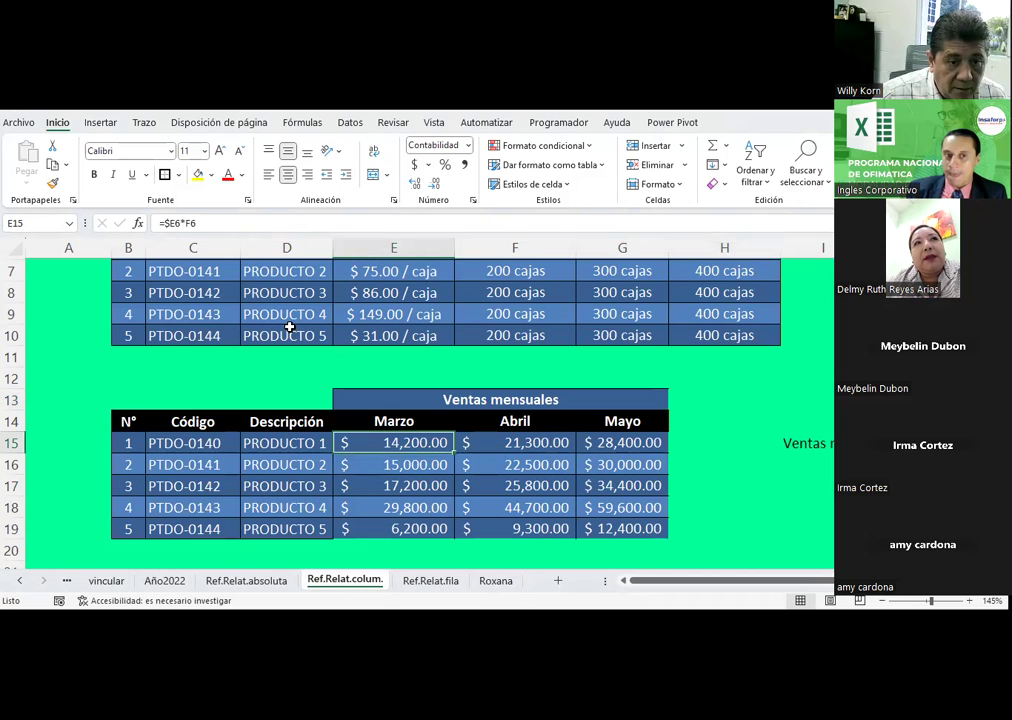
scroll(292, 326, "down", 2)
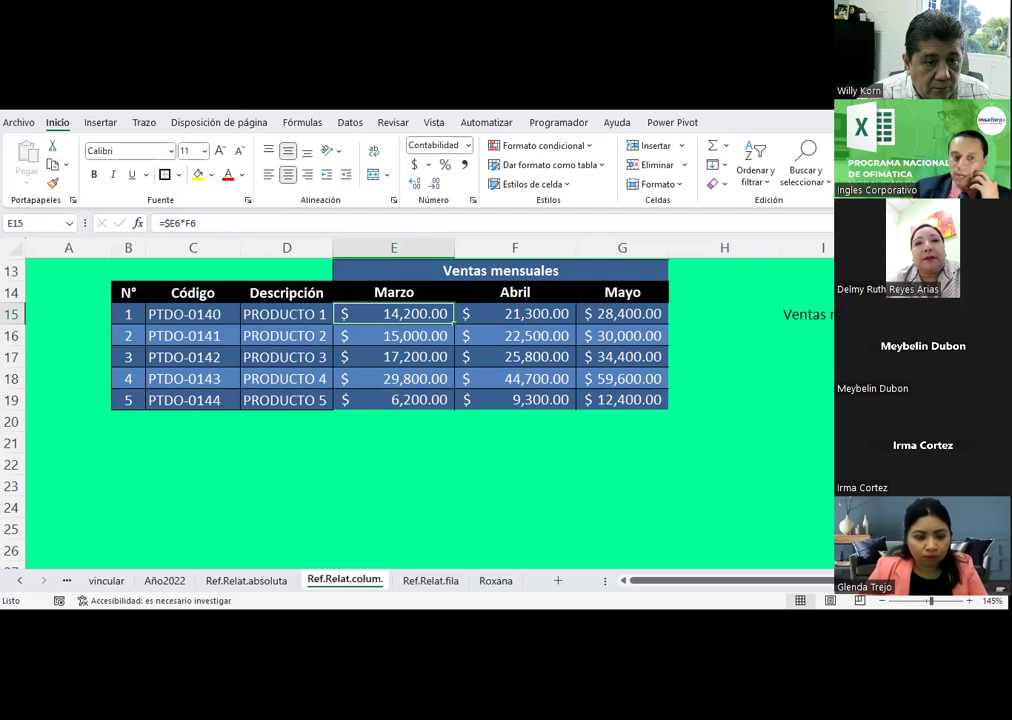
Review Ref.Relat.absoluta's GANANCIA value 1.25 and Producto 1's PRECIO FINAL formula
left_click(258, 580)
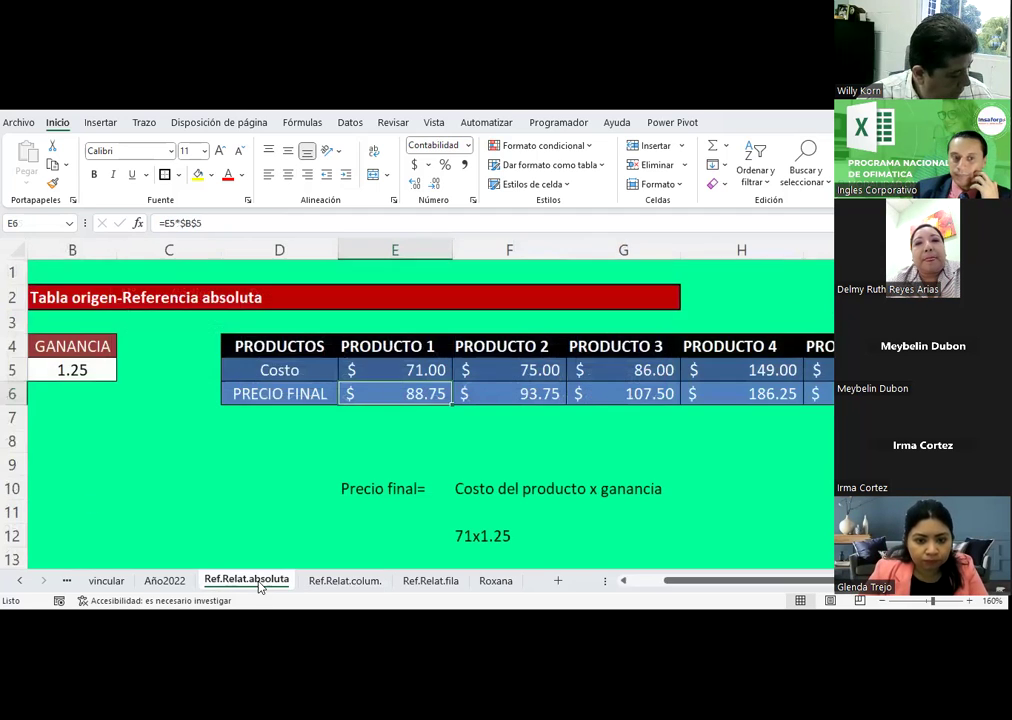
left_click(38, 366)
left_click(383, 390)
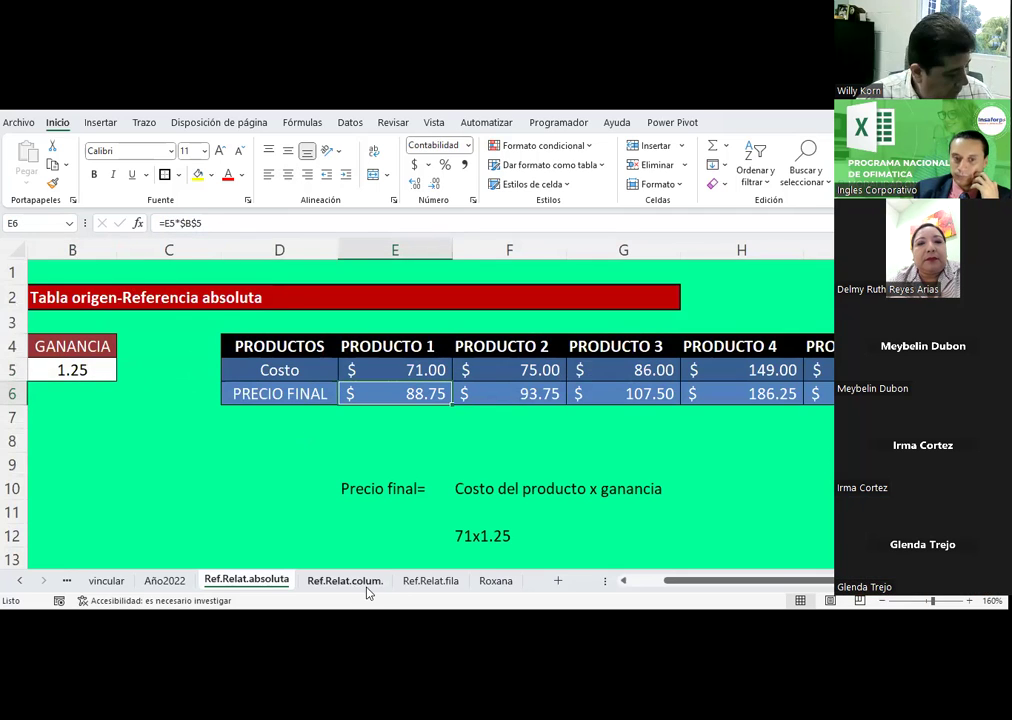
left_click(416, 582)
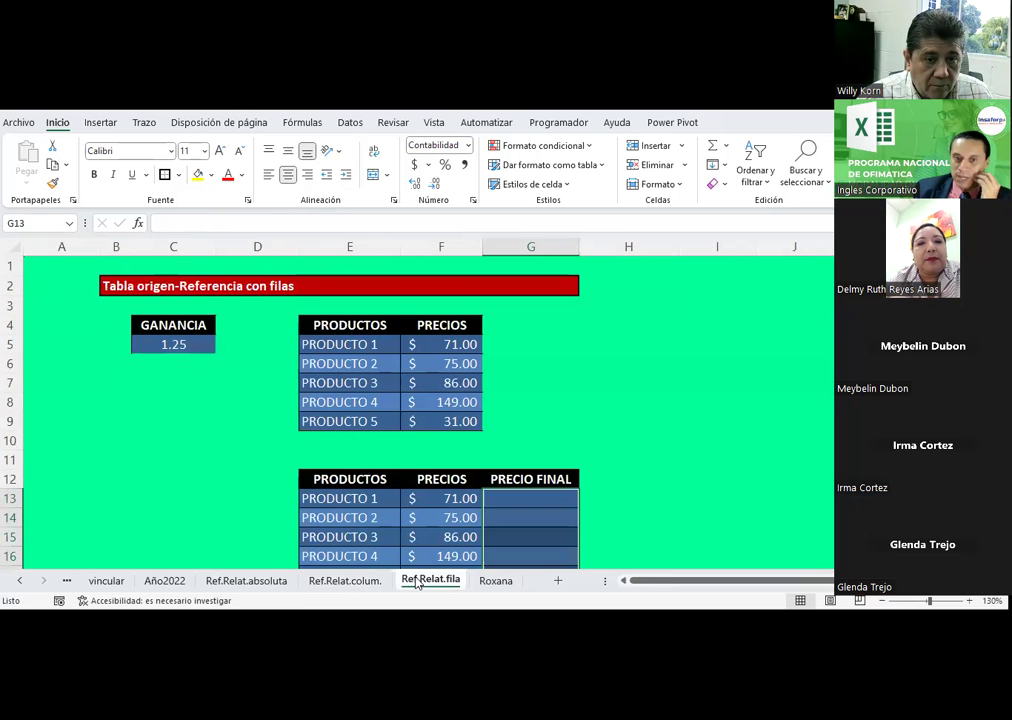
scroll(553, 422, "down", 1)
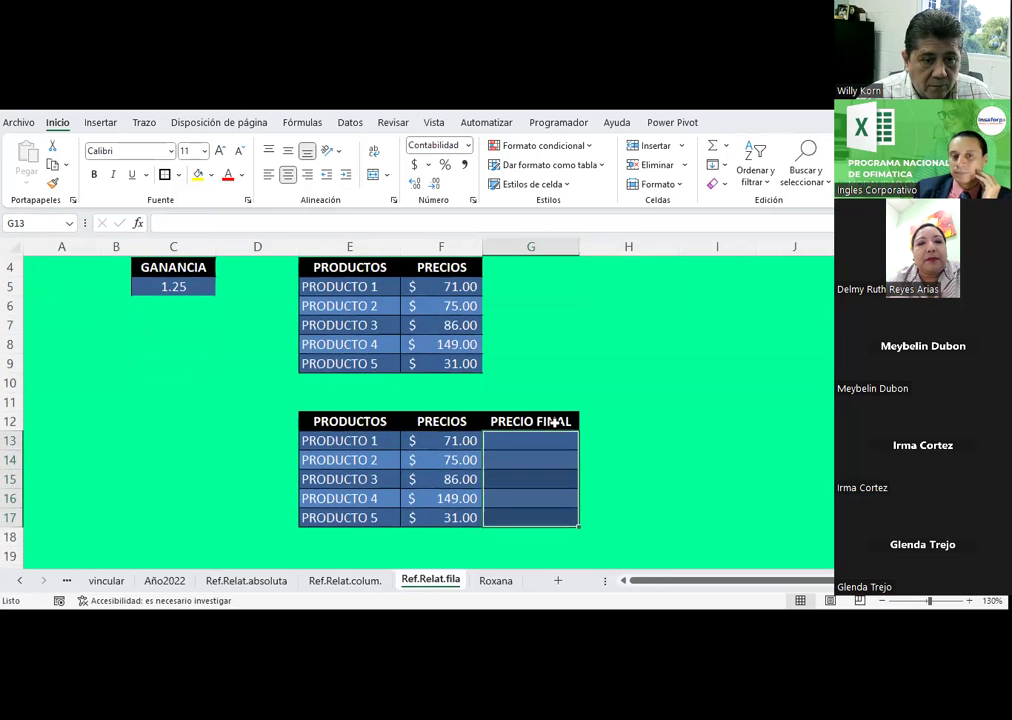
left_click(246, 580)
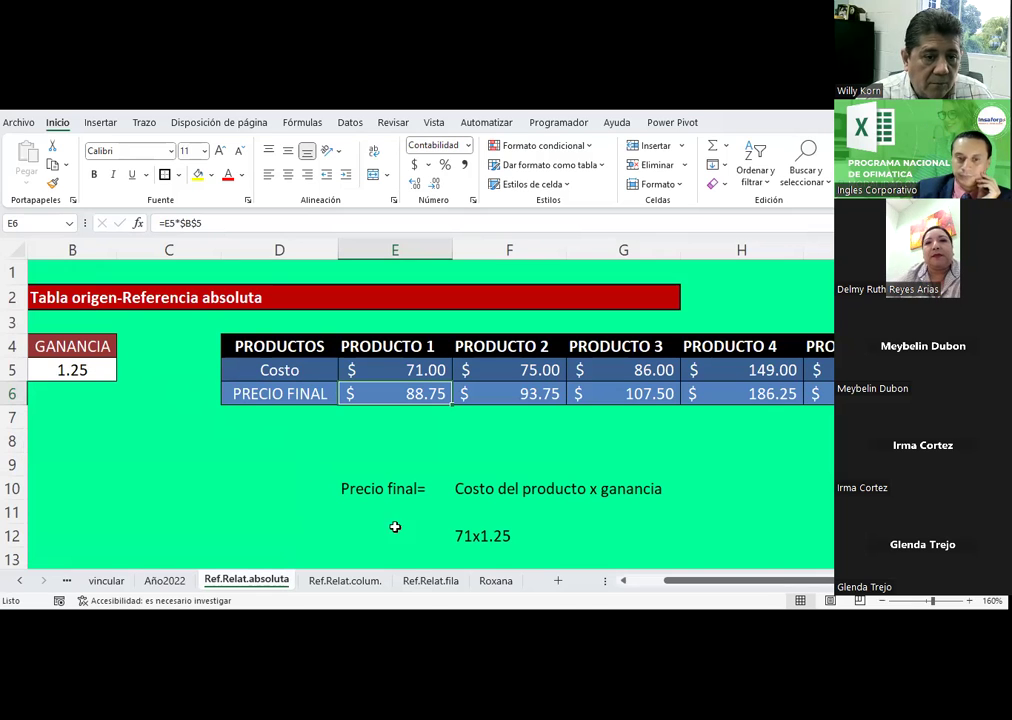
Return to the Ref.Relat.fila sheet and check Producto 1's price in the lower table
left_click(430, 584)
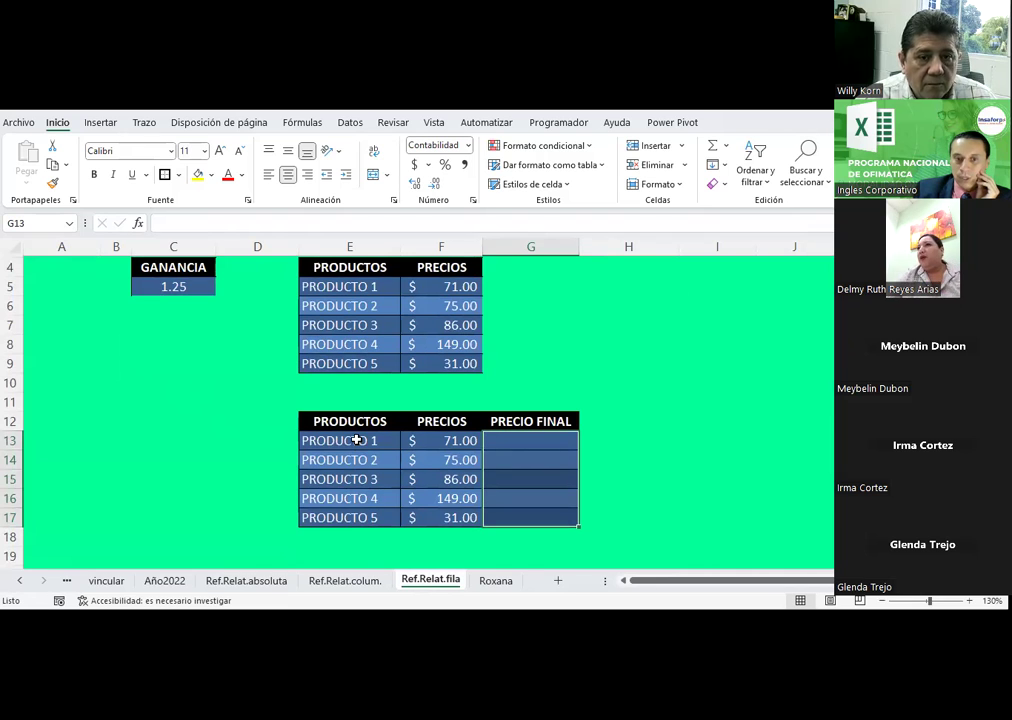
scroll(548, 405, "up", 1)
scroll(551, 393, "down", 1)
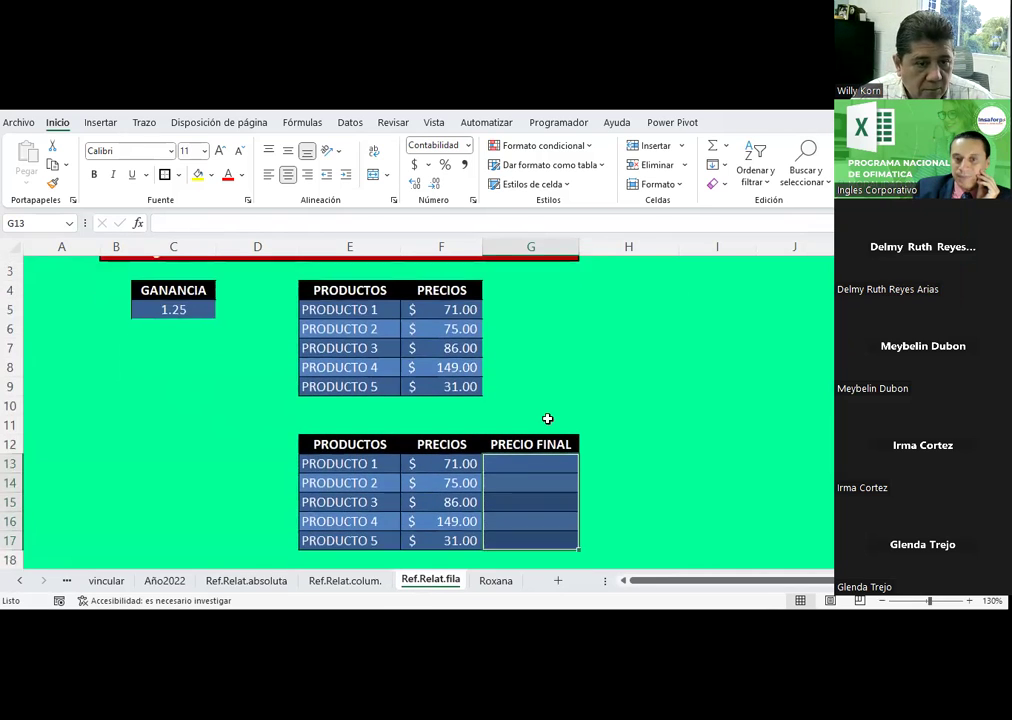
left_click(439, 445)
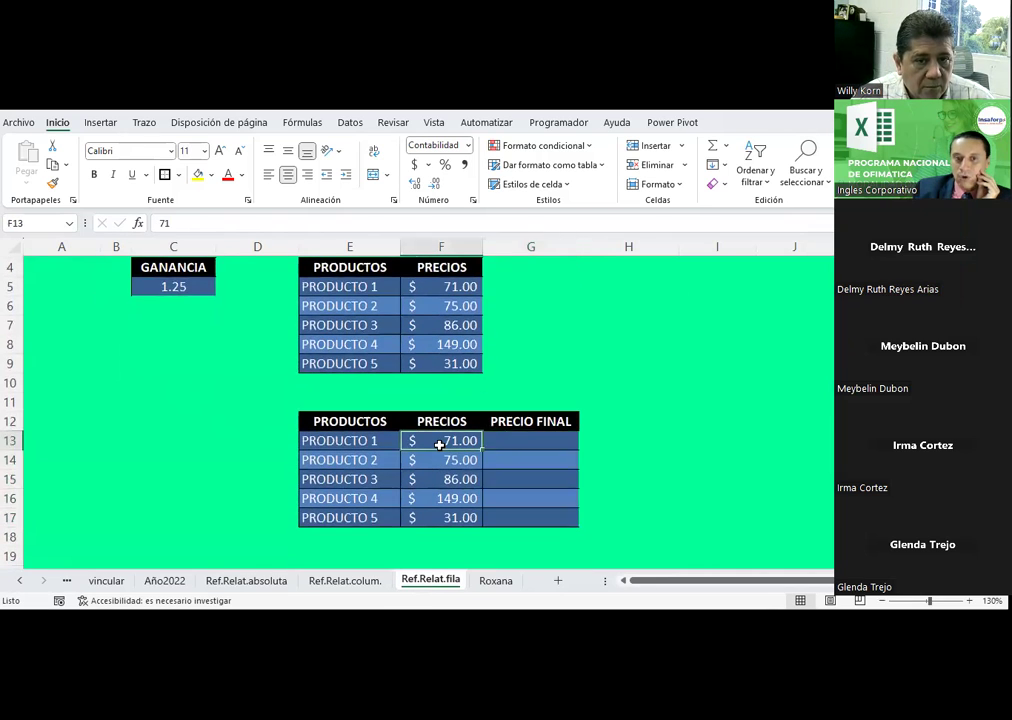
scroll(439, 445, "up", 1)
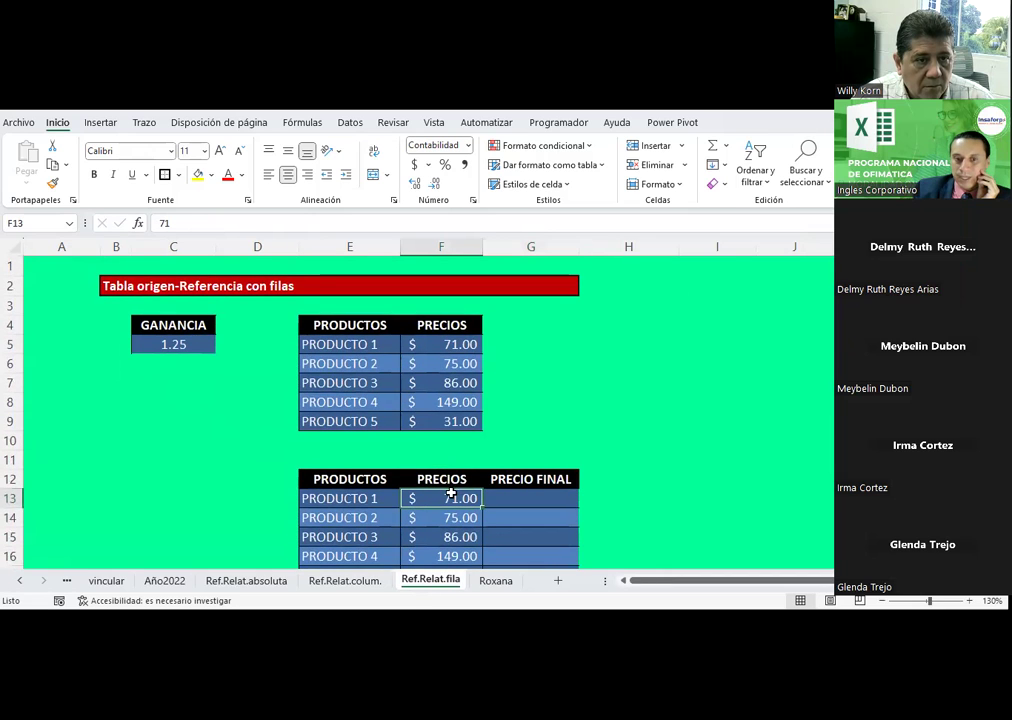
Rename the PRECIOS header in F12 to 'Costo'
left_click(451, 477)
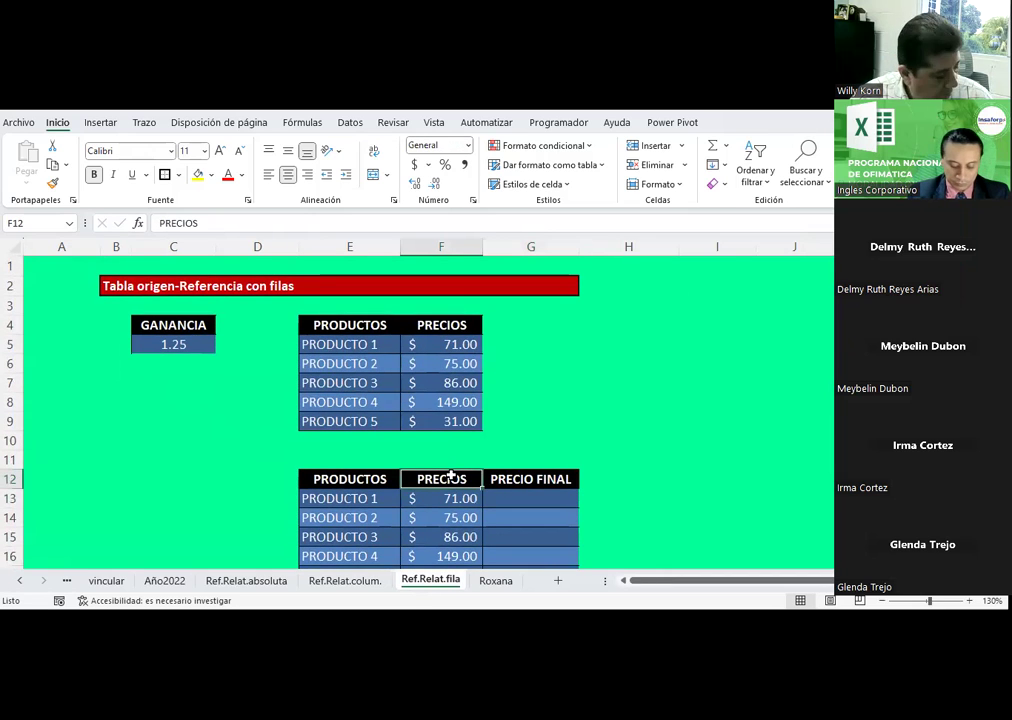
type("Costo")
key("Return")
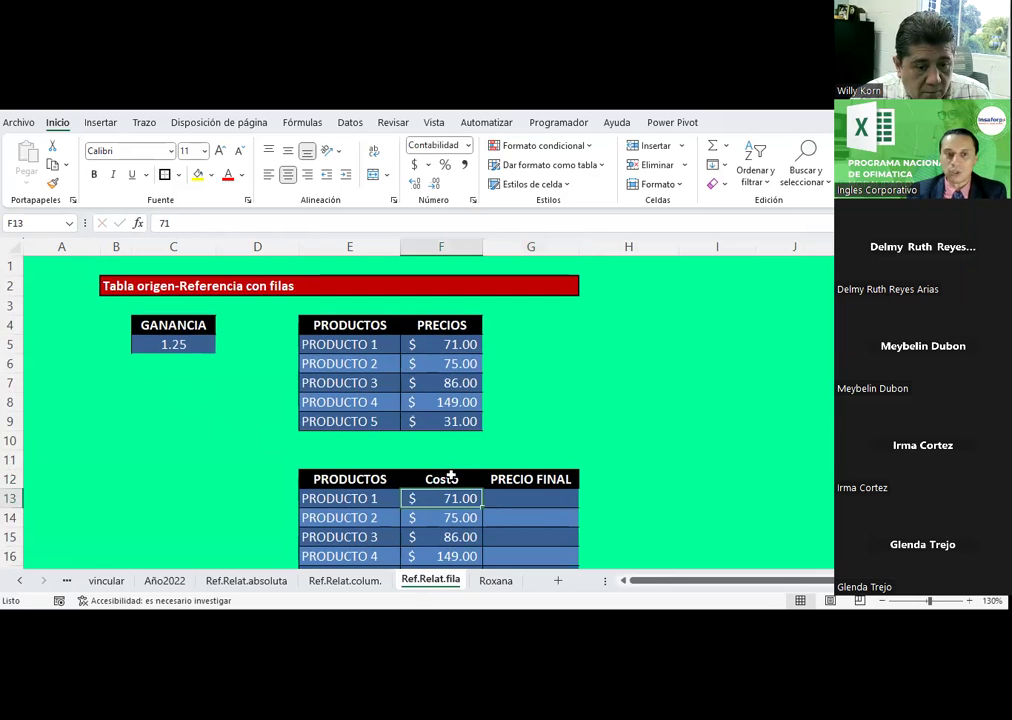
left_click(172, 342)
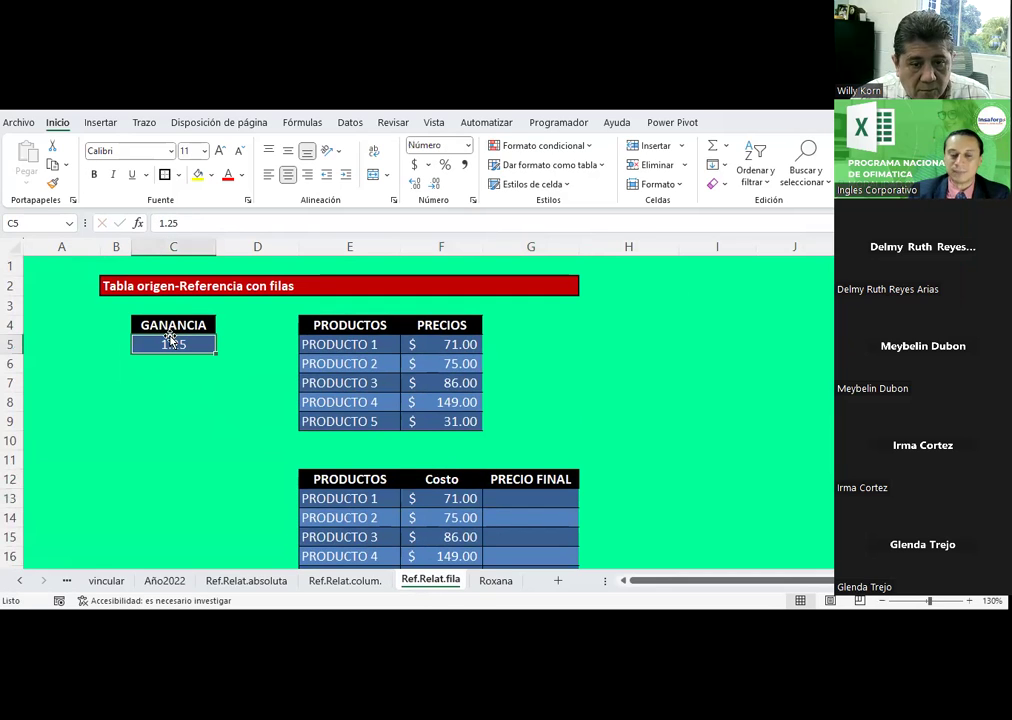
Enter =F13*C5 in G13 so Producto 1's PRECIO FINAL shows $88.75
left_click(513, 492)
type("=")
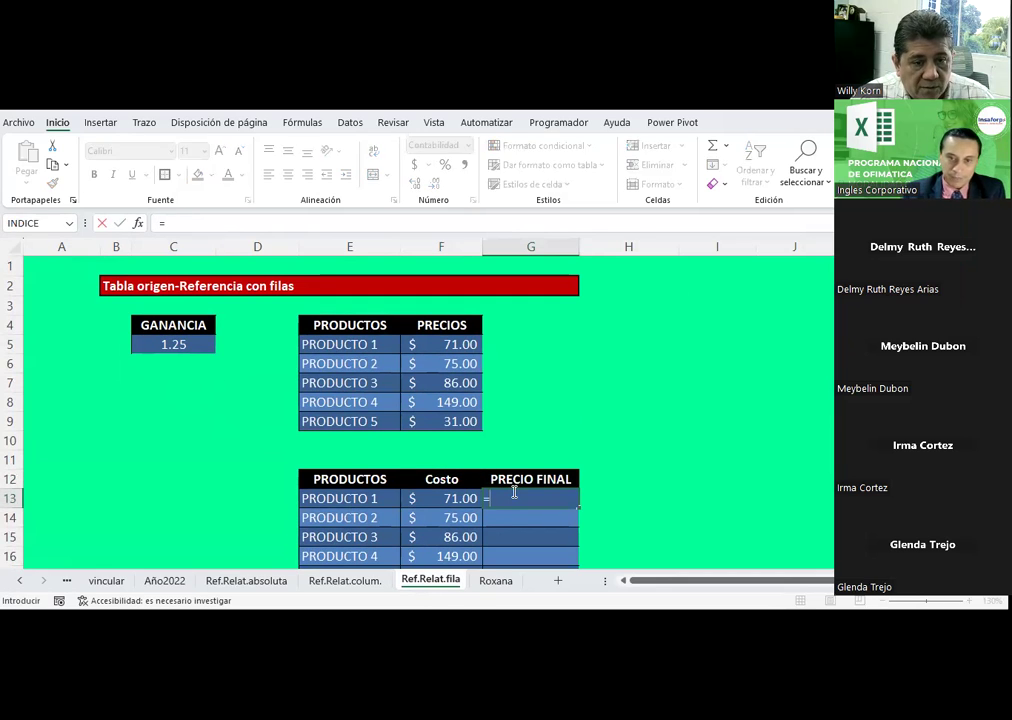
key("Left")
type("*")
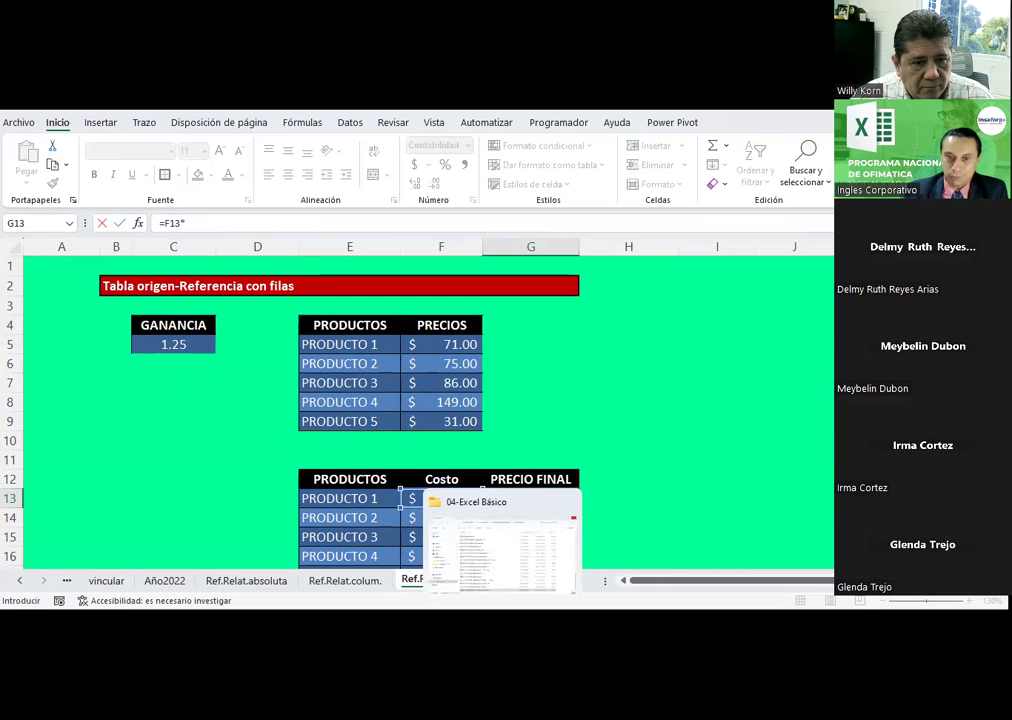
left_click(167, 344)
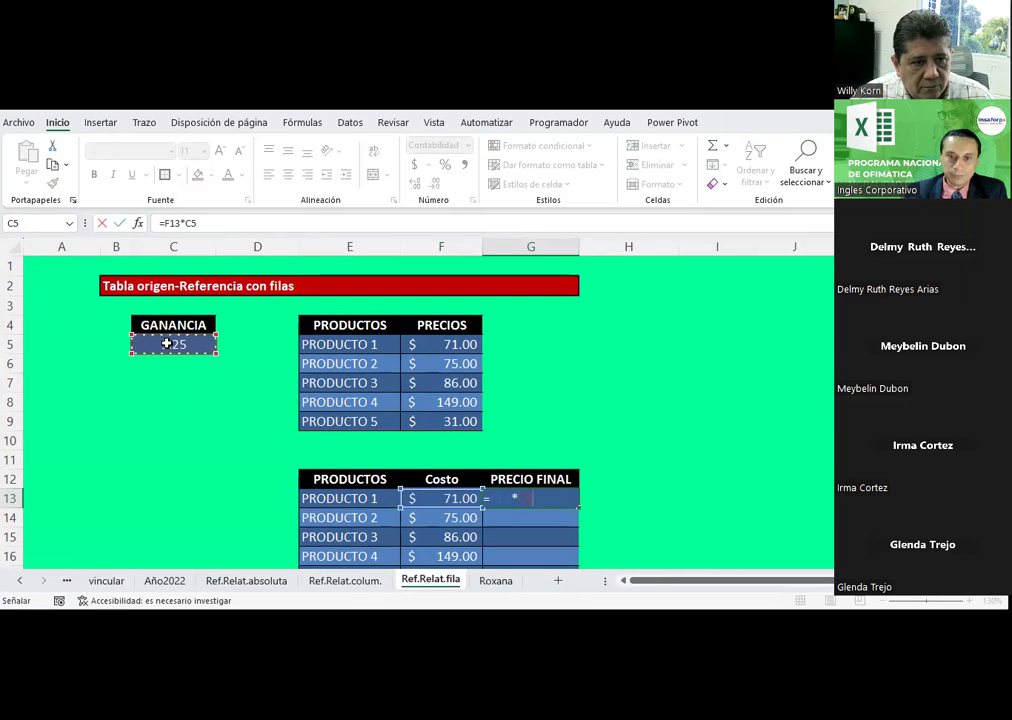
key("Return")
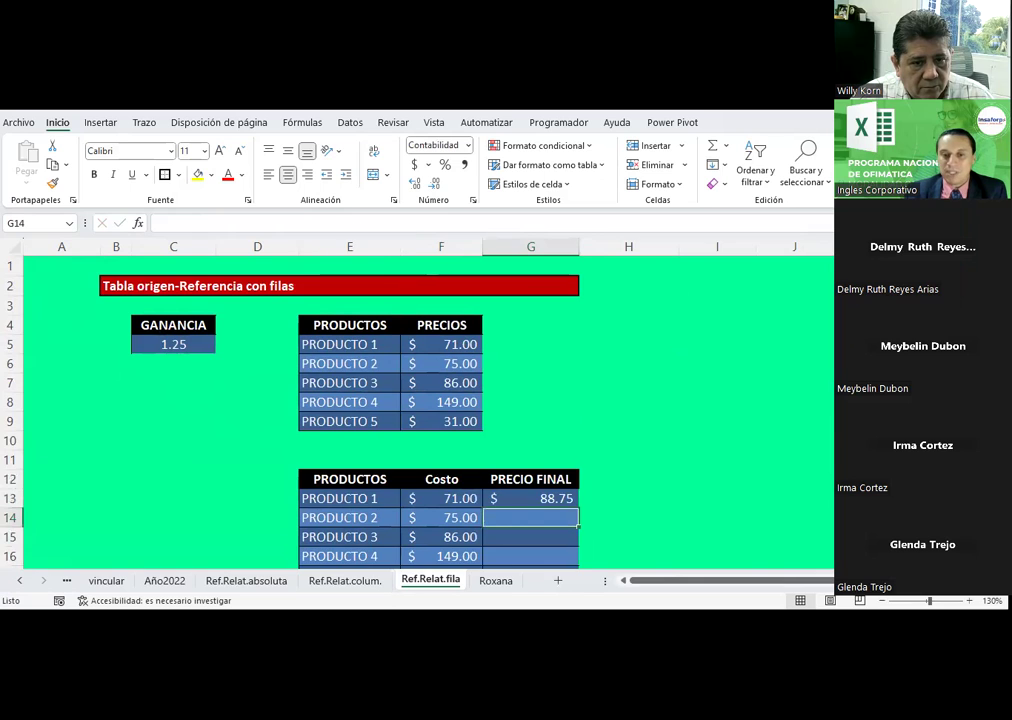
scroll(612, 436, "down", 1)
left_click(553, 440)
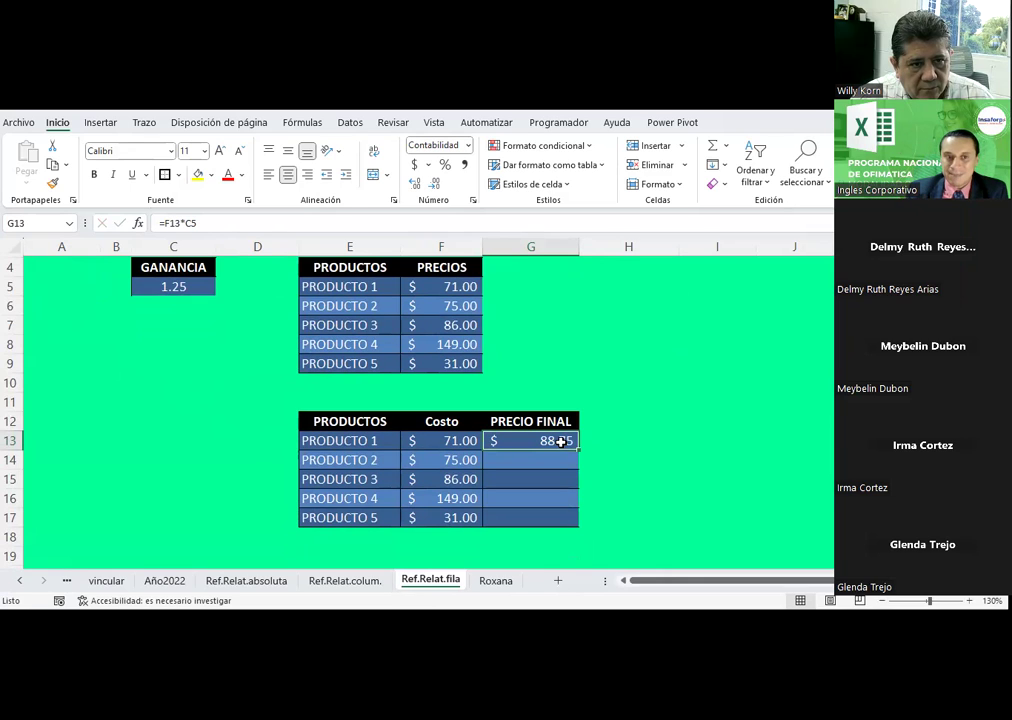
left_click(178, 287)
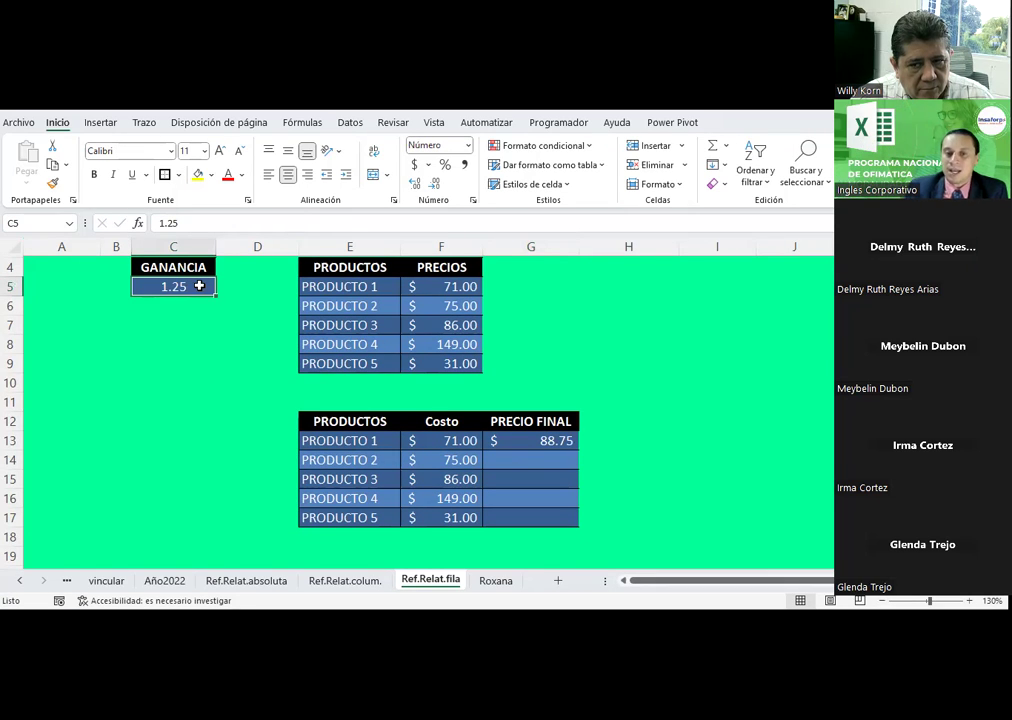
Copy G13's final-price formula and paste it into G14:G17
left_click(536, 440)
key("ctrl+c")
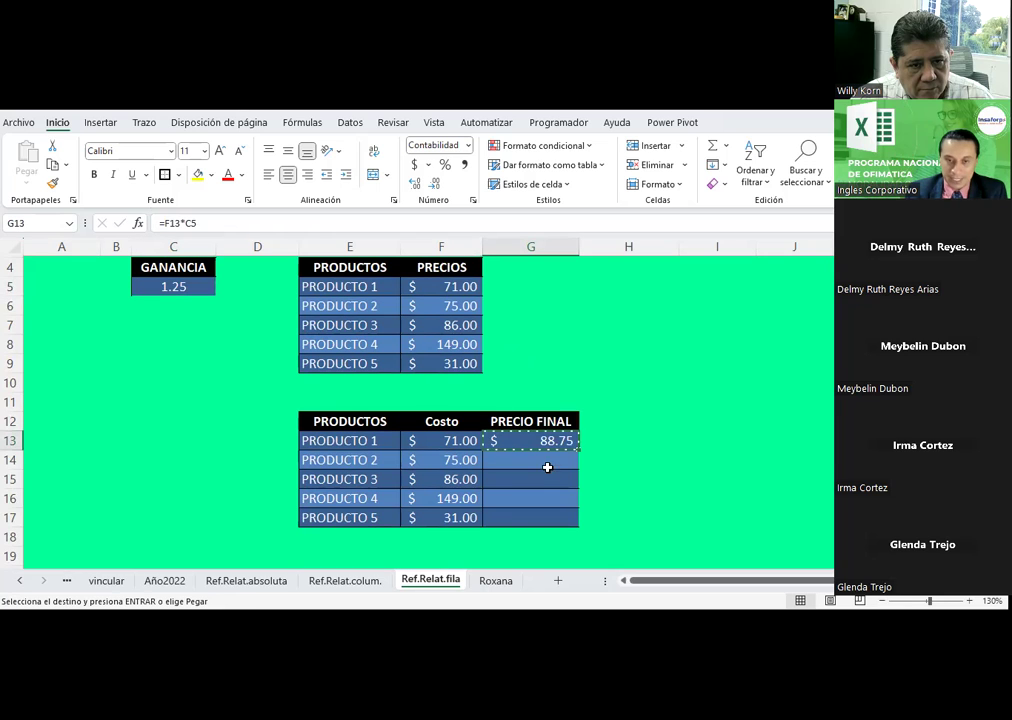
left_click_drag(531, 462, 532, 520)
right_click(532, 520)
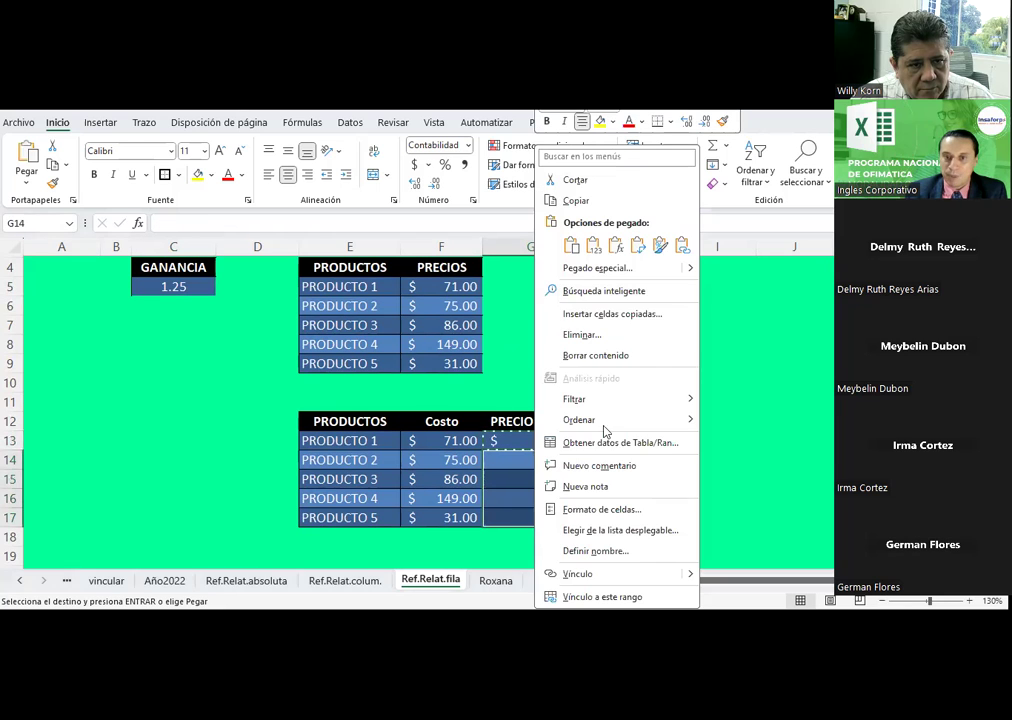
left_click(571, 242)
left_click(532, 440)
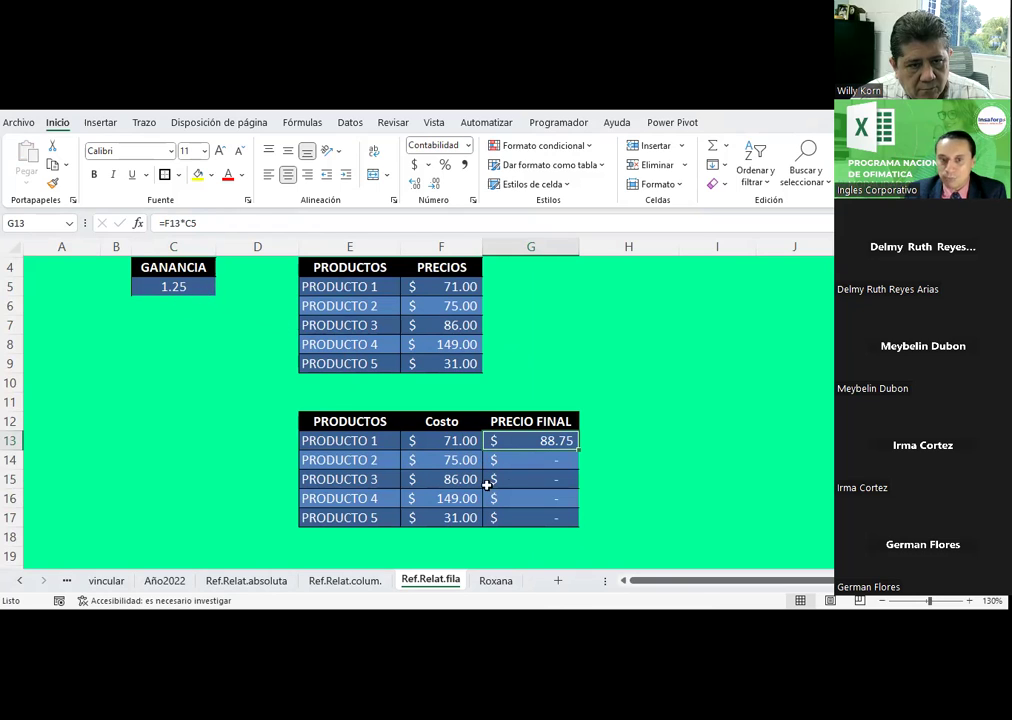
Inspect G14's =F14*C6, showing the reference shifted to empty C6 below GANANCIA
left_click(522, 460)
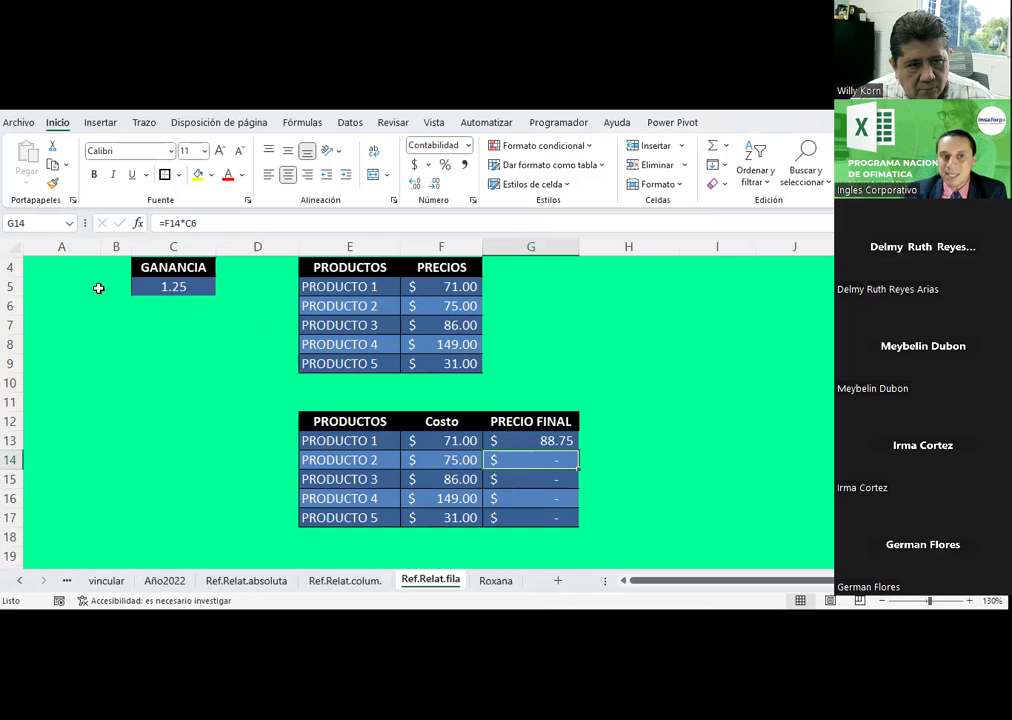
key("shift+space")
left_click_drag(173, 267, 175, 317)
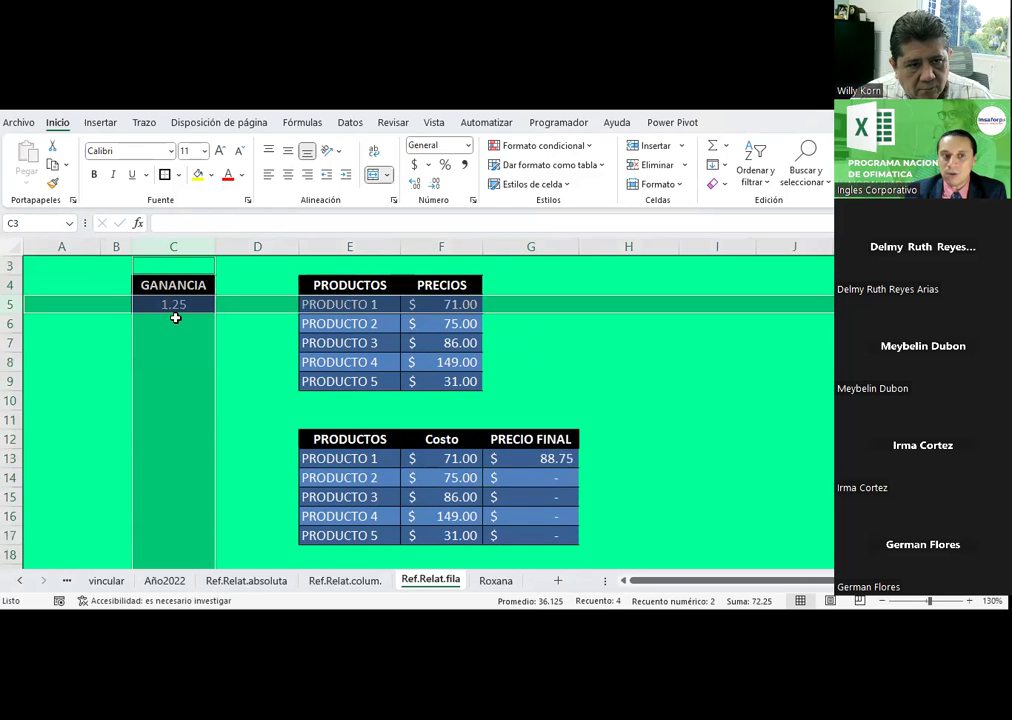
left_click(175, 305)
left_click(171, 327)
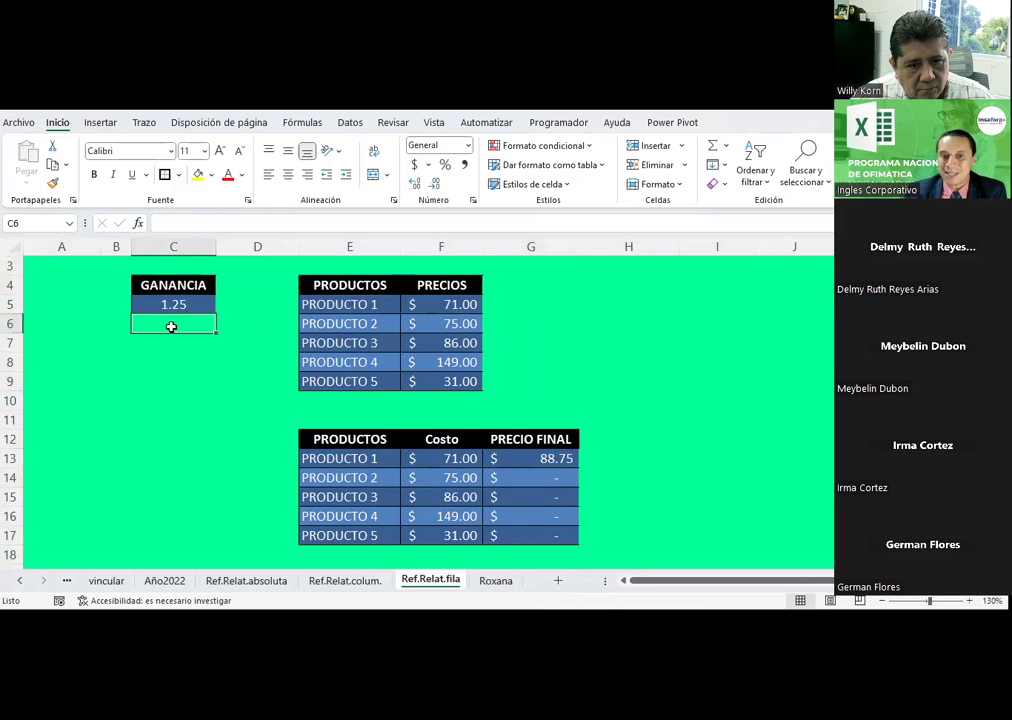
scroll(171, 327, "down", 1)
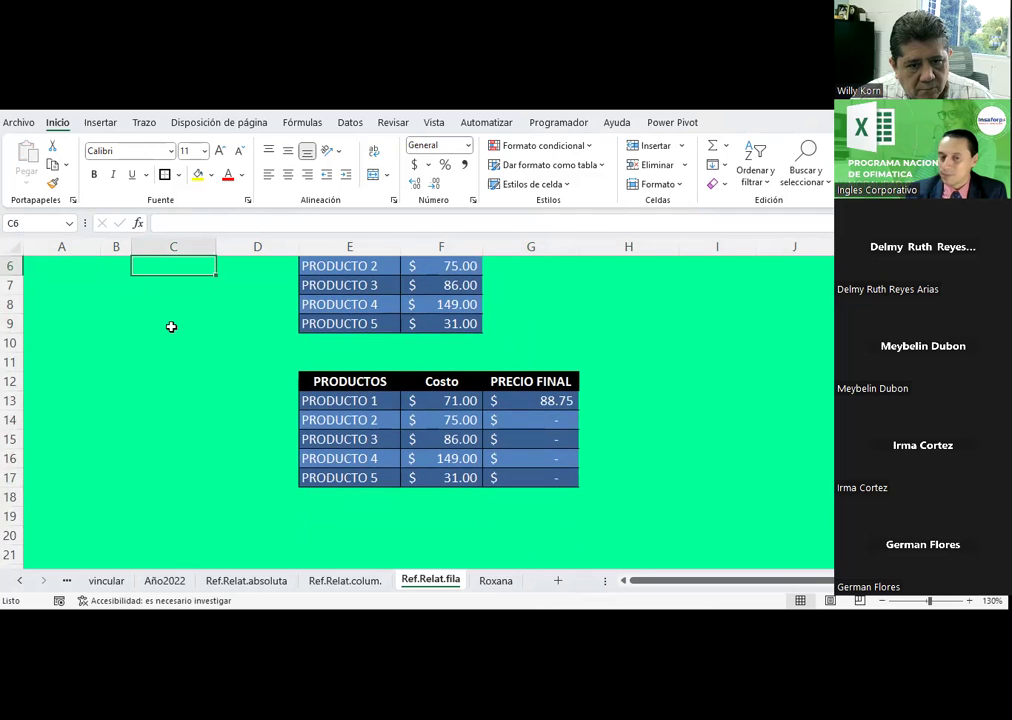
left_click(553, 400)
scroll(190, 320, "up", 1)
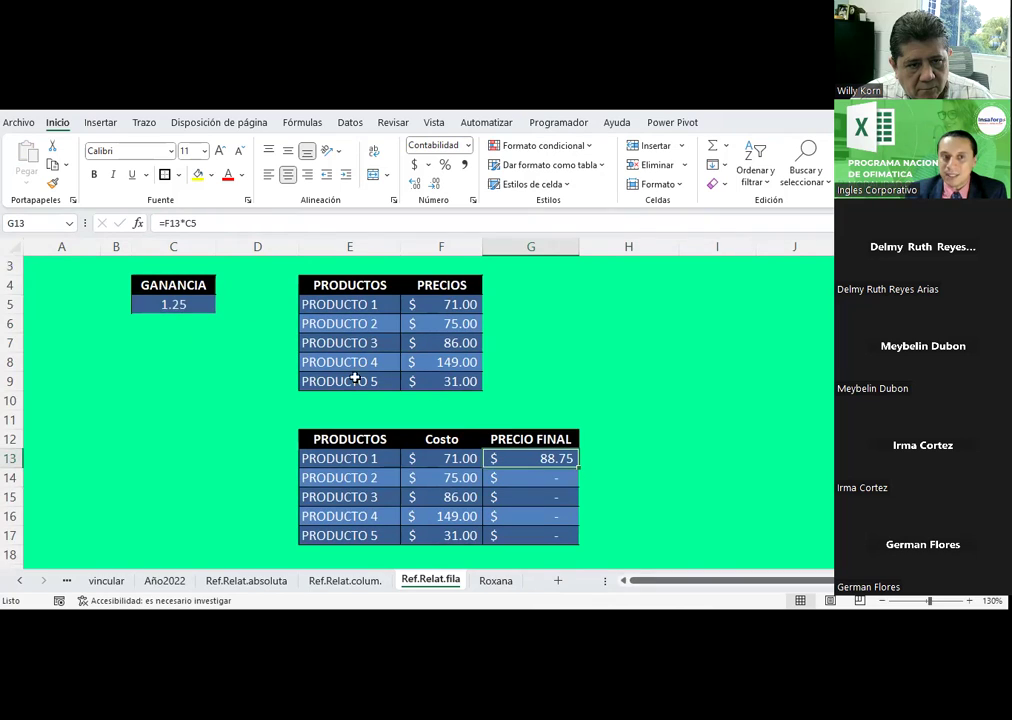
Change G13's formula to =F13*C$5 to lock the GANANCIA row
left_click(192, 224)
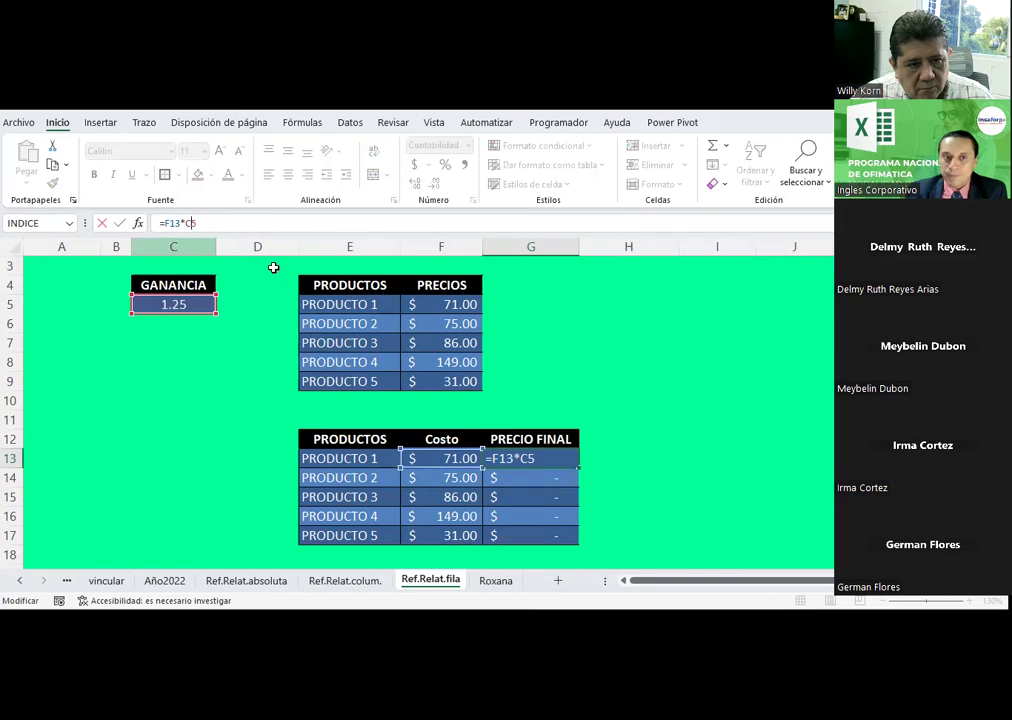
type("$")
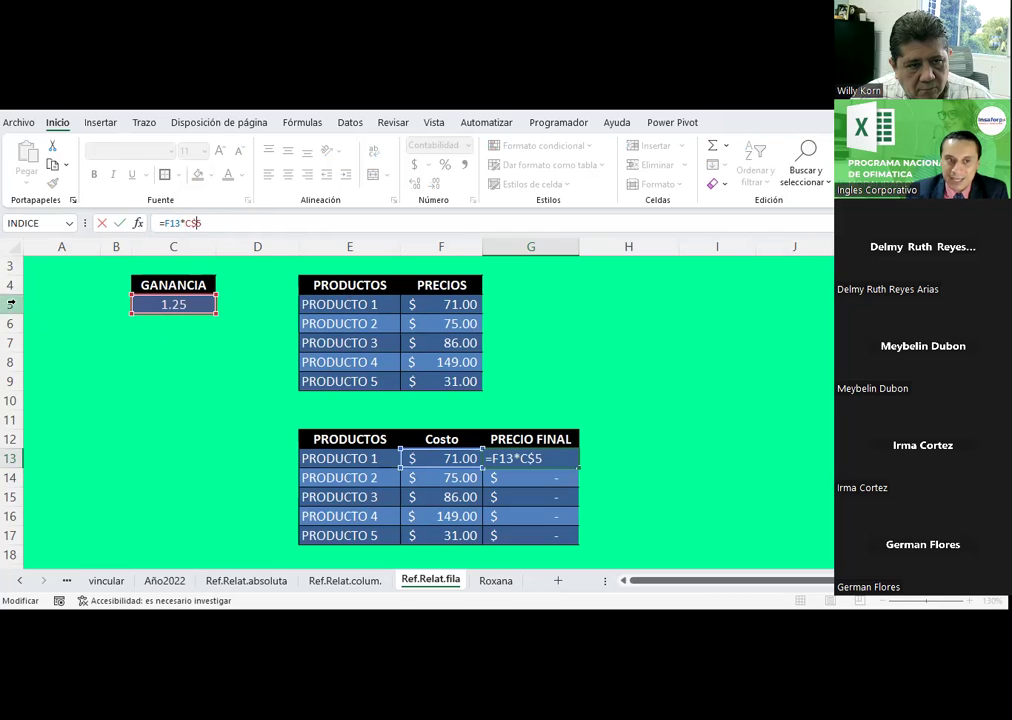
key("Return")
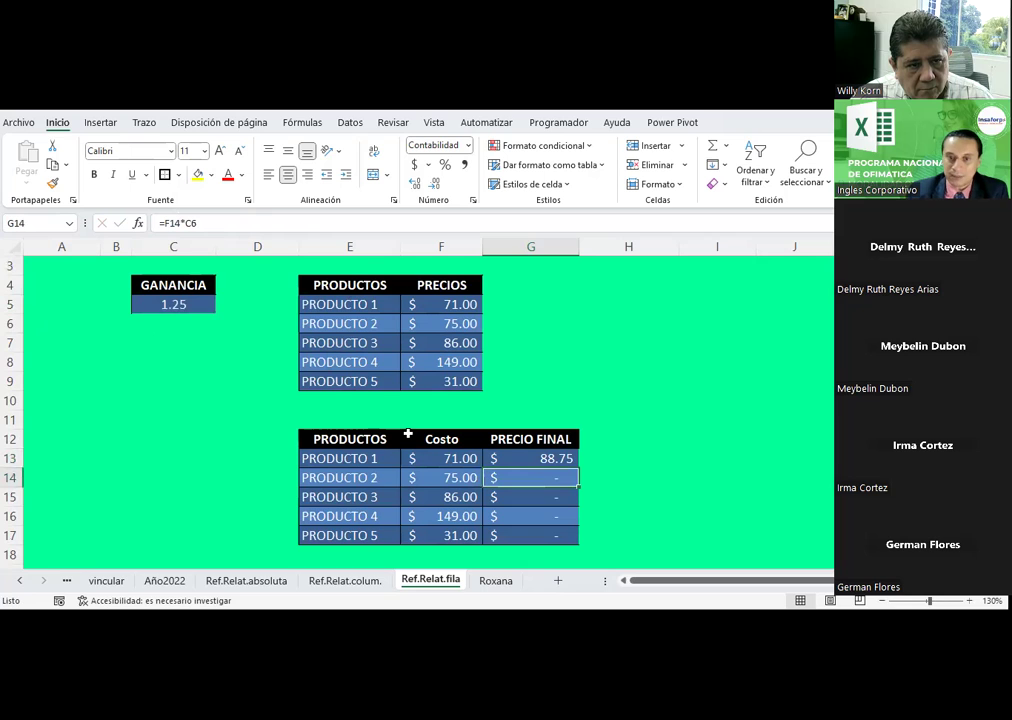
Paste the corrected formula into G14:G17, giving $93.75, $107.50, $186.25 and $38.75
left_click(560, 458)
key("ctrl+c")
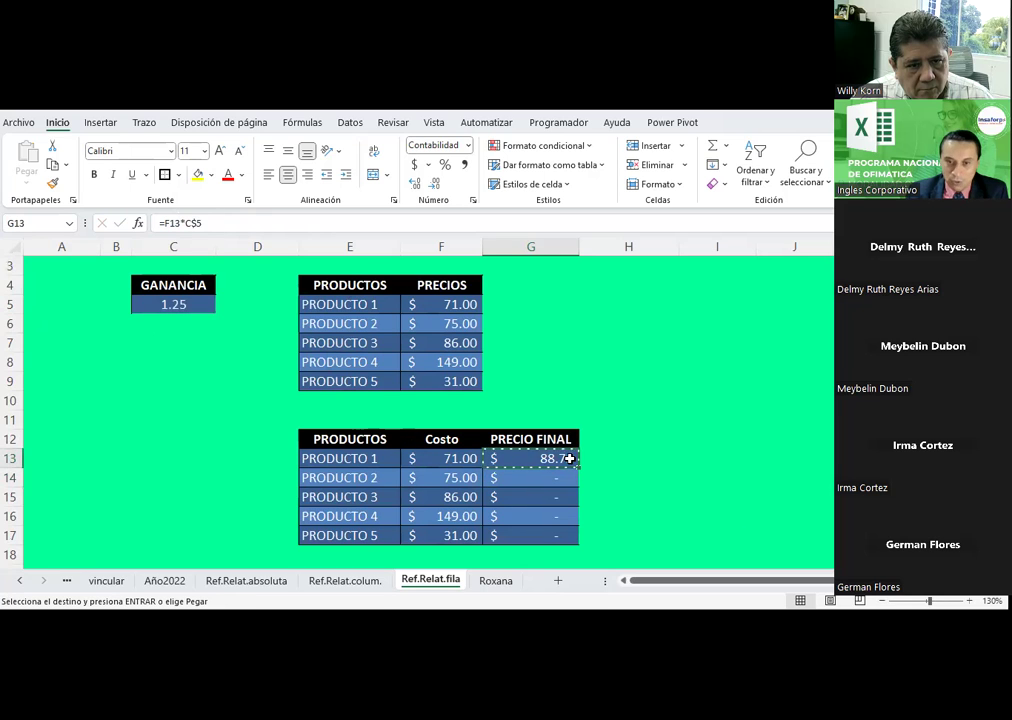
left_click_drag(542, 477, 544, 535)
right_click(550, 532)
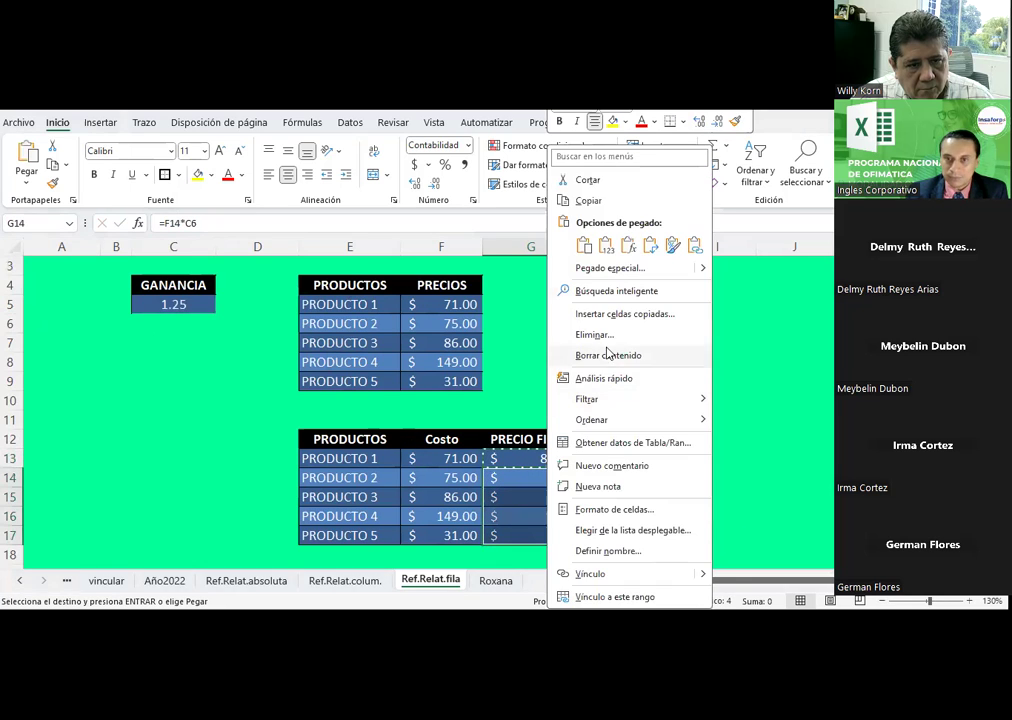
left_click(626, 244)
key("Escape")
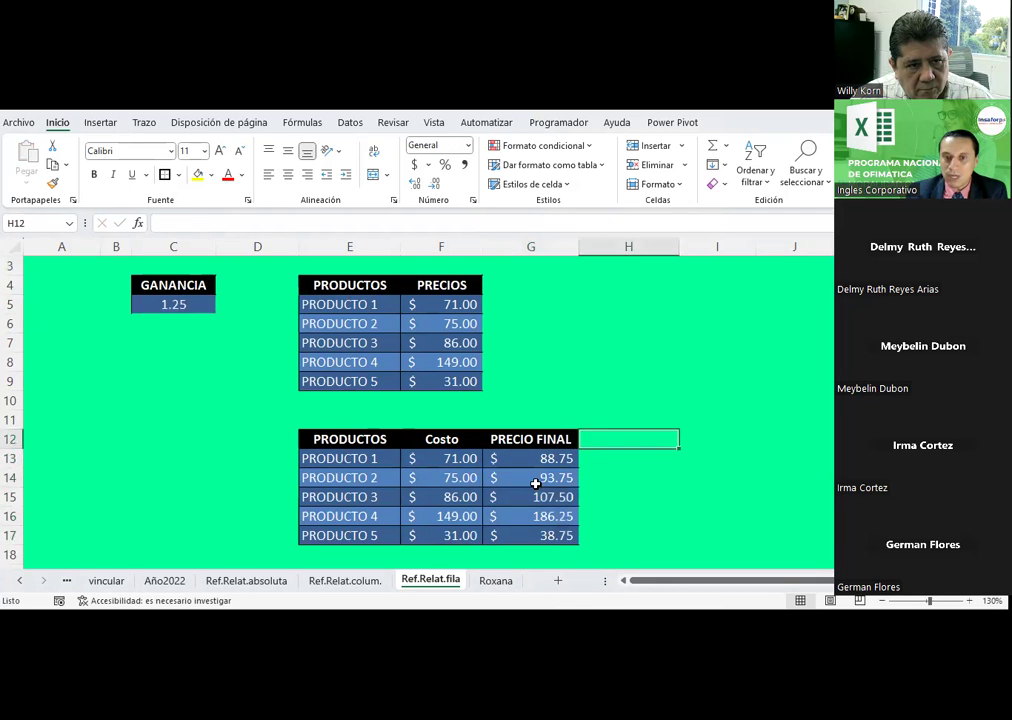
left_click(536, 482)
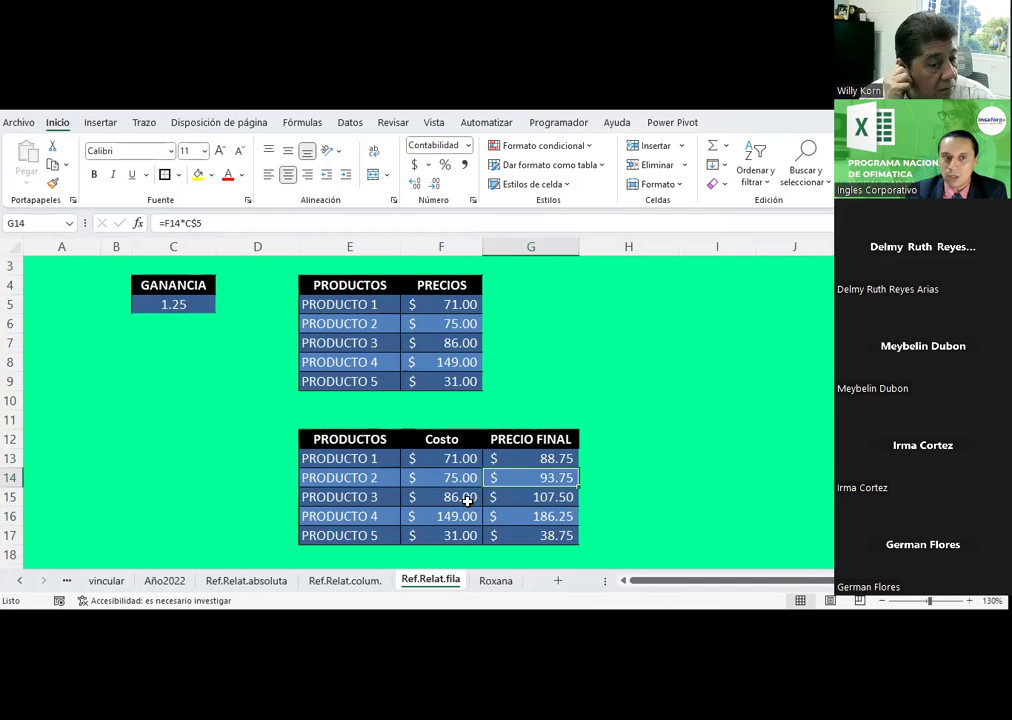
left_click(540, 496)
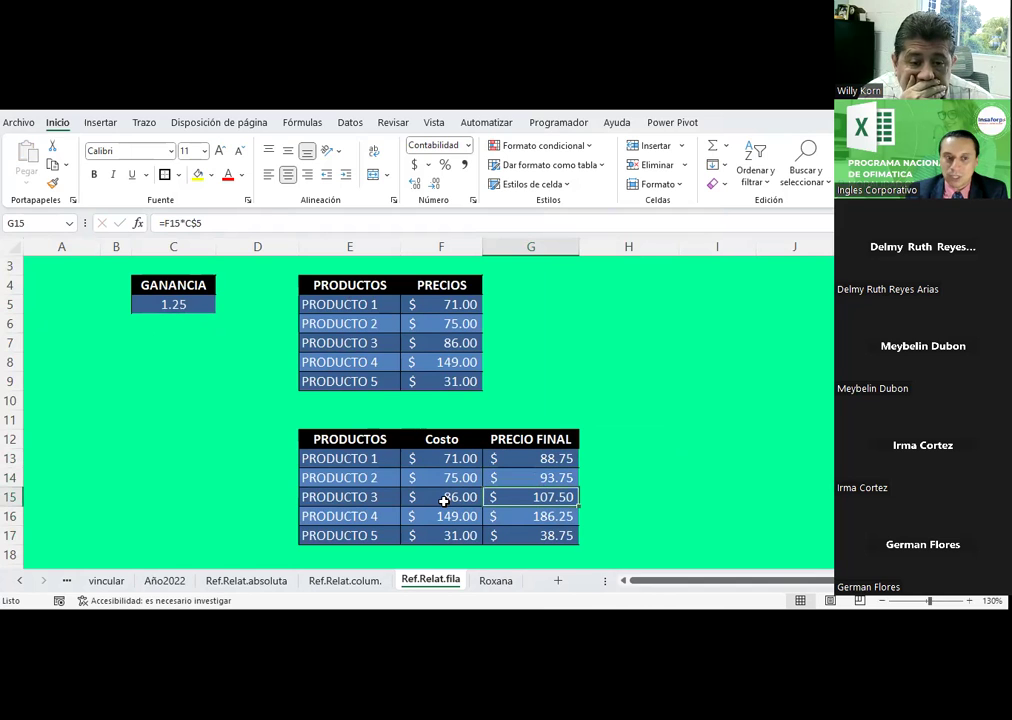
left_click(178, 304)
left_click(540, 496)
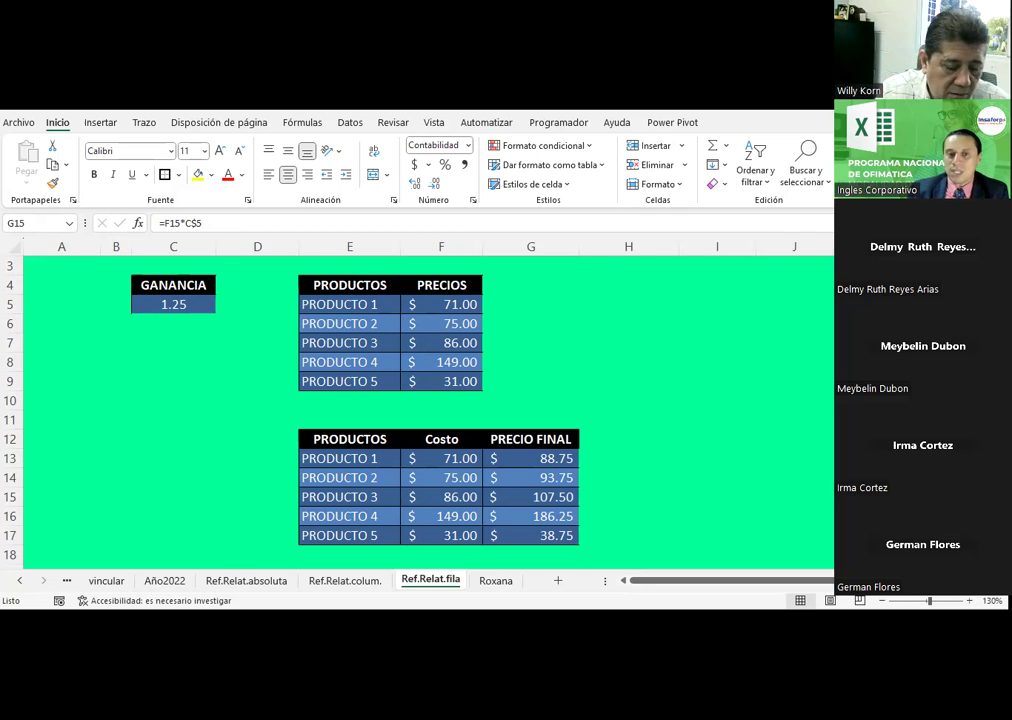
left_click(703, 344)
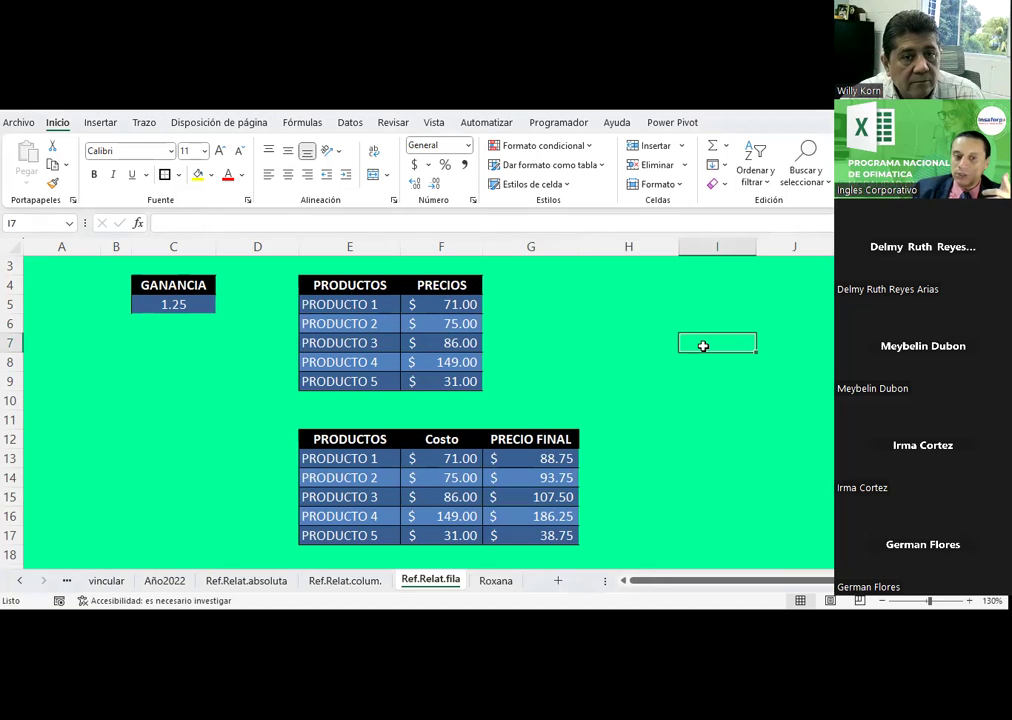
On the Ref.Relat.colum. sheet, inspect the March sales formula in E15
left_click(360, 582)
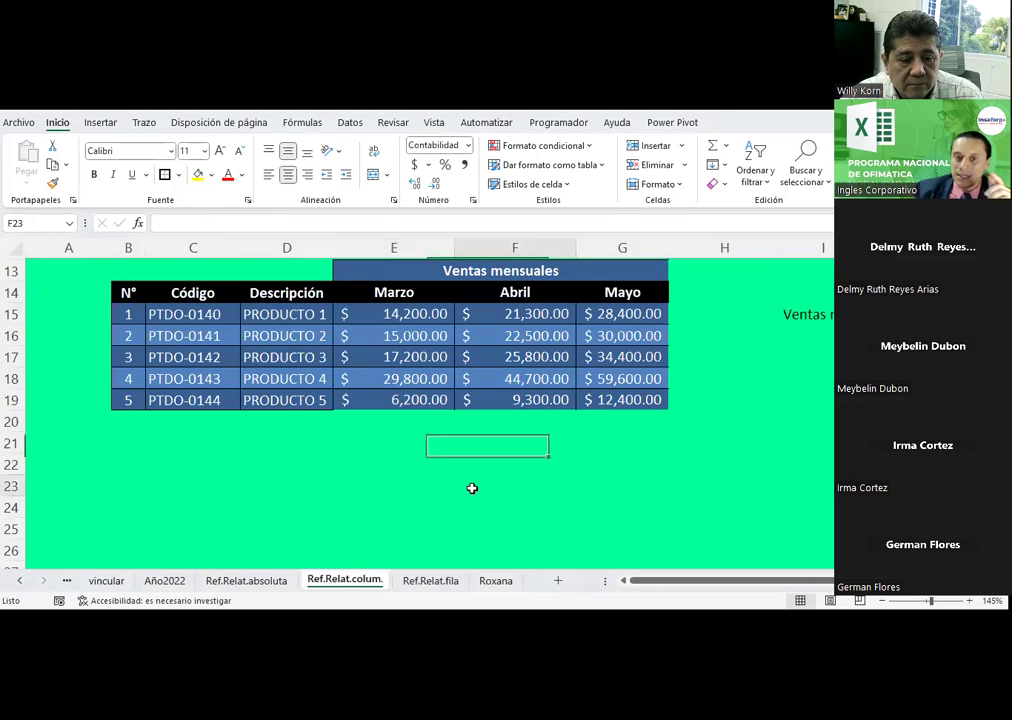
left_click(472, 484)
scroll(472, 484, "up", 2)
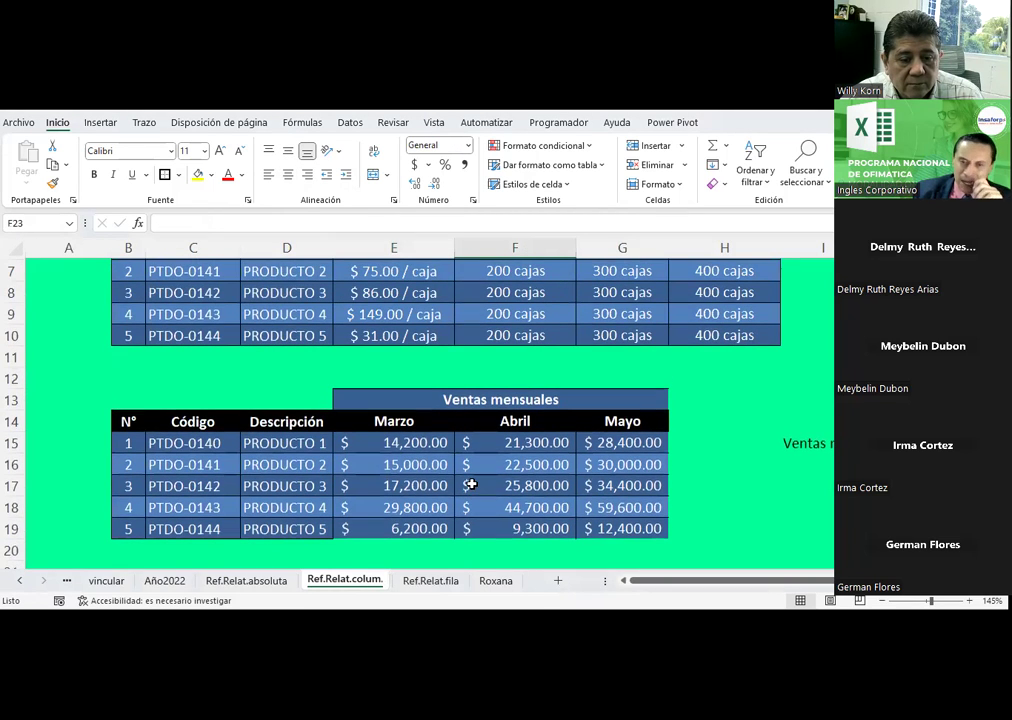
left_click(435, 444)
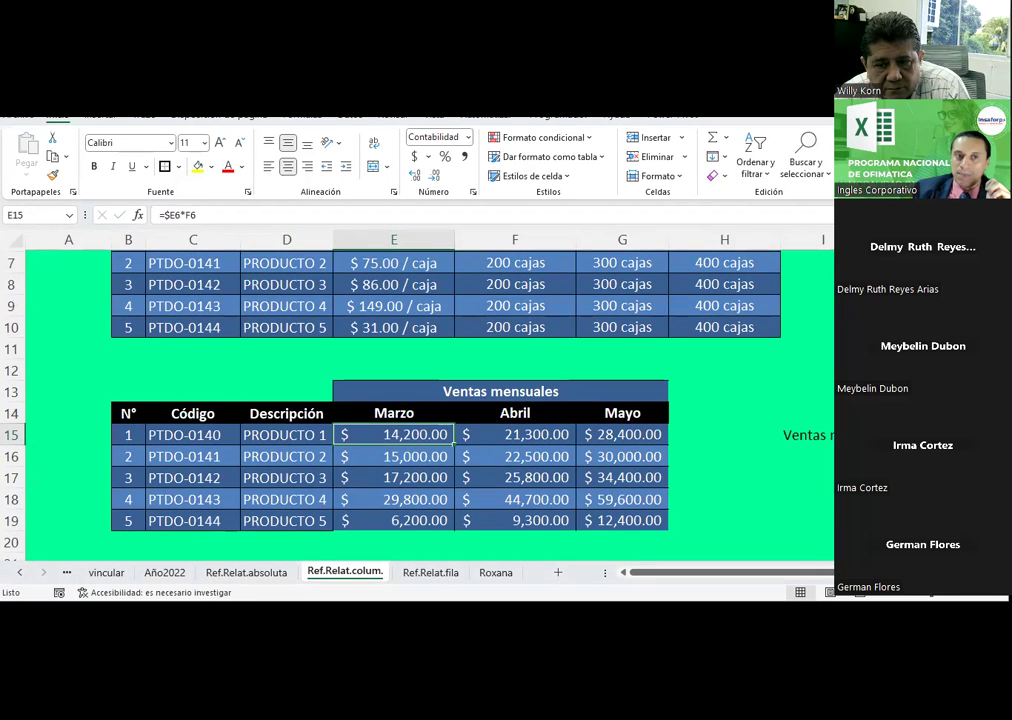
left_click(777, 457)
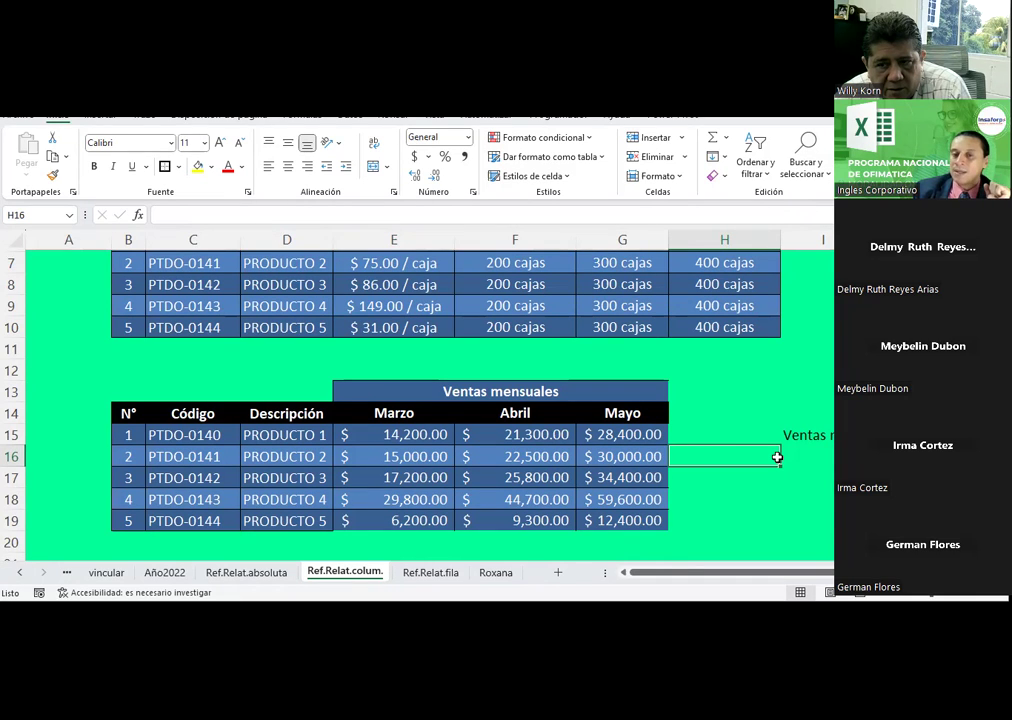
left_click(801, 455)
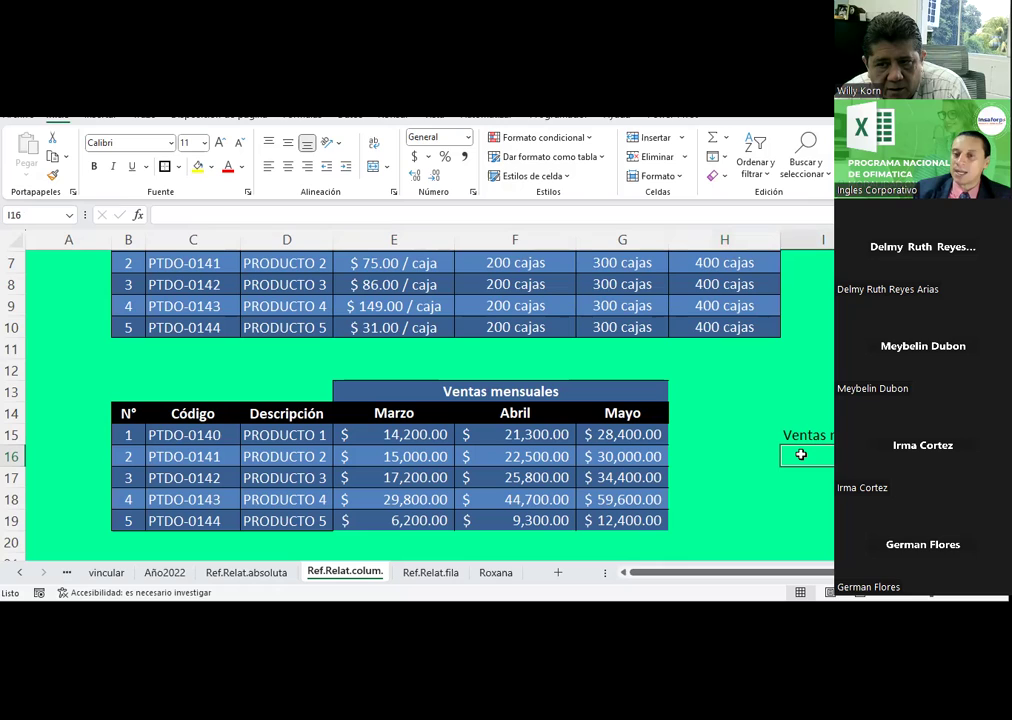